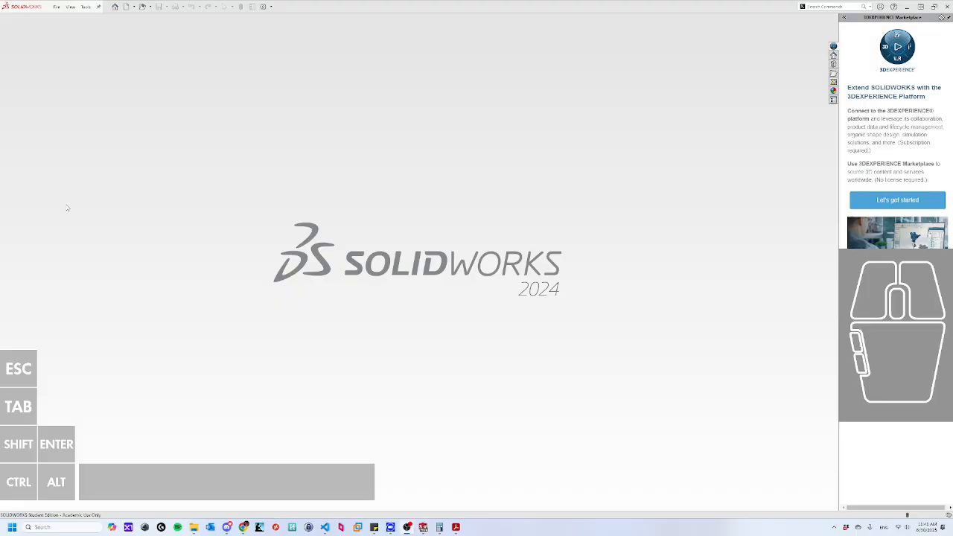
{"action": "key", "text": "Escape"}
{"action": "key", "text": "Tab"}
{"action": "key", "text": "shift"}
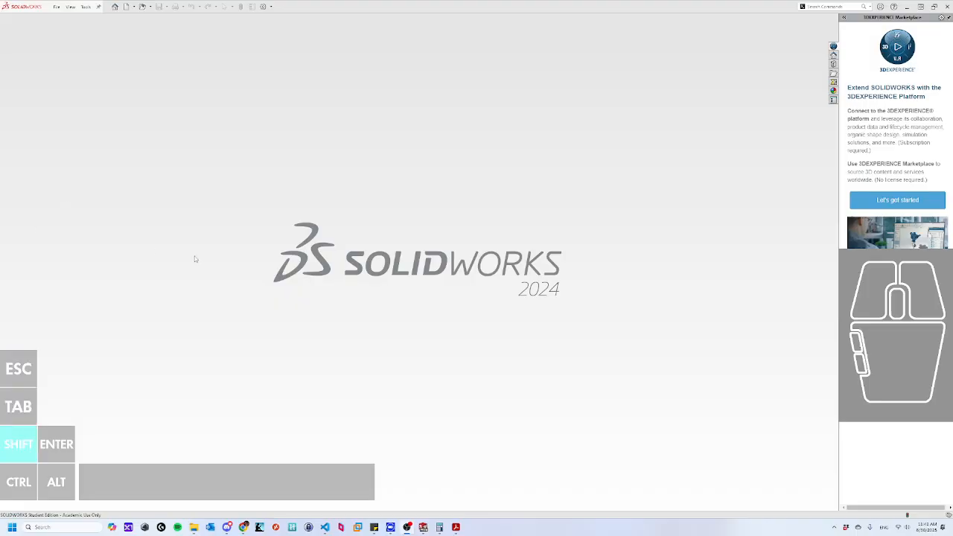
{"action": "left_click", "coordinate": [411, 172]}
{"action": "scroll", "coordinate": [407, 172], "scroll_direction": "down", "scroll_amount": 1}
{"action": "scroll", "coordinate": [403, 169], "scroll_direction": "up", "scroll_amount": 1}
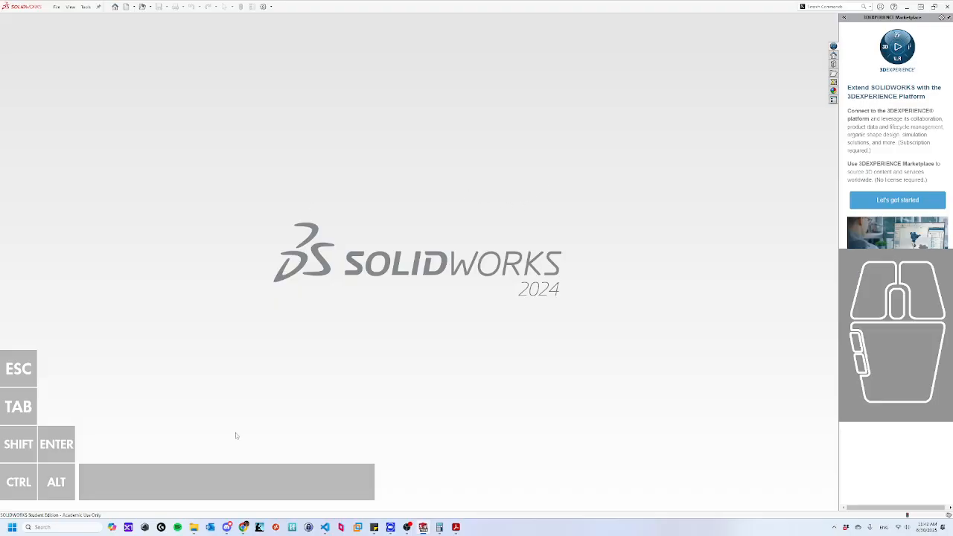
Switch to the Lesson 1 exercise PDF and examine the dimensions of Sketch 1 and Sketch 2 and the drawing units.
{"action": "left_click", "coordinate": [455, 492]}
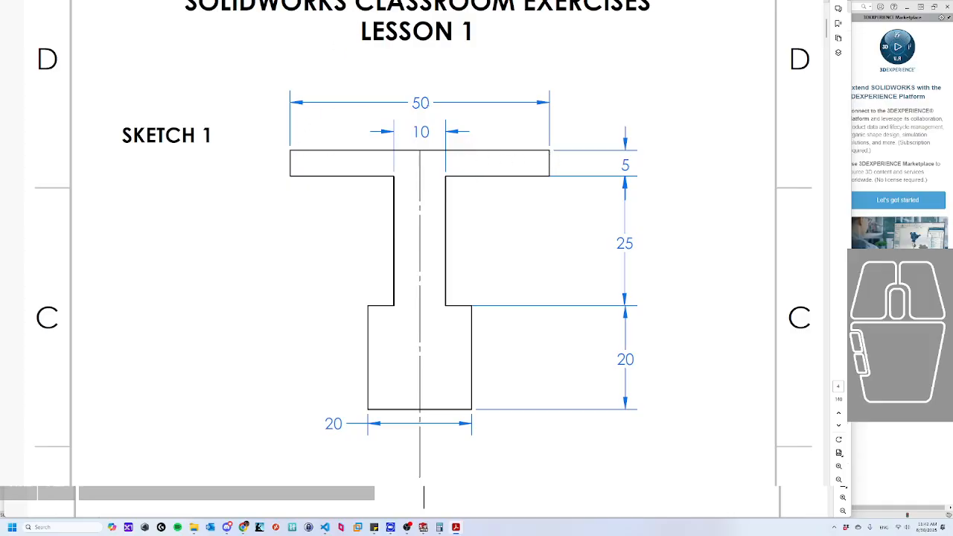
{"action": "scroll", "coordinate": [567, 298], "scroll_direction": "down", "scroll_amount": 3}
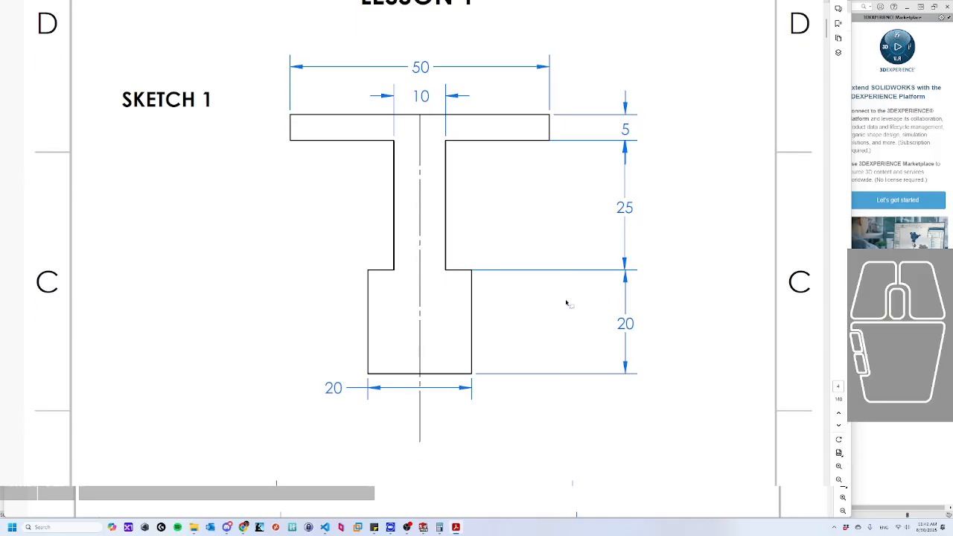
{"action": "scroll", "coordinate": [567, 297], "scroll_direction": "down", "scroll_amount": 7}
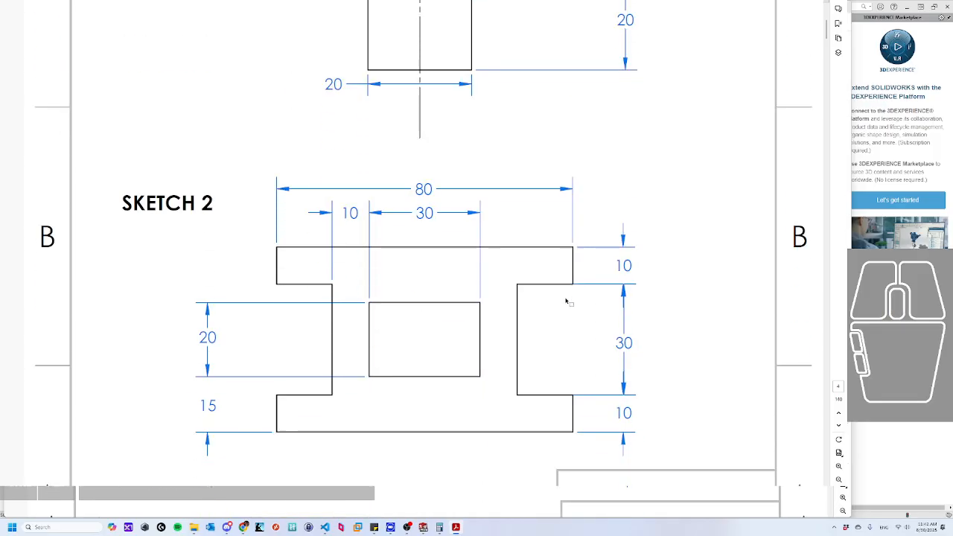
{"action": "scroll", "coordinate": [566, 302], "scroll_direction": "down", "scroll_amount": 3}
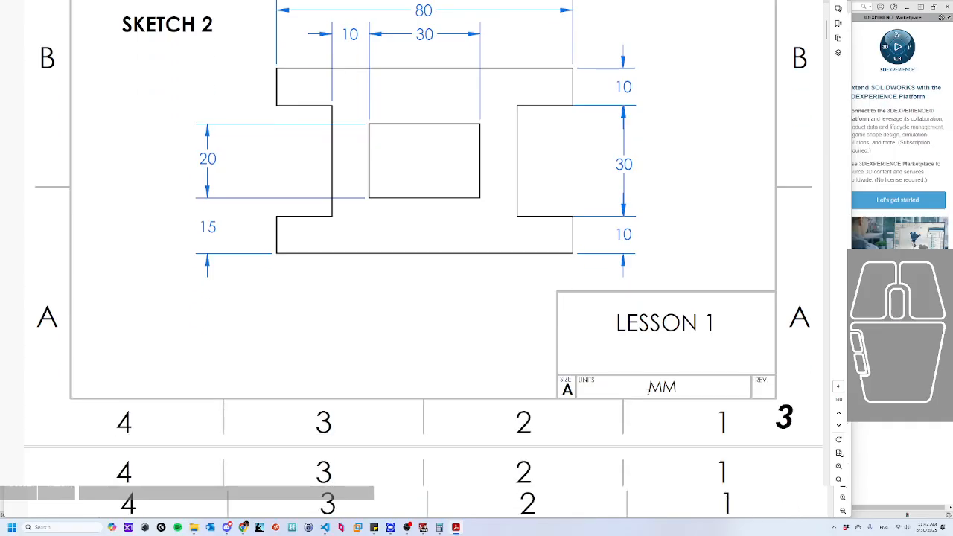
{"action": "left_click_drag", "start_coordinate": [649, 390], "coordinate": [688, 390]}
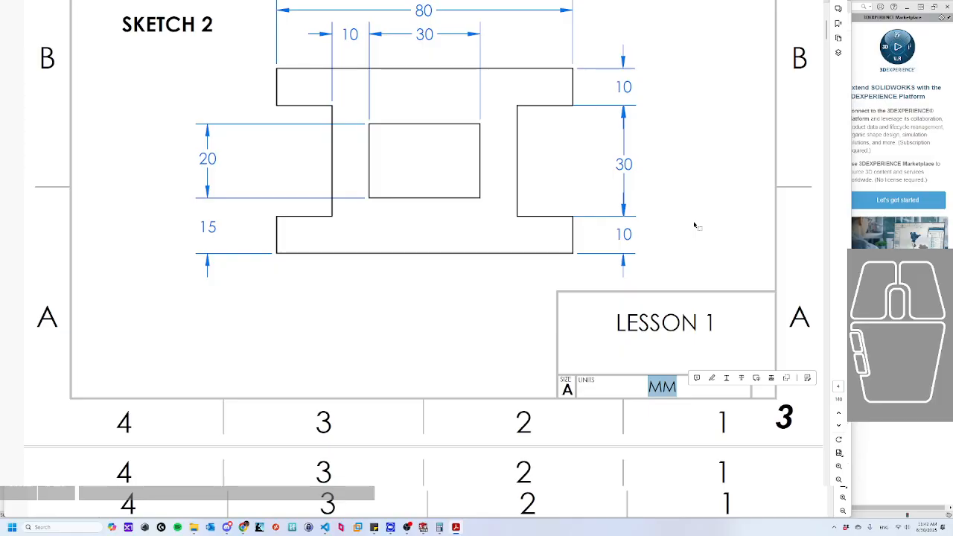
{"action": "scroll", "coordinate": [694, 225], "scroll_direction": "up", "scroll_amount": 3}
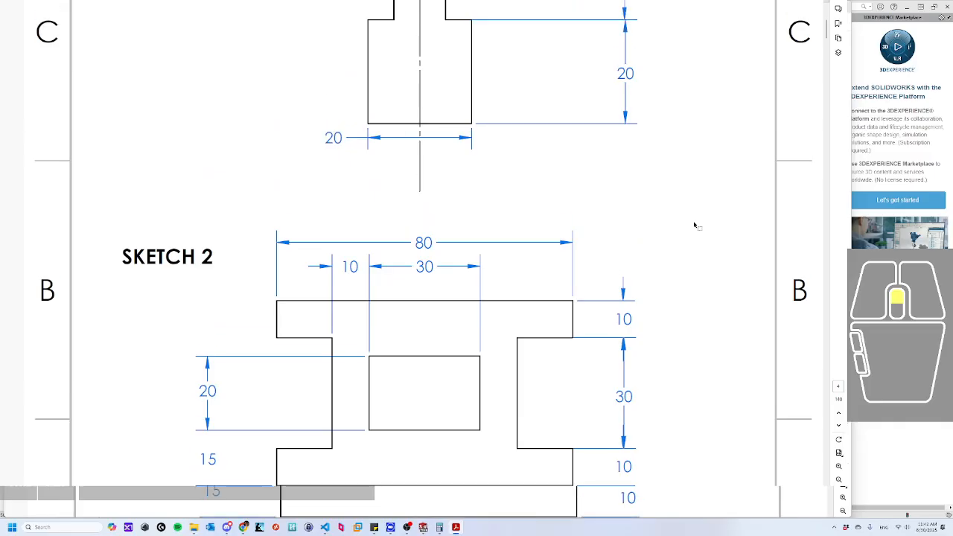
{"action": "scroll", "coordinate": [694, 225], "scroll_direction": "up", "scroll_amount": 3}
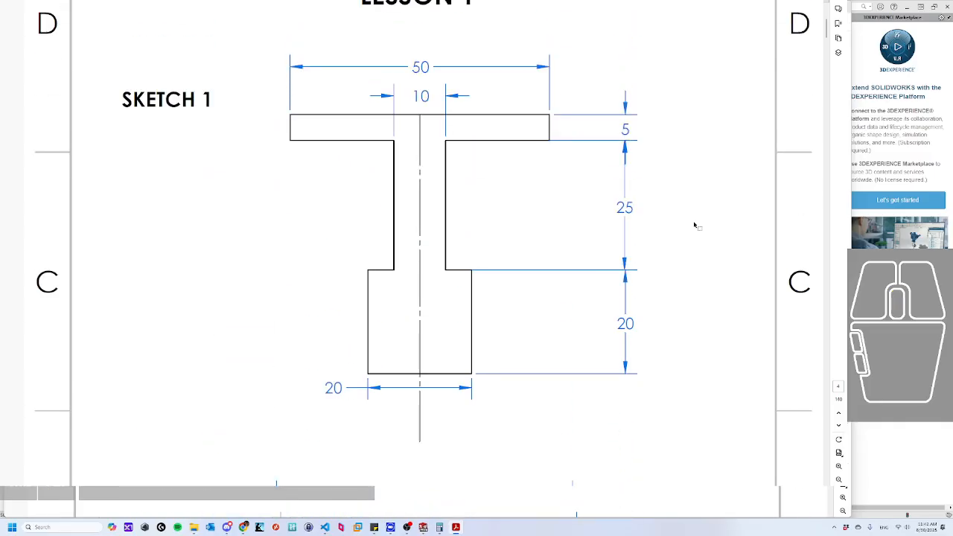
Return to SOLIDWORKS and create a new part document.
{"action": "left_click", "coordinate": [672, 223]}
{"action": "left_click", "coordinate": [808, 10]}
{"action": "left_click", "coordinate": [524, 255]}
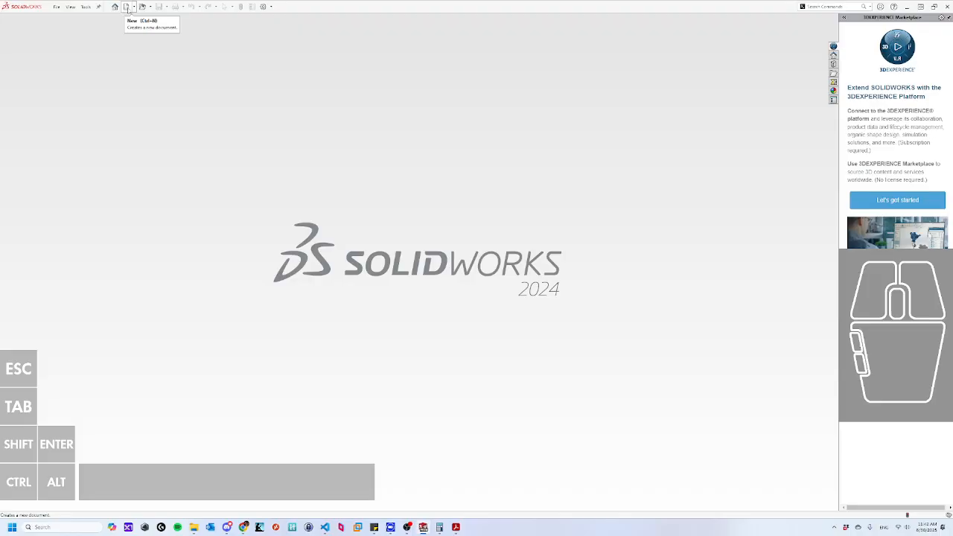
{"action": "left_click", "coordinate": [126, 6]}
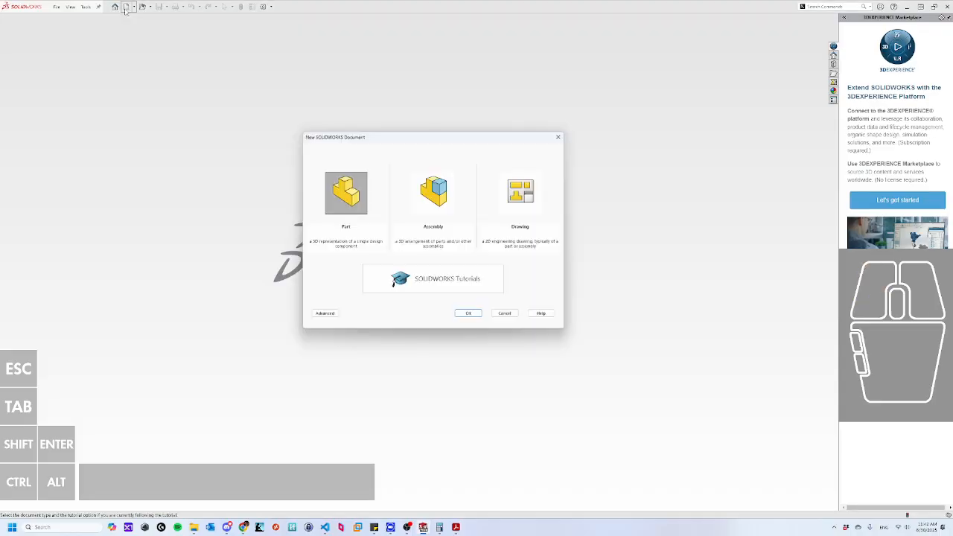
{"action": "double_click", "coordinate": [340, 203]}
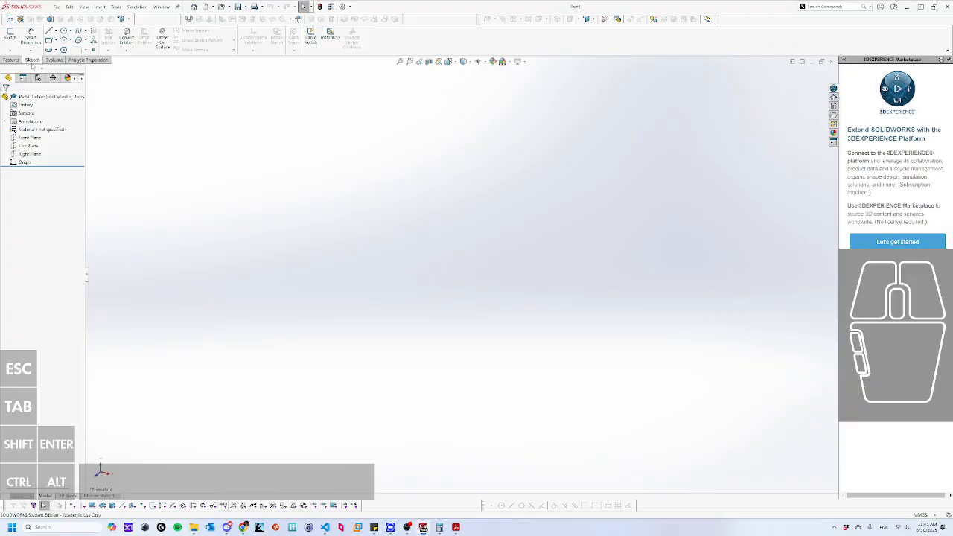
Hide the Sketch, Evaluate and Analysis Preparation tabs from the CommandManager.
{"action": "right_click", "coordinate": [32, 61]}
{"action": "mouse_move", "coordinate": [74, 84]}
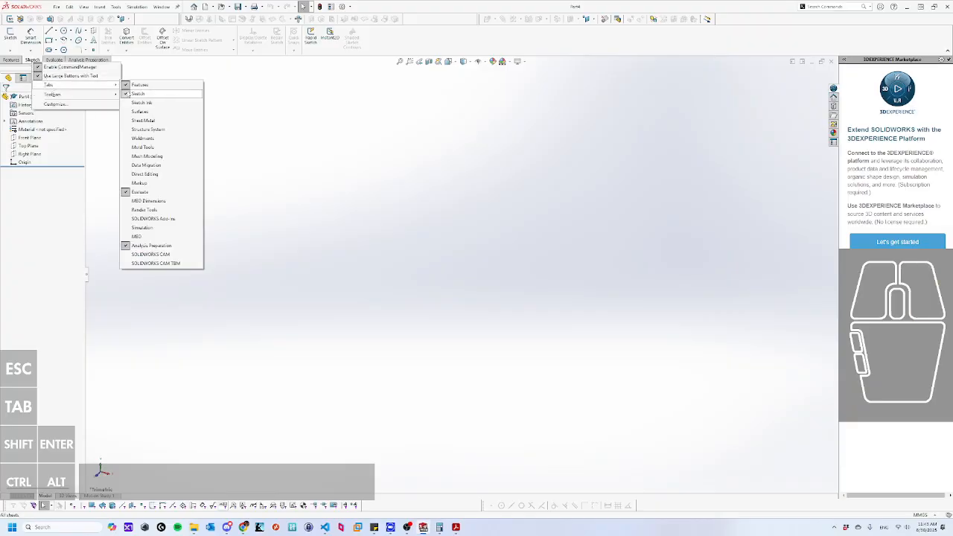
{"action": "left_click", "coordinate": [138, 93]}
{"action": "right_click", "coordinate": [44, 62]}
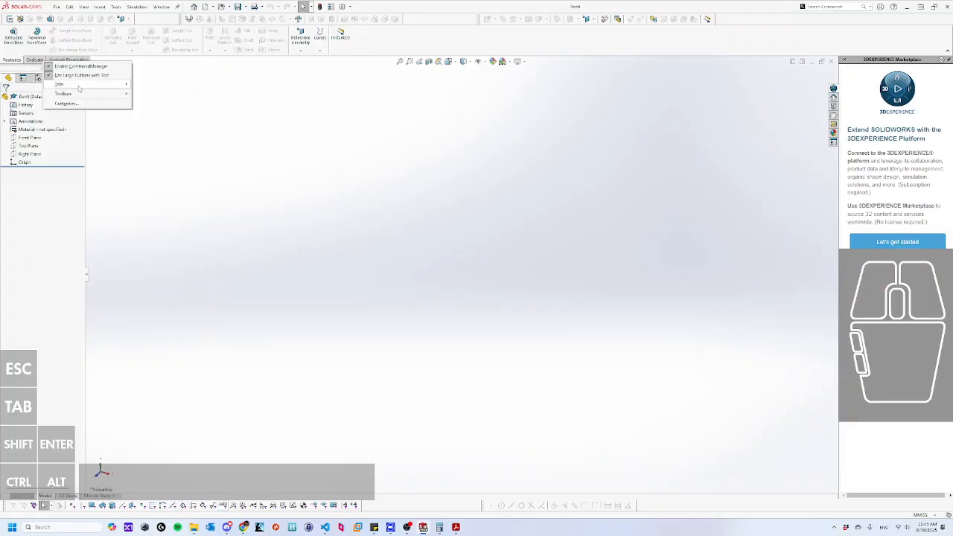
{"action": "mouse_move", "coordinate": [105, 85]}
{"action": "left_click", "coordinate": [153, 191]}
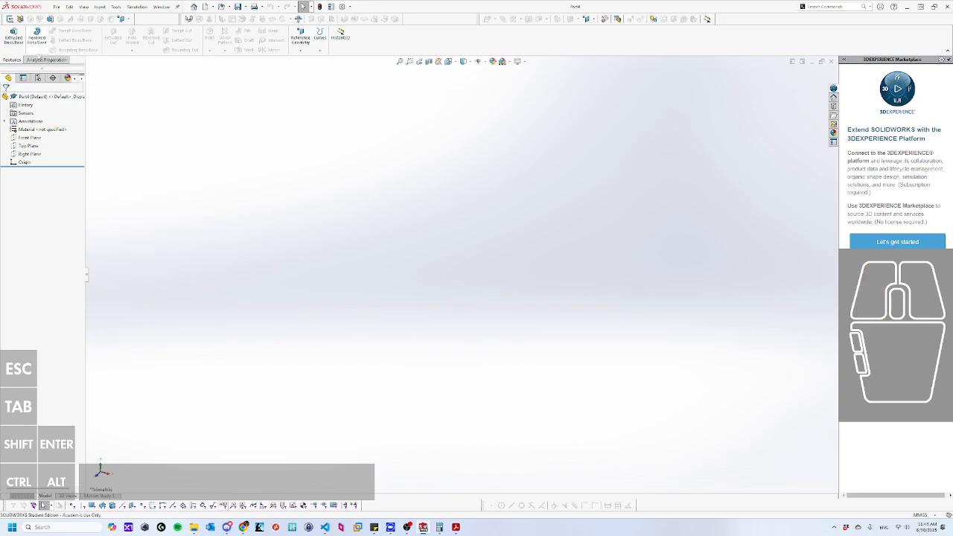
{"action": "right_click", "coordinate": [36, 61]}
{"action": "mouse_move", "coordinate": [75, 81]}
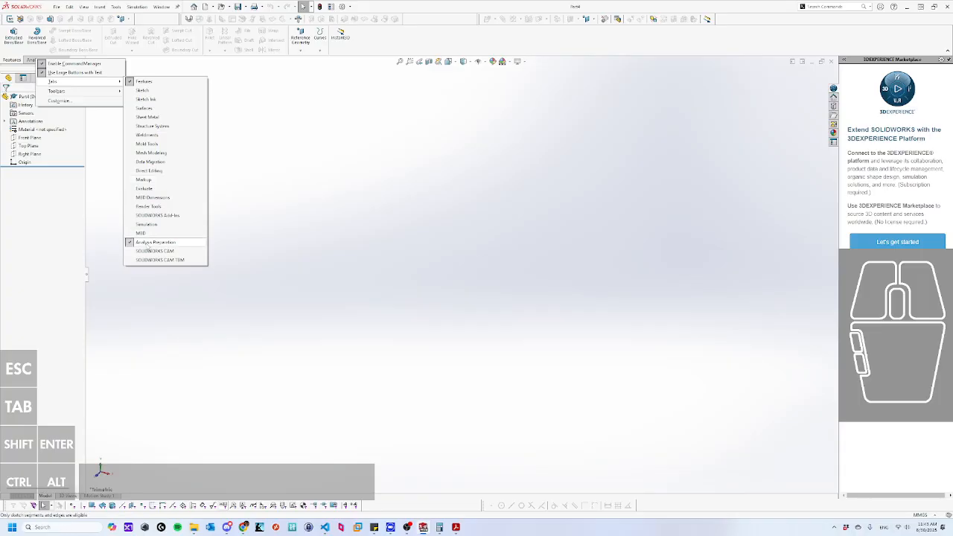
{"action": "left_click", "coordinate": [152, 242]}
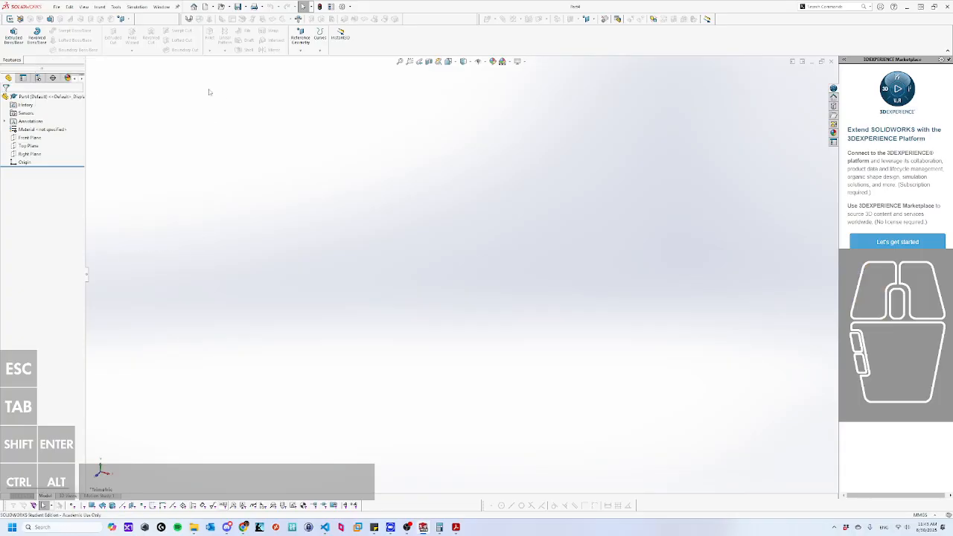
Add the Sketch and Evaluate tabs to the CommandManager and display the Sketch tools.
{"action": "right_click", "coordinate": [20, 61]}
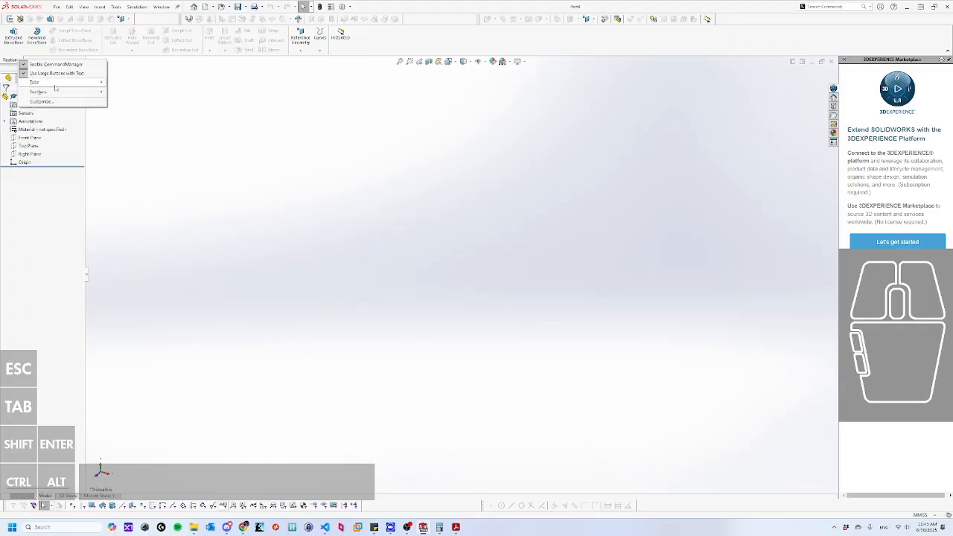
{"action": "mouse_move", "coordinate": [55, 88]}
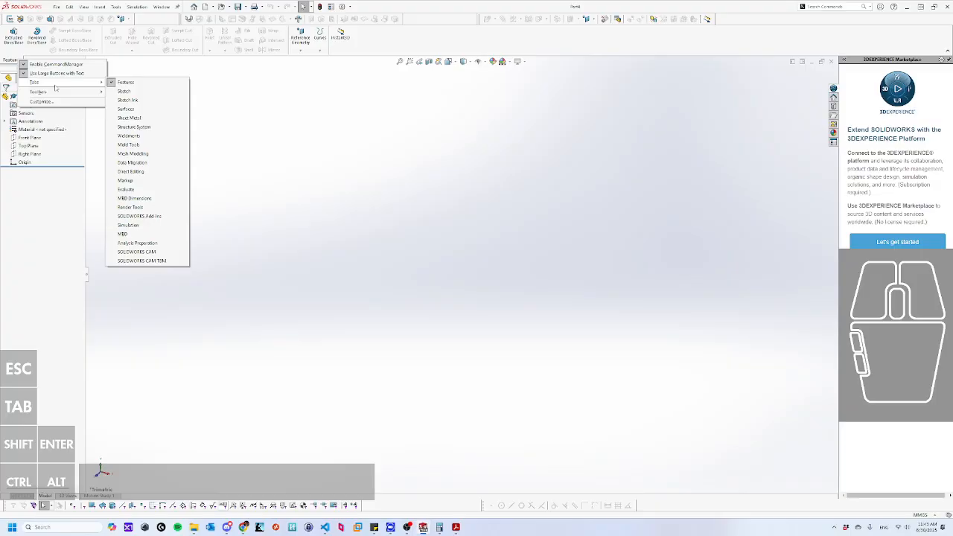
{"action": "left_click", "coordinate": [125, 91]}
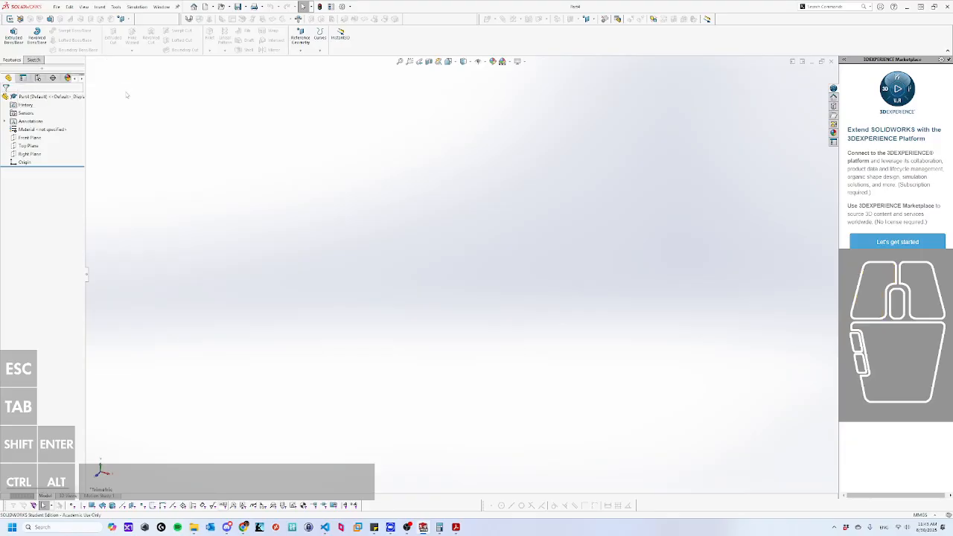
{"action": "left_click", "coordinate": [34, 60]}
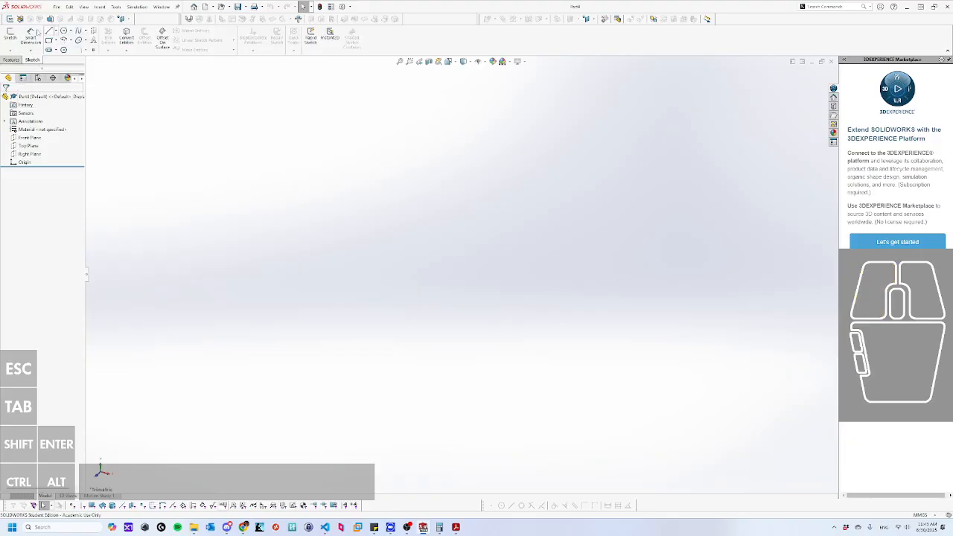
{"action": "right_click", "coordinate": [39, 61]}
{"action": "mouse_move", "coordinate": [104, 83]}
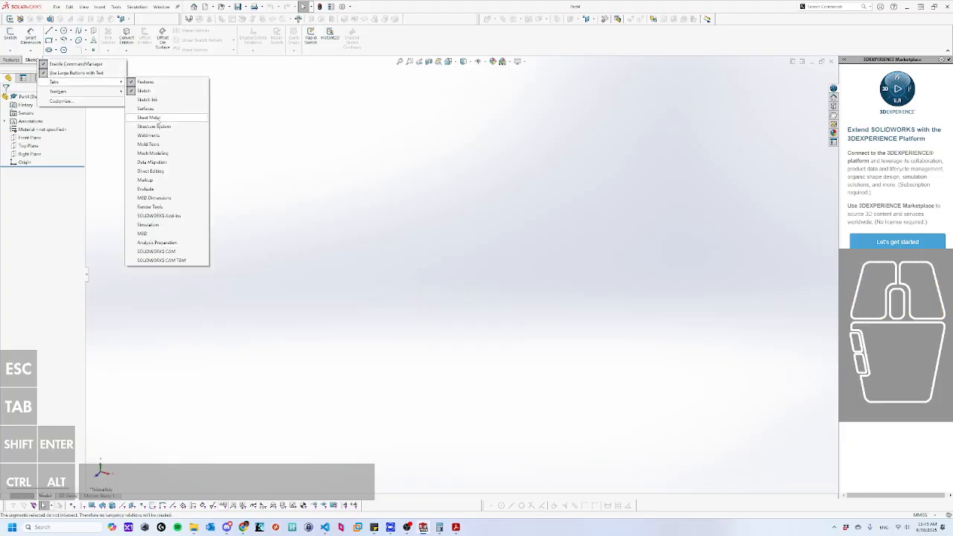
{"action": "left_click", "coordinate": [160, 191]}
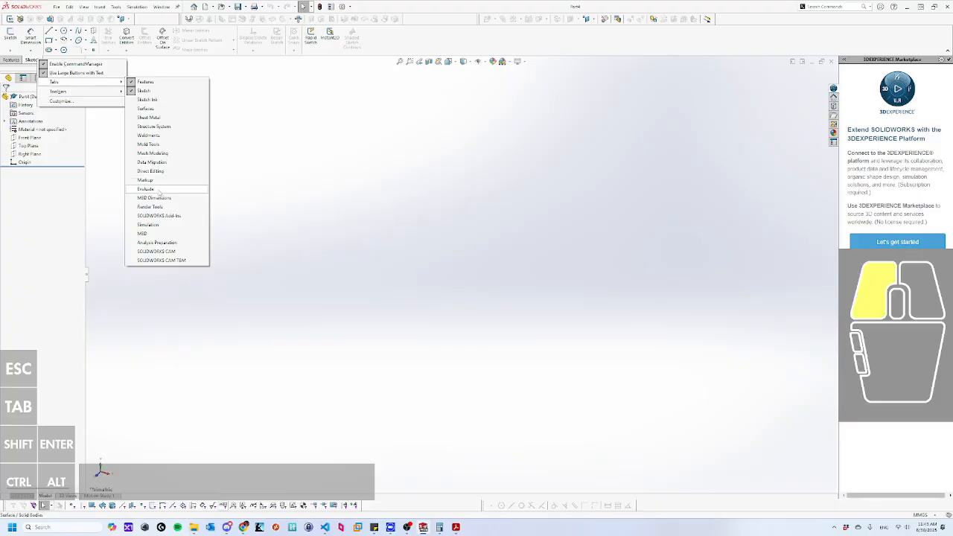
{"action": "left_click", "coordinate": [53, 61]}
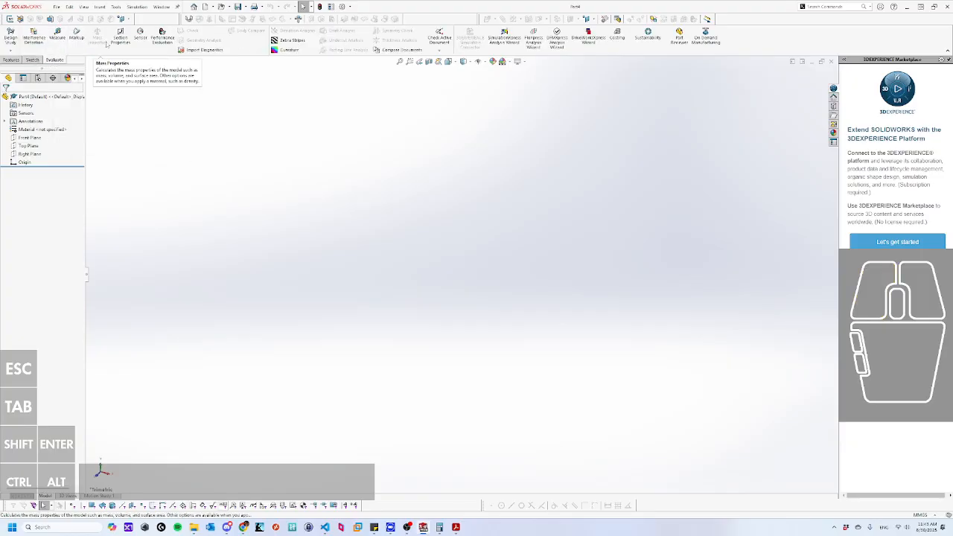
{"action": "left_click", "coordinate": [32, 60]}
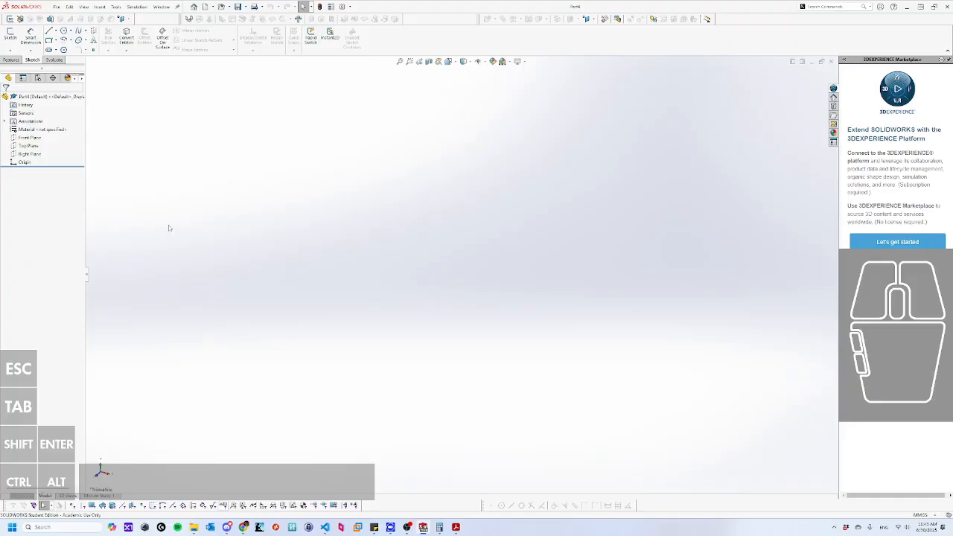
Start a new sketch on the Front Plane.
{"action": "left_click", "coordinate": [837, 73]}
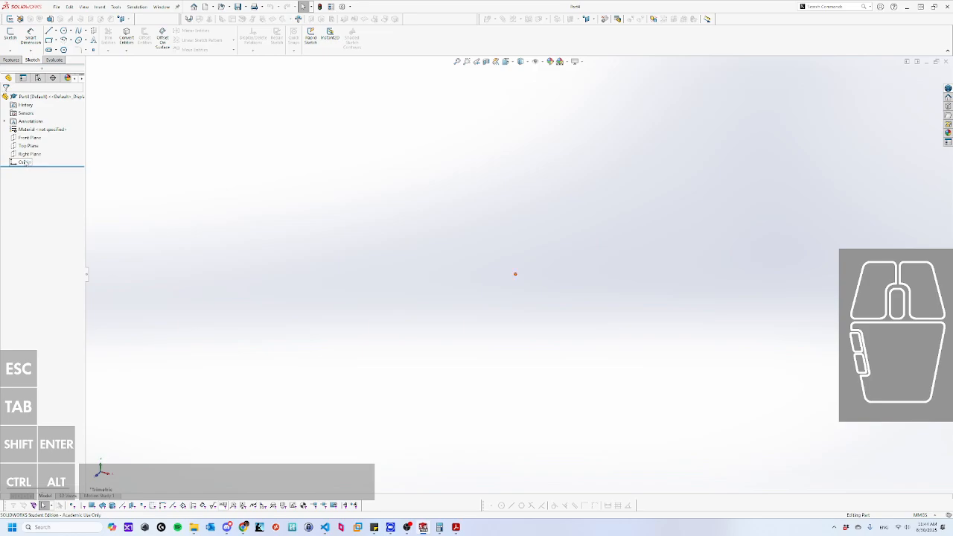
{"action": "left_click", "coordinate": [201, 169]}
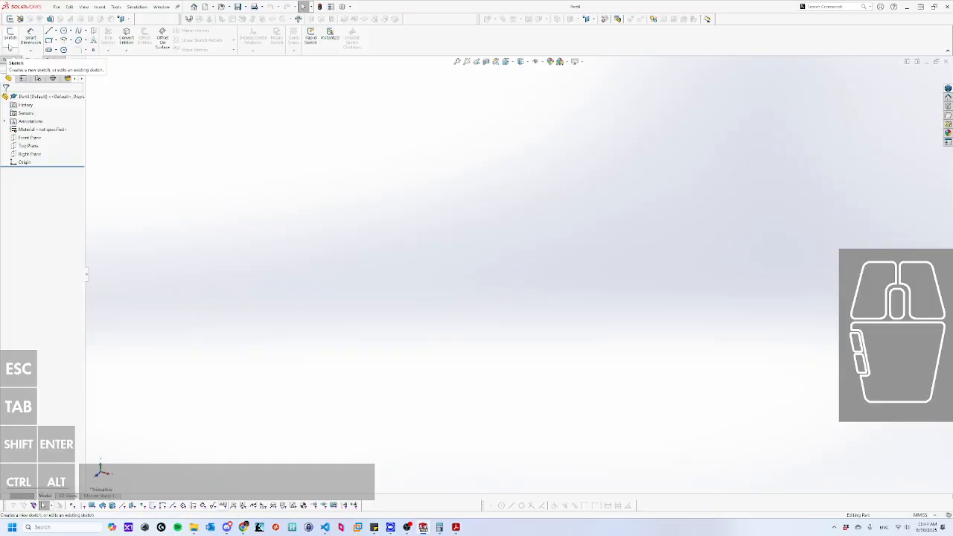
{"action": "left_click", "coordinate": [11, 36]}
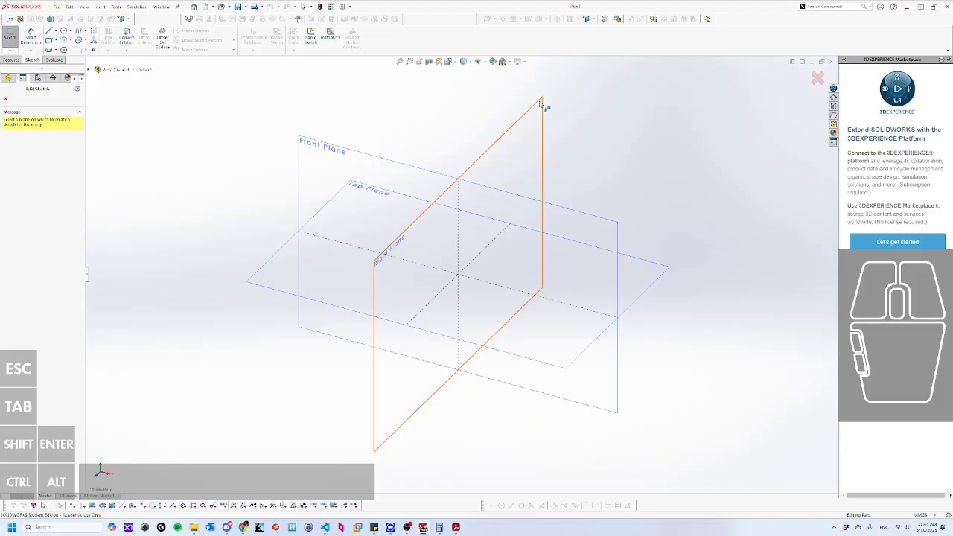
{"action": "left_click", "coordinate": [361, 157]}
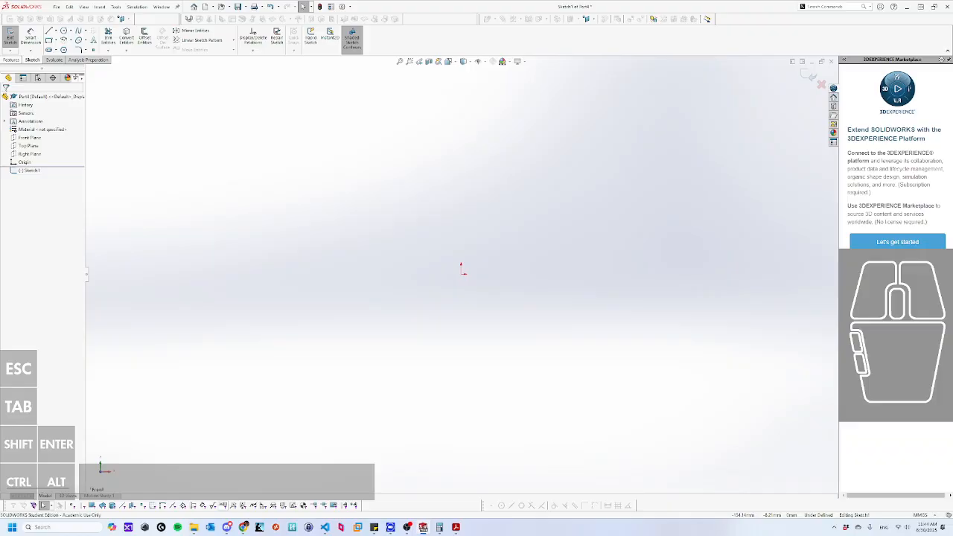
{"action": "left_click", "coordinate": [838, 189]}
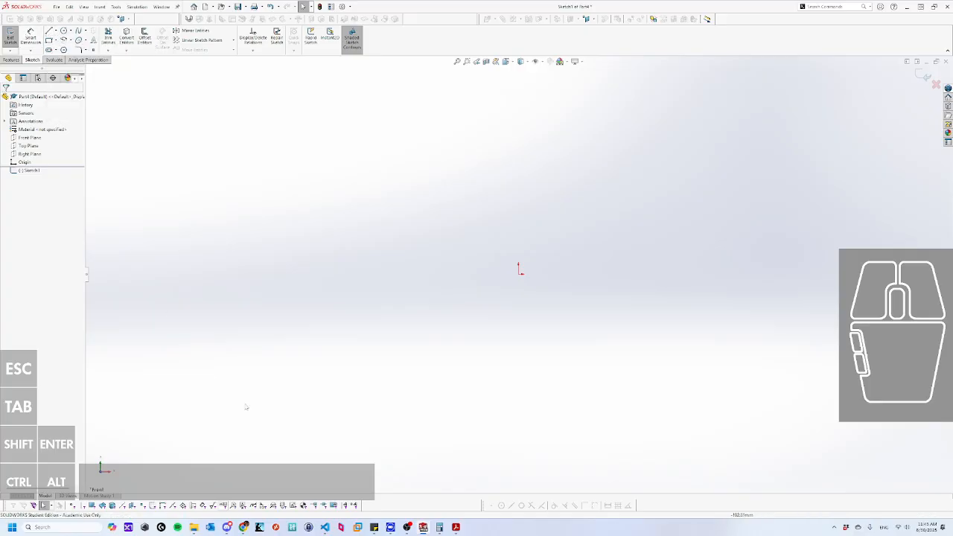
Consult the Sketch 1 drawing, then sketch the profile's top edge about 58 mm long and its stepped right side above the origin with connected lines.
{"action": "left_click", "coordinate": [456, 527]}
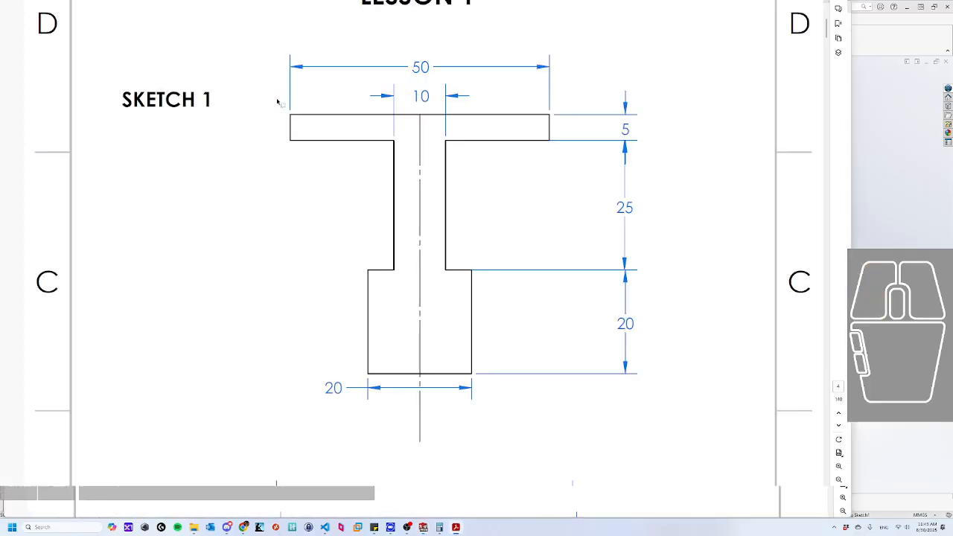
{"action": "key", "text": "alt+Tab"}
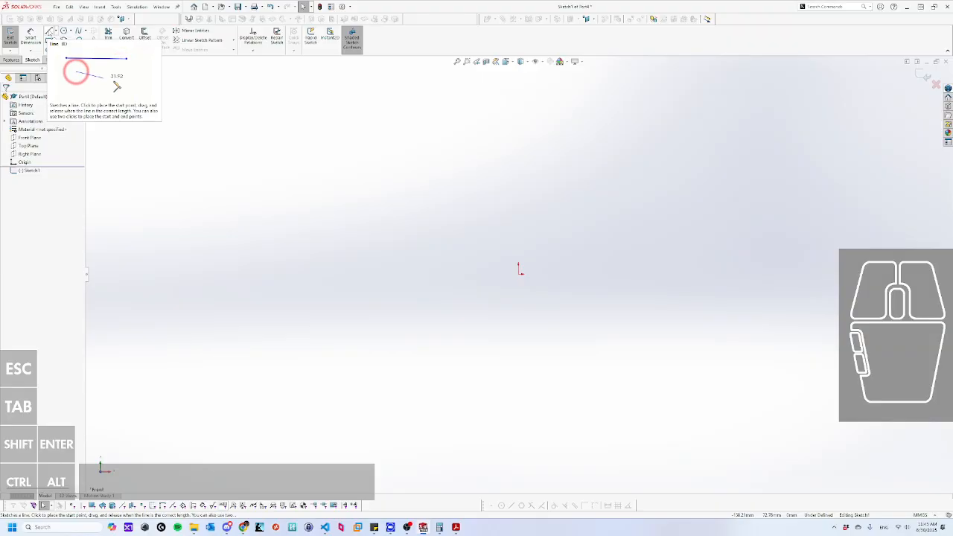
{"action": "left_click", "coordinate": [49, 31]}
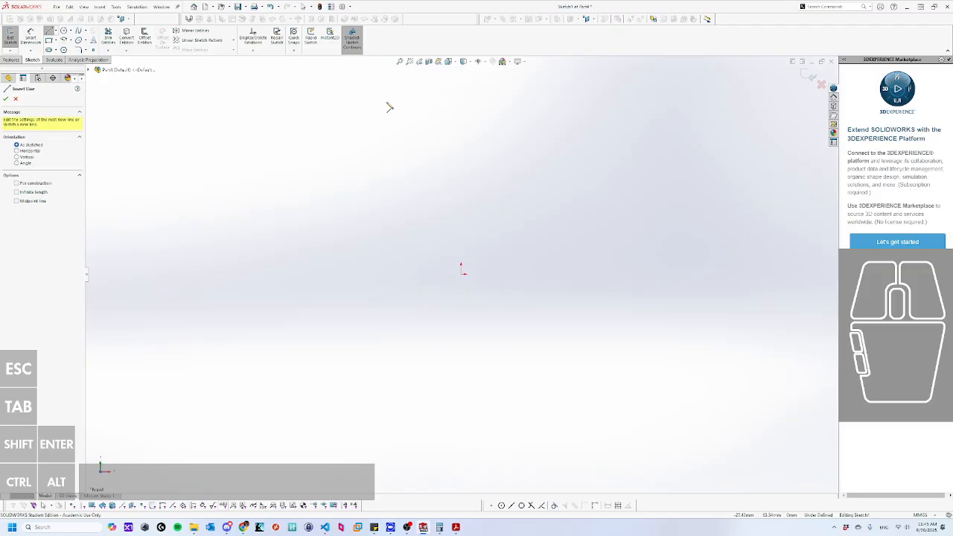
{"action": "left_click", "coordinate": [387, 104]}
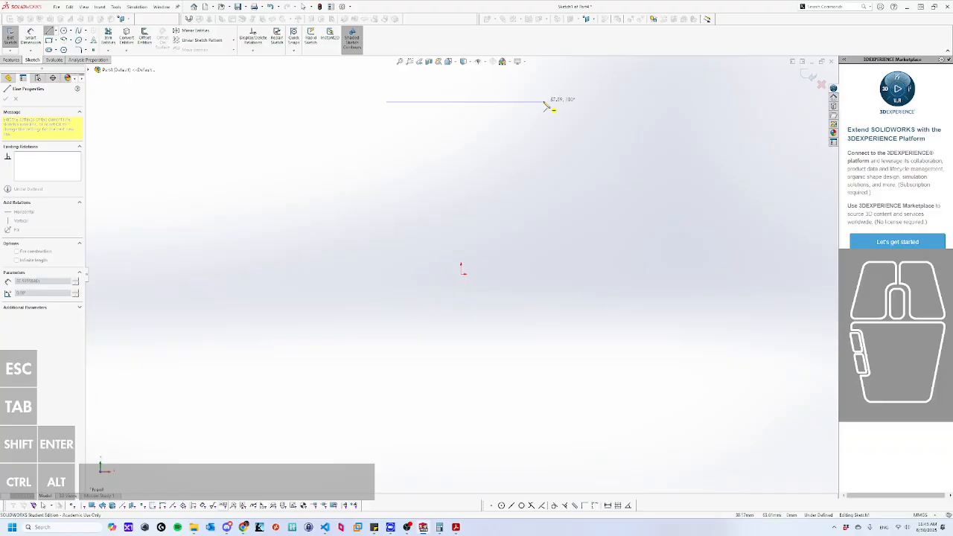
{"action": "left_click", "coordinate": [543, 102]}
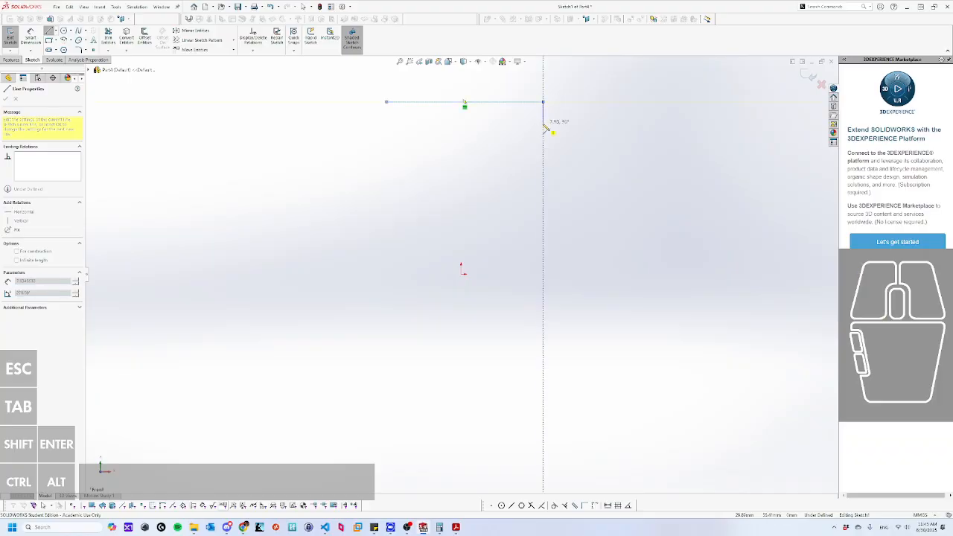
{"action": "left_click", "coordinate": [543, 123]}
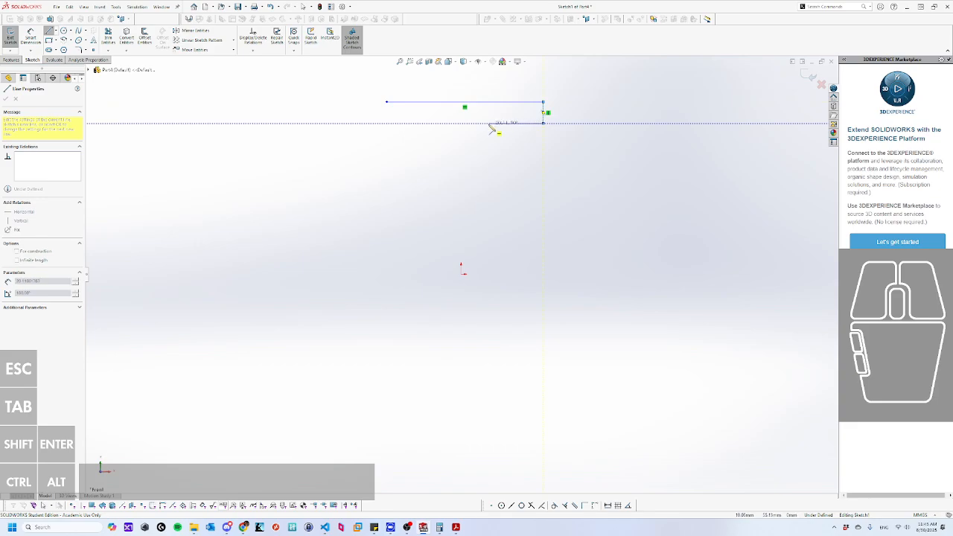
{"action": "left_click", "coordinate": [476, 123]}
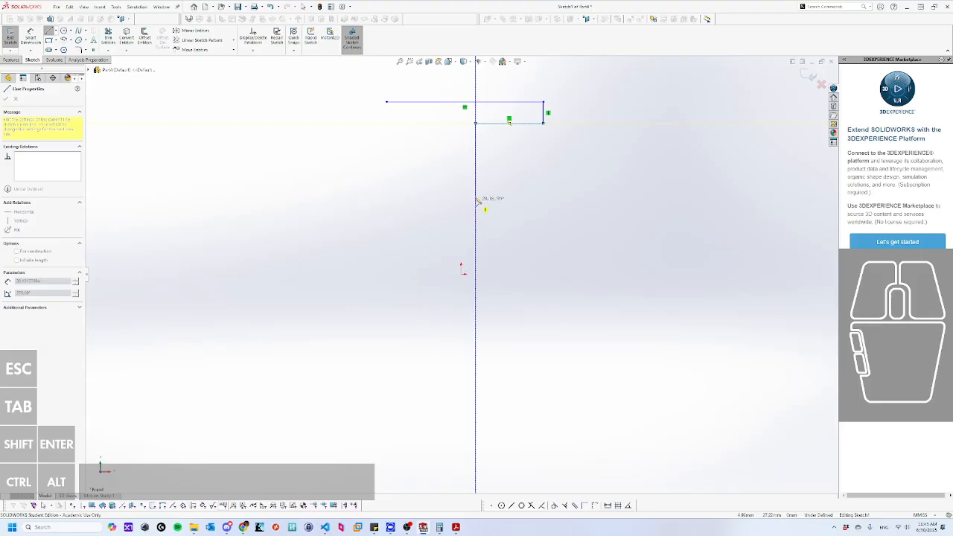
{"action": "left_click", "coordinate": [476, 187]}
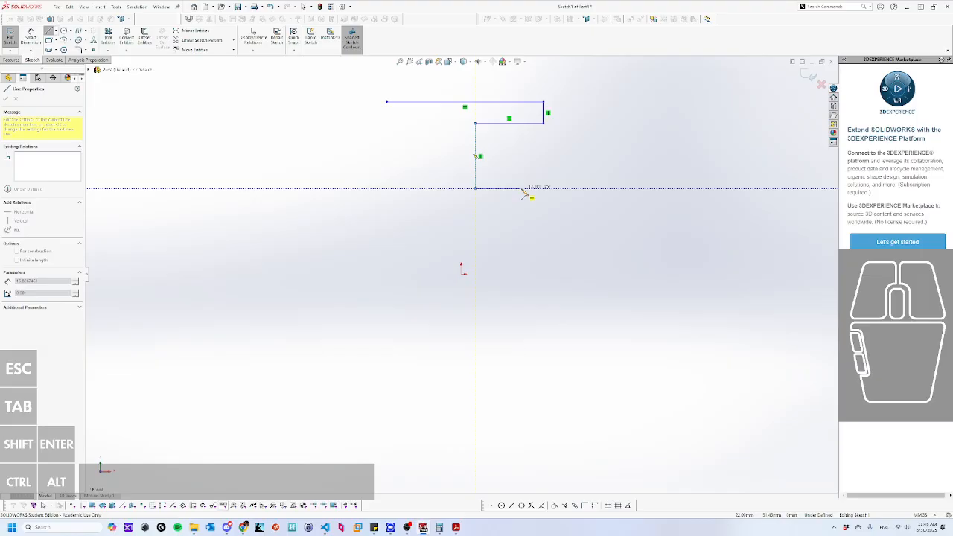
{"action": "left_click", "coordinate": [521, 187]}
{"action": "left_click", "coordinate": [521, 253]}
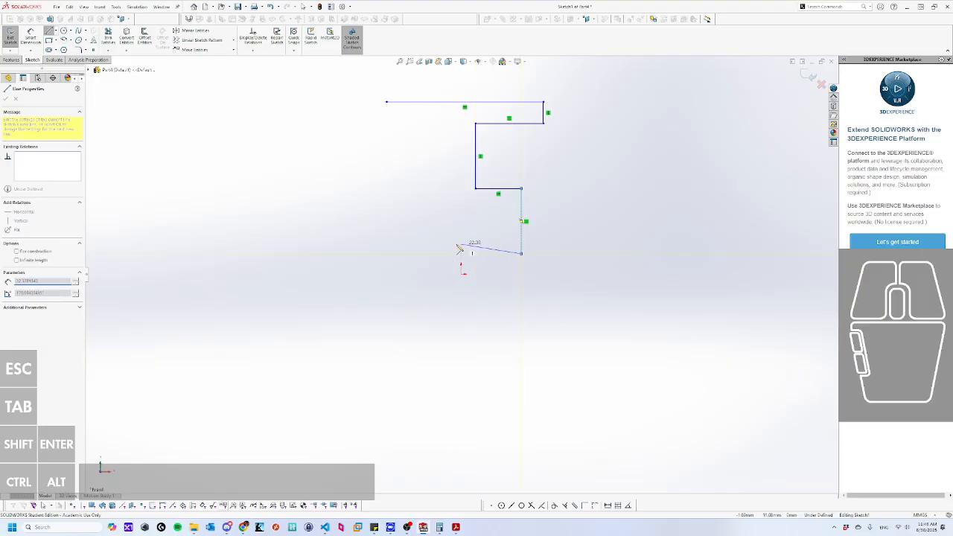
Continue the line chain with a bottom edge about 40 mm long and a mirrored stepped left side, closing the profile at its top-left corner.
{"action": "left_click", "coordinate": [412, 253]}
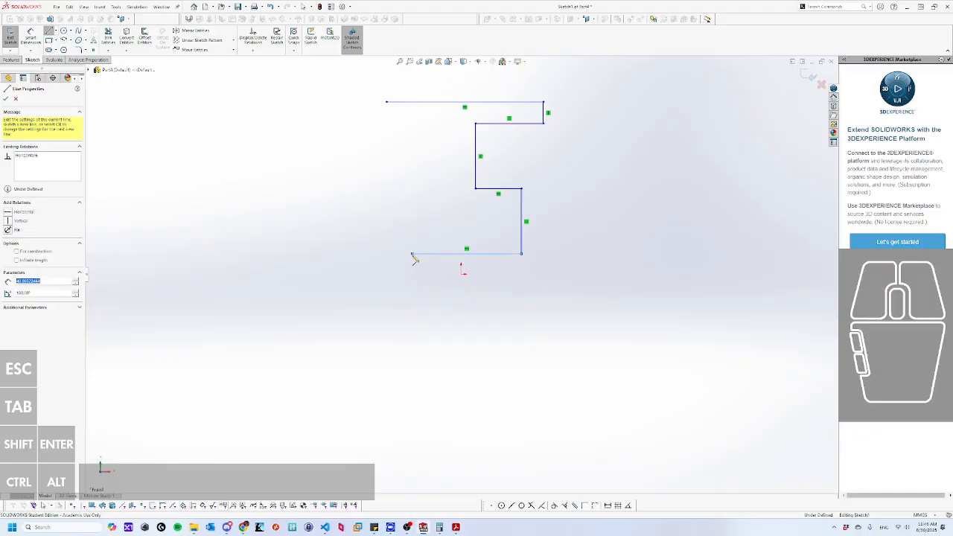
{"action": "left_click", "coordinate": [411, 187]}
{"action": "left_click", "coordinate": [459, 187]}
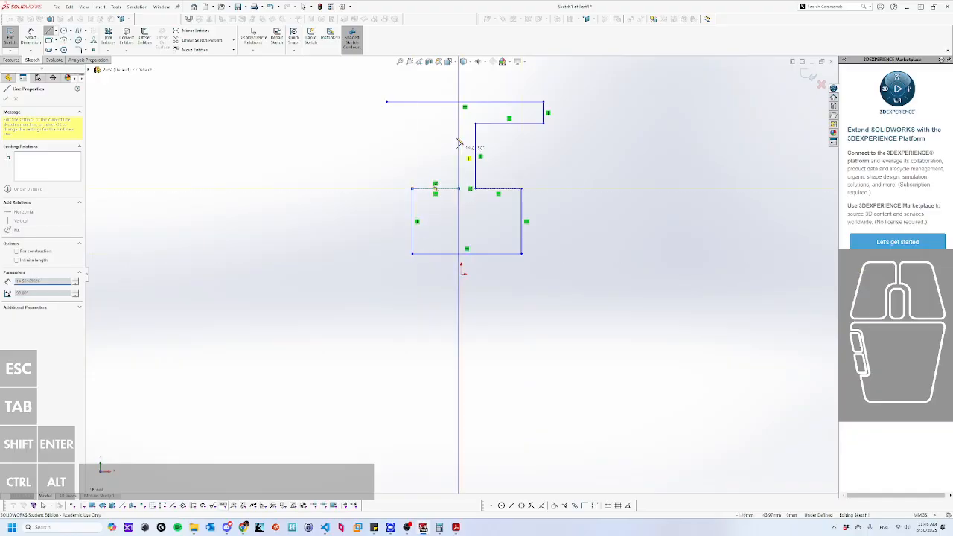
{"action": "left_click", "coordinate": [459, 123]}
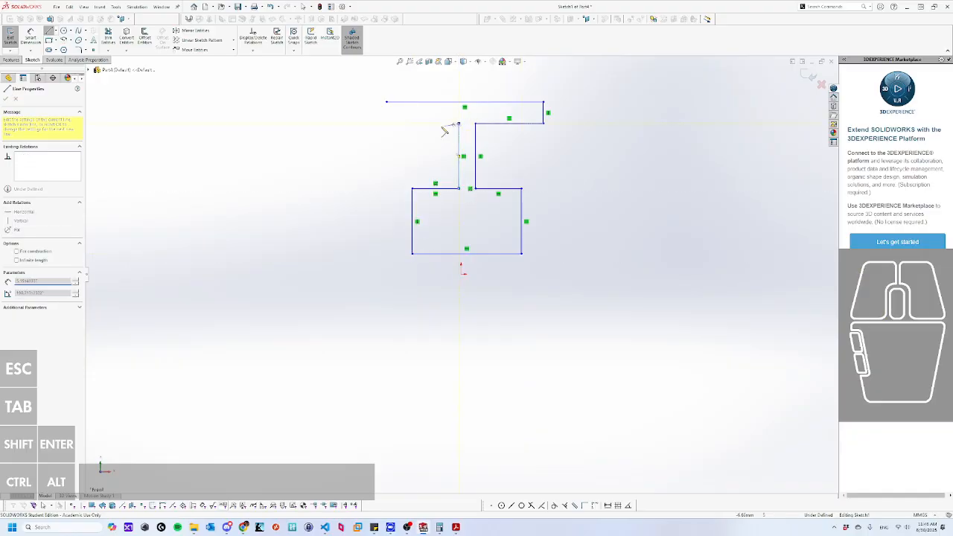
{"action": "left_click", "coordinate": [387, 123]}
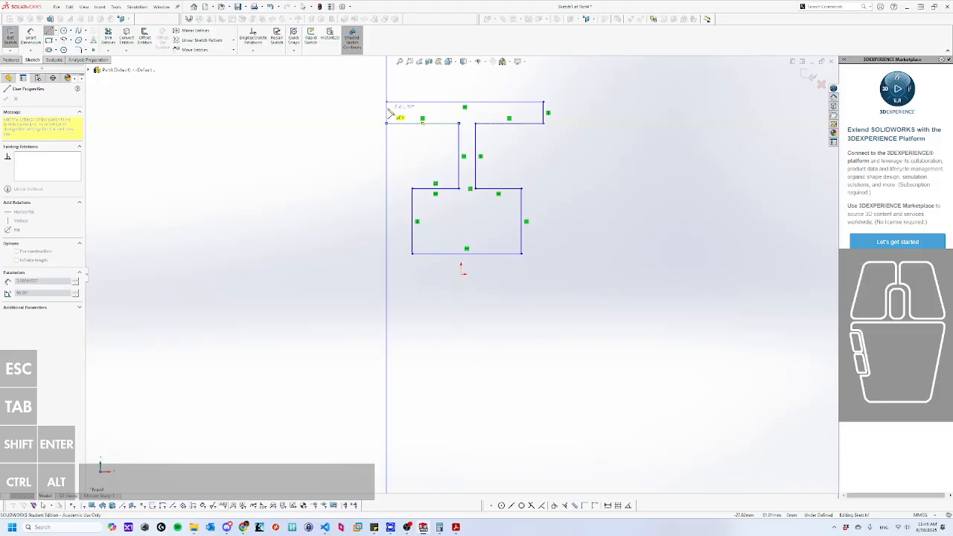
{"action": "left_click", "coordinate": [387, 102]}
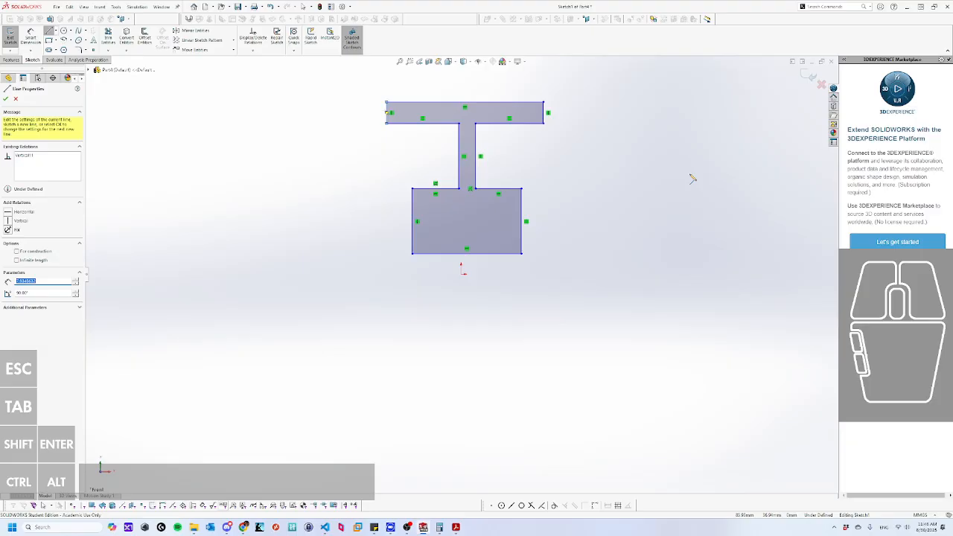
{"action": "key", "text": "Escape"}
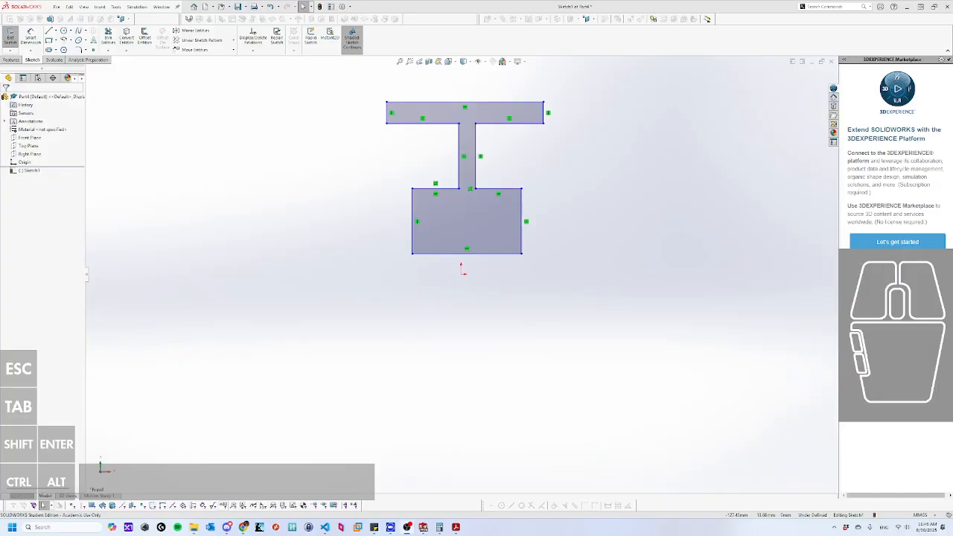
Check which unit system the part document uses, without changing it.
{"action": "left_click", "coordinate": [345, 232]}
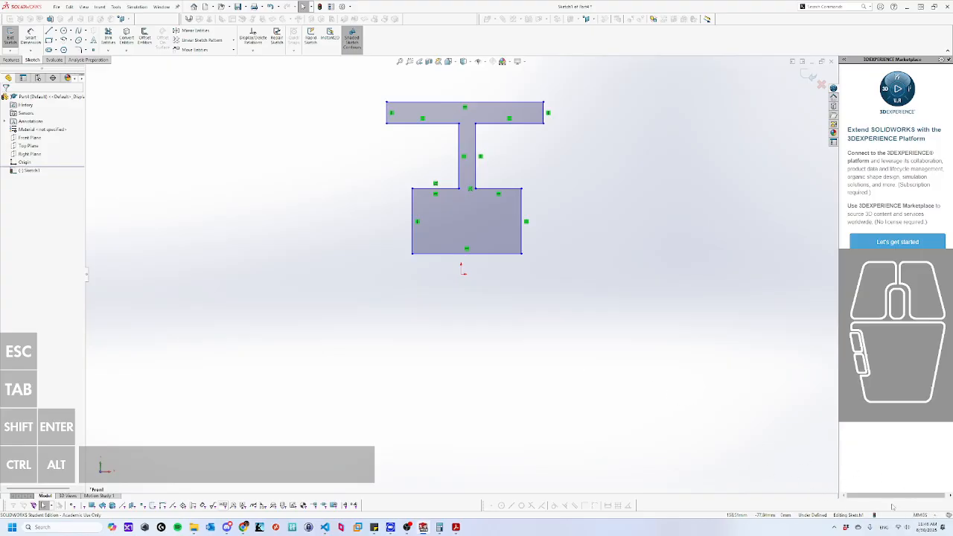
{"action": "left_click", "coordinate": [918, 516]}
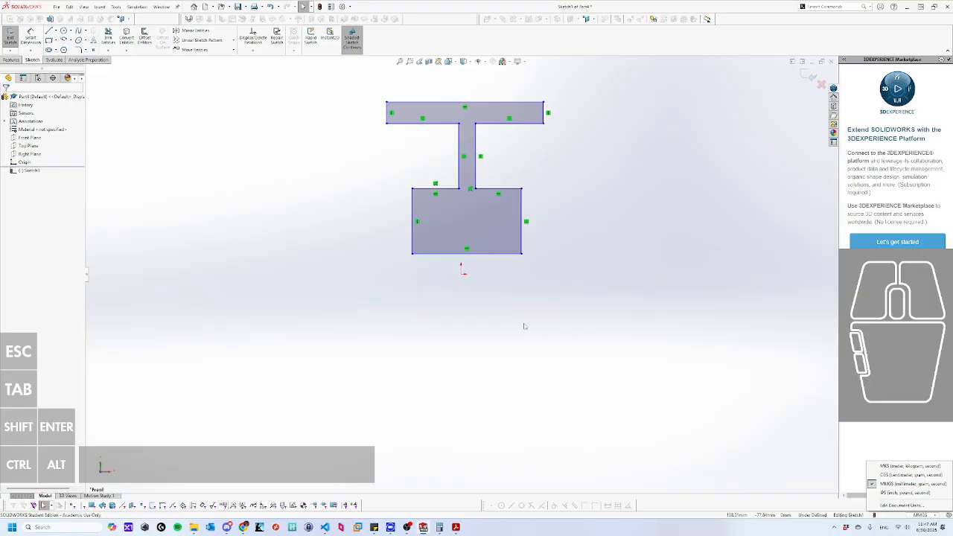
{"action": "left_click", "coordinate": [524, 326]}
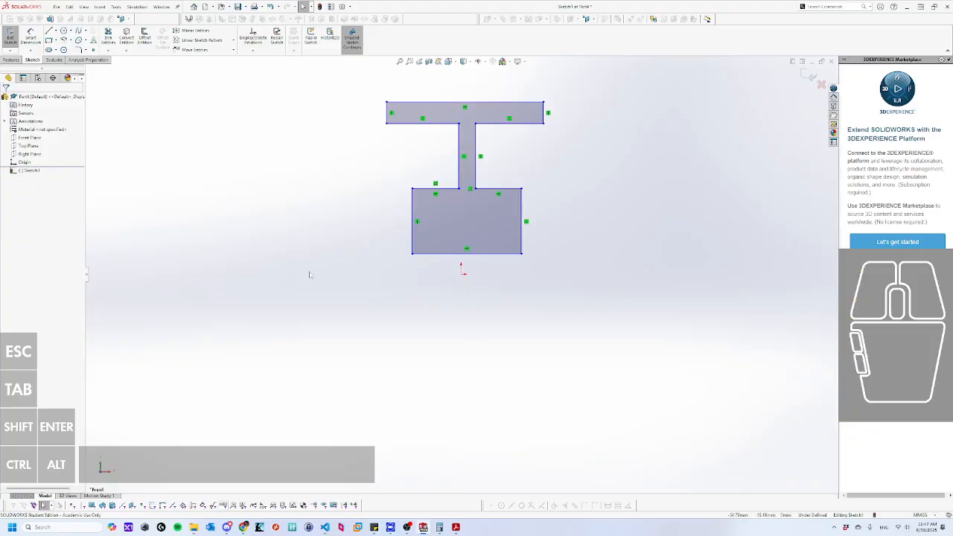
Consult the Sketch 1 drawing and dimension the overall width of the profile's top flange between its vertical ends as 50 mm.
{"action": "left_click", "coordinate": [456, 527]}
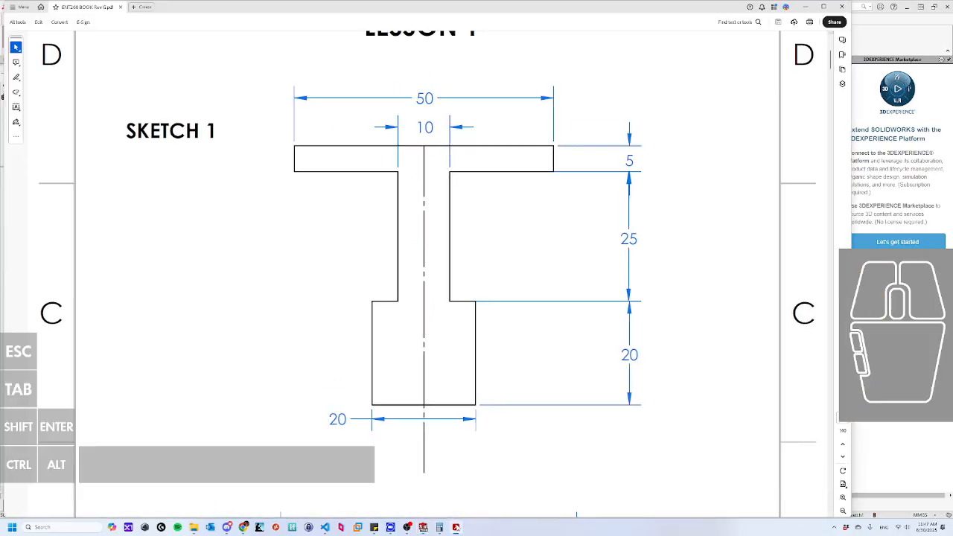
{"action": "left_click", "coordinate": [456, 528]}
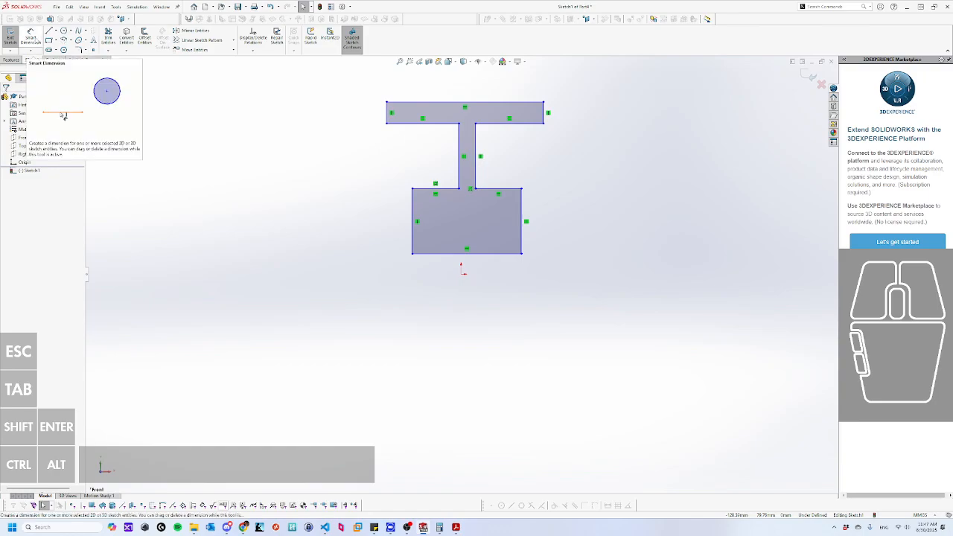
{"action": "left_click", "coordinate": [31, 39]}
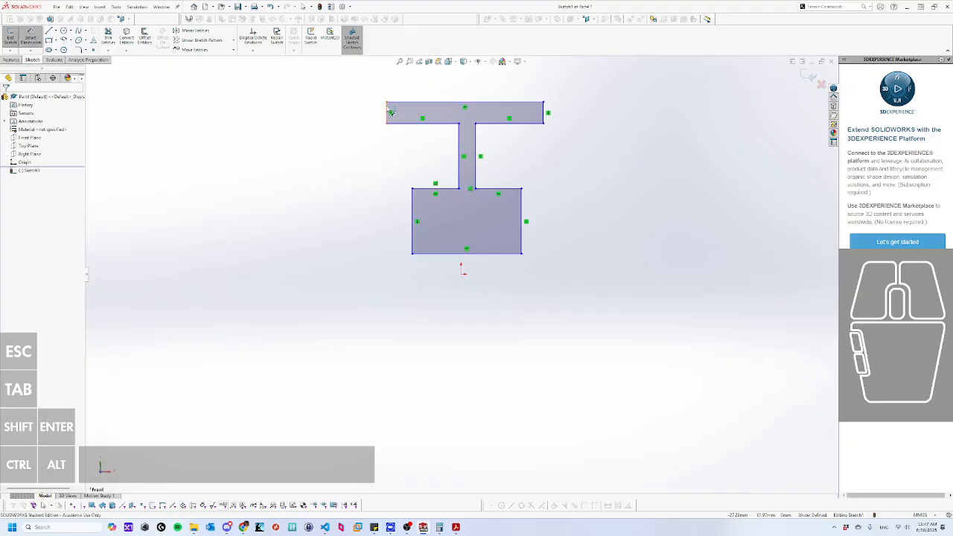
{"action": "left_click", "coordinate": [388, 111]}
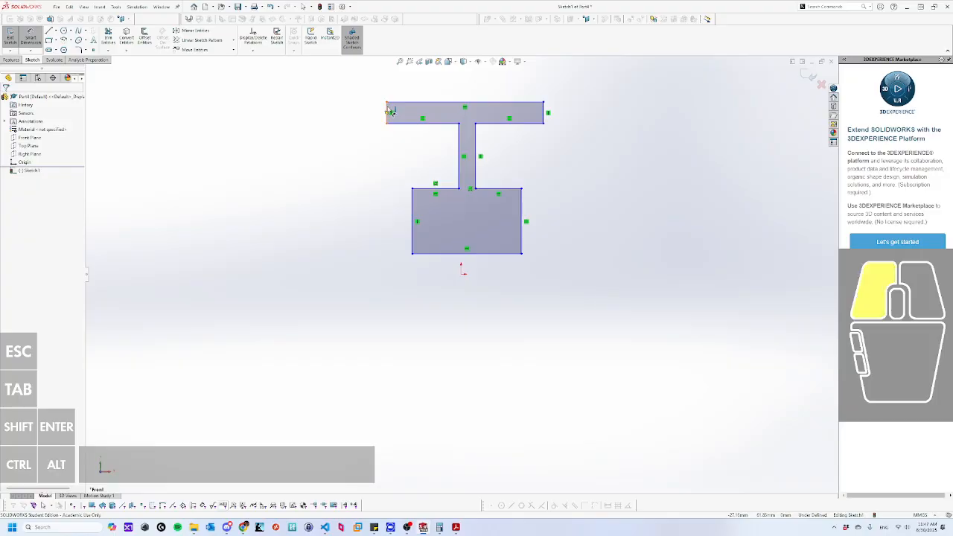
{"action": "left_click", "coordinate": [545, 112]}
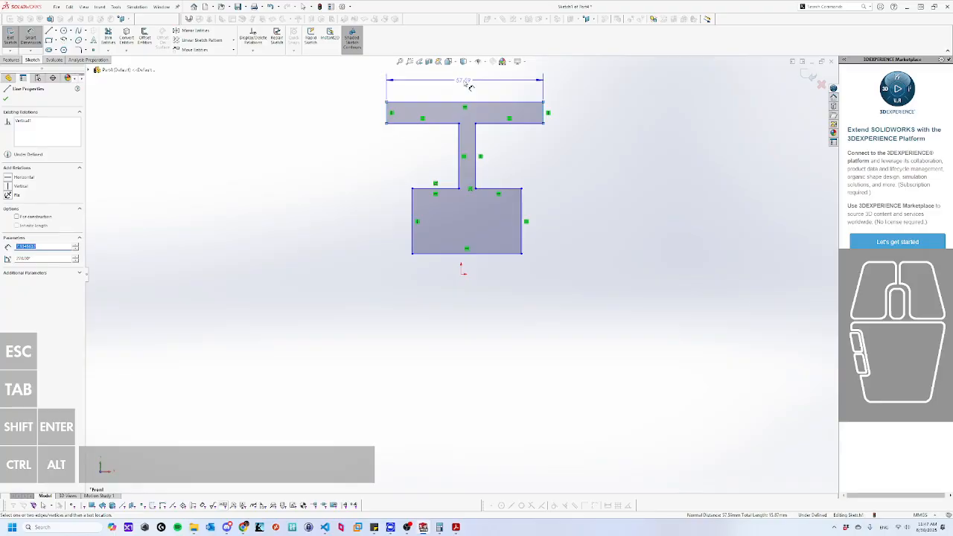
{"action": "left_click", "coordinate": [469, 83]}
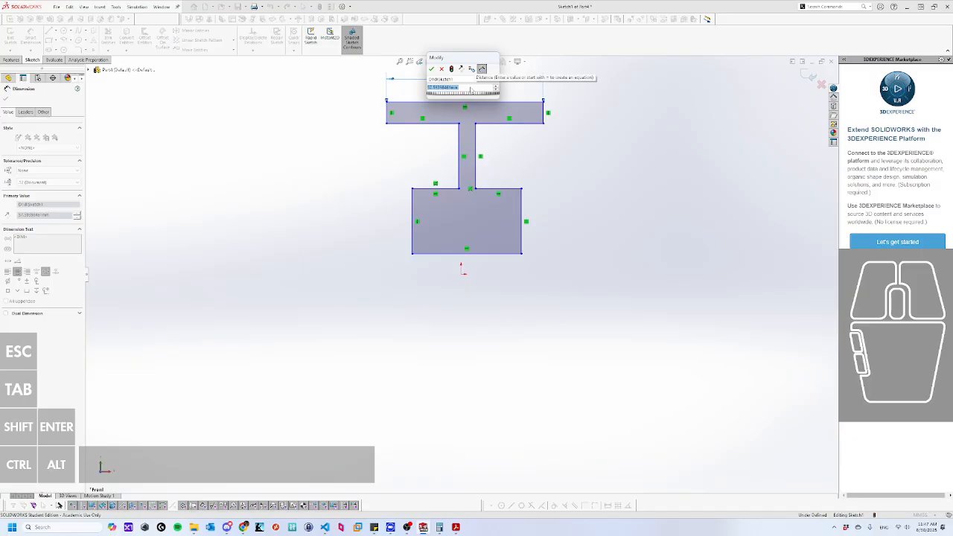
{"action": "type", "text": "50"}
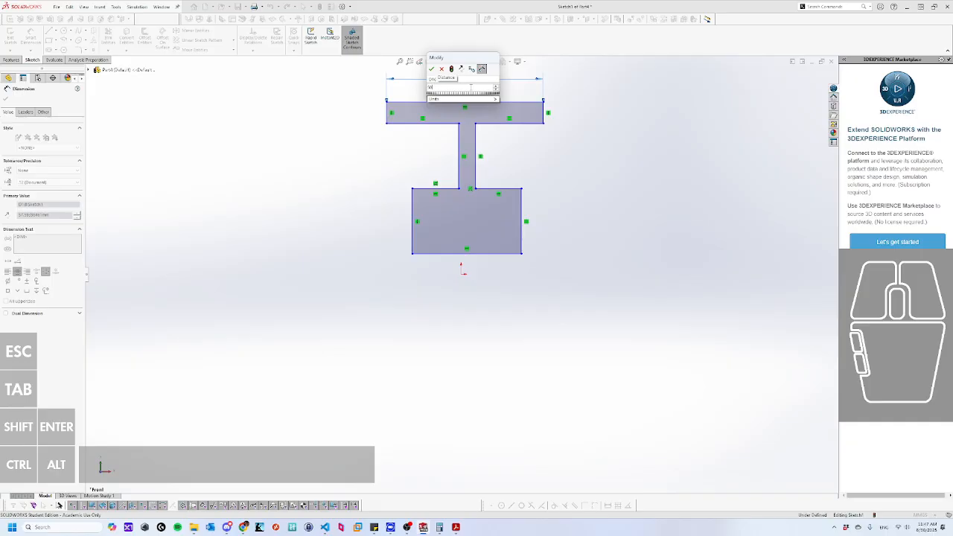
{"action": "key", "text": "Return"}
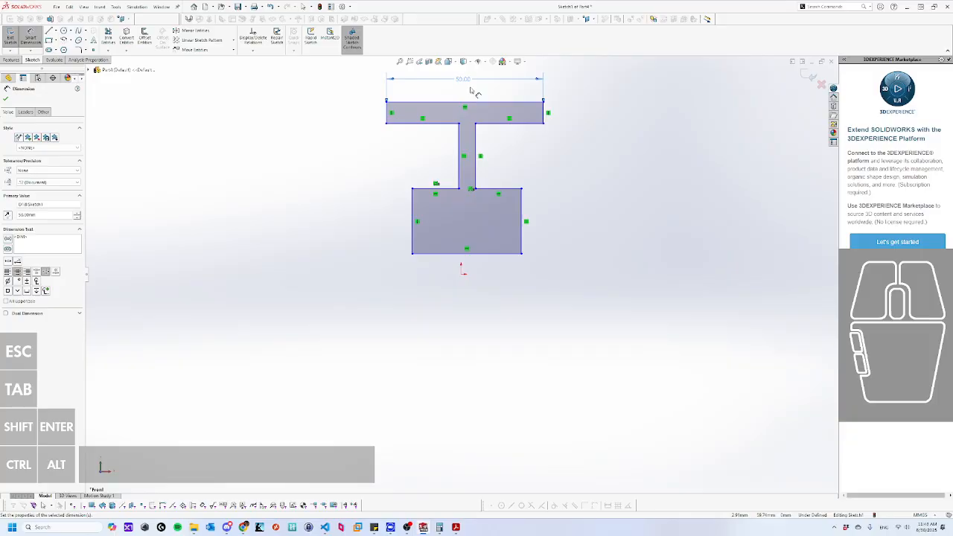
{"action": "key", "text": "Return"}
{"action": "scroll", "coordinate": [589, 132], "scroll_direction": "down", "scroll_amount": 4}
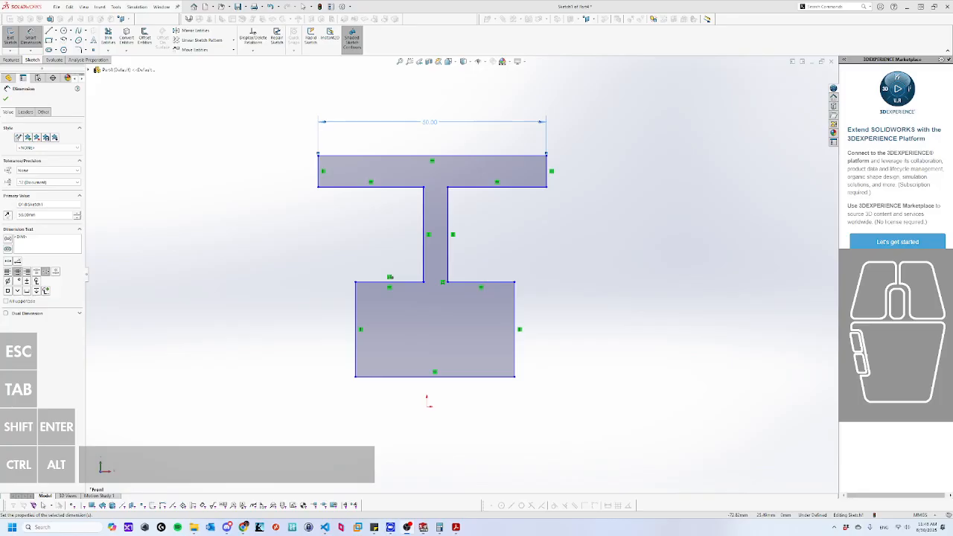
{"action": "left_click", "coordinate": [656, 230]}
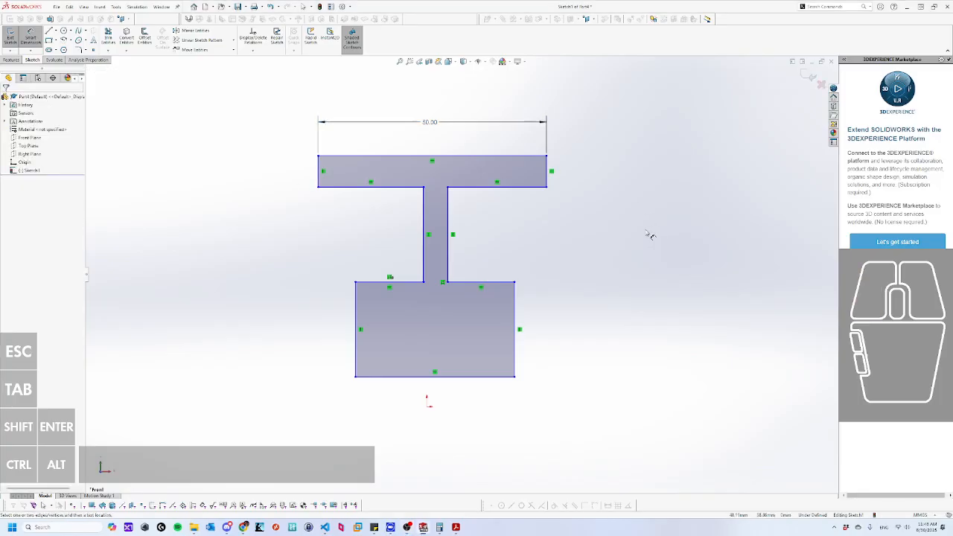
{"action": "key", "text": "Escape"}
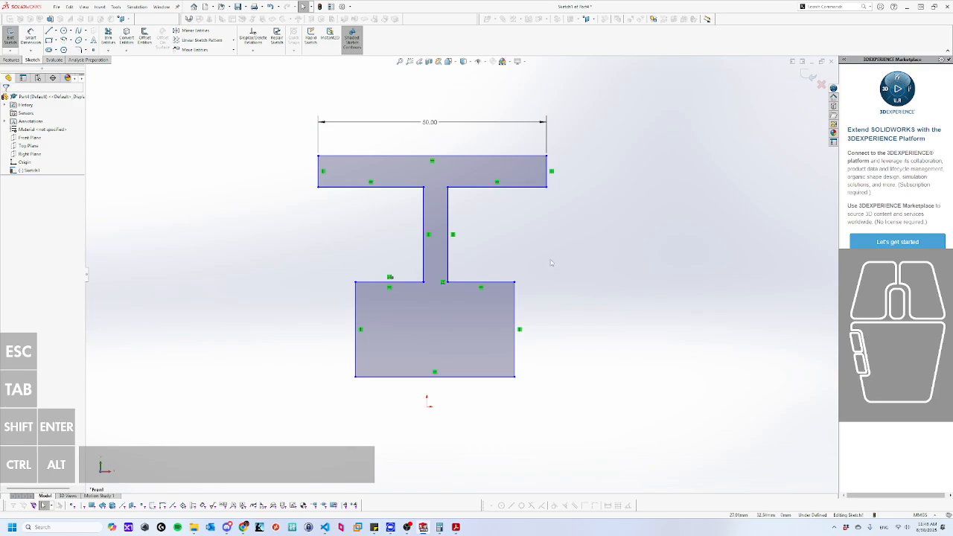
Try out the sketch tools on the mouse gesture wheel and activate Smart Dimension from it.
{"action": "right_click_drag", "start_coordinate": [598, 383], "coordinate": [595, 345]}
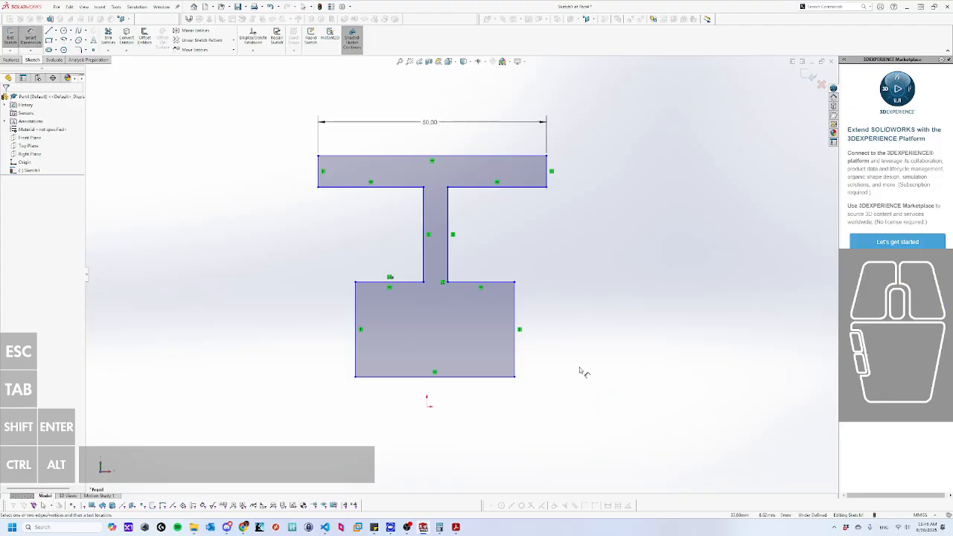
{"action": "key", "text": "Escape"}
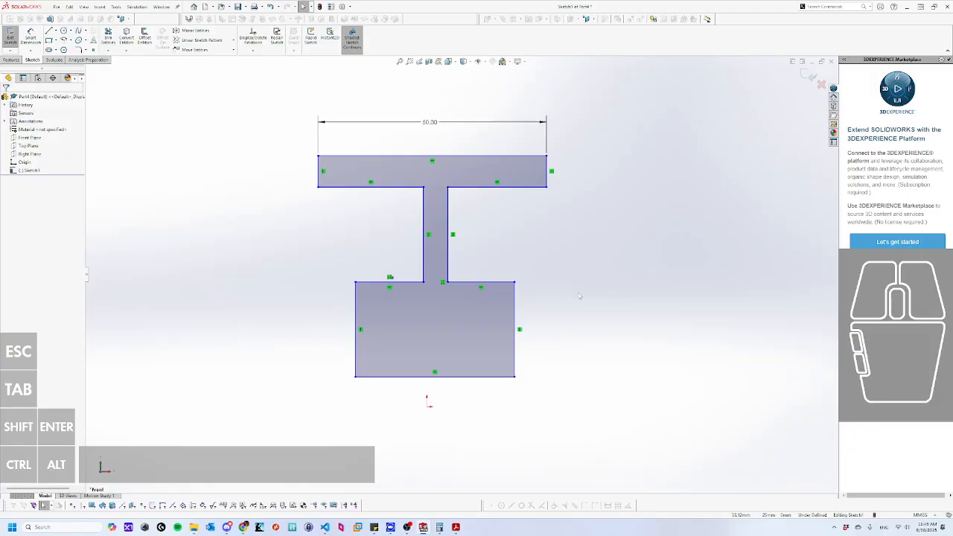
{"action": "right_click_drag", "start_coordinate": [579, 295], "coordinate": [579, 275]}
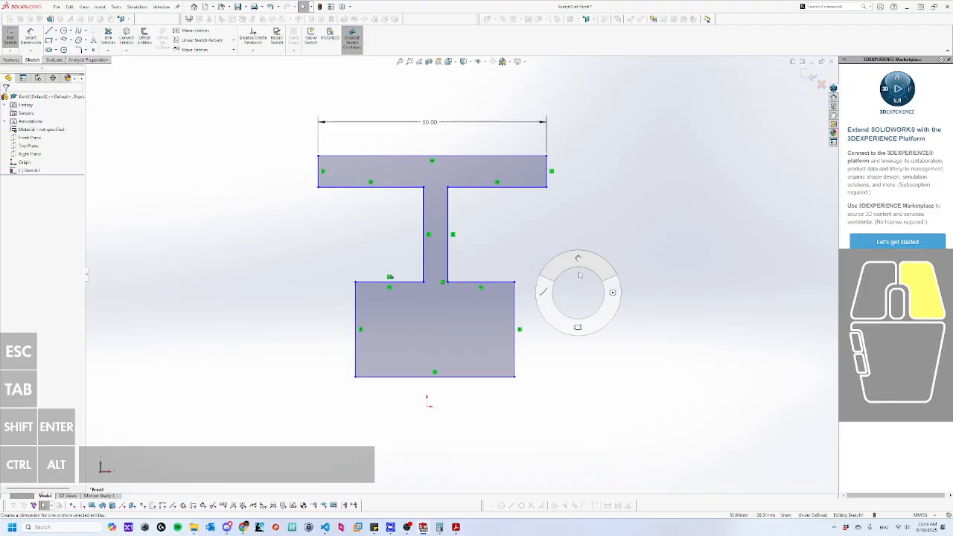
{"action": "right_click_drag", "start_coordinate": [580, 279], "coordinate": [574, 296]}
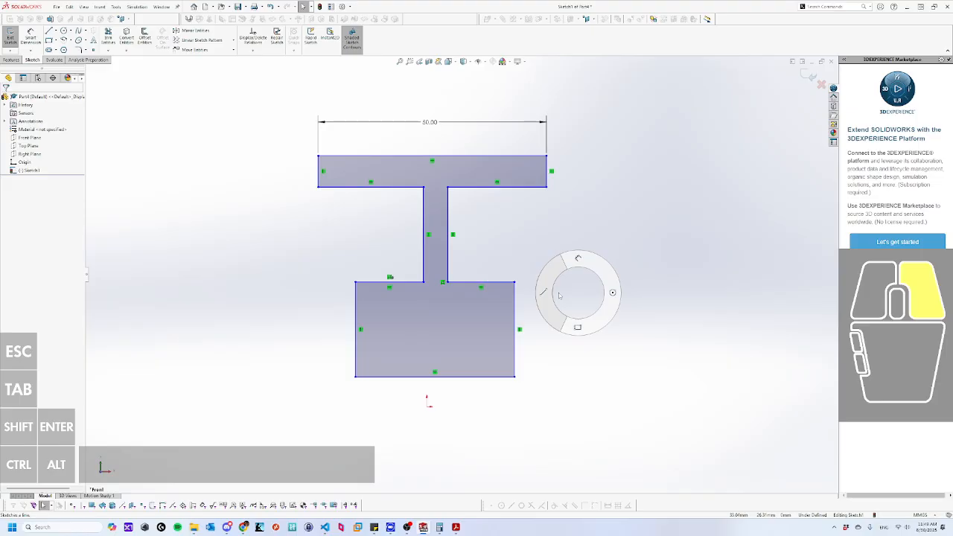
{"action": "mouse_move", "coordinate": [564, 293]}
{"action": "right_mouse_down"}
{"action": "mouse_move", "coordinate": [591, 290]}
{"action": "mouse_move", "coordinate": [578, 313]}
{"action": "mouse_move", "coordinate": [568, 297]}
{"action": "mouse_move", "coordinate": [584, 282]}
{"action": "right_mouse_up"}
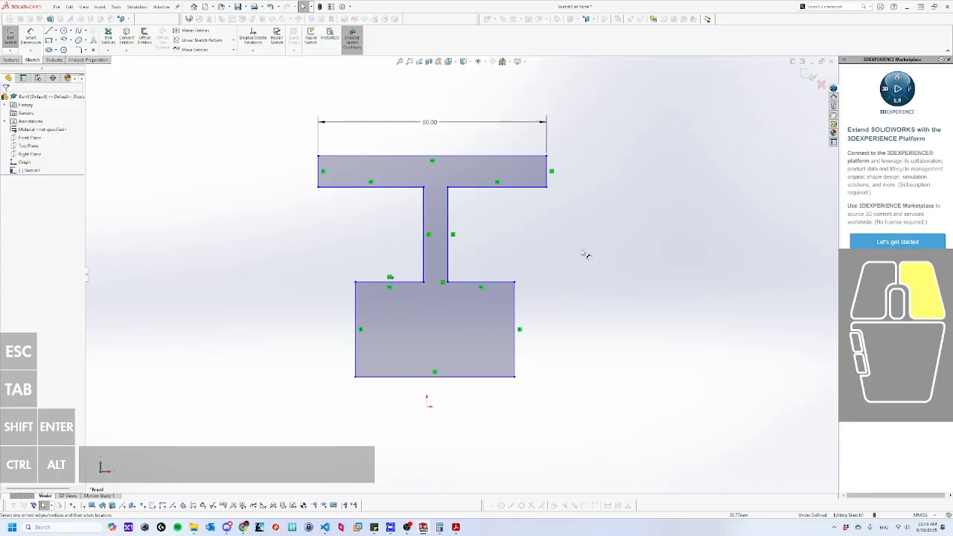
{"action": "right_click_drag", "start_coordinate": [584, 233], "coordinate": [579, 233]}
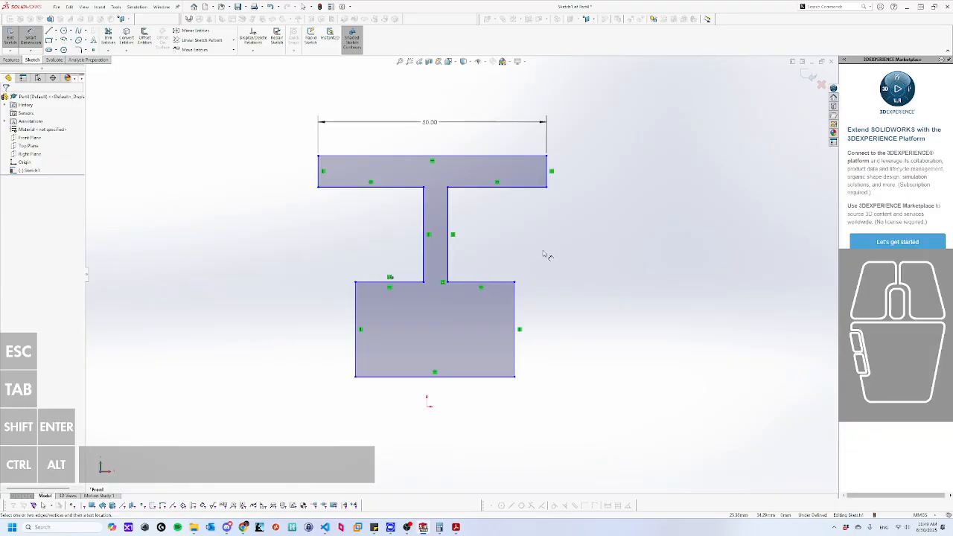
Dimension the lower block's right edge as 20 mm high and the web's right edge as 25 mm high.
{"action": "left_click", "coordinate": [516, 361]}
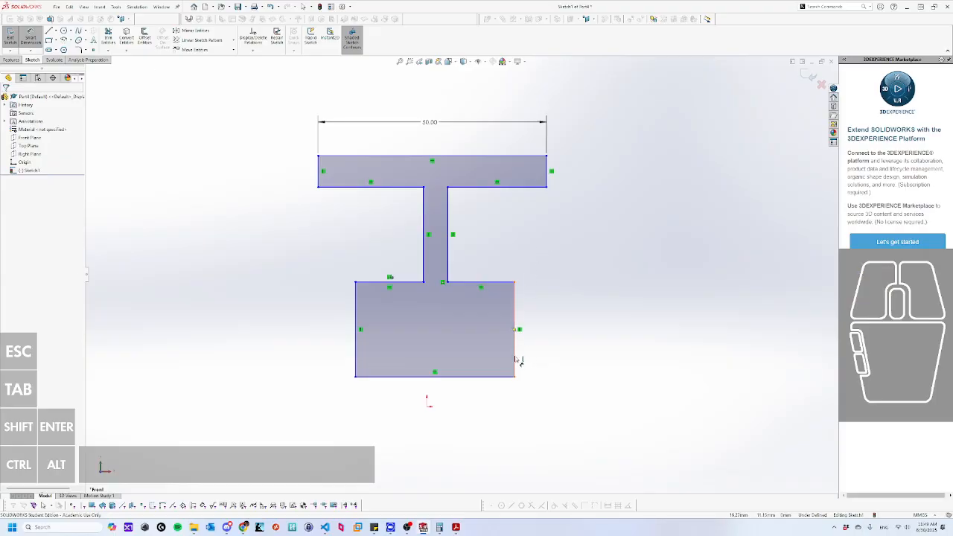
{"action": "left_click", "coordinate": [621, 349]}
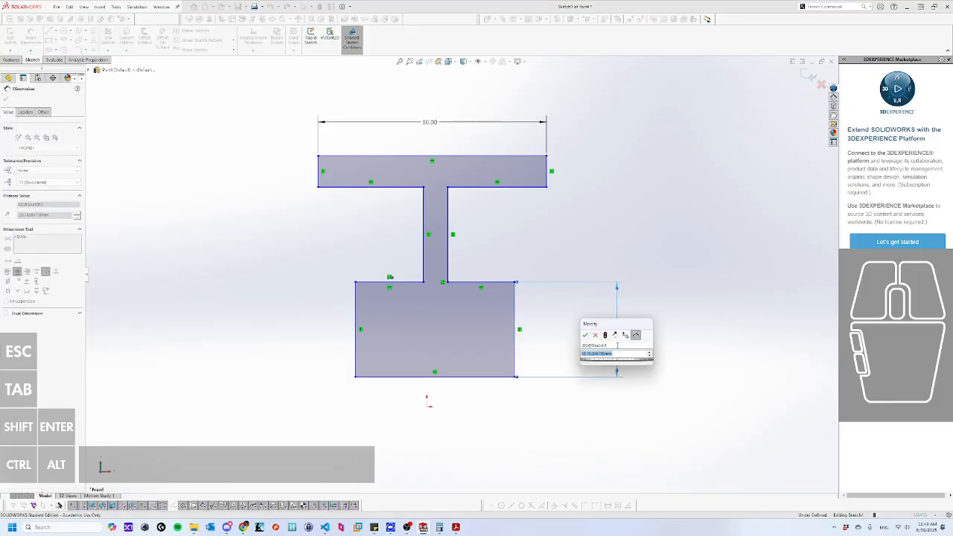
{"action": "type", "text": "20"}
{"action": "key", "text": "Return"}
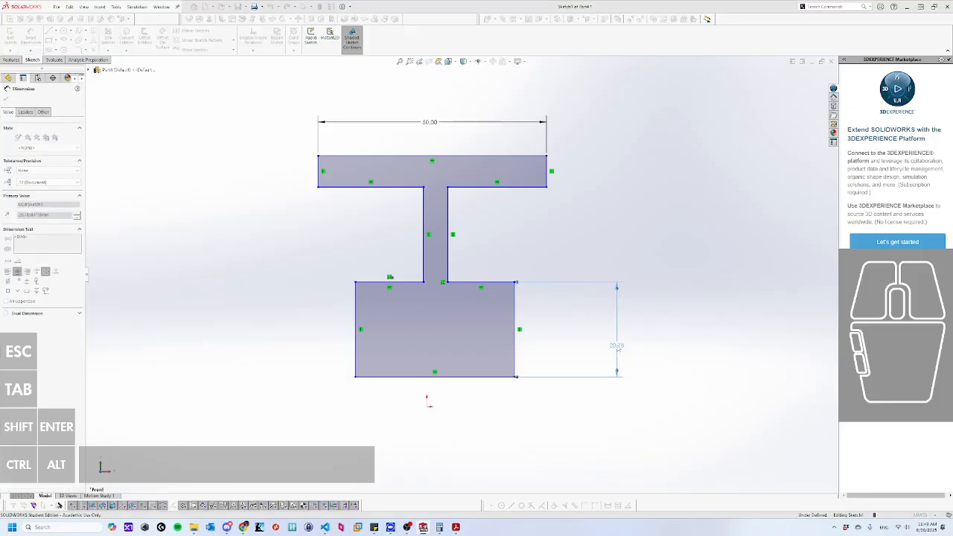
{"action": "left_click", "coordinate": [449, 256]}
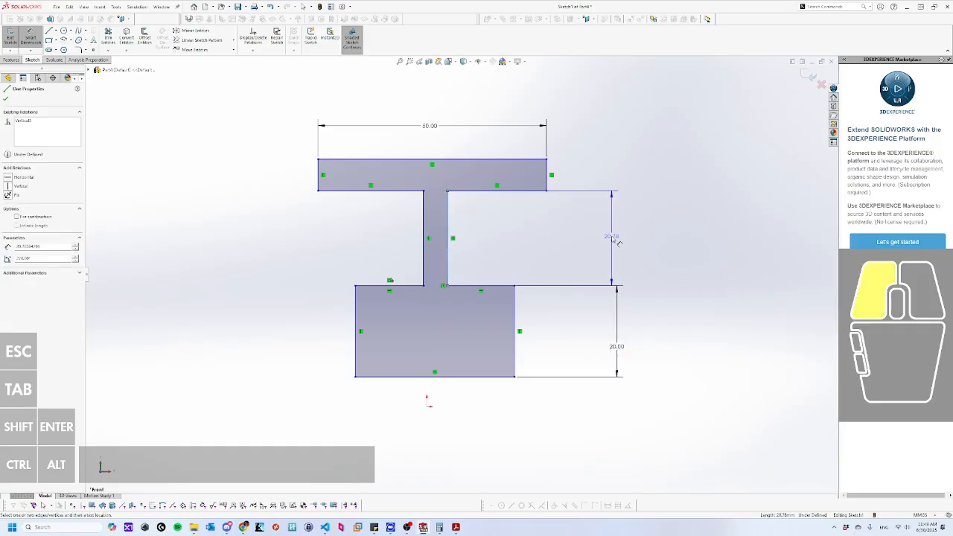
{"action": "left_click", "coordinate": [612, 238]}
{"action": "type", "text": "25"}
{"action": "key", "text": "Return"}
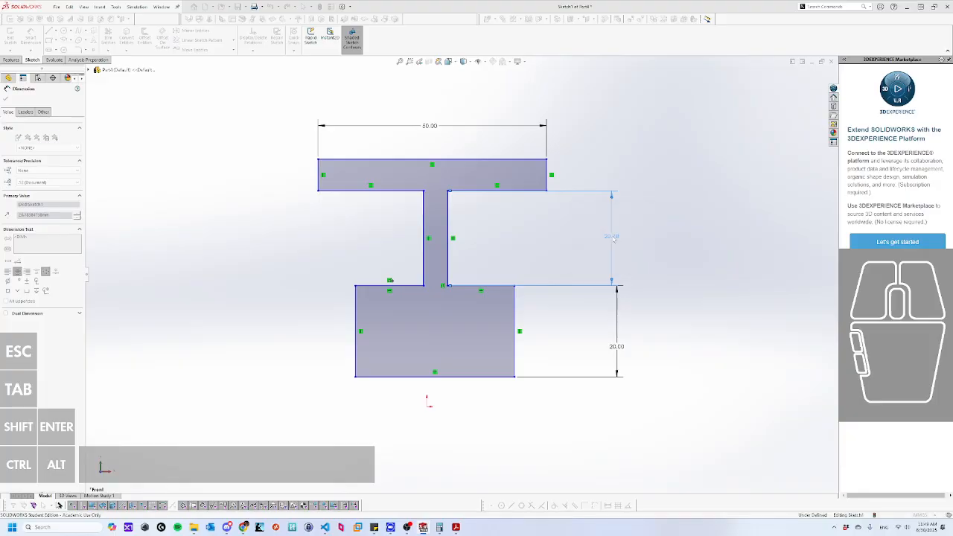
Dimension the right vertical end of the top flange as 5 mm.
{"action": "left_click", "coordinate": [548, 165]}
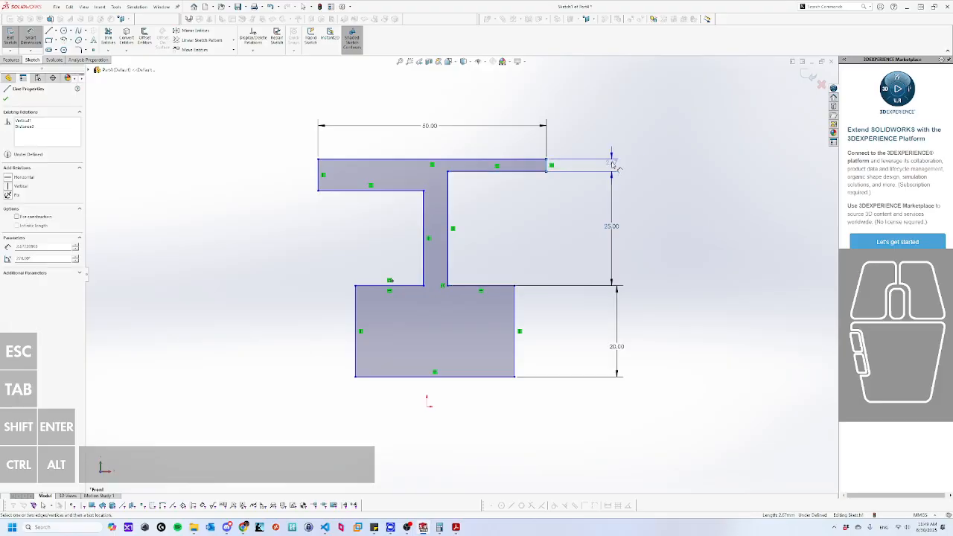
{"action": "left_click", "coordinate": [625, 167]}
{"action": "type", "text": "5"}
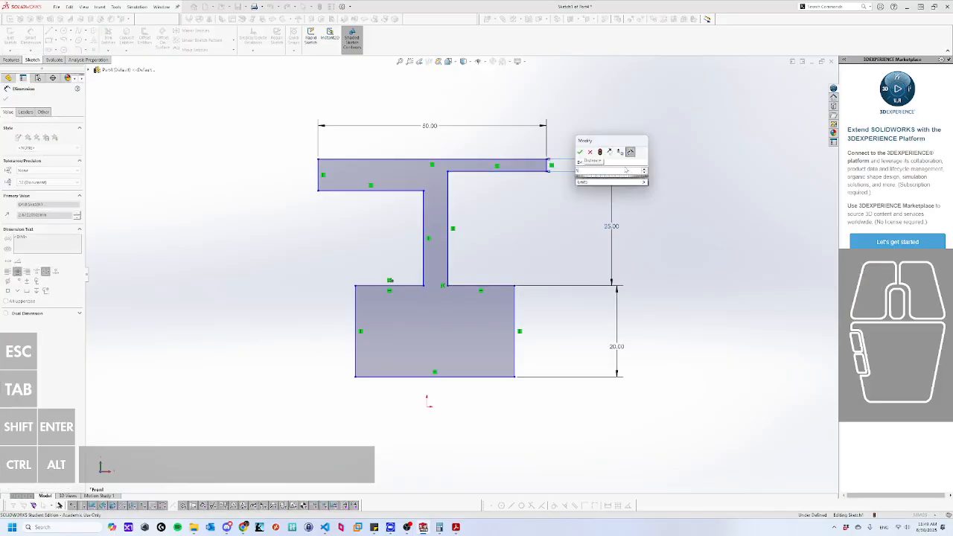
{"action": "key", "text": "Return"}
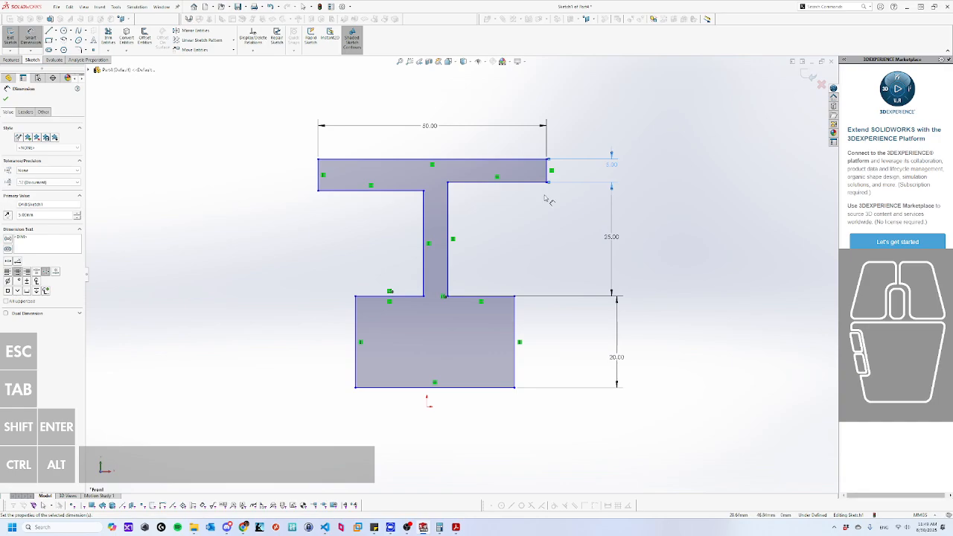
Dimension the web's width between its two vertical edges as 10 mm, placing the dimension above the flange.
{"action": "left_click", "coordinate": [449, 223]}
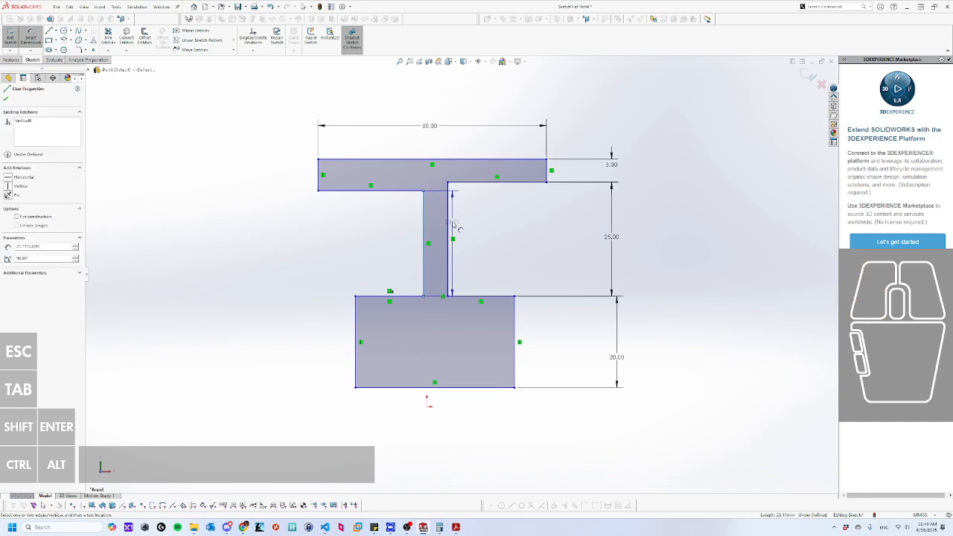
{"action": "left_click", "coordinate": [424, 195]}
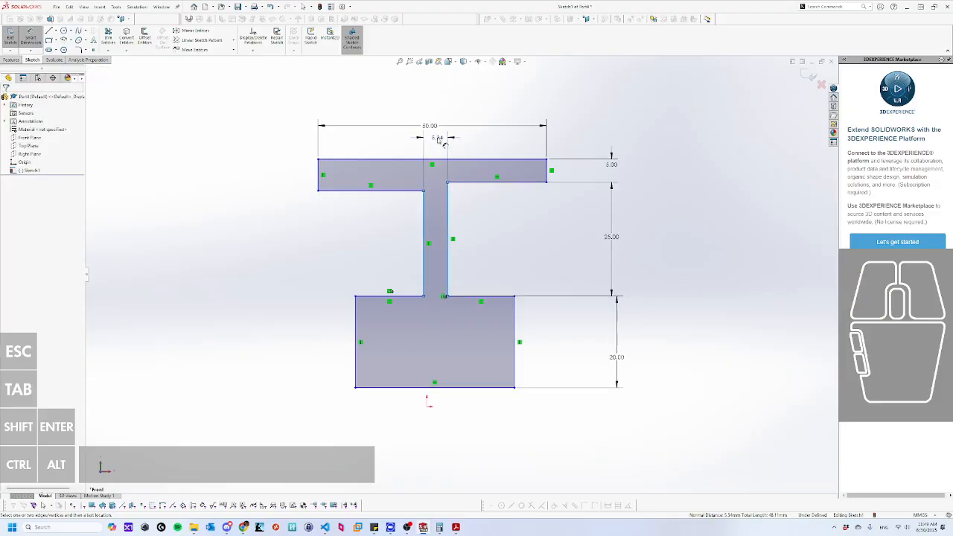
{"action": "left_click", "coordinate": [440, 140]}
{"action": "type", "text": "10"}
{"action": "key", "text": "Return"}
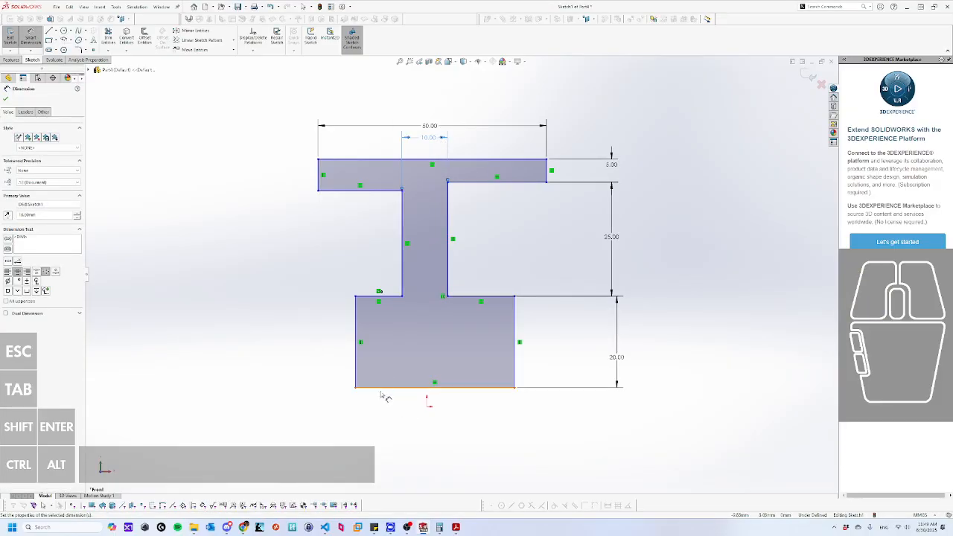
Dimension the lower block's bottom edge as 20 mm wide and leave Smart Dimension.
{"action": "left_click", "coordinate": [378, 388]}
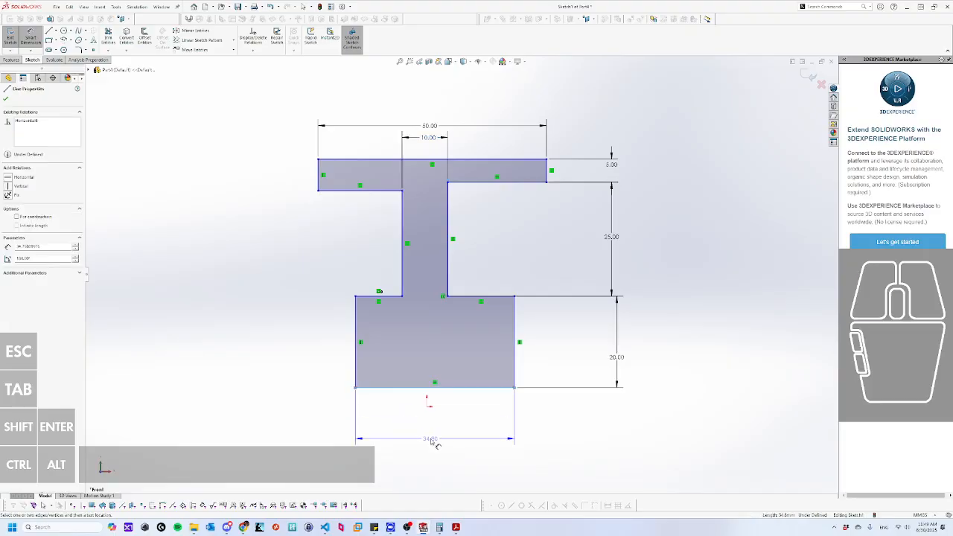
{"action": "left_click", "coordinate": [426, 441]}
{"action": "type", "text": "20"}
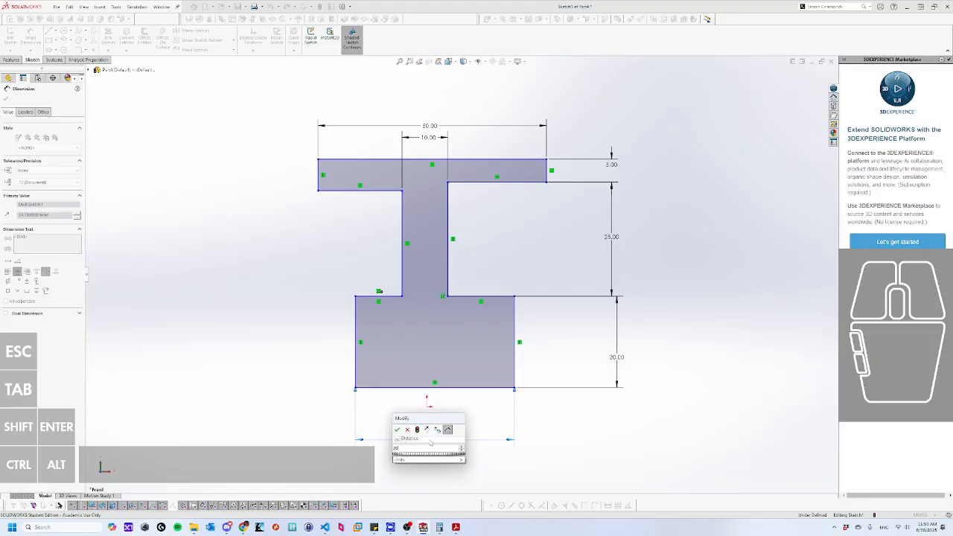
{"action": "key", "text": "Return"}
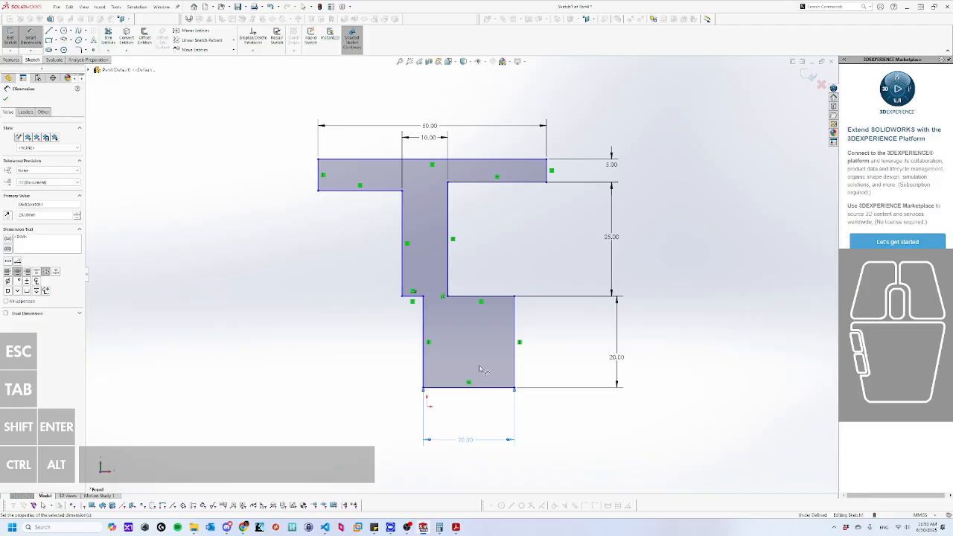
{"action": "key", "text": "Escape"}
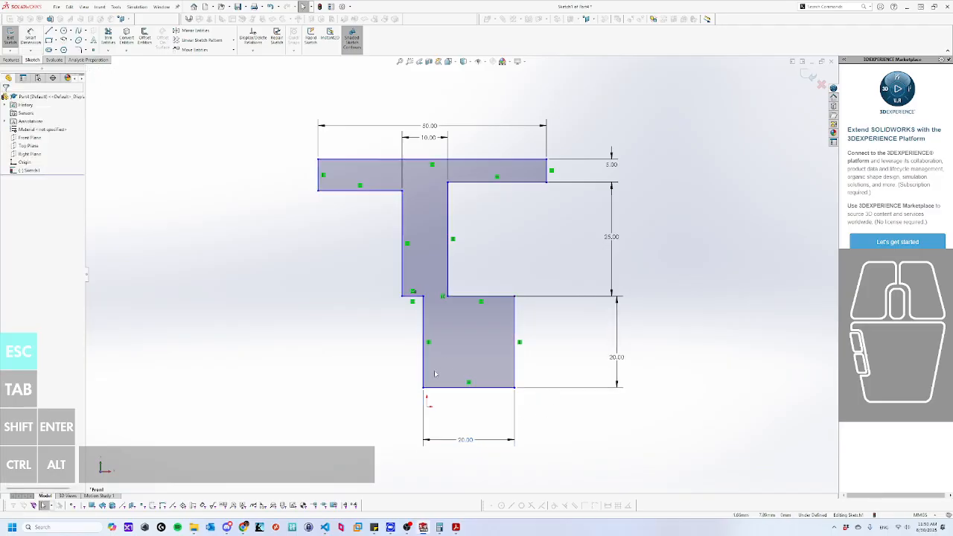
Shift the lower block to the left by its left vertical edge until it sits roughly centred under the web.
{"action": "left_click", "coordinate": [298, 332]}
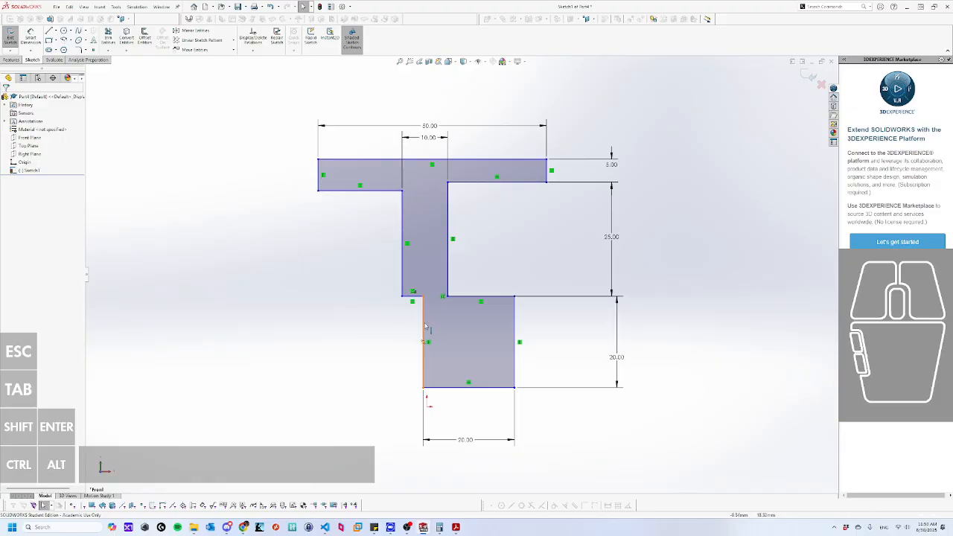
{"action": "left_click_drag", "start_coordinate": [424, 326], "coordinate": [381, 330]}
{"action": "left_click", "coordinate": [511, 335]}
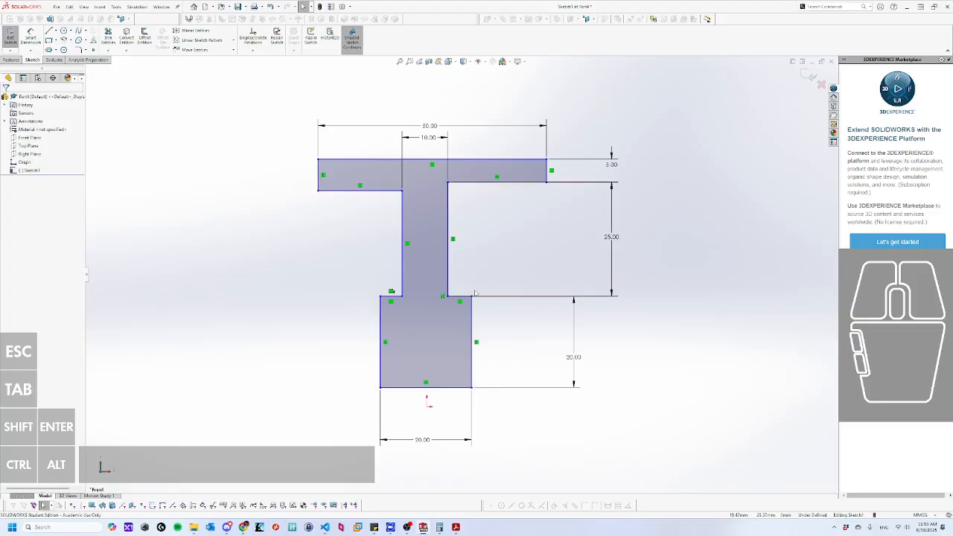
Reposition the web's 25 mm height dimension closer to the web, between the flange and the lower block.
{"action": "left_click", "coordinate": [501, 262]}
{"action": "left_click", "coordinate": [722, 292]}
{"action": "left_click_drag", "start_coordinate": [615, 234], "coordinate": [501, 237]}
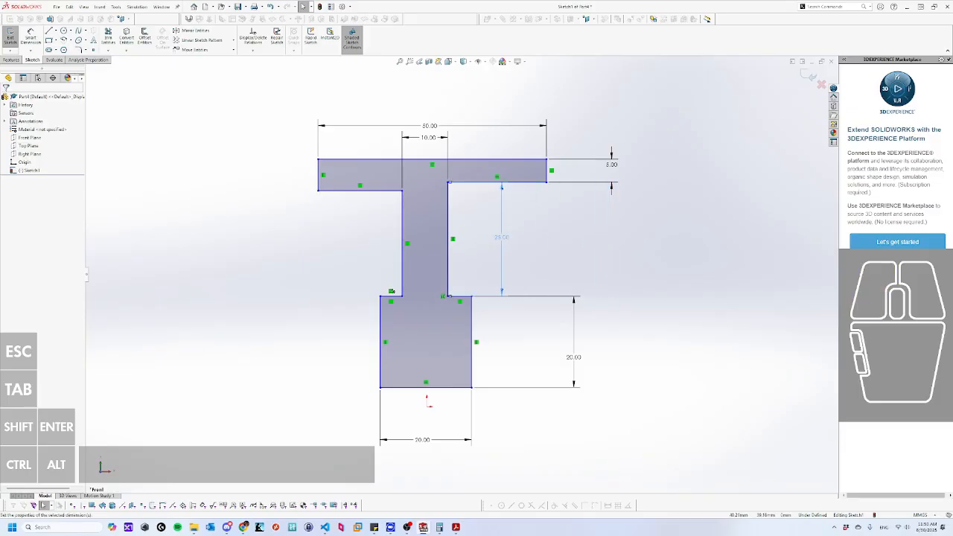
{"action": "left_click", "coordinate": [686, 250]}
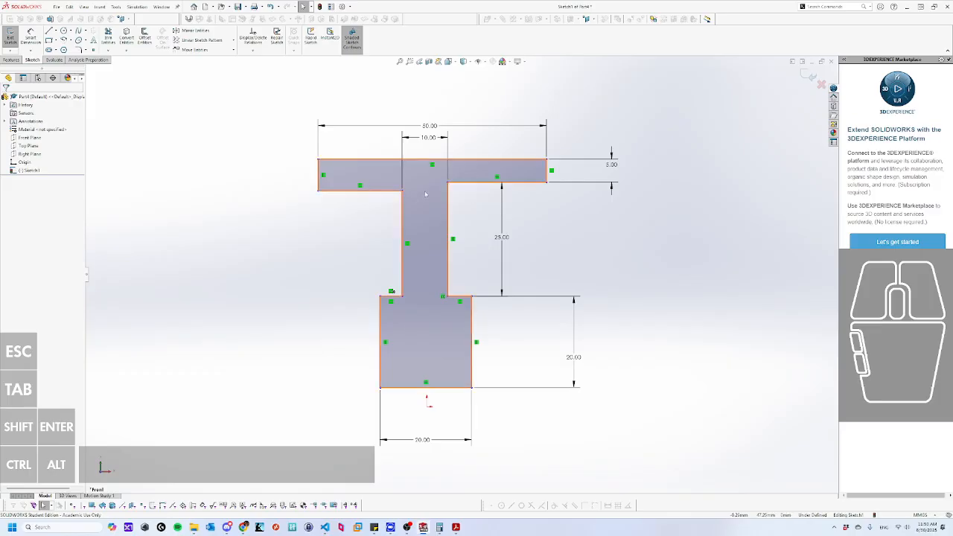
Try to level the flange's left and right underside lines by adding a Horizontal relation to both.
{"action": "left_click", "coordinate": [376, 191], "text": "ctrl"}
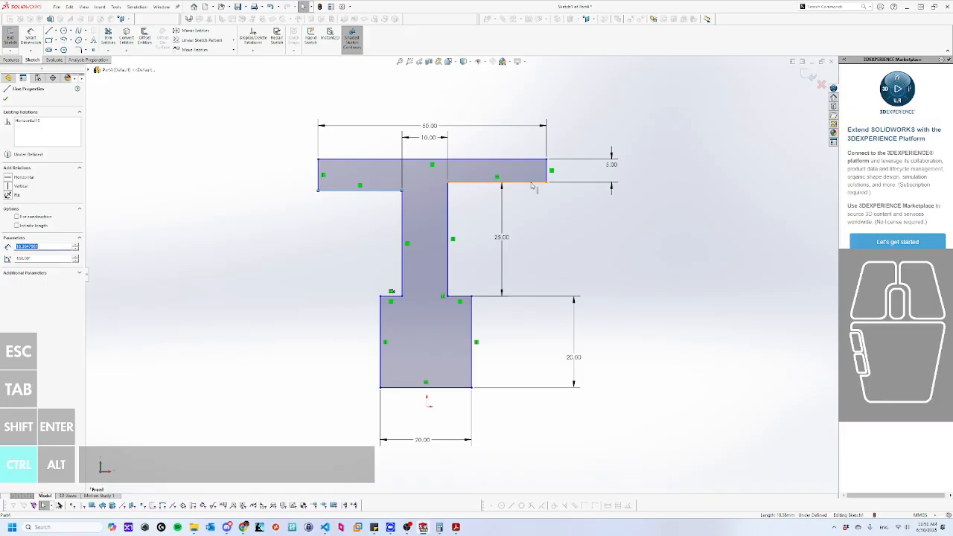
{"action": "left_click", "coordinate": [530, 183], "text": "ctrl"}
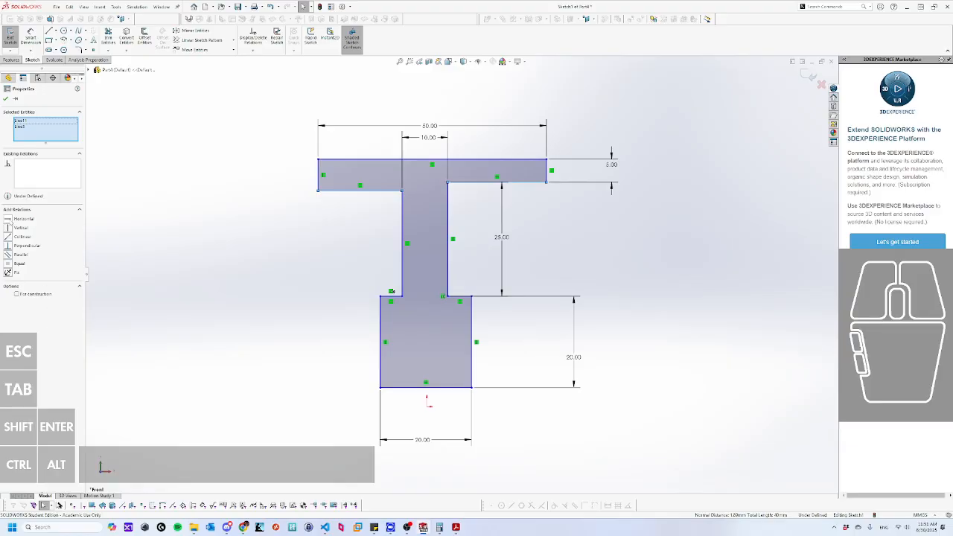
{"action": "left_click", "coordinate": [9, 220]}
{"action": "left_click", "coordinate": [298, 240]}
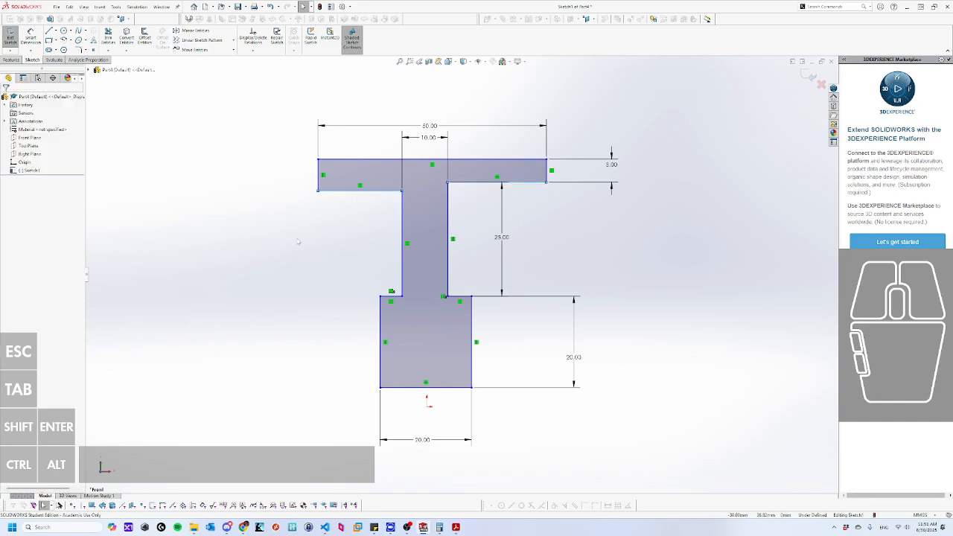
Try a Horizontal relation between the two corner points where the flange underside meets the web, and undo it.
{"action": "left_click", "coordinate": [402, 192]}
{"action": "left_click", "coordinate": [448, 182], "text": "ctrl"}
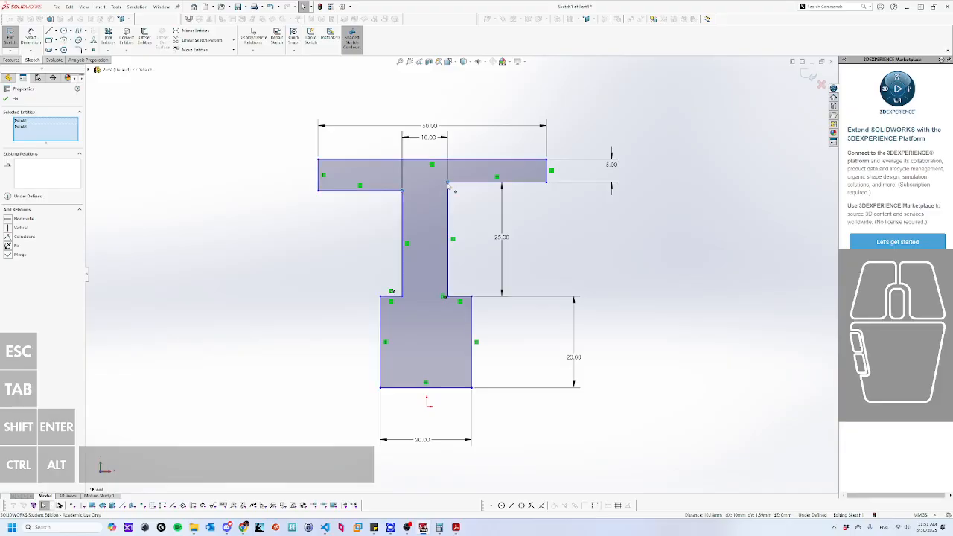
{"action": "left_click", "coordinate": [8, 219]}
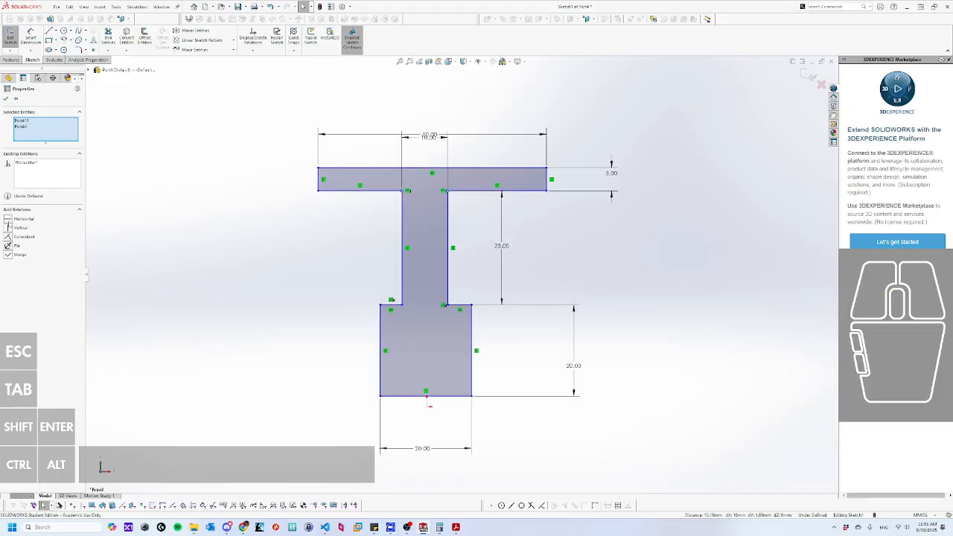
{"action": "left_click", "coordinate": [776, 199]}
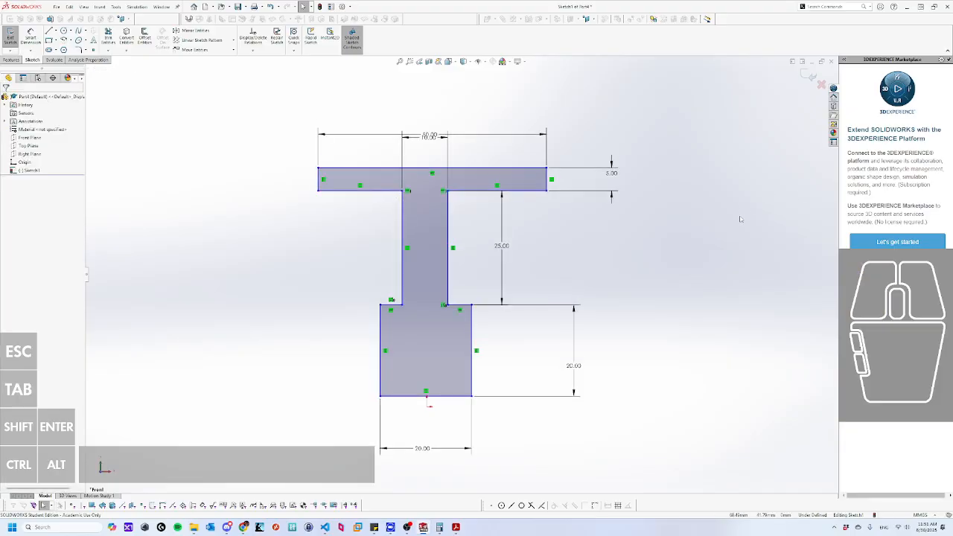
{"action": "key", "text": "ctrl+z"}
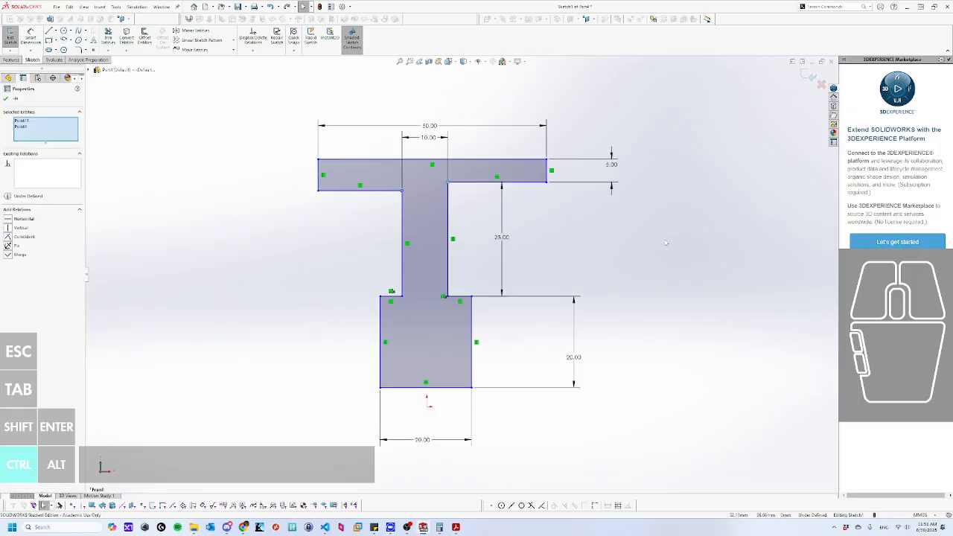
{"action": "left_click", "coordinate": [610, 259]}
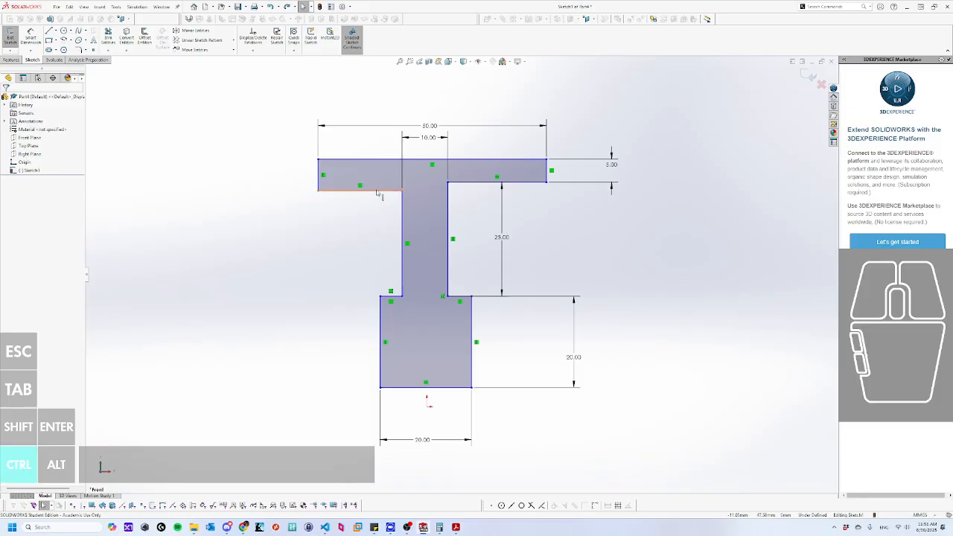
Make the flange's left and right underside lines collinear.
{"action": "left_click", "coordinate": [376, 191]}
{"action": "left_click", "coordinate": [487, 189], "text": "ctrl"}
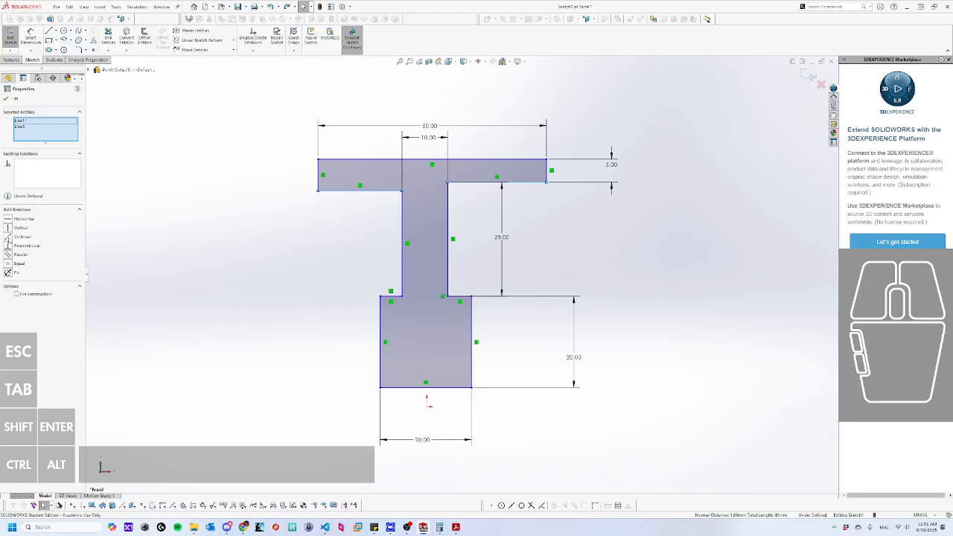
{"action": "left_click", "coordinate": [18, 237]}
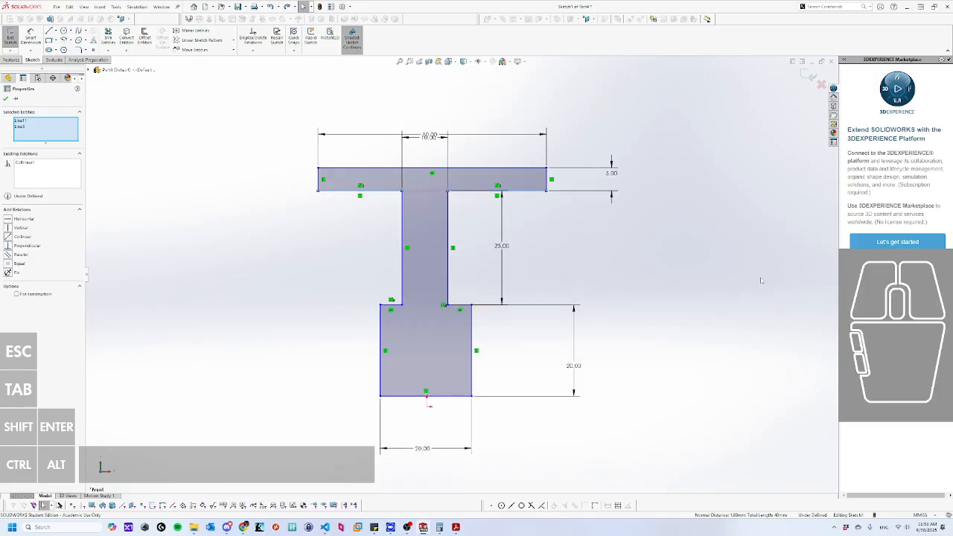
{"action": "left_click", "coordinate": [695, 275]}
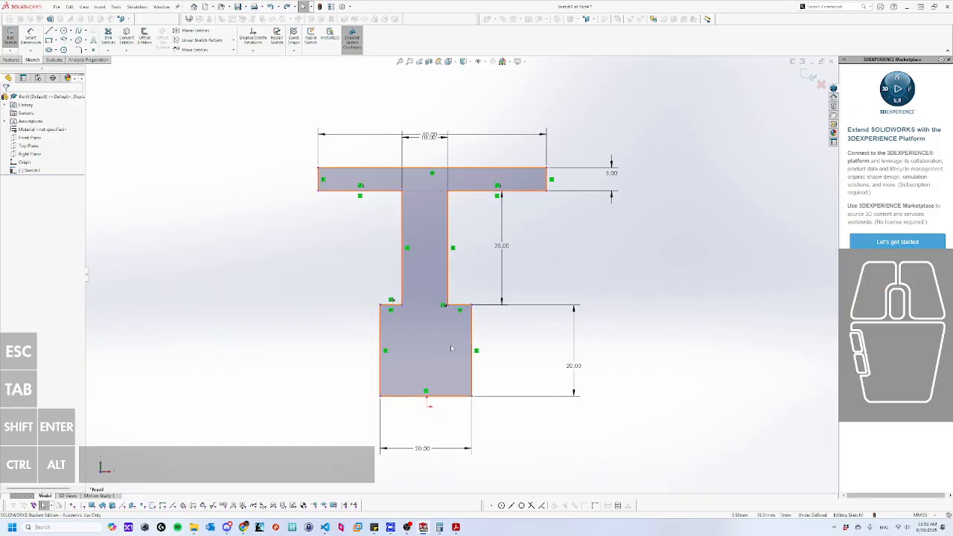
Move the whole profile up until its bottom edge lies about 6 mm above the origin.
{"action": "mouse_move", "coordinate": [426, 293]}
{"action": "left_mouse_down"}
{"action": "mouse_move", "coordinate": [487, 315]}
{"action": "mouse_move", "coordinate": [477, 283]}
{"action": "mouse_move", "coordinate": [409, 275]}
{"action": "mouse_move", "coordinate": [428, 276]}
{"action": "left_mouse_up"}
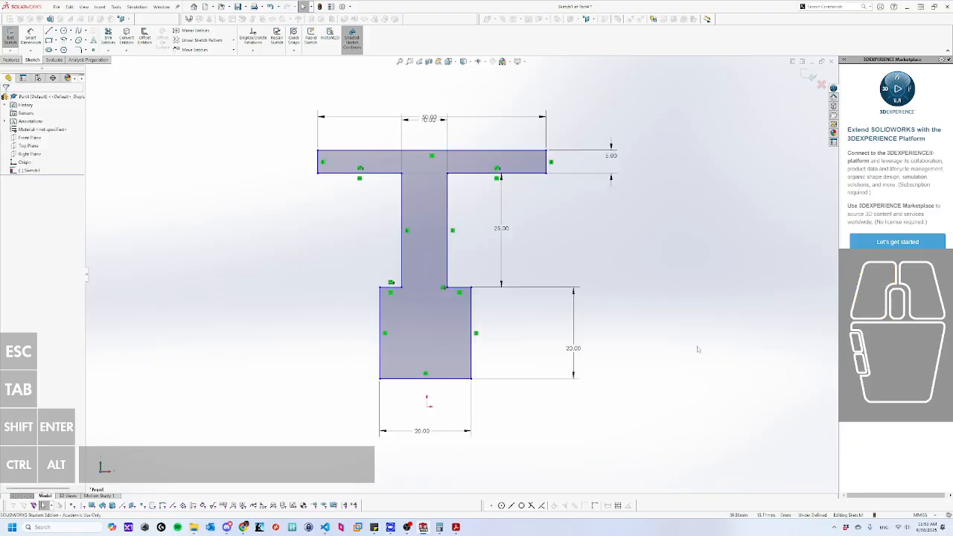
{"action": "left_click", "coordinate": [693, 302]}
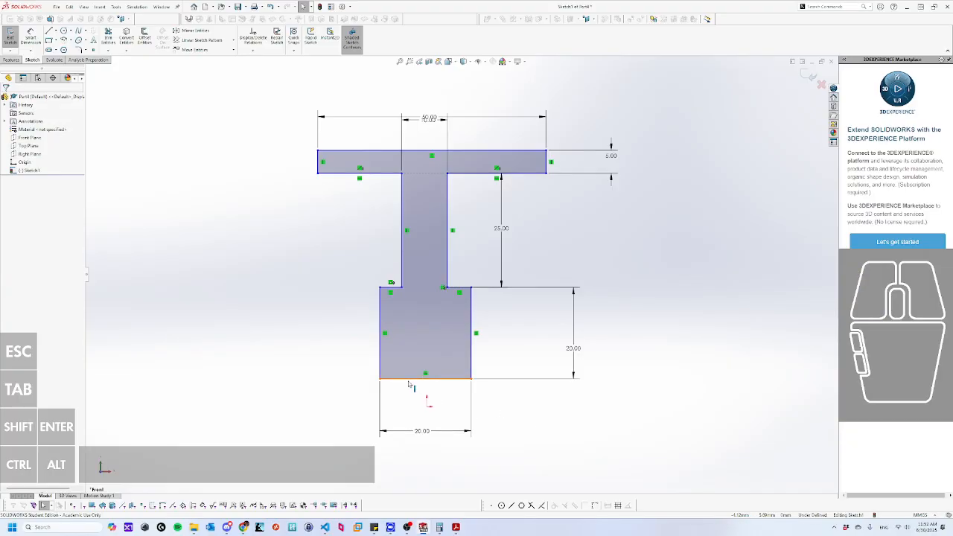
{"action": "left_click", "coordinate": [405, 418]}
Anchor the profile by making the midpoint of its bottom edge coincident with the origin.
{"action": "left_click", "coordinate": [426, 379]}
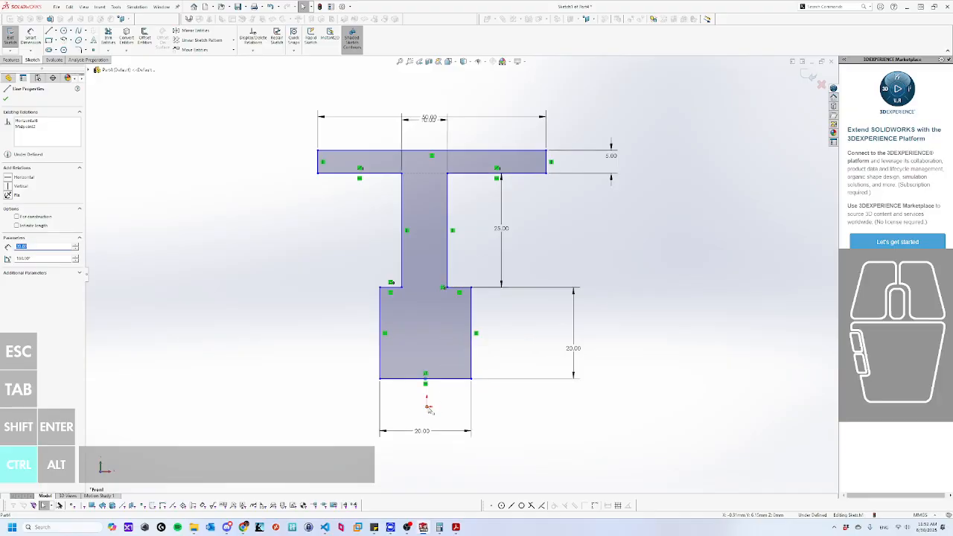
{"action": "left_click", "coordinate": [428, 407], "text": "ctrl"}
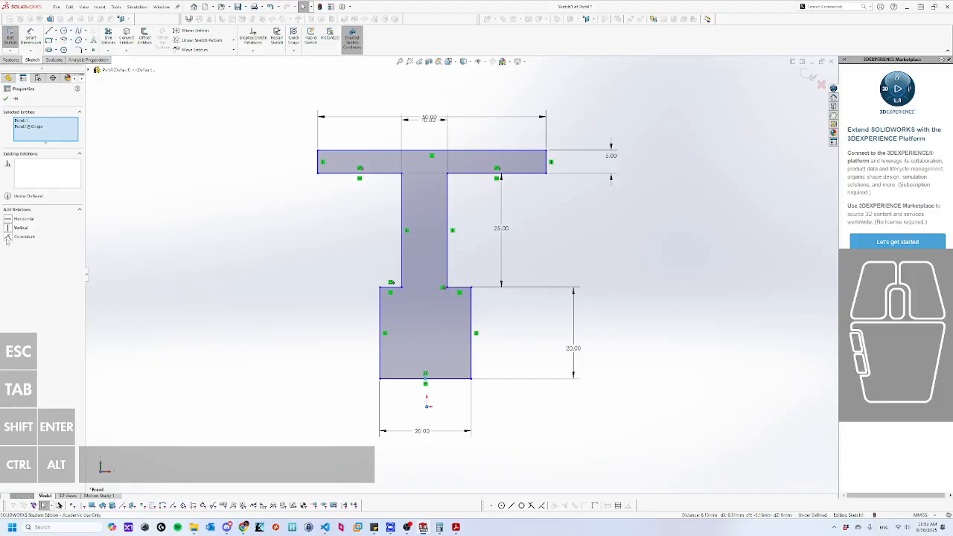
{"action": "left_click", "coordinate": [9, 237]}
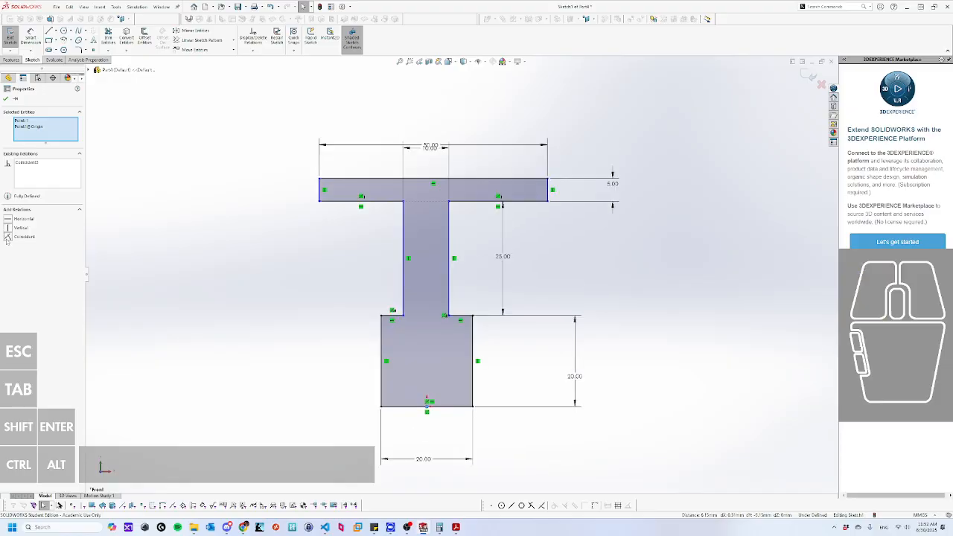
Inspect the base block's bottom and side lines, and shift the web sideways to test which parts can still move.
{"action": "left_click", "coordinate": [290, 288]}
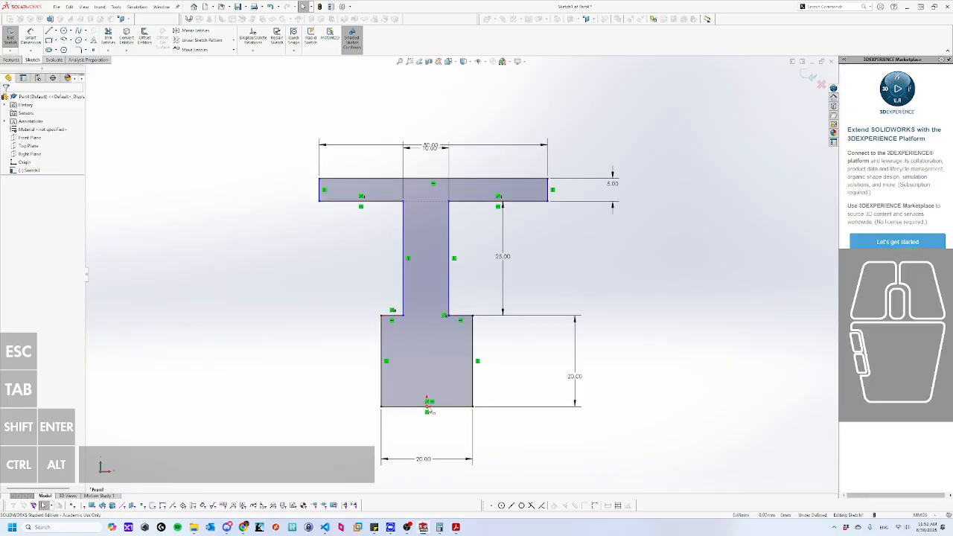
{"action": "left_click", "coordinate": [393, 406]}
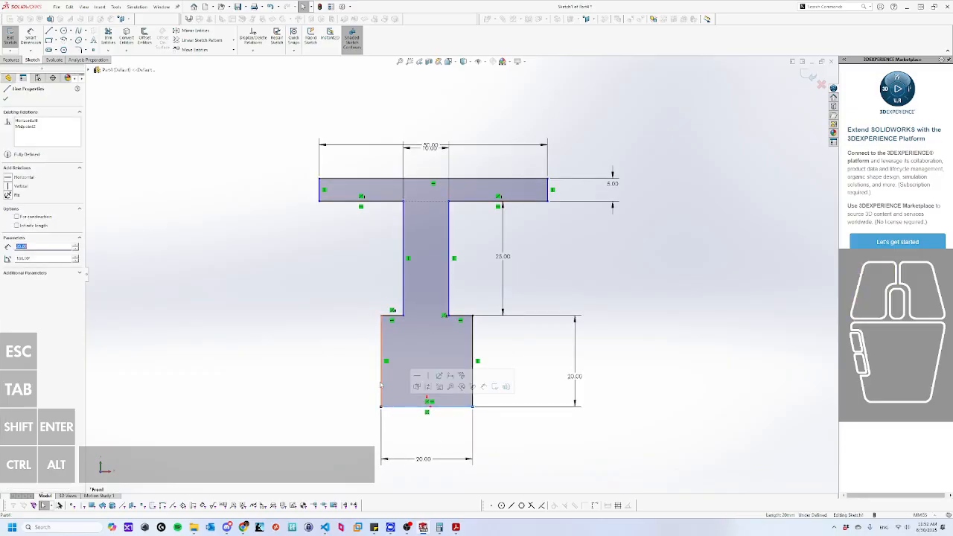
{"action": "left_click", "coordinate": [380, 385]}
{"action": "left_click", "coordinate": [479, 384]}
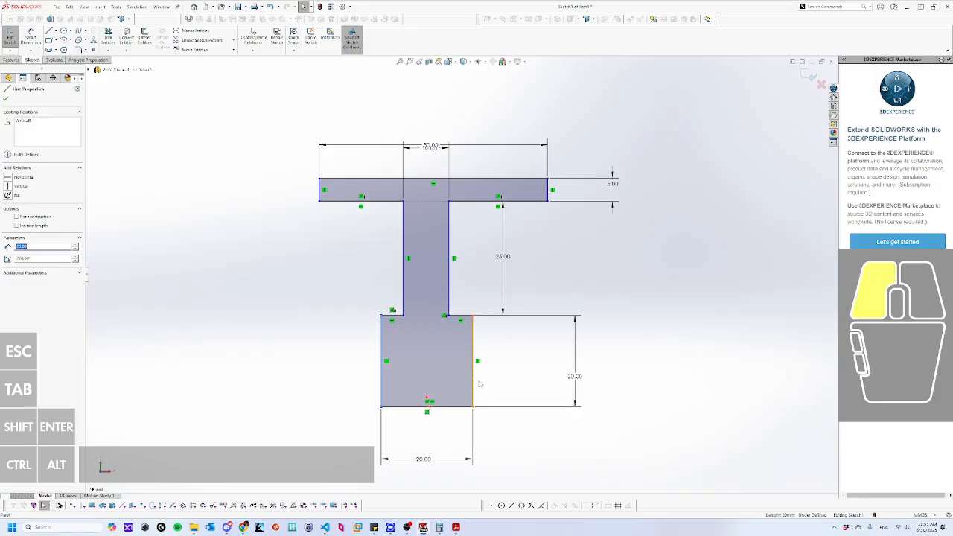
{"action": "key", "text": "Escape"}
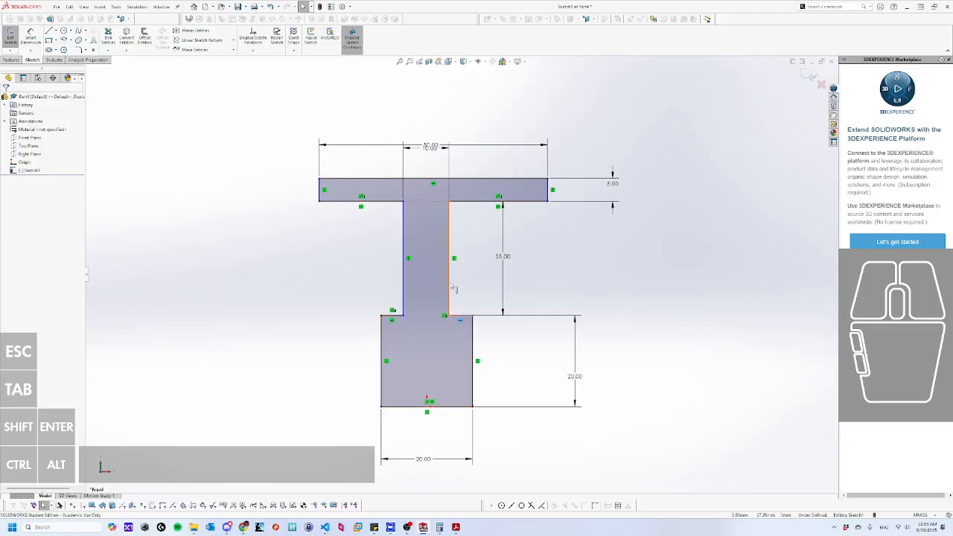
{"action": "left_click_drag", "start_coordinate": [449, 287], "coordinate": [457, 312]}
{"action": "left_click", "coordinate": [663, 317]}
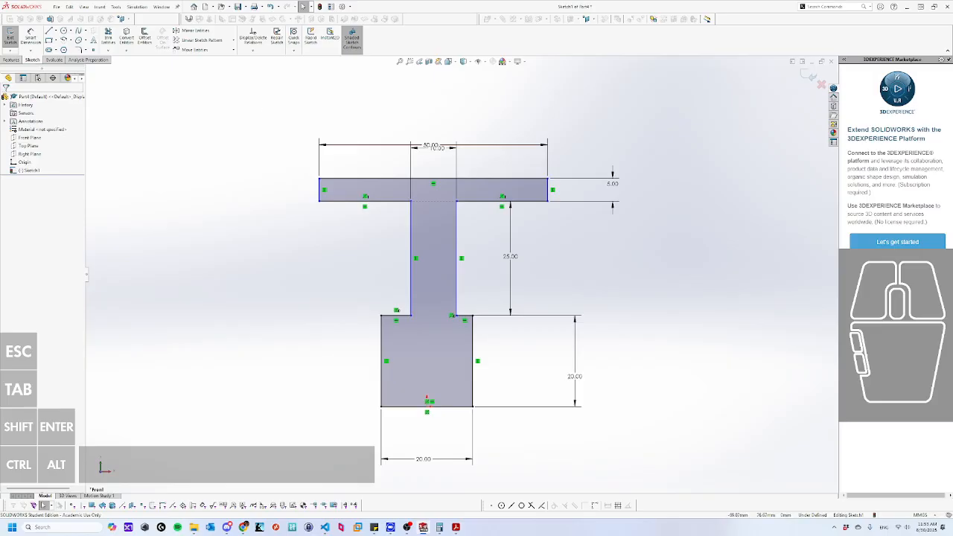
Draw a vertical centerline about 65 mm long from the origin up through the profile to above the flange.
{"action": "left_click", "coordinate": [57, 30]}
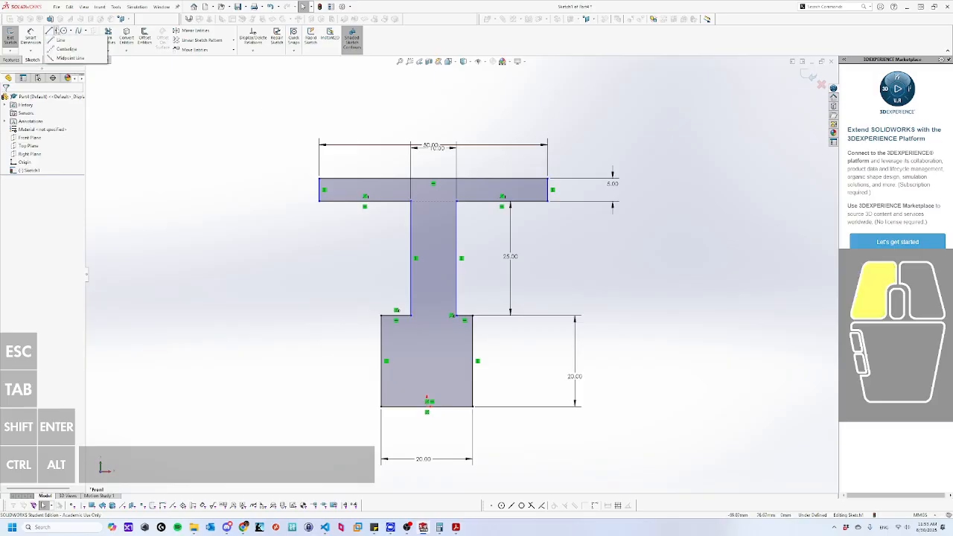
{"action": "left_click", "coordinate": [65, 50]}
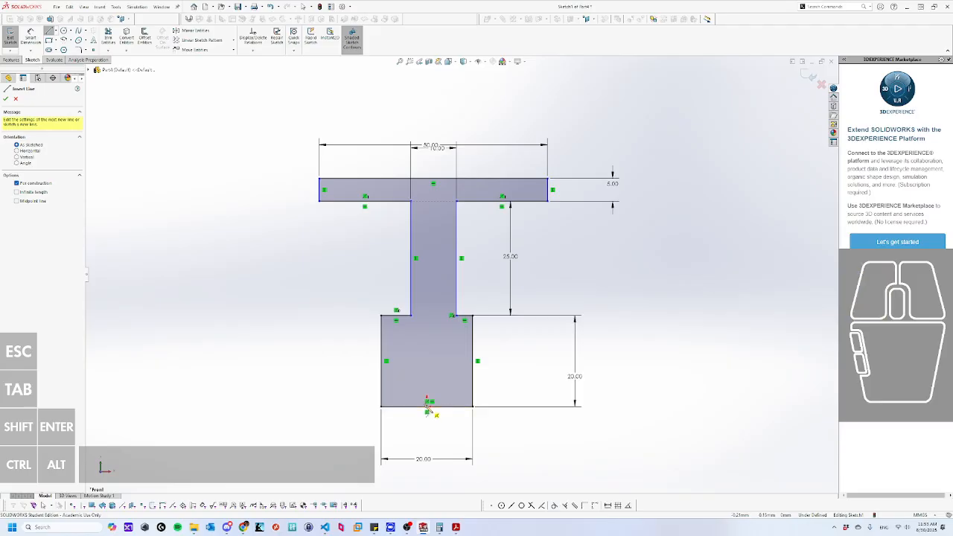
{"action": "left_click", "coordinate": [427, 407]}
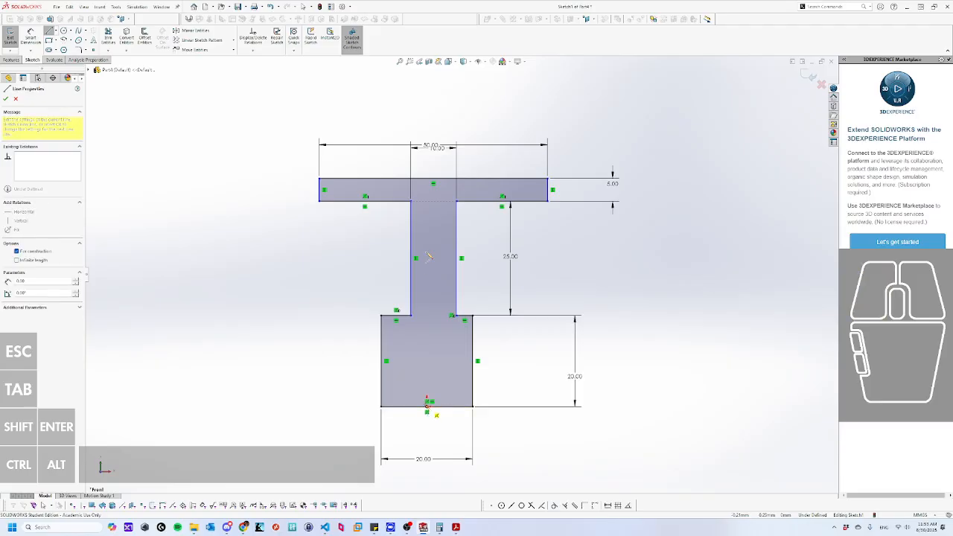
{"action": "left_click", "coordinate": [427, 109]}
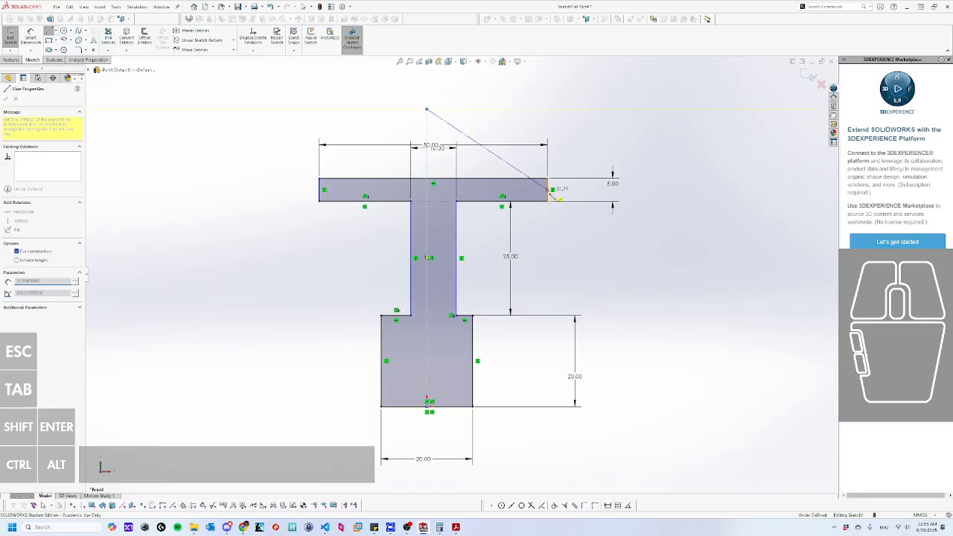
{"action": "key", "text": "Escape"}
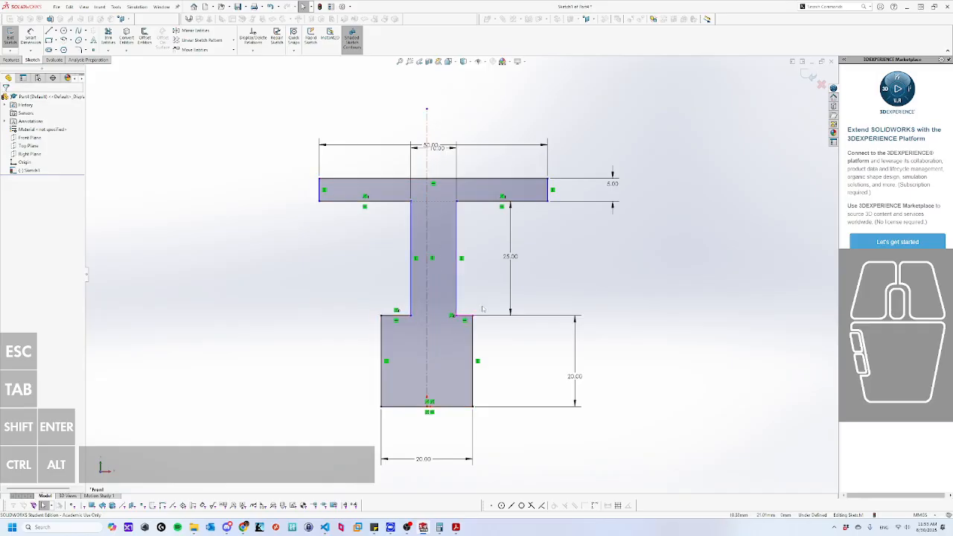
{"action": "left_click", "coordinate": [652, 271]}
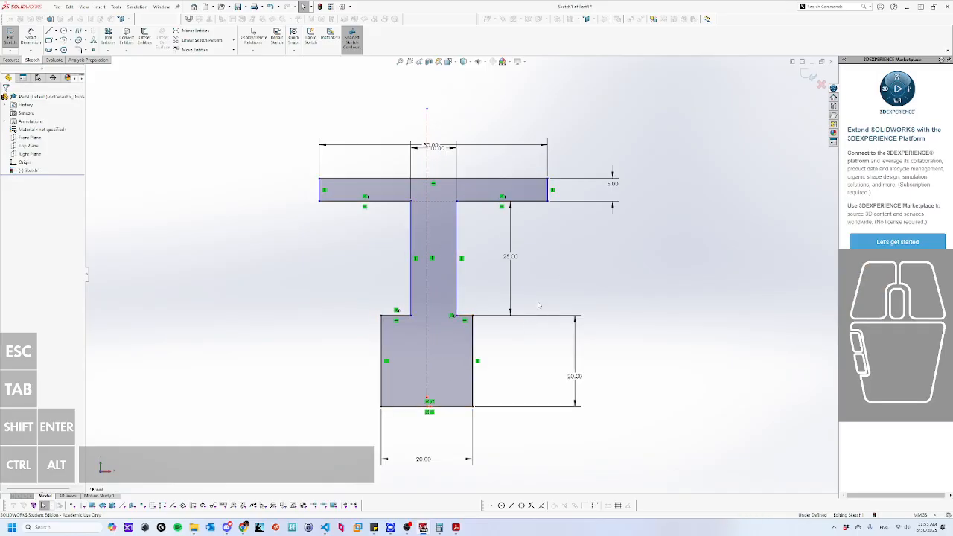
Make the web's two vertical sides symmetric about the centerline.
{"action": "left_click", "coordinate": [490, 271]}
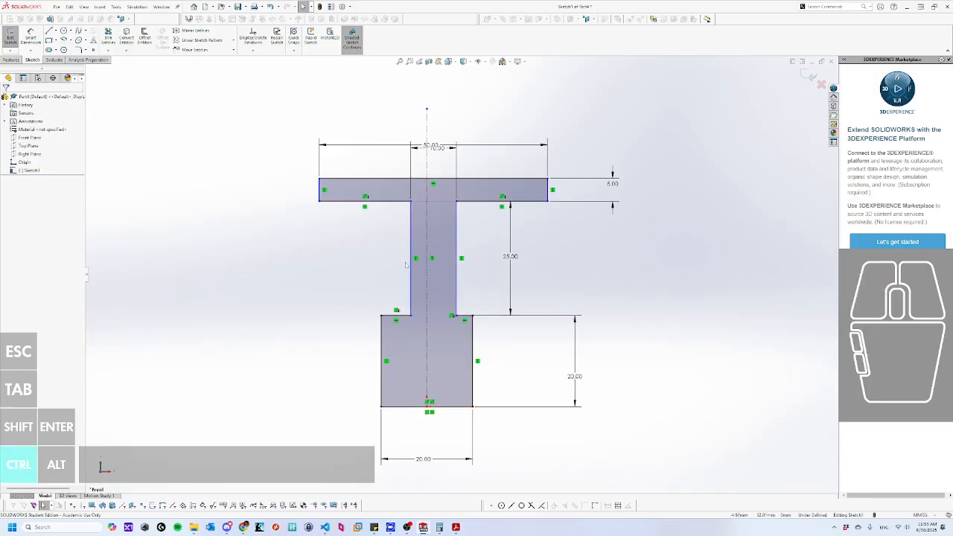
{"action": "left_click", "coordinate": [411, 286], "text": "ctrl"}
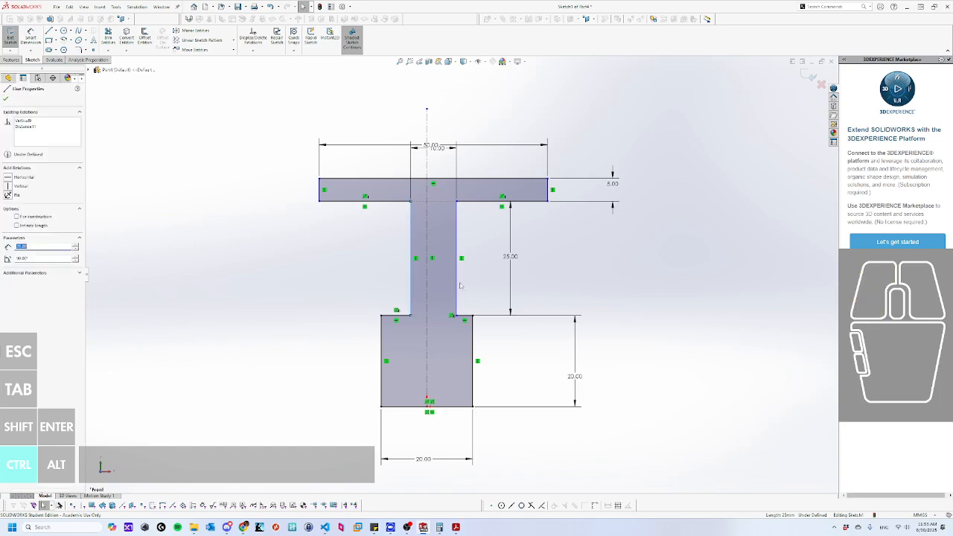
{"action": "left_click", "coordinate": [456, 289], "text": "ctrl"}
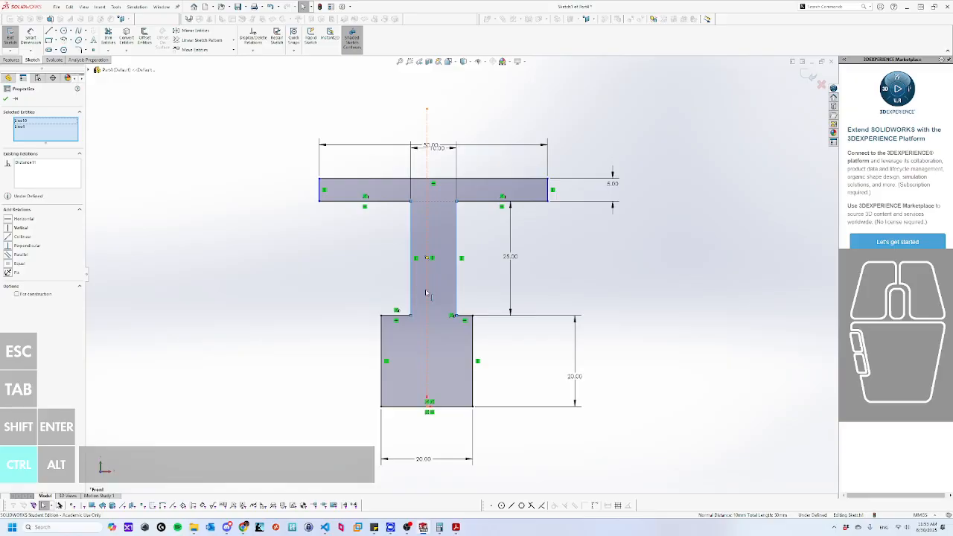
{"action": "left_click", "coordinate": [427, 292], "text": "ctrl"}
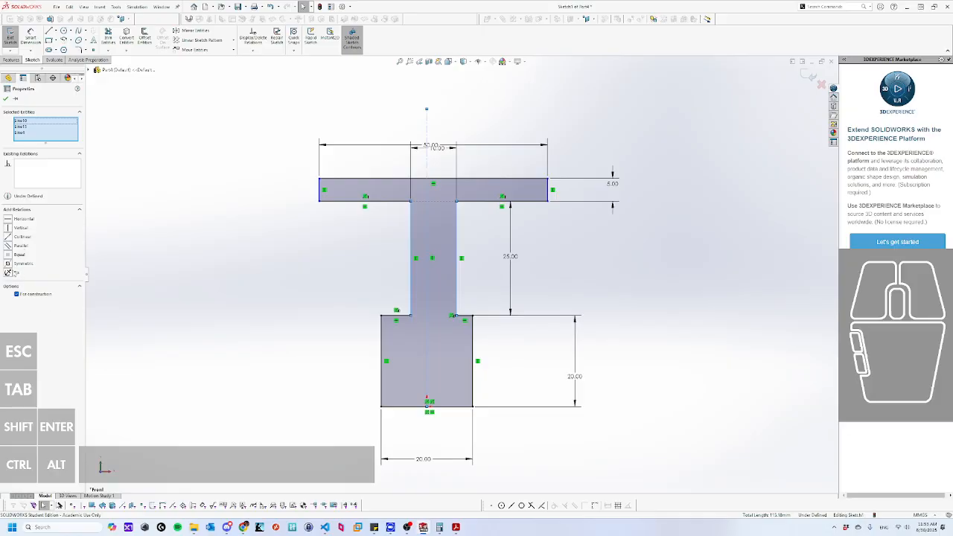
{"action": "left_click", "coordinate": [8, 264]}
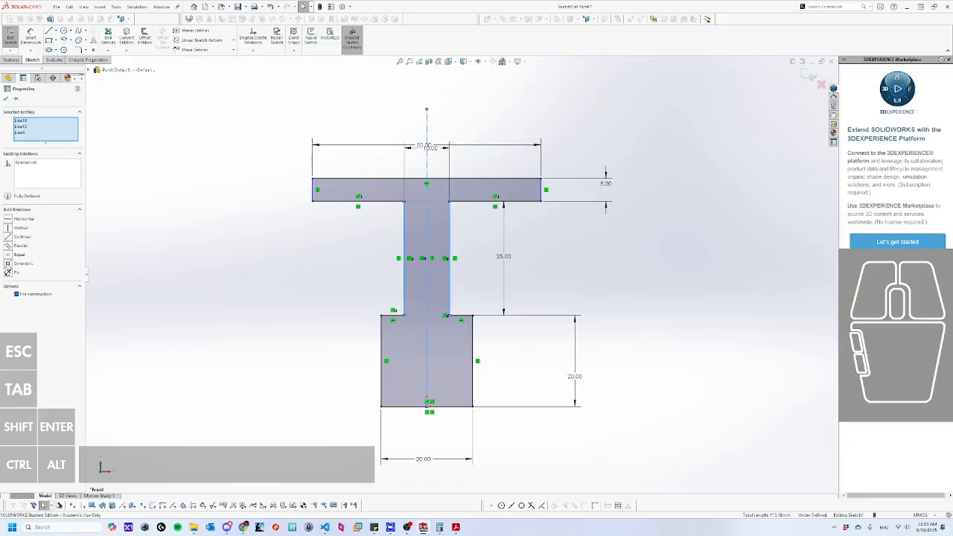
{"action": "left_click", "coordinate": [679, 241]}
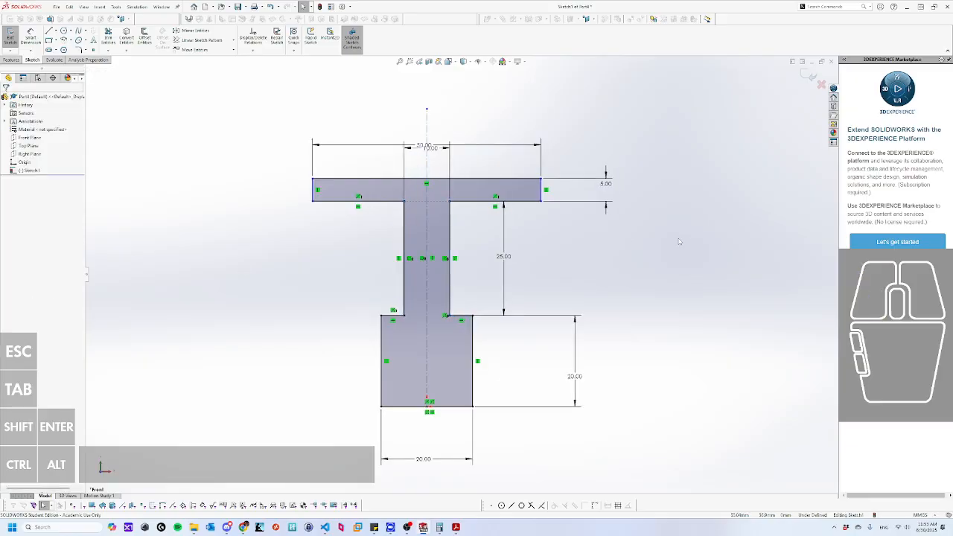
Test the flange's remaining freedom by moving it sideways well off the centerline.
{"action": "left_click", "coordinate": [403, 305]}
{"action": "key", "text": "Escape"}
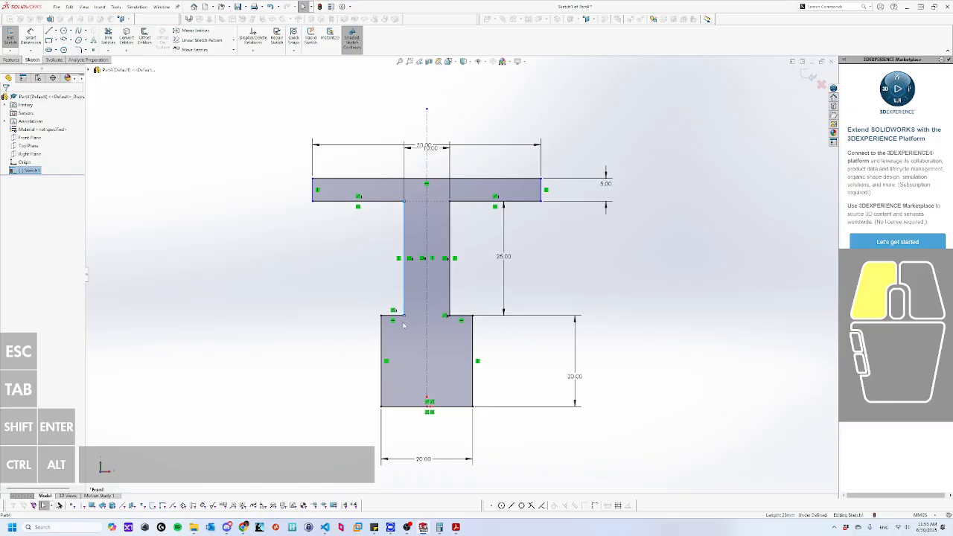
{"action": "key", "text": "ctrl+a"}
{"action": "left_click", "coordinate": [581, 250]}
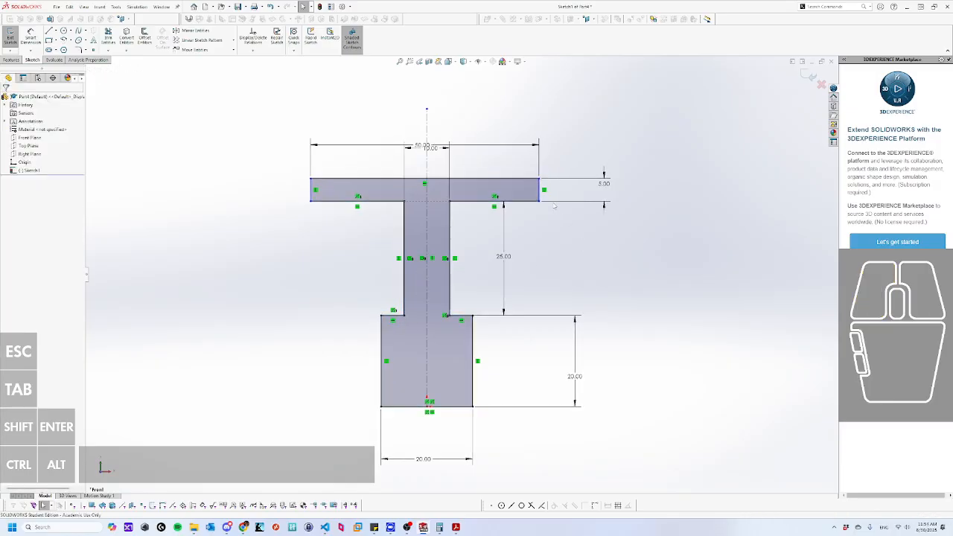
{"action": "mouse_move", "coordinate": [539, 190]}
{"action": "left_mouse_down"}
{"action": "mouse_move", "coordinate": [557, 203]}
{"action": "mouse_move", "coordinate": [555, 215]}
{"action": "mouse_move", "coordinate": [599, 201]}
{"action": "mouse_move", "coordinate": [615, 216]}
{"action": "mouse_move", "coordinate": [696, 223]}
{"action": "mouse_move", "coordinate": [682, 221]}
{"action": "left_mouse_up"}
{"action": "left_click", "coordinate": [654, 247]}
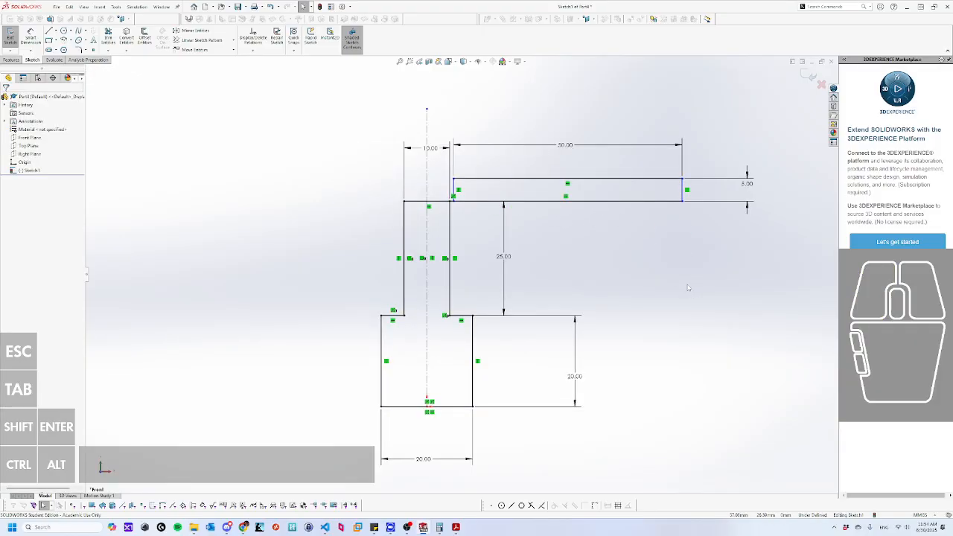
Make the flange's two short end lines symmetric about the centerline.
{"action": "left_click", "coordinate": [682, 196], "text": "ctrl"}
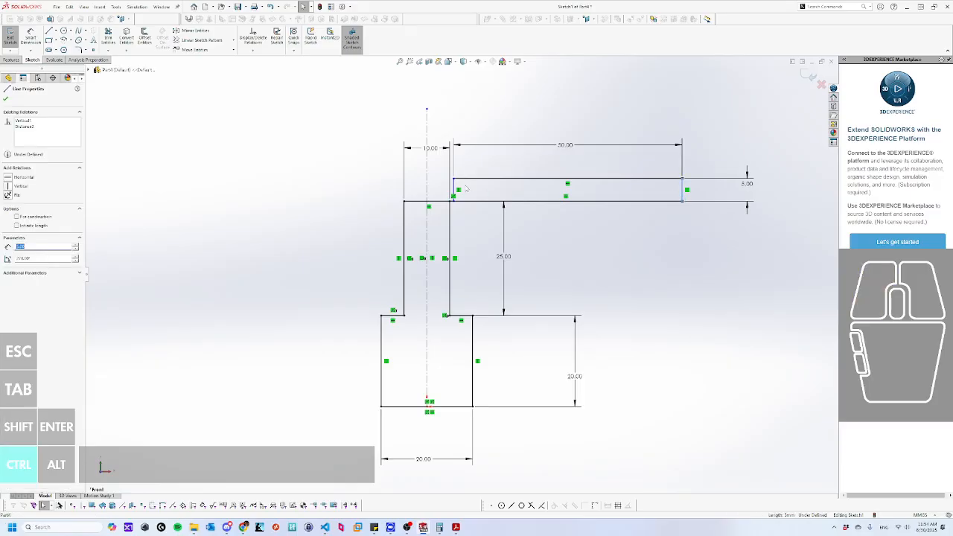
{"action": "left_click", "coordinate": [427, 191], "text": "ctrl"}
{"action": "left_click", "coordinate": [429, 192], "text": "ctrl"}
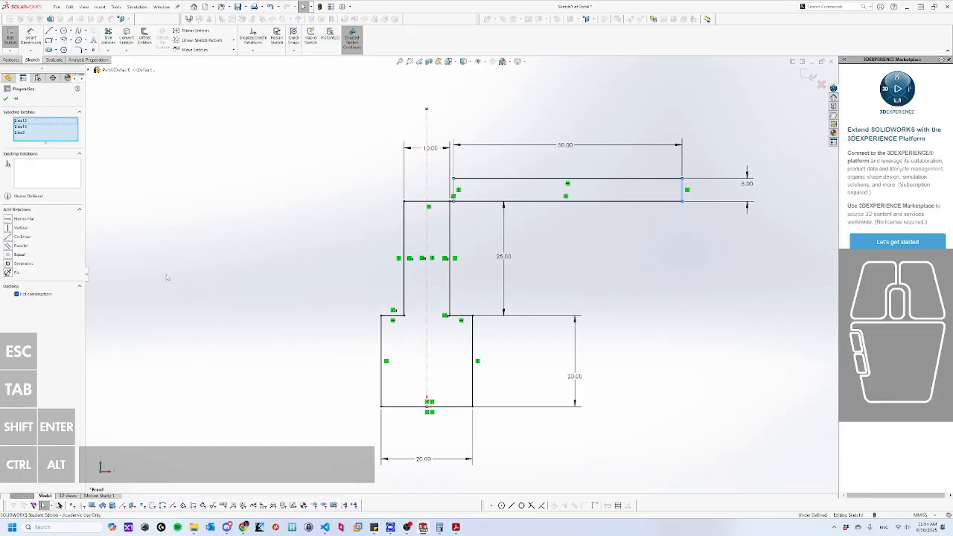
{"action": "left_click", "coordinate": [18, 263]}
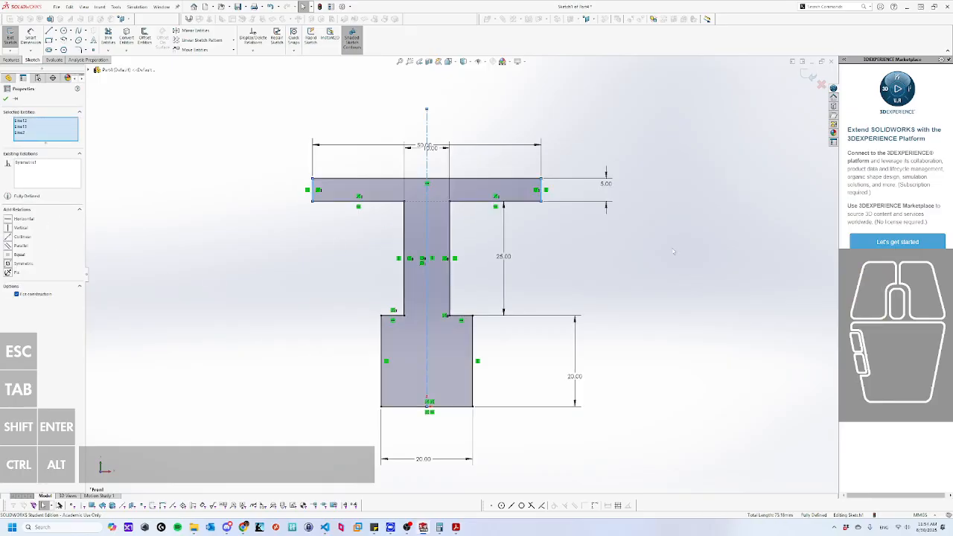
{"action": "left_click", "coordinate": [398, 187]}
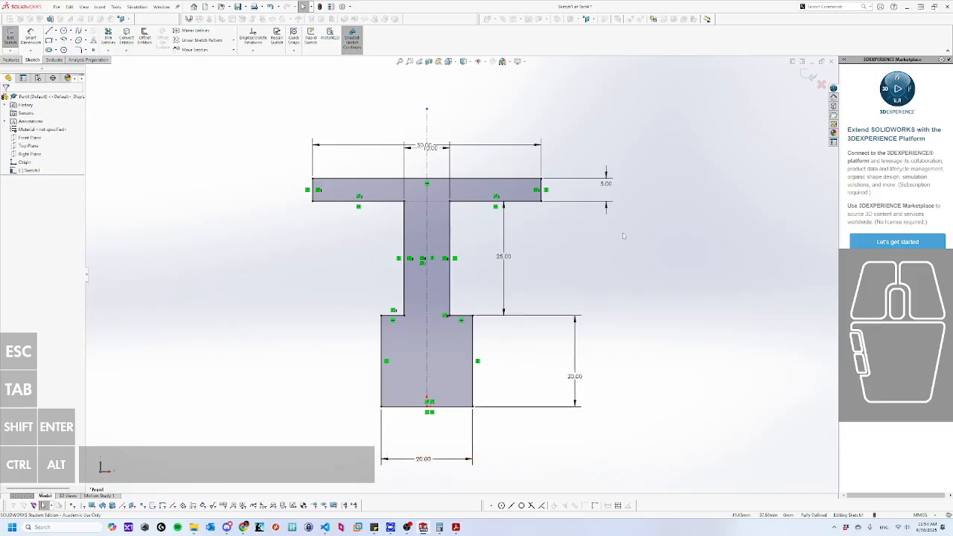
{"action": "left_click", "coordinate": [661, 276]}
Try a redundant height dimension on the web's left side as a driven dimension, and delete it.
{"action": "left_click", "coordinate": [30, 38]}
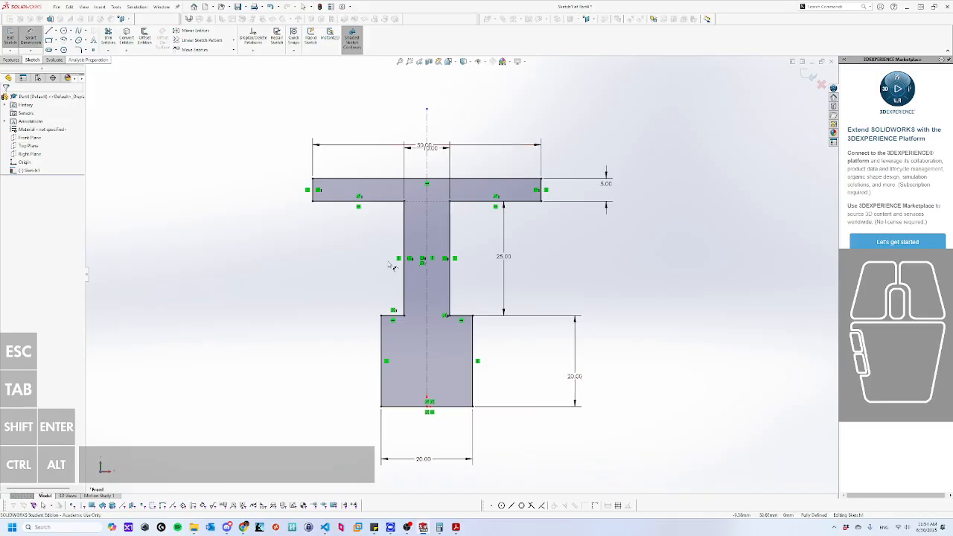
{"action": "left_click", "coordinate": [406, 285]}
{"action": "left_click", "coordinate": [325, 278]}
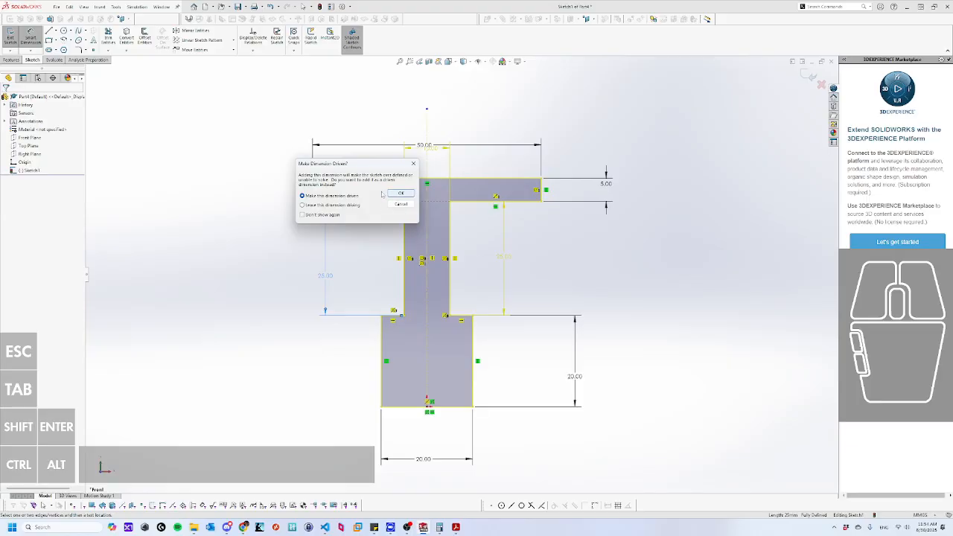
{"action": "left_click_drag", "start_coordinate": [347, 165], "coordinate": [215, 149]}
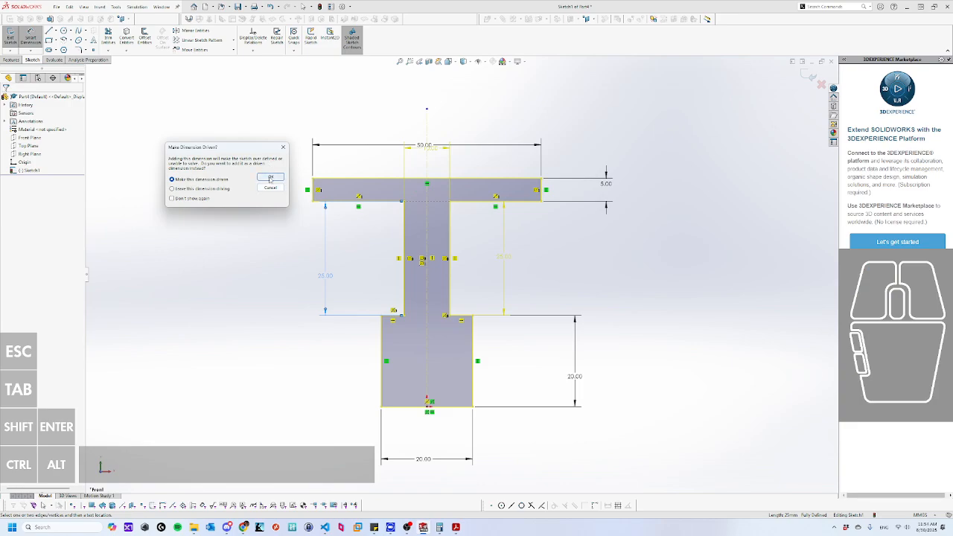
{"action": "left_click", "coordinate": [271, 179]}
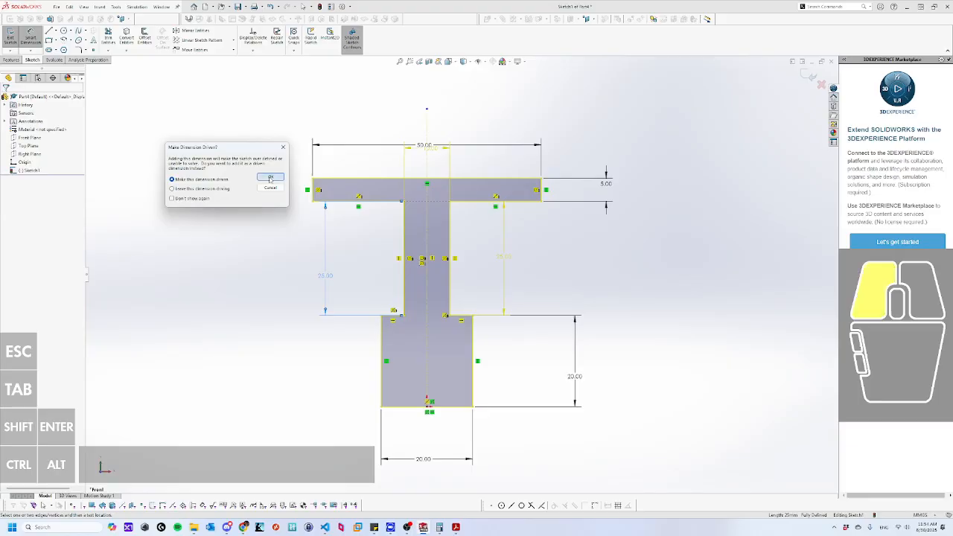
{"action": "left_click", "coordinate": [253, 373]}
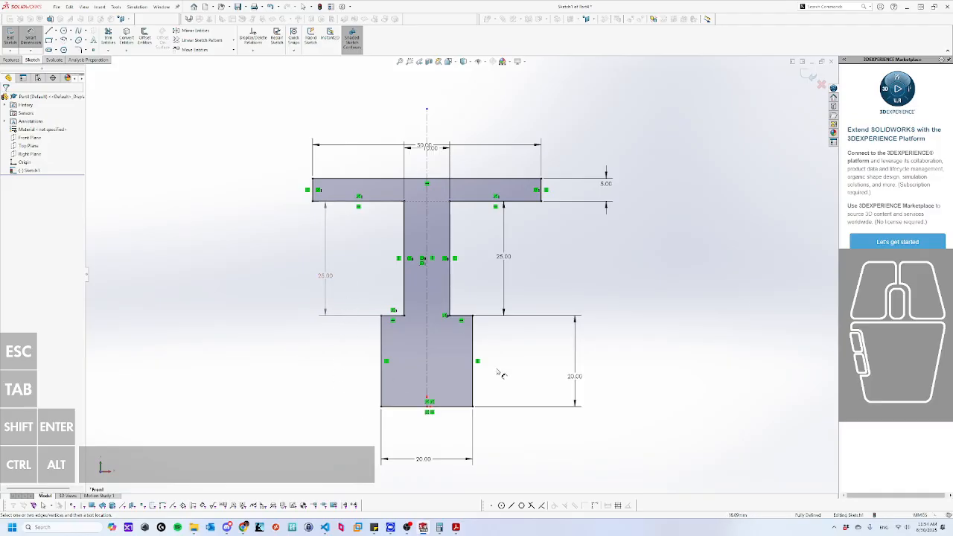
{"action": "left_click", "coordinate": [324, 275]}
{"action": "key", "text": "Delete"}
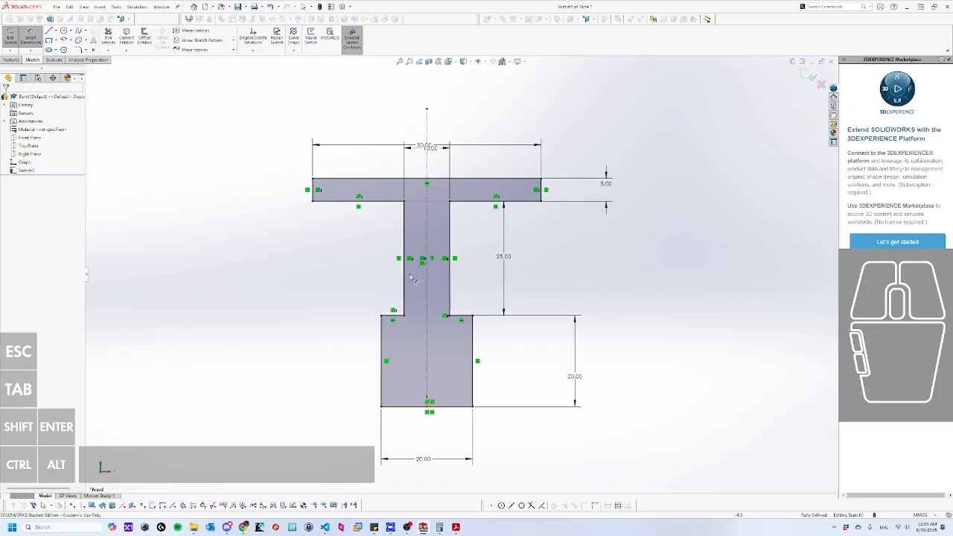
Exit dimensioning and move the web's 10 mm width dimension clear of the 50 mm flange dimension.
{"action": "left_click", "coordinate": [463, 289]}
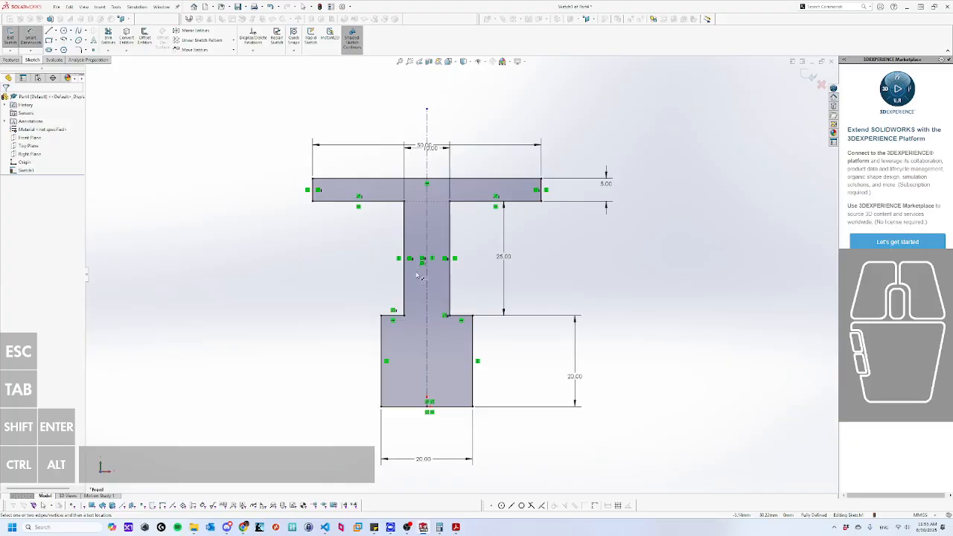
{"action": "key", "text": "Escape"}
{"action": "left_click", "coordinate": [620, 280]}
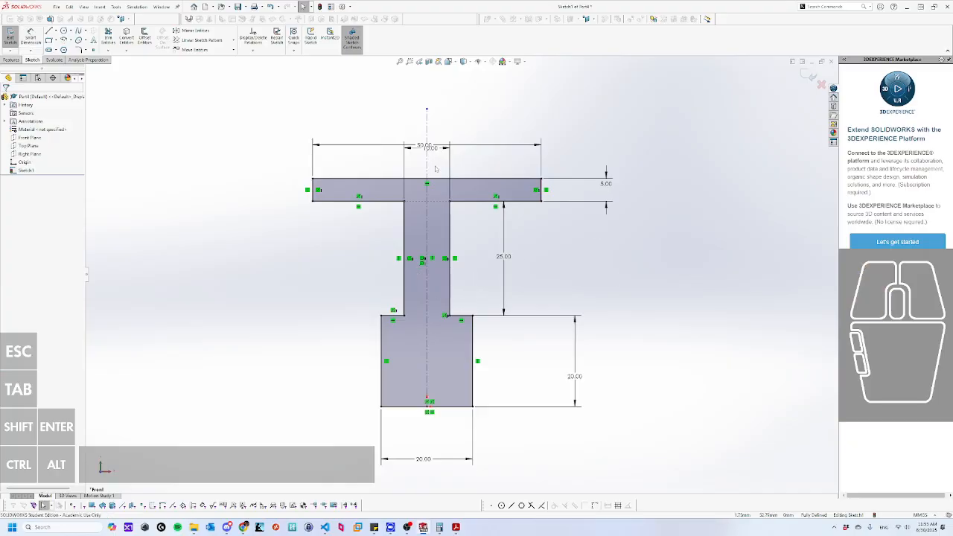
{"action": "left_click_drag", "start_coordinate": [445, 152], "coordinate": [485, 165]}
Place the driven height dimension beside the web's left line once more, and remove it.
{"action": "left_click", "coordinate": [30, 37]}
{"action": "left_click", "coordinate": [398, 289]}
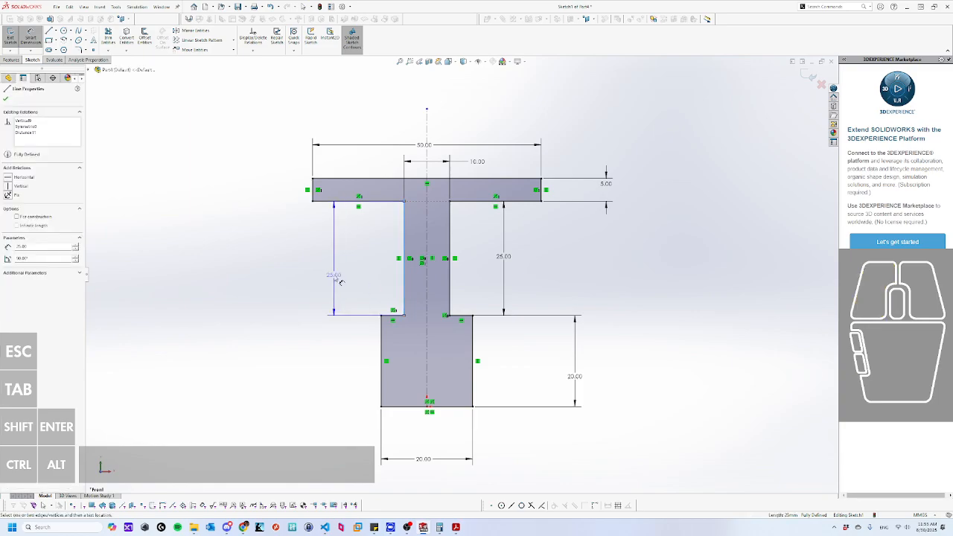
{"action": "left_click", "coordinate": [334, 275]}
{"action": "left_click", "coordinate": [271, 177]}
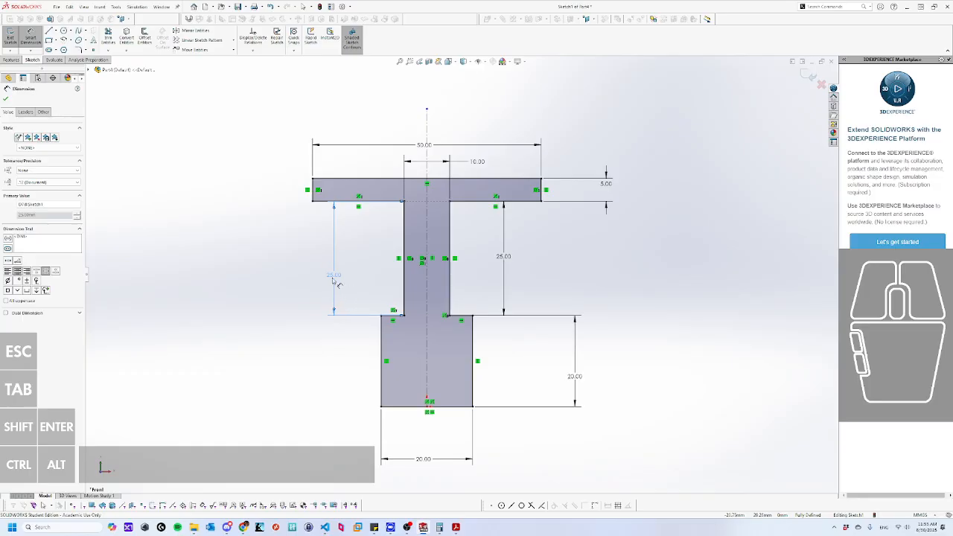
{"action": "key", "text": "Delete"}
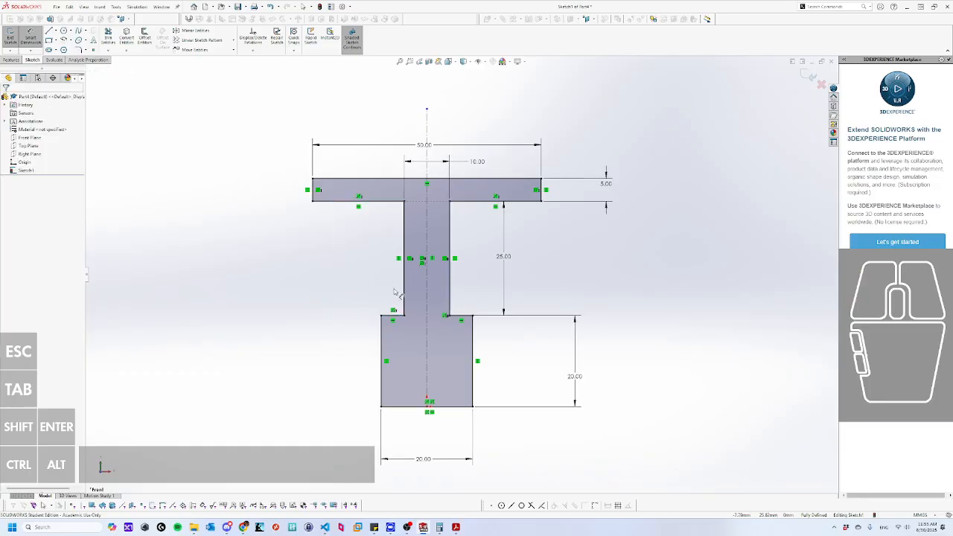
Dimension the height of the web's left line, placing it beside the web and leaving the dimension driving.
{"action": "left_click", "coordinate": [404, 290]}
{"action": "left_click", "coordinate": [338, 273]}
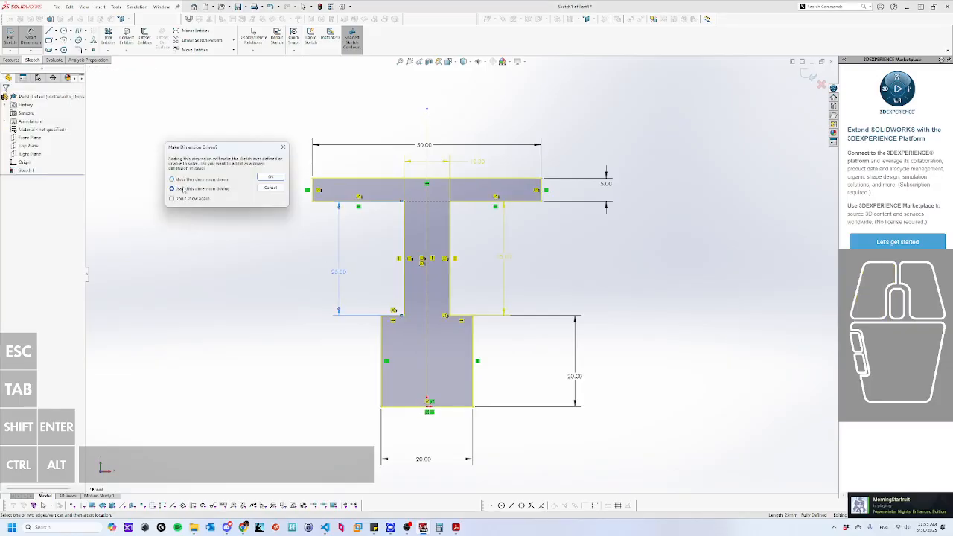
{"action": "left_click", "coordinate": [271, 178]}
{"action": "key", "text": "Escape"}
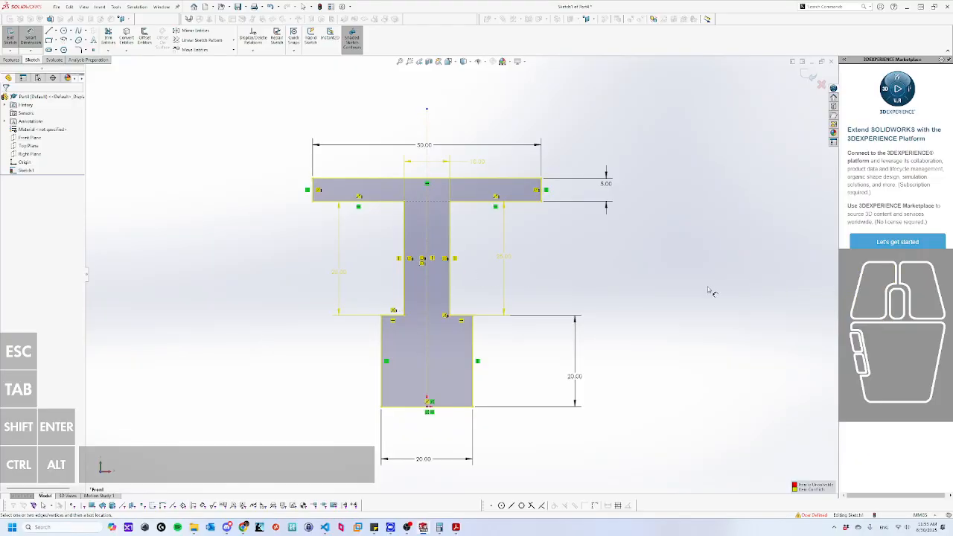
Exit dimensioning and delete the symmetric relation between the web's two vertical sides.
{"action": "left_click", "coordinate": [521, 264]}
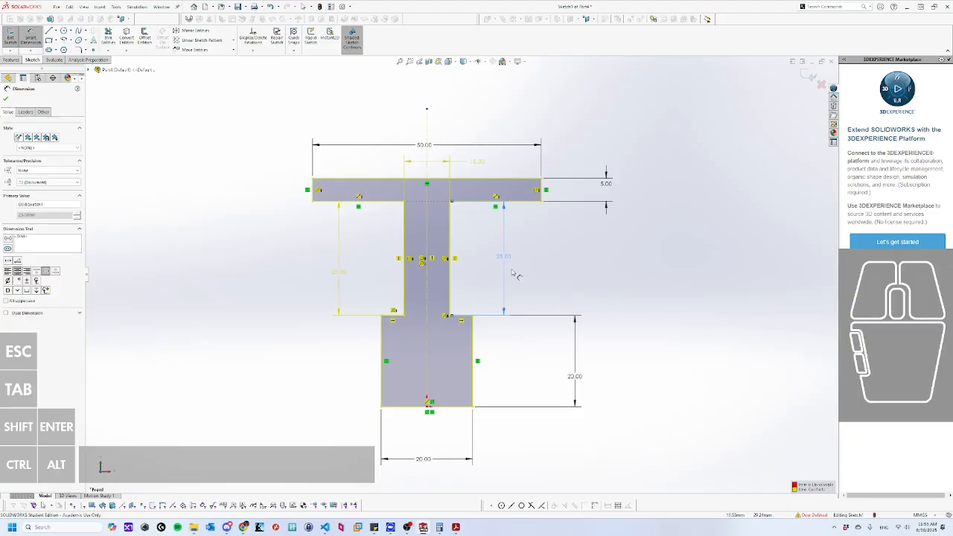
{"action": "left_click", "coordinate": [543, 257]}
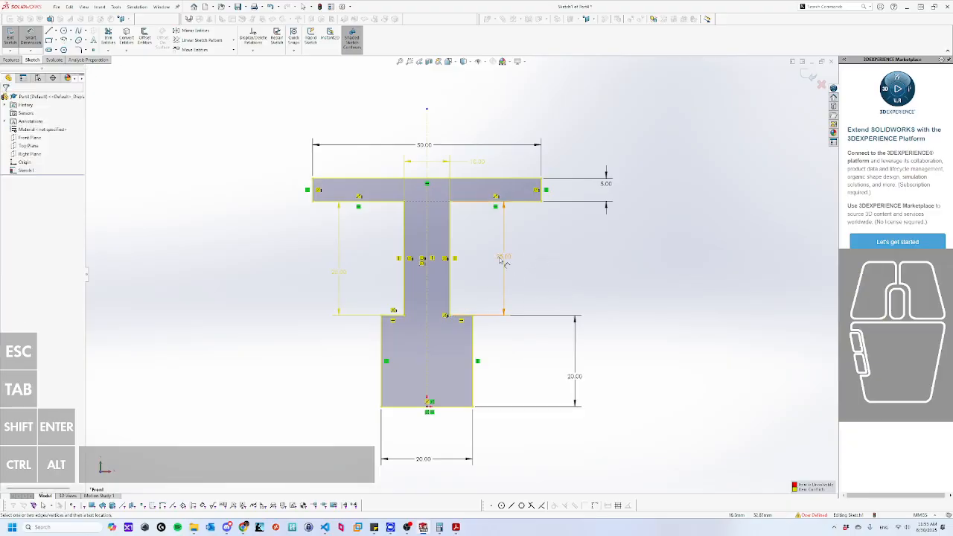
{"action": "left_click", "coordinate": [409, 260]}
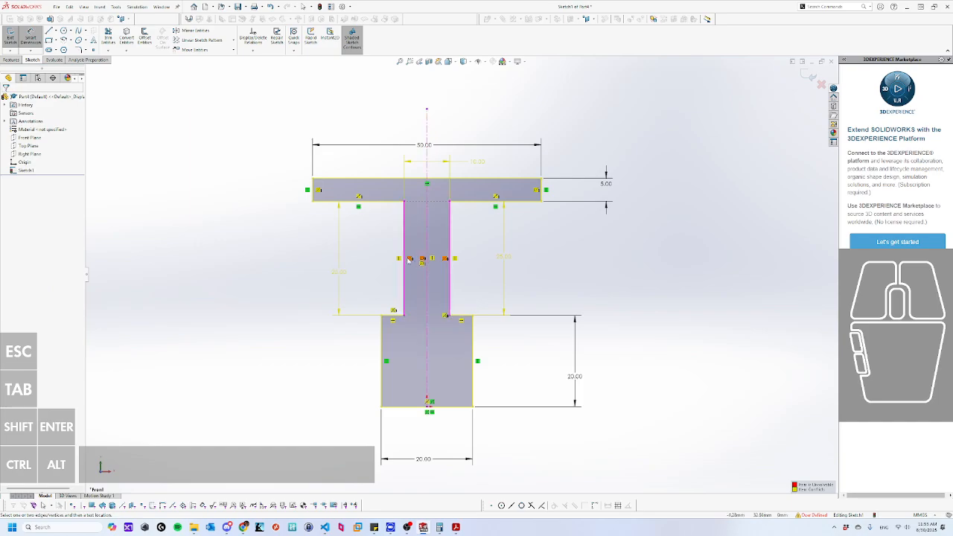
{"action": "right_click", "coordinate": [409, 260]}
{"action": "right_click", "coordinate": [410, 260]}
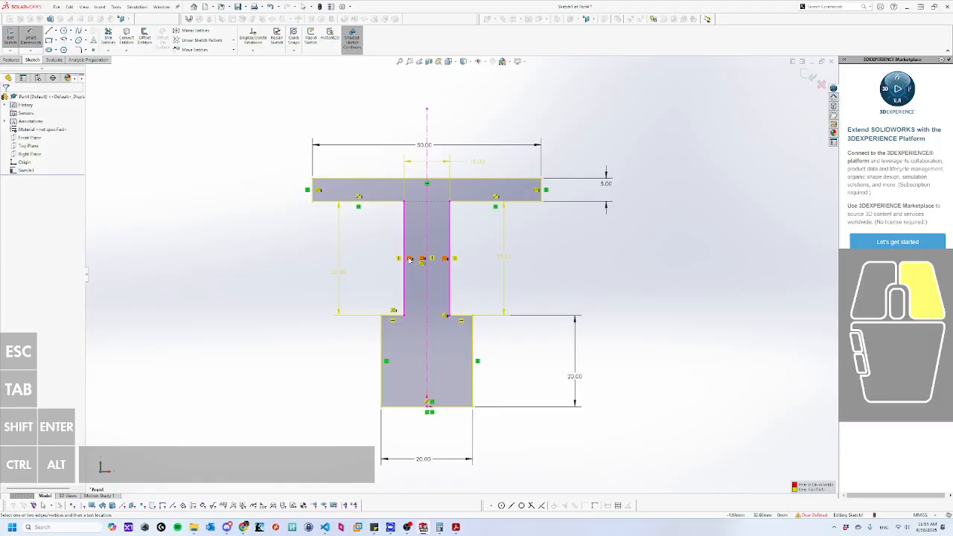
{"action": "key", "text": "Escape"}
{"action": "key", "text": "Escape"}
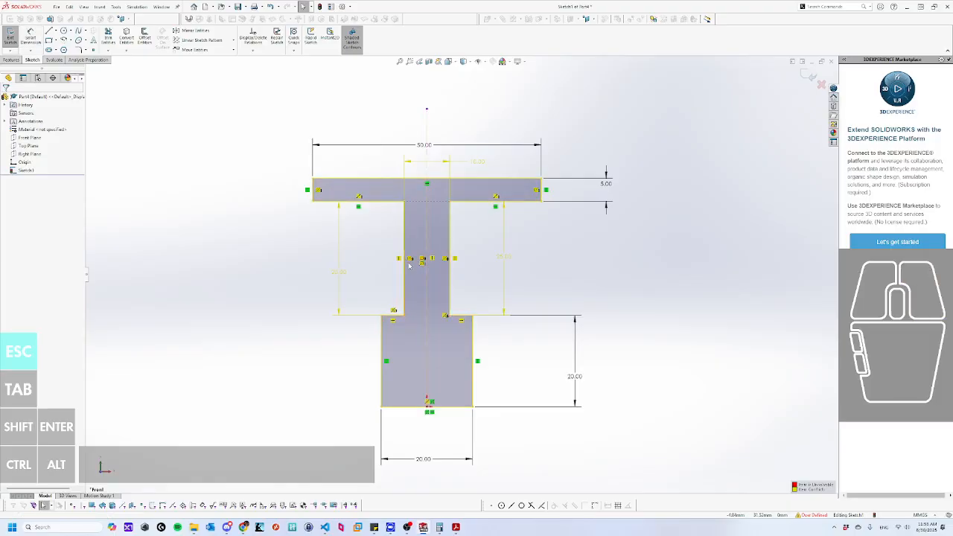
{"action": "left_click", "coordinate": [410, 260]}
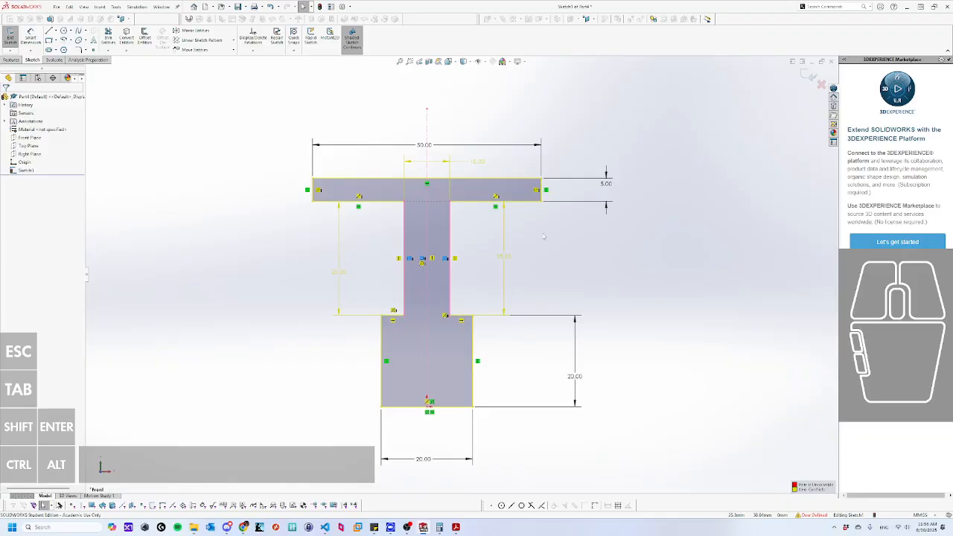
{"action": "key", "text": "Delete"}
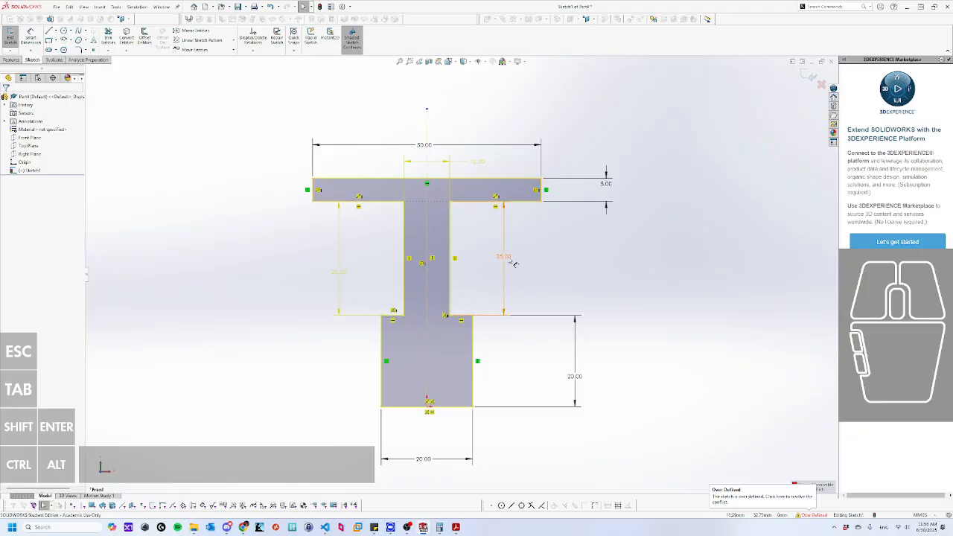
Delete the vertical relation on the web's left line and the 25 mm height dimension beside the web's right line.
{"action": "left_click", "coordinate": [417, 261]}
{"action": "left_click", "coordinate": [504, 257]}
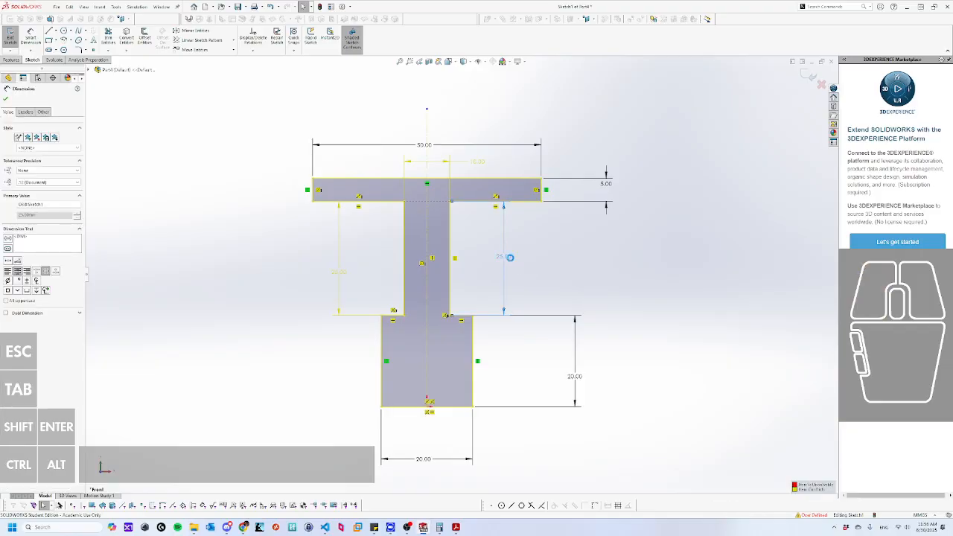
{"action": "key", "text": "Delete"}
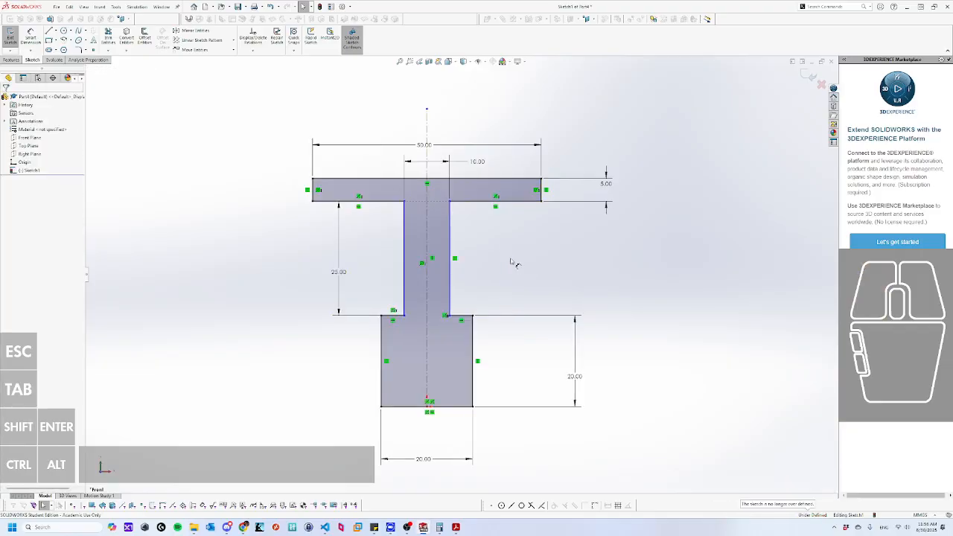
Make the web's left line vertical and both web sides symmetric about the centerline.
{"action": "left_click", "coordinate": [404, 288]}
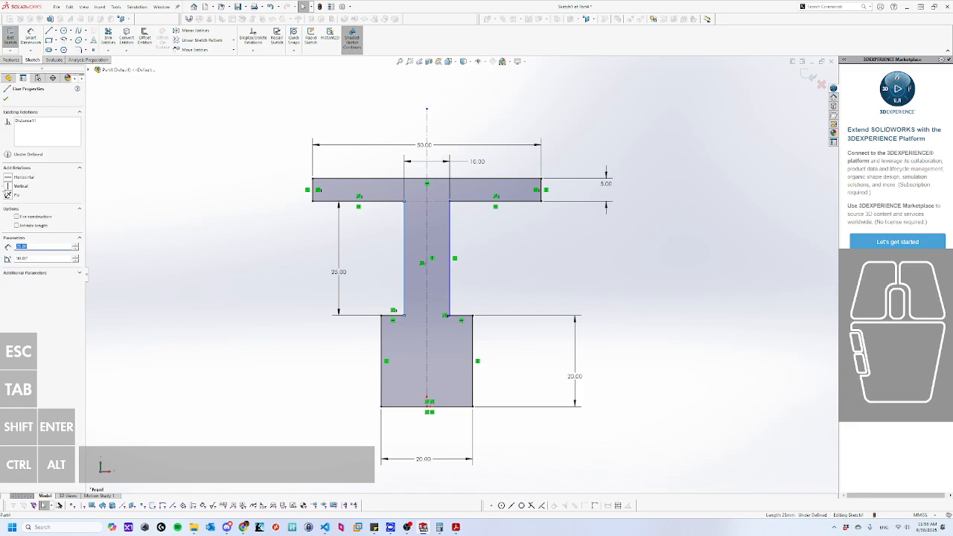
{"action": "left_click", "coordinate": [14, 188]}
{"action": "left_click", "coordinate": [279, 234]}
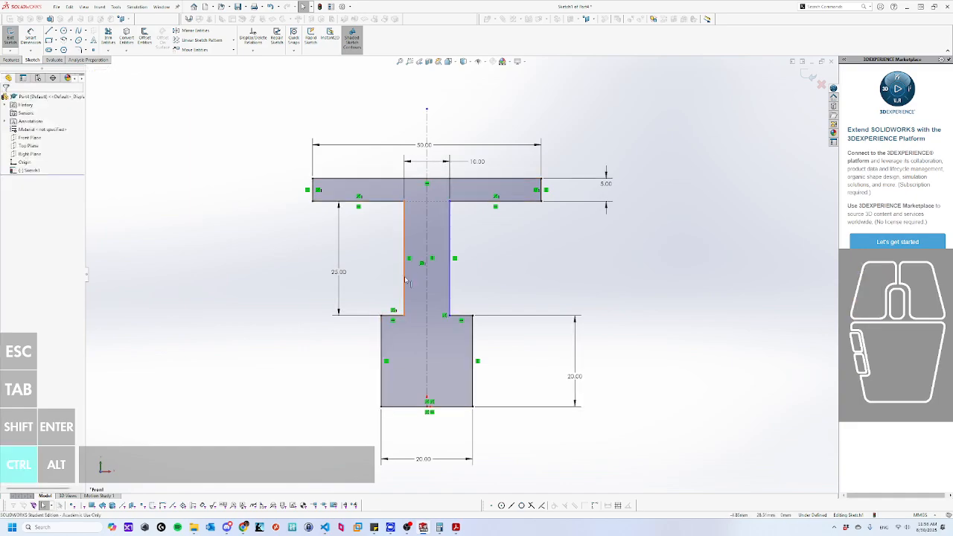
{"action": "left_click", "coordinate": [406, 280], "text": "ctrl"}
{"action": "left_click", "coordinate": [450, 283], "text": "ctrl"}
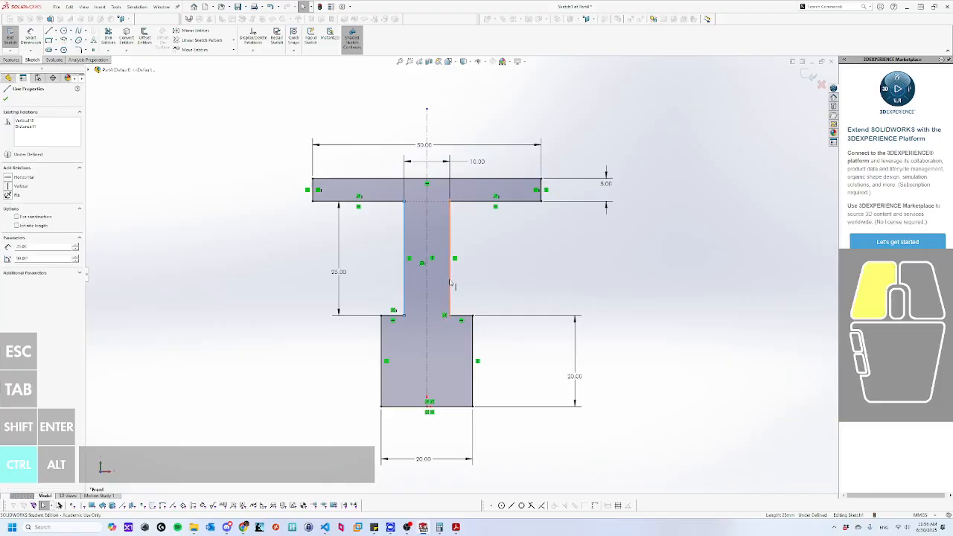
{"action": "left_click", "coordinate": [427, 286], "text": "ctrl"}
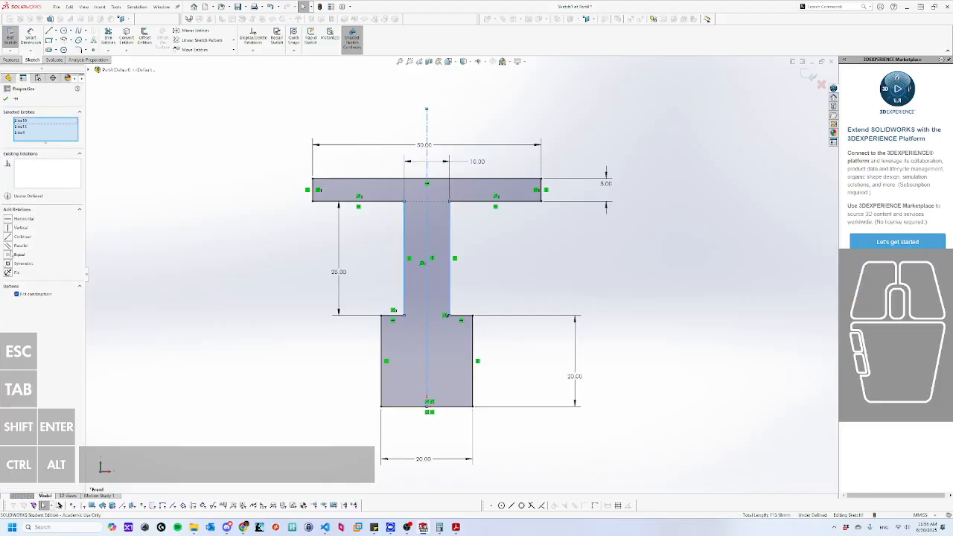
{"action": "left_click", "coordinate": [23, 263]}
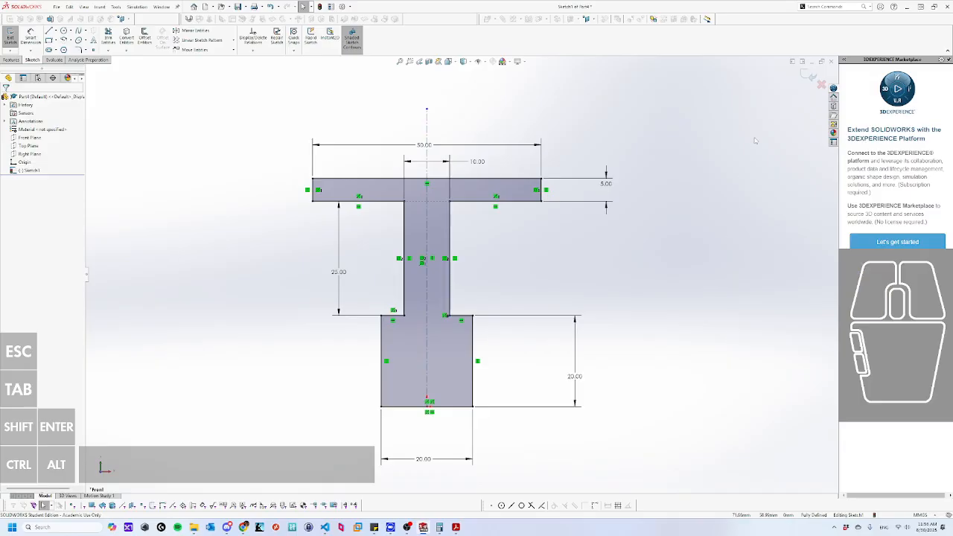
Start saving the part and browse to the ENT-260 folder inside _Teaching.
{"action": "key", "text": "ctrl+s"}
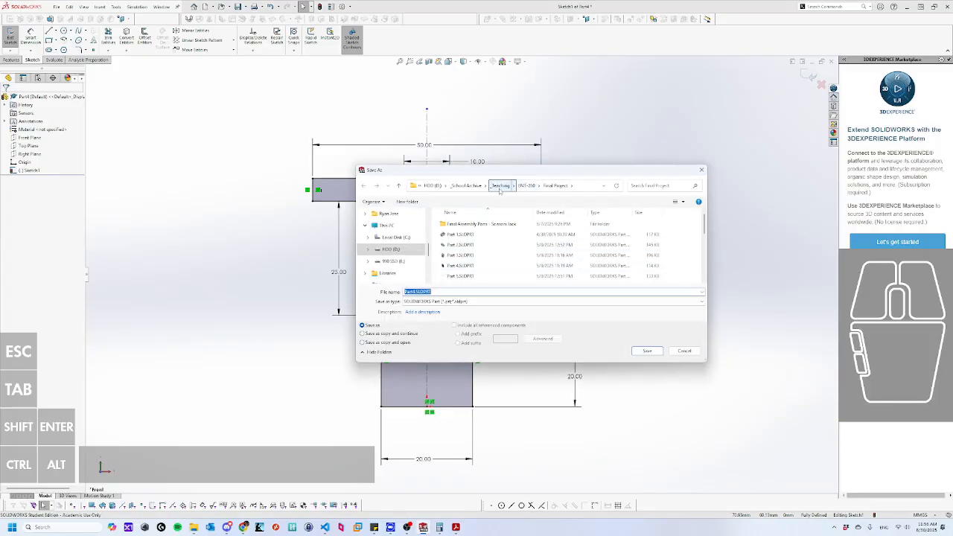
{"action": "left_click", "coordinate": [526, 186]}
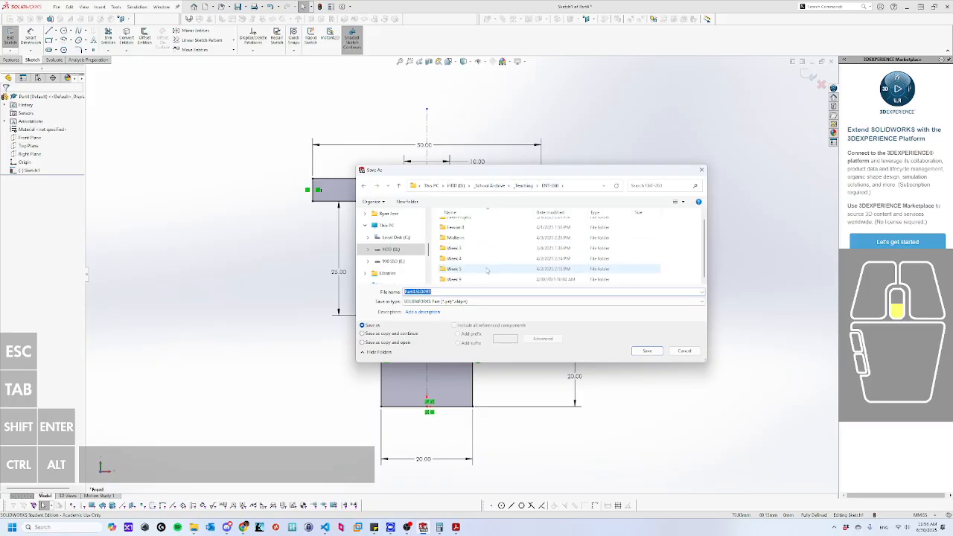
{"action": "left_click", "coordinate": [524, 186]}
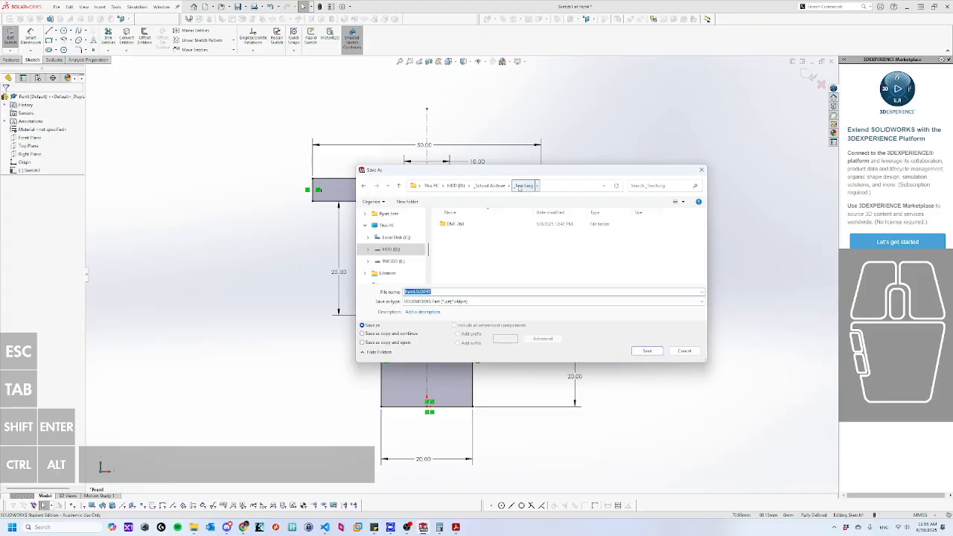
{"action": "left_click", "coordinate": [452, 226]}
{"action": "double_click", "coordinate": [452, 226]}
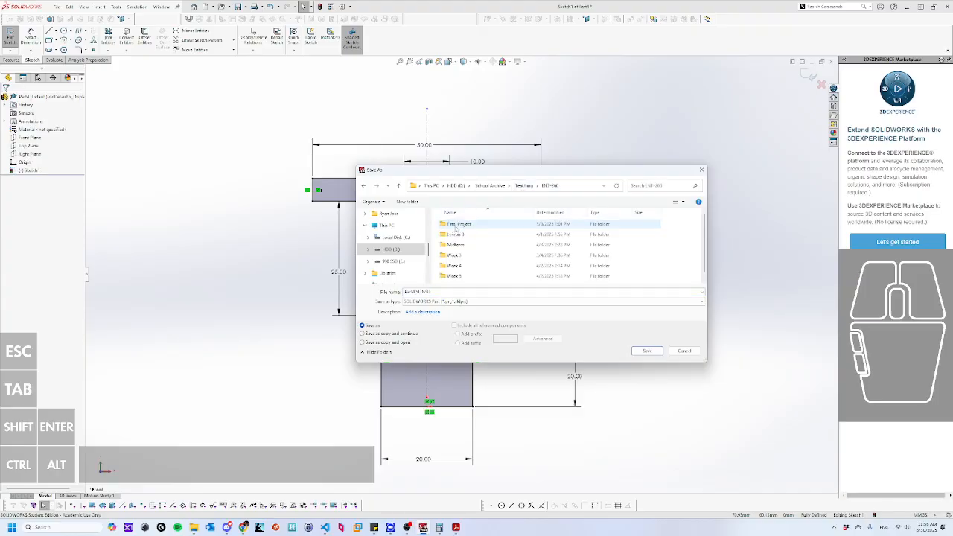
Create a folder named Semester 2 inside ENT-260 and open it.
{"action": "right_click", "coordinate": [684, 238]}
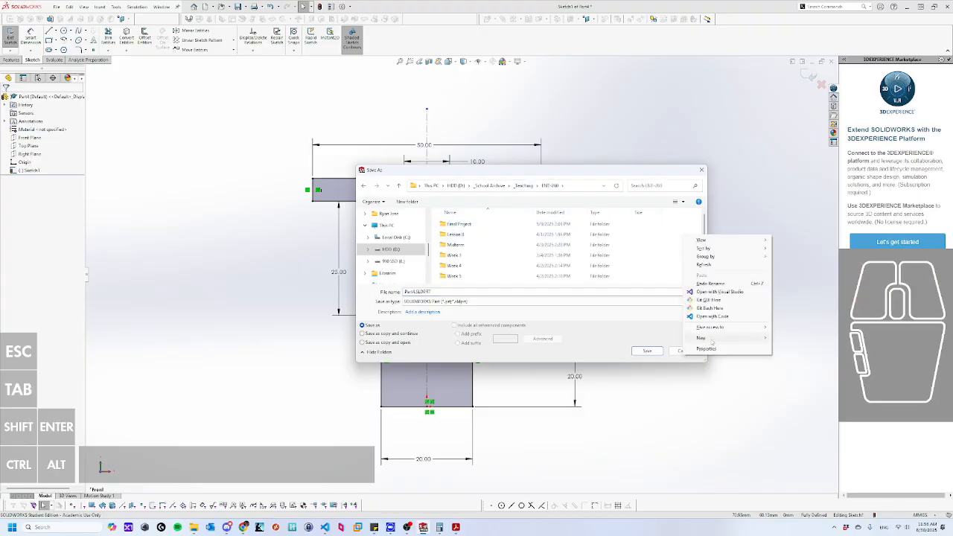
{"action": "mouse_move", "coordinate": [711, 341]}
{"action": "left_click", "coordinate": [782, 339]}
{"action": "type", "text": "1"}
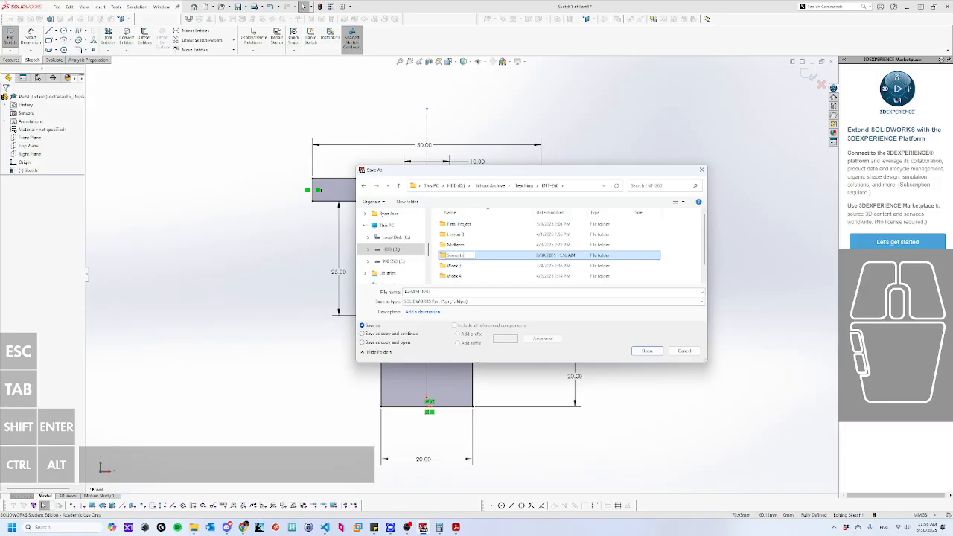
{"action": "left_click", "coordinate": [502, 255]}
{"action": "double_click", "coordinate": [487, 257]}
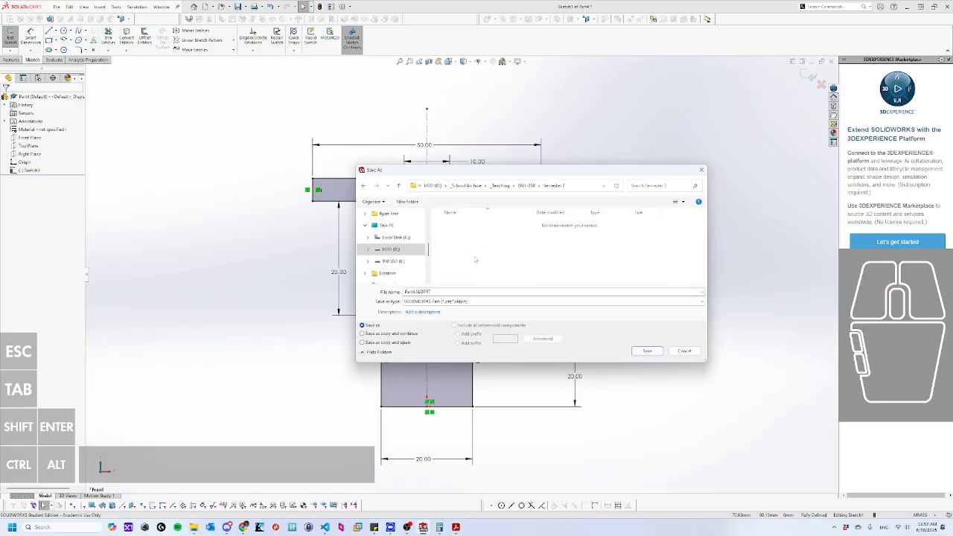
Create a folder named Week 1 inside Semester 2 and open it.
{"action": "double_click", "coordinate": [445, 292]}
{"action": "right_click", "coordinate": [486, 249]}
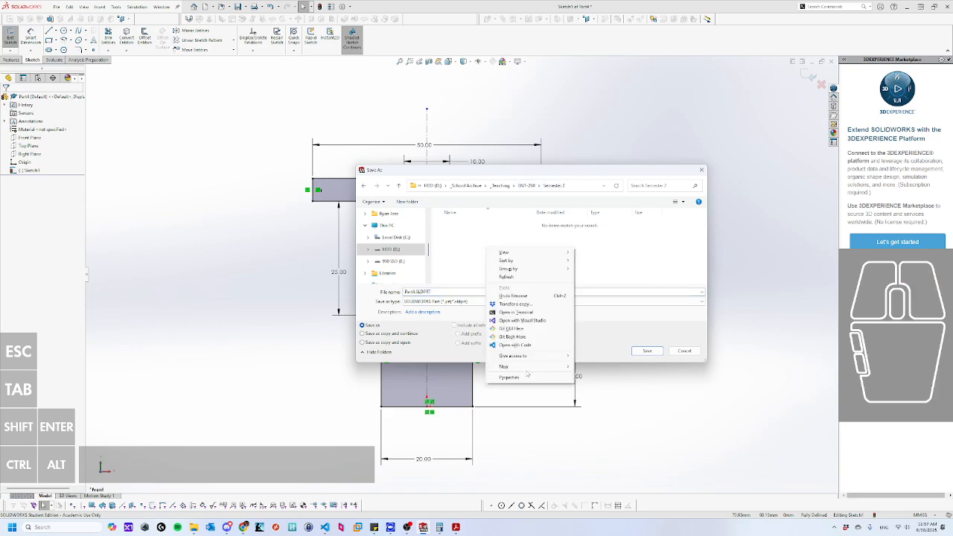
{"action": "left_click", "coordinate": [555, 367]}
{"action": "left_click", "coordinate": [592, 368]}
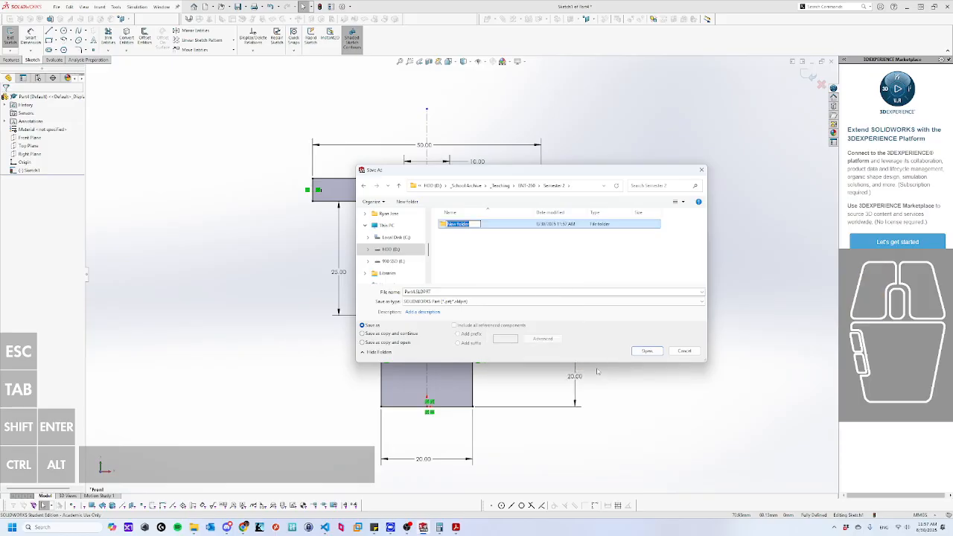
{"action": "type", "text": "Week 1"}
{"action": "key", "text": "Return"}
{"action": "double_click", "coordinate": [466, 224]}
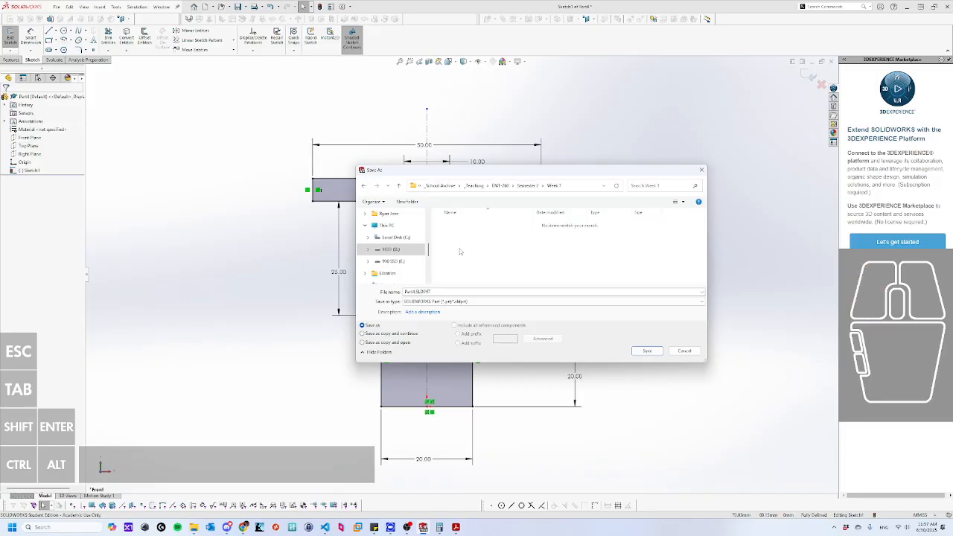
Save the part as Sketch 1 in the Week 1 folder and close it.
{"action": "left_click", "coordinate": [414, 292]}
{"action": "left_click", "coordinate": [420, 291]}
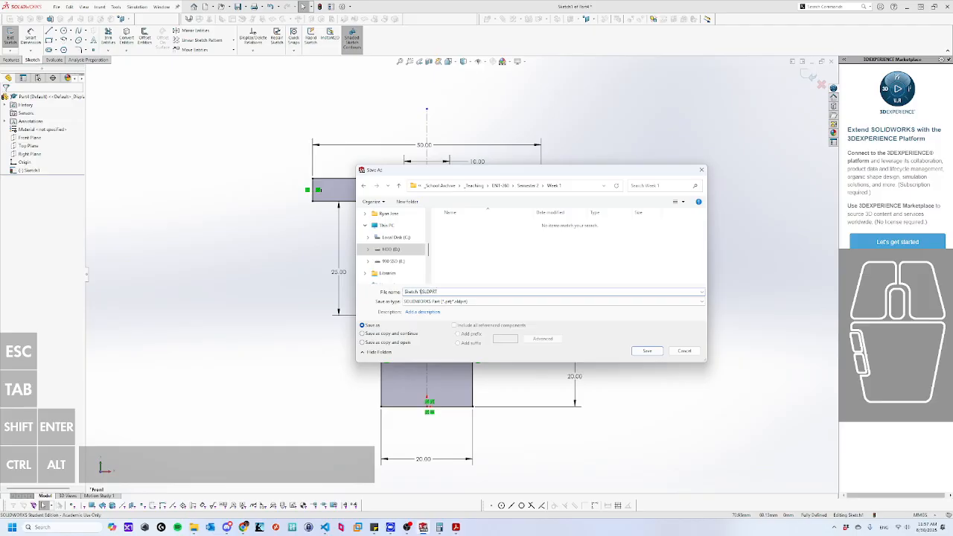
{"action": "key", "text": "Return"}
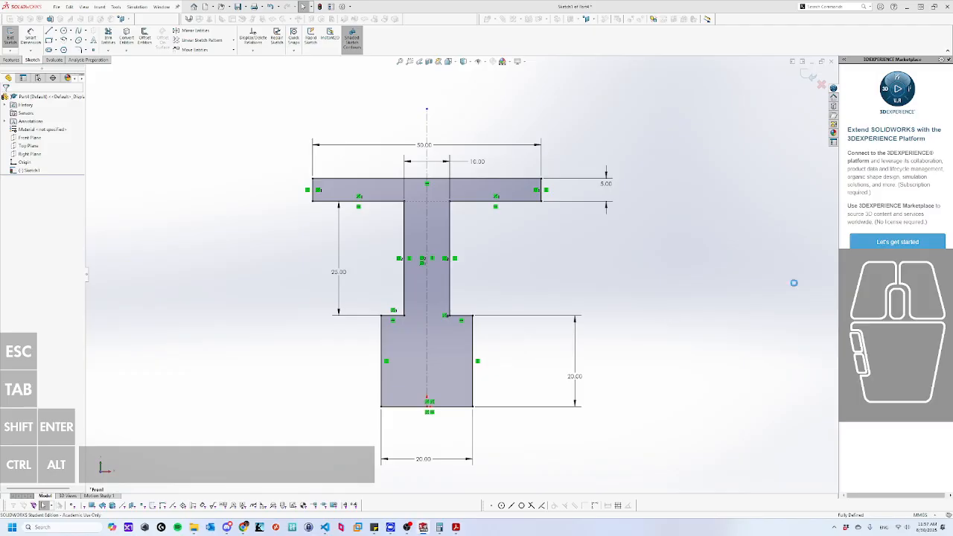
{"action": "left_click", "coordinate": [832, 62]}
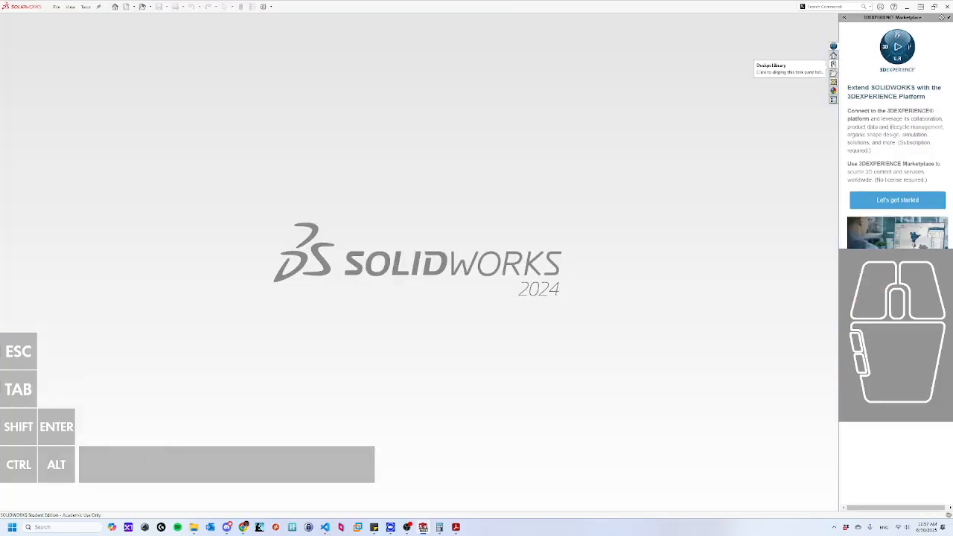
Create a new part document and bring up the Sketch 2 drawing in the Lesson 1 exercise PDF.
{"action": "left_click", "coordinate": [127, 6]}
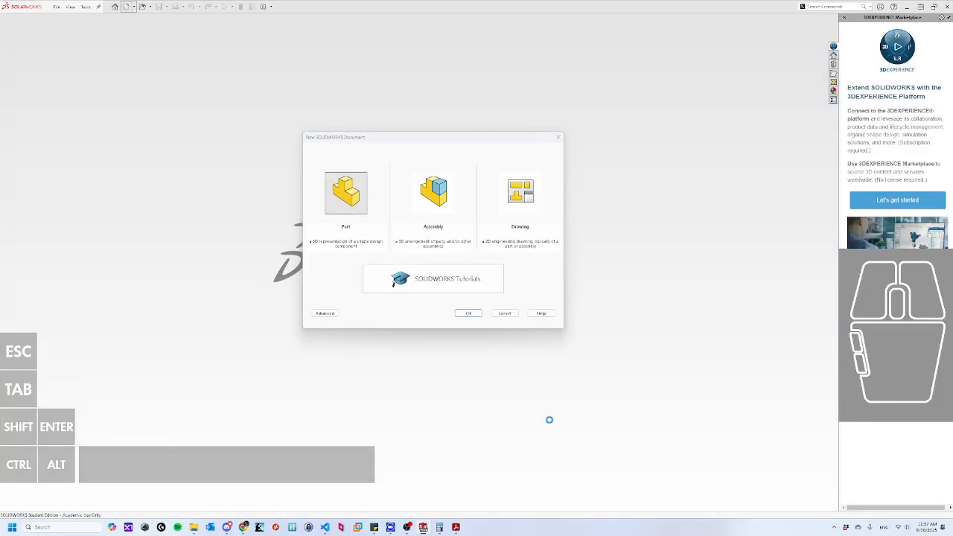
{"action": "key", "text": "Return"}
{"action": "left_click", "coordinate": [456, 527]}
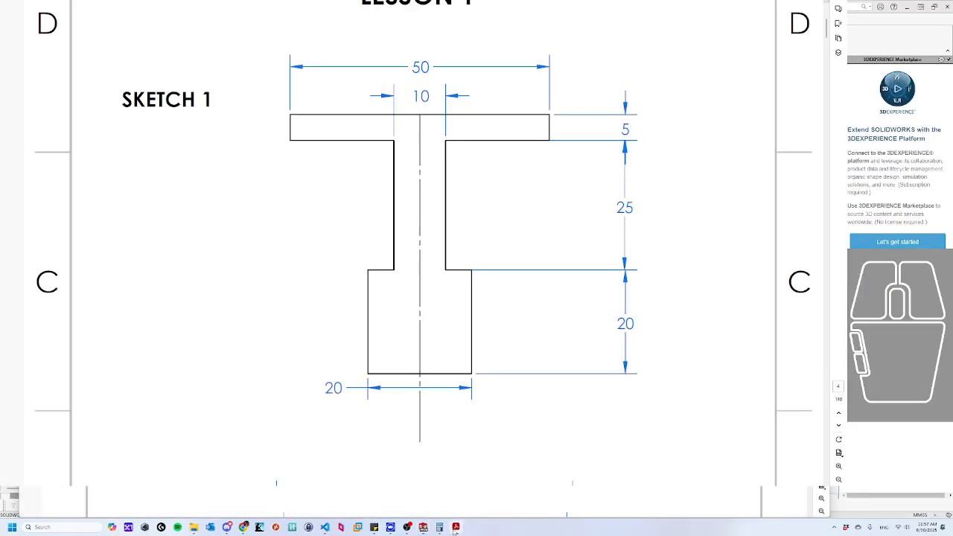
{"action": "scroll", "coordinate": [435, 314], "scroll_direction": "down", "scroll_amount": 5}
{"action": "scroll", "coordinate": [435, 313], "scroll_direction": "down", "scroll_amount": 2}
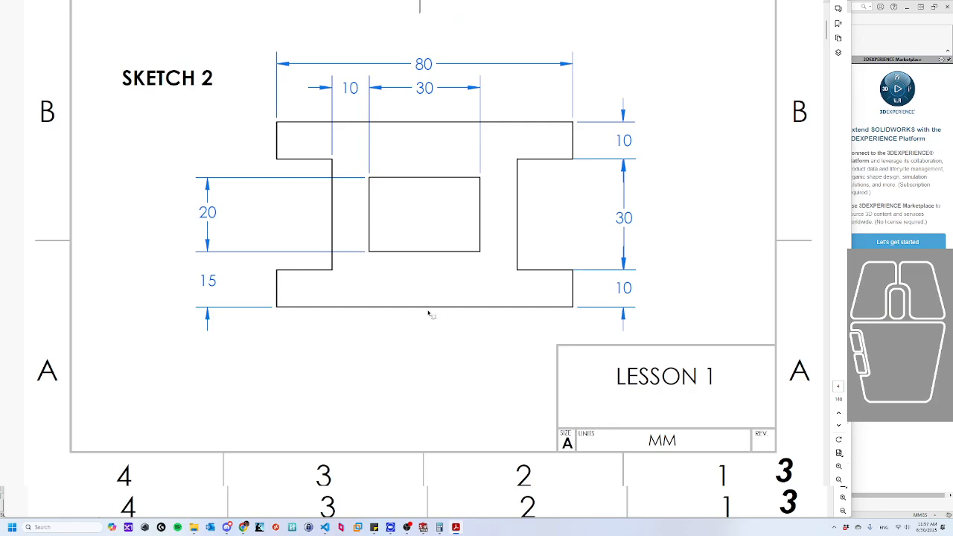
Switch back to SOLIDWORKS and start a sketch on the Front Plane of the new part.
{"action": "left_click", "coordinate": [423, 528]}
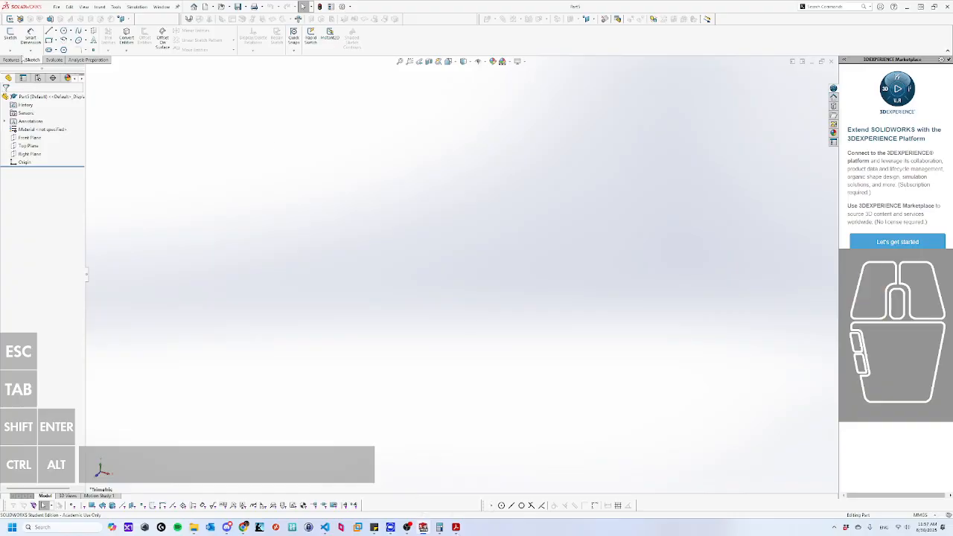
{"action": "left_click", "coordinate": [10, 34]}
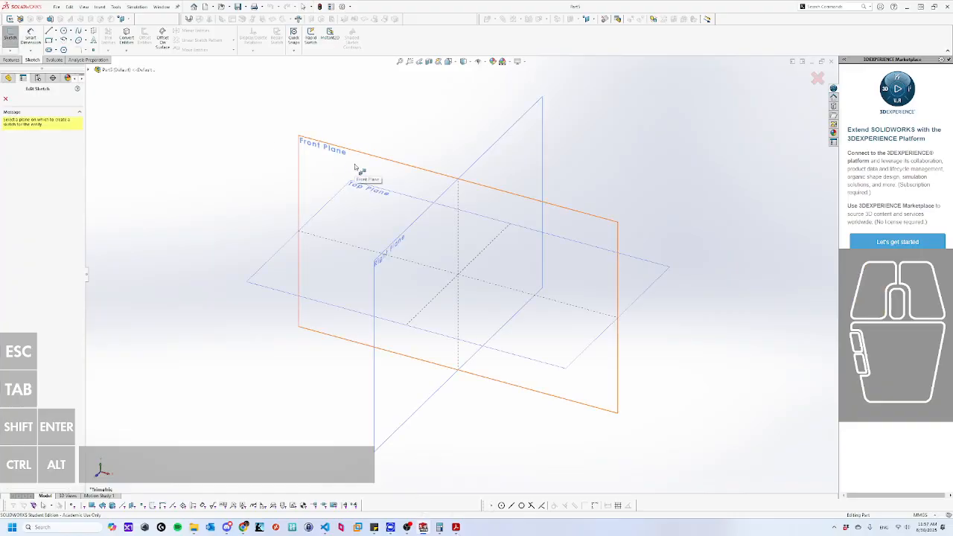
{"action": "left_click", "coordinate": [364, 166]}
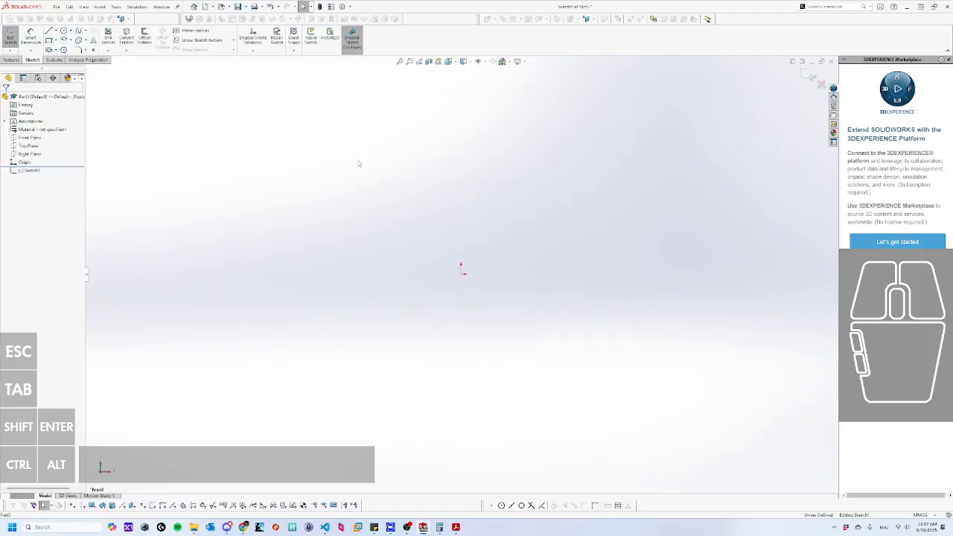
{"action": "left_click", "coordinate": [48, 30]}
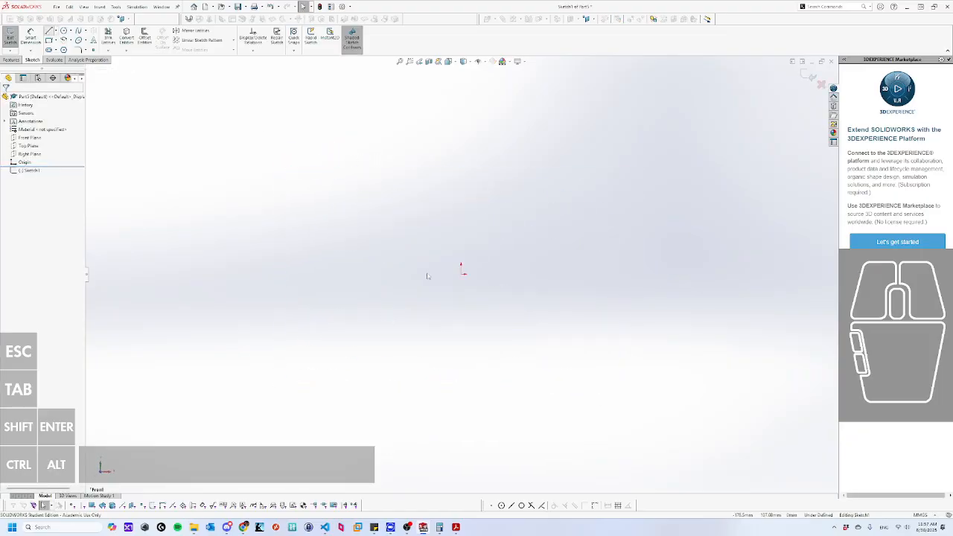
{"action": "left_click", "coordinate": [366, 275]}
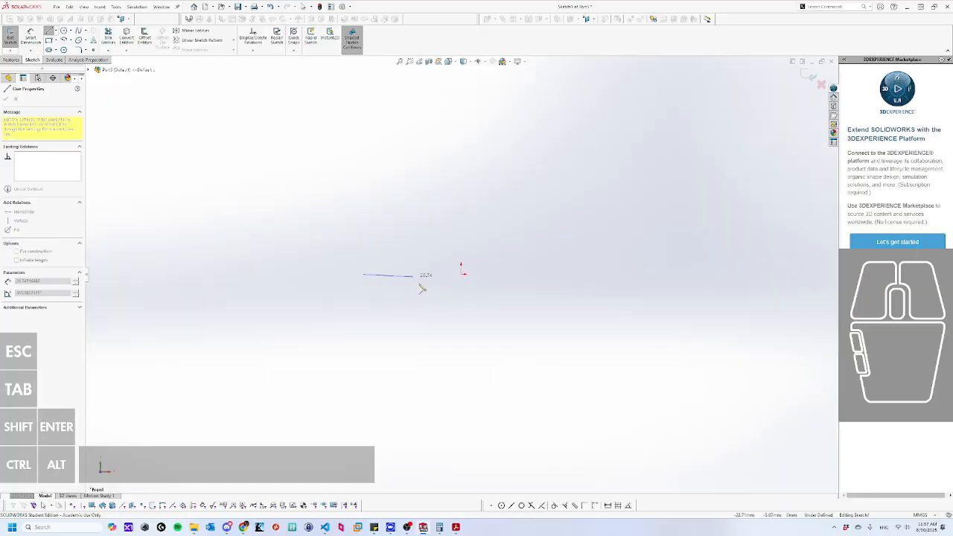
{"action": "key", "text": "Escape"}
Sketch a long horizontal base line above the origin and continue with horizontal and vertical lines up the right side, forming a rectangular notch.
{"action": "right_click_drag", "start_coordinate": [250, 215], "coordinate": [216, 216]}
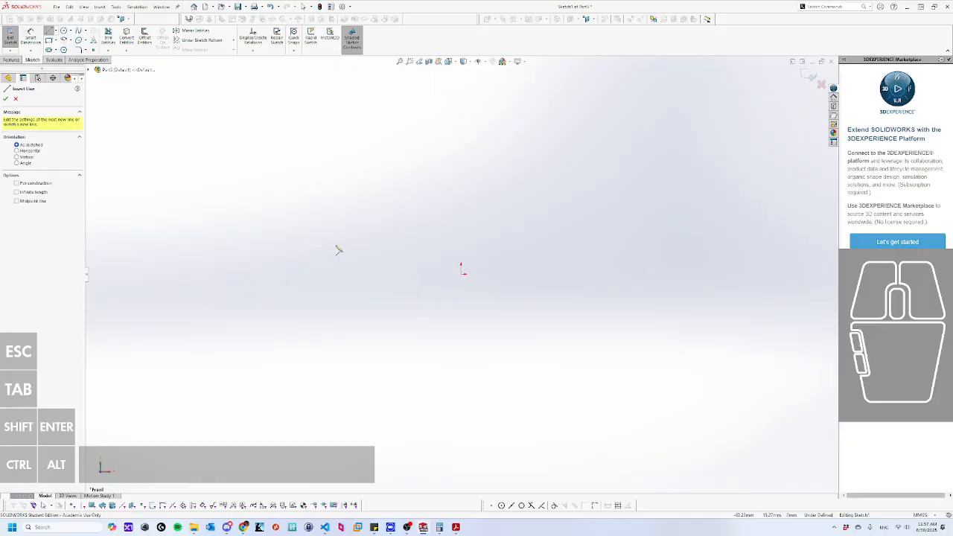
{"action": "left_click", "coordinate": [318, 248]}
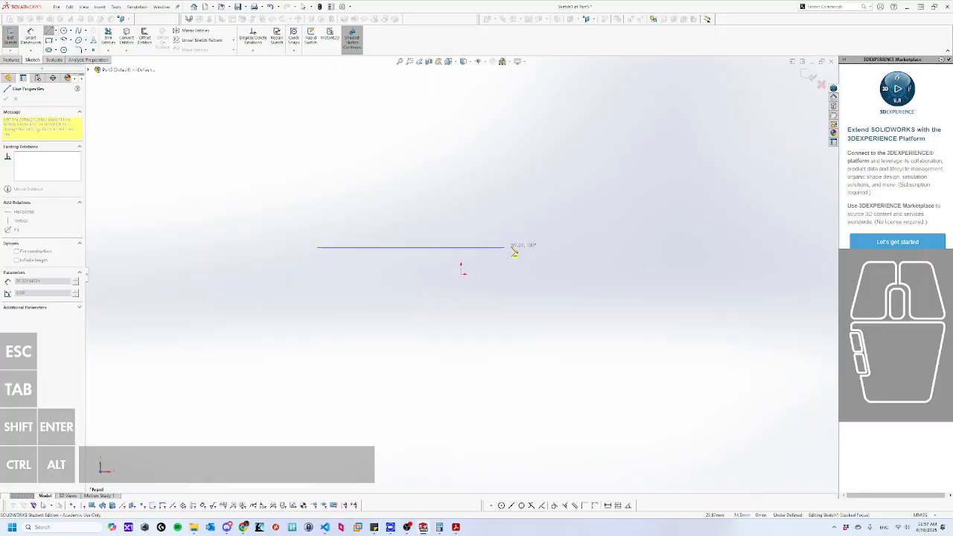
{"action": "left_click", "coordinate": [573, 247]}
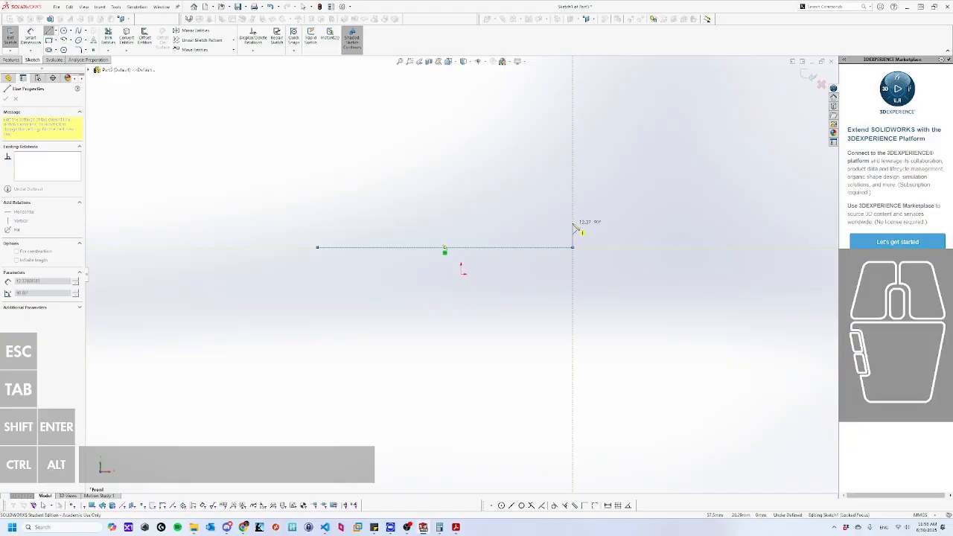
{"action": "left_click", "coordinate": [573, 223]}
{"action": "left_click", "coordinate": [484, 223]}
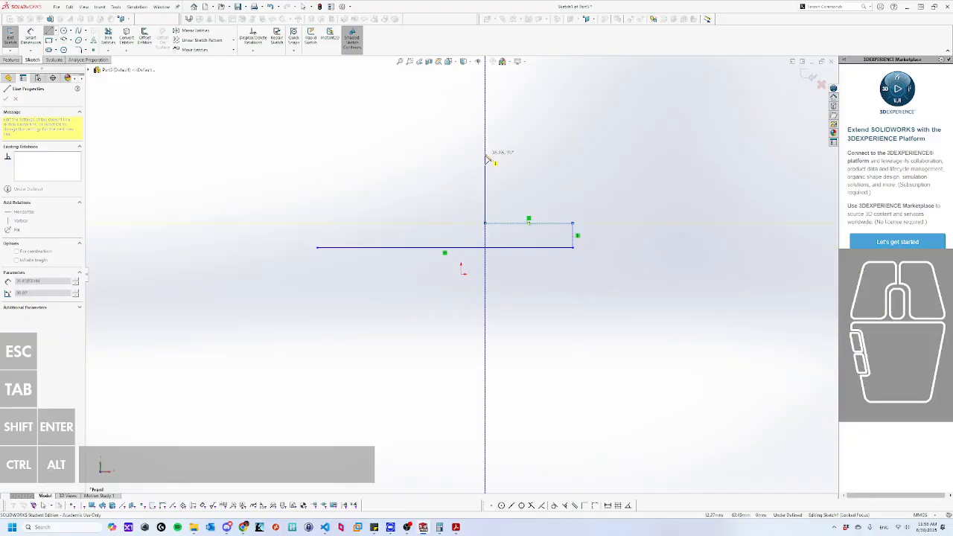
{"action": "left_click", "coordinate": [485, 155]}
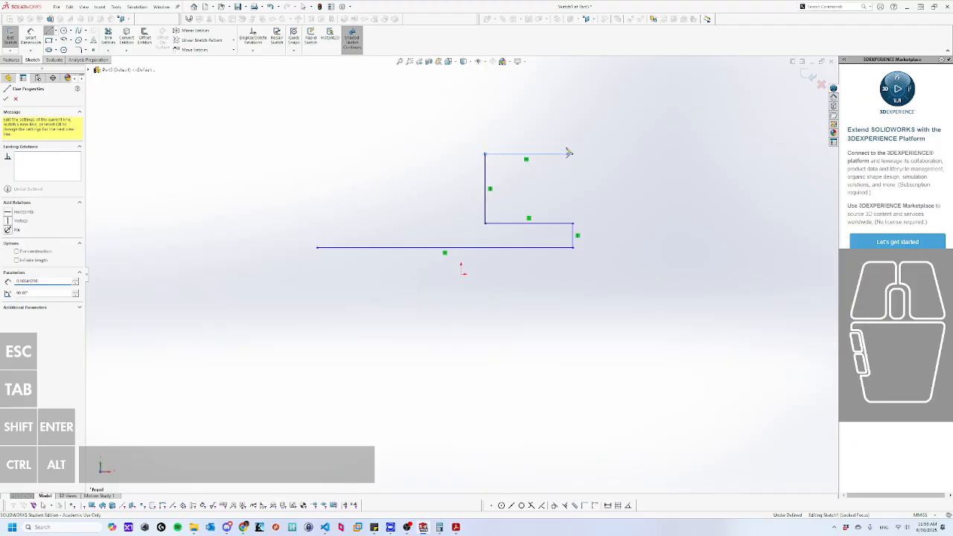
{"action": "left_click", "coordinate": [567, 154]}
{"action": "left_click", "coordinate": [522, 136]}
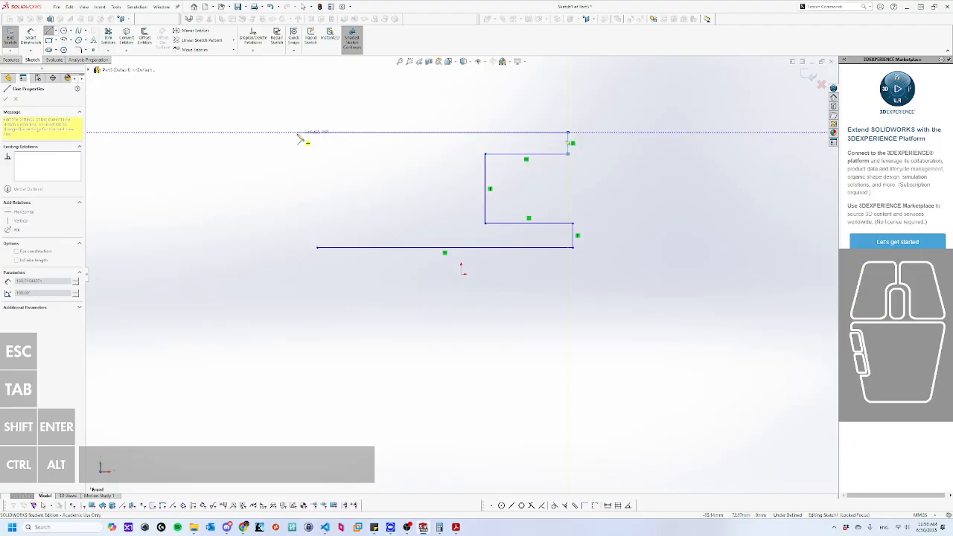
Continue the profile across the top and down the left side with a matching rectangular notch, closing it at the base line's start.
{"action": "left_click", "coordinate": [323, 135]}
{"action": "left_click", "coordinate": [323, 154]}
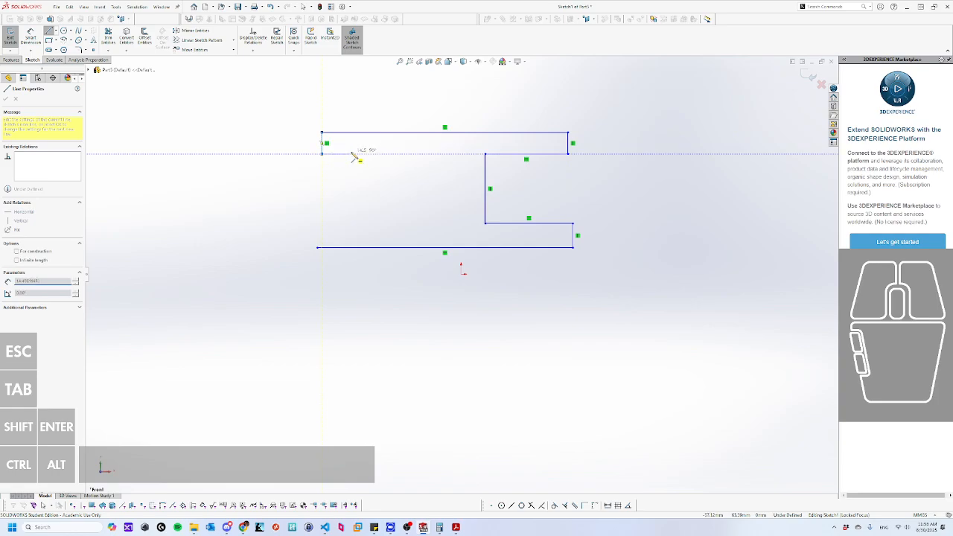
{"action": "left_click", "coordinate": [359, 154]}
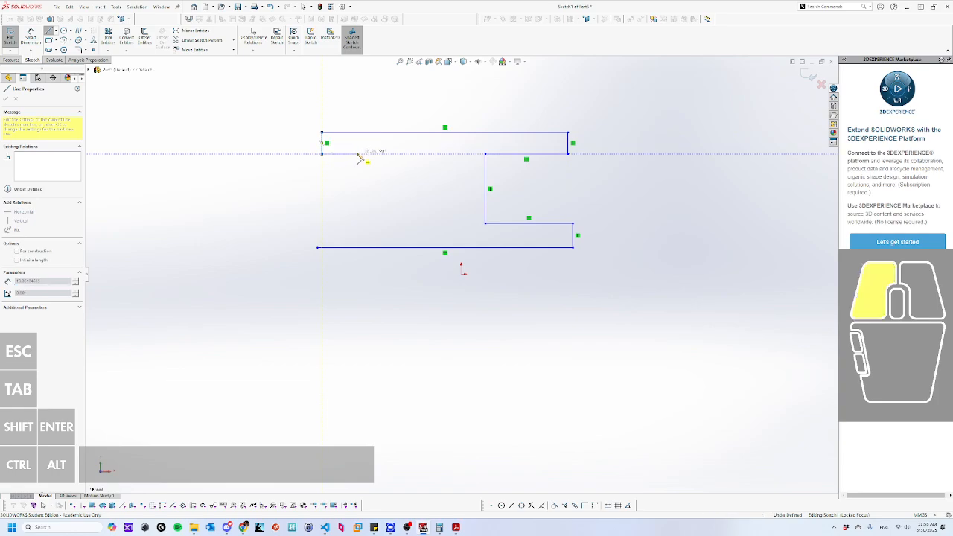
{"action": "left_click", "coordinate": [356, 220]}
{"action": "left_click", "coordinate": [317, 221]}
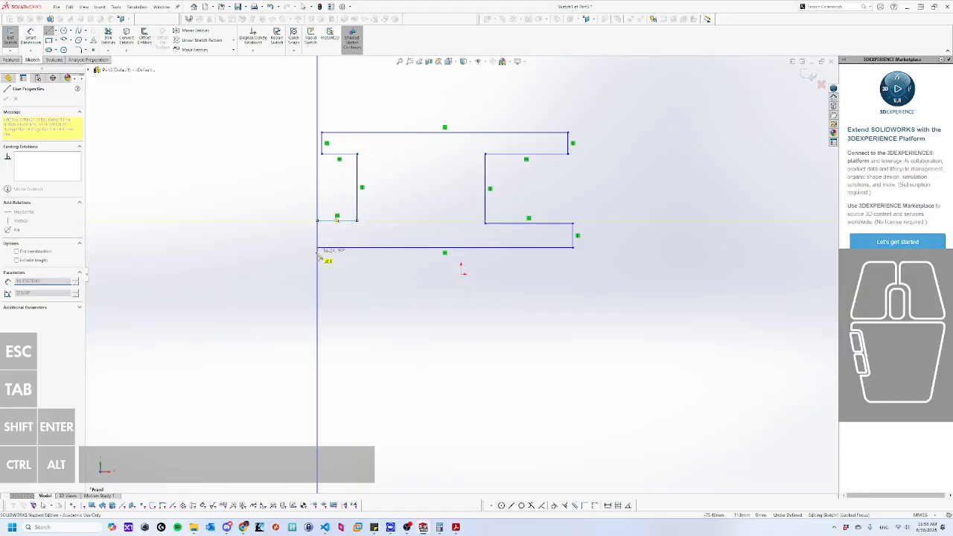
{"action": "left_click", "coordinate": [318, 247]}
{"action": "key", "text": "Escape"}
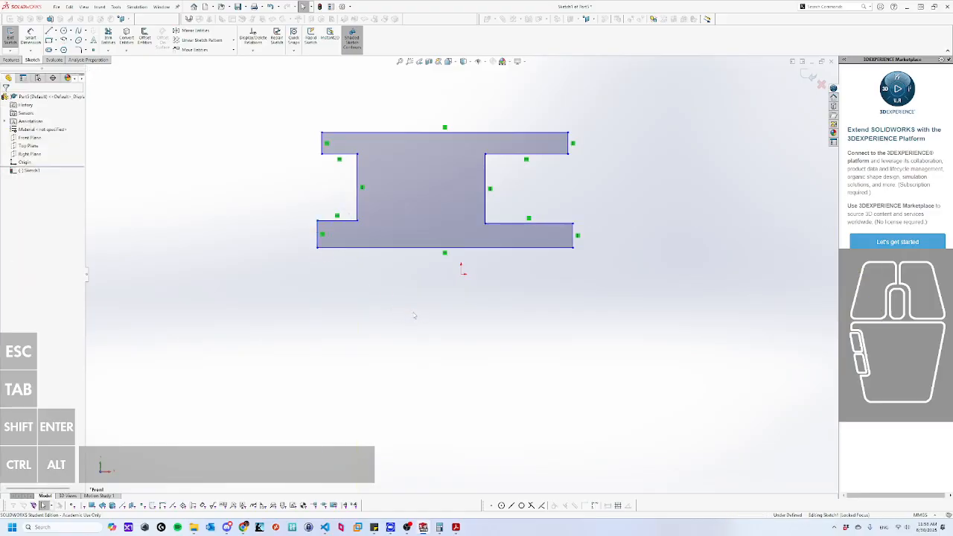
Sketch a corner rectangle inside the middle of the H-shaped profile.
{"action": "right_click", "coordinate": [208, 137]}
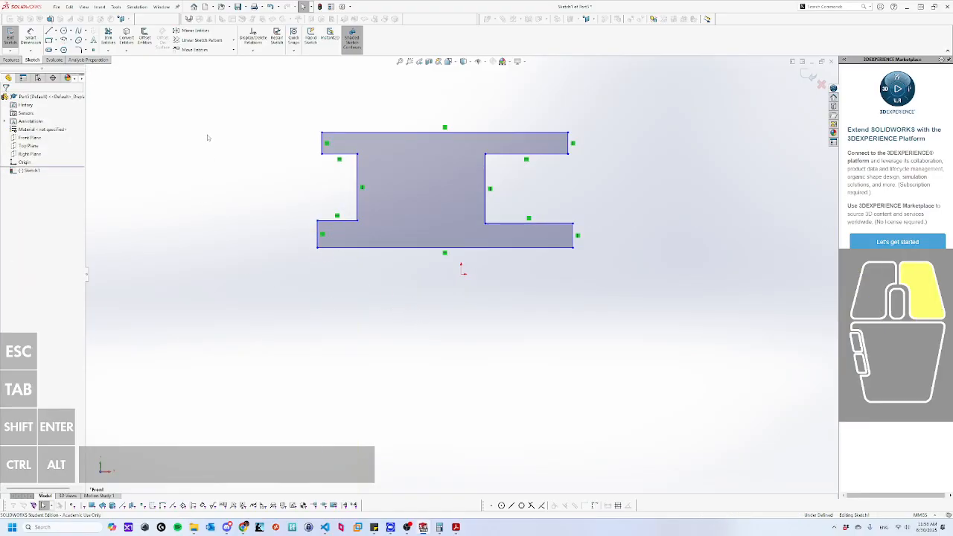
{"action": "right_click_drag", "start_coordinate": [207, 137], "coordinate": [210, 155]}
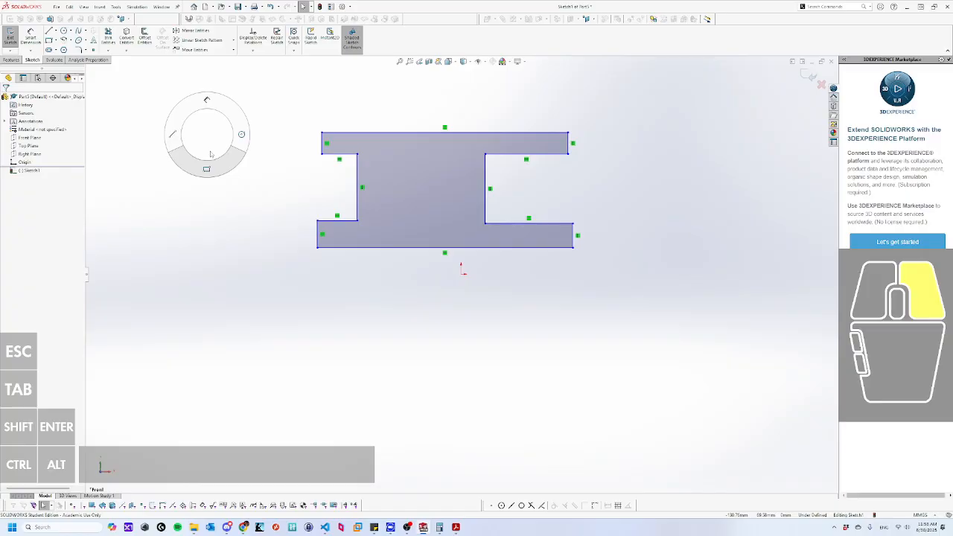
{"action": "right_click_drag", "start_coordinate": [206, 160], "coordinate": [206, 173]}
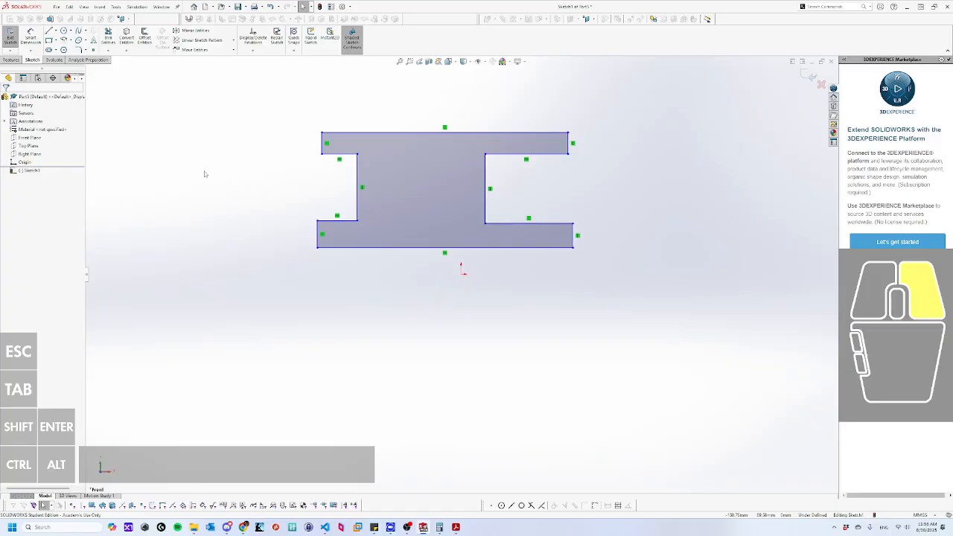
{"action": "left_click", "coordinate": [389, 163]}
{"action": "left_click", "coordinate": [455, 205]}
{"action": "key", "text": "Escape"}
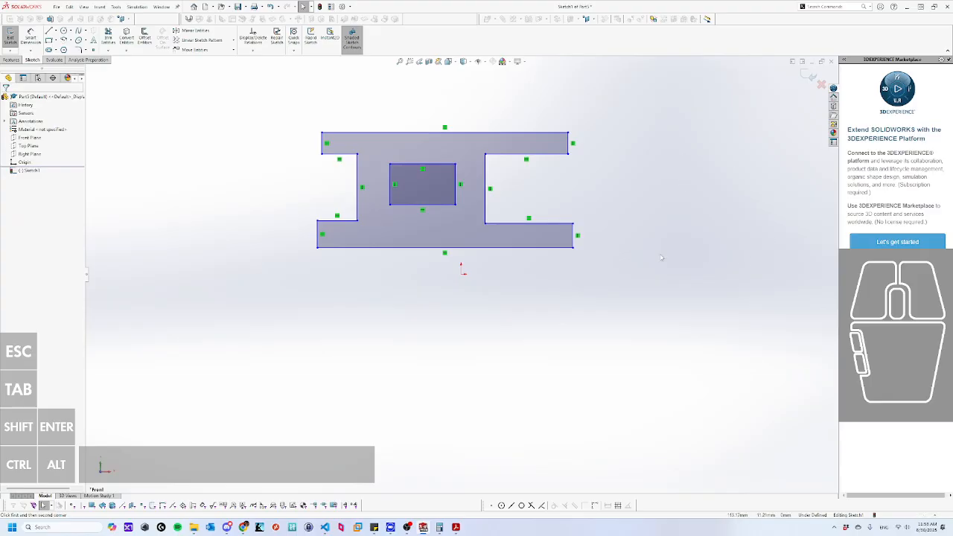
Sketch a vertical centerline from the origin up past the profile's top edge.
{"action": "left_click", "coordinate": [56, 31]}
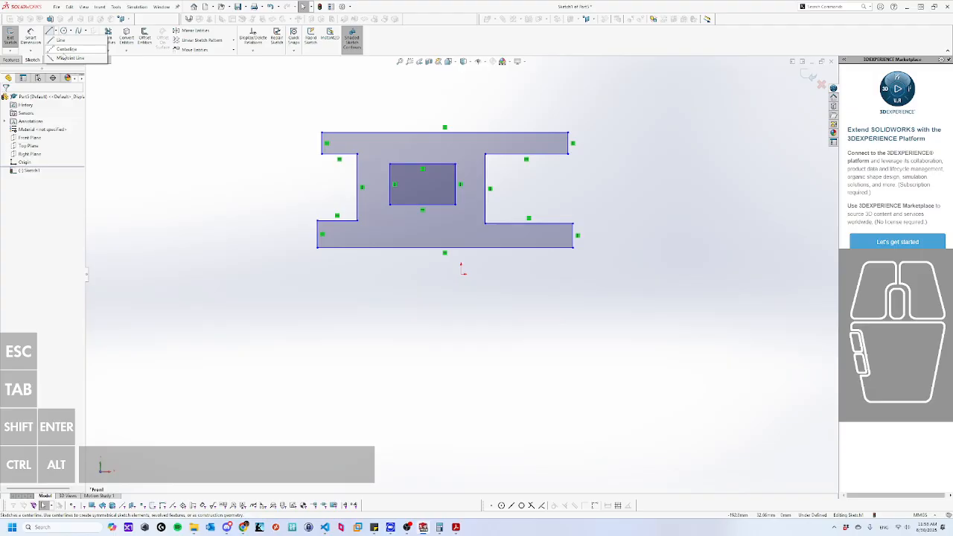
{"action": "left_click", "coordinate": [67, 48]}
{"action": "left_click", "coordinate": [462, 271]}
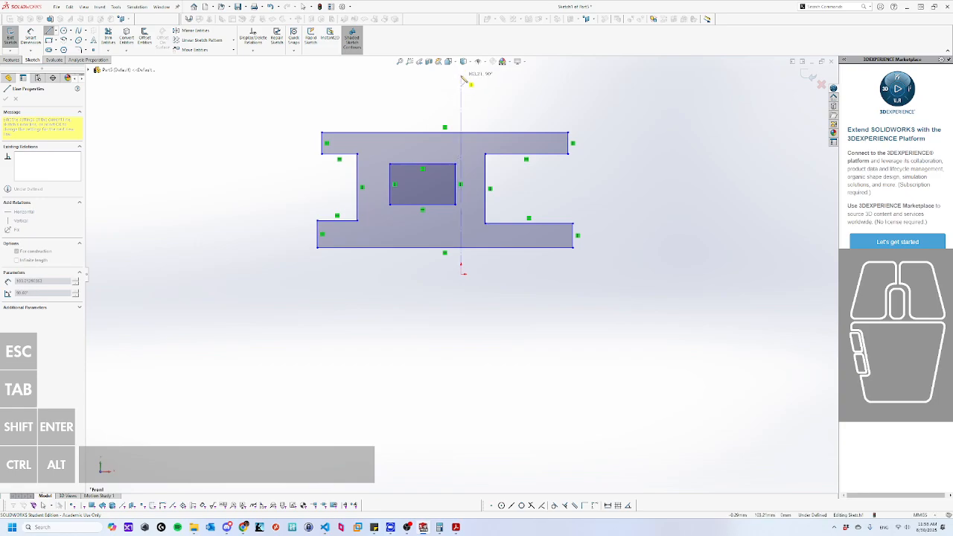
{"action": "left_click", "coordinate": [462, 75]}
{"action": "key", "text": "Escape"}
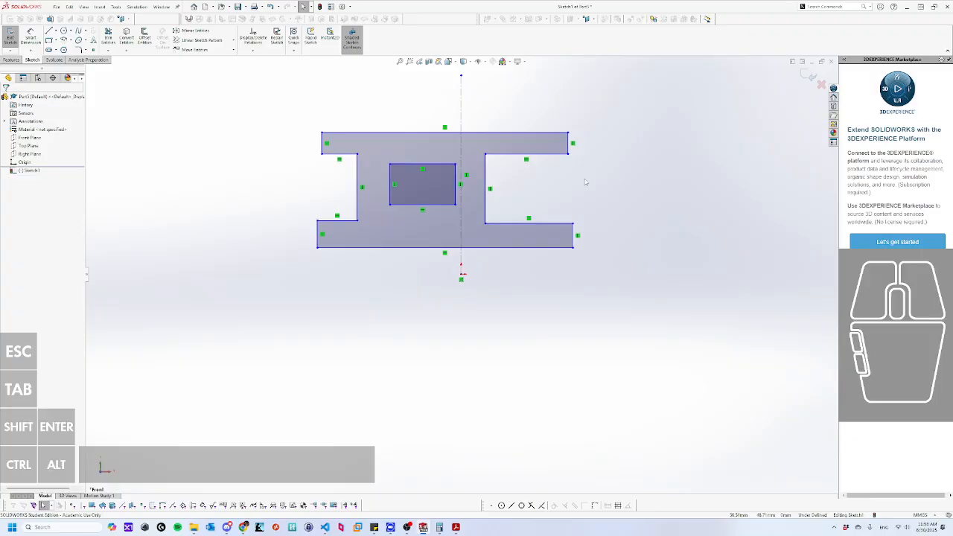
Add a Coincident relation between the midpoint of the profile's base line and the origin.
{"action": "left_click", "coordinate": [656, 182]}
{"action": "key", "text": "ctrl"}
{"action": "left_click", "coordinate": [444, 248], "text": "ctrl"}
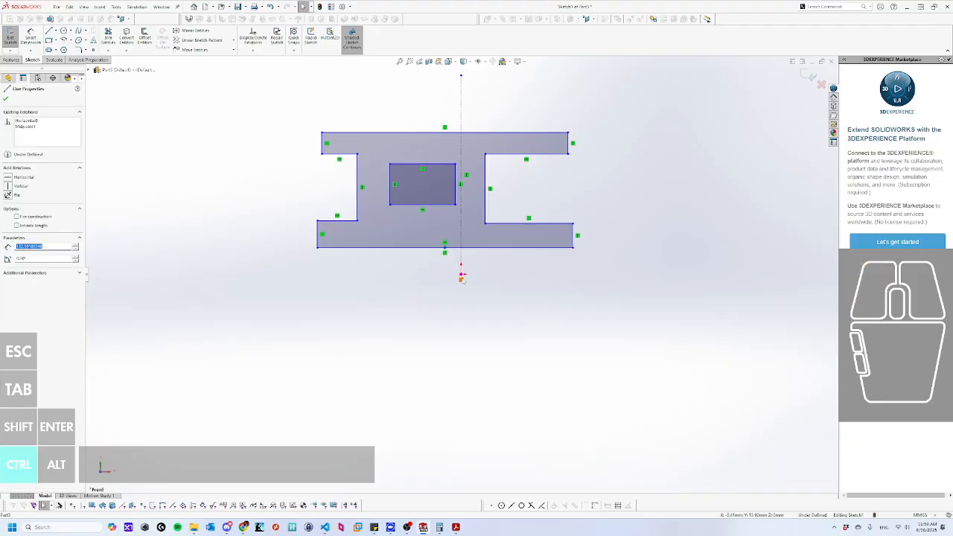
{"action": "left_click", "coordinate": [462, 276], "text": "ctrl"}
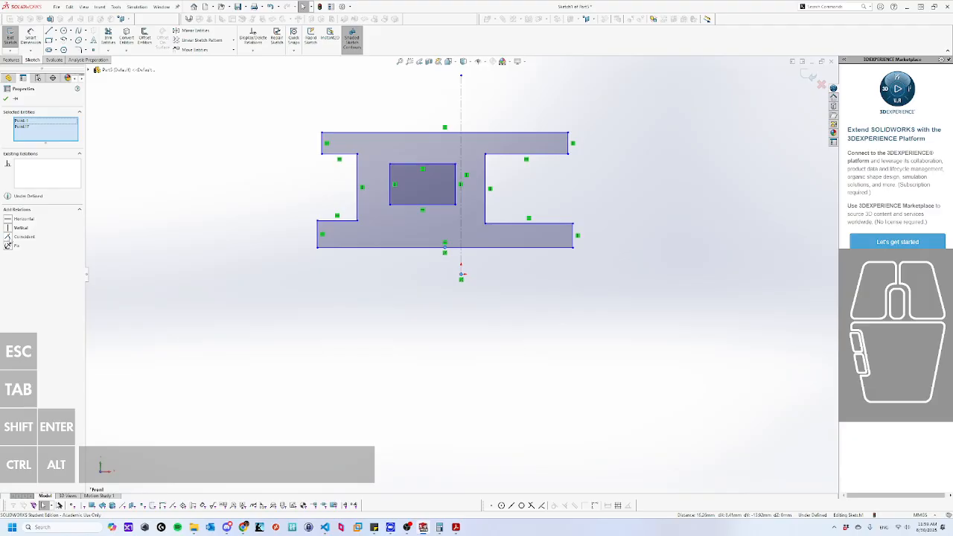
{"action": "left_click", "coordinate": [8, 237]}
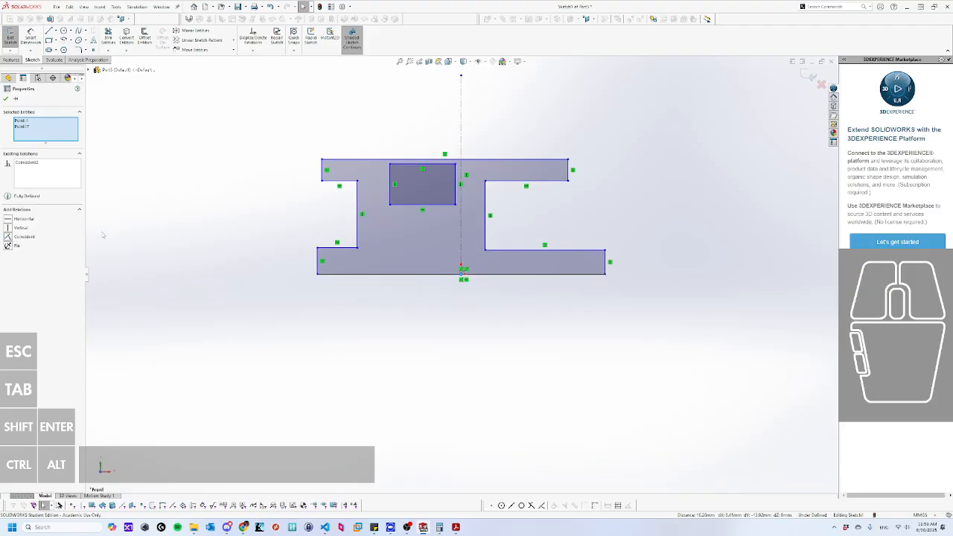
{"action": "left_click", "coordinate": [661, 184]}
Reposition the inner rectangle lower and across the centerline, and move the right notch's inner vertical edge outward.
{"action": "left_click_drag", "start_coordinate": [424, 190], "coordinate": [423, 219]}
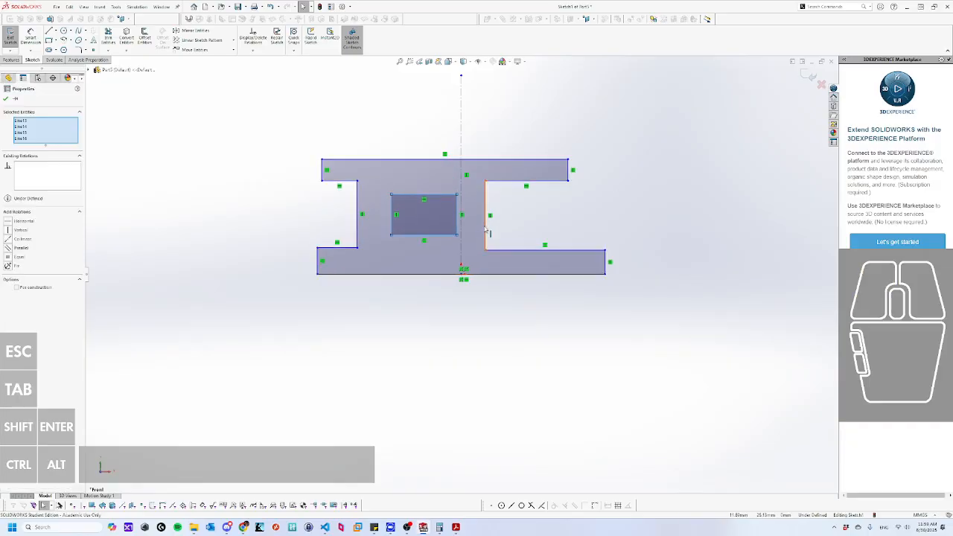
{"action": "left_click_drag", "start_coordinate": [485, 229], "coordinate": [530, 229]}
{"action": "left_click_drag", "start_coordinate": [419, 219], "coordinate": [462, 220]}
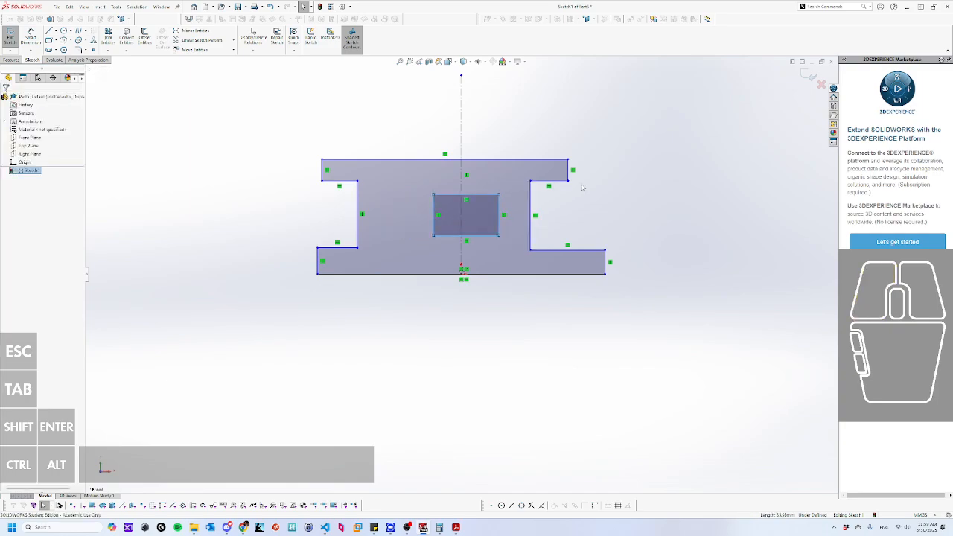
Stretch the upper flange's right end outward past the lower flange and pull its left end inward.
{"action": "left_click", "coordinate": [568, 174]}
{"action": "left_click", "coordinate": [590, 181]}
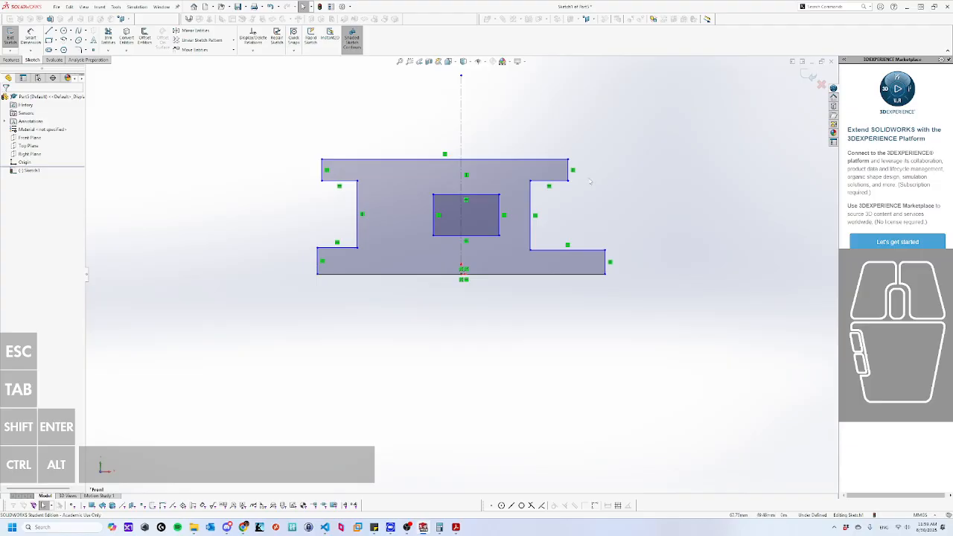
{"action": "left_click_drag", "start_coordinate": [570, 177], "coordinate": [611, 181]}
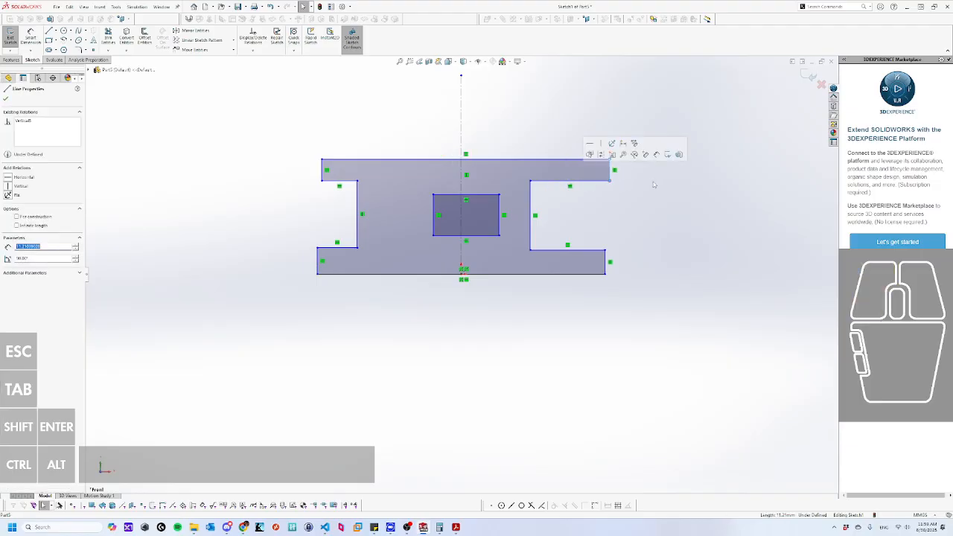
{"action": "left_click", "coordinate": [655, 185]}
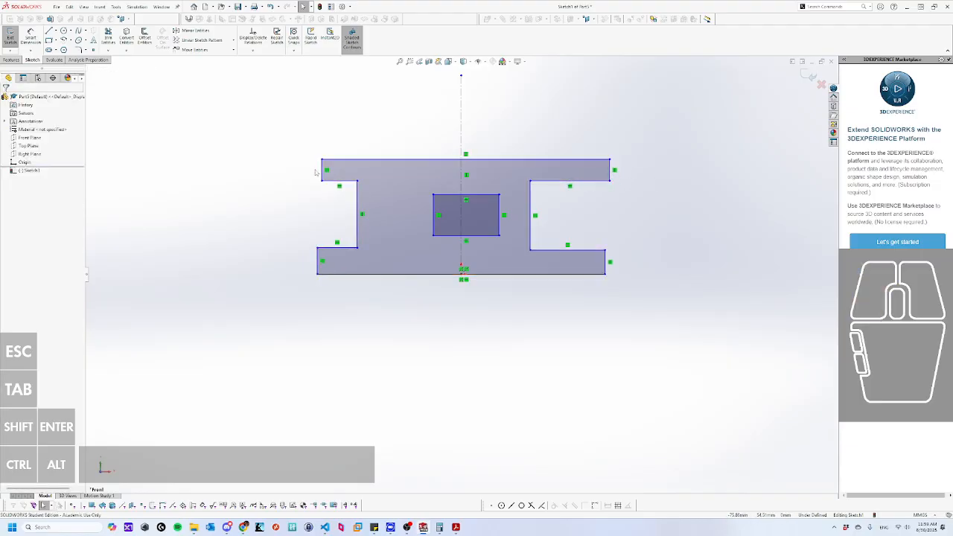
{"action": "left_click_drag", "start_coordinate": [322, 176], "coordinate": [342, 174]}
{"action": "left_click", "coordinate": [688, 224]}
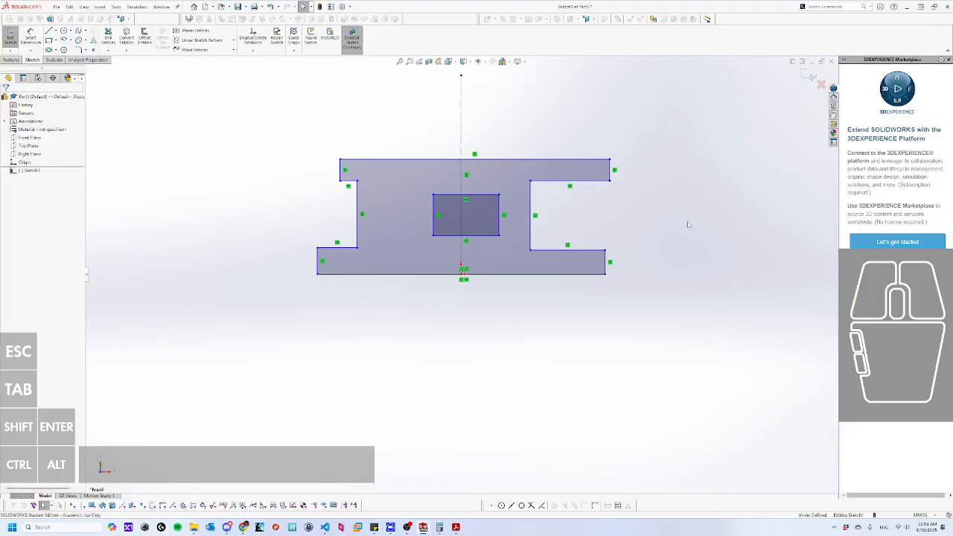
Make the right end edges of the upper and lower flanges collinear.
{"action": "left_click", "coordinate": [611, 173], "text": "ctrl"}
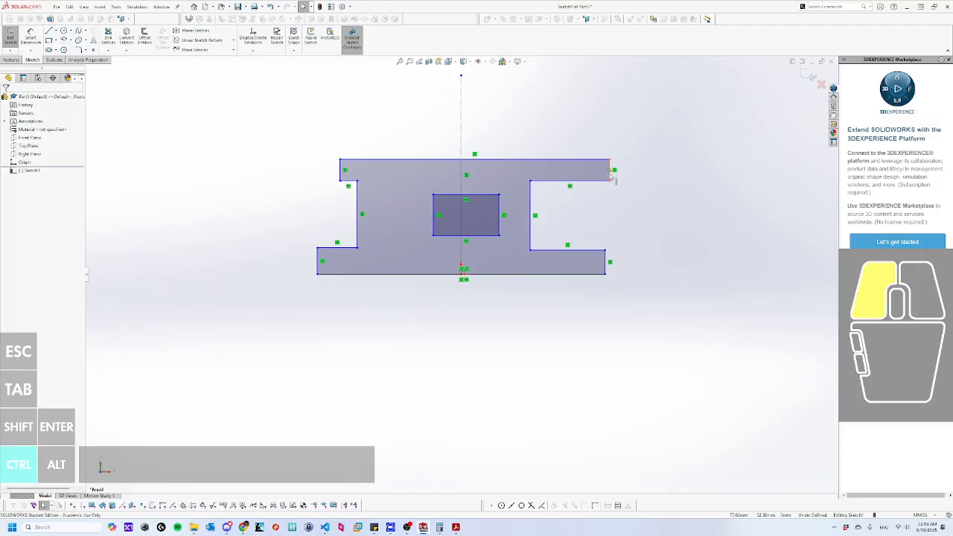
{"action": "left_click", "coordinate": [606, 271], "text": "ctrl"}
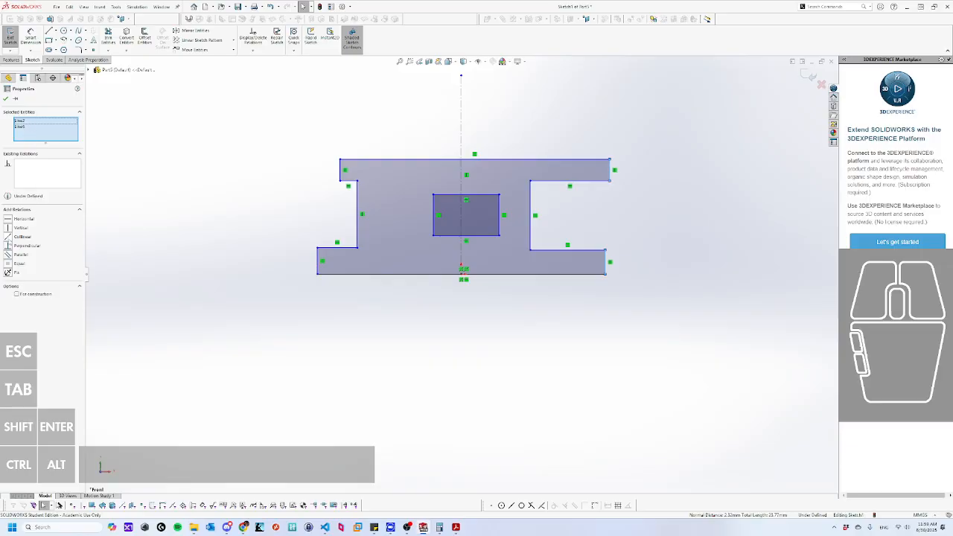
{"action": "left_click", "coordinate": [22, 236]}
{"action": "left_click", "coordinate": [253, 165]}
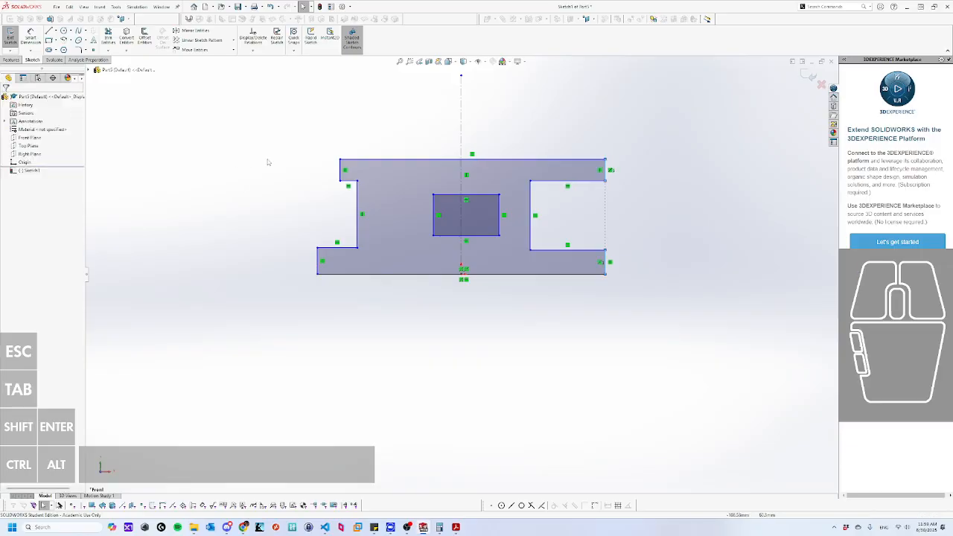
Make the left end edges of the upper and lower flanges collinear.
{"action": "left_click", "coordinate": [341, 171]}
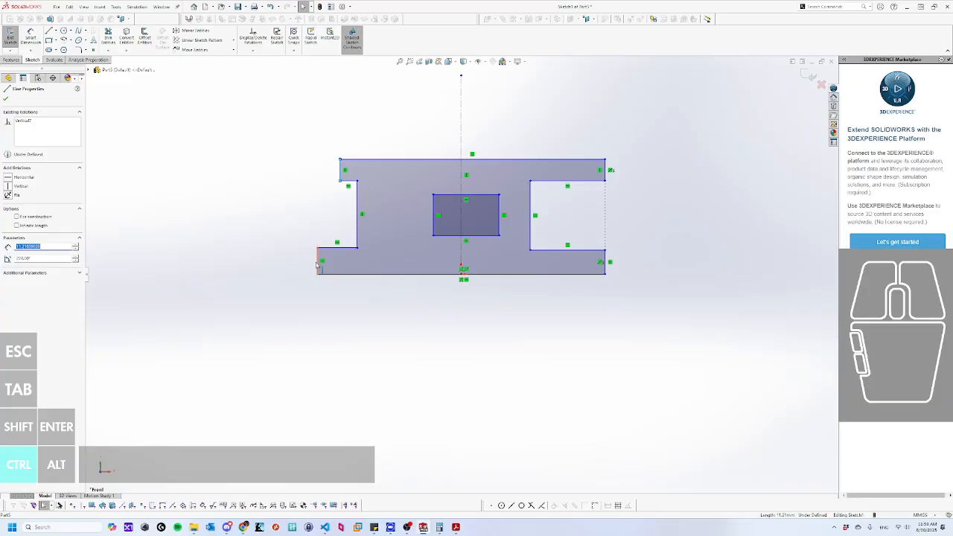
{"action": "left_click", "coordinate": [317, 264], "text": "ctrl"}
{"action": "left_click", "coordinate": [21, 236]}
{"action": "left_click", "coordinate": [194, 185]}
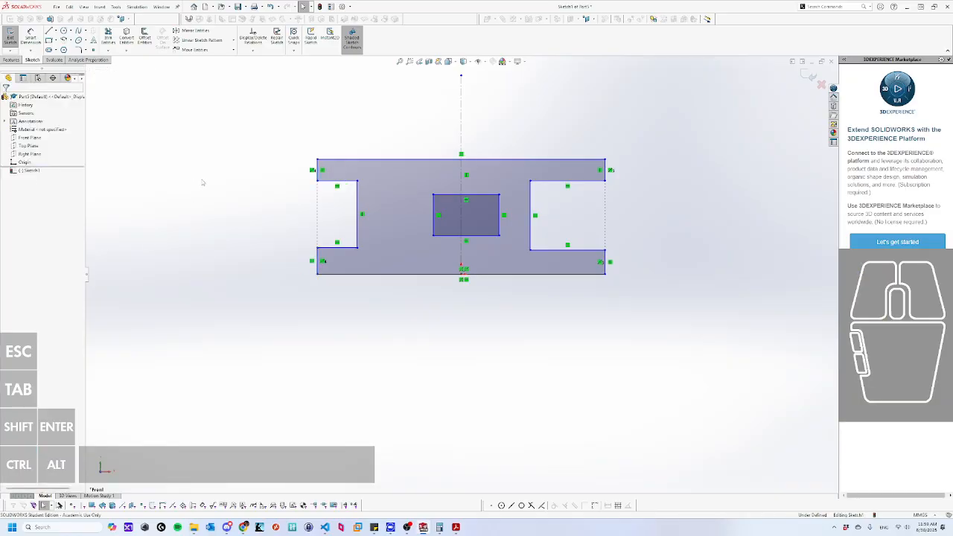
Lower the left notch's upper edge and make the upper edges of both side notches collinear.
{"action": "left_click_drag", "start_coordinate": [346, 181], "coordinate": [349, 188]}
{"action": "key", "text": "ctrl"}
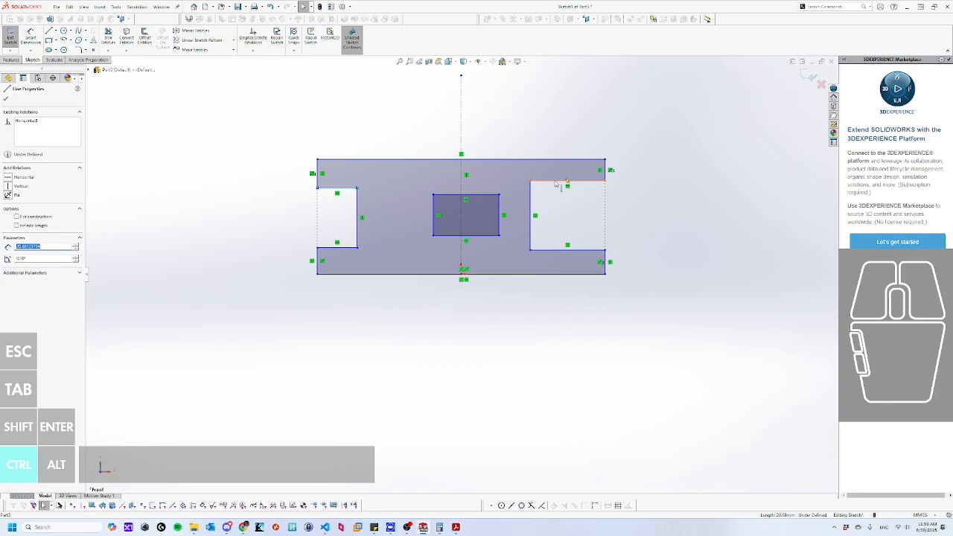
{"action": "left_click", "coordinate": [552, 185], "text": "ctrl"}
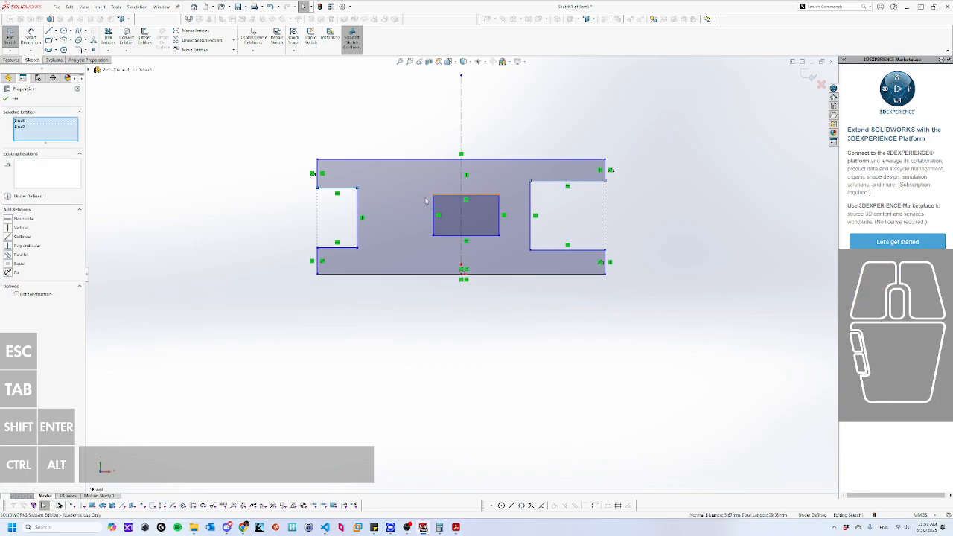
{"action": "left_click", "coordinate": [22, 237]}
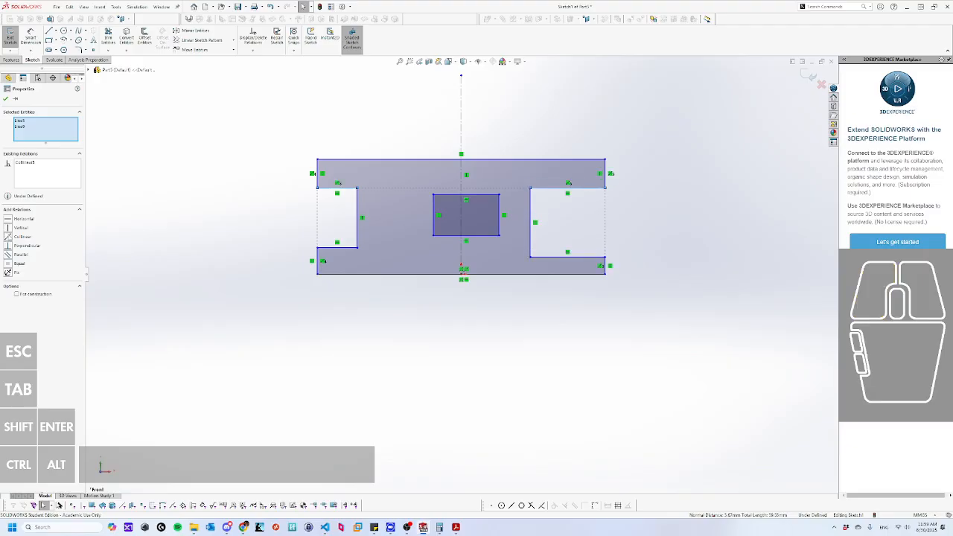
{"action": "left_click", "coordinate": [616, 227]}
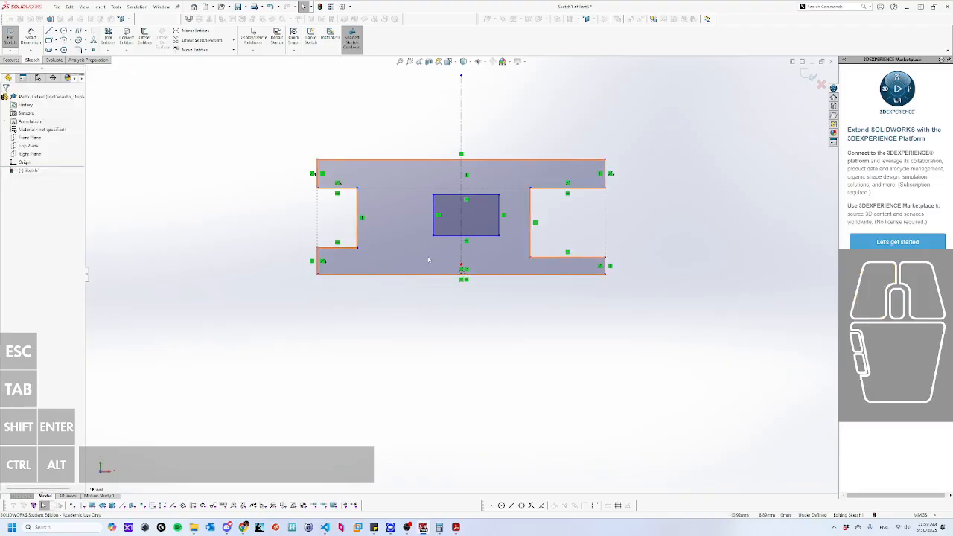
Make the lower edges of the left and right notches collinear.
{"action": "left_click", "coordinate": [342, 248]}
{"action": "left_click", "coordinate": [555, 256], "text": "ctrl"}
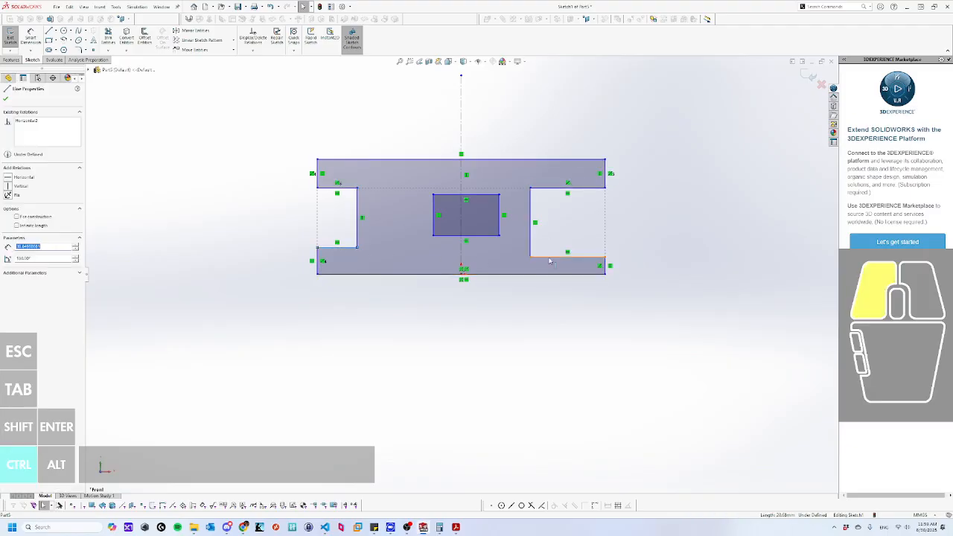
{"action": "left_click", "coordinate": [11, 237]}
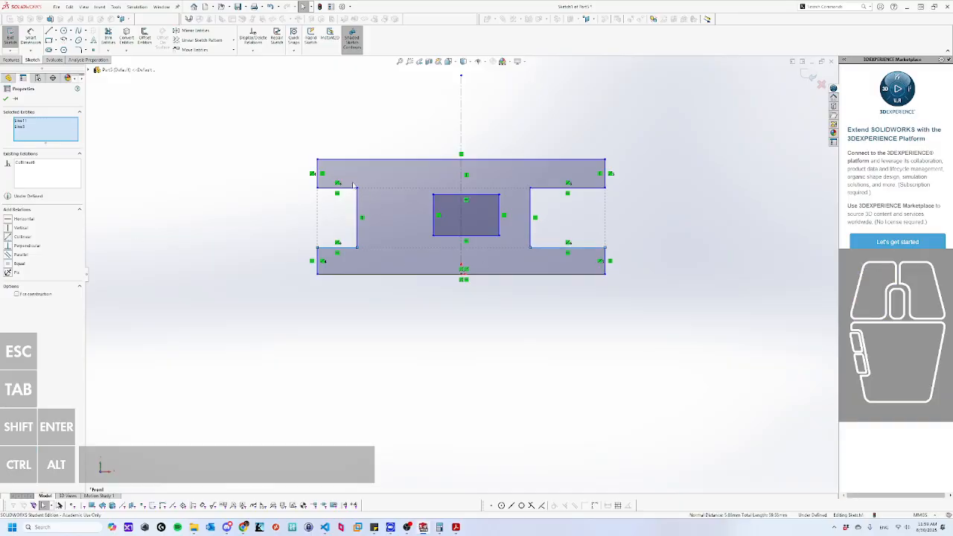
{"action": "left_click", "coordinate": [193, 155]}
Raise the profile's top edge and stretch its left end edge outward to widen both flanges.
{"action": "mouse_move", "coordinate": [508, 159]}
{"action": "left_mouse_down"}
{"action": "mouse_move", "coordinate": [516, 121]}
{"action": "mouse_move", "coordinate": [515, 146]}
{"action": "left_mouse_up"}
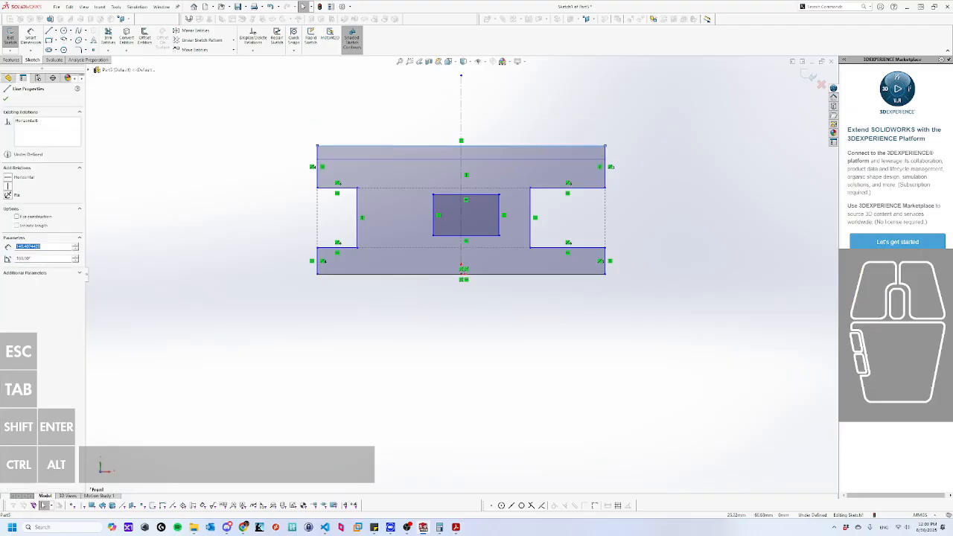
{"action": "left_click", "coordinate": [709, 205]}
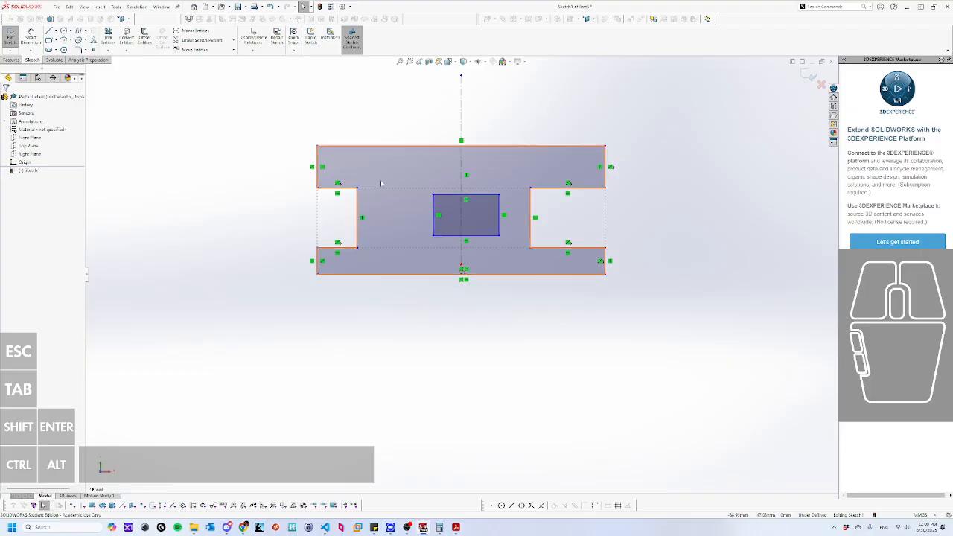
{"action": "key", "text": "ctrl"}
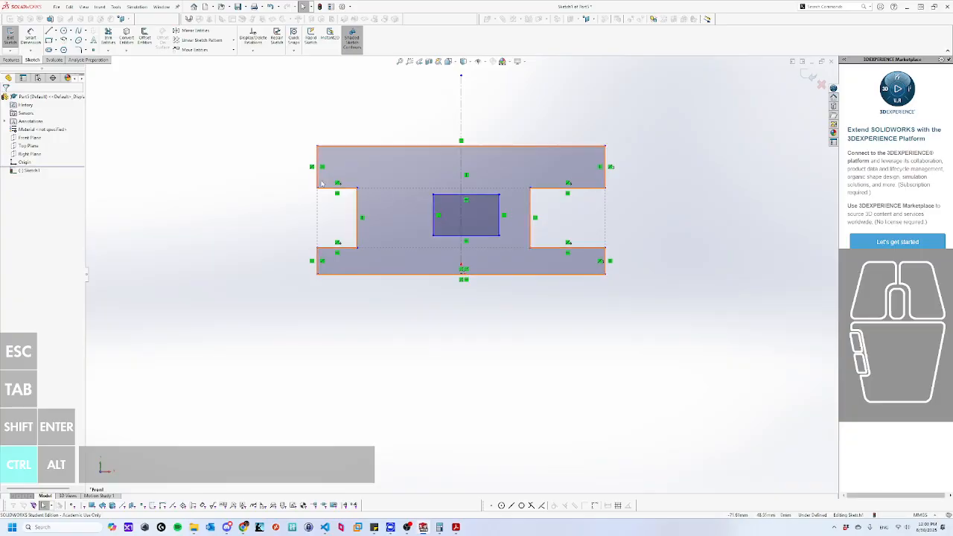
{"action": "mouse_move", "coordinate": [320, 181]}
{"action": "left_mouse_down"}
{"action": "mouse_move", "coordinate": [277, 184]}
{"action": "mouse_move", "coordinate": [357, 213]}
{"action": "mouse_move", "coordinate": [270, 196]}
{"action": "mouse_move", "coordinate": [362, 216]}
{"action": "mouse_move", "coordinate": [303, 209]}
{"action": "left_mouse_up"}
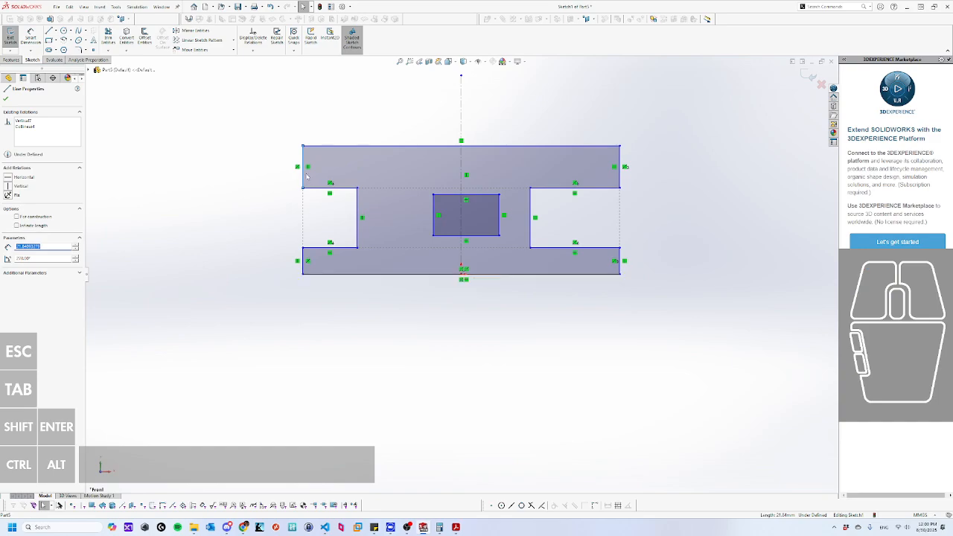
Make the inner rectangle's left and right edges symmetric about the vertical centerline, and narrow the rectangle.
{"action": "mouse_move", "coordinate": [437, 216]}
{"action": "left_mouse_down"}
{"action": "mouse_move", "coordinate": [390, 216]}
{"action": "mouse_move", "coordinate": [430, 216]}
{"action": "mouse_move", "coordinate": [421, 217]}
{"action": "left_mouse_up"}
{"action": "left_click", "coordinate": [425, 226]}
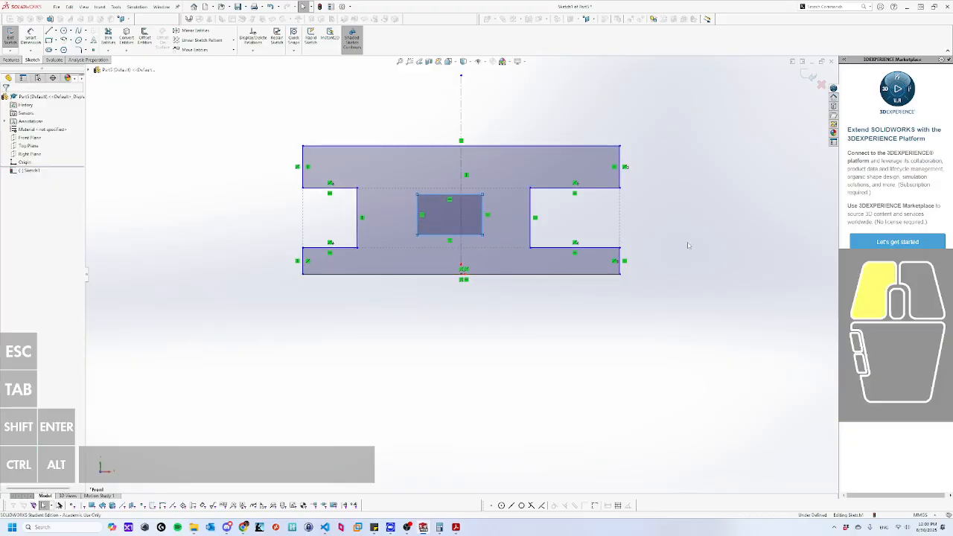
{"action": "left_click", "coordinate": [418, 220], "text": "ctrl"}
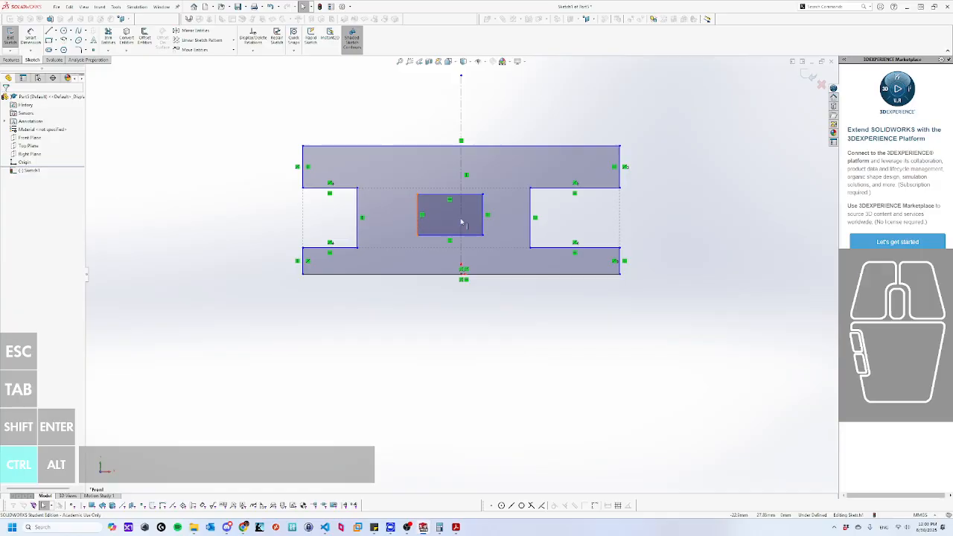
{"action": "left_click", "coordinate": [461, 220], "text": "ctrl"}
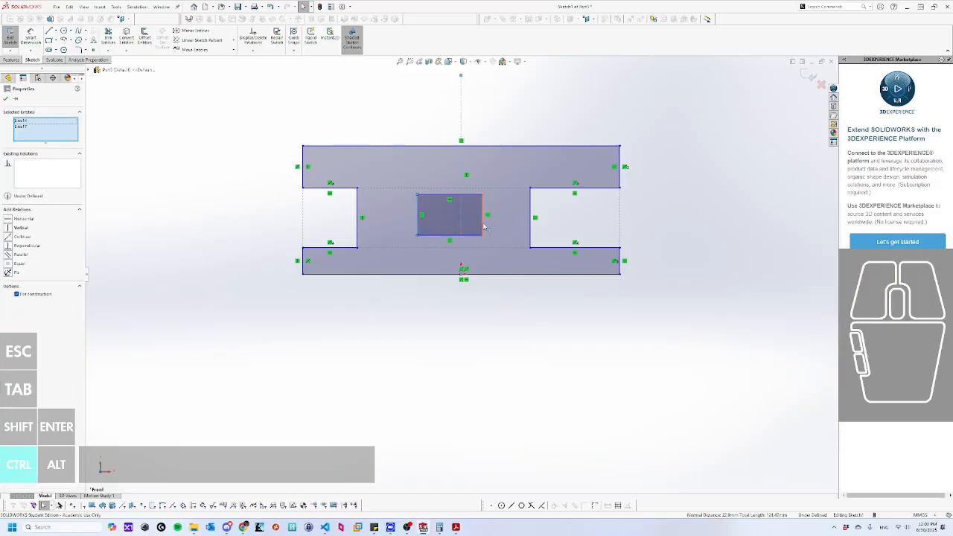
{"action": "left_click", "coordinate": [483, 217], "text": "ctrl"}
{"action": "left_click", "coordinate": [18, 263]}
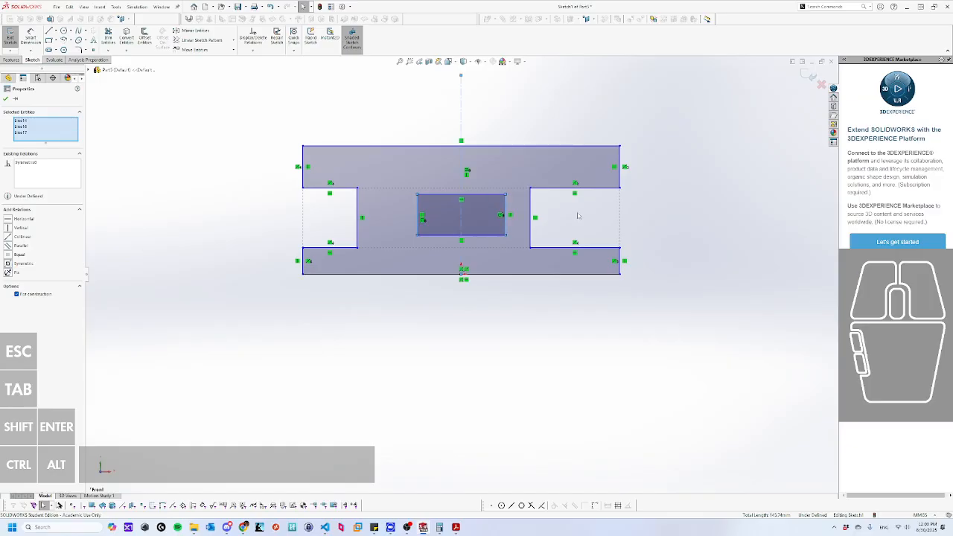
{"action": "key", "text": "Escape"}
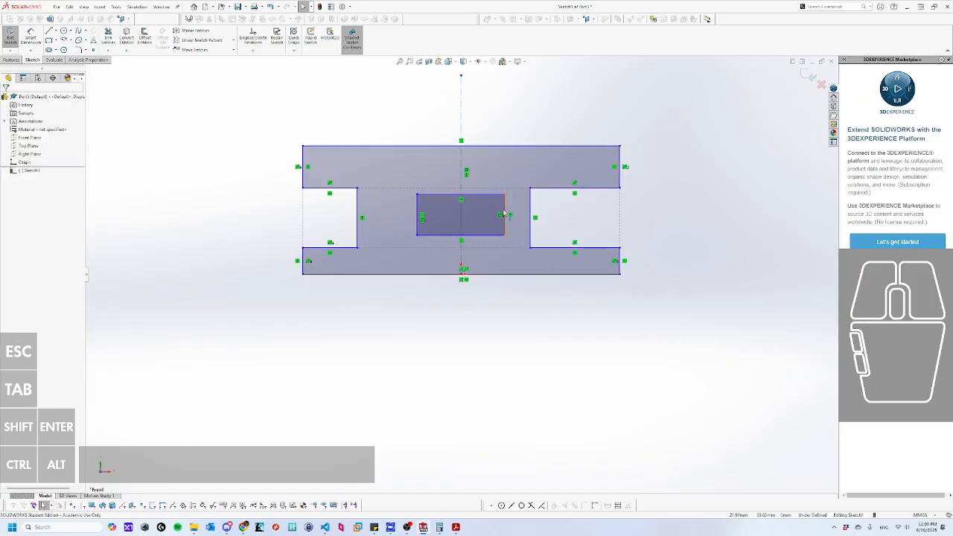
{"action": "left_click_drag", "start_coordinate": [505, 213], "coordinate": [495, 221]}
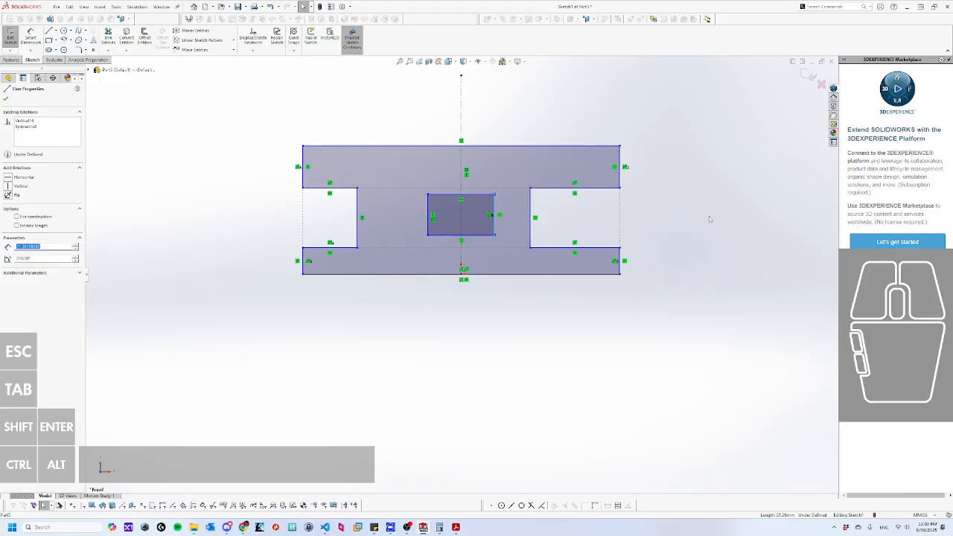
{"action": "key", "text": "Escape"}
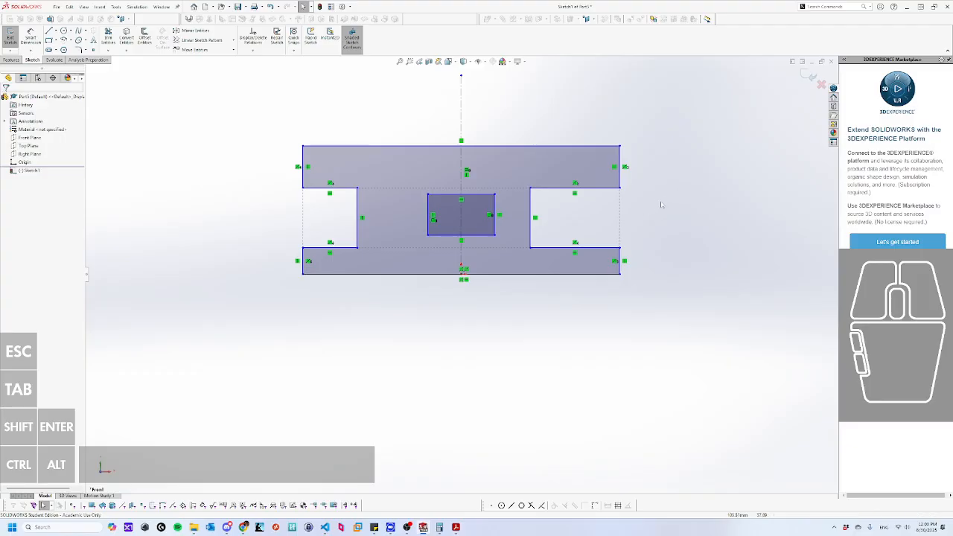
Dimension the profile's overall width along the top edge as 80 mm.
{"action": "right_click_drag", "start_coordinate": [668, 255], "coordinate": [671, 174]}
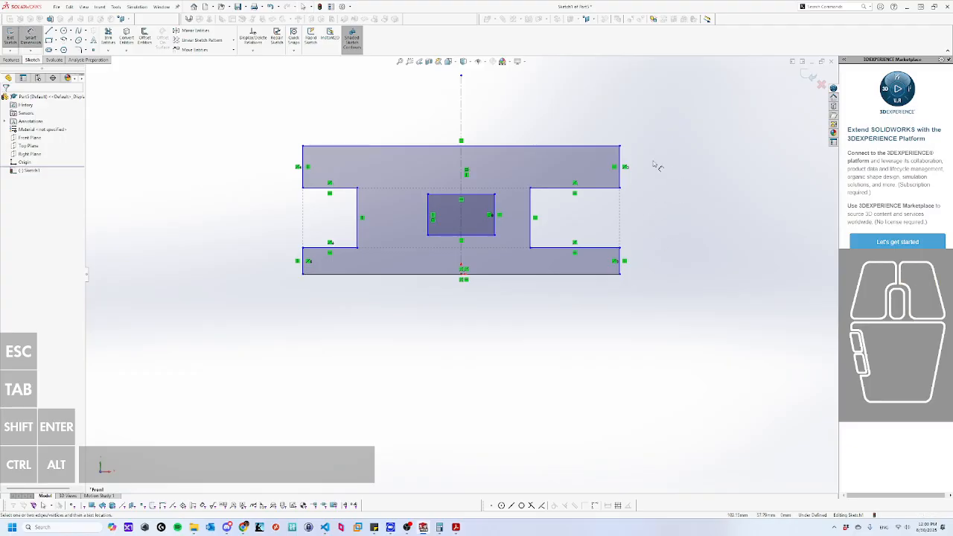
{"action": "left_click", "coordinate": [505, 146]}
{"action": "left_click", "coordinate": [491, 109]}
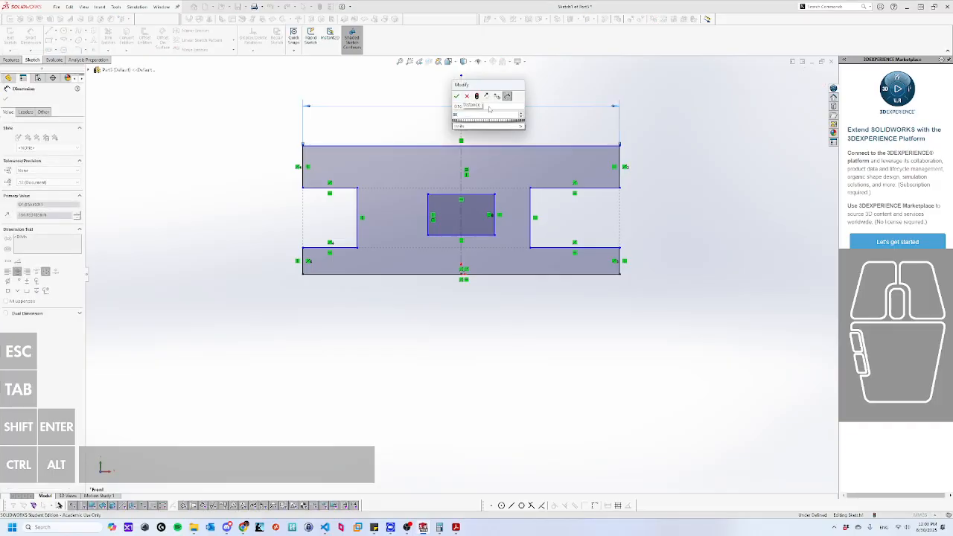
{"action": "key", "text": "Return"}
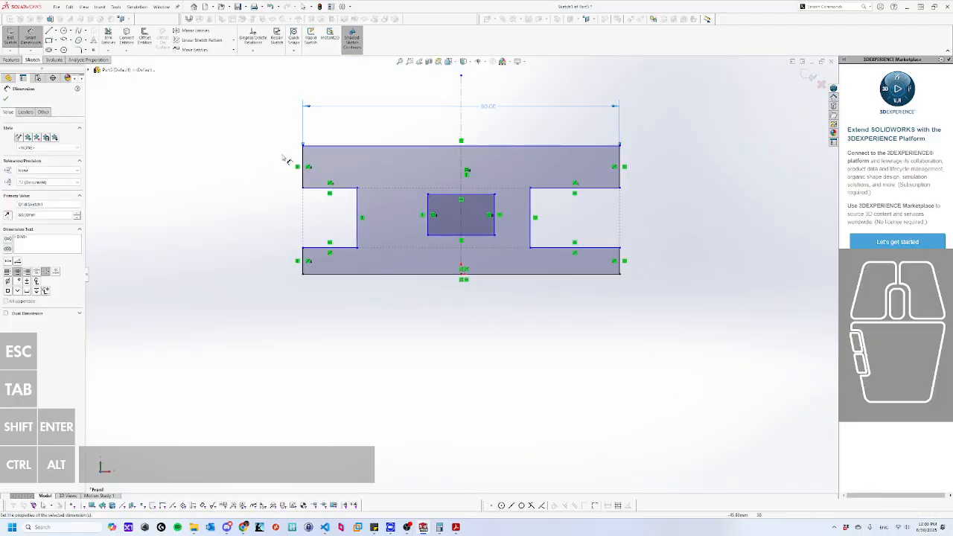
Dimension the distance between the left notch's inner vertical edge and the inner rectangle's left edge as 10 mm.
{"action": "right_click_drag", "start_coordinate": [236, 308], "coordinate": [242, 268]}
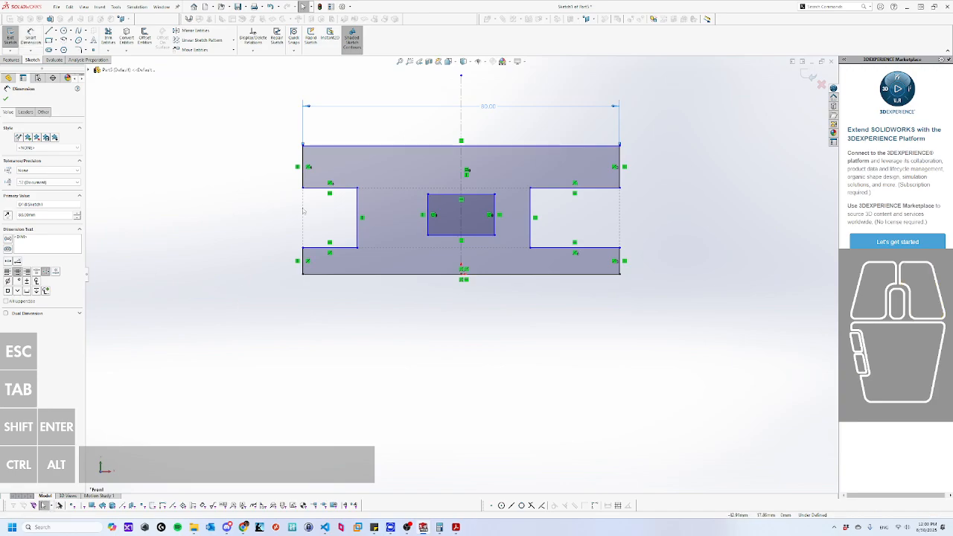
{"action": "left_click", "coordinate": [355, 210]}
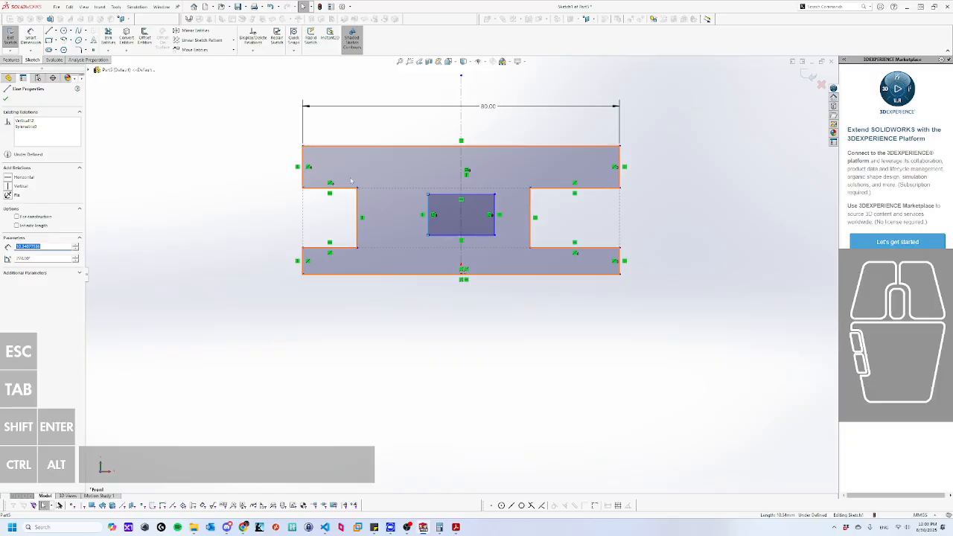
{"action": "left_click", "coordinate": [222, 216]}
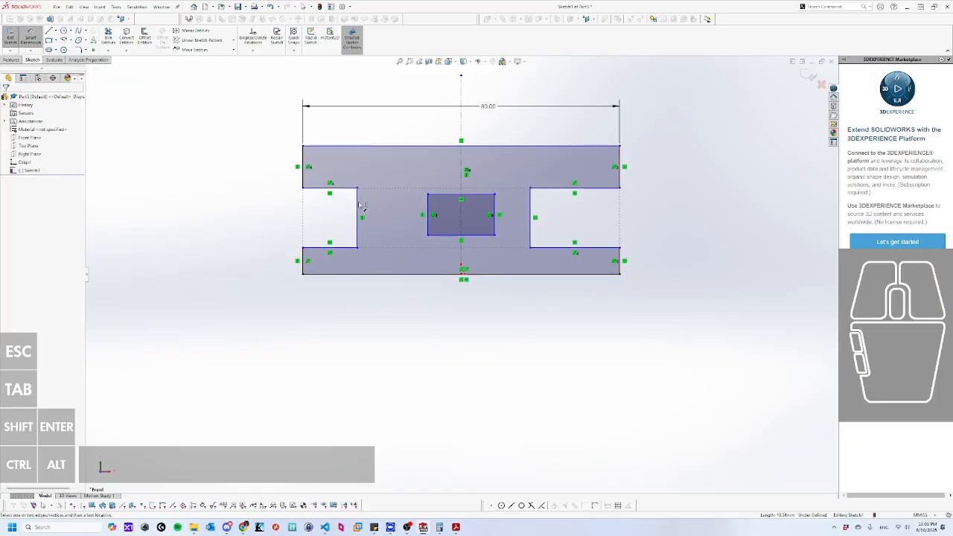
{"action": "left_click_drag", "start_coordinate": [363, 208], "coordinate": [431, 209]}
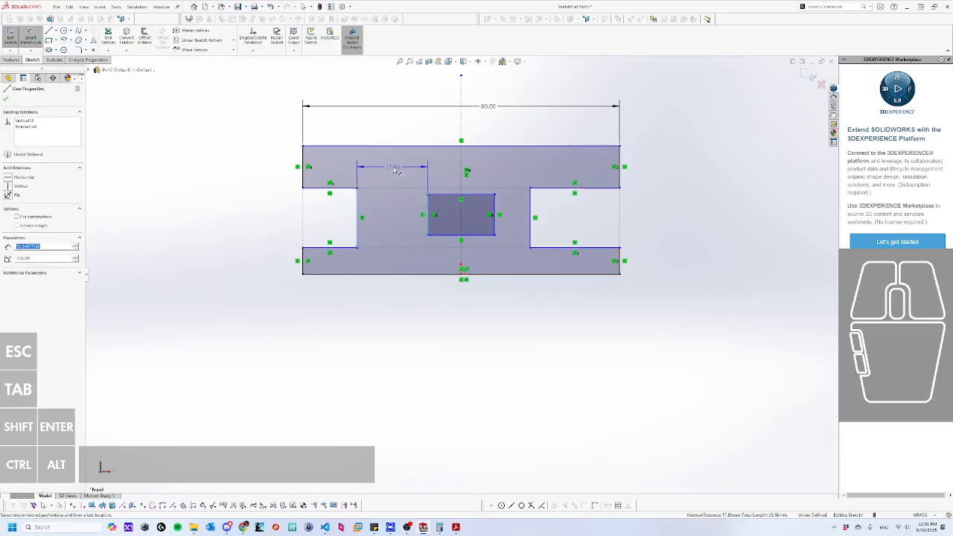
{"action": "double_click", "coordinate": [393, 167]}
{"action": "type", "text": "10"}
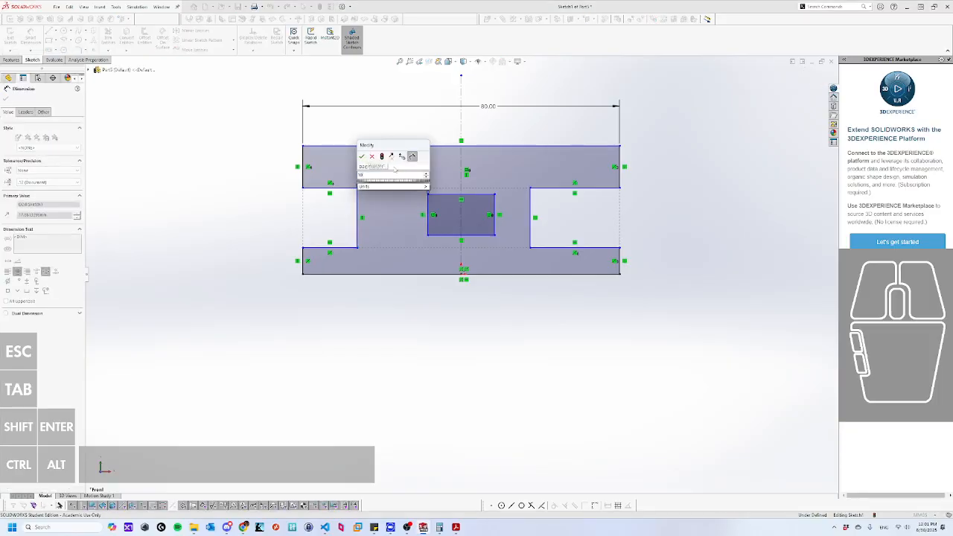
{"action": "key", "text": "Return"}
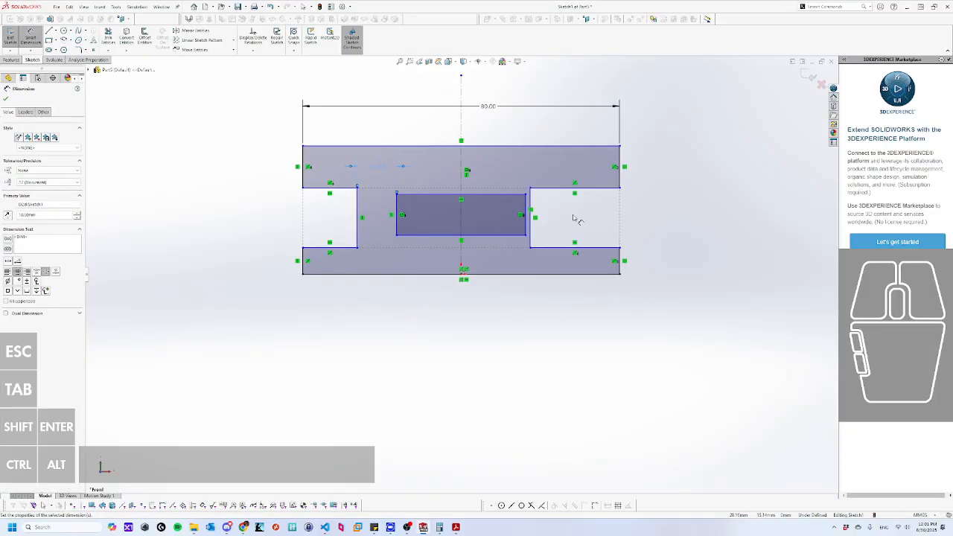
{"action": "left_click", "coordinate": [560, 222]}
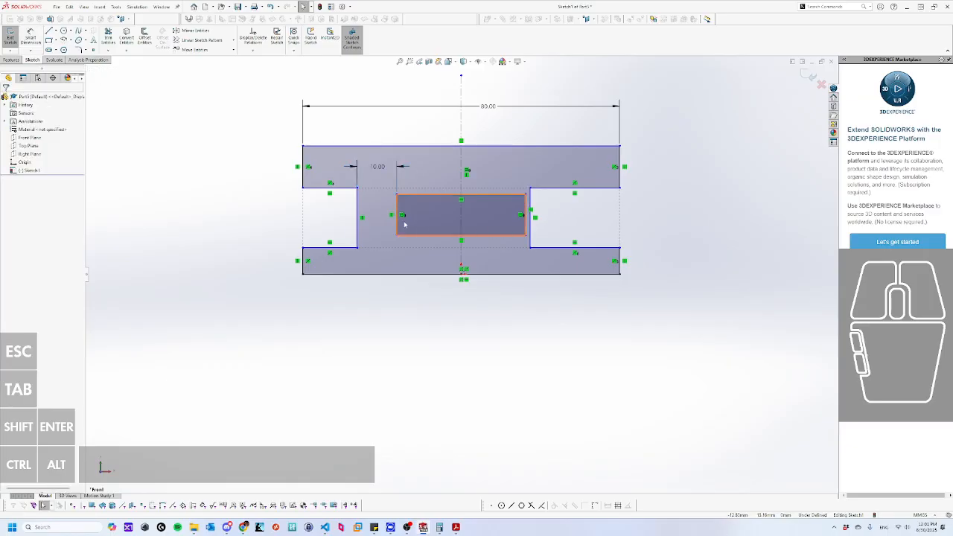
Dimension the inner rectangle's width along its top edge as 30 mm.
{"action": "right_click_drag", "start_coordinate": [397, 364], "coordinate": [399, 331]}
{"action": "left_click", "coordinate": [427, 197]}
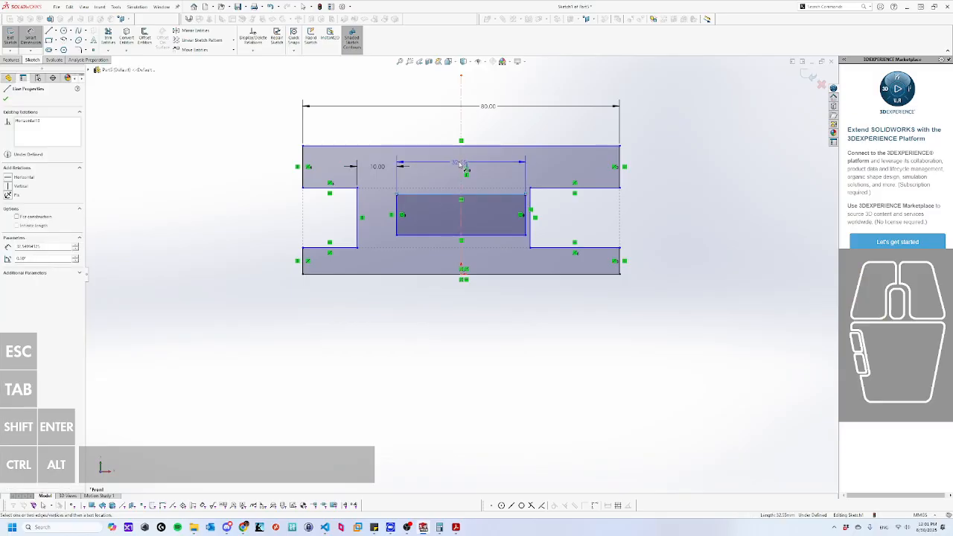
{"action": "left_click", "coordinate": [454, 167]}
{"action": "type", "text": "2.54941125mm"}
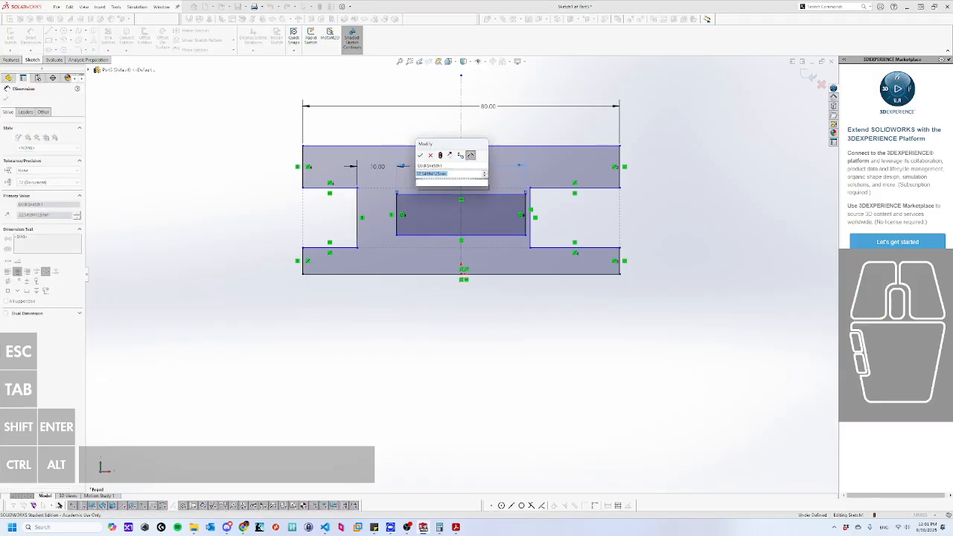
{"action": "type", "text": "0"}
{"action": "key", "text": "Return"}
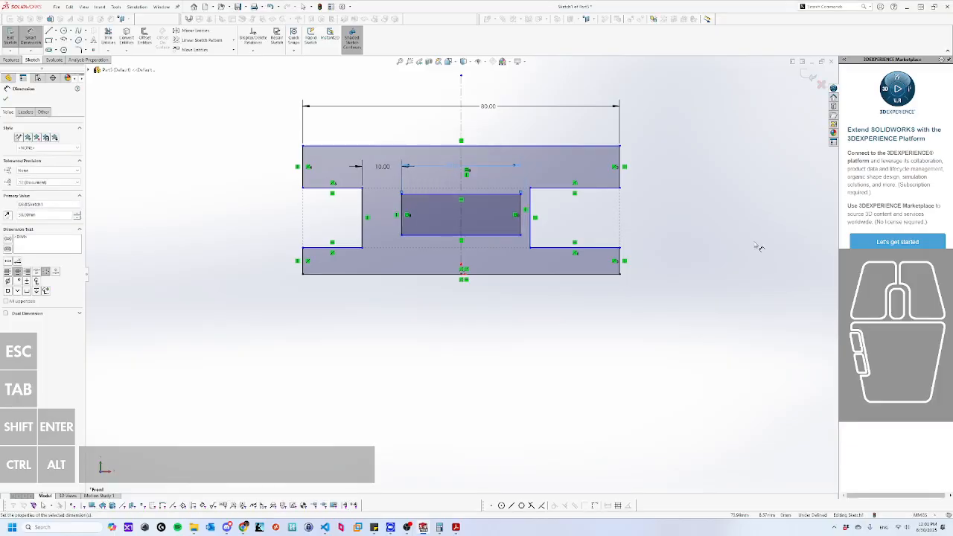
Dimension the inner rectangle's height as 20 mm and move it up until its bottom edge is level with the notches' lower edges.
{"action": "left_click", "coordinate": [401, 223]}
{"action": "left_click", "coordinate": [275, 221]}
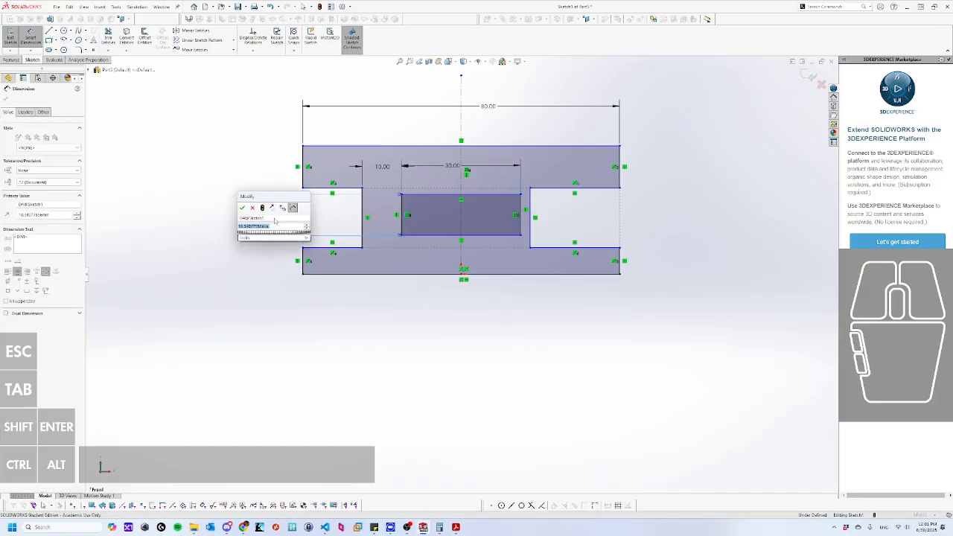
{"action": "type", "text": "20"}
{"action": "key", "text": "Return"}
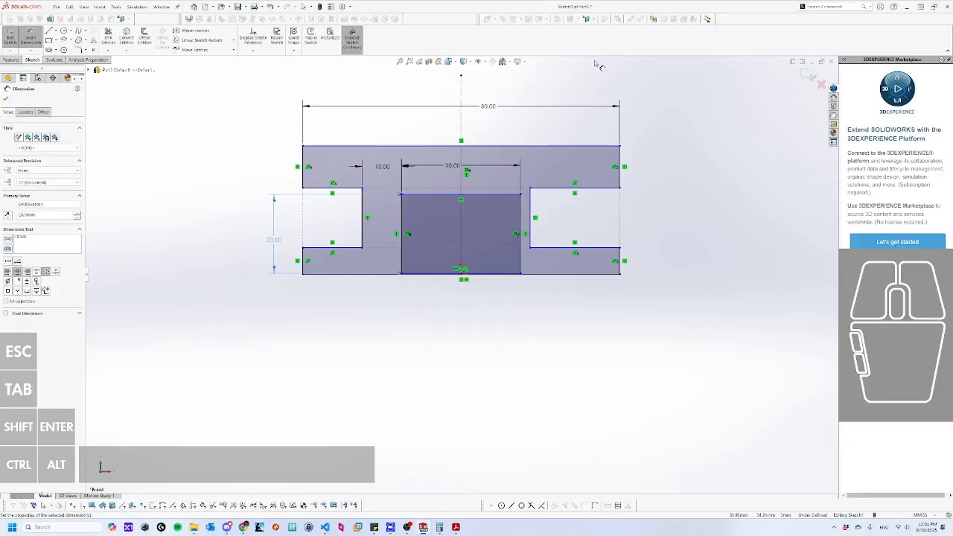
{"action": "key", "text": "Escape"}
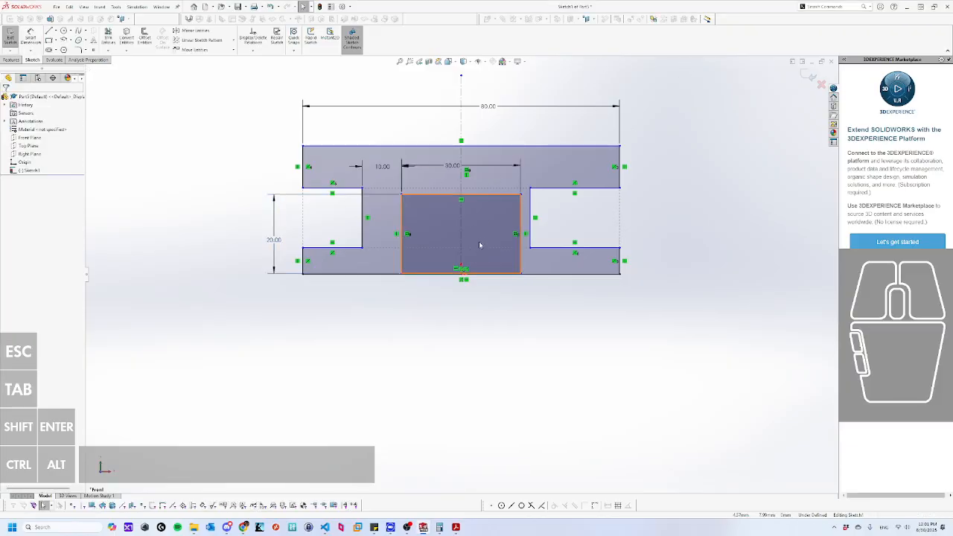
{"action": "left_click_drag", "start_coordinate": [478, 245], "coordinate": [478, 219]}
{"action": "left_click", "coordinate": [697, 227]}
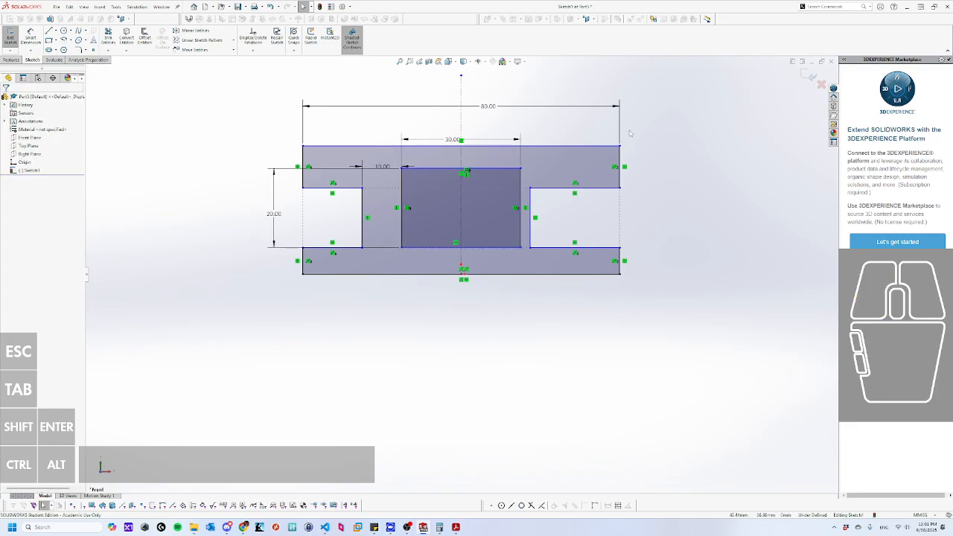
Dimension the distance between the profile's top edge and the right notch's upper edge as 10 mm.
{"action": "right_click_drag", "start_coordinate": [676, 350], "coordinate": [711, 350]}
{"action": "left_click", "coordinate": [562, 186]}
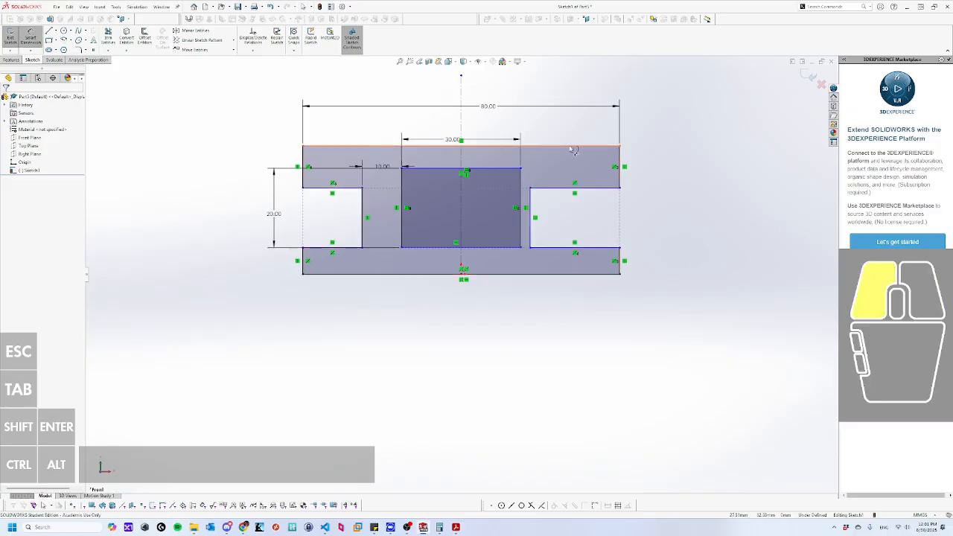
{"action": "left_click", "coordinate": [562, 188]}
{"action": "left_click", "coordinate": [686, 168]}
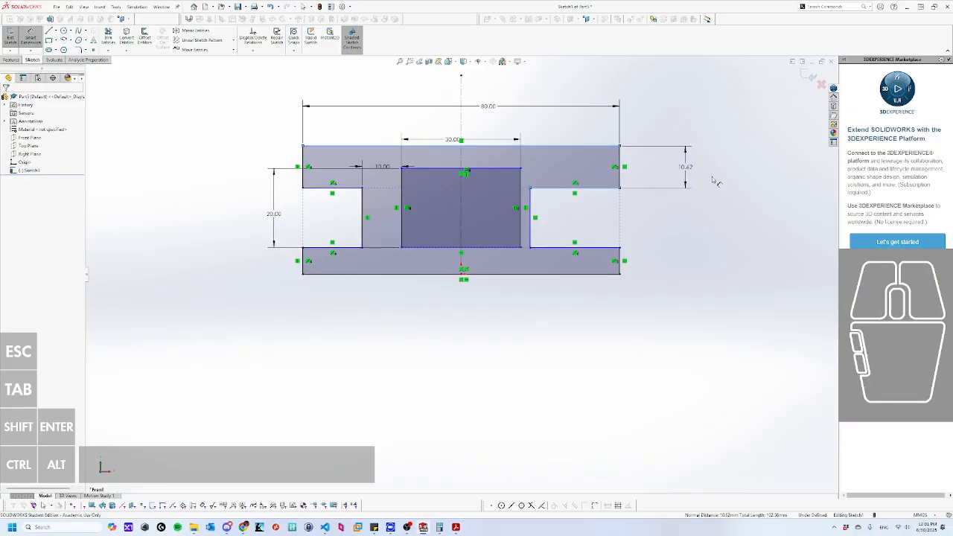
{"action": "type", "text": "10"}
{"action": "key", "text": "Return"}
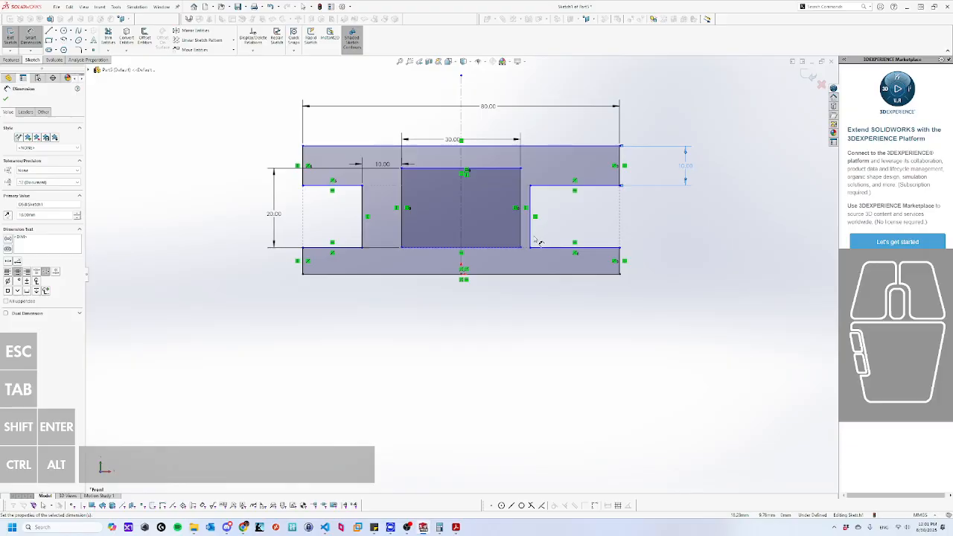
Dimension the right notch's height as 30 mm and move the notches' lower edges and the inner rectangle up within the profile.
{"action": "left_click", "coordinate": [532, 239]}
{"action": "left_click", "coordinate": [679, 233]}
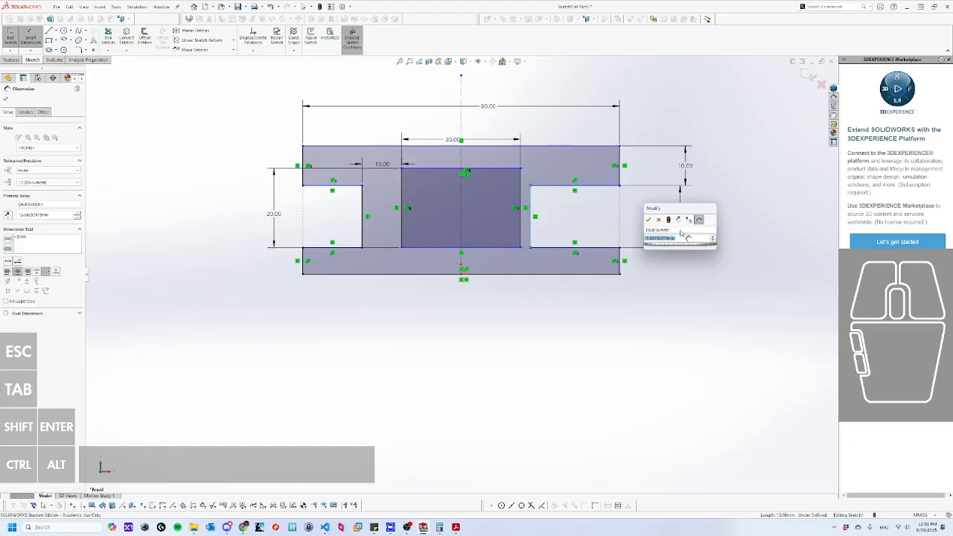
{"action": "key", "text": "Return"}
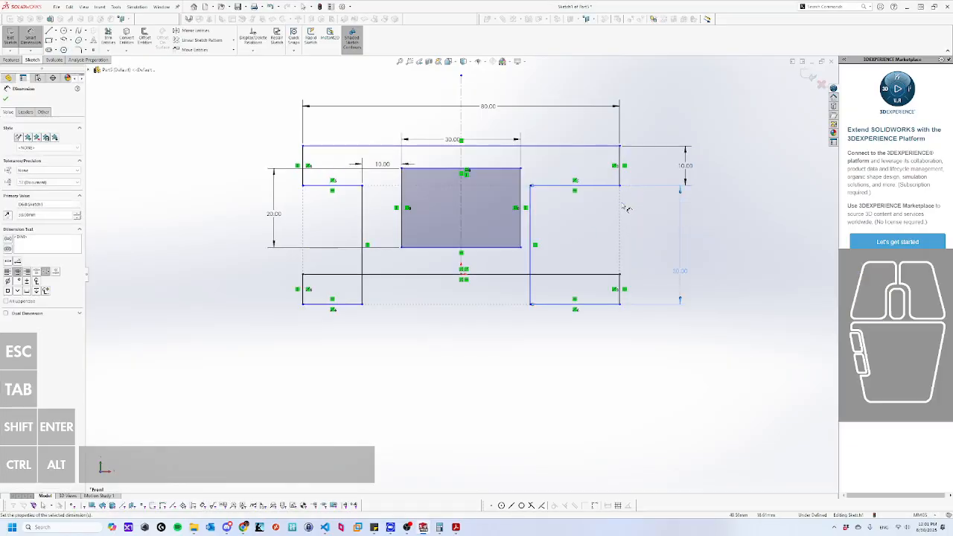
{"action": "key", "text": "Escape"}
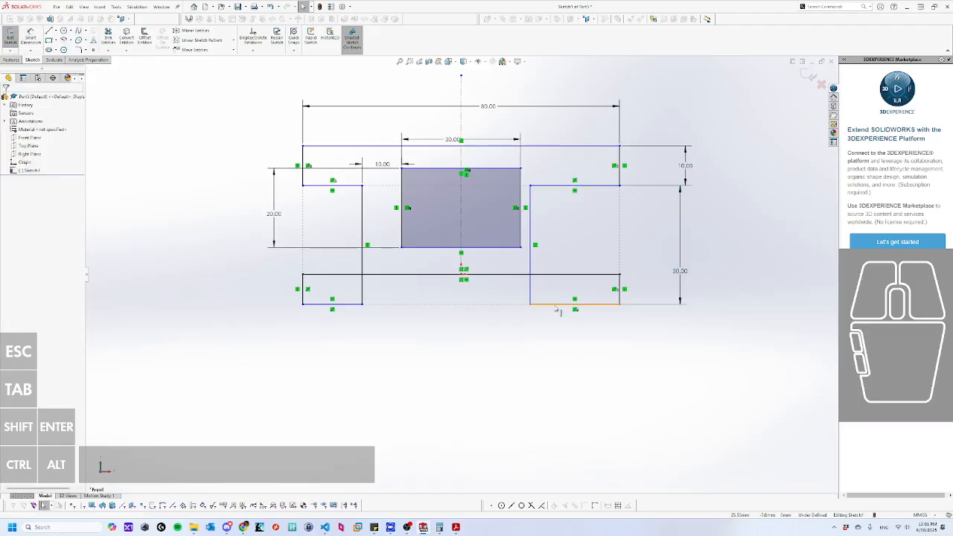
{"action": "mouse_move", "coordinate": [574, 304]}
{"action": "left_mouse_down"}
{"action": "mouse_move", "coordinate": [559, 291]}
{"action": "mouse_move", "coordinate": [558, 241]}
{"action": "left_mouse_up"}
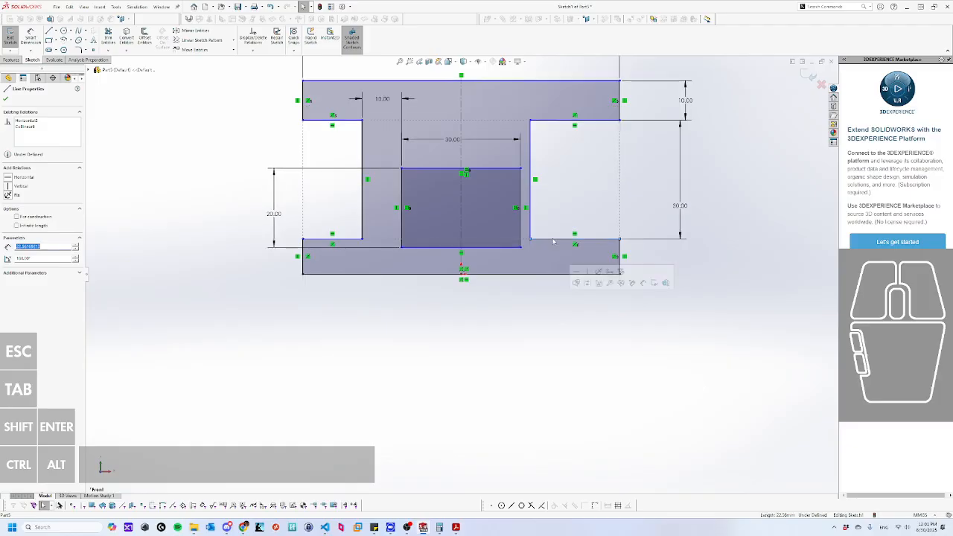
{"action": "mouse_move", "coordinate": [438, 231]}
{"action": "left_mouse_down"}
{"action": "mouse_move", "coordinate": [432, 196]}
{"action": "mouse_move", "coordinate": [419, 199]}
{"action": "left_mouse_up"}
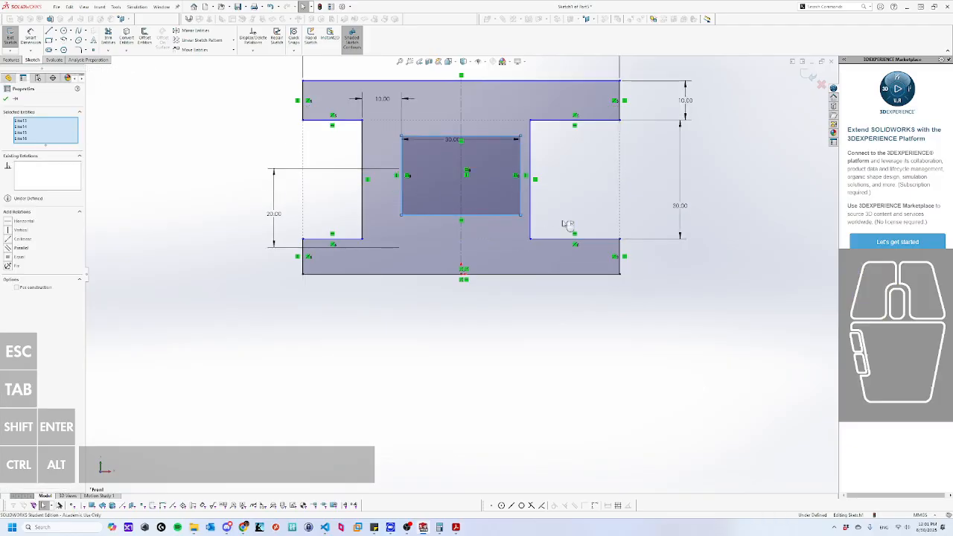
Move the right notch's inner vertical edge outward and make both notches' inner edges symmetric about the vertical centerline.
{"action": "left_click", "coordinate": [532, 228]}
{"action": "left_click_drag", "start_coordinate": [533, 229], "coordinate": [583, 229]}
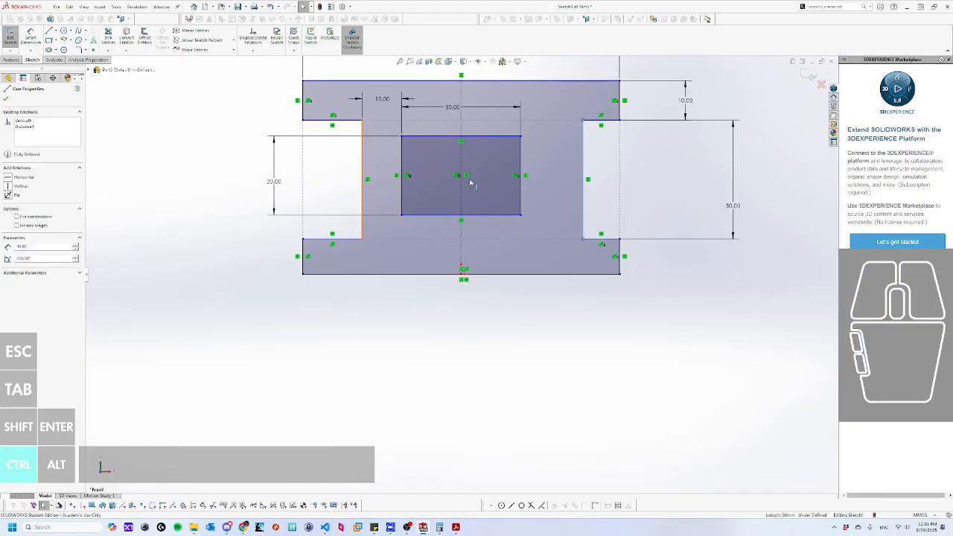
{"action": "left_click", "coordinate": [364, 202], "text": "ctrl"}
{"action": "left_click", "coordinate": [462, 202], "text": "ctrl"}
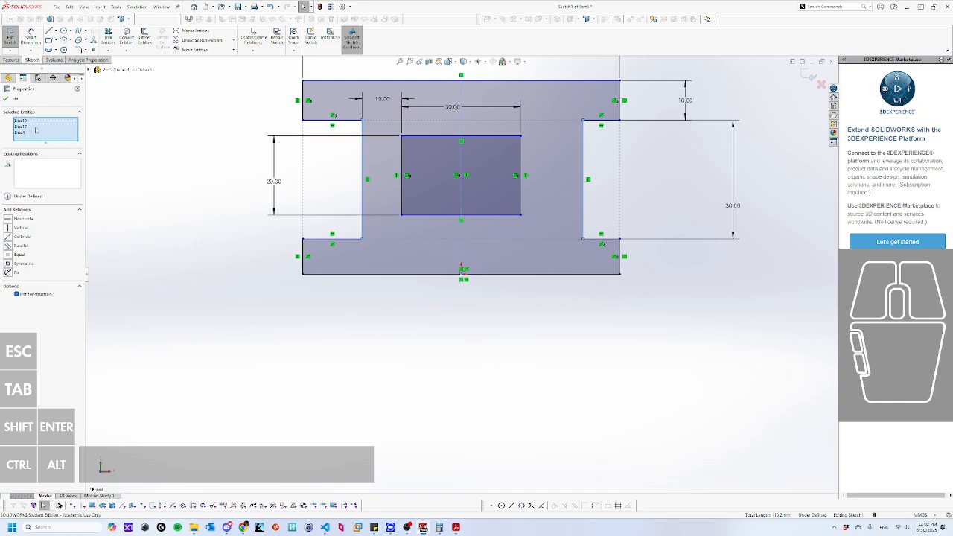
{"action": "left_click", "coordinate": [9, 263]}
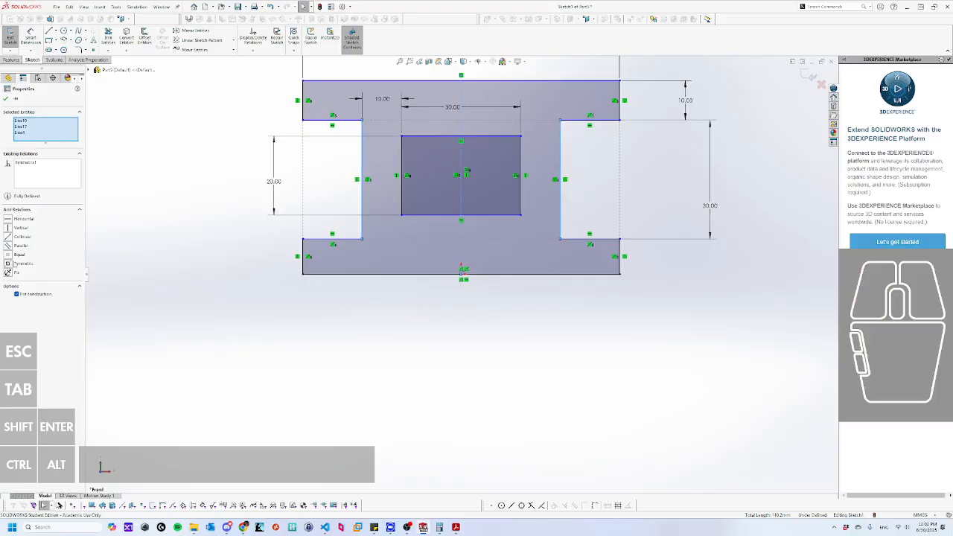
{"action": "left_click", "coordinate": [760, 249]}
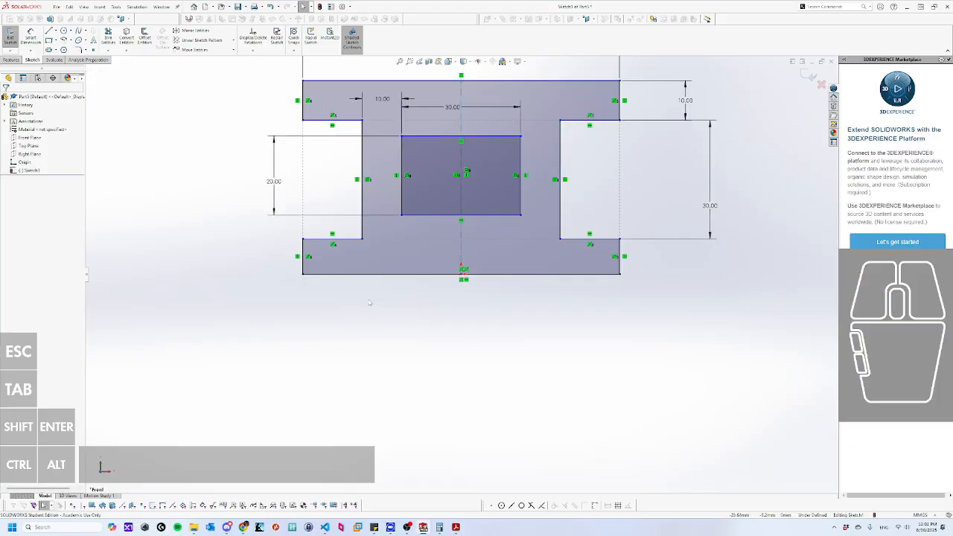
Dimension the distance between the inner rectangle's bottom edge and the profile's bottom edge as 15 mm.
{"action": "right_click_drag", "start_coordinate": [181, 198], "coordinate": [227, 190]}
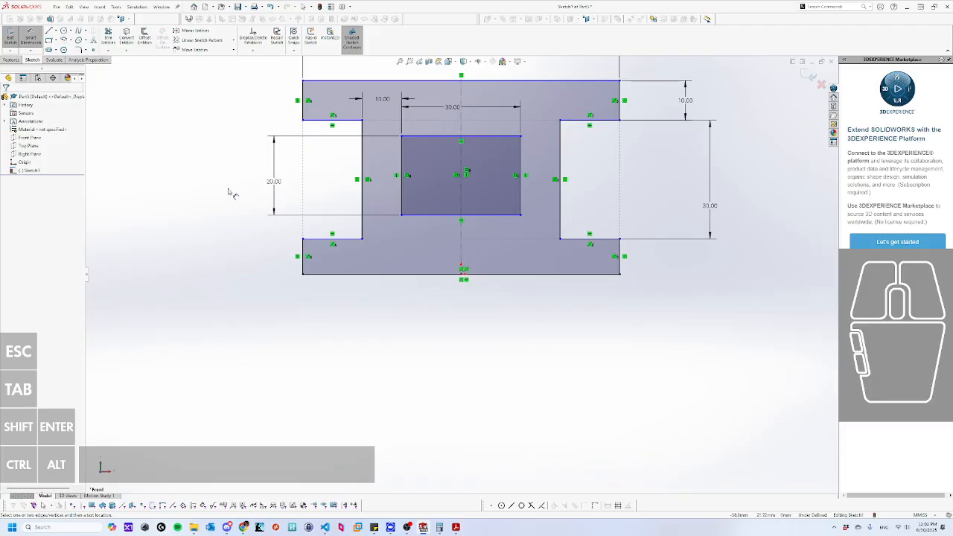
{"action": "key", "text": "Escape"}
{"action": "left_click_drag", "start_coordinate": [437, 215], "coordinate": [401, 221]}
{"action": "left_click", "coordinate": [364, 325]}
{"action": "right_click_drag", "start_coordinate": [336, 388], "coordinate": [366, 313]}
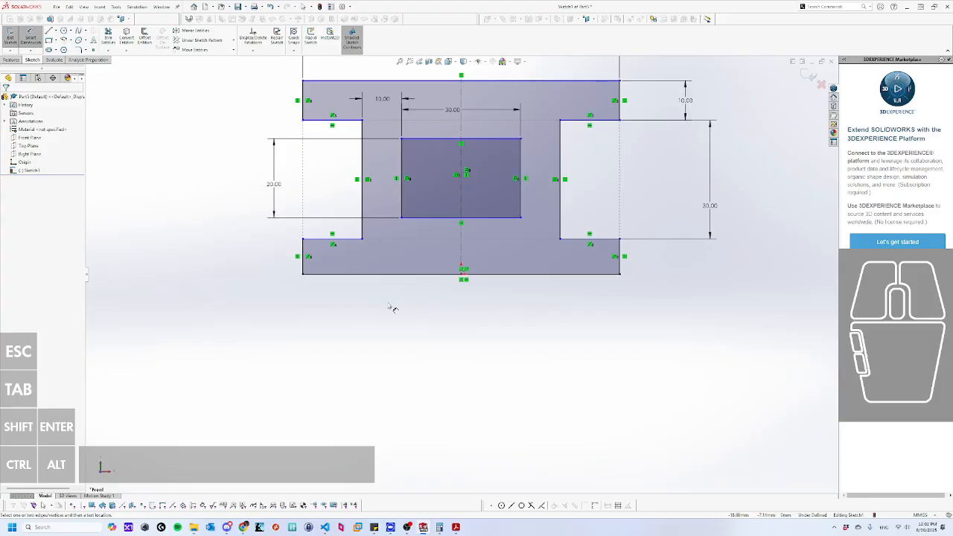
{"action": "left_click", "coordinate": [465, 274]}
{"action": "left_click", "coordinate": [428, 218]}
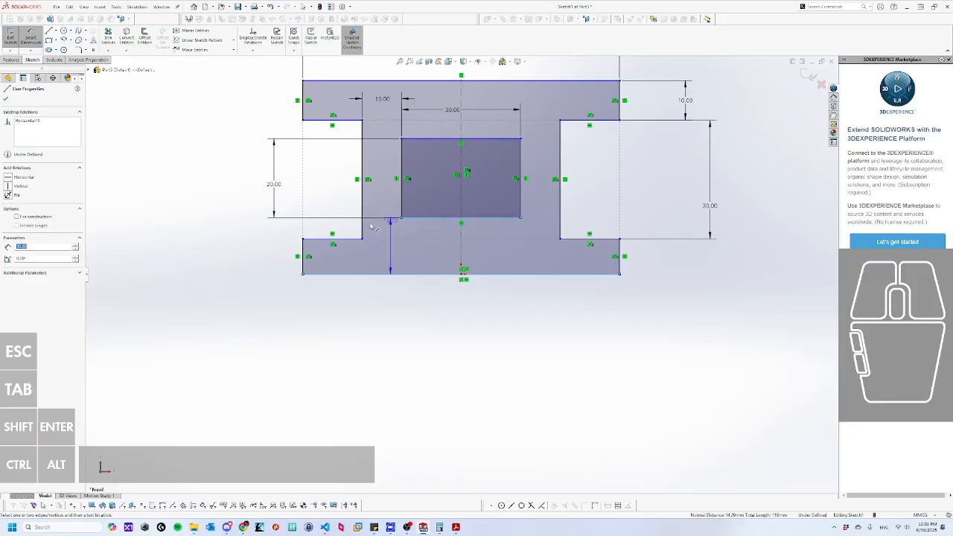
{"action": "left_click", "coordinate": [271, 251]}
{"action": "type", "text": "15"}
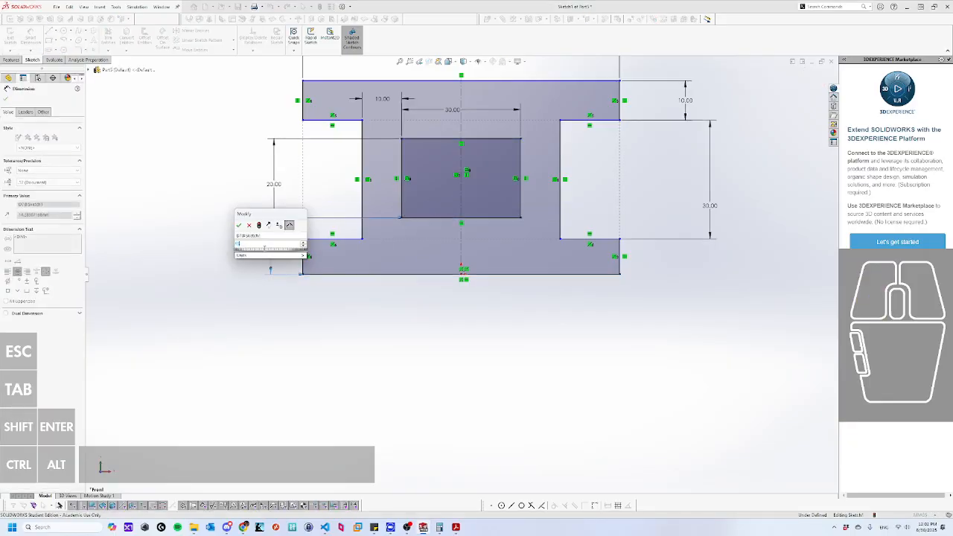
{"action": "key", "text": "Return"}
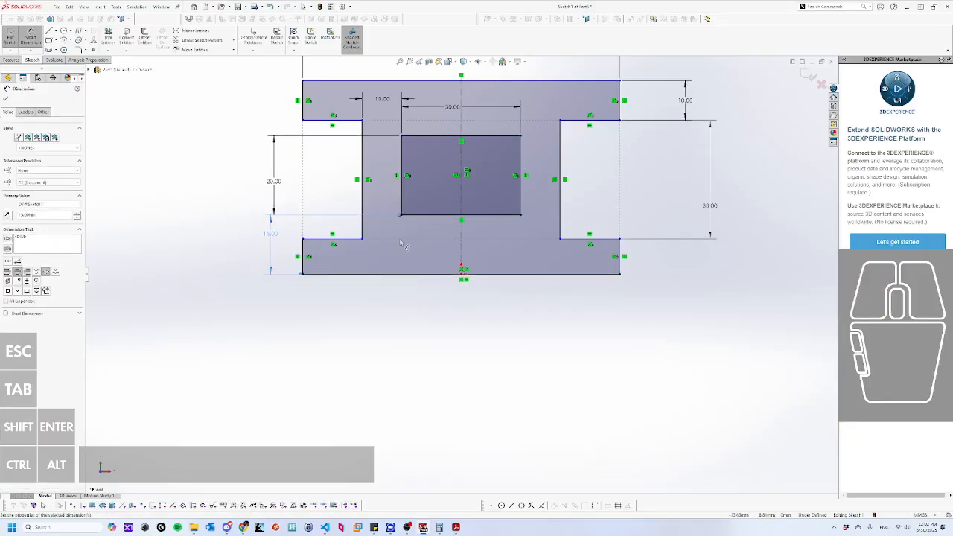
Dimension the distance between the right notch's lower edge and the profile's bottom edge as 10 mm.
{"action": "left_click", "coordinate": [335, 240]}
{"action": "key", "text": "Escape"}
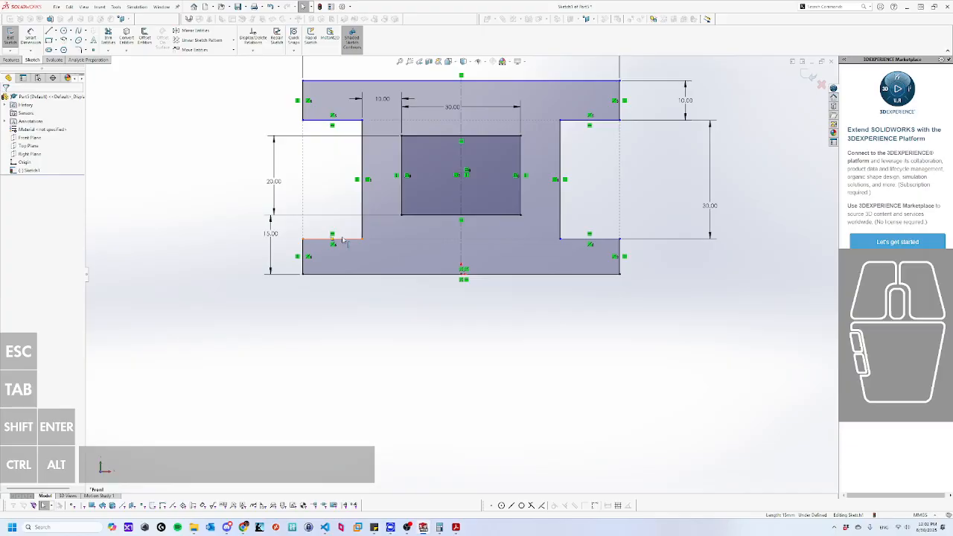
{"action": "scroll", "coordinate": [404, 223], "scroll_direction": "up", "scroll_amount": 3}
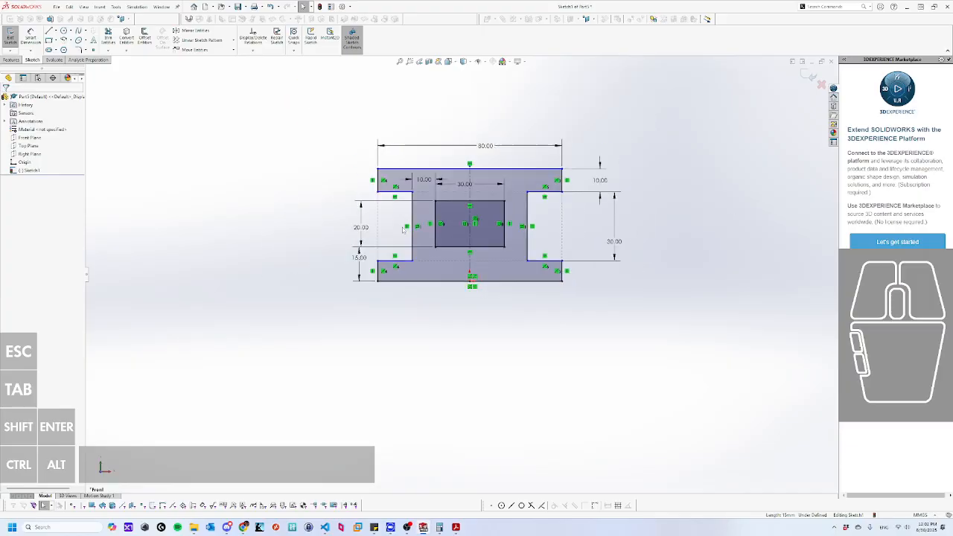
{"action": "scroll", "coordinate": [575, 193], "scroll_direction": "down", "scroll_amount": 1}
{"action": "right_click_drag", "start_coordinate": [633, 389], "coordinate": [639, 348]}
{"action": "left_click", "coordinate": [528, 291]}
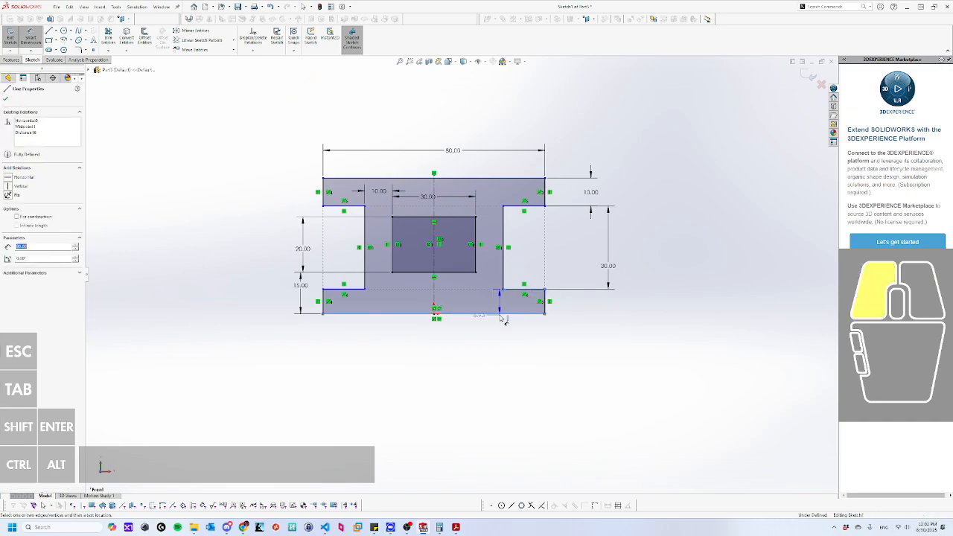
{"action": "left_click", "coordinate": [502, 313]}
{"action": "left_click", "coordinate": [615, 312]}
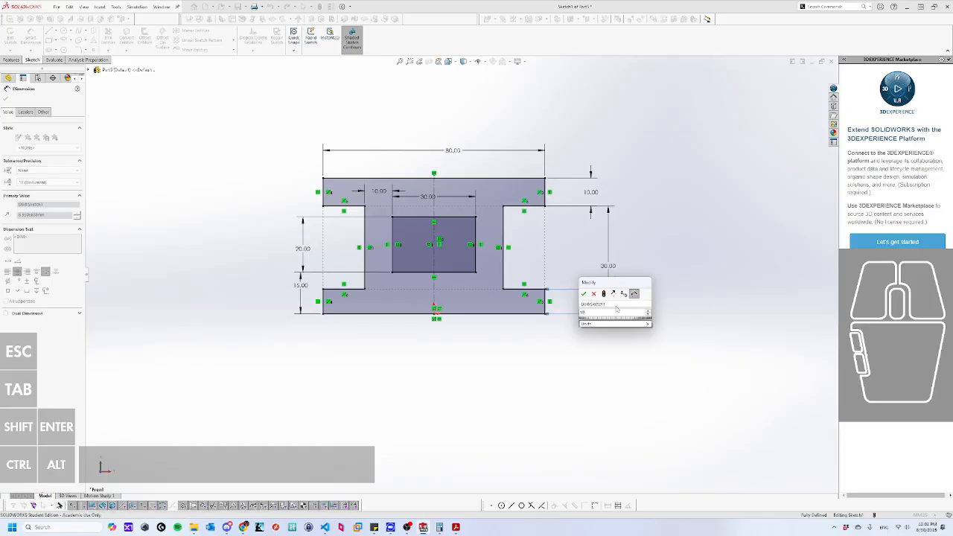
{"action": "type", "text": "10"}
{"action": "key", "text": "Return"}
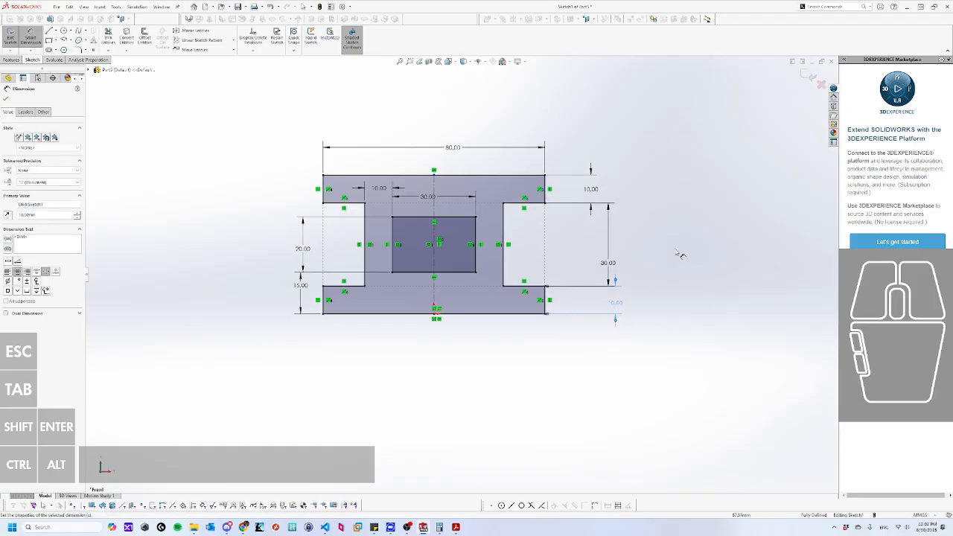
Save the part in the Week 1 folder as Sketch 2.SLDPRT.
{"action": "key", "text": "ctrl"}
{"action": "key", "text": "ctrl+s"}
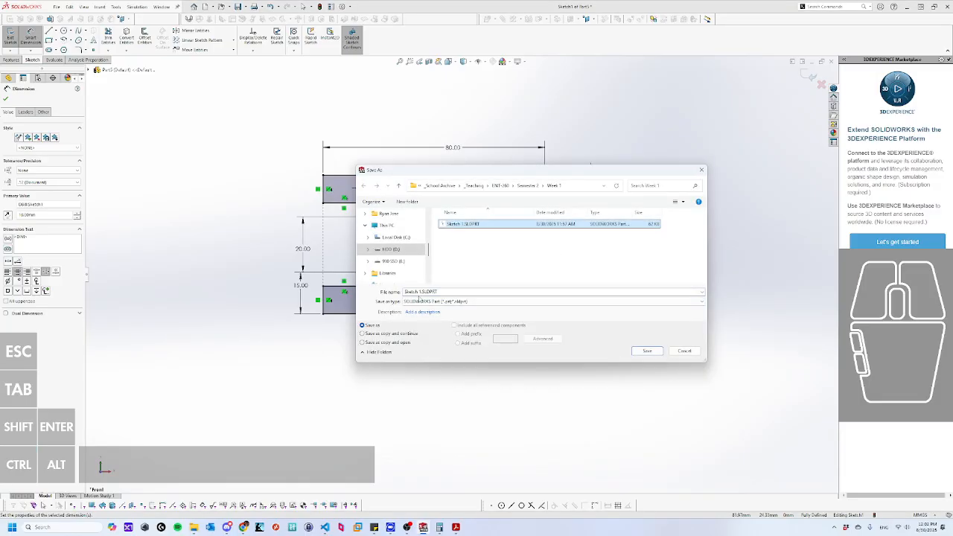
{"action": "left_click", "coordinate": [421, 292]}
{"action": "key", "text": "Home"}
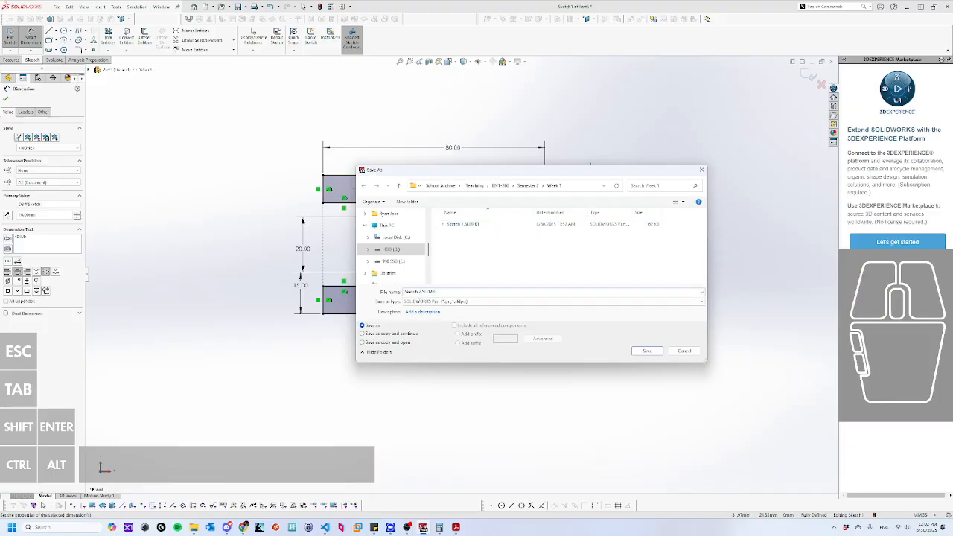
{"action": "key", "text": "Return"}
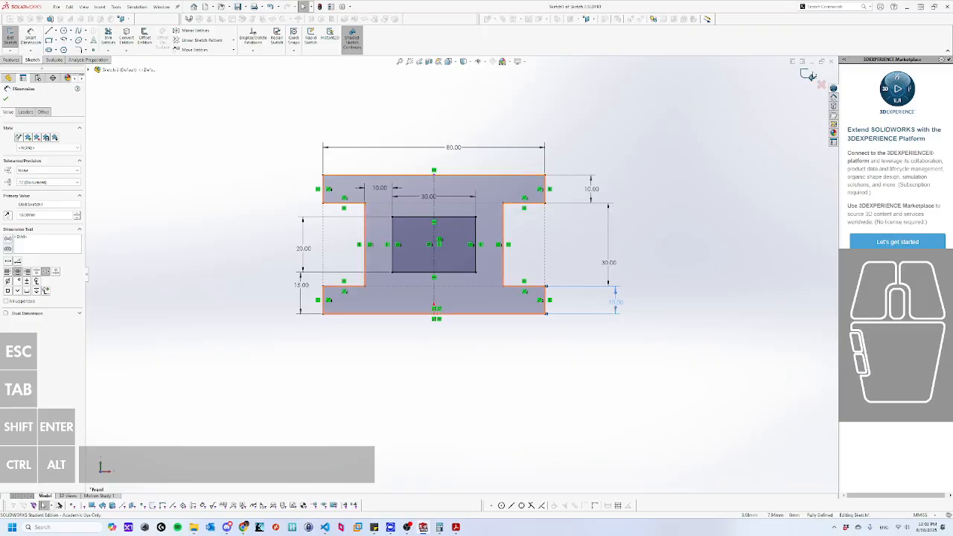
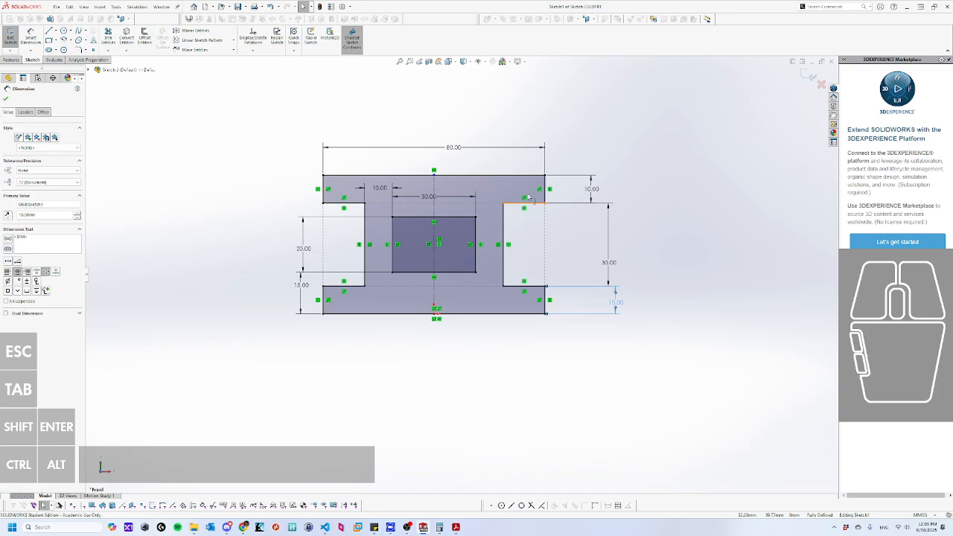
Switch to the lesson PDF and examine the Sketch 3 and Sketch 4 drawings, including their dimensions and drawing units.
{"action": "left_click", "coordinate": [456, 528]}
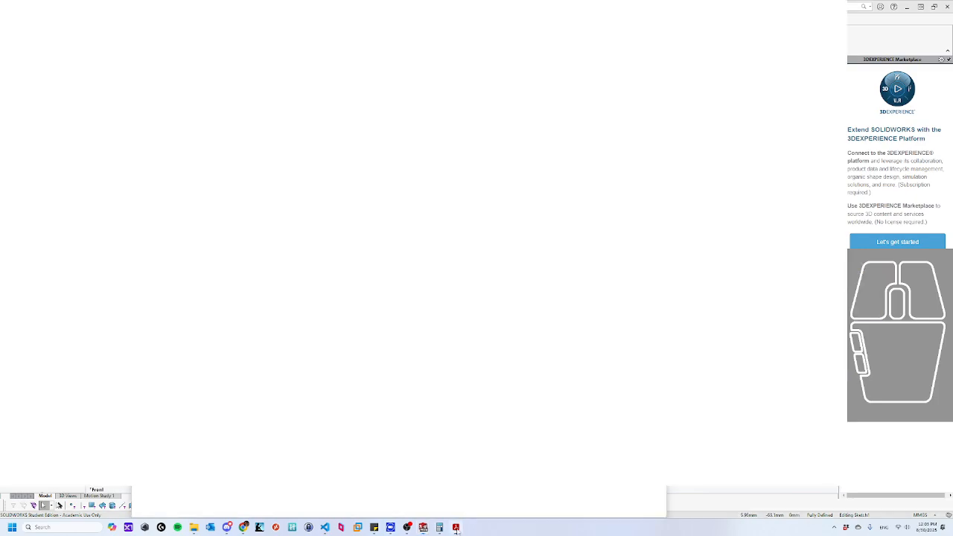
{"action": "scroll", "coordinate": [447, 265], "scroll_direction": "down", "scroll_amount": 6}
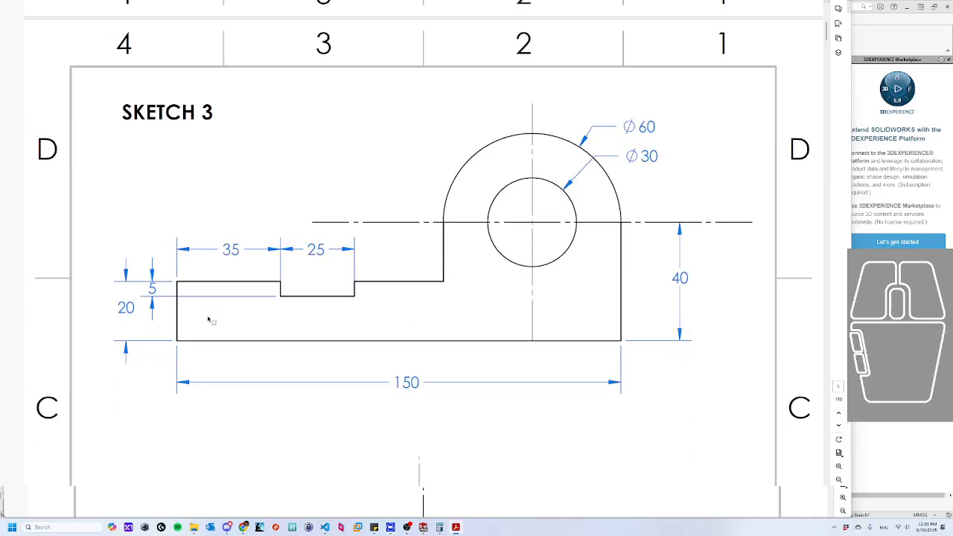
{"action": "scroll", "coordinate": [475, 249], "scroll_direction": "down", "scroll_amount": 6}
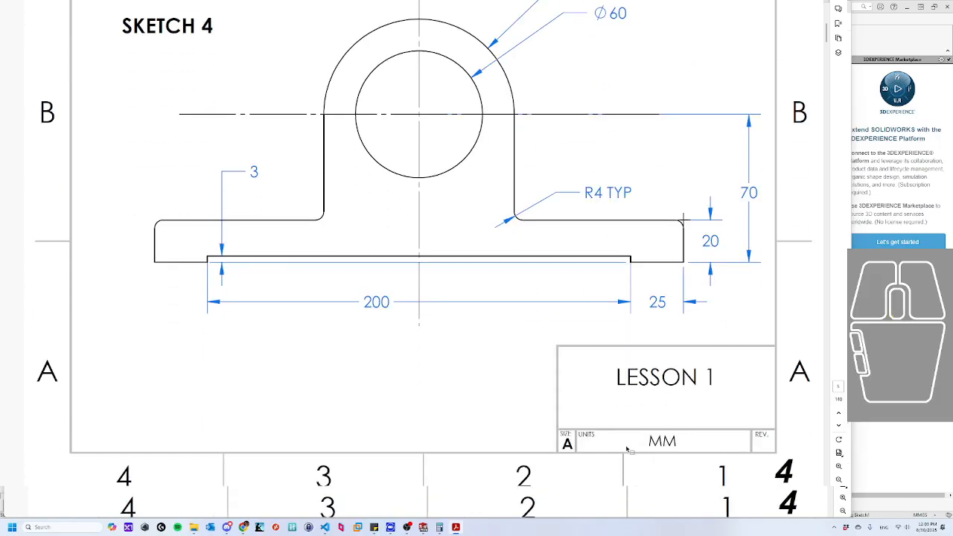
{"action": "left_click_drag", "start_coordinate": [627, 449], "coordinate": [693, 444]}
{"action": "scroll", "coordinate": [622, 410], "scroll_direction": "up", "scroll_amount": 3}
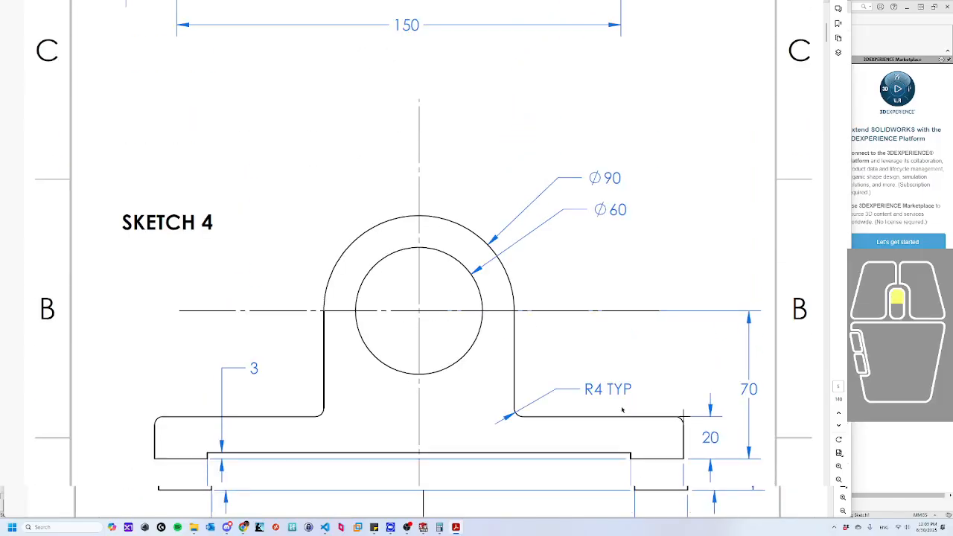
{"action": "scroll", "coordinate": [623, 409], "scroll_direction": "up", "scroll_amount": 5}
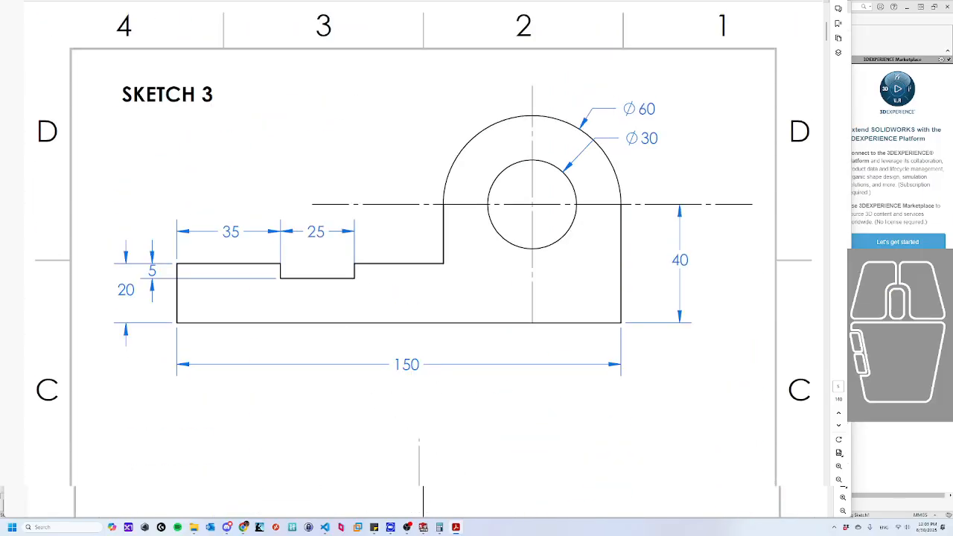
Switch back to SOLIDWORKS, close the Sketch 2 part and create a new part document.
{"action": "left_click", "coordinate": [423, 527]}
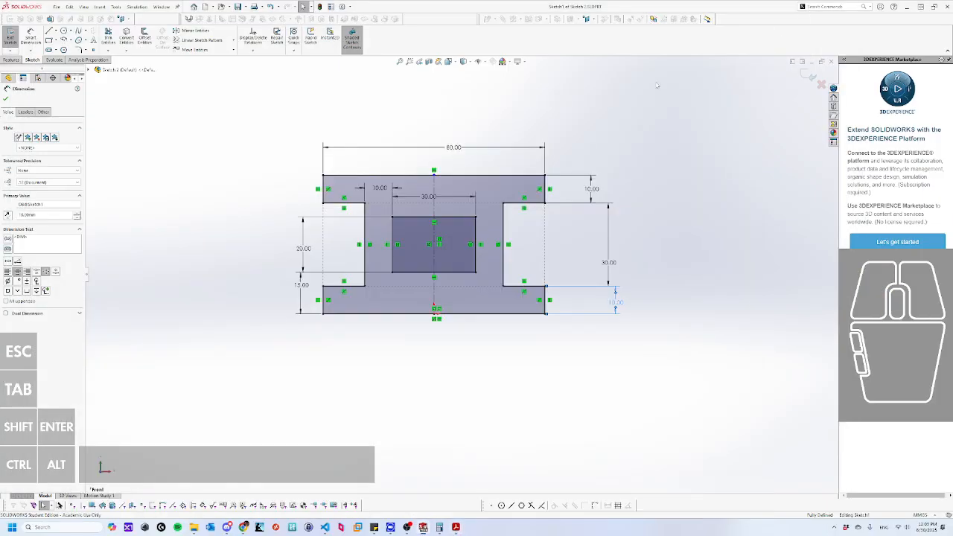
{"action": "left_click", "coordinate": [780, 105]}
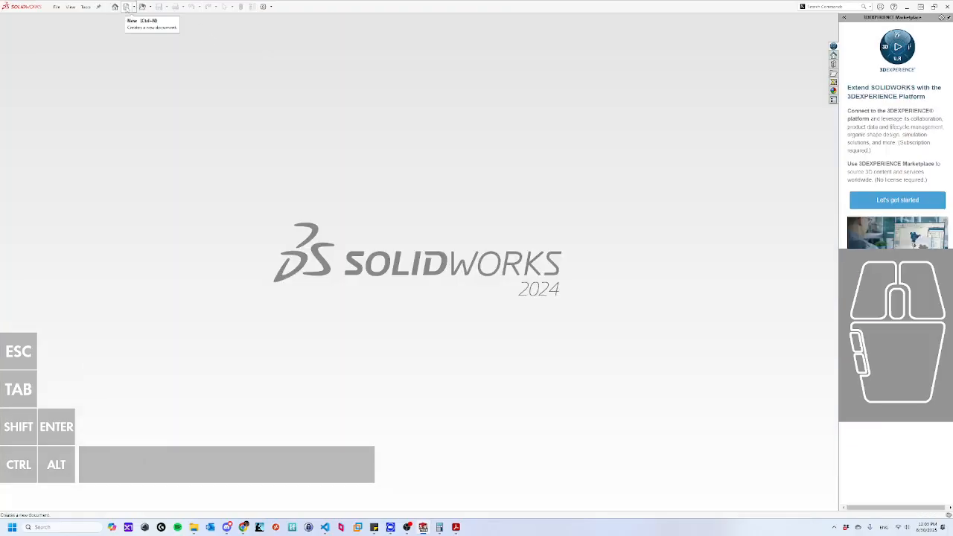
{"action": "left_click", "coordinate": [126, 7]}
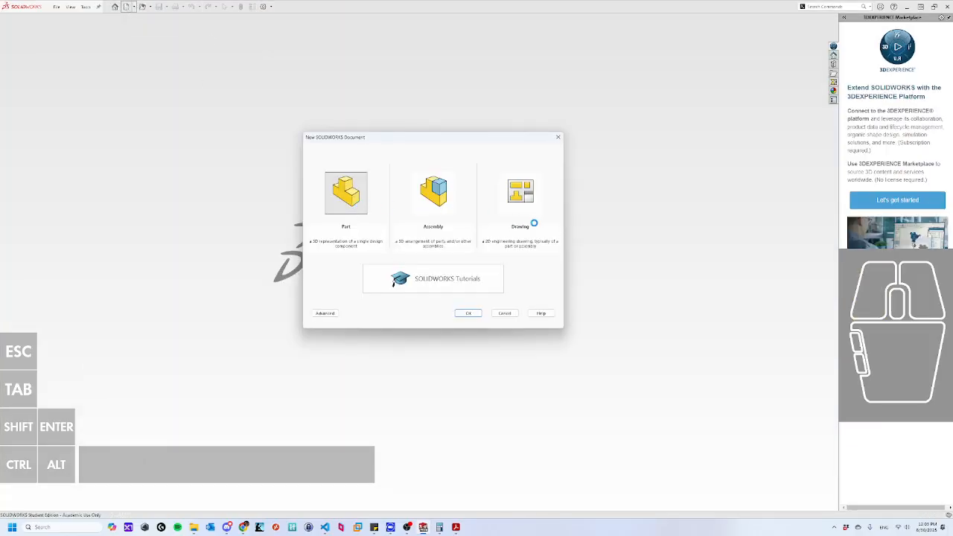
{"action": "key", "text": "Return"}
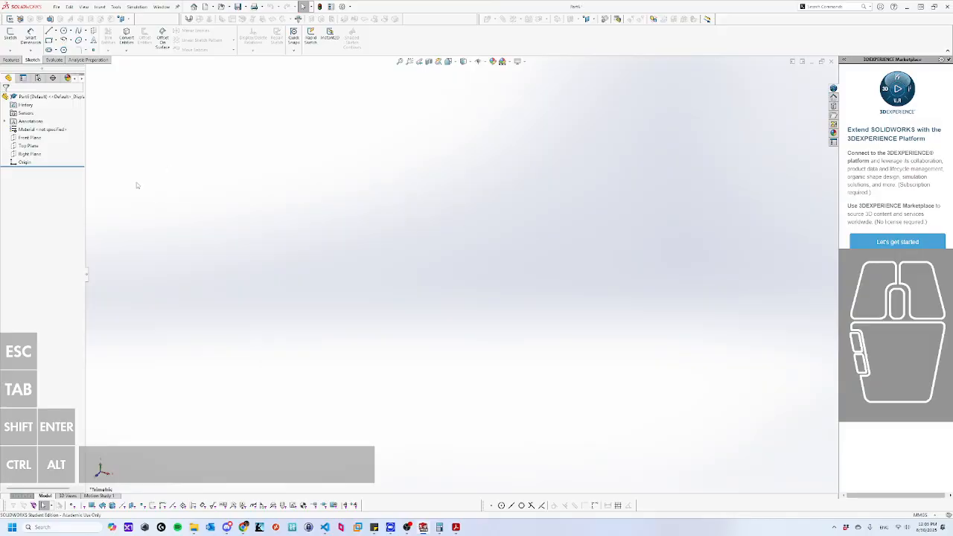
Start a sketch on the Front Plane and review the SKETCH 3 reference drawing for the profile.
{"action": "left_click", "coordinate": [10, 35]}
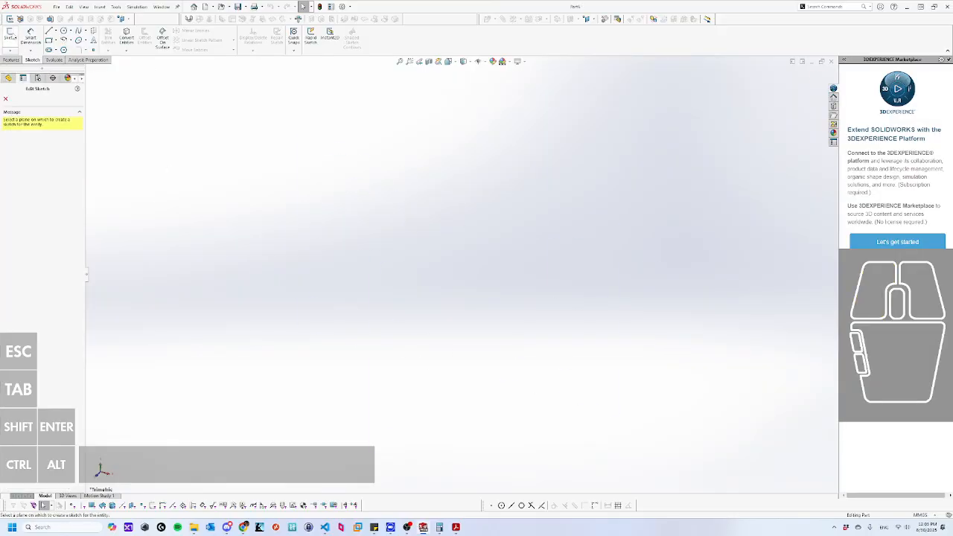
{"action": "left_click", "coordinate": [370, 163]}
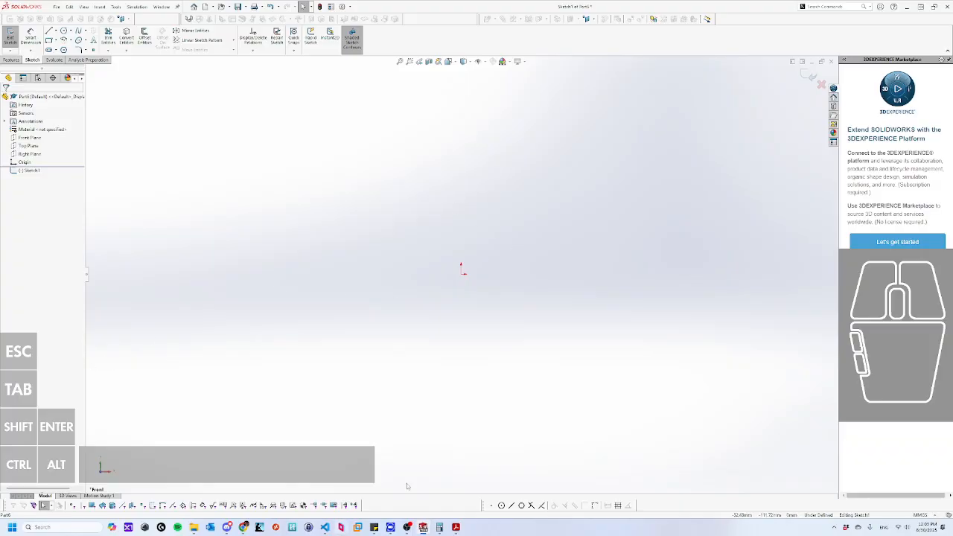
{"action": "left_click", "coordinate": [455, 527]}
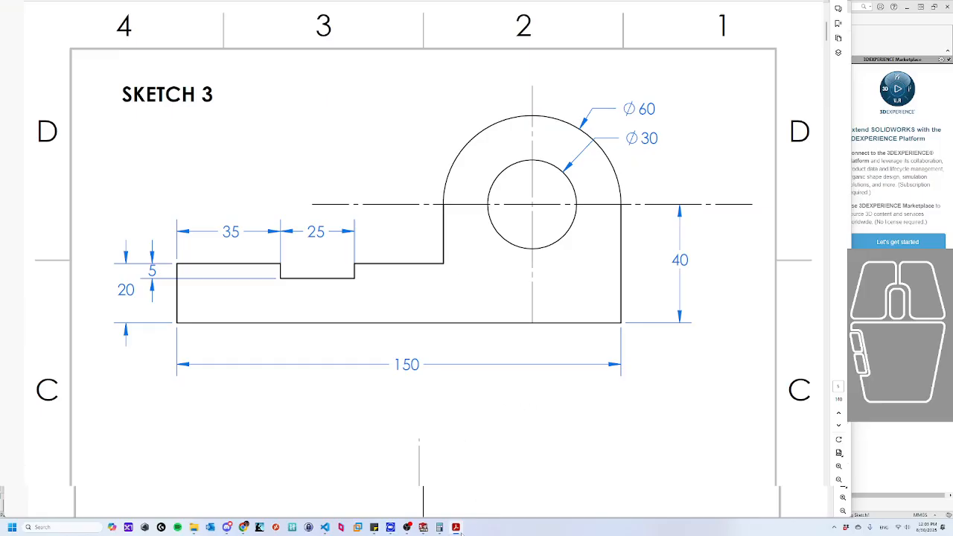
{"action": "left_click", "coordinate": [457, 527]}
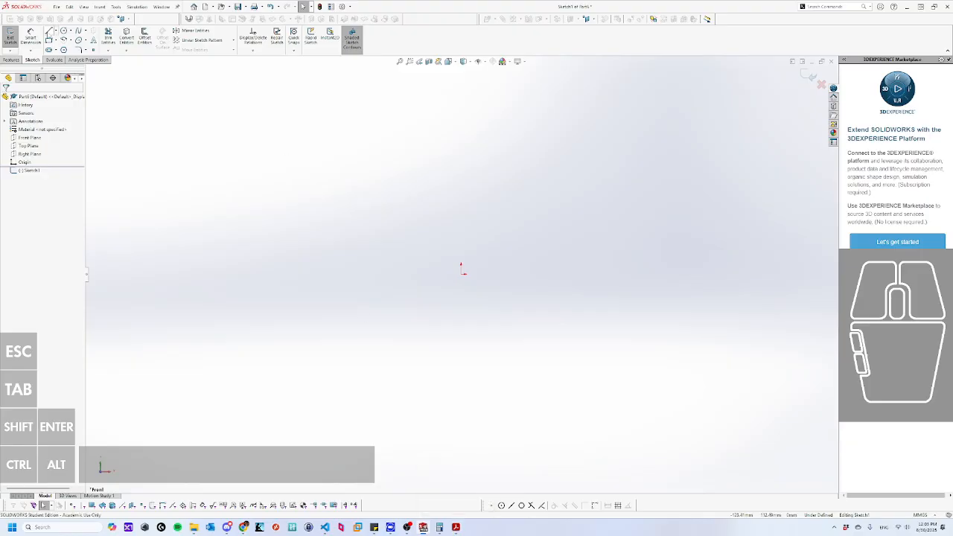
Draw the profile's upper edge leftward from the origin with connected lines, including a rectangular notch after a first segment about 32 mm long.
{"action": "key", "text": "l"}
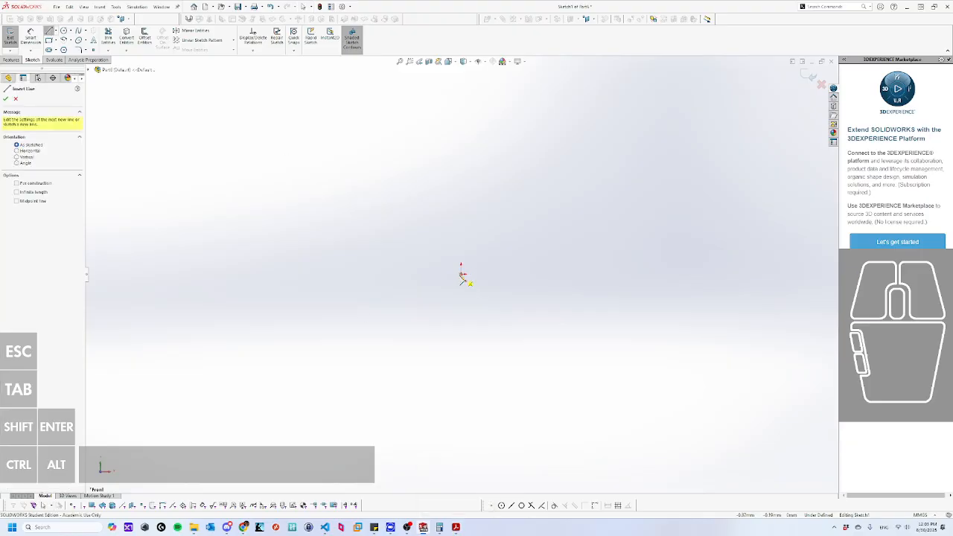
{"action": "left_click", "coordinate": [462, 275]}
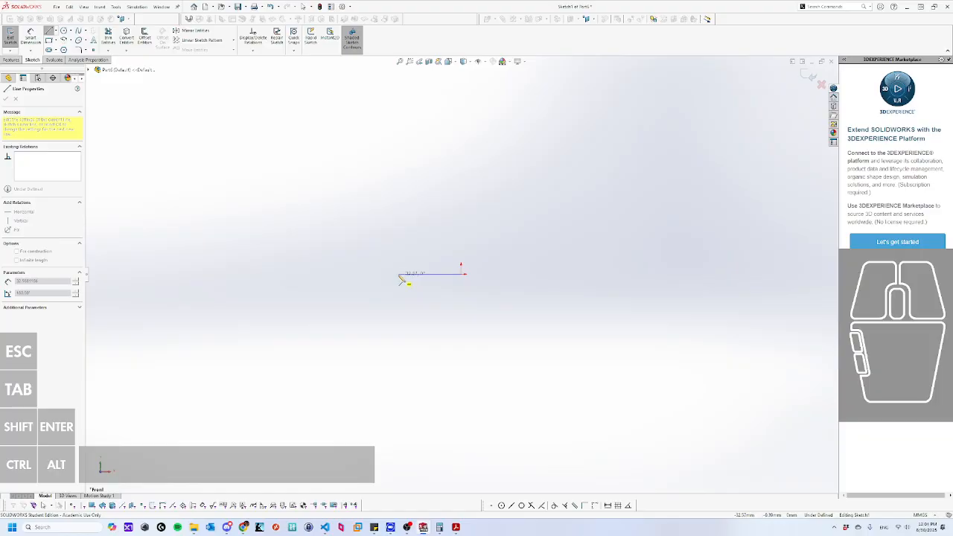
{"action": "left_click", "coordinate": [399, 276]}
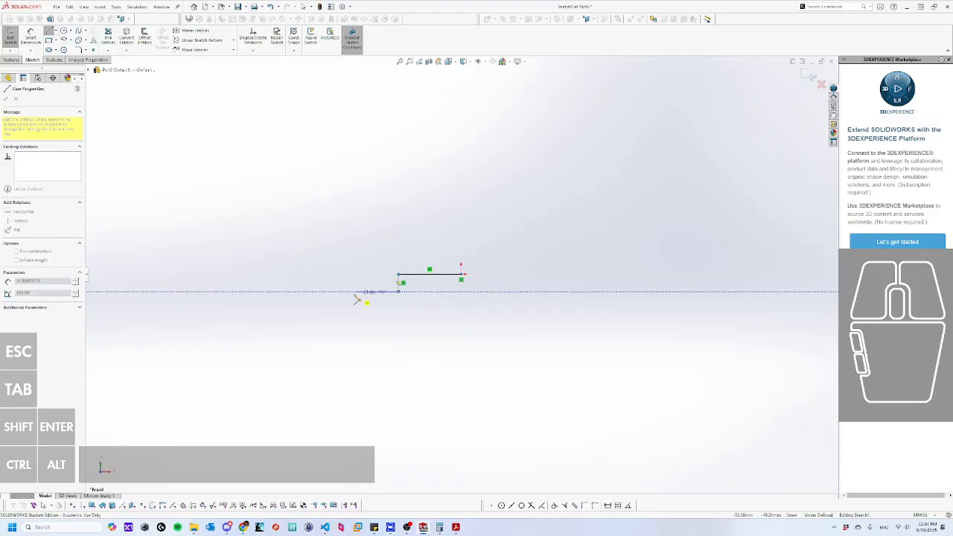
{"action": "left_click", "coordinate": [347, 293]}
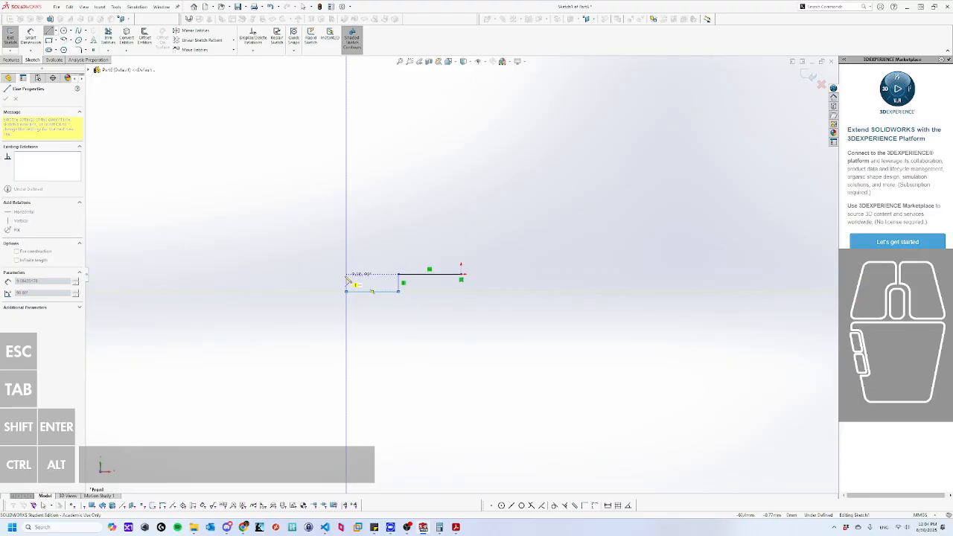
{"action": "left_click", "coordinate": [347, 275]}
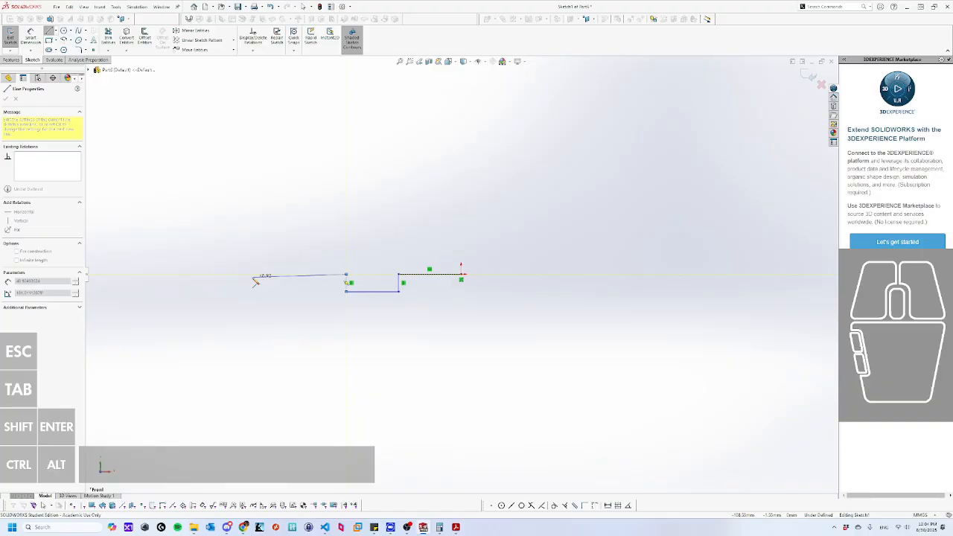
{"action": "left_click", "coordinate": [279, 275]}
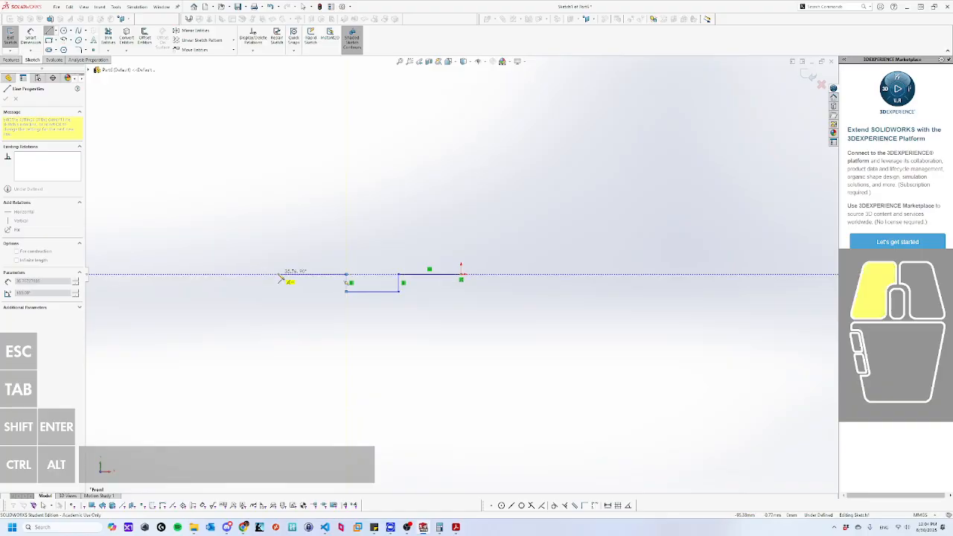
Continue the outline with a vertical left side, a horizontal bottom edge about 171 mm long and a vertical right side rising above the origin.
{"action": "left_click", "coordinate": [278, 312]}
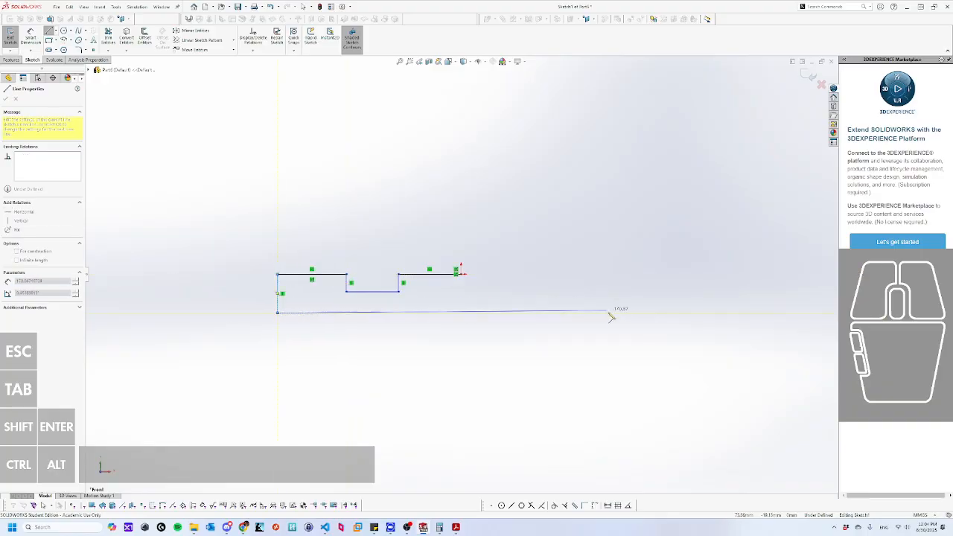
{"action": "left_click", "coordinate": [608, 313]}
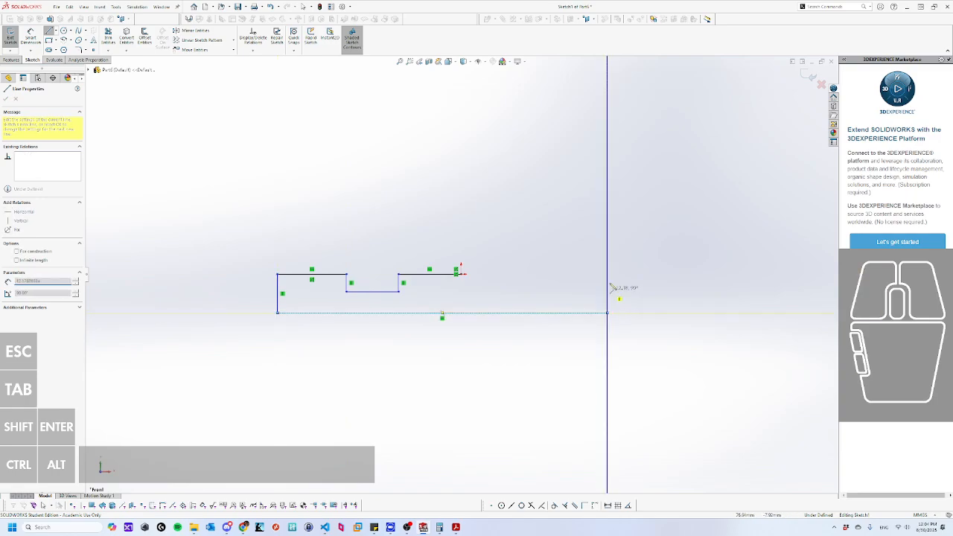
{"action": "left_click", "coordinate": [608, 232]}
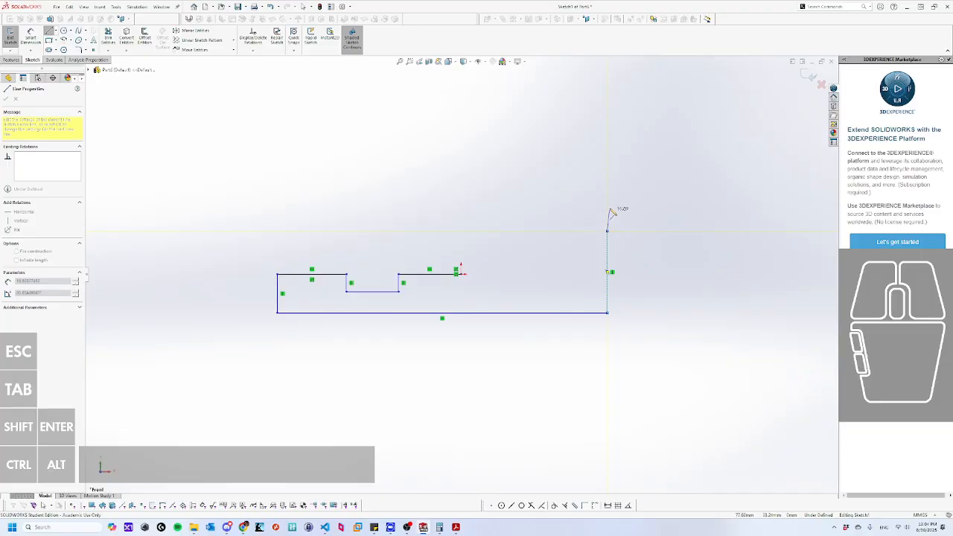
{"action": "key", "text": "Escape"}
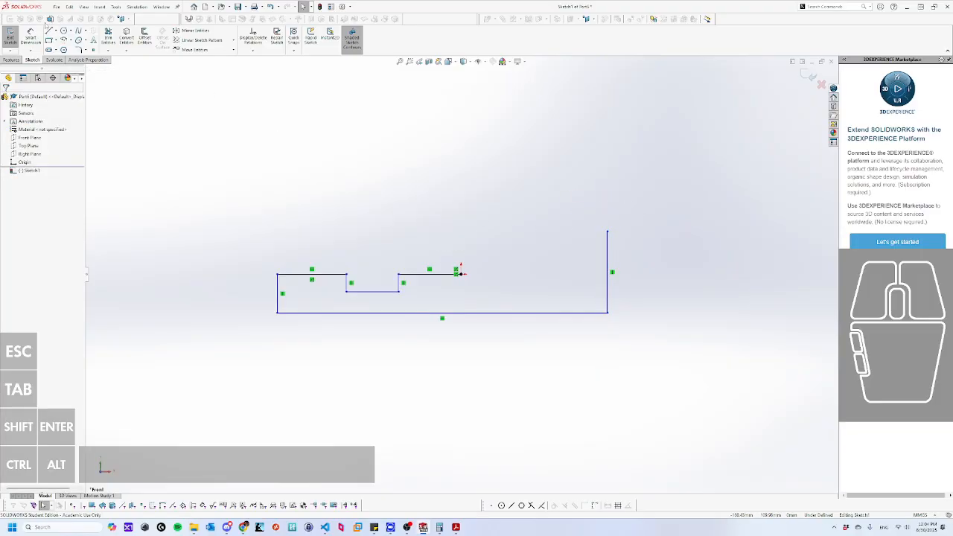
Draw a vertical line about 22 mm long up from the origin, level with the upper end of the right side.
{"action": "right_click", "coordinate": [388, 211]}
{"action": "right_click_drag", "start_coordinate": [388, 211], "coordinate": [365, 209]}
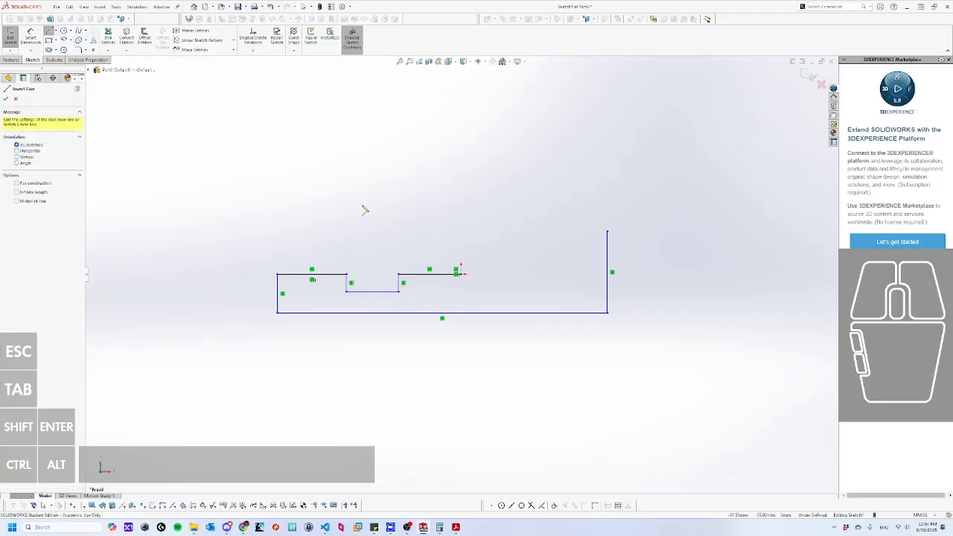
{"action": "left_click", "coordinate": [462, 274]}
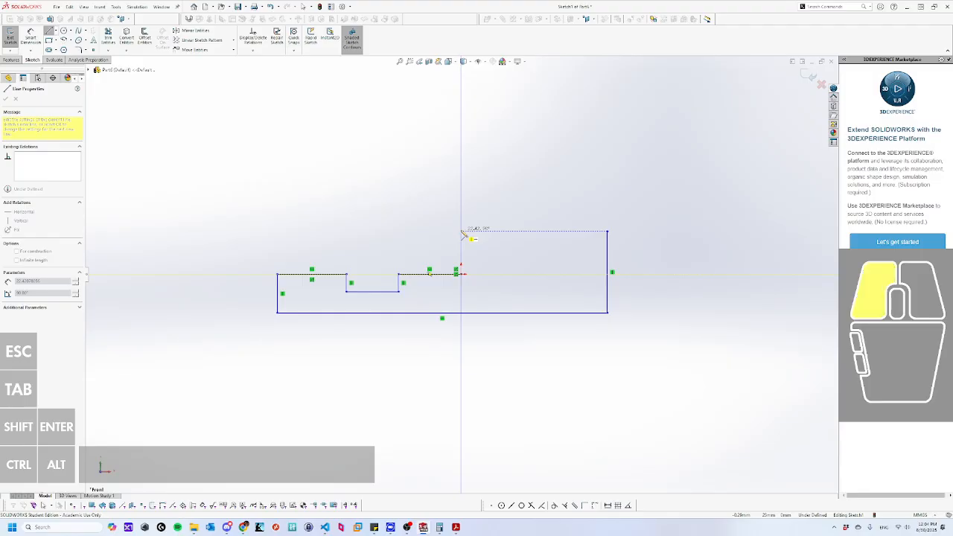
{"action": "left_click", "coordinate": [462, 232]}
{"action": "key", "text": "Escape"}
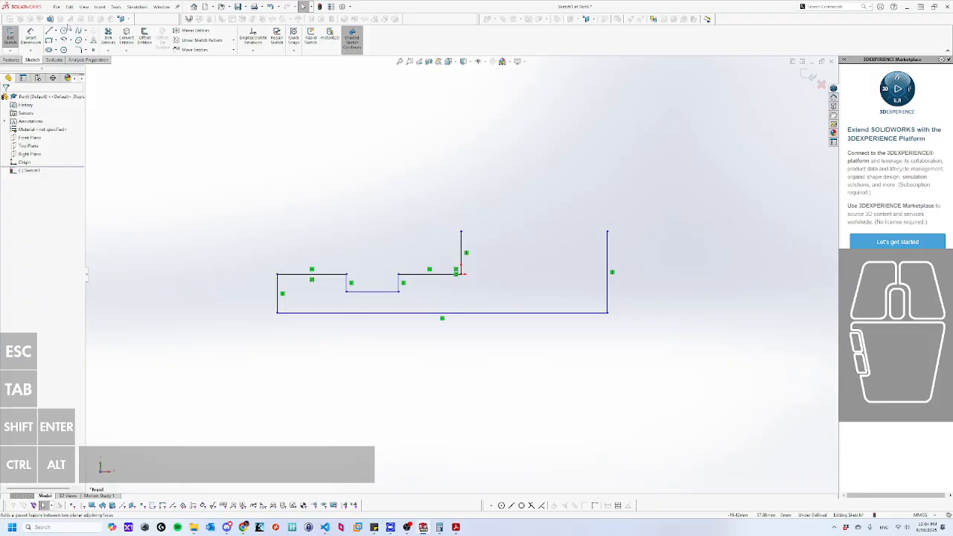
Close the outline with a 3 Point Arc, a 180° arc of about 38 mm radius joining the upper ends of the two vertical lines.
{"action": "left_click", "coordinate": [64, 31]}
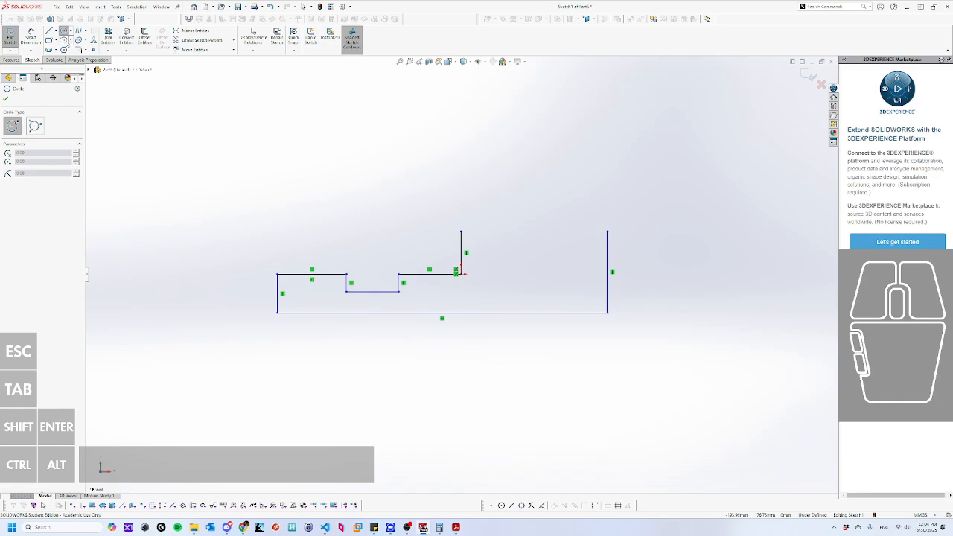
{"action": "left_click", "coordinate": [72, 41]}
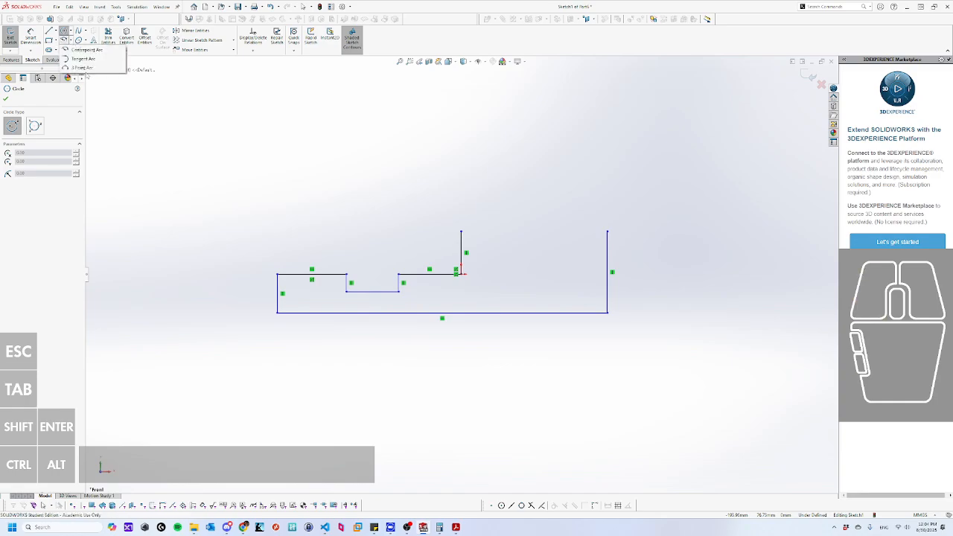
{"action": "left_click", "coordinate": [84, 68]}
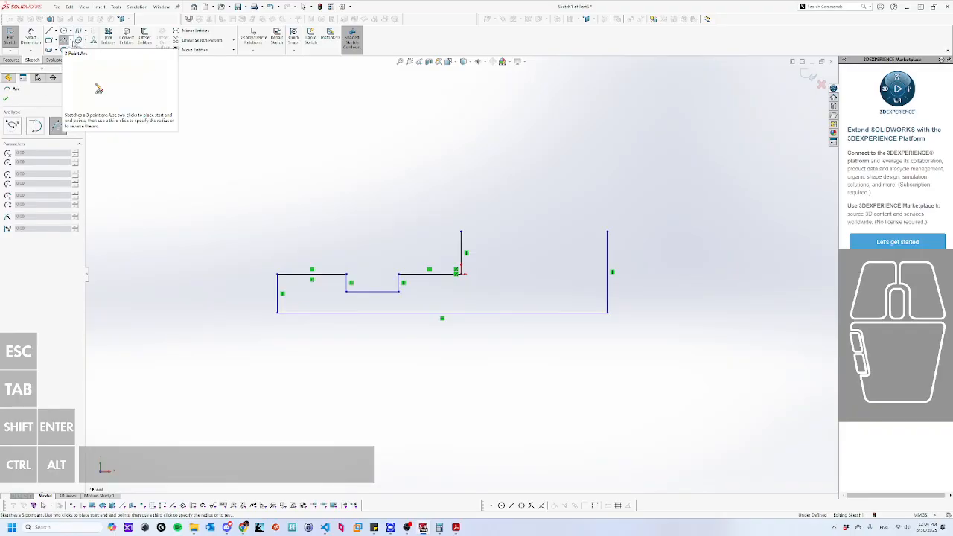
{"action": "left_click", "coordinate": [57, 130]}
{"action": "left_click", "coordinate": [58, 127]}
{"action": "left_click", "coordinate": [71, 41]}
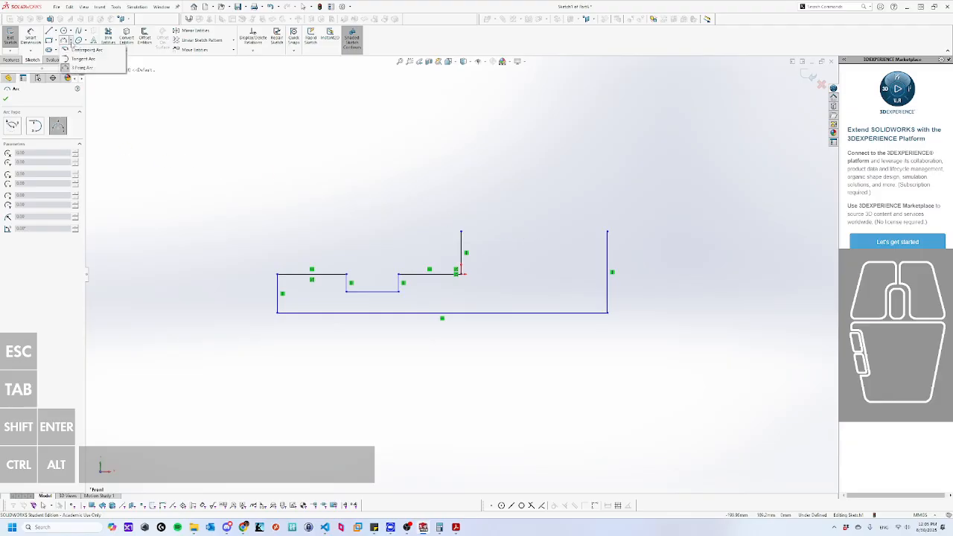
{"action": "left_click", "coordinate": [63, 111]}
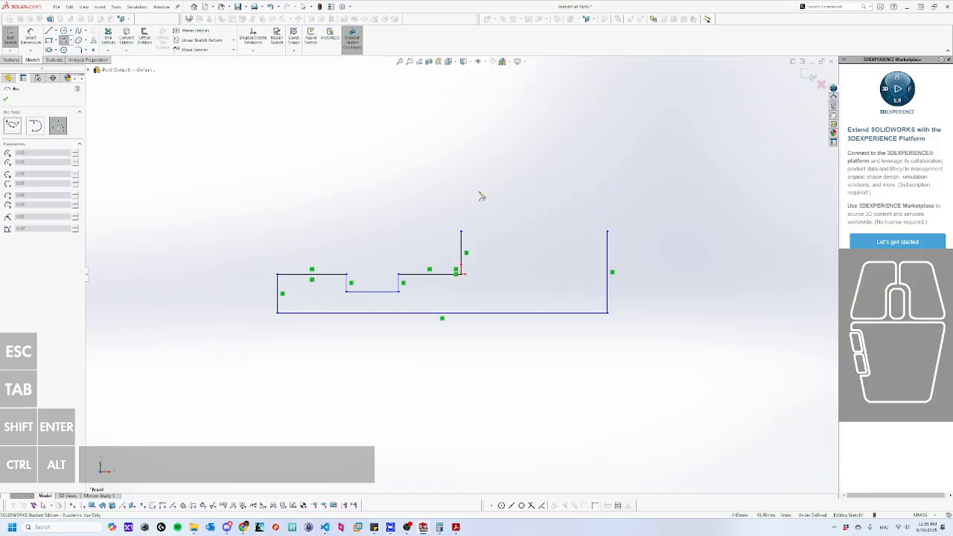
{"action": "left_click", "coordinate": [462, 233]}
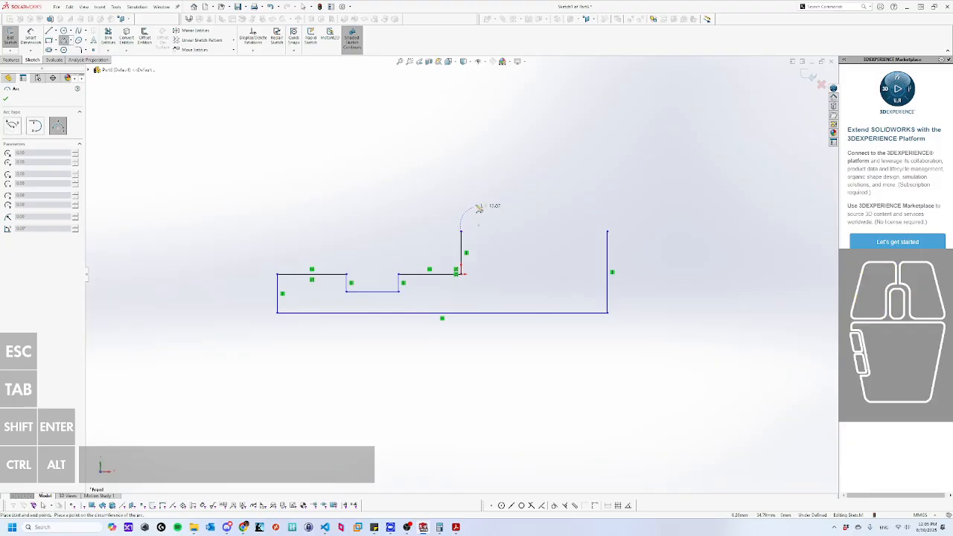
{"action": "left_click", "coordinate": [608, 232]}
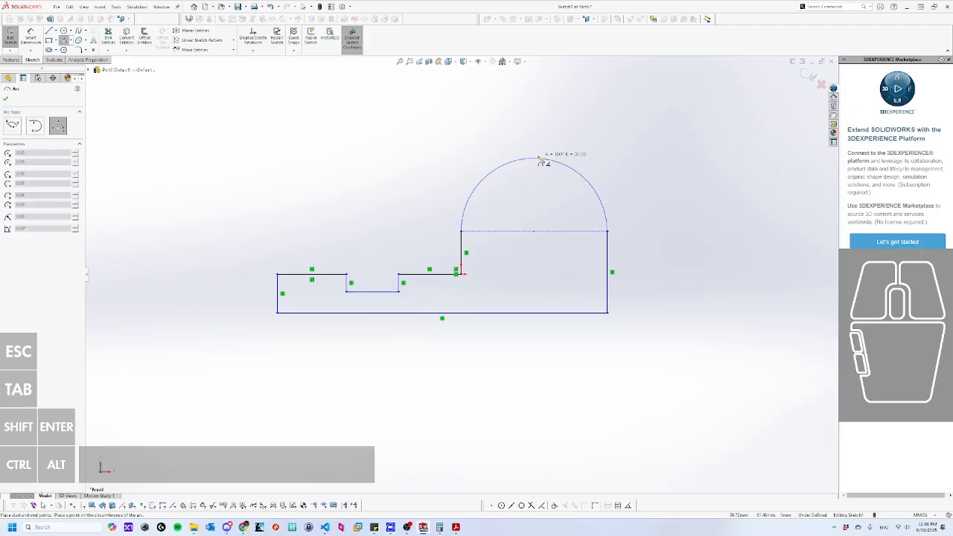
{"action": "left_click", "coordinate": [539, 159]}
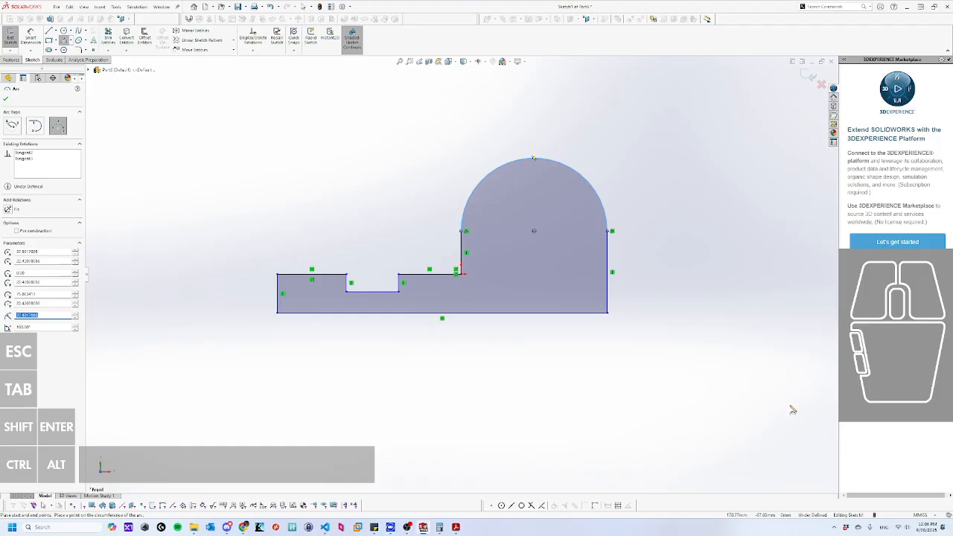
{"action": "key", "text": "Escape"}
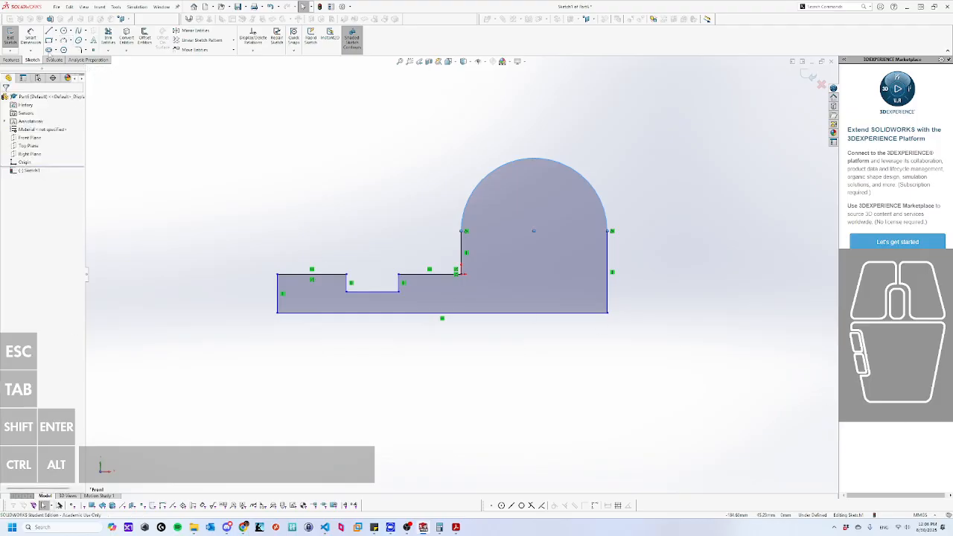
Draw a circle of about 18 mm radius centred on the large arc's centre point.
{"action": "left_click", "coordinate": [64, 31]}
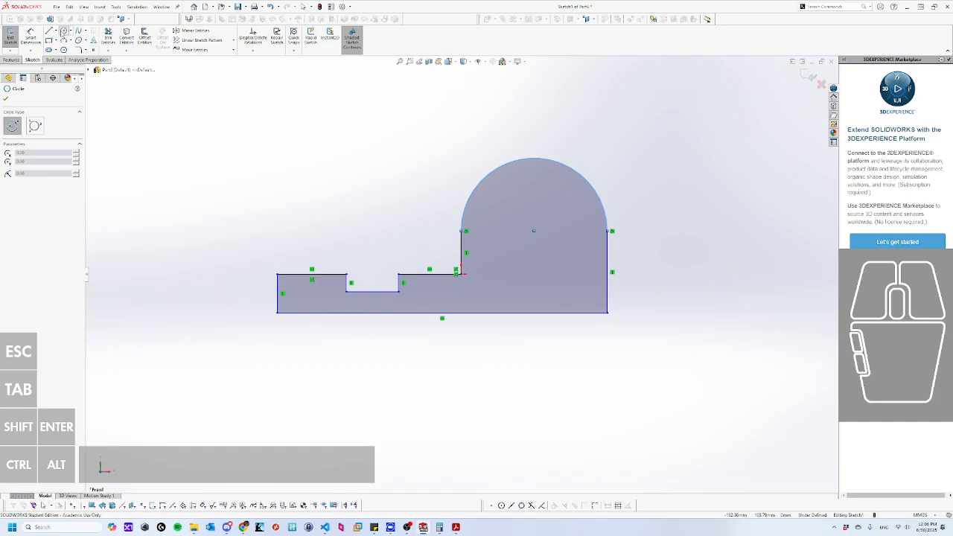
{"action": "right_click_drag", "start_coordinate": [360, 155], "coordinate": [401, 159]}
{"action": "right_click_drag", "start_coordinate": [314, 152], "coordinate": [382, 154]}
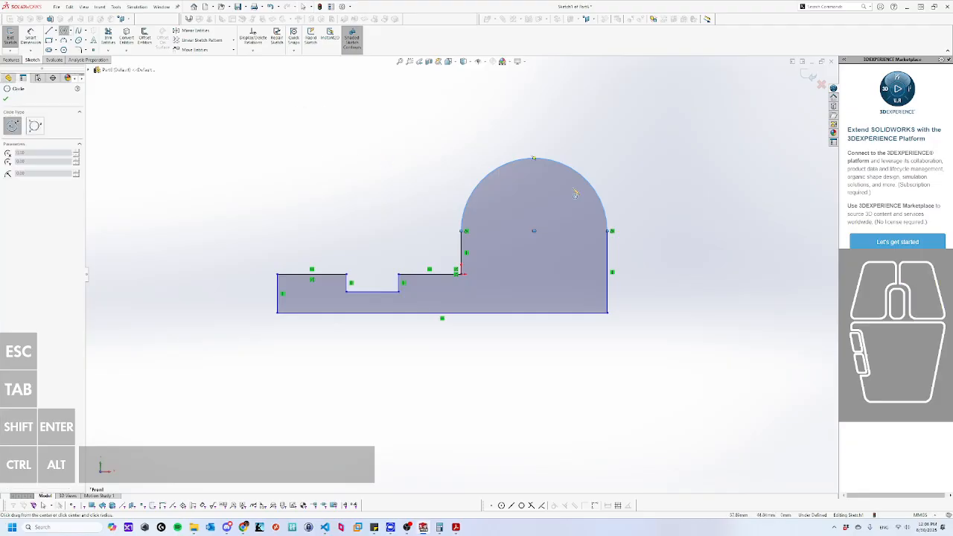
{"action": "left_click", "coordinate": [534, 231]}
{"action": "left_click", "coordinate": [553, 203]}
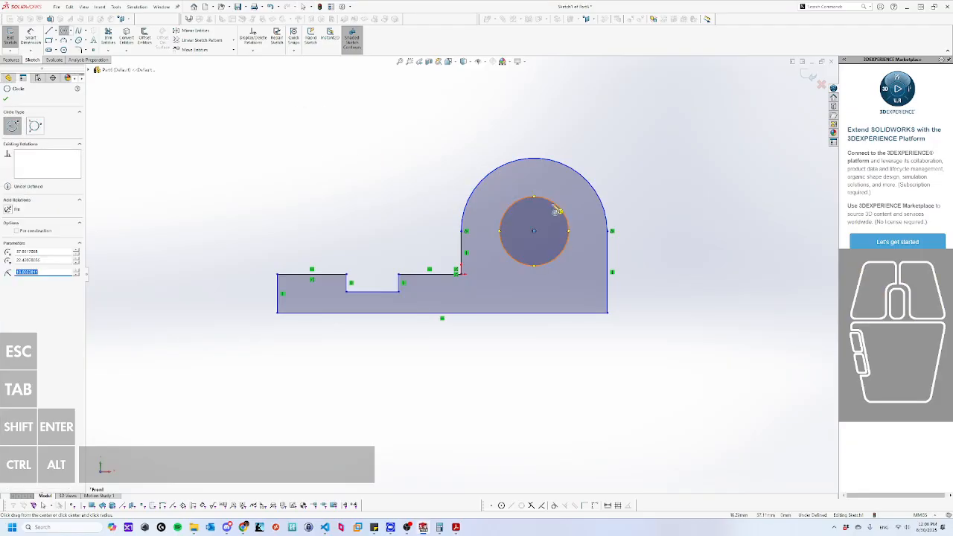
{"action": "key", "text": "Escape"}
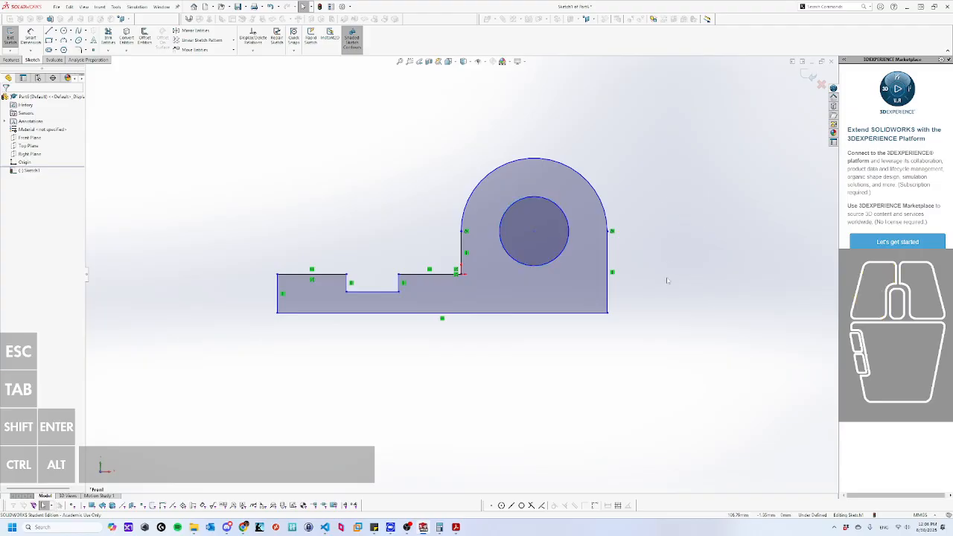
Dimension the large arc at the rounded end with a 30 mm radius, checking the SKETCH 3 reference drawing for its size.
{"action": "right_click_drag", "start_coordinate": [670, 280], "coordinate": [673, 204]}
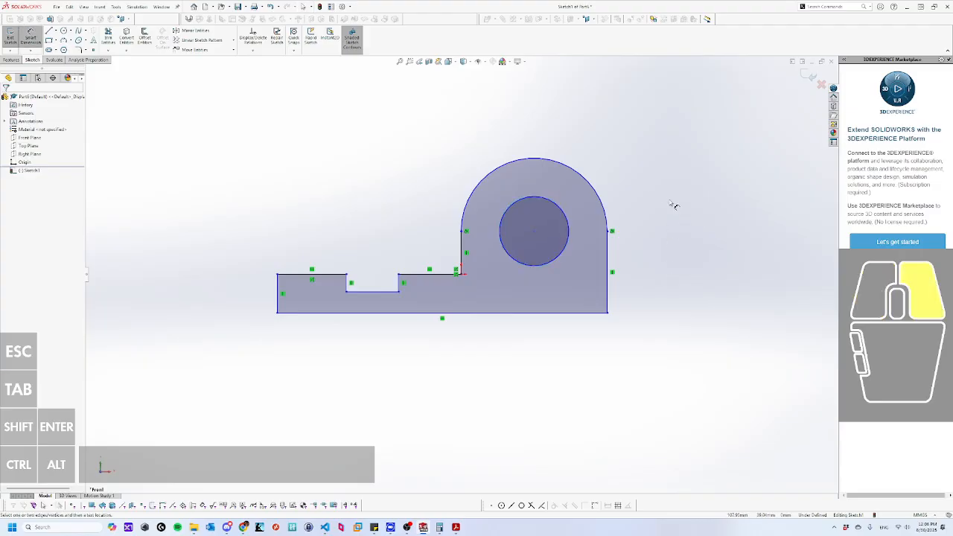
{"action": "left_click", "coordinate": [591, 185]}
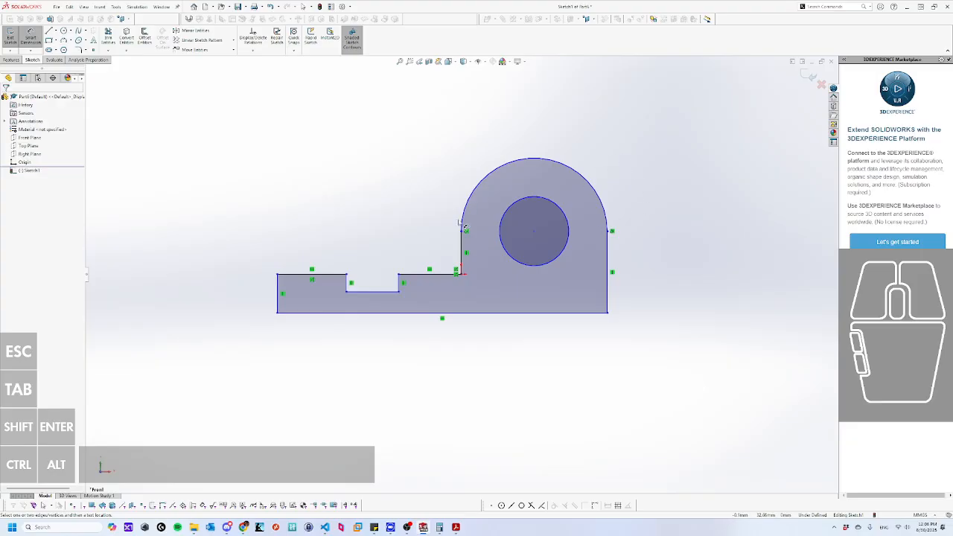
{"action": "left_click", "coordinate": [599, 183]}
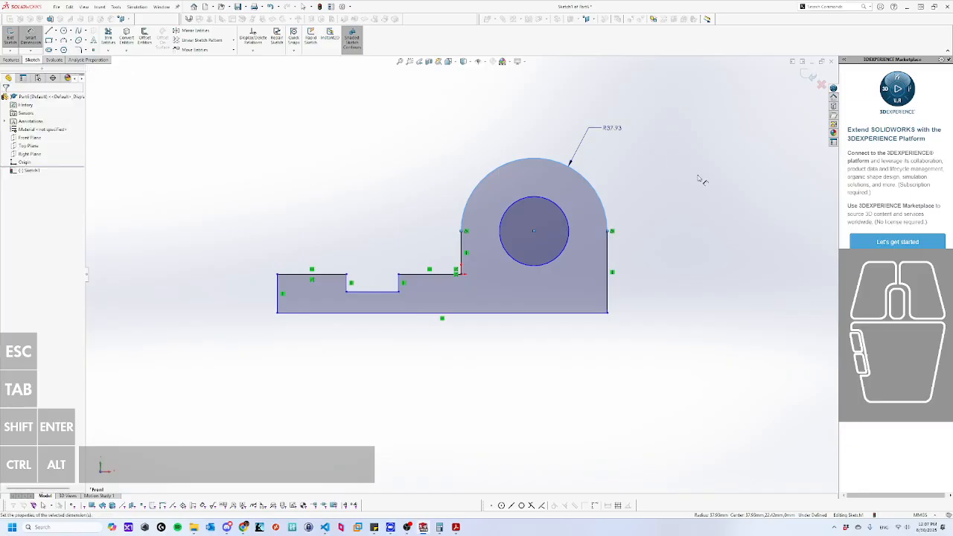
{"action": "left_click", "coordinate": [617, 132]}
{"action": "left_click", "coordinate": [464, 519]}
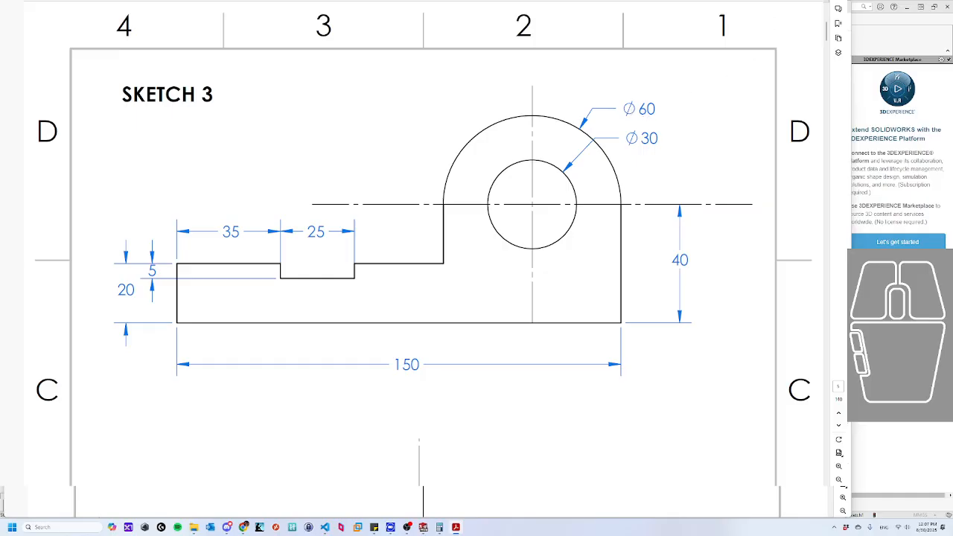
{"action": "left_click", "coordinate": [798, 56]}
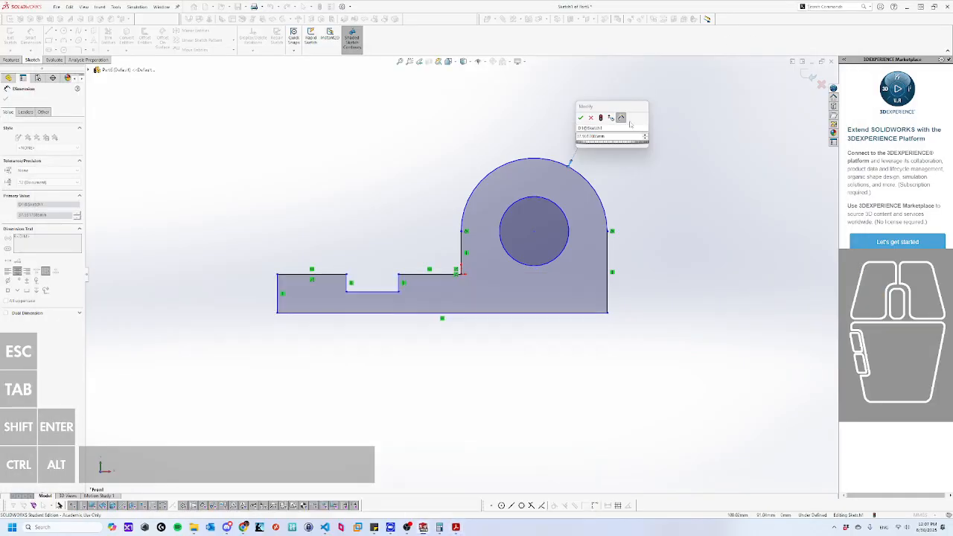
{"action": "double_click", "coordinate": [612, 138]}
{"action": "type", "text": "30"}
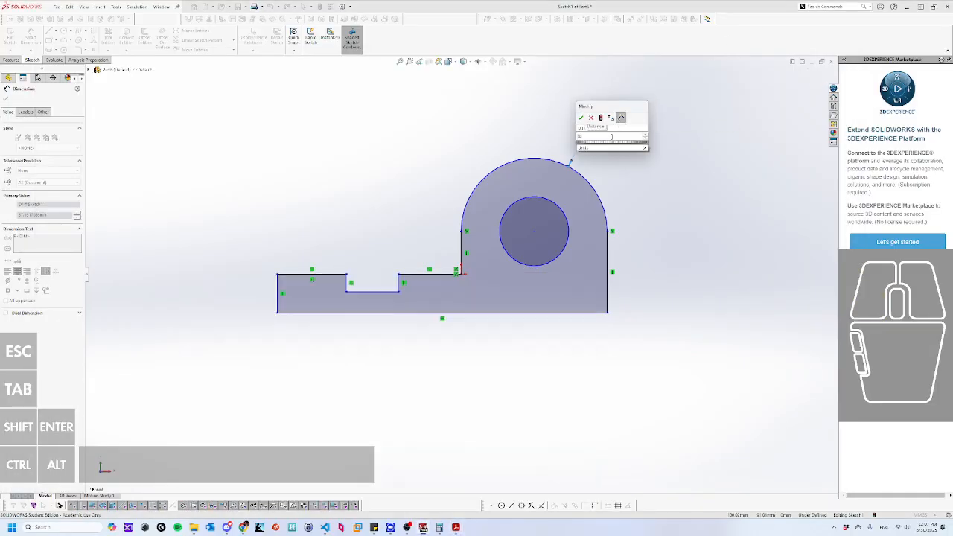
{"action": "key", "text": "Return"}
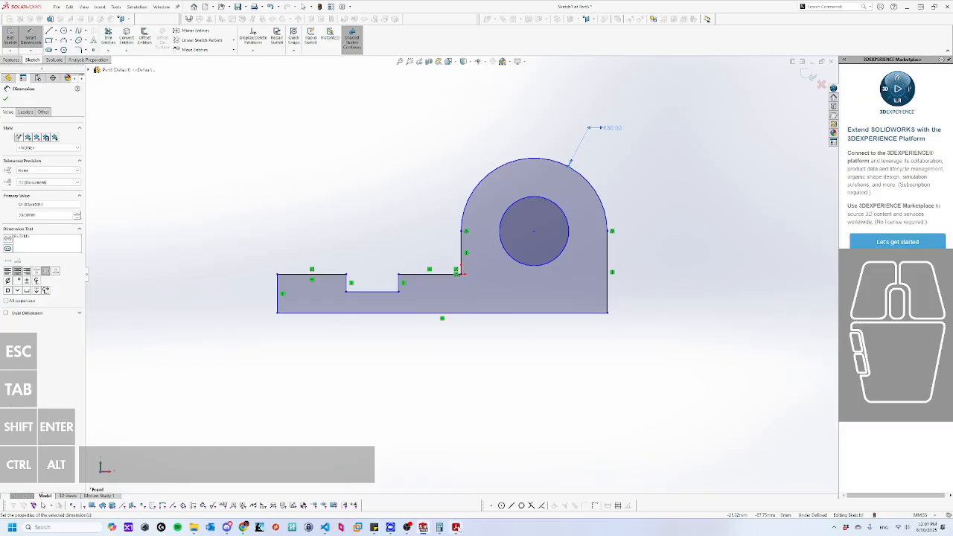
{"action": "key", "text": "Escape"}
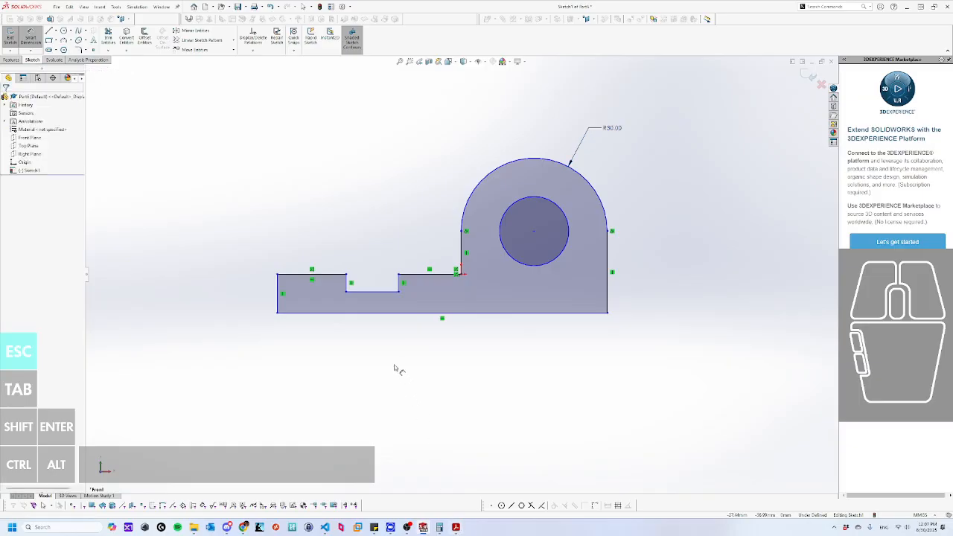
Switch the large arc's radius dimension to diameter display in its leader settings.
{"action": "left_click", "coordinate": [610, 128]}
{"action": "double_click", "coordinate": [610, 128]}
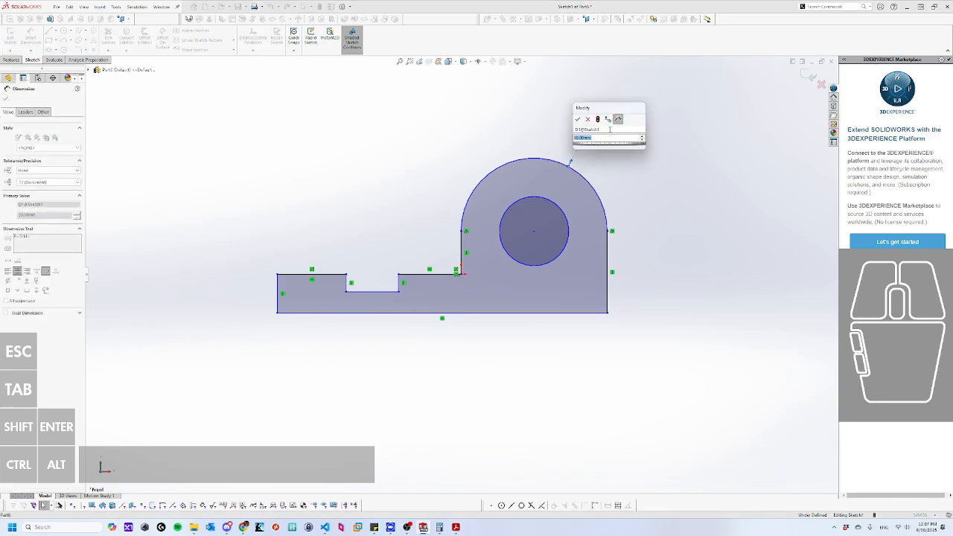
{"action": "left_click", "coordinate": [588, 120]}
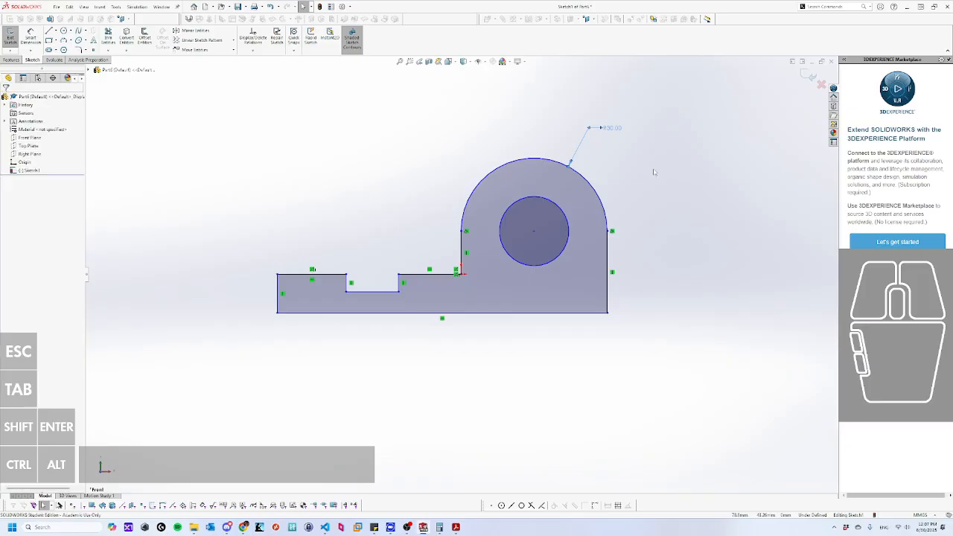
{"action": "left_click", "coordinate": [614, 131]}
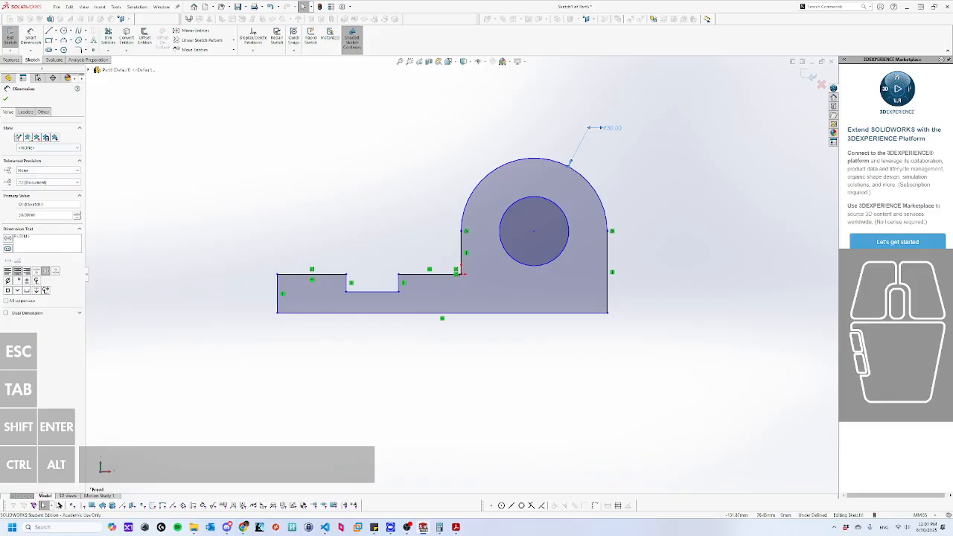
{"action": "left_click", "coordinate": [25, 112]}
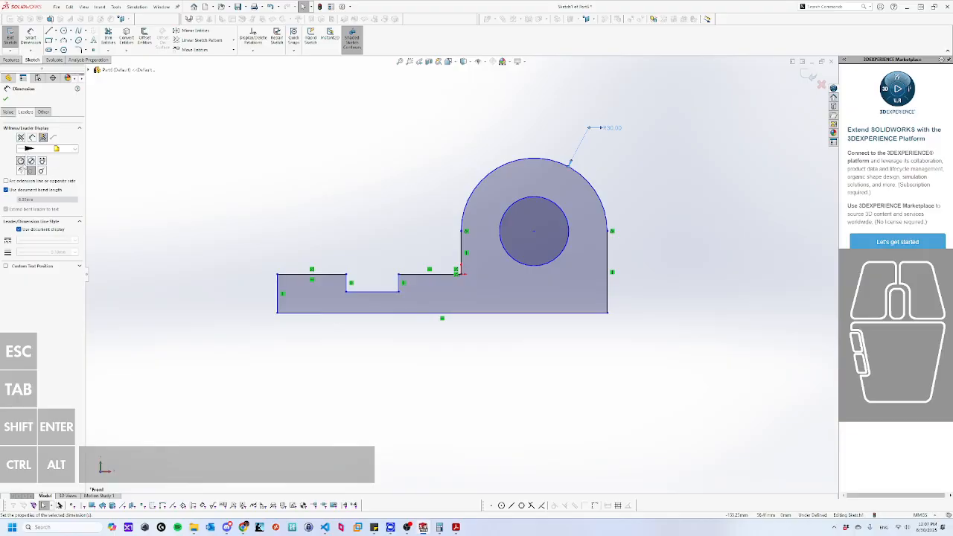
{"action": "left_click", "coordinate": [32, 163]}
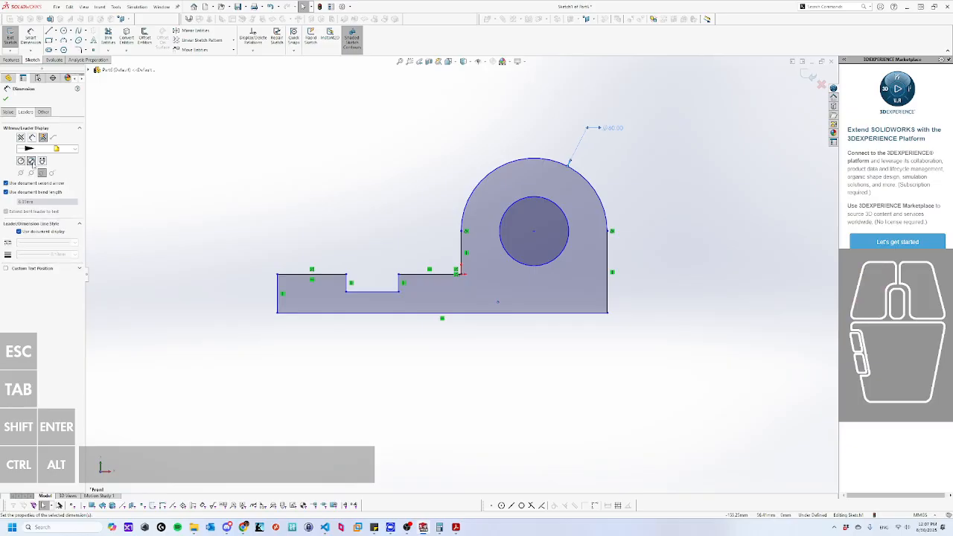
{"action": "left_click", "coordinate": [665, 167]}
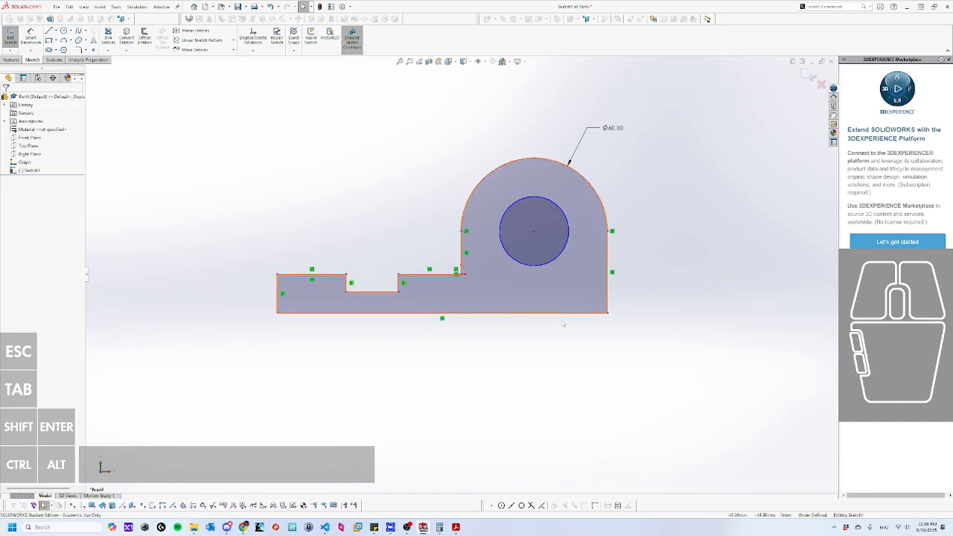
{"action": "key", "text": "Escape"}
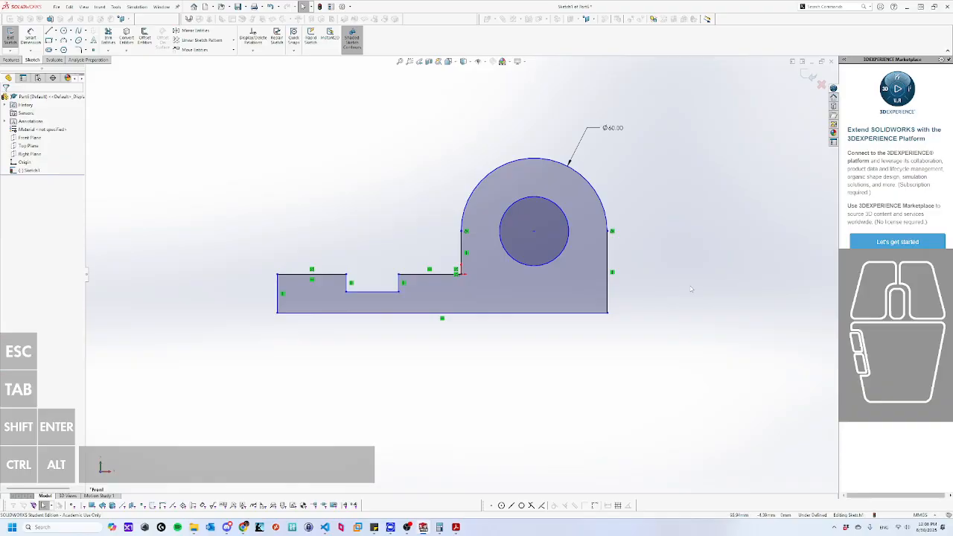
Dimension the circular hole with a diameter of 30 mm.
{"action": "right_click_drag", "start_coordinate": [692, 291], "coordinate": [704, 215]}
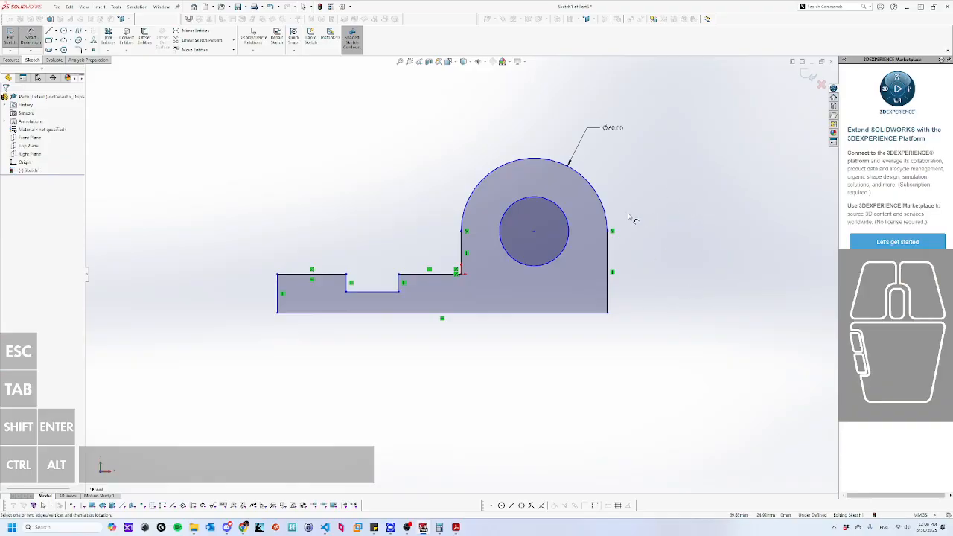
{"action": "left_click", "coordinate": [568, 221]}
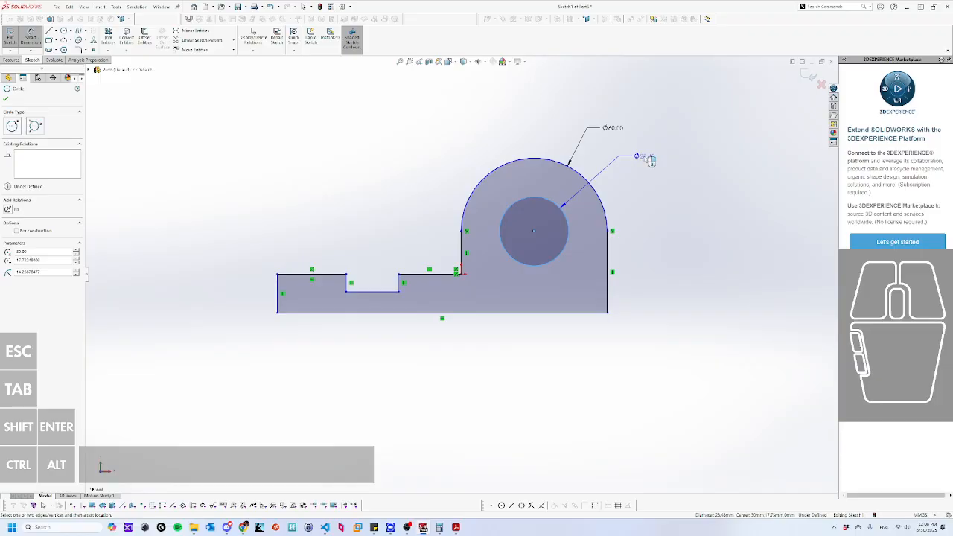
{"action": "left_click", "coordinate": [650, 159]}
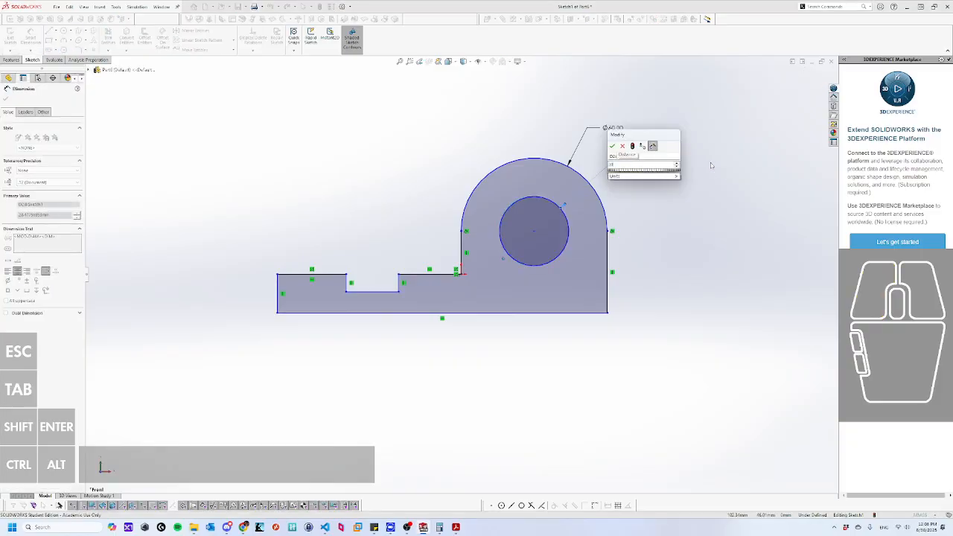
{"action": "key", "text": "Return"}
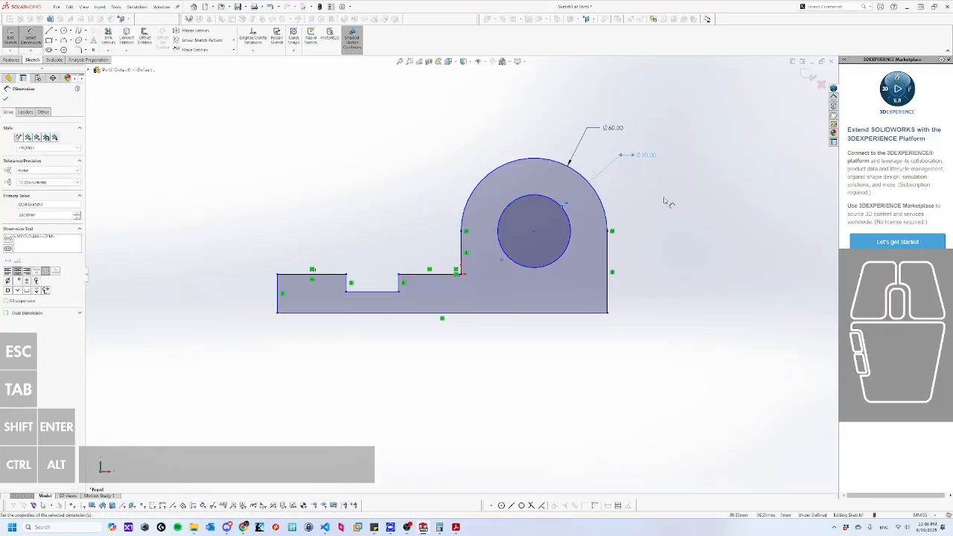
{"action": "key", "text": "Escape"}
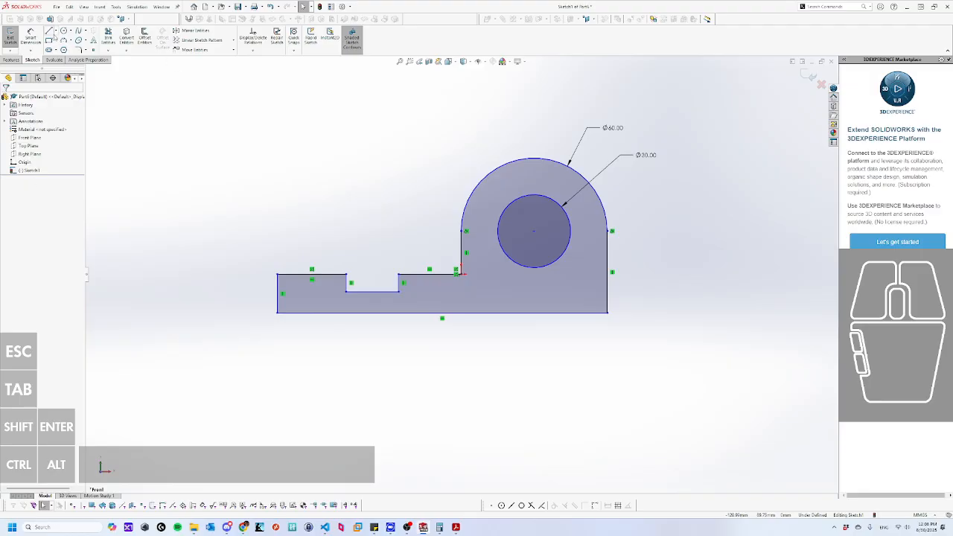
Draw a horizontal centerline about 111 mm long through the circle's centre, extending past both sides of the large arc.
{"action": "left_click", "coordinate": [56, 31]}
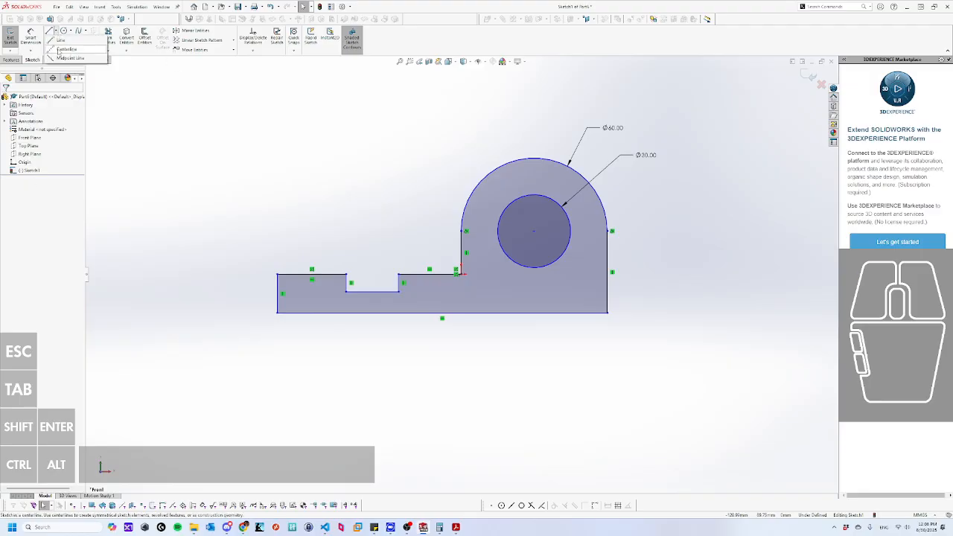
{"action": "left_click", "coordinate": [66, 49]}
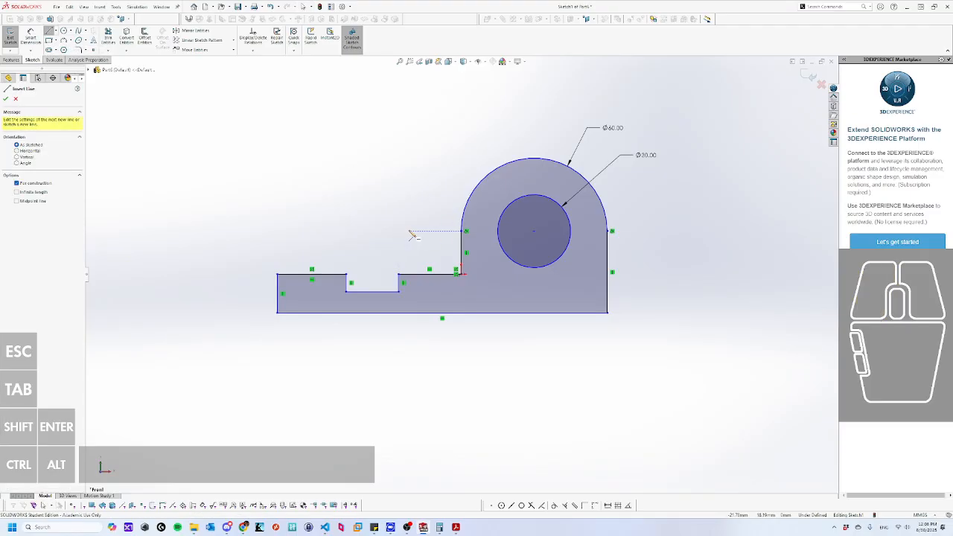
{"action": "left_click_drag", "start_coordinate": [408, 230], "coordinate": [679, 234]}
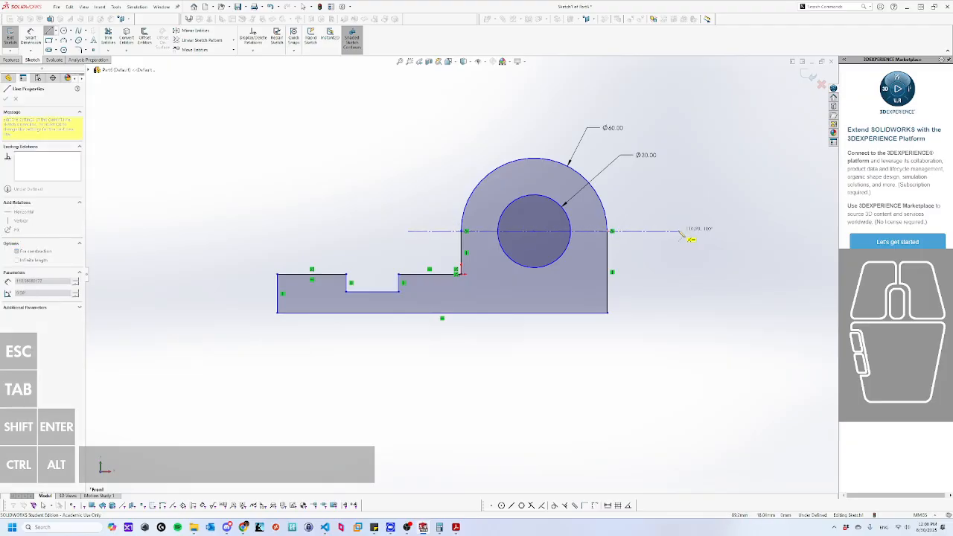
{"action": "left_click", "coordinate": [679, 232]}
{"action": "key", "text": "Escape"}
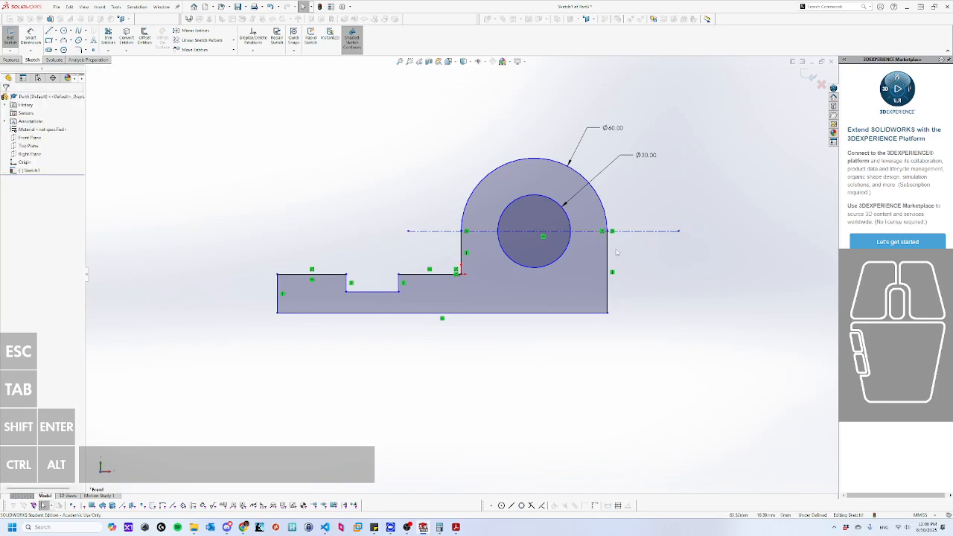
Dimension the vertical distance between the horizontal centerline and the bottom edge as 40 mm.
{"action": "right_click_drag", "start_coordinate": [660, 331], "coordinate": [670, 303]}
{"action": "left_click", "coordinate": [635, 231]}
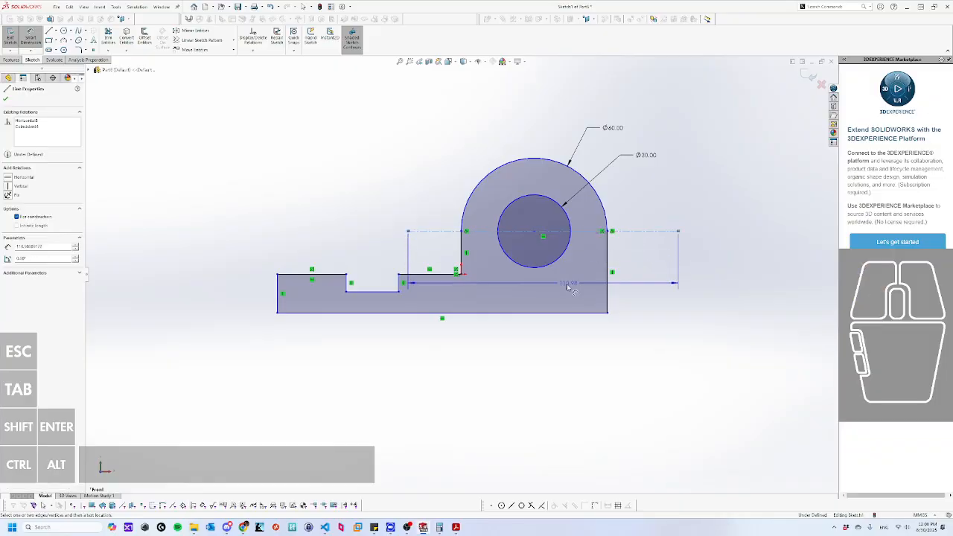
{"action": "left_click", "coordinate": [558, 313]}
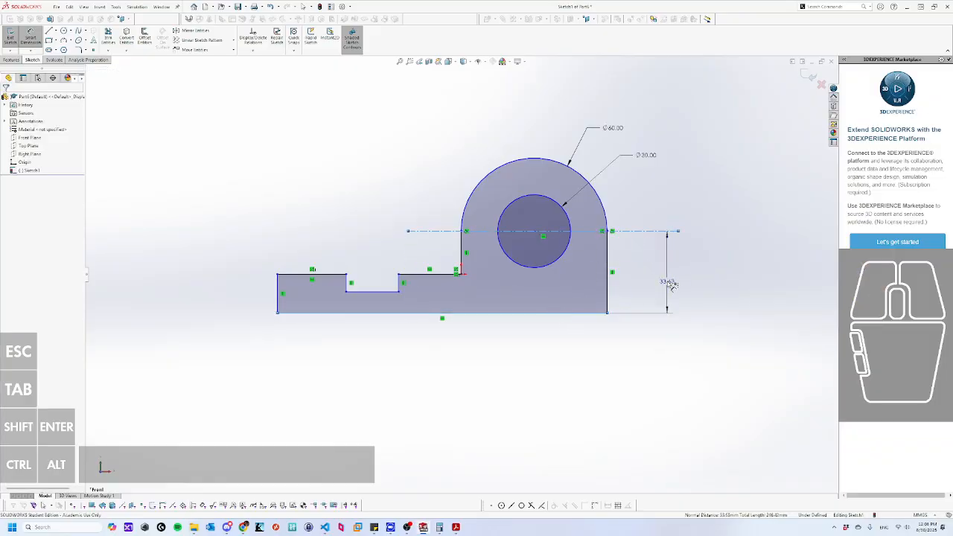
{"action": "left_click", "coordinate": [670, 285]}
{"action": "type", "text": "40"}
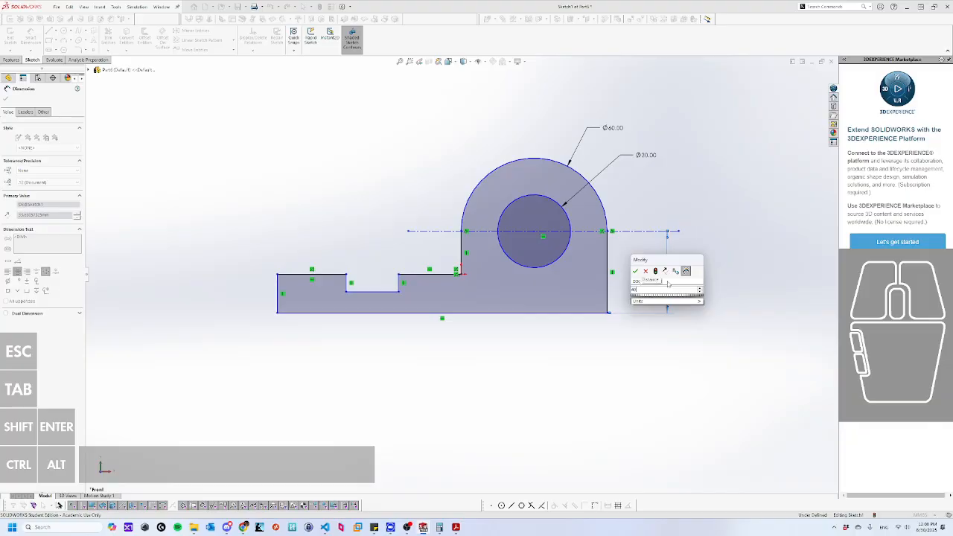
{"action": "key", "text": "Return"}
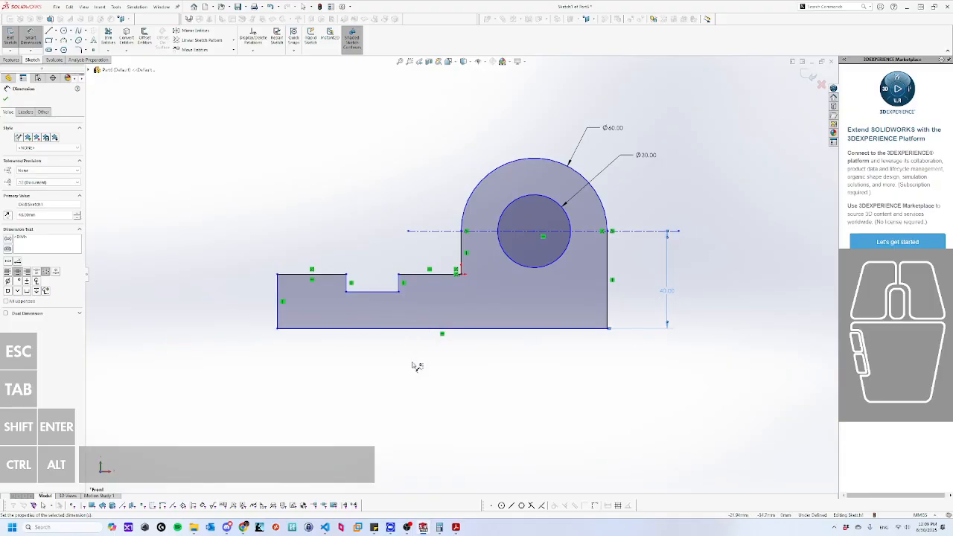
{"action": "key", "text": "Escape"}
Dimension the outline's bottom edge with an overall length of 150 mm.
{"action": "right_click_drag", "start_coordinate": [426, 390], "coordinate": [409, 355]}
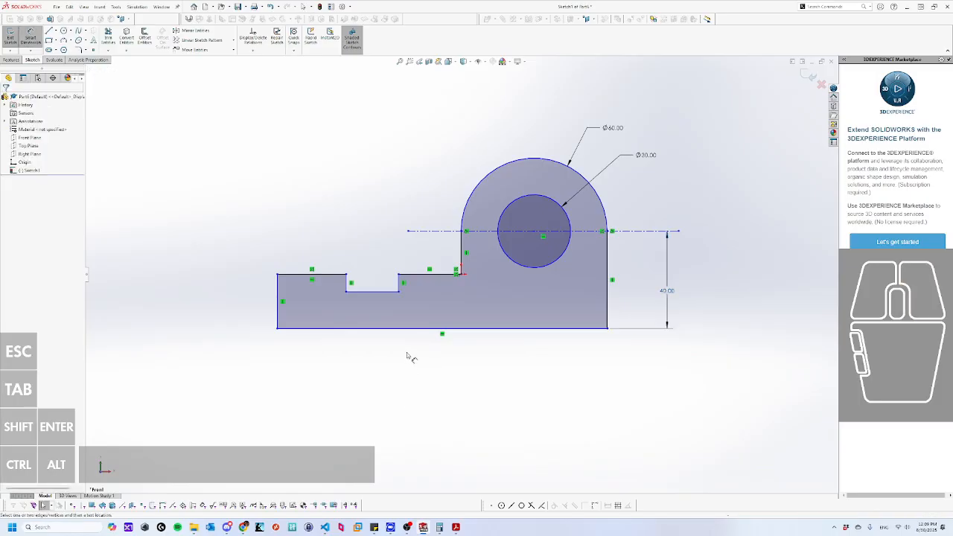
{"action": "left_click", "coordinate": [397, 328]}
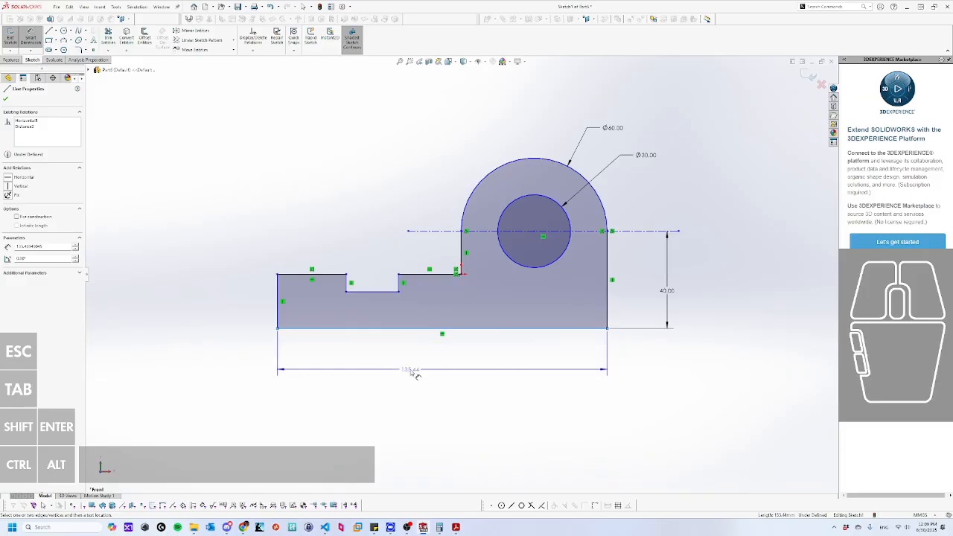
{"action": "left_click", "coordinate": [412, 369]}
{"action": "type", "text": "150"}
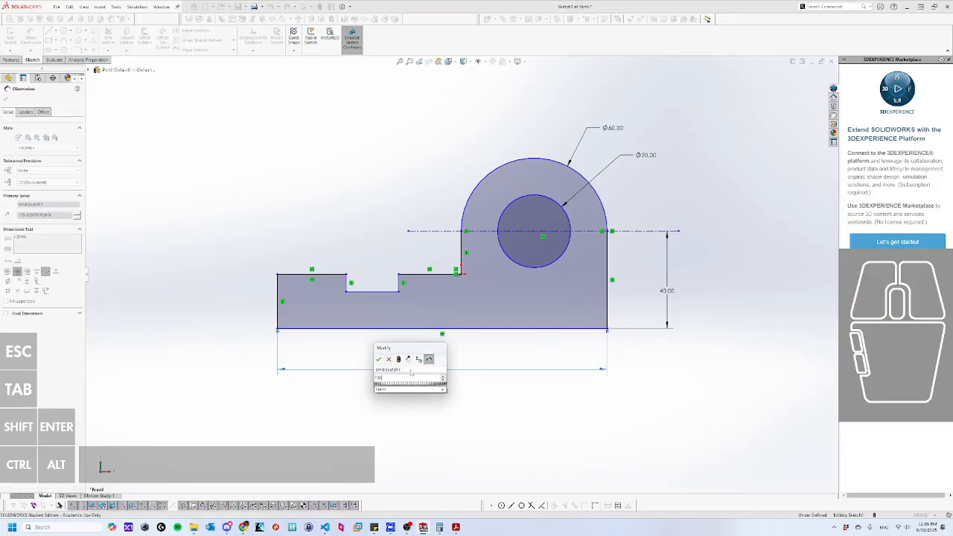
{"action": "key", "text": "Return"}
{"action": "key", "text": "Escape"}
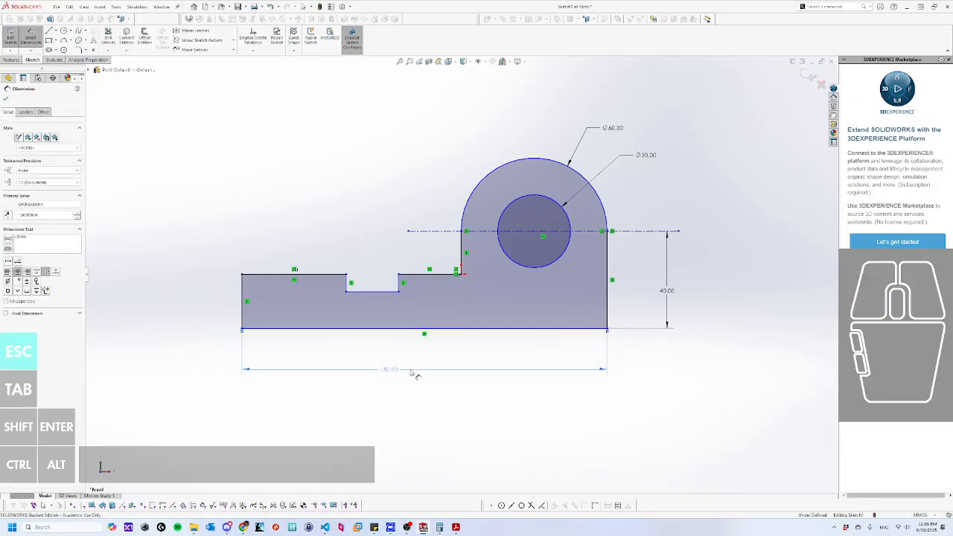
Dimension the outline's left vertical edge with a height of 20 mm.
{"action": "right_click_drag", "start_coordinate": [177, 377], "coordinate": [185, 339]}
{"action": "left_click", "coordinate": [247, 305]}
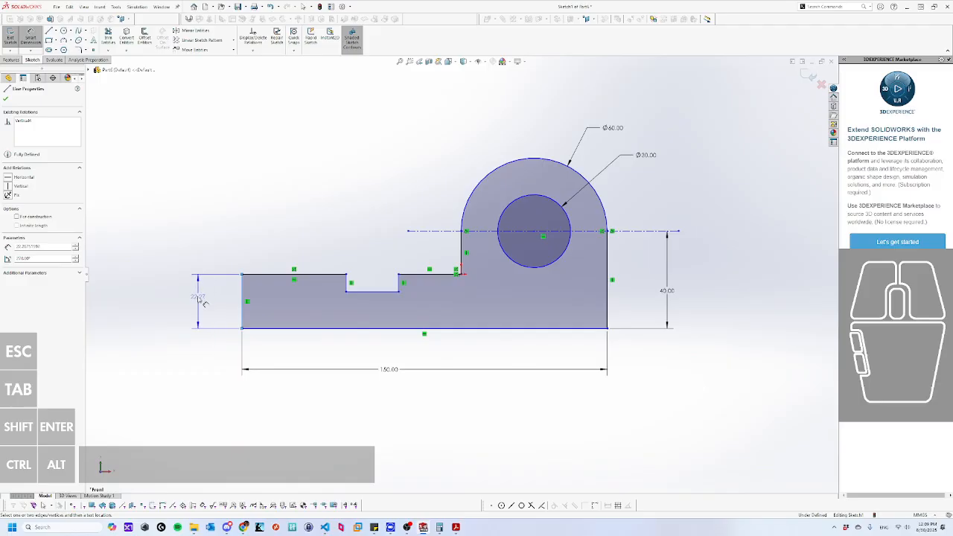
{"action": "left_click", "coordinate": [189, 306]}
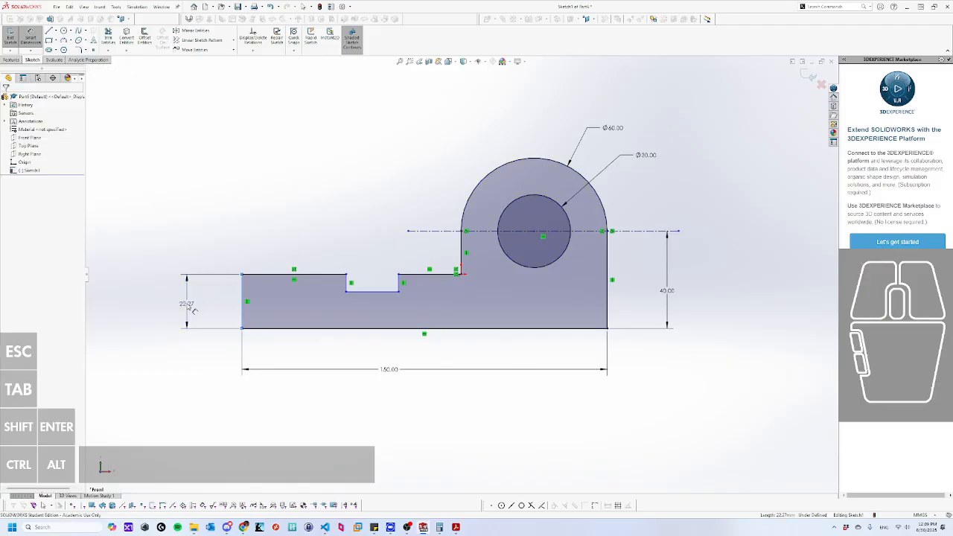
{"action": "type", "text": "20"}
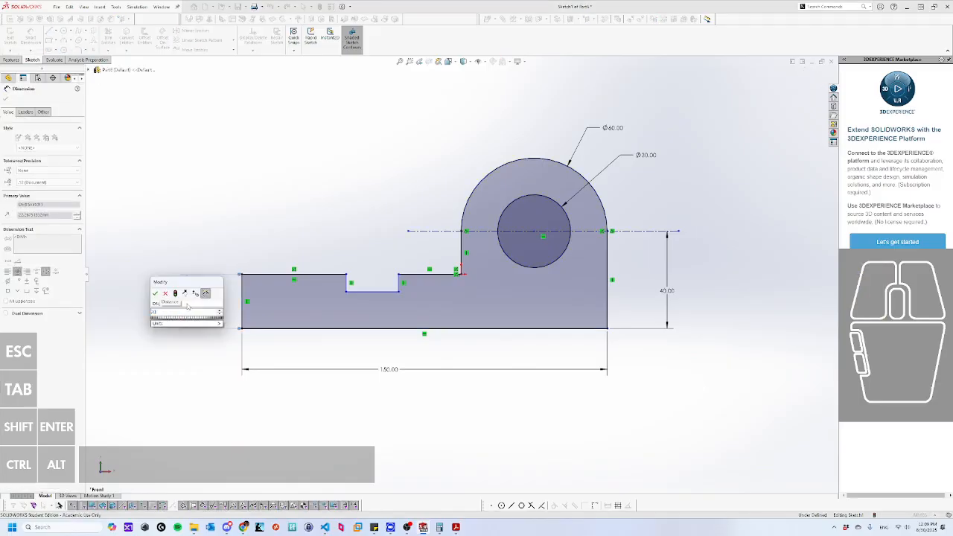
{"action": "key", "text": "Return"}
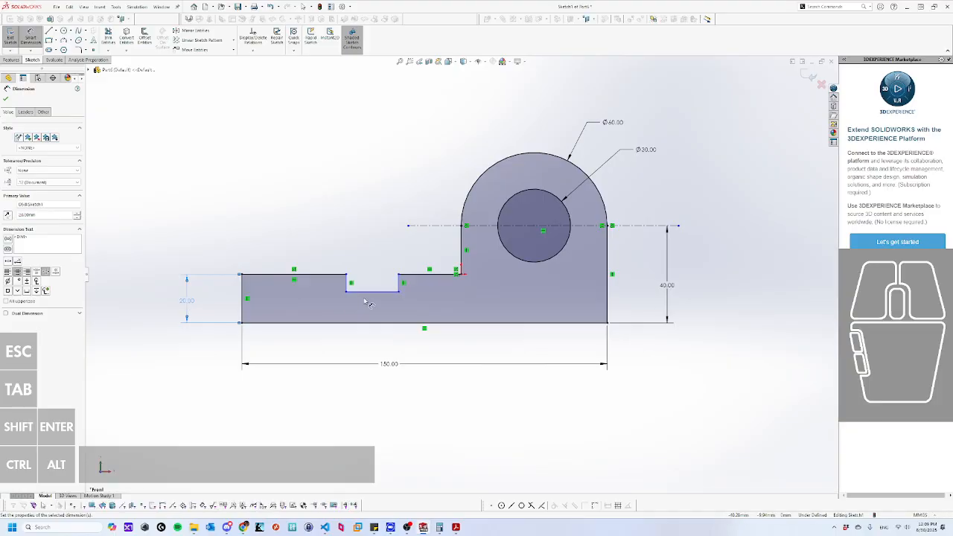
Dimension the notch depth, from the base's left upper edge to the notch floor, as 5 mm.
{"action": "left_click", "coordinate": [373, 291]}
{"action": "left_click", "coordinate": [312, 275]}
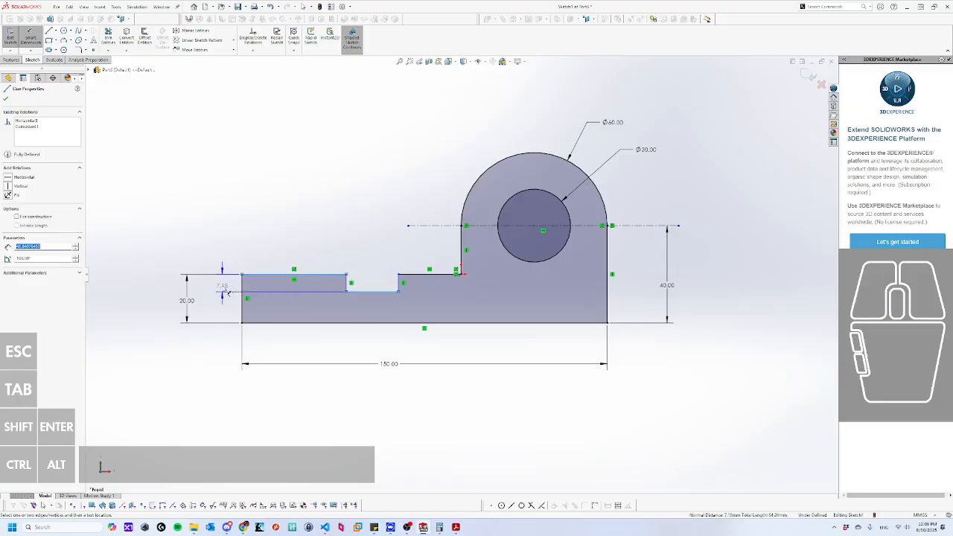
{"action": "left_click", "coordinate": [223, 292]}
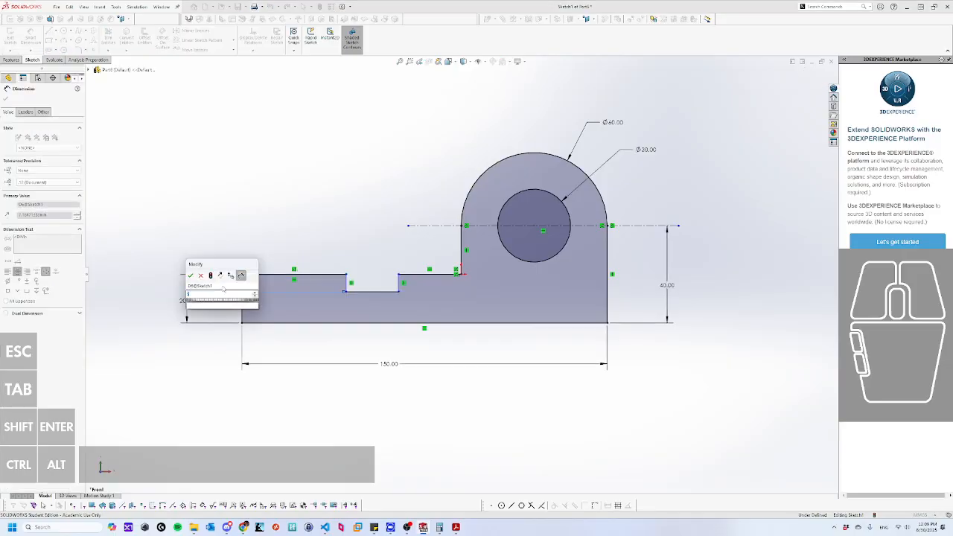
{"action": "key", "text": "Return"}
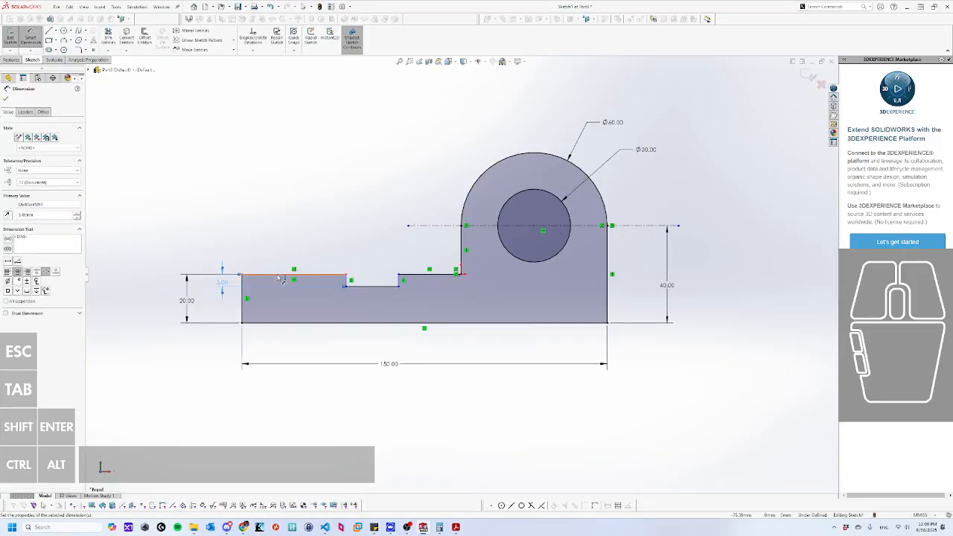
Dimension the base's upper edge left of the notch with a length of 35 mm.
{"action": "left_click", "coordinate": [283, 275]}
{"action": "left_click", "coordinate": [289, 242]}
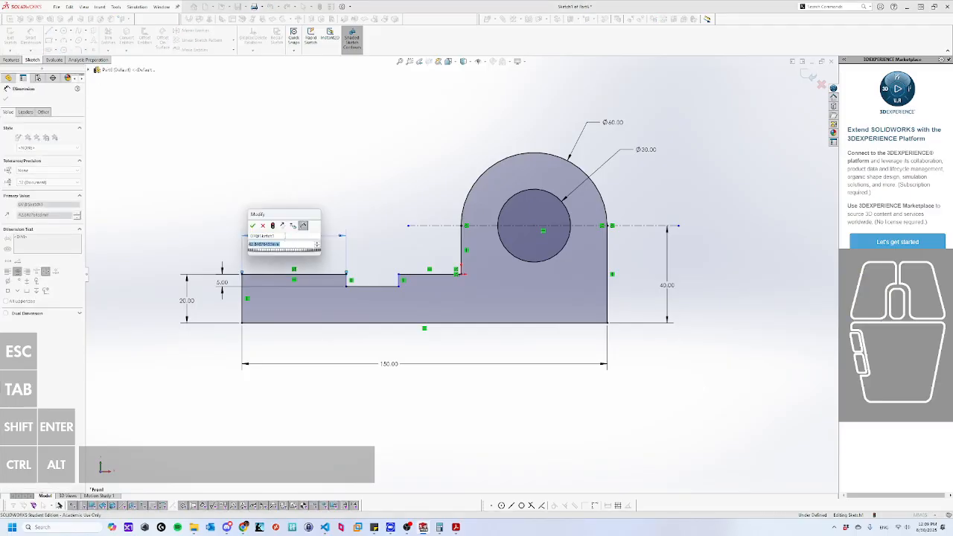
{"action": "type", "text": "35"}
{"action": "key", "text": "Return"}
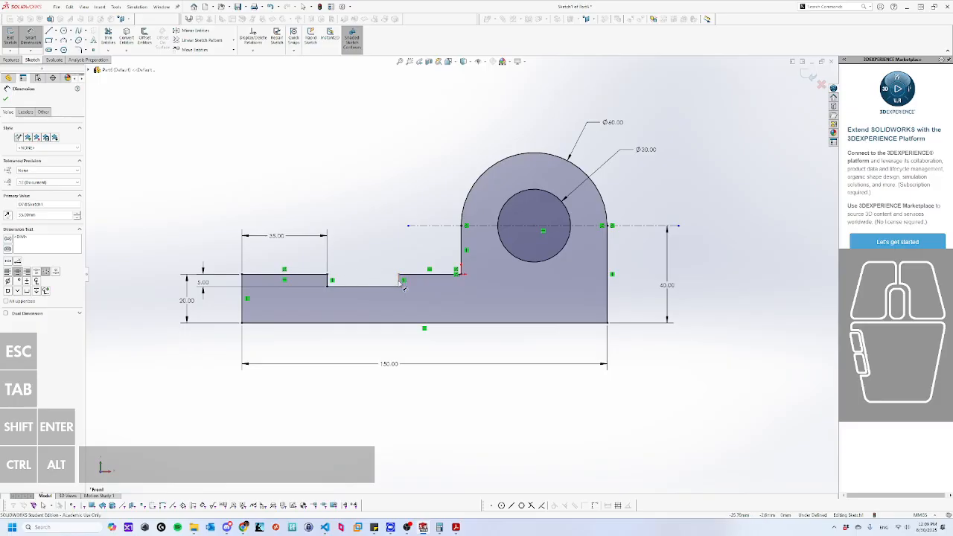
Dimension the notch width between its two vertical sides as 25 mm and leave the dimension command.
{"action": "left_click", "coordinate": [329, 283]}
{"action": "left_click", "coordinate": [399, 281]}
{"action": "left_click", "coordinate": [361, 240]}
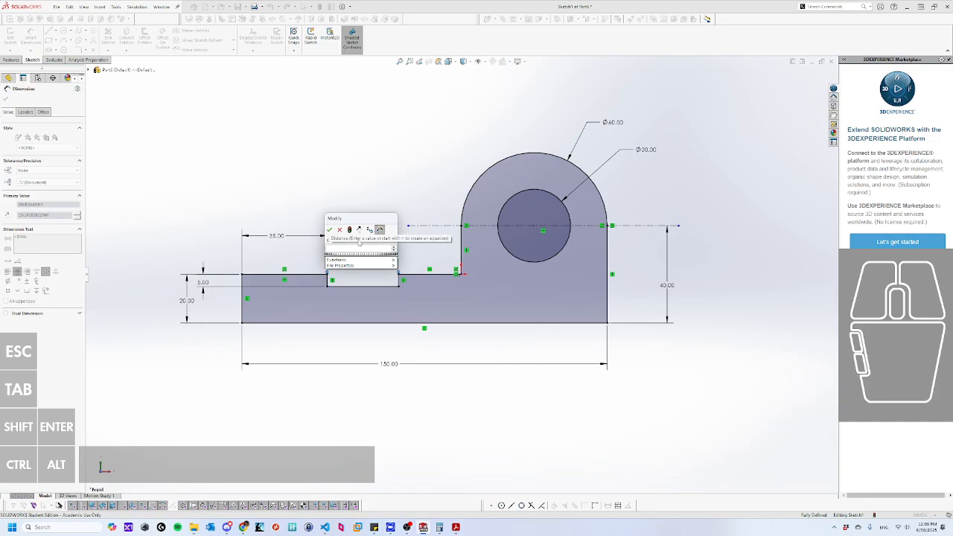
{"action": "type", "text": "25"}
{"action": "key", "text": "Return"}
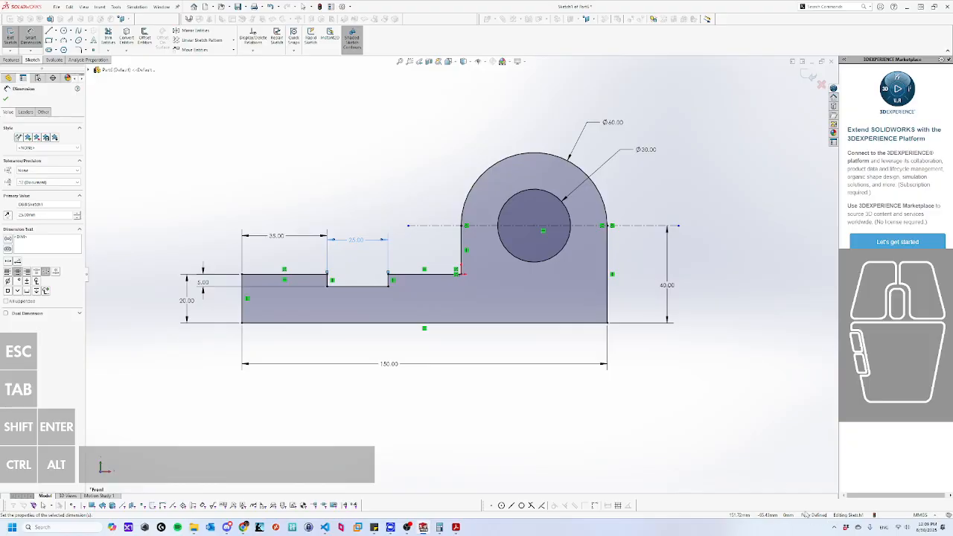
{"action": "left_click", "coordinate": [711, 407]}
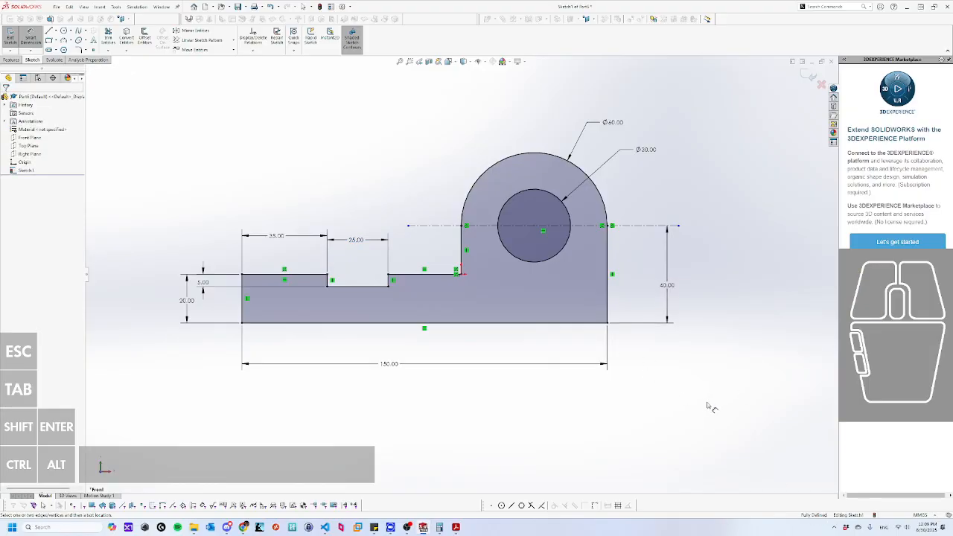
{"action": "key", "text": "Escape"}
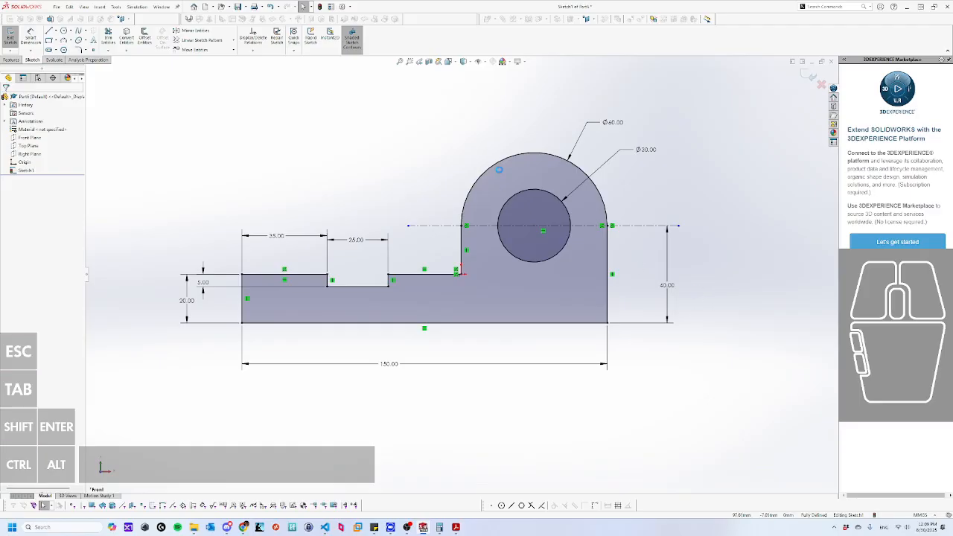
Save the part as Sketch 3.SLDPRT in the Week 1 folder.
{"action": "left_click", "coordinate": [454, 235]}
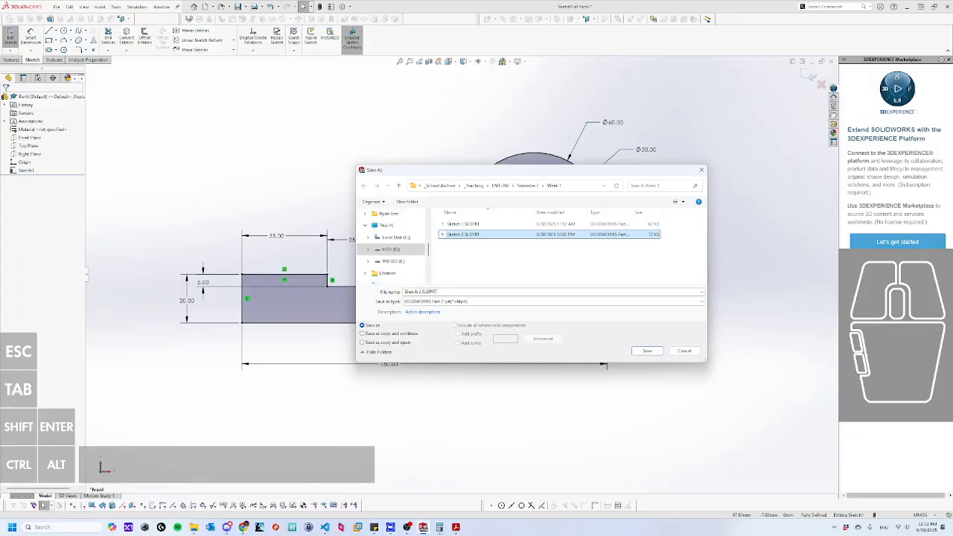
{"action": "left_click", "coordinate": [458, 293]}
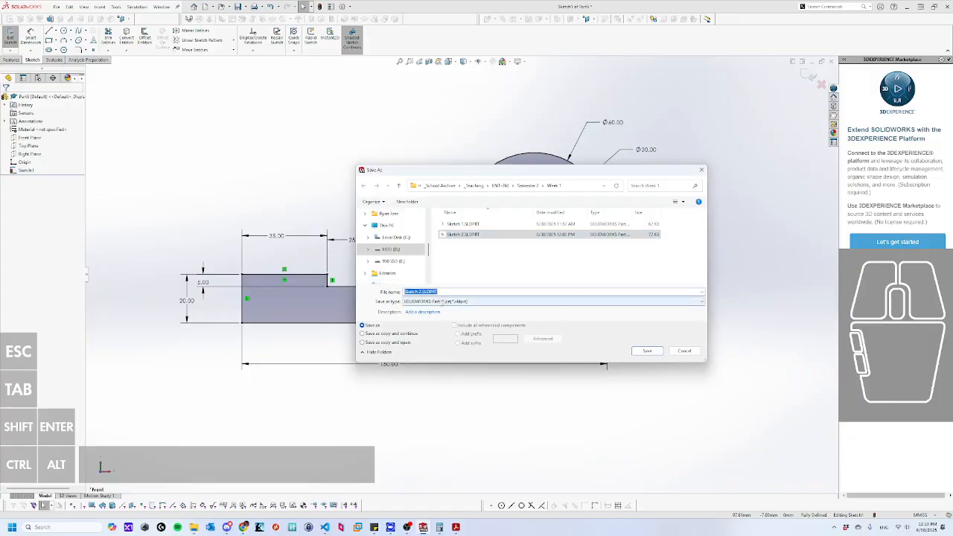
{"action": "left_click", "coordinate": [420, 292]}
{"action": "type", "text": "3"}
{"action": "key", "text": "Return"}
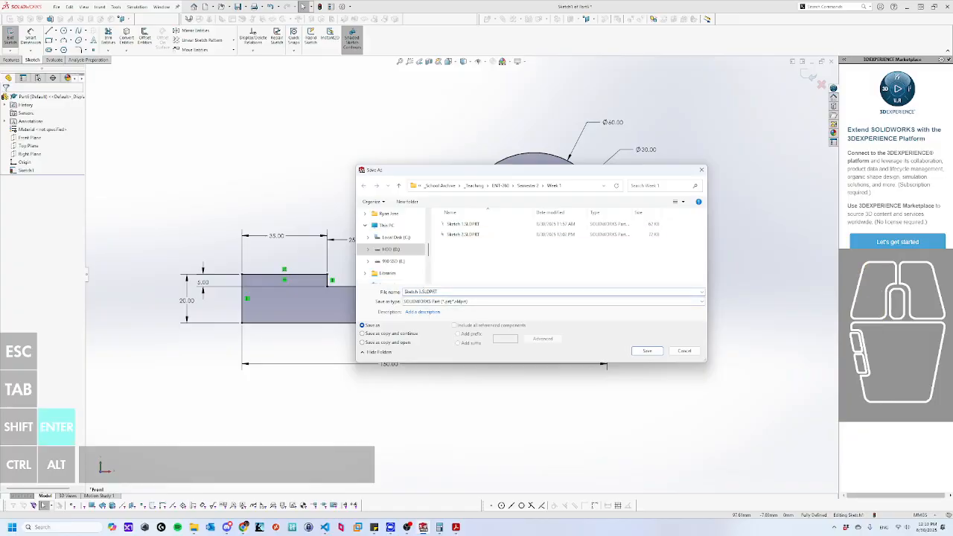
Close the finished Sketch 3 part and create a new part document.
{"action": "left_click", "coordinate": [811, 75]}
{"action": "left_click", "coordinate": [832, 63]}
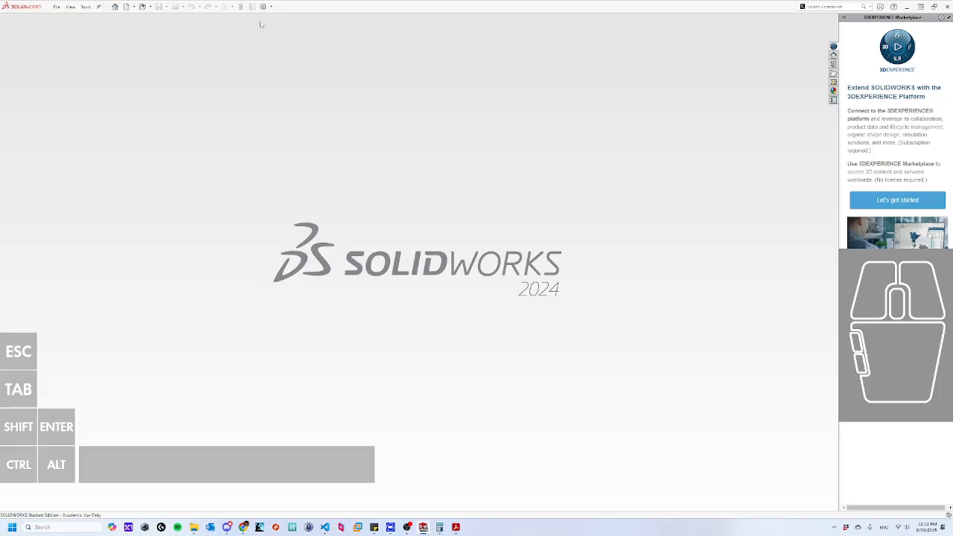
{"action": "left_click", "coordinate": [126, 7]}
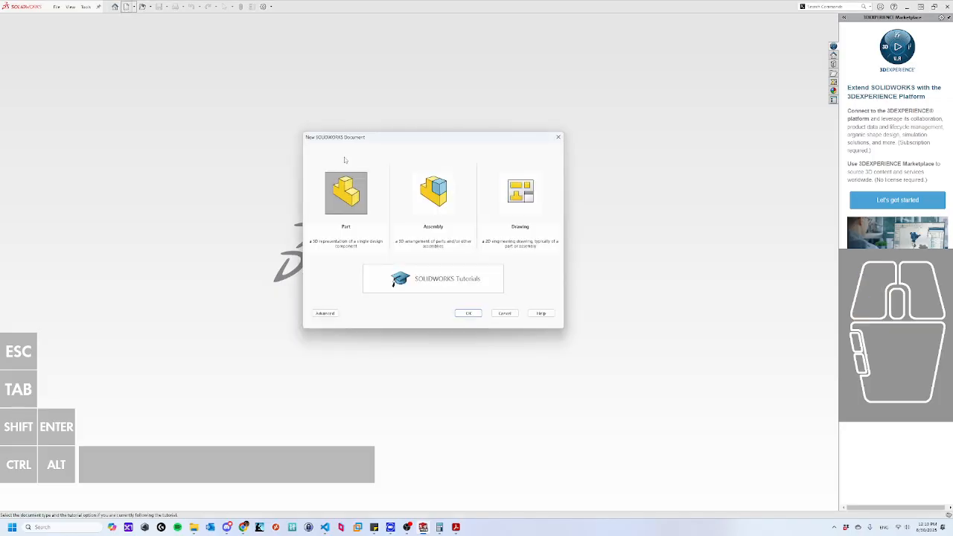
{"action": "double_click", "coordinate": [354, 207]}
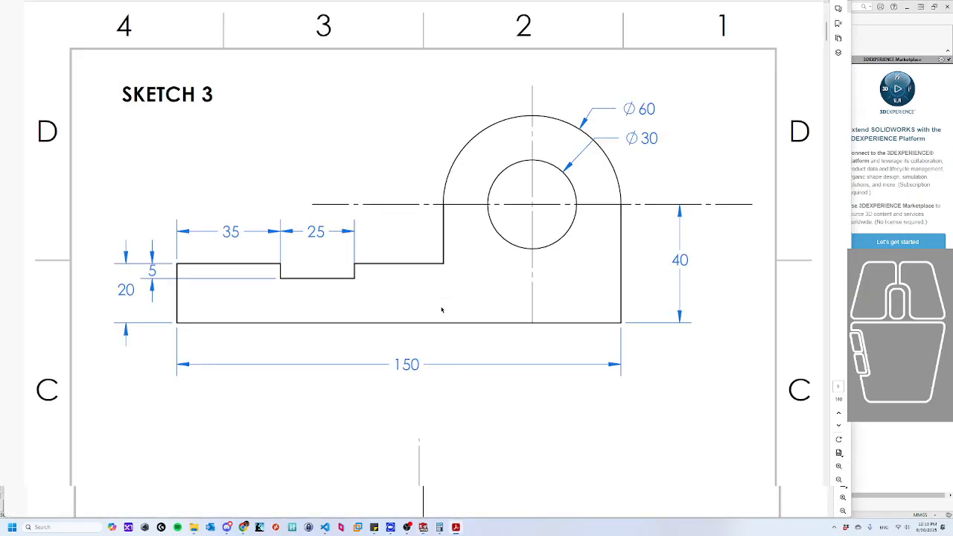
Examine the SKETCH 4 reference drawing in the PDF, including its typical fillet radius note, and return to SOLIDWORKS.
{"action": "scroll", "coordinate": [445, 298], "scroll_direction": "down", "scroll_amount": 11}
{"action": "scroll", "coordinate": [445, 296], "scroll_direction": "down", "scroll_amount": 1}
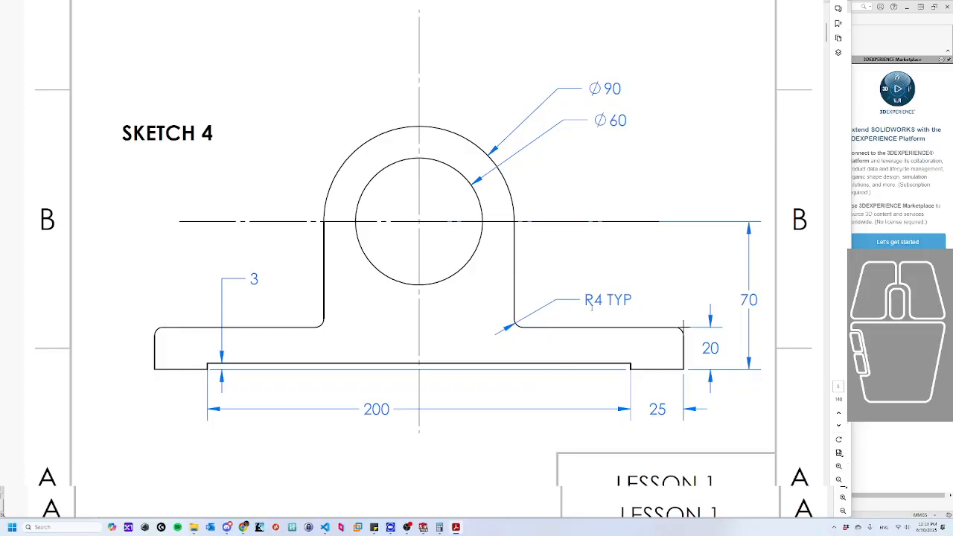
{"action": "mouse_move", "coordinate": [586, 304]}
{"action": "left_mouse_down"}
{"action": "mouse_move", "coordinate": [637, 304]}
{"action": "mouse_move", "coordinate": [634, 291]}
{"action": "mouse_move", "coordinate": [577, 309]}
{"action": "left_mouse_up"}
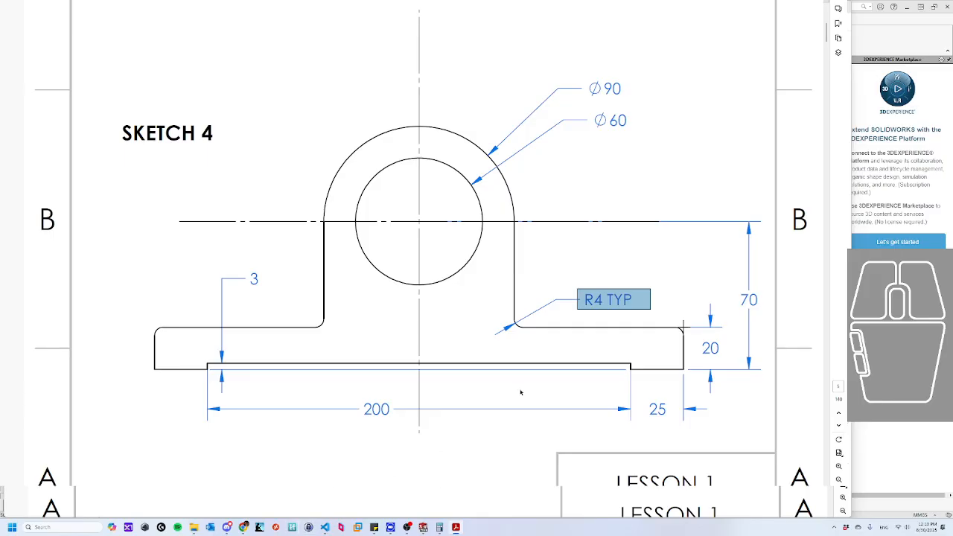
{"action": "mouse_move", "coordinate": [244, 528]}
{"action": "left_click", "coordinate": [803, 9]}
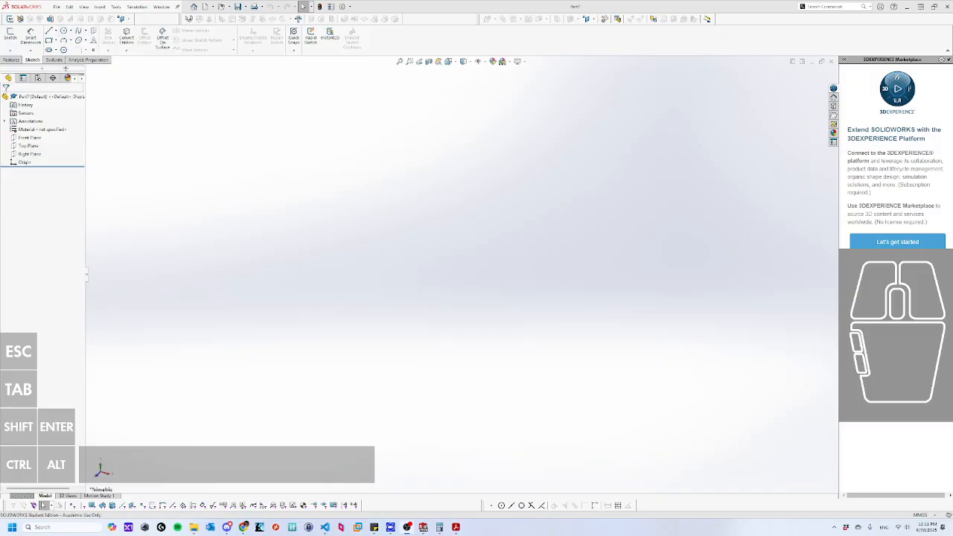
Start a sketch on the Front Plane and review the outline in the SKETCH 4 reference drawing.
{"action": "left_click", "coordinate": [48, 31]}
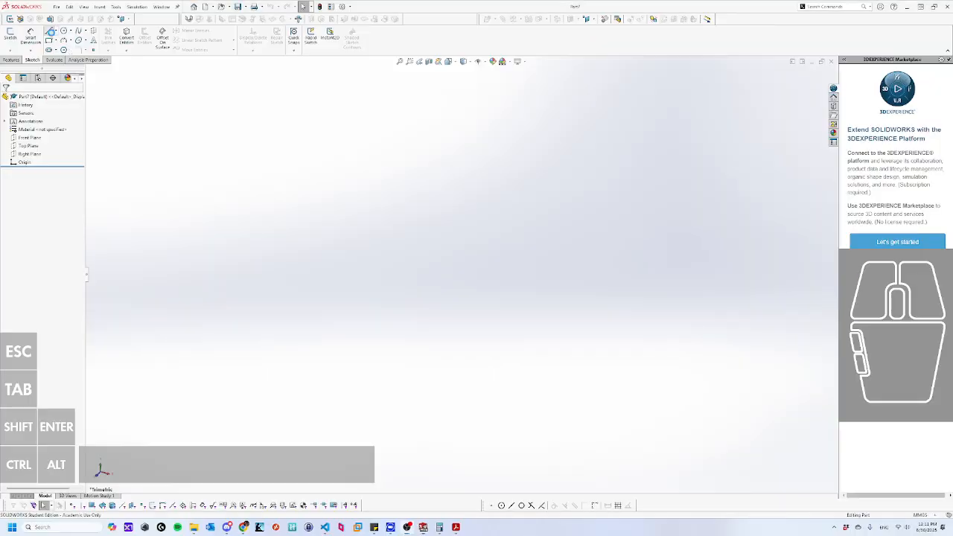
{"action": "left_click", "coordinate": [368, 172]}
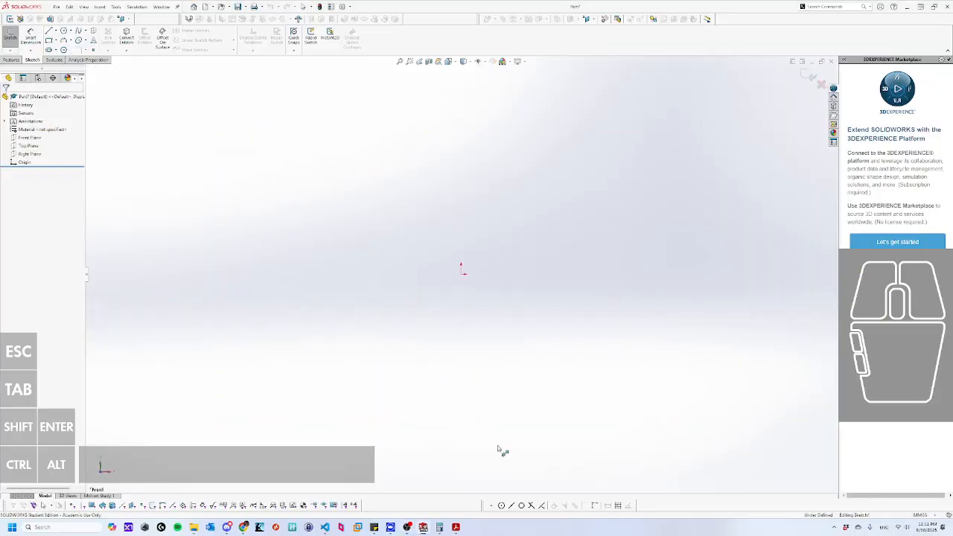
{"action": "left_click", "coordinate": [456, 527]}
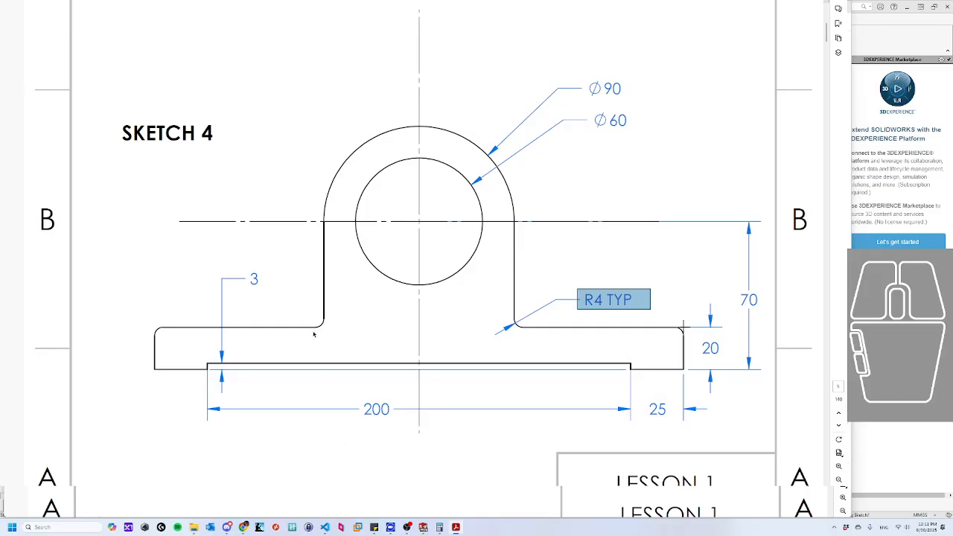
{"action": "left_click", "coordinate": [447, 458]}
{"action": "left_click", "coordinate": [447, 458]}
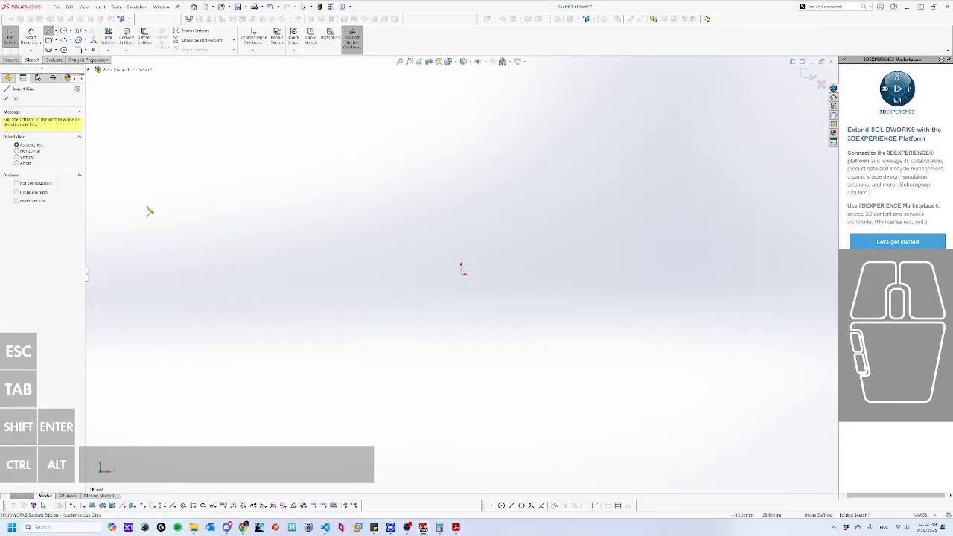
Recheck the circle's centre in the SKETCH 4 drawing and draw a circle about 15 mm in radius centred on the origin.
{"action": "left_click", "coordinate": [455, 527]}
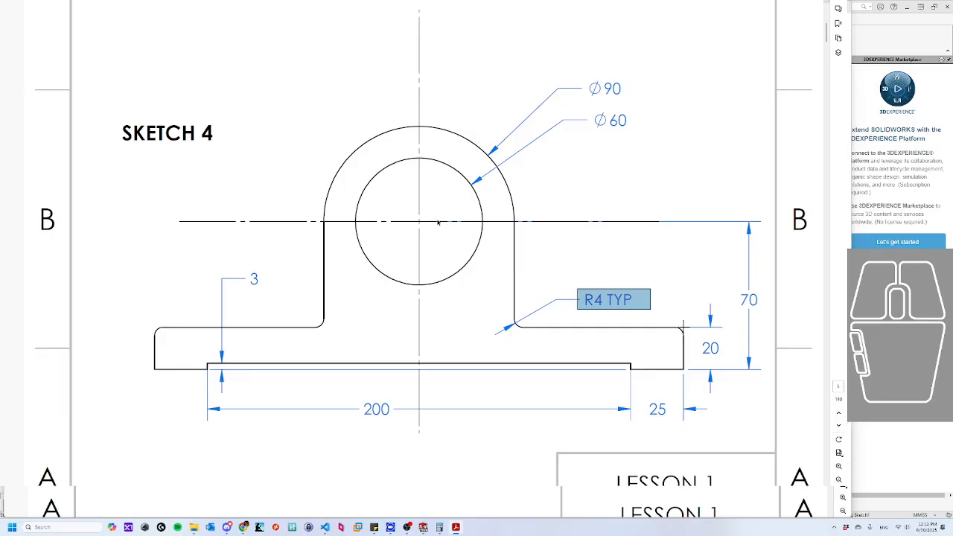
{"action": "left_click", "coordinate": [683, 327]}
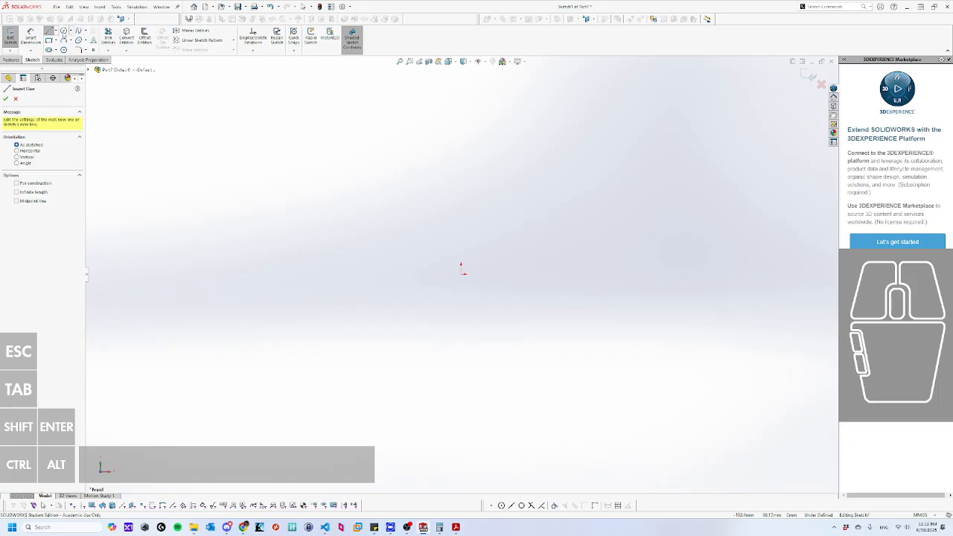
{"action": "left_click", "coordinate": [460, 274]}
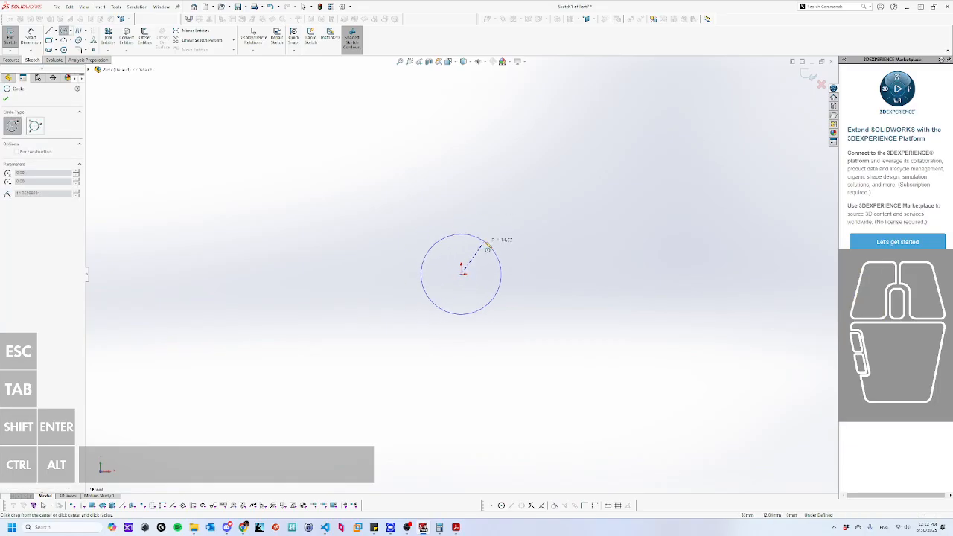
{"action": "left_click", "coordinate": [488, 248]}
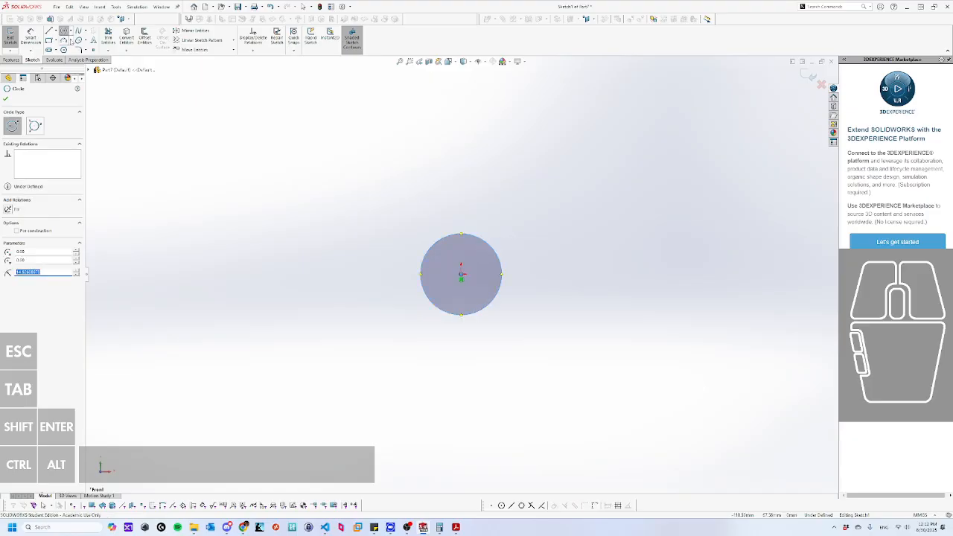
{"action": "left_click", "coordinate": [71, 41]}
{"action": "left_click", "coordinate": [79, 68]}
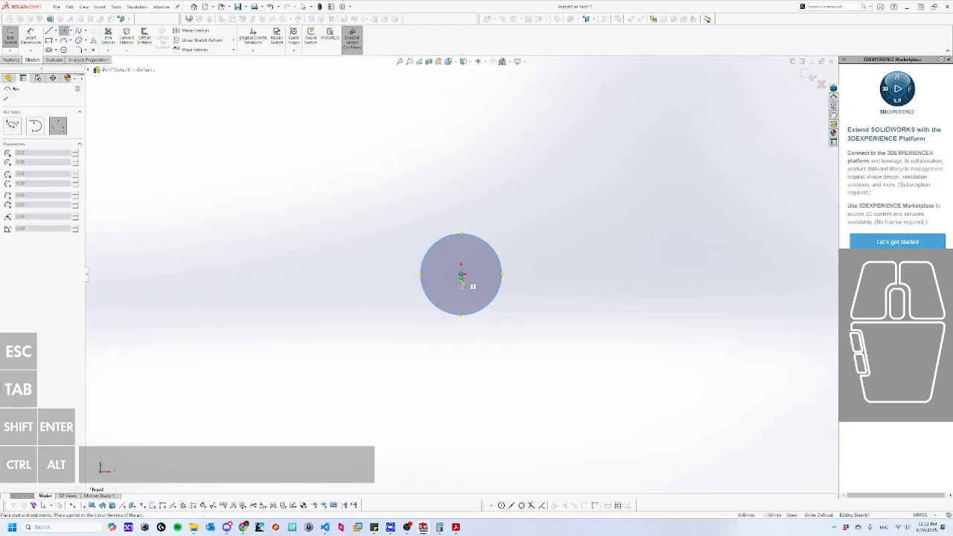
{"action": "left_click", "coordinate": [388, 276]}
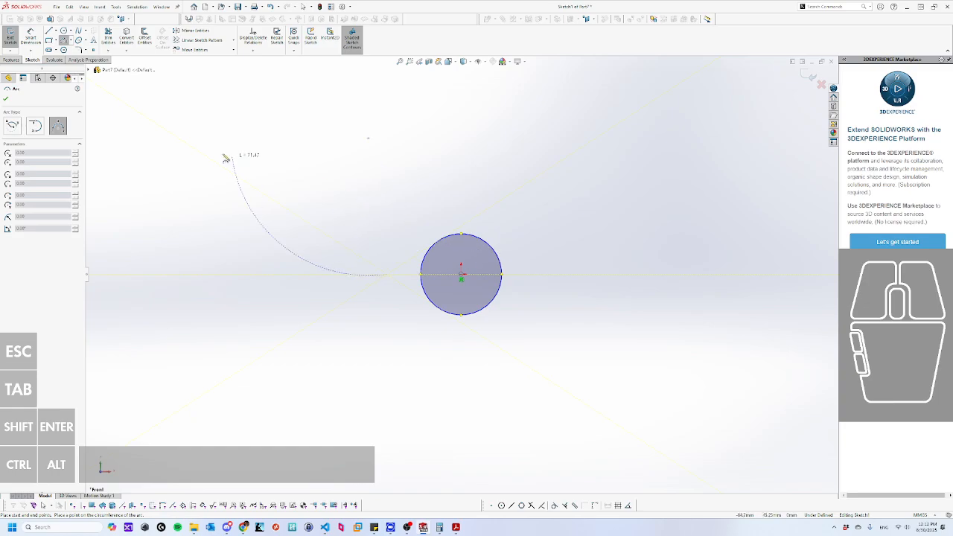
{"action": "key", "text": "Escape"}
Draw a 180° centerpoint arc about 30 mm in radius above the circle, centred on the origin.
{"action": "left_click", "coordinate": [72, 42]}
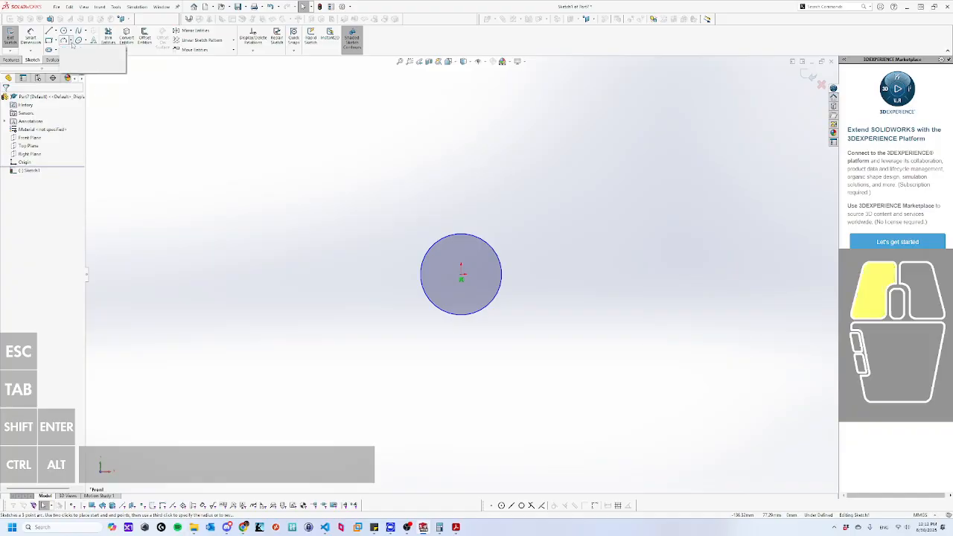
{"action": "left_click", "coordinate": [77, 50]}
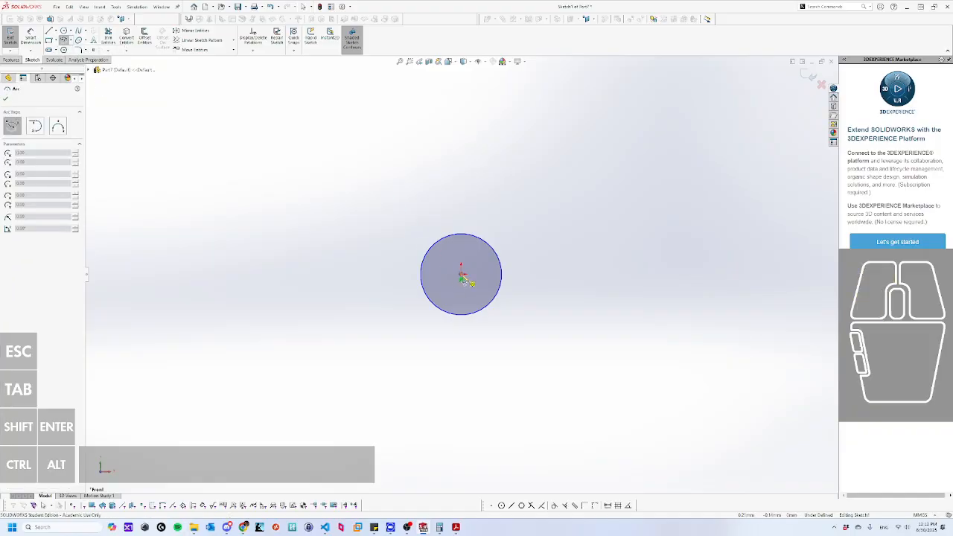
{"action": "left_click", "coordinate": [461, 274]}
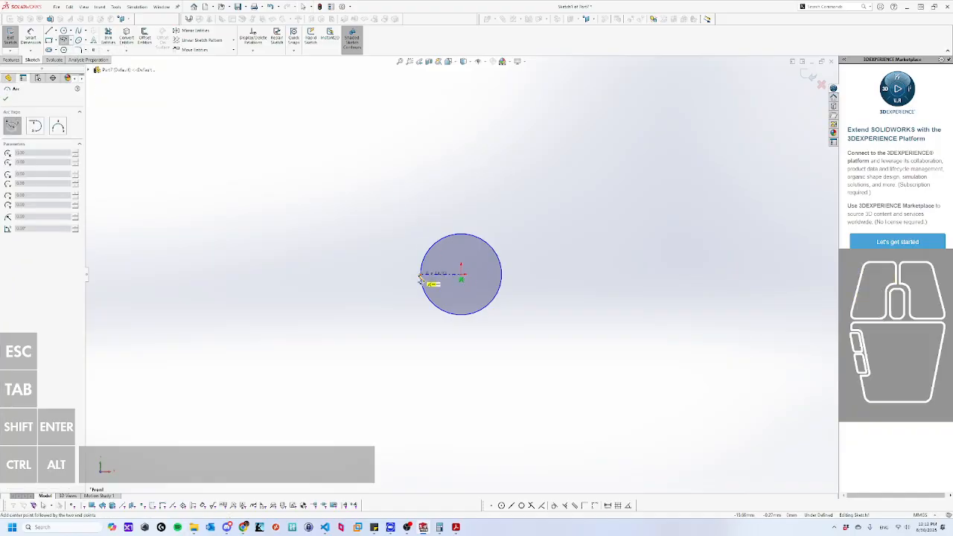
{"action": "left_click", "coordinate": [379, 273]}
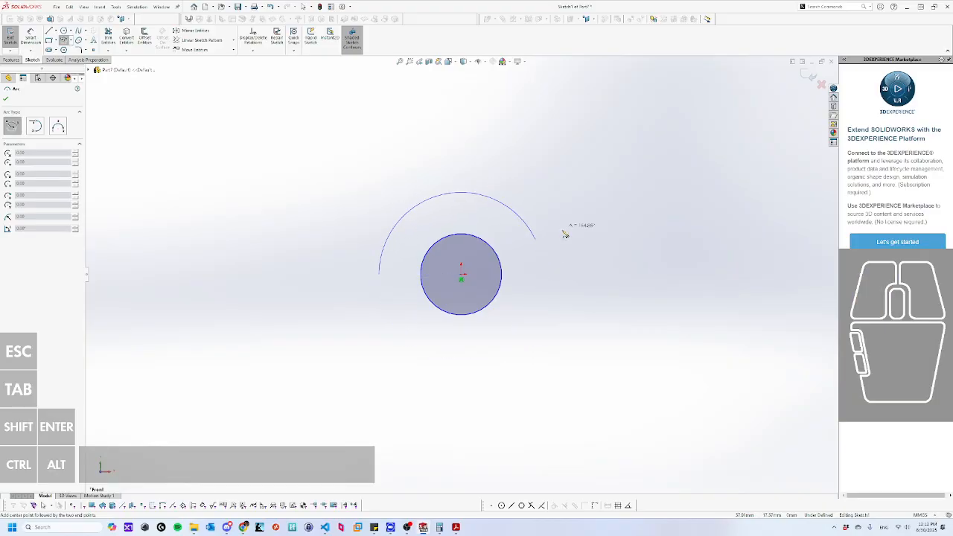
{"action": "left_click", "coordinate": [549, 278]}
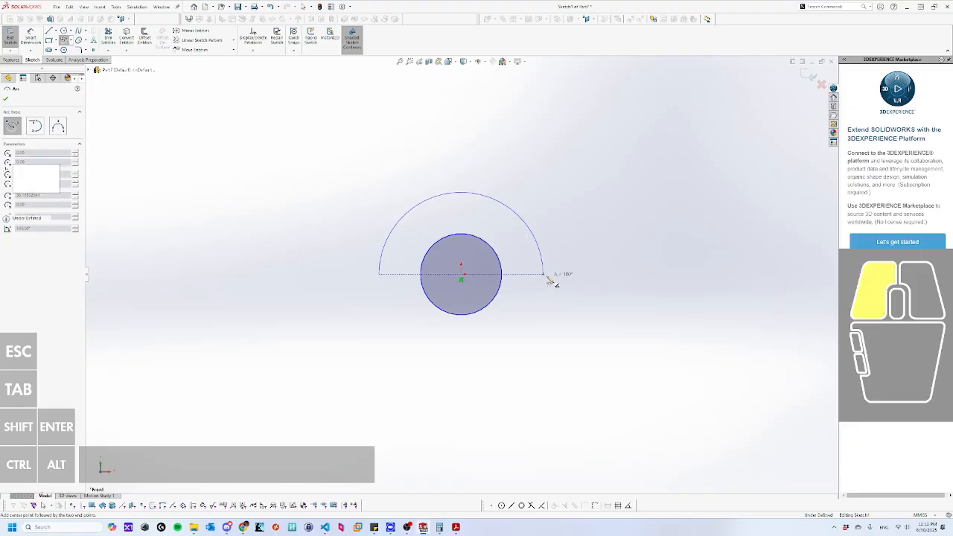
{"action": "key", "text": "Escape"}
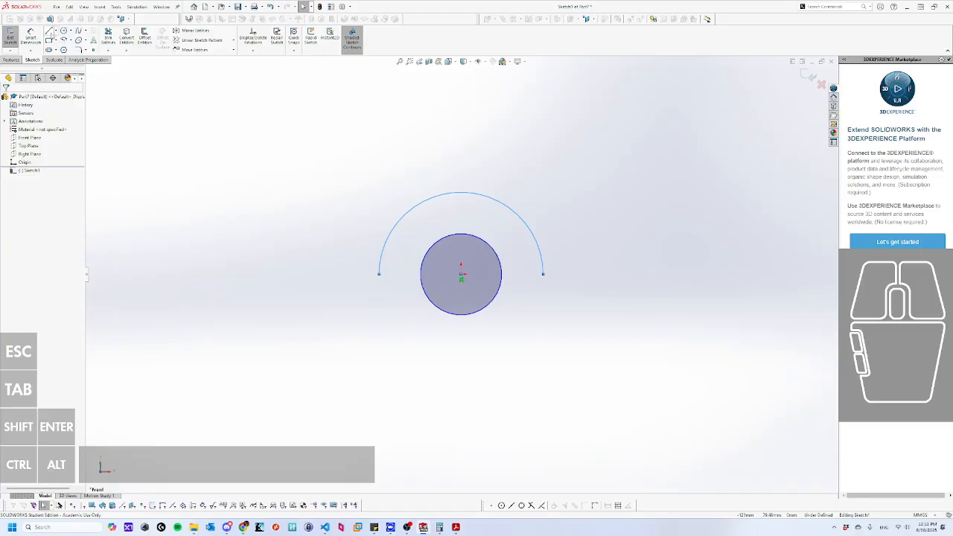
Draw connected lines from the arc's left end: about 21 mm down, outward along the flange, down its end, and around the left foot.
{"action": "left_click", "coordinate": [49, 31]}
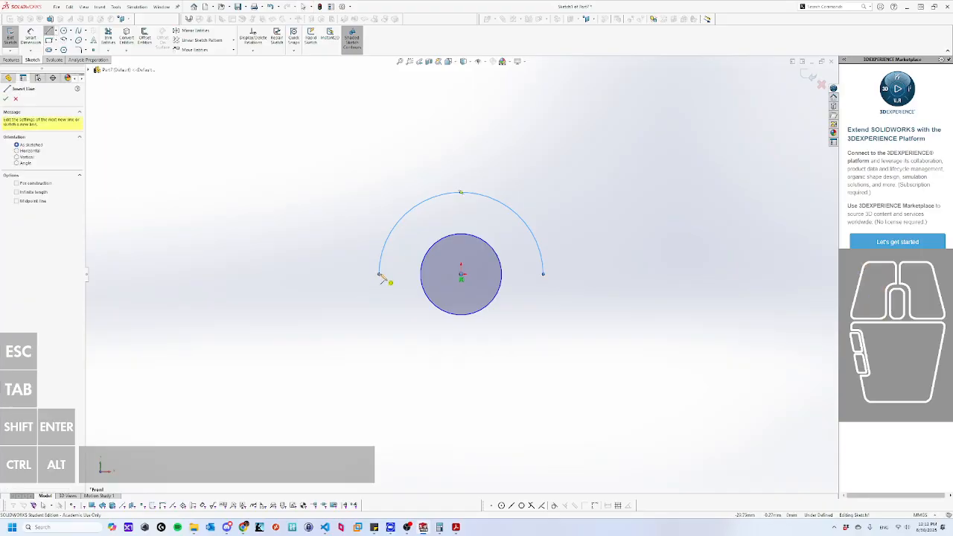
{"action": "left_click", "coordinate": [380, 275]}
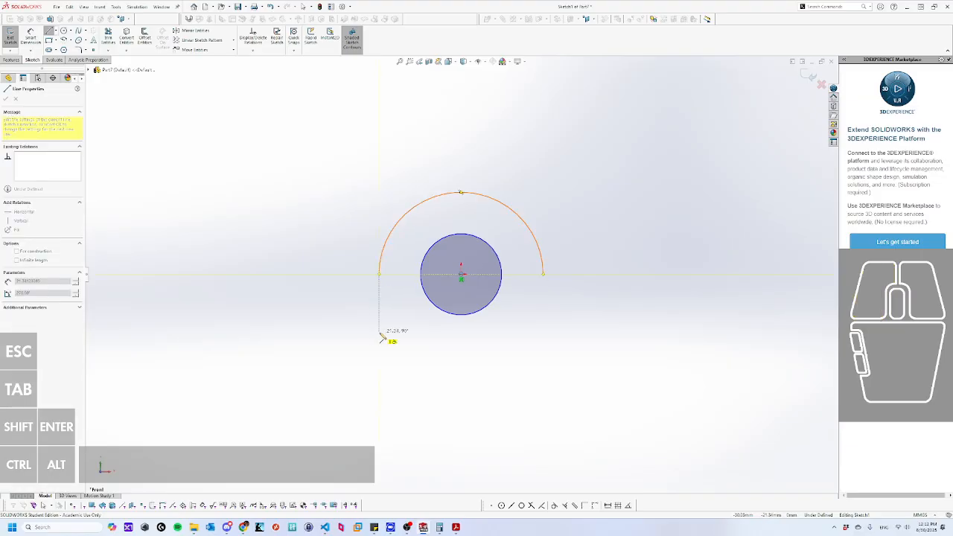
{"action": "left_click", "coordinate": [380, 333]}
{"action": "left_click", "coordinate": [224, 332]}
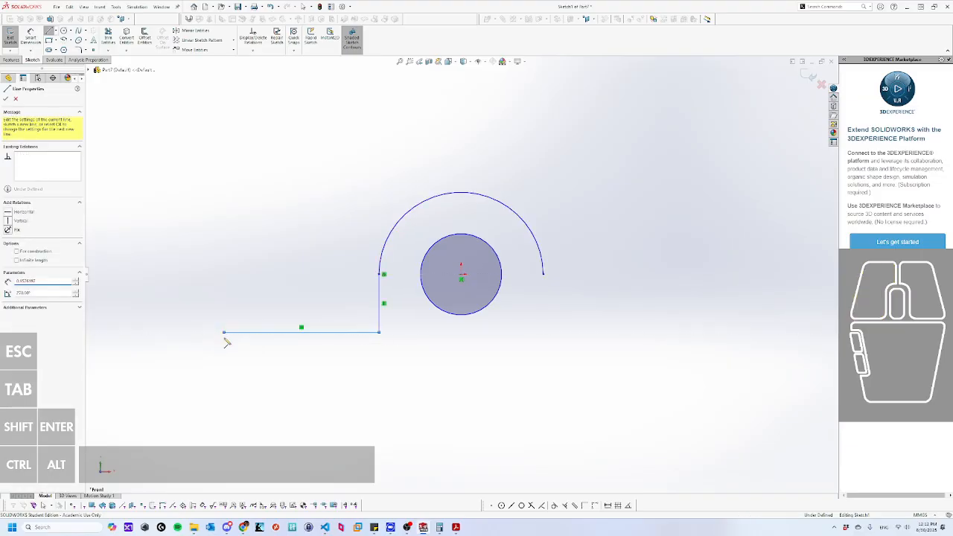
{"action": "left_click", "coordinate": [224, 366]}
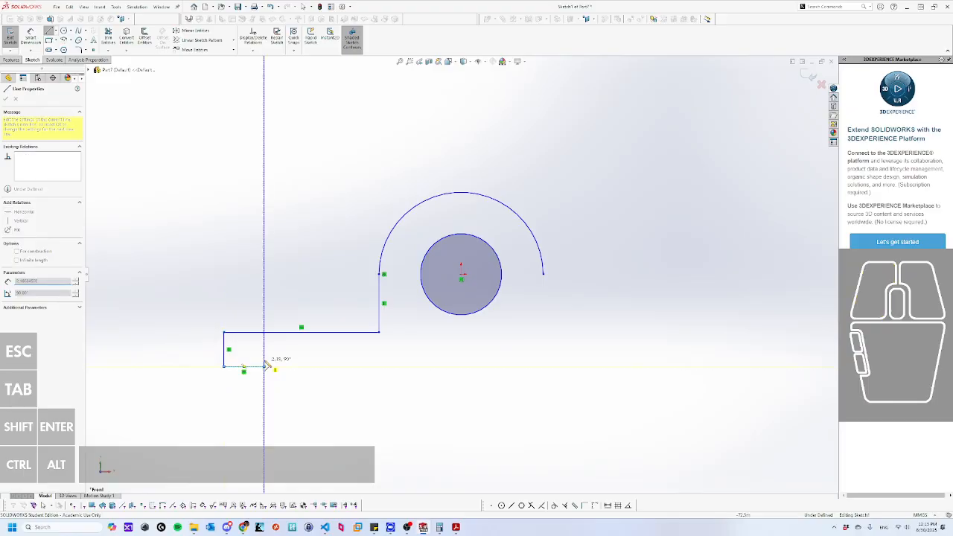
{"action": "left_click", "coordinate": [266, 362]}
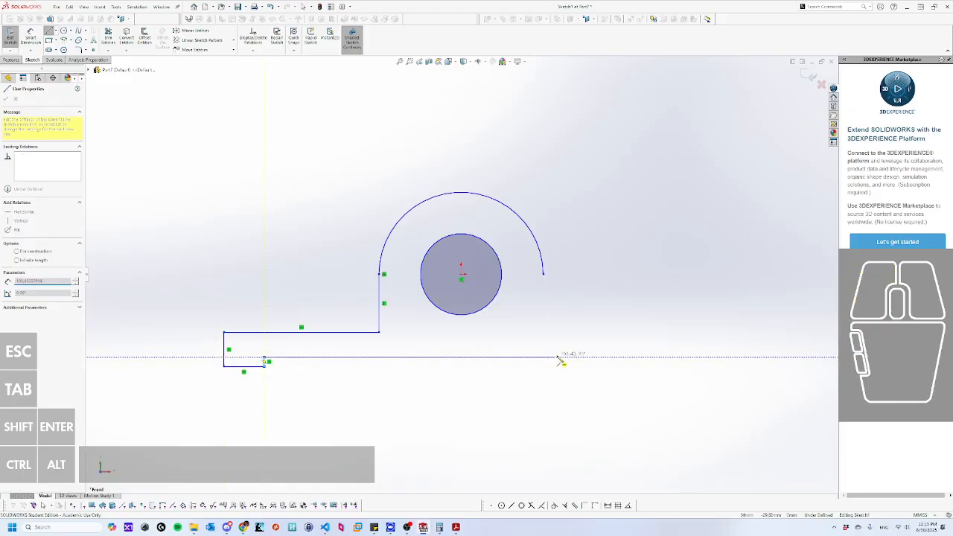
Continue the outline along the raised underside, around the right foot and flange, and close it at the arc's right end.
{"action": "left_click", "coordinate": [614, 359]}
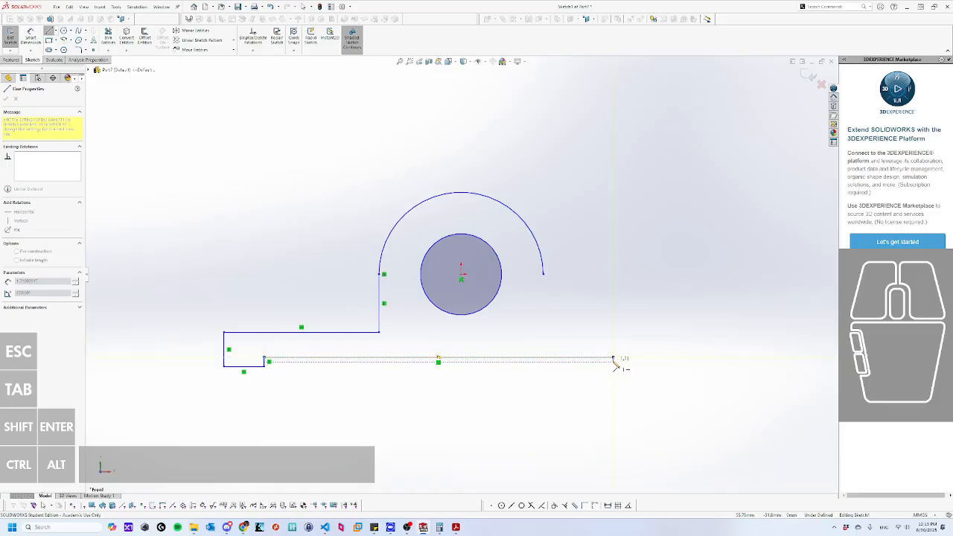
{"action": "left_click", "coordinate": [615, 368]}
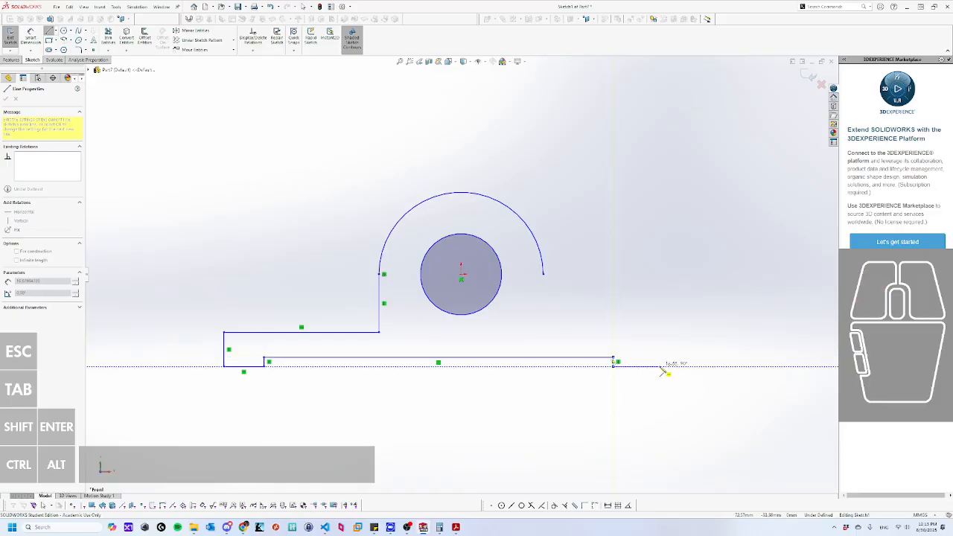
{"action": "left_click", "coordinate": [674, 368]}
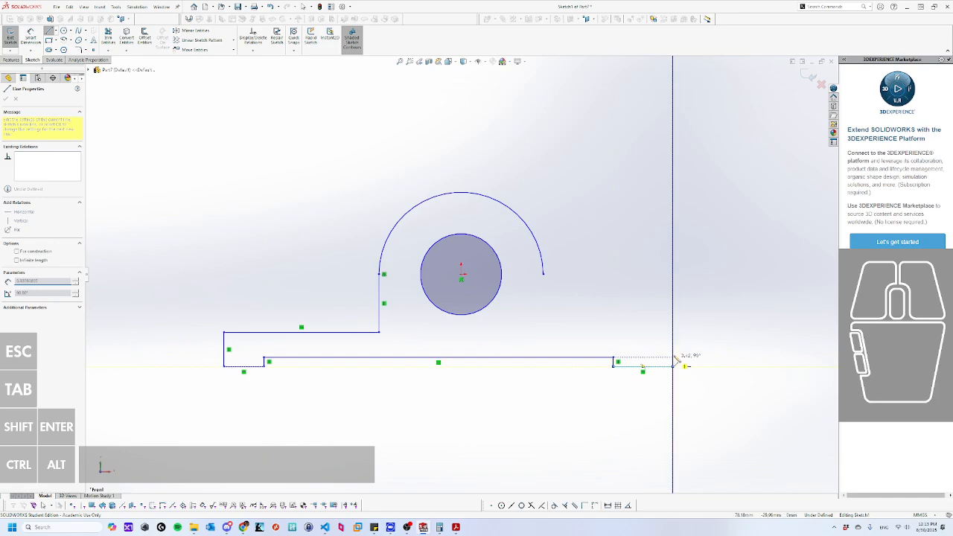
{"action": "left_click", "coordinate": [673, 329]}
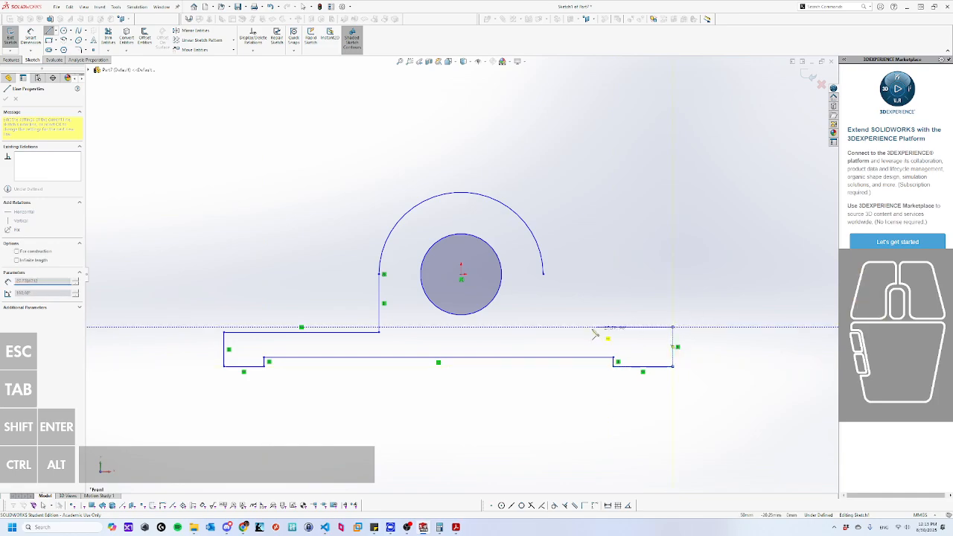
{"action": "left_click", "coordinate": [543, 328]}
{"action": "left_click", "coordinate": [543, 274]}
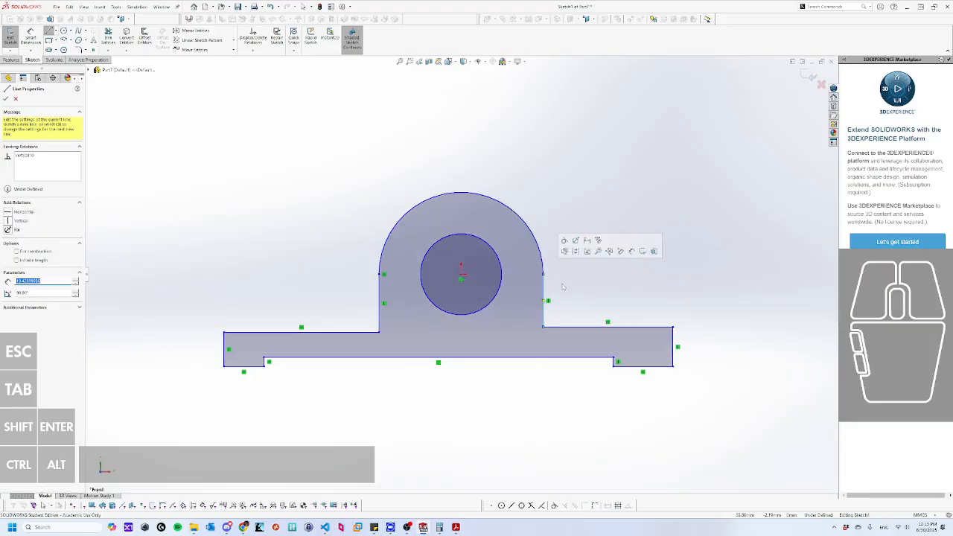
{"action": "key", "text": "Escape"}
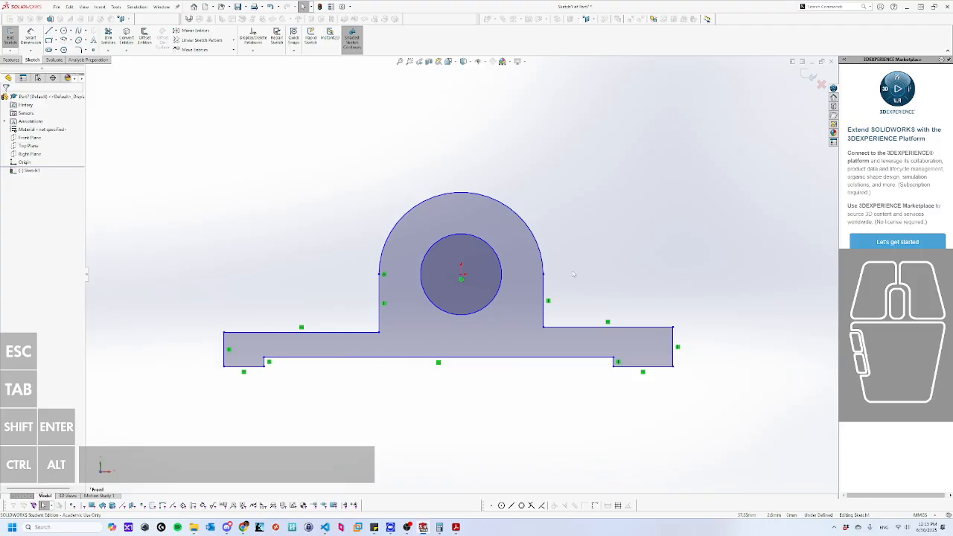
{"action": "left_click", "coordinate": [927, 518]}
{"action": "left_click", "coordinate": [926, 517]}
{"action": "left_click", "coordinate": [480, 446]}
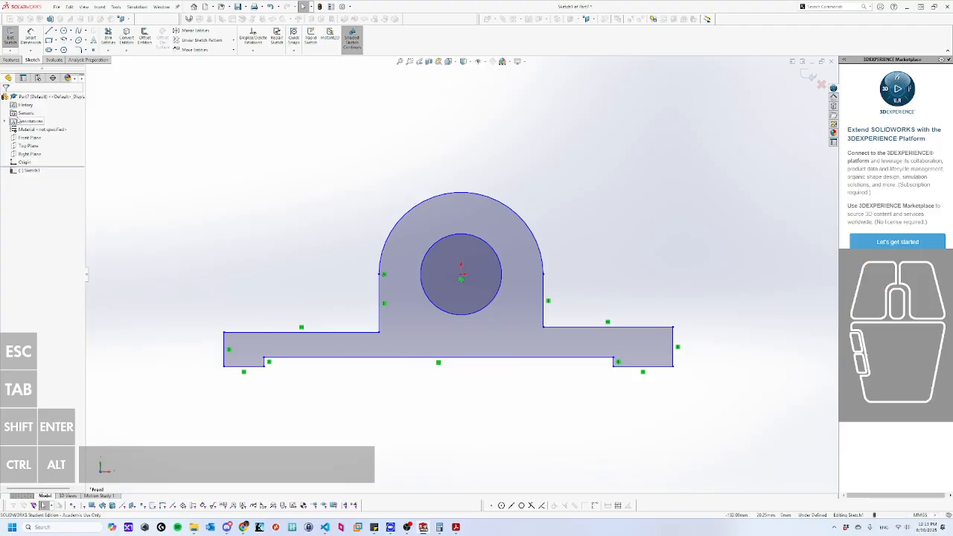
Draw a vertical centerline through the origin, extending from above the arc to below the base.
{"action": "left_click", "coordinate": [56, 32]}
{"action": "left_click", "coordinate": [63, 51]}
{"action": "left_click", "coordinate": [462, 159]}
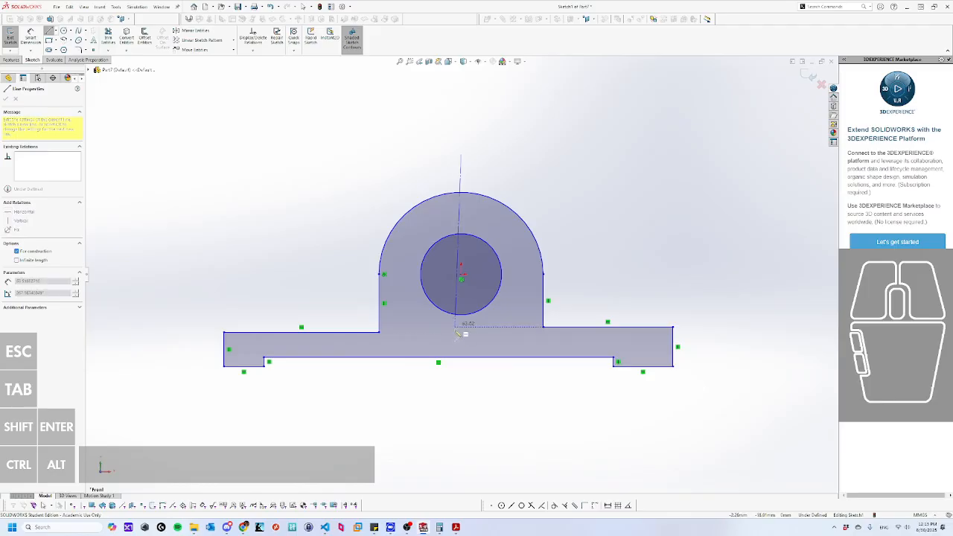
{"action": "left_click", "coordinate": [461, 427]}
{"action": "key", "text": "Escape"}
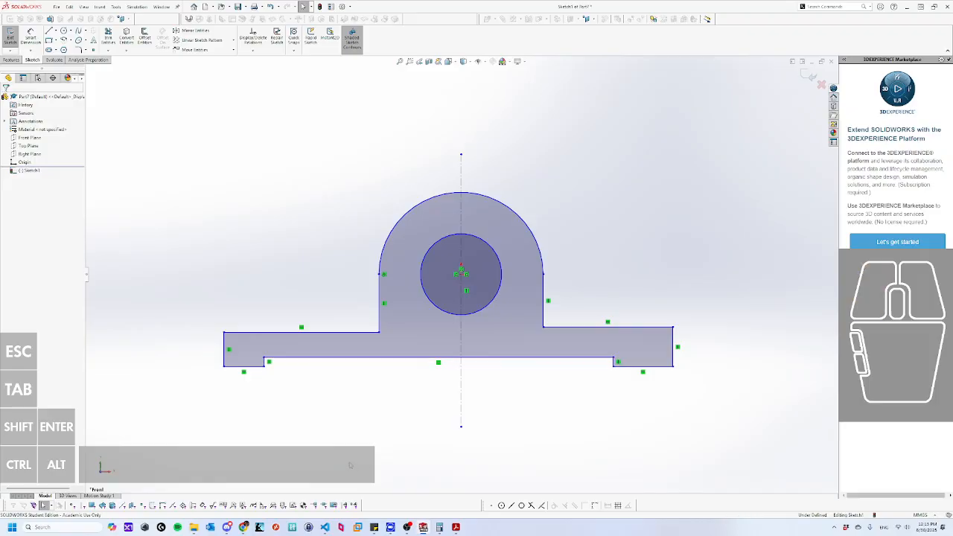
{"action": "key", "text": "Escape"}
Dimension the outer arc's radius and set it to 45 mm.
{"action": "right_click_drag", "start_coordinate": [567, 241], "coordinate": [592, 152]}
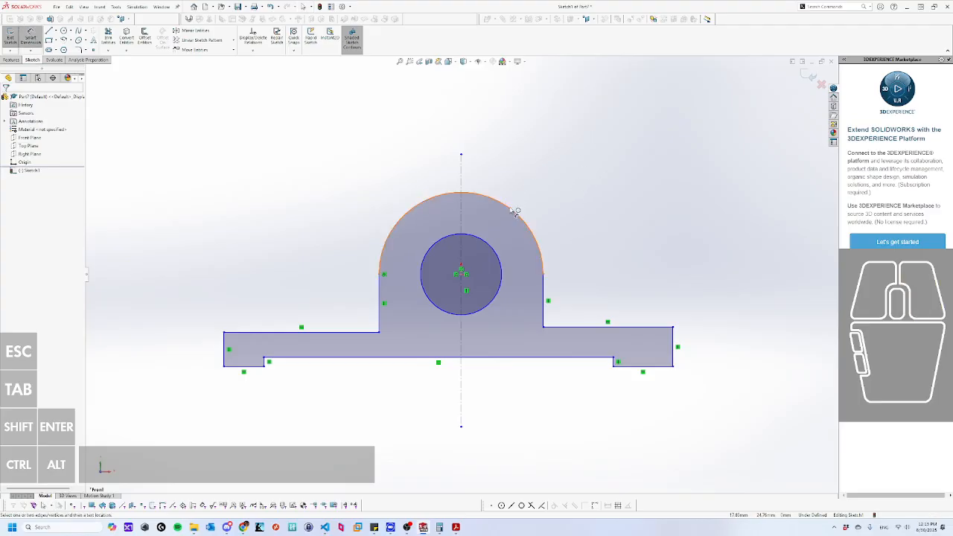
{"action": "left_click", "coordinate": [509, 216]}
{"action": "left_click", "coordinate": [514, 213]}
{"action": "left_click", "coordinate": [569, 158]}
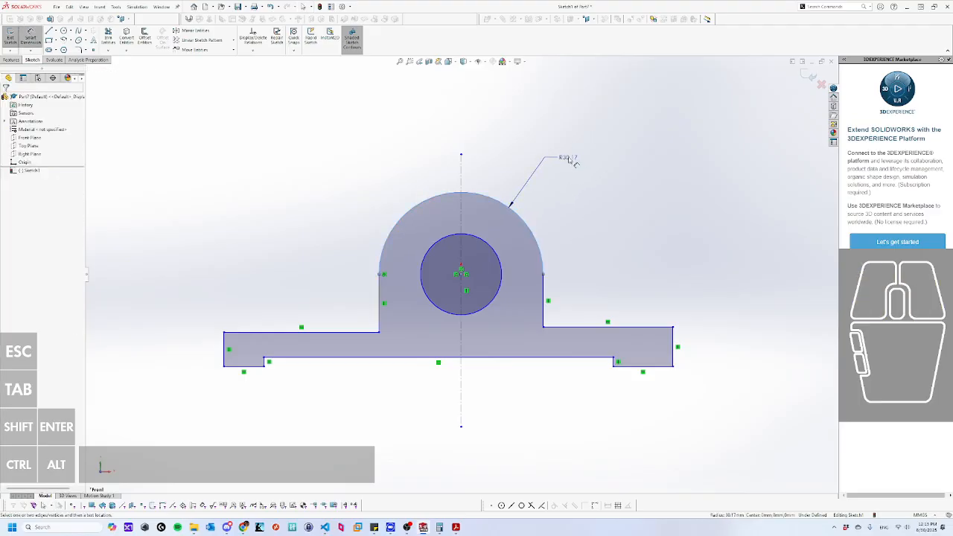
{"action": "left_click_drag", "start_coordinate": [569, 139], "coordinate": [646, 156]}
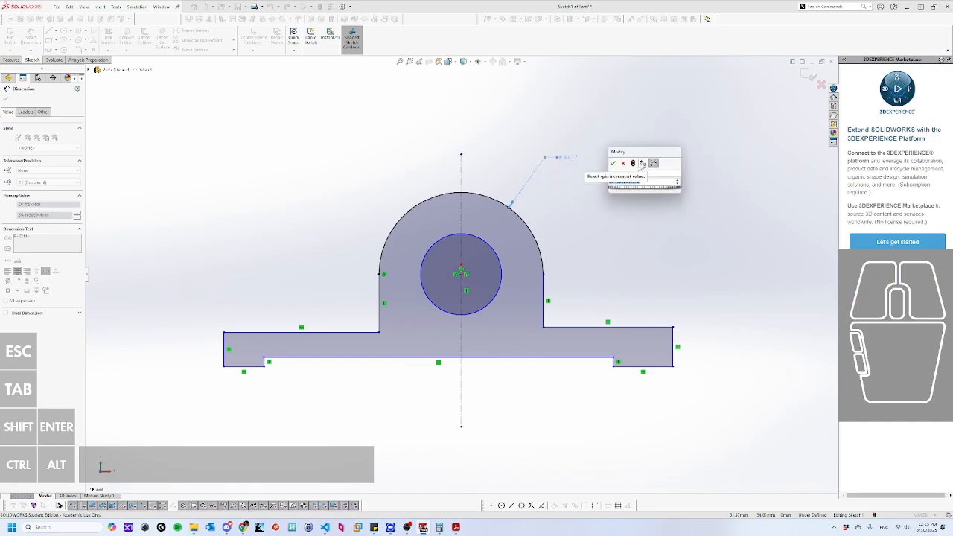
{"action": "type", "text": "45"}
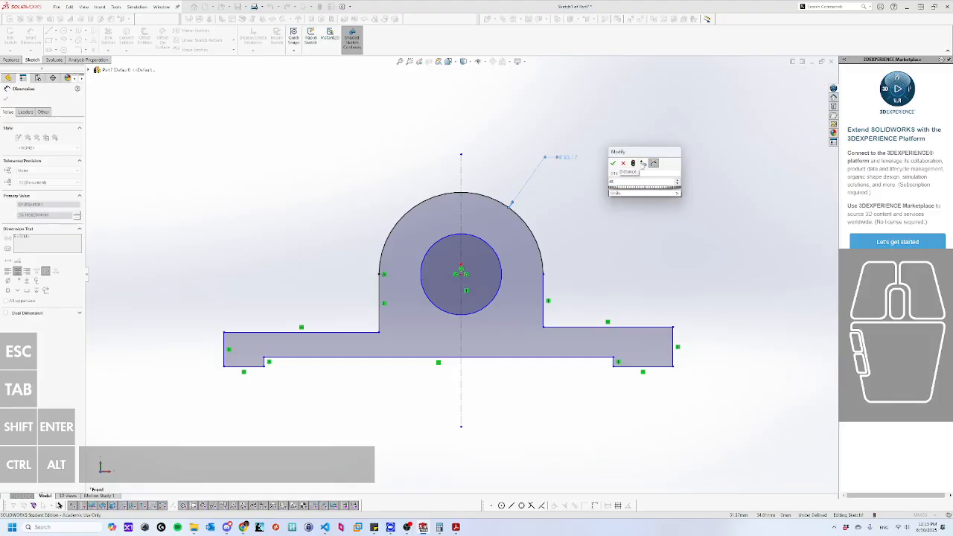
{"action": "key", "text": "Return"}
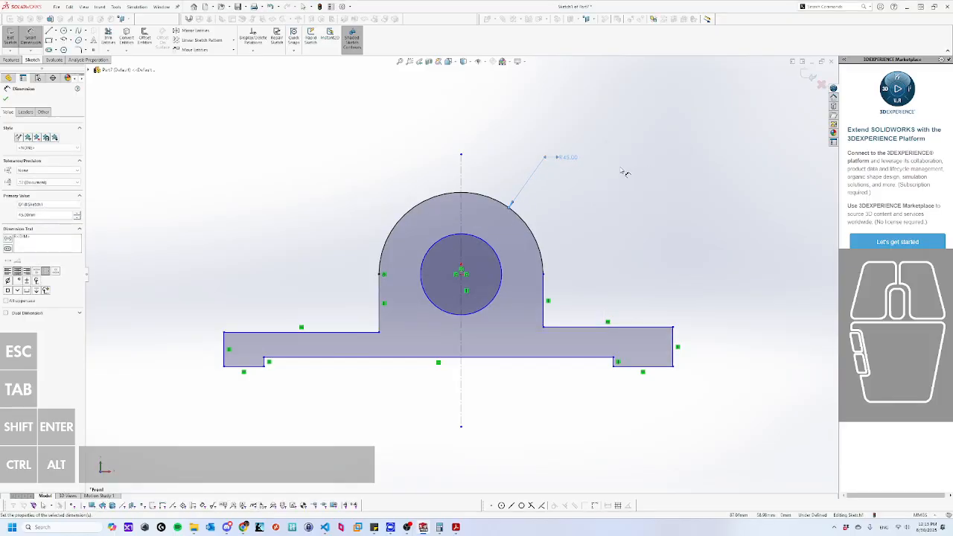
{"action": "key", "text": "Escape"}
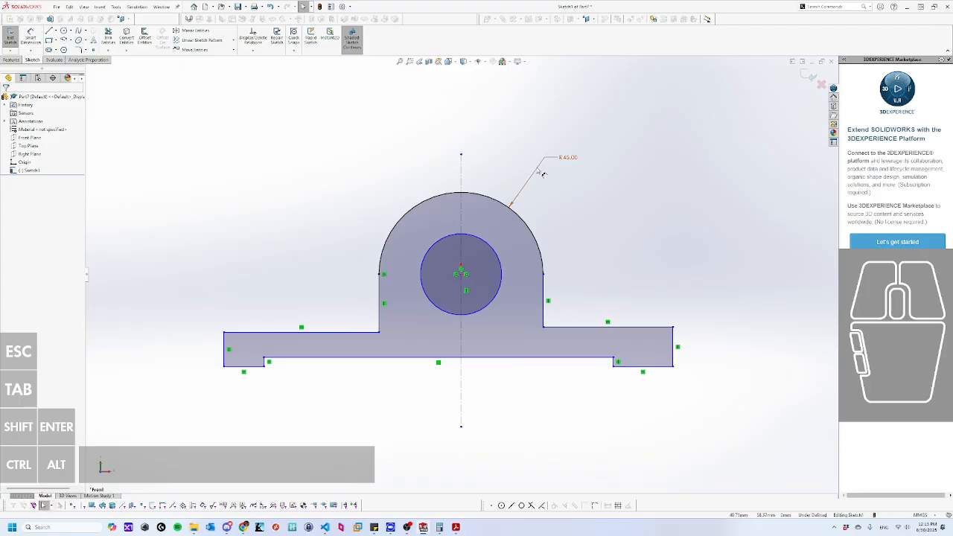
Change the outer arc's radius dimension to display as a diameter.
{"action": "left_click", "coordinate": [569, 159]}
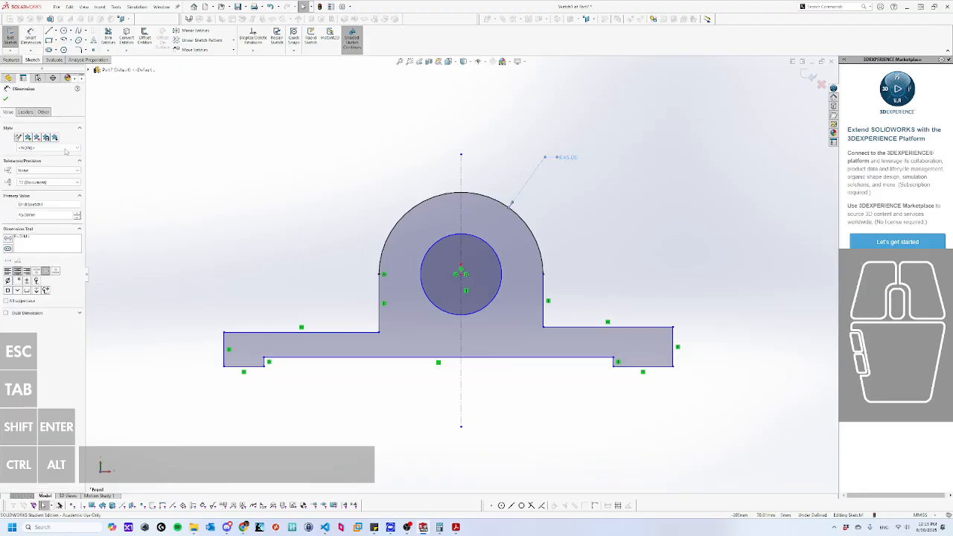
{"action": "left_click", "coordinate": [26, 116]}
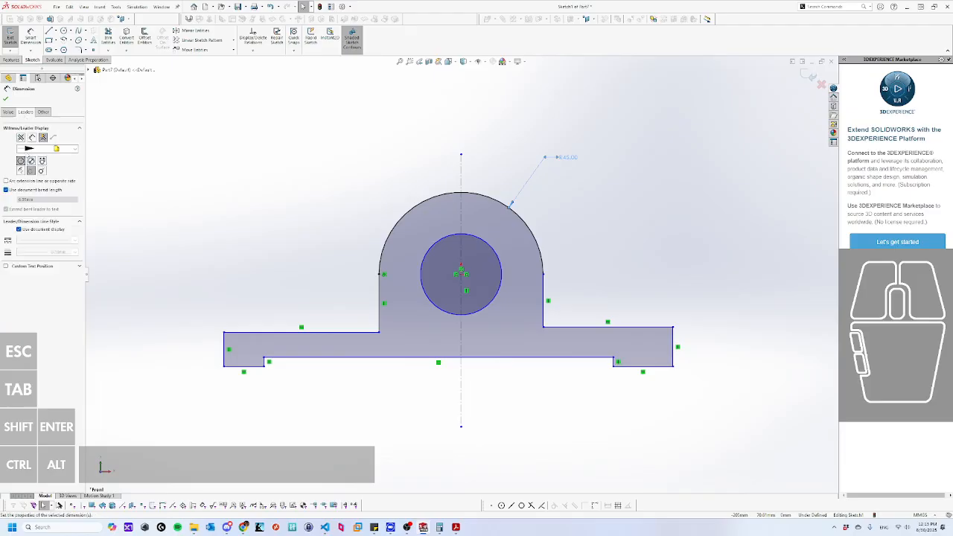
{"action": "left_click", "coordinate": [31, 160]}
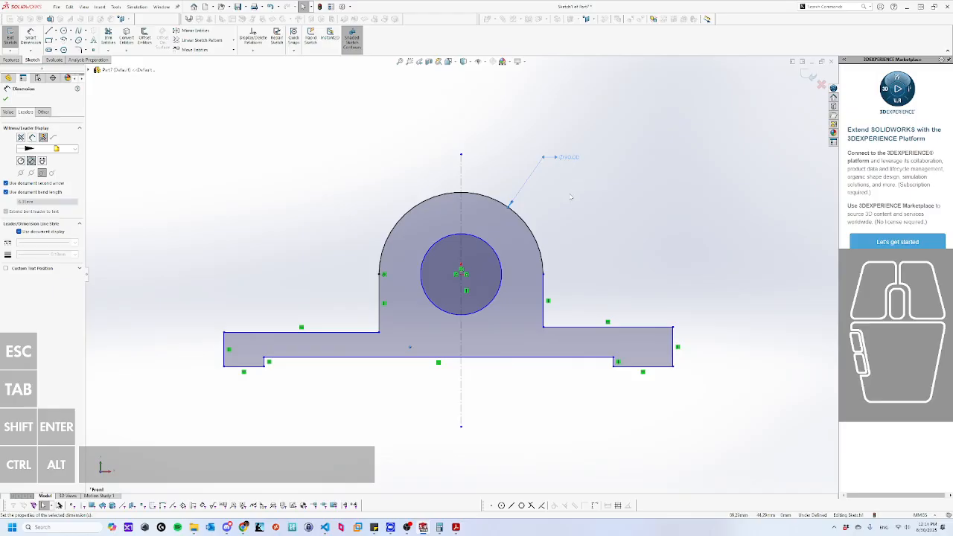
{"action": "key", "text": "Escape"}
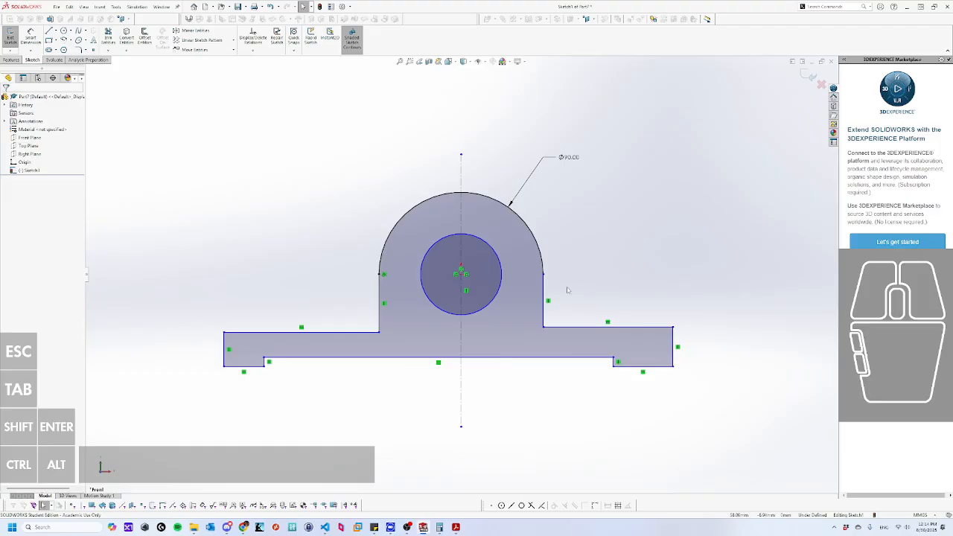
Delete the diameter dimension on the outer arc.
{"action": "right_click_drag", "start_coordinate": [568, 291], "coordinate": [574, 246]}
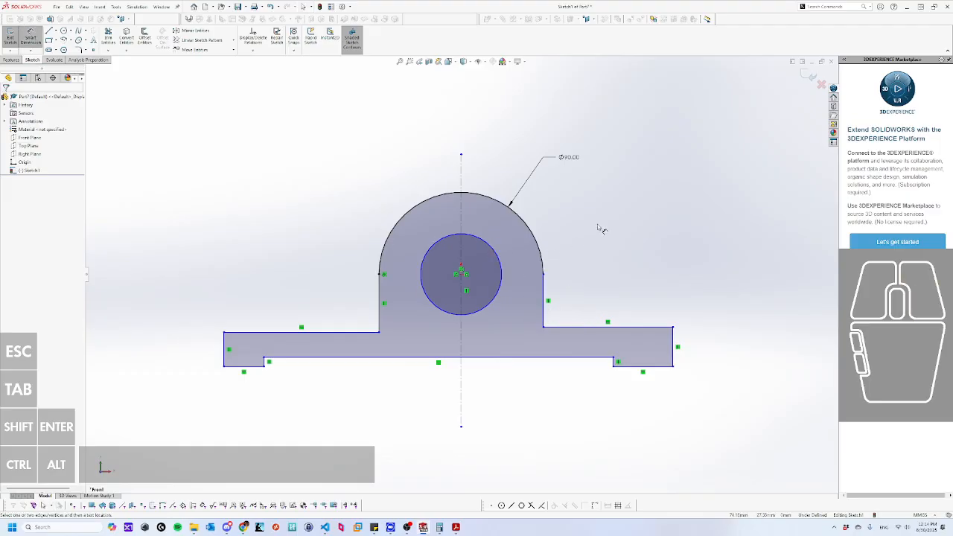
{"action": "key", "text": "Escape"}
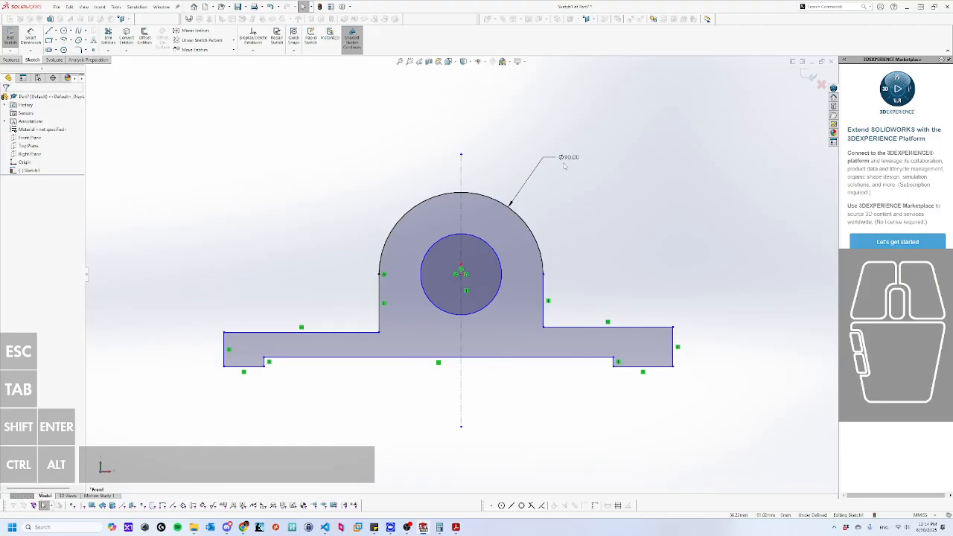
{"action": "left_click", "coordinate": [569, 159]}
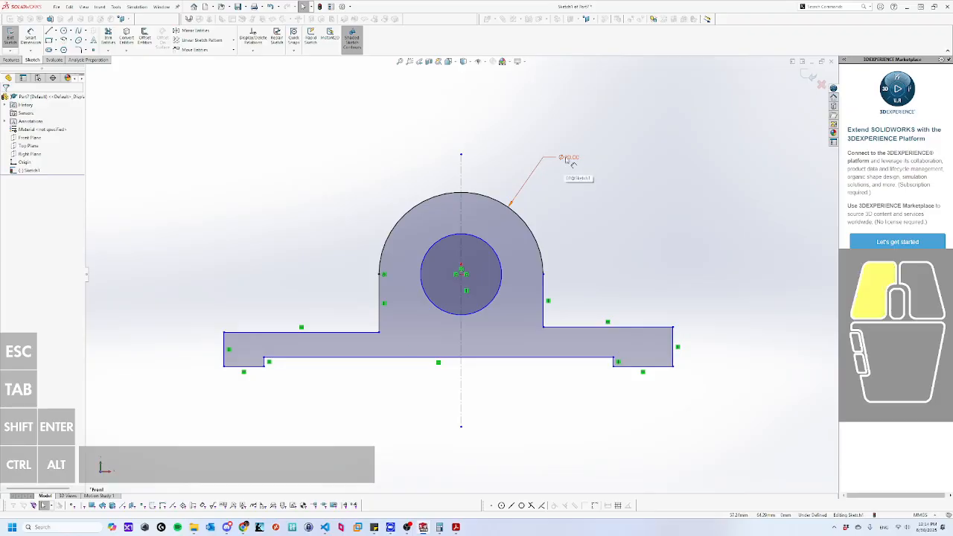
{"action": "key", "text": "Delete"}
Dimension the outer arc's radius again and set it to 45 mm.
{"action": "right_click_drag", "start_coordinate": [564, 254], "coordinate": [584, 170]}
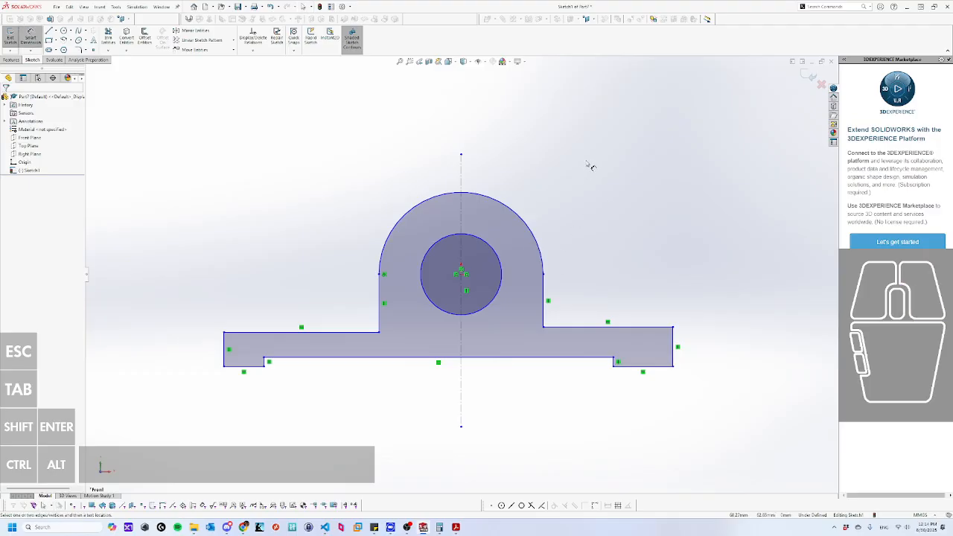
{"action": "left_click", "coordinate": [521, 216]}
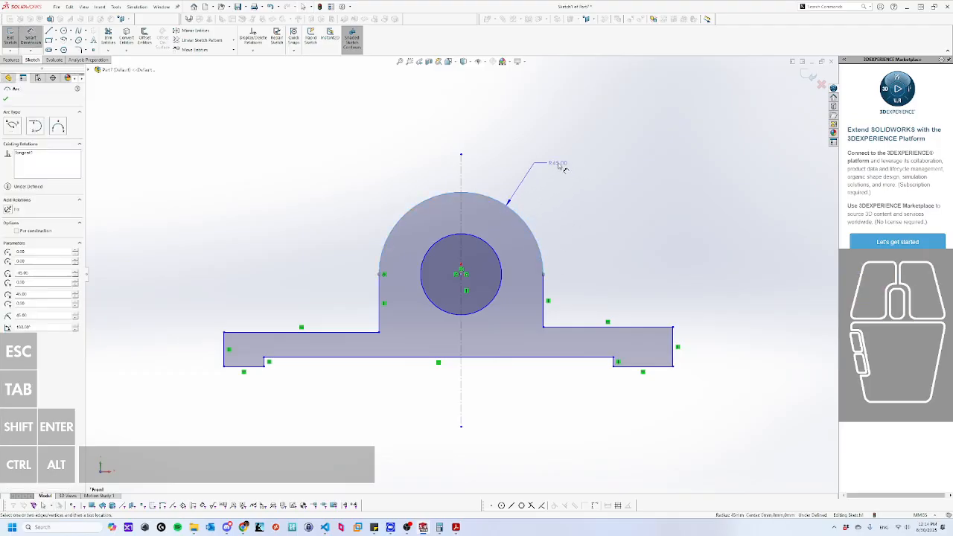
{"action": "left_click", "coordinate": [564, 168]}
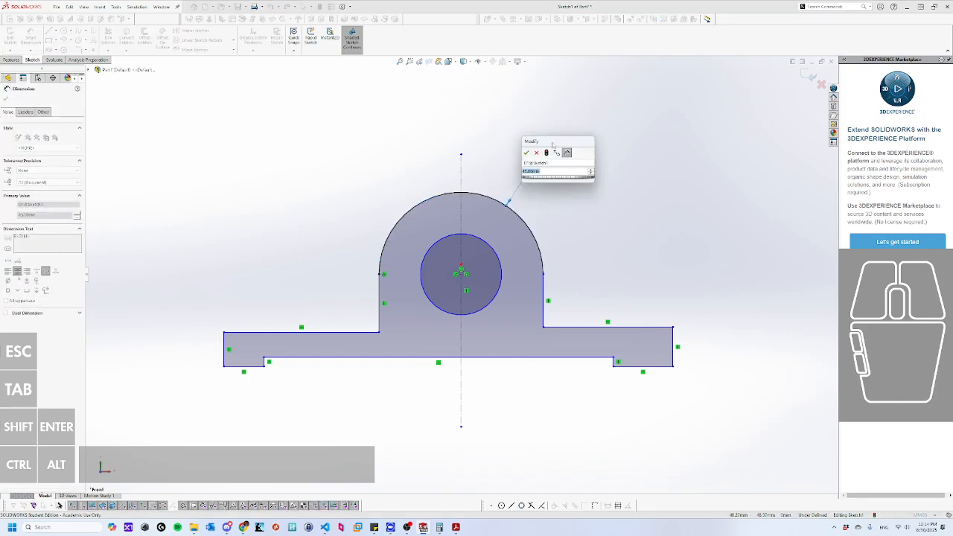
{"action": "left_click_drag", "start_coordinate": [554, 146], "coordinate": [633, 166]}
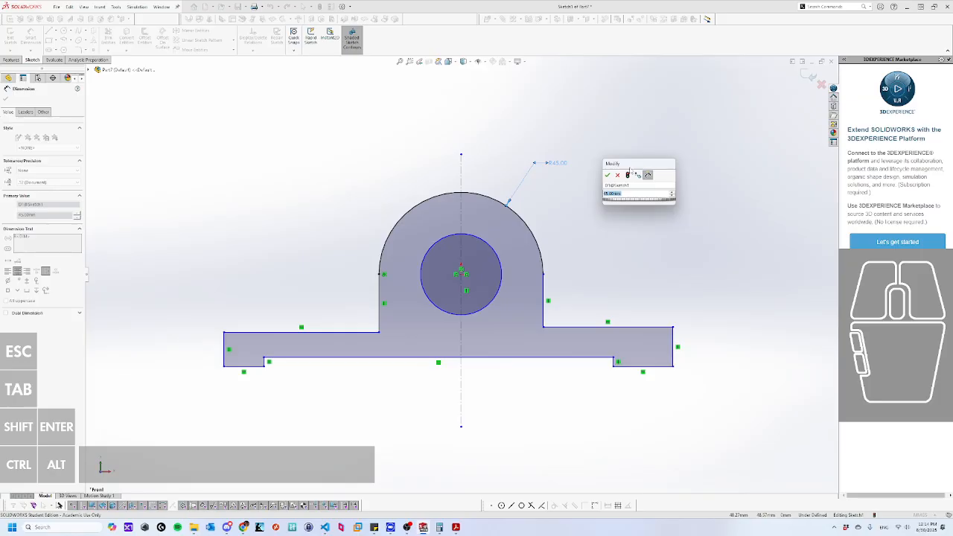
{"action": "type", "text": "60"}
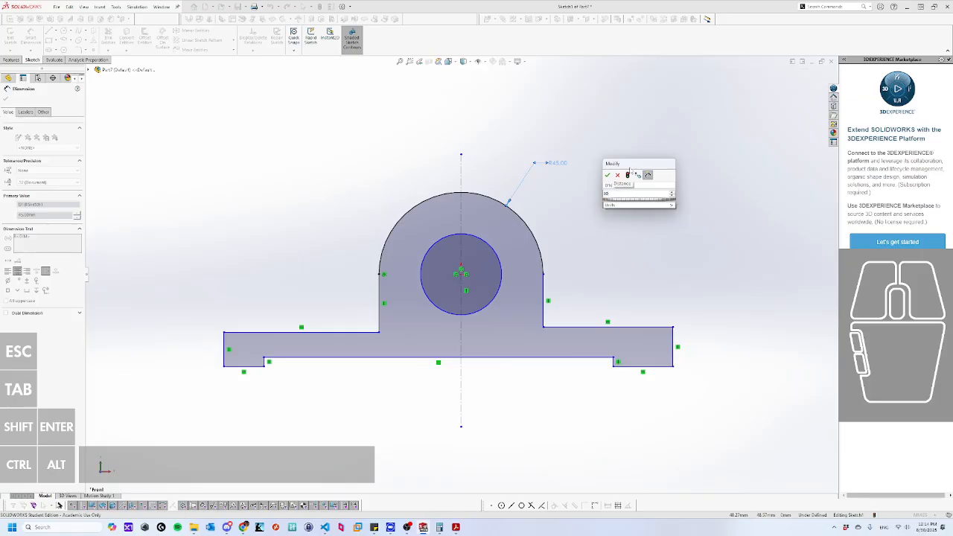
{"action": "type", "text": "/2"}
{"action": "key", "text": "Return"}
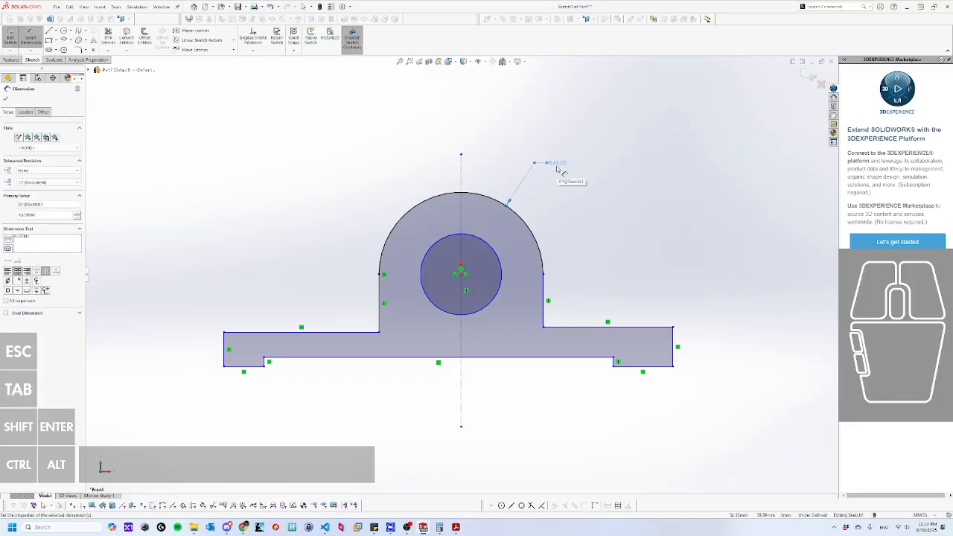
Switch the recreated radius dimension of the outer arc to diameter display.
{"action": "left_click", "coordinate": [25, 111]}
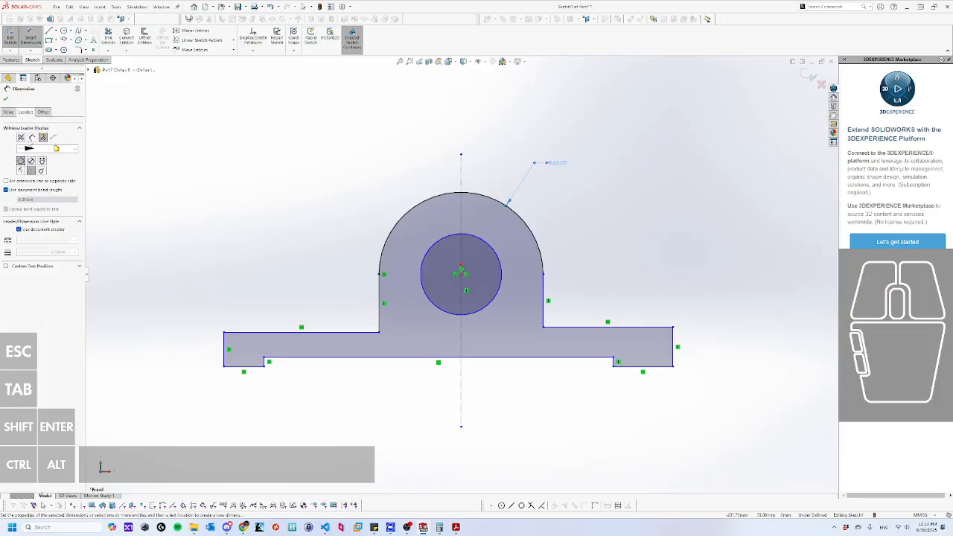
{"action": "left_click", "coordinate": [31, 161]}
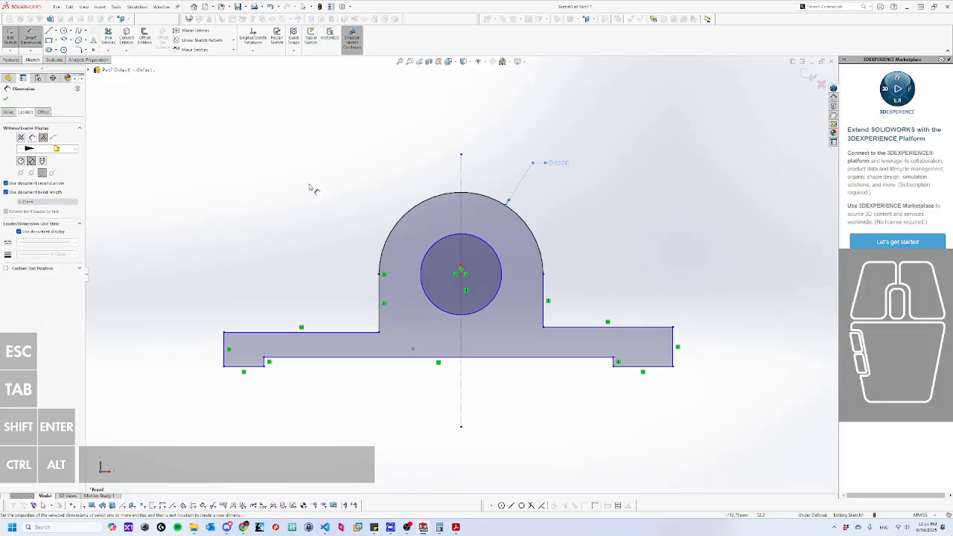
{"action": "right_click", "coordinate": [584, 267]}
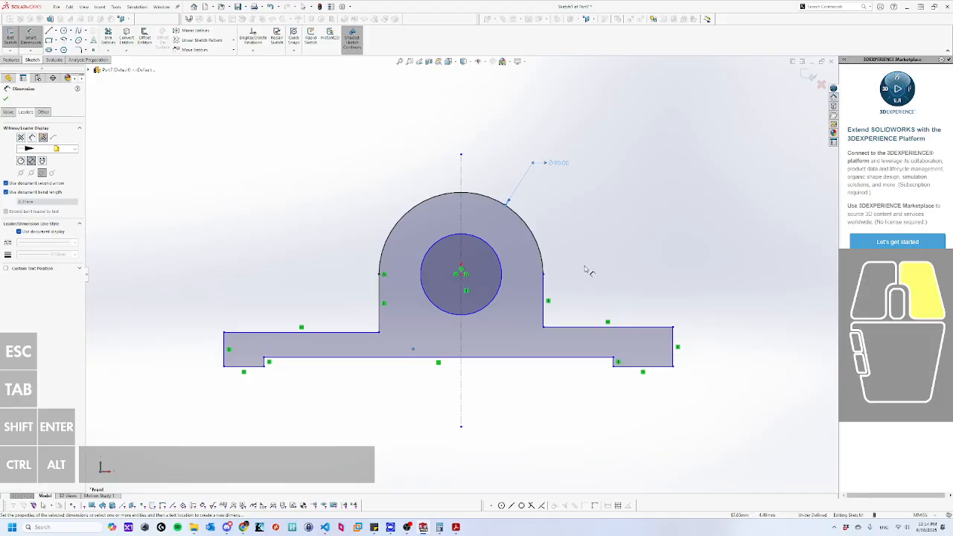
Dimension the inner circle's diameter and set it to 60 mm.
{"action": "left_click", "coordinate": [504, 269]}
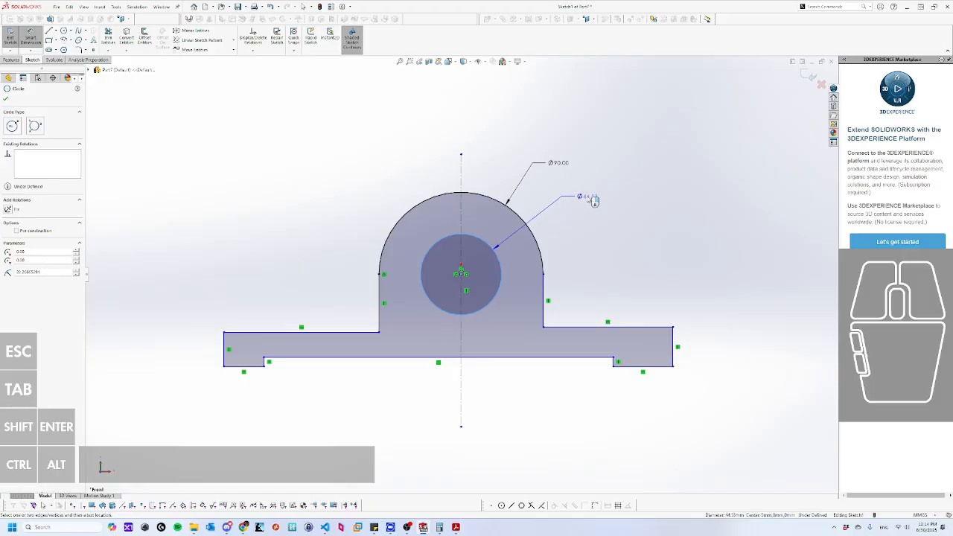
{"action": "left_click", "coordinate": [593, 201]}
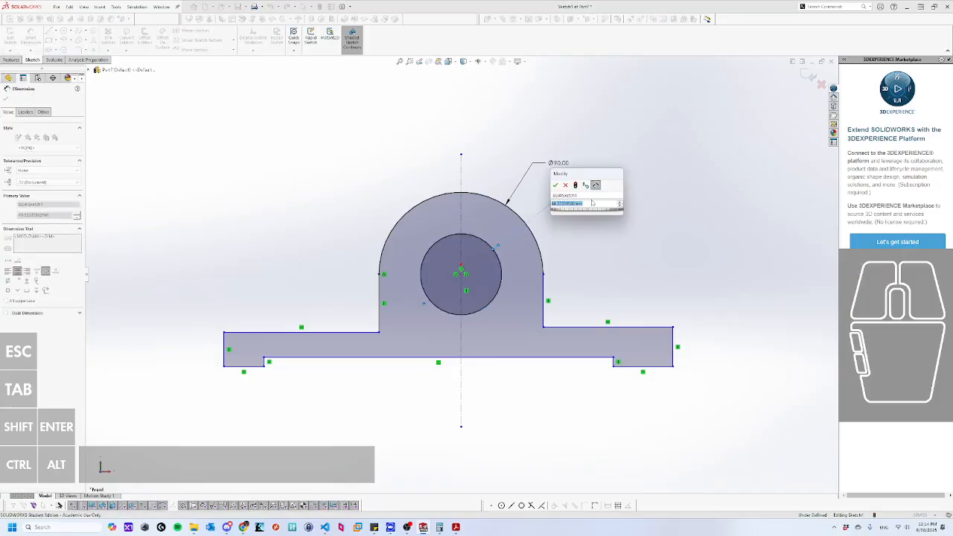
{"action": "type", "text": "50"}
{"action": "key", "text": "Return"}
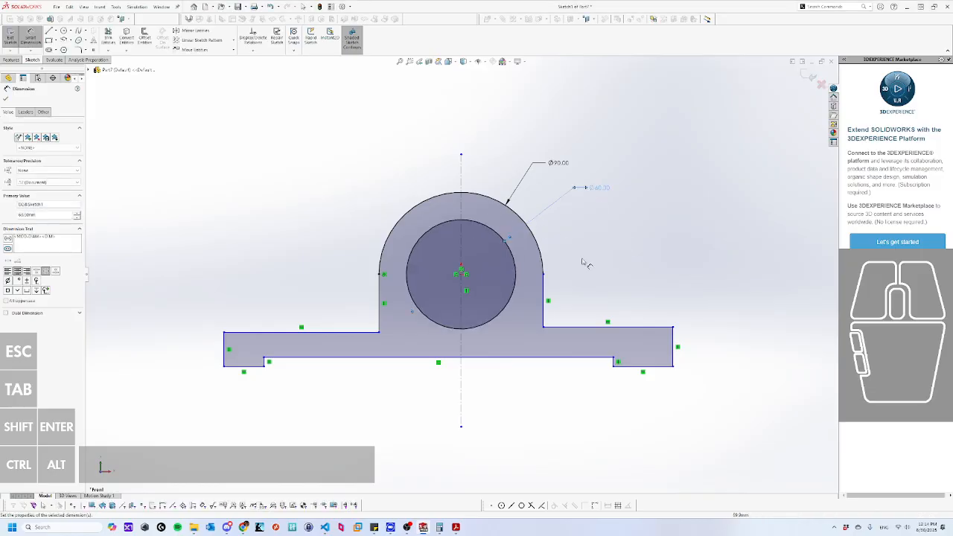
Draw a horizontal centerline about 196 mm long just below the origin, extending past both sides of the arc.
{"action": "left_click", "coordinate": [56, 31]}
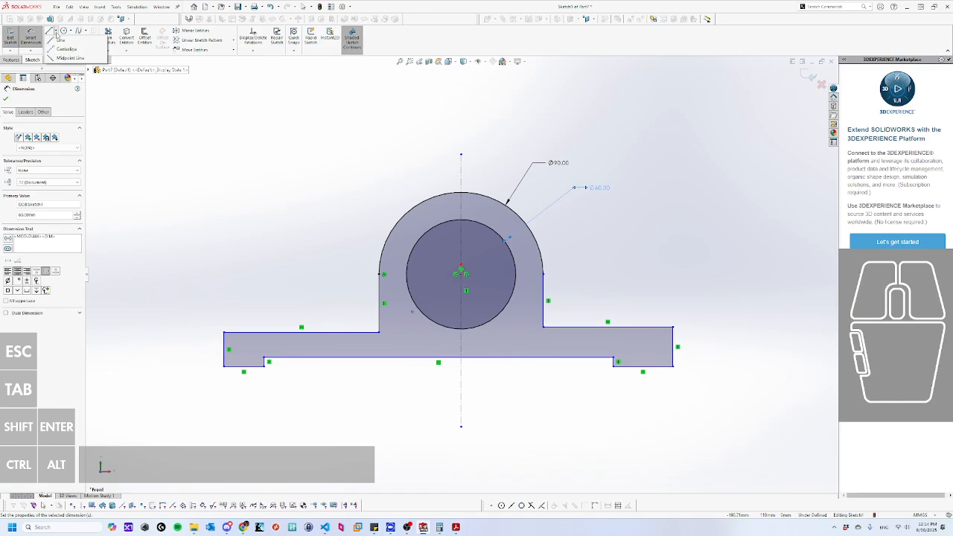
{"action": "left_click", "coordinate": [69, 50]}
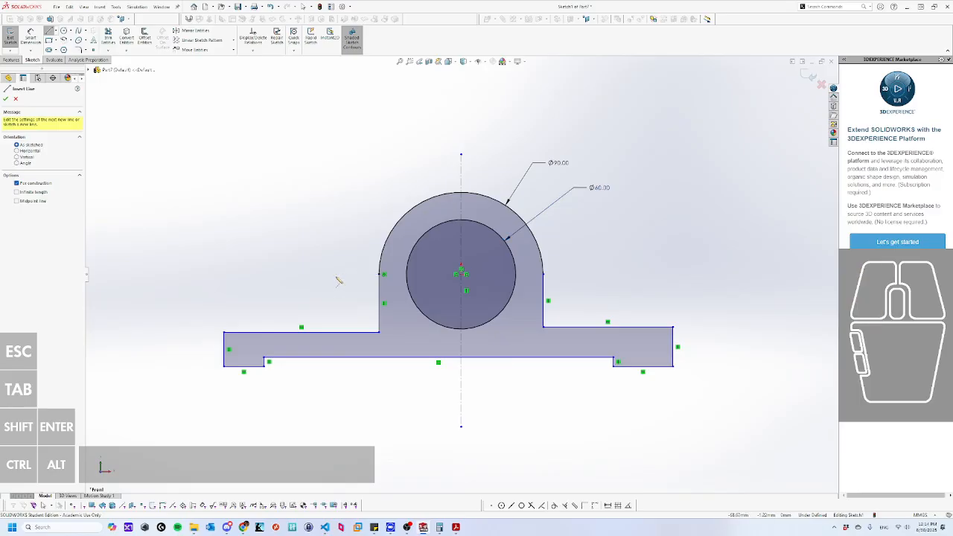
{"action": "left_click", "coordinate": [337, 276]}
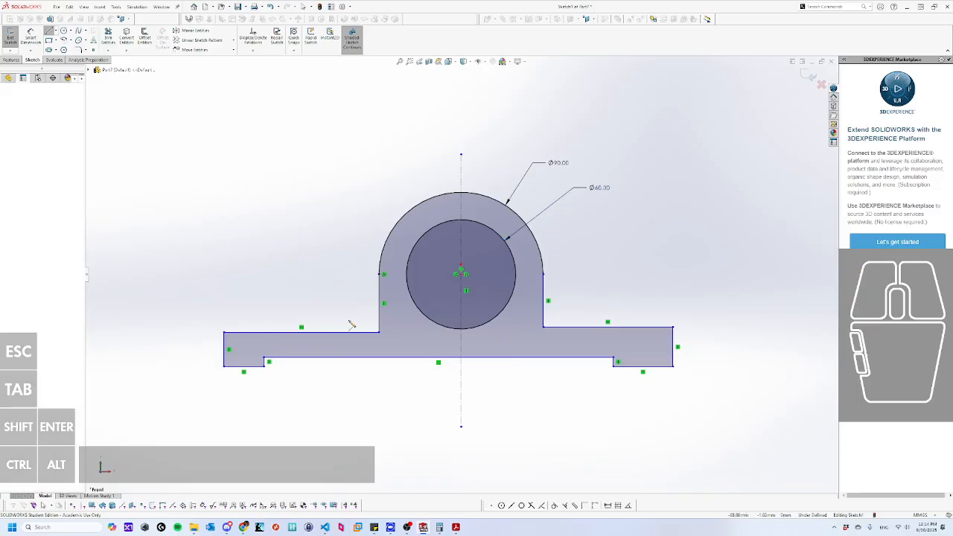
{"action": "left_click", "coordinate": [696, 277]}
{"action": "key", "text": "Escape"}
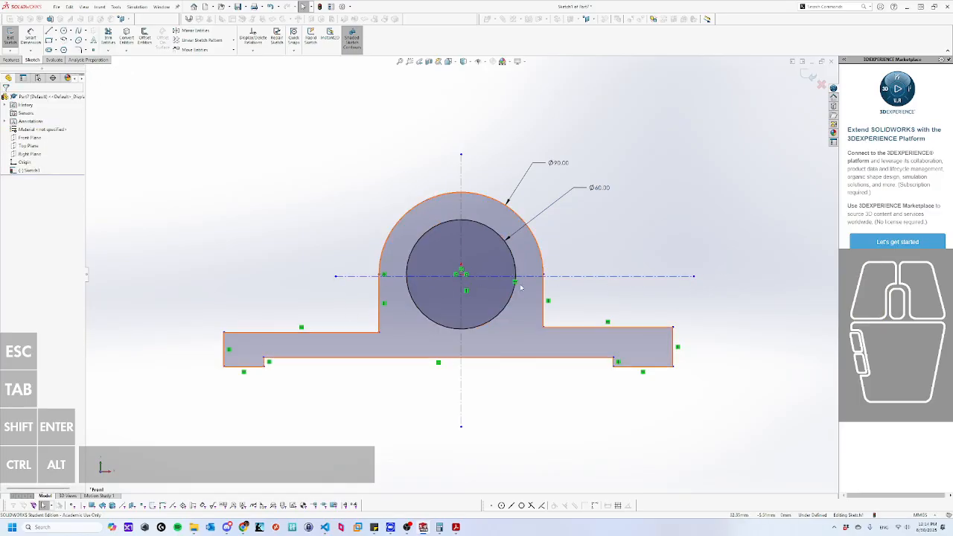
Make the horizontal centerline coincident with the circle's center point at the origin.
{"action": "scroll", "coordinate": [427, 277], "scroll_direction": "down", "scroll_amount": 3}
{"action": "scroll", "coordinate": [426, 278], "scroll_direction": "down", "scroll_amount": 2}
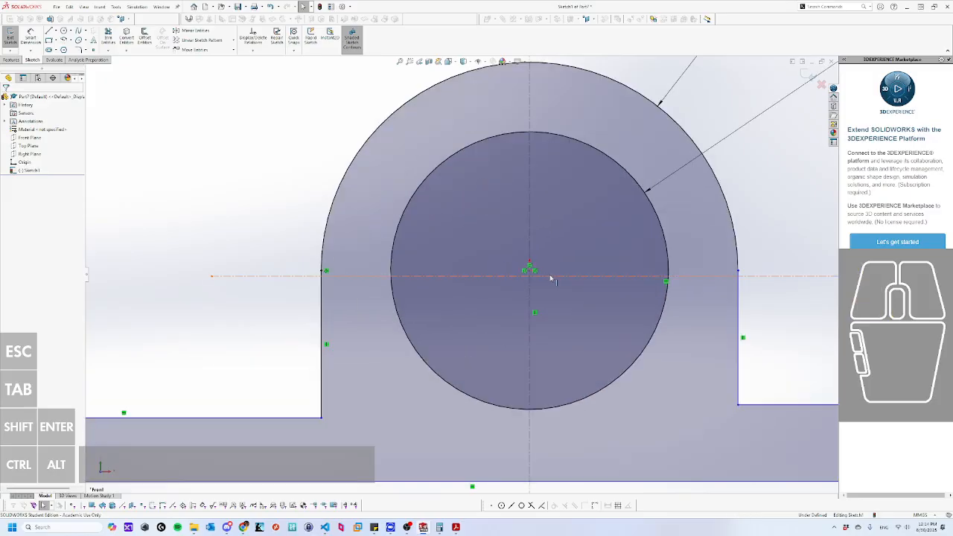
{"action": "left_click", "coordinate": [556, 277]}
{"action": "left_click", "coordinate": [531, 271], "text": "ctrl"}
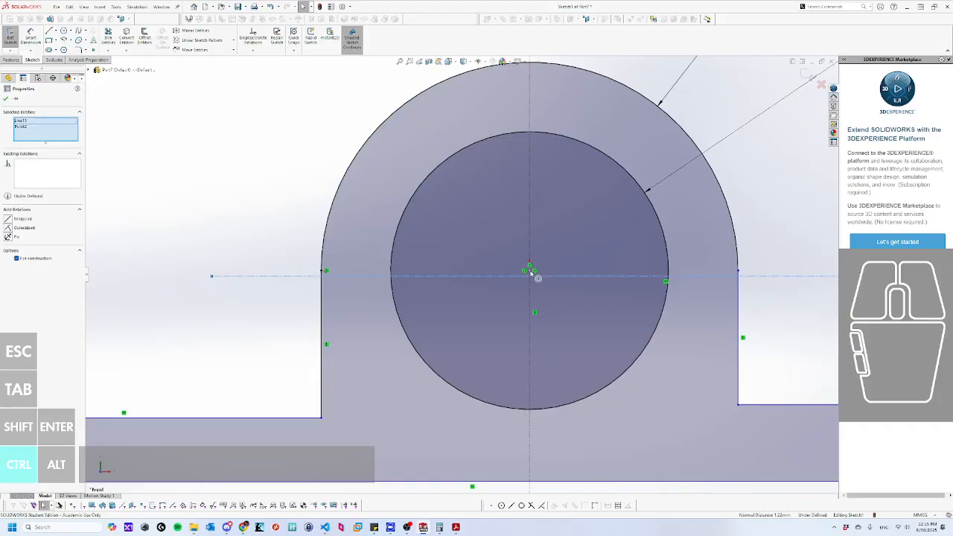
{"action": "key", "text": "f"}
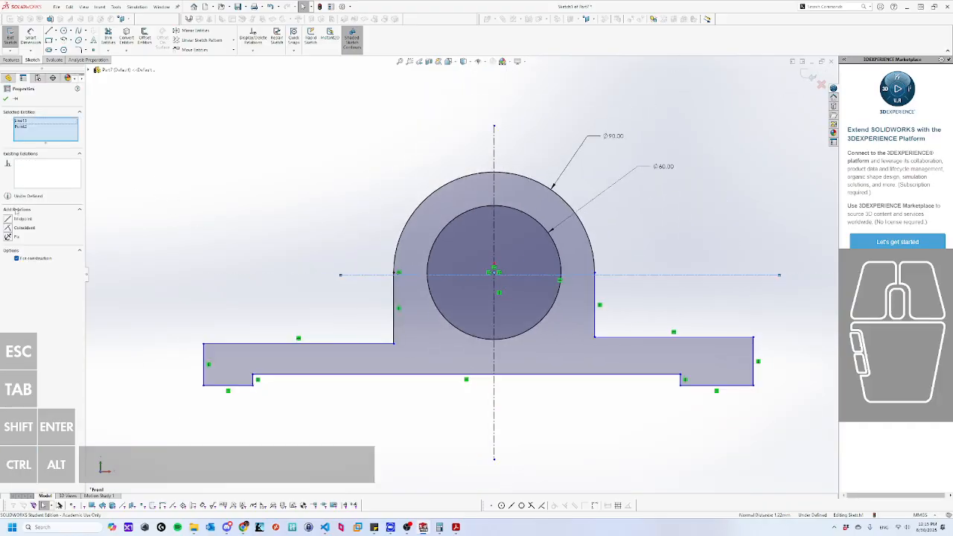
{"action": "left_click", "coordinate": [11, 228]}
{"action": "left_click", "coordinate": [728, 237]}
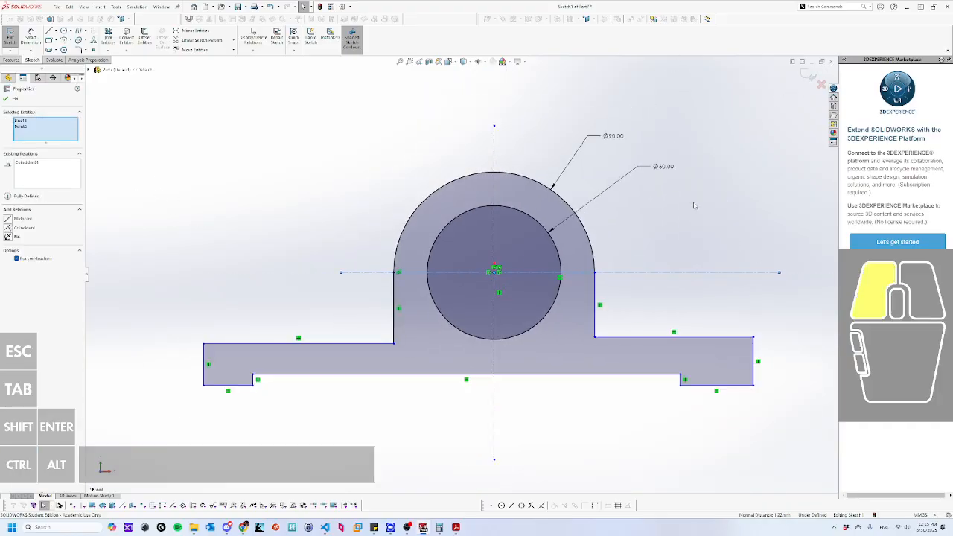
Try moving the outer arc's right endpoint below the horizontal centerline, and undo the move.
{"action": "scroll", "coordinate": [682, 225], "scroll_direction": "up", "scroll_amount": 2}
{"action": "scroll", "coordinate": [736, 251], "scroll_direction": "down", "scroll_amount": 1}
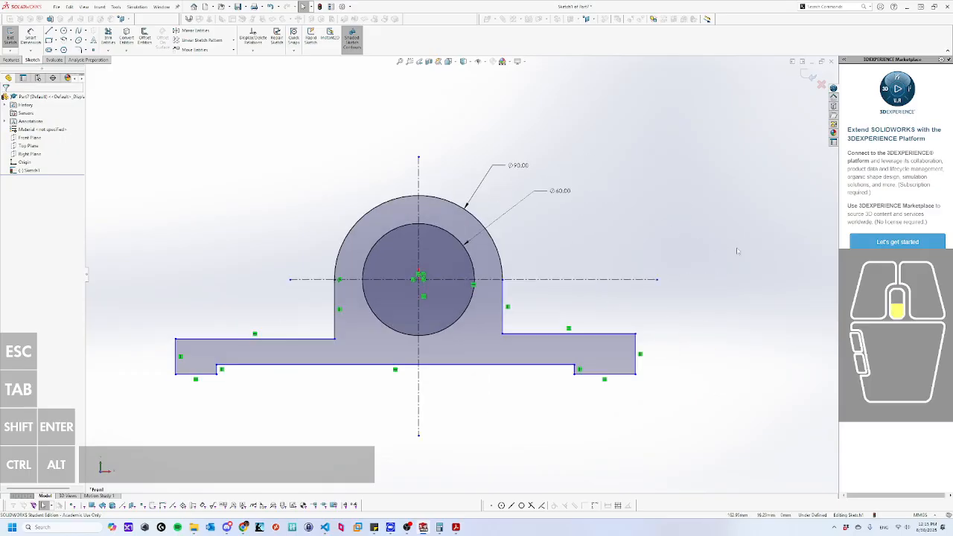
{"action": "mouse_move", "coordinate": [503, 283]}
{"action": "left_mouse_down"}
{"action": "mouse_move", "coordinate": [503, 322]}
{"action": "mouse_move", "coordinate": [534, 303]}
{"action": "left_mouse_up"}
{"action": "left_click", "coordinate": [517, 312]}
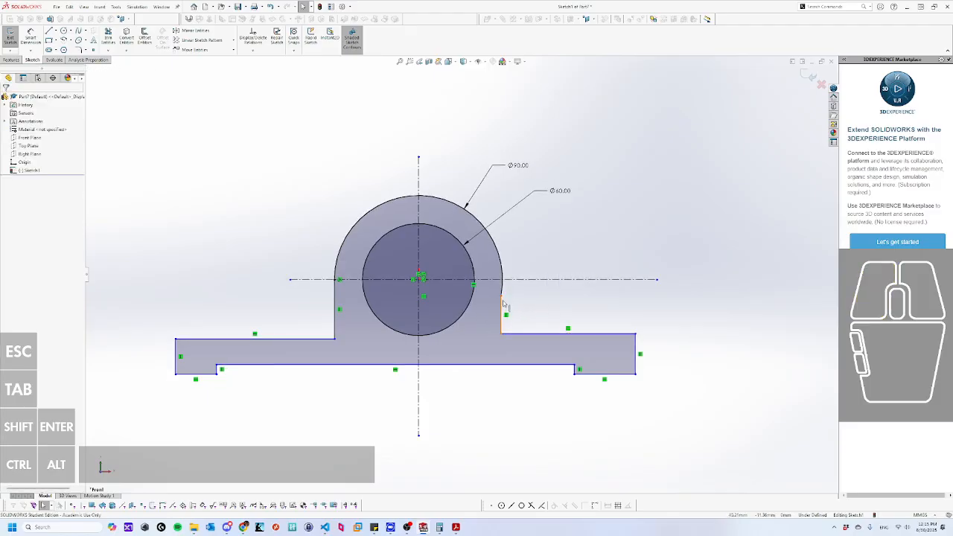
{"action": "left_click", "coordinate": [501, 297]}
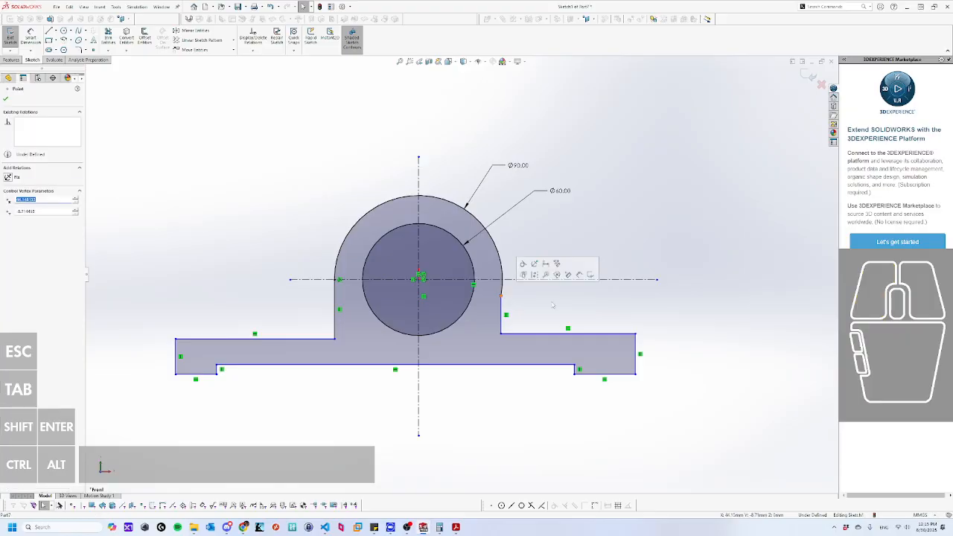
{"action": "key", "text": "ctrl+z"}
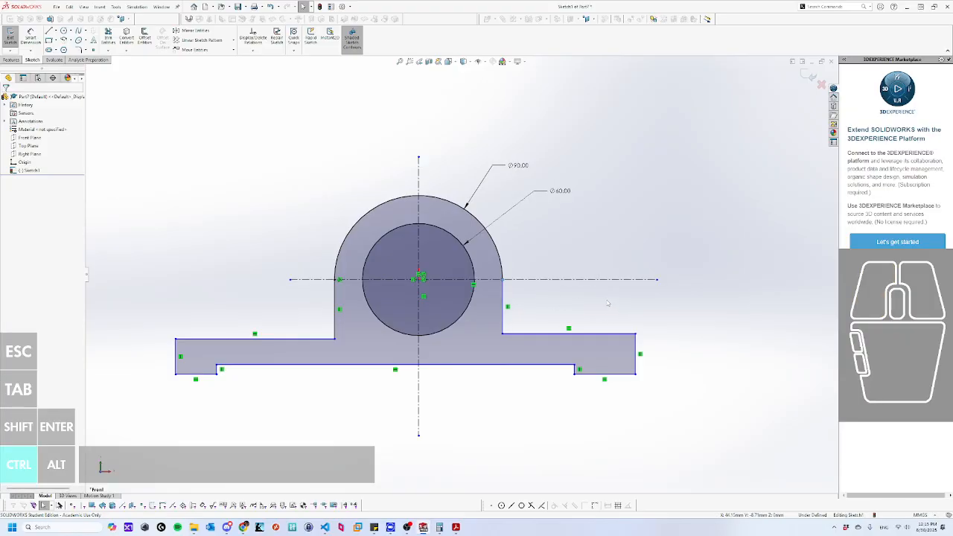
Dimension the vertical distance from the horizontal centerline to the underside of the right foot and set it to 70 mm.
{"action": "right_click_drag", "start_coordinate": [692, 293], "coordinate": [681, 248]}
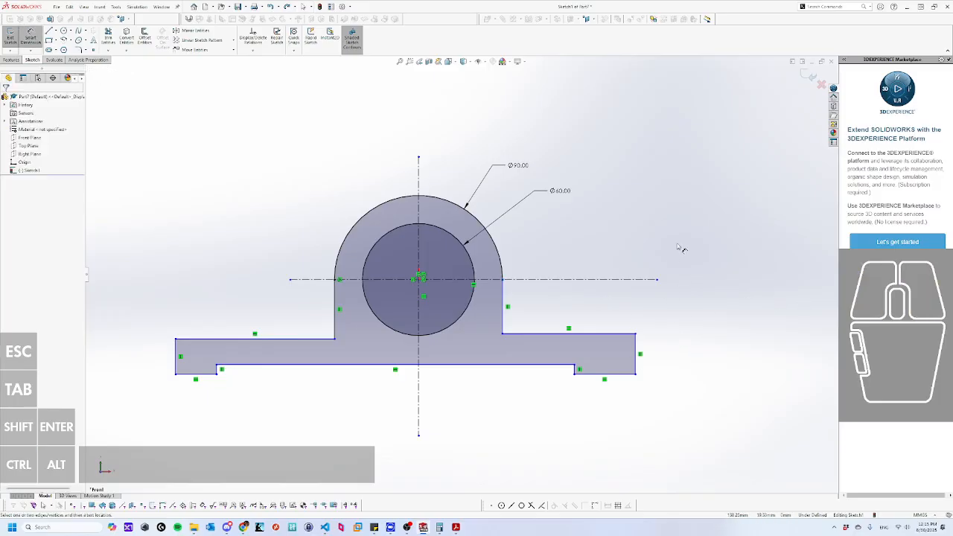
{"action": "left_click", "coordinate": [550, 280]}
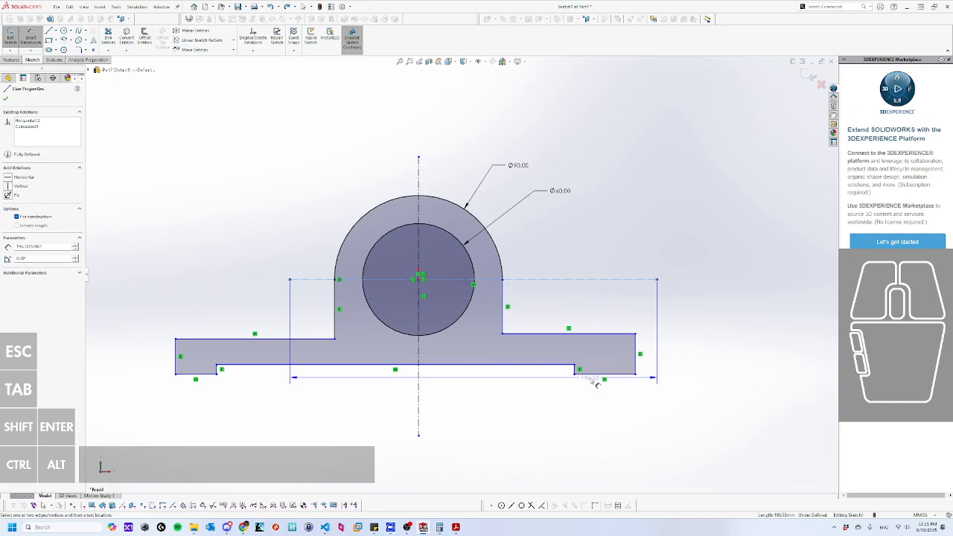
{"action": "left_click", "coordinate": [581, 373]}
{"action": "left_click", "coordinate": [707, 349]}
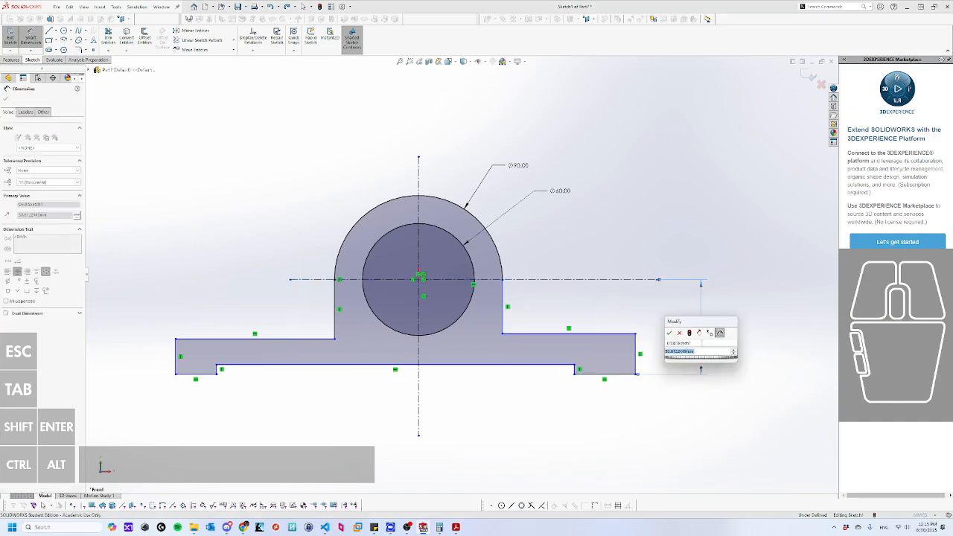
{"action": "key", "text": "Return"}
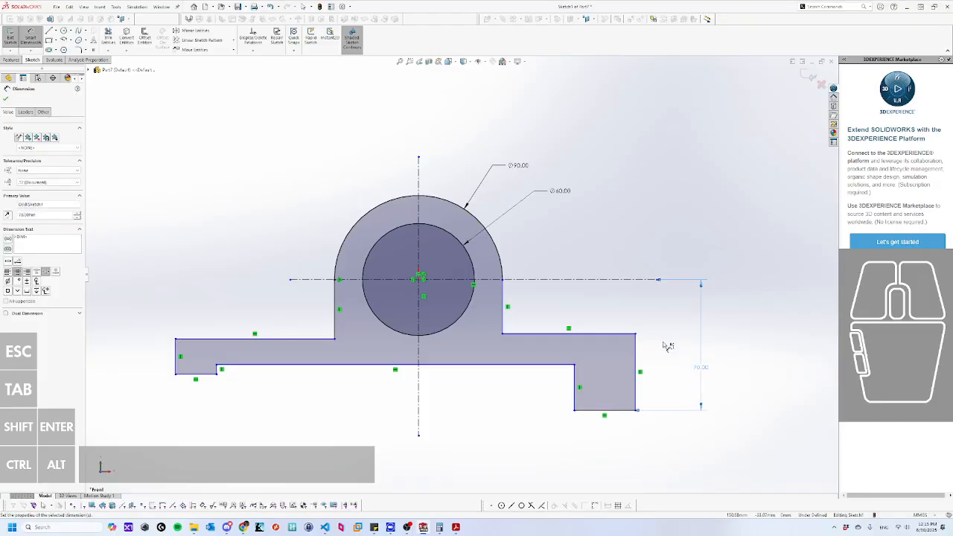
Dimension the height from the right foot's underside to the right flange's top edge and set it to 20 mm.
{"action": "left_click", "coordinate": [609, 335]}
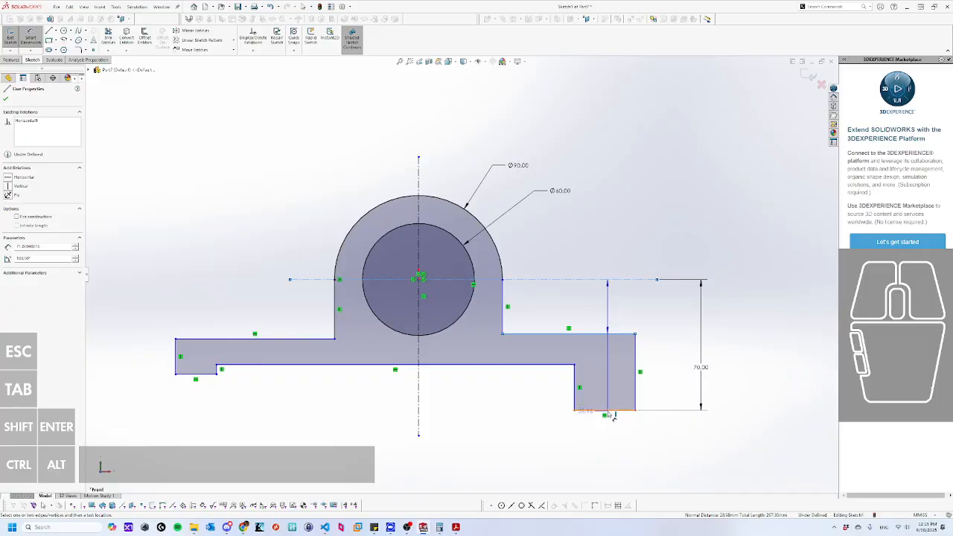
{"action": "left_click", "coordinate": [609, 411]}
{"action": "left_click", "coordinate": [670, 372]}
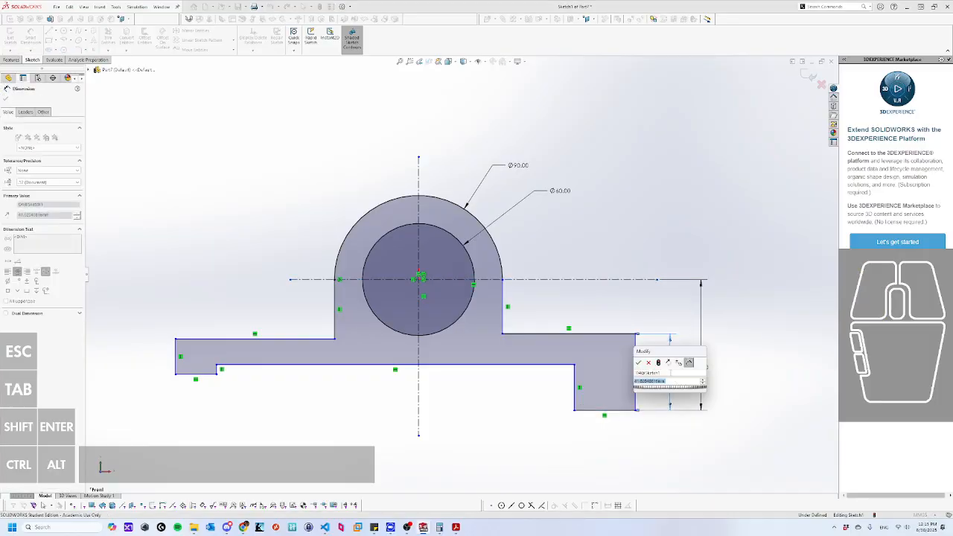
{"action": "type", "text": "20"}
{"action": "key", "text": "Return"}
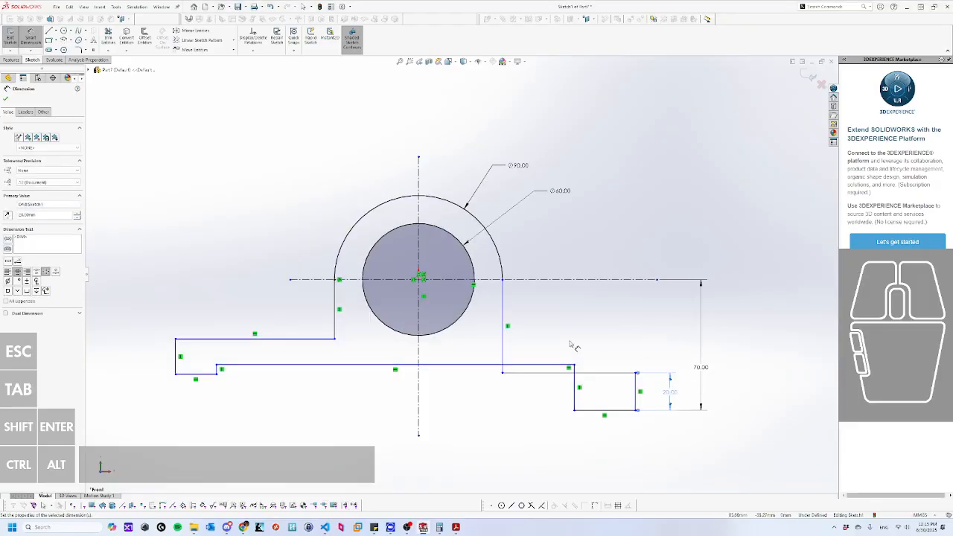
{"action": "left_click", "coordinate": [435, 375]}
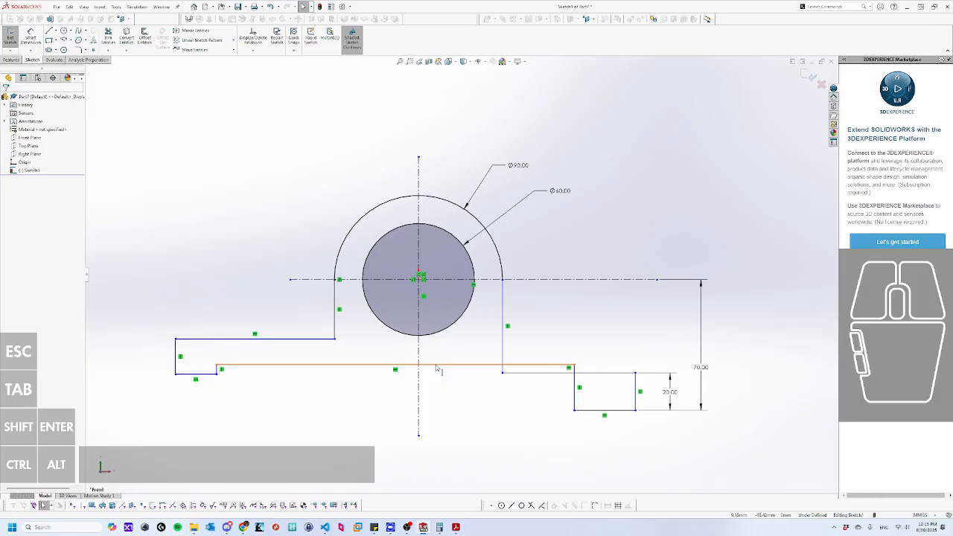
Lower the recessed bottom edge, the left foot's underside and the left flange's top edge to roughly match the right side of the base.
{"action": "left_click", "coordinate": [440, 377]}
{"action": "left_click_drag", "start_coordinate": [440, 378], "coordinate": [345, 388]}
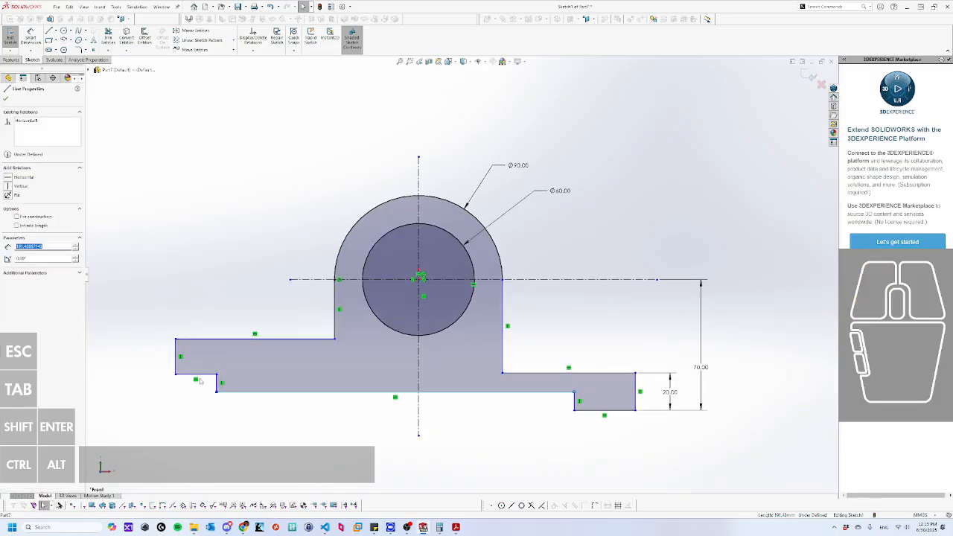
{"action": "left_click_drag", "start_coordinate": [200, 381], "coordinate": [198, 410]}
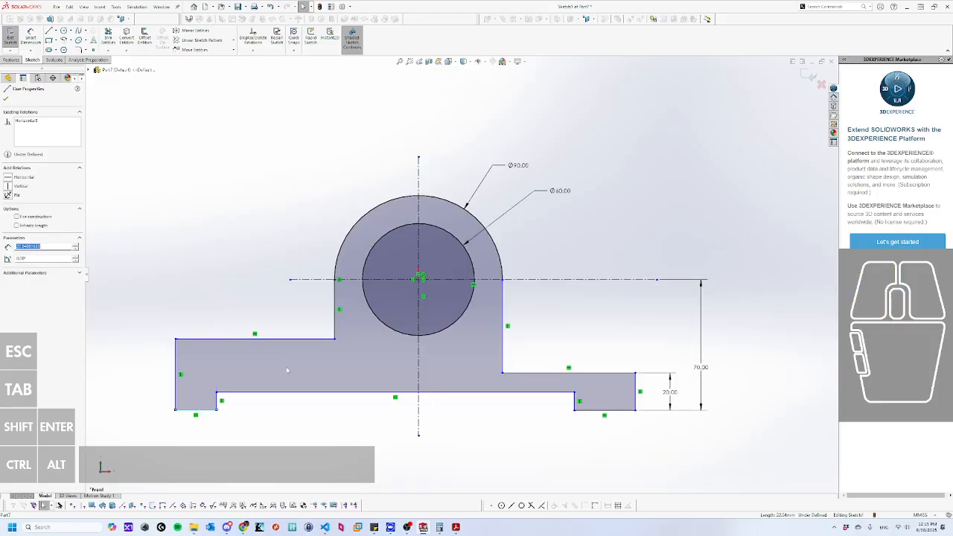
{"action": "left_click_drag", "start_coordinate": [248, 343], "coordinate": [250, 366]}
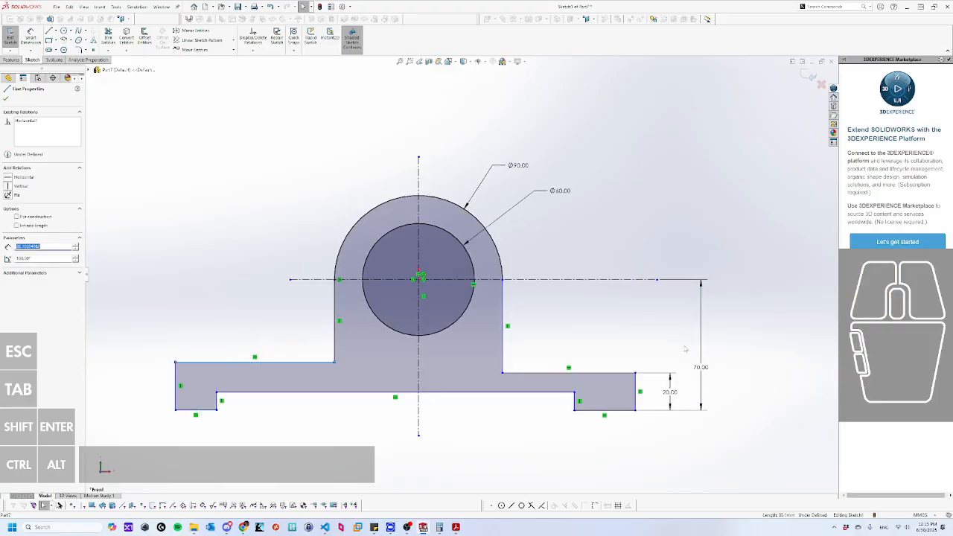
{"action": "left_click", "coordinate": [614, 351]}
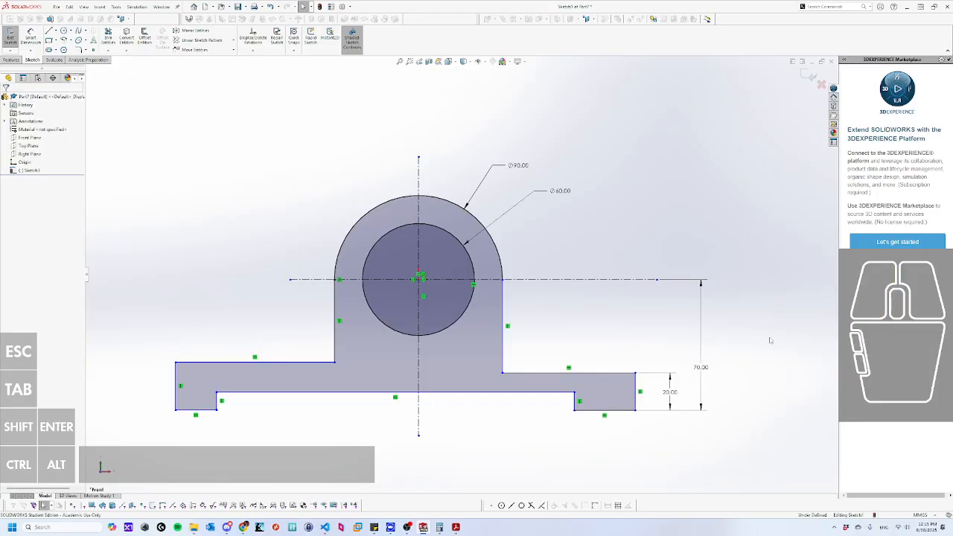
Dimension the right foot's bottom edge and set its width to 25 mm.
{"action": "right_click_drag", "start_coordinate": [746, 418], "coordinate": [742, 361]}
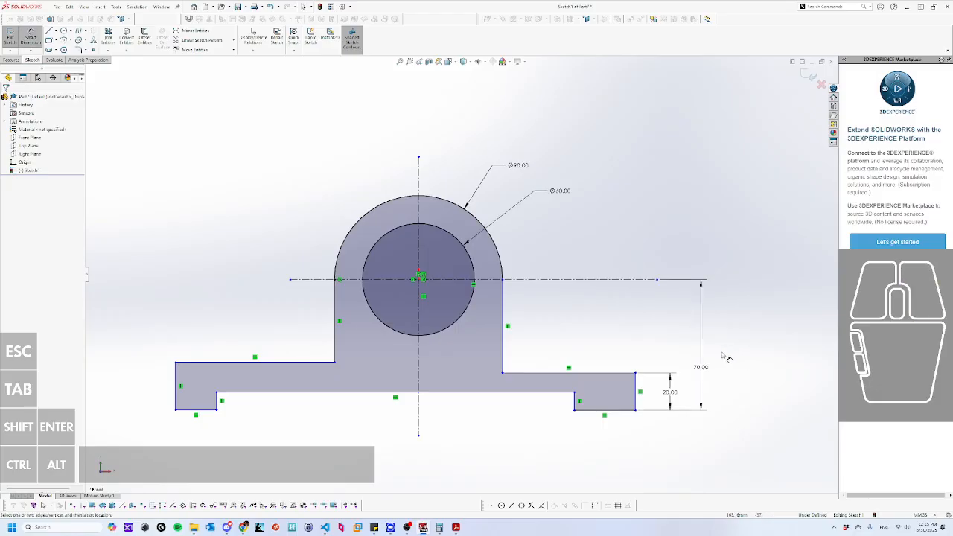
{"action": "left_click", "coordinate": [614, 412]}
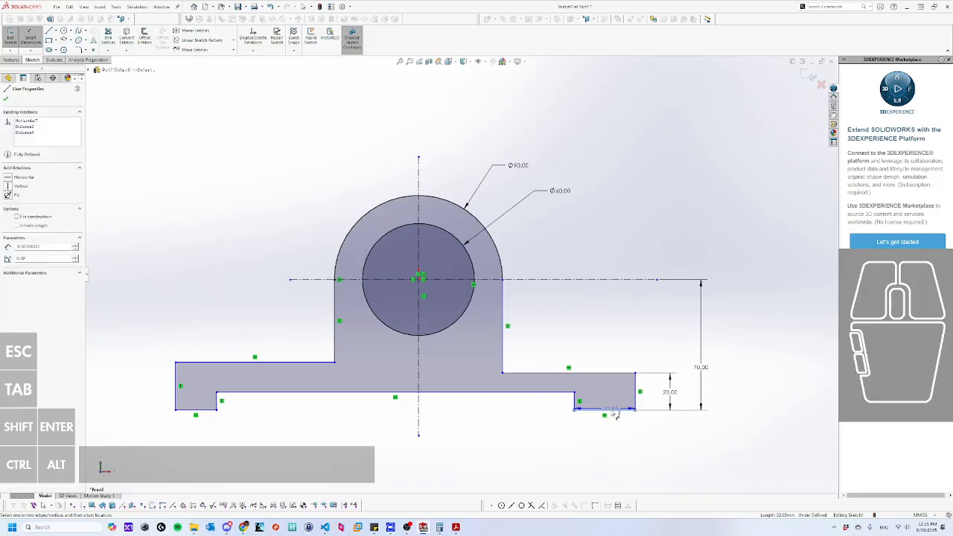
{"action": "left_click", "coordinate": [607, 442]}
{"action": "type", "text": "25"}
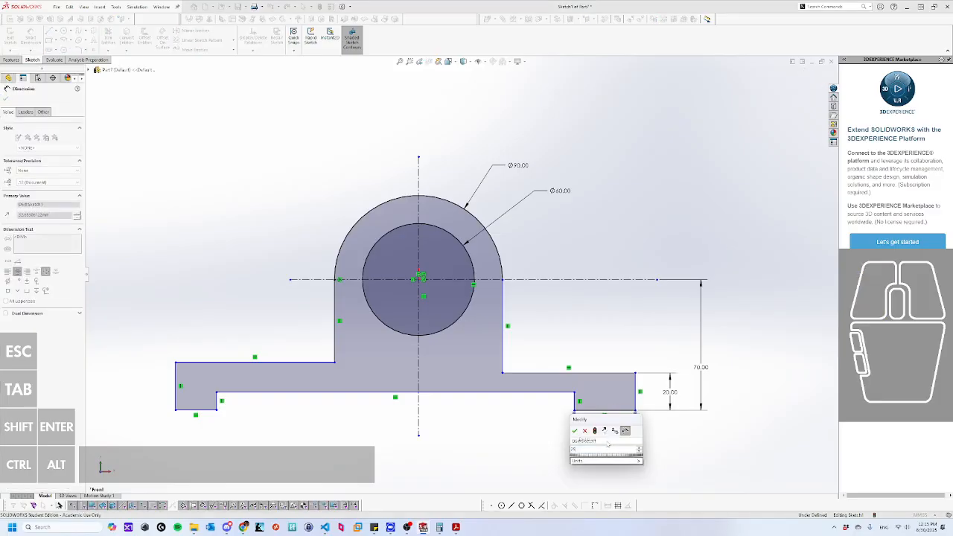
{"action": "key", "text": "Return"}
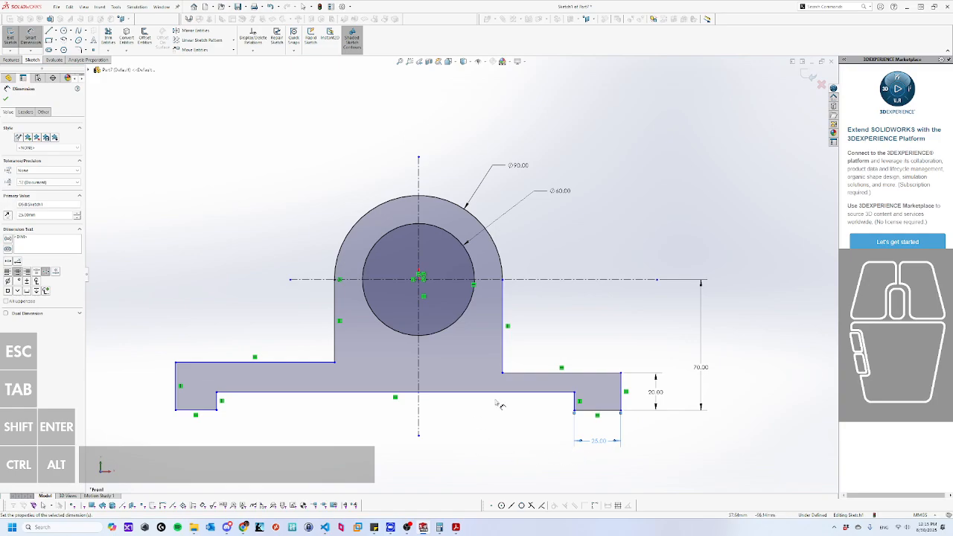
Dimension the recessed bottom edge between the two feet at 20 mm, and undo that value change.
{"action": "left_click", "coordinate": [565, 393]}
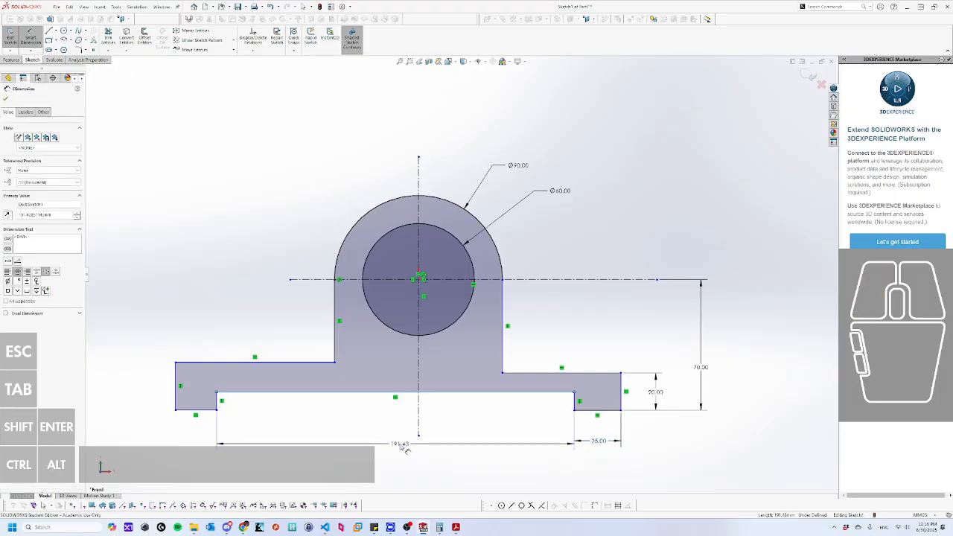
{"action": "left_click", "coordinate": [402, 446]}
{"action": "type", "text": "20"}
{"action": "key", "text": "Return"}
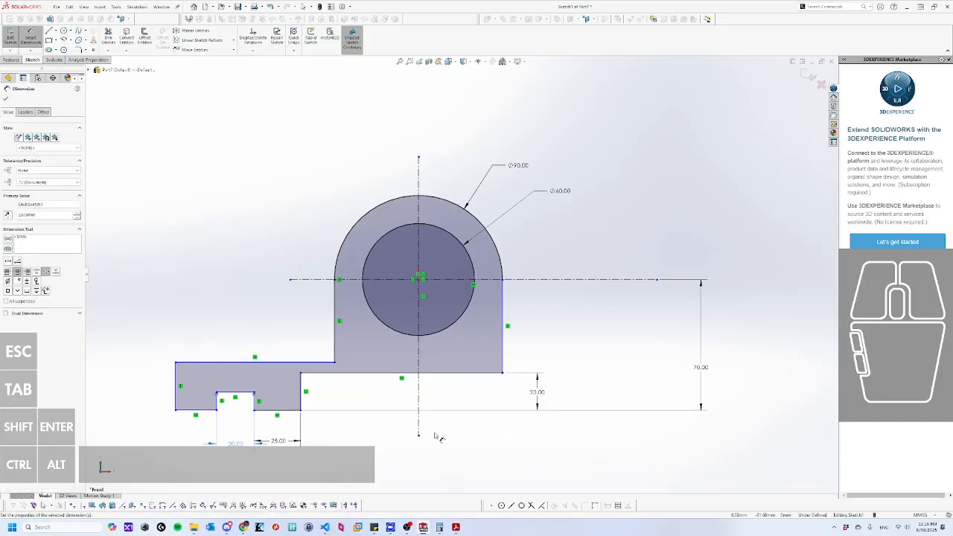
{"action": "key", "text": "ctrl+z"}
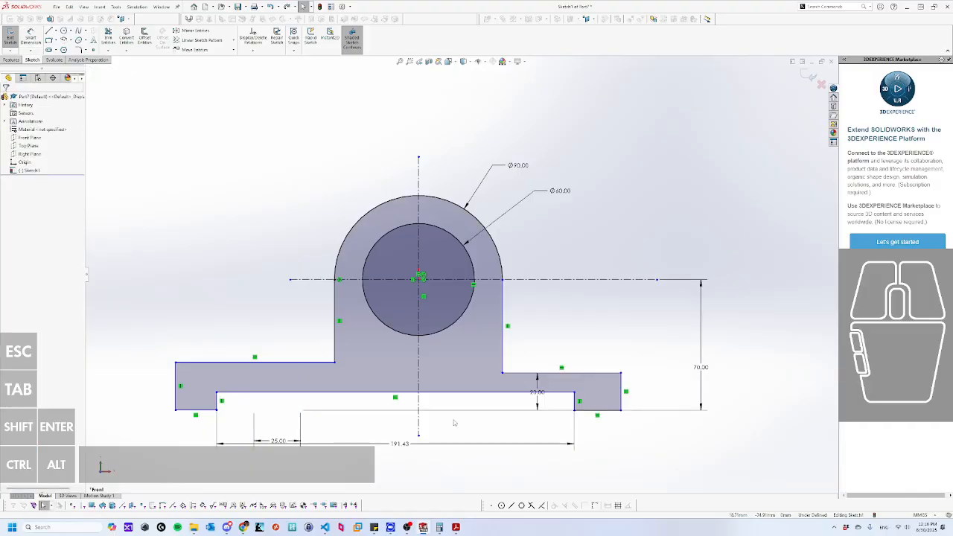
Set the length of the recessed bottom edge between the feet to 200 mm.
{"action": "left_click", "coordinate": [408, 450]}
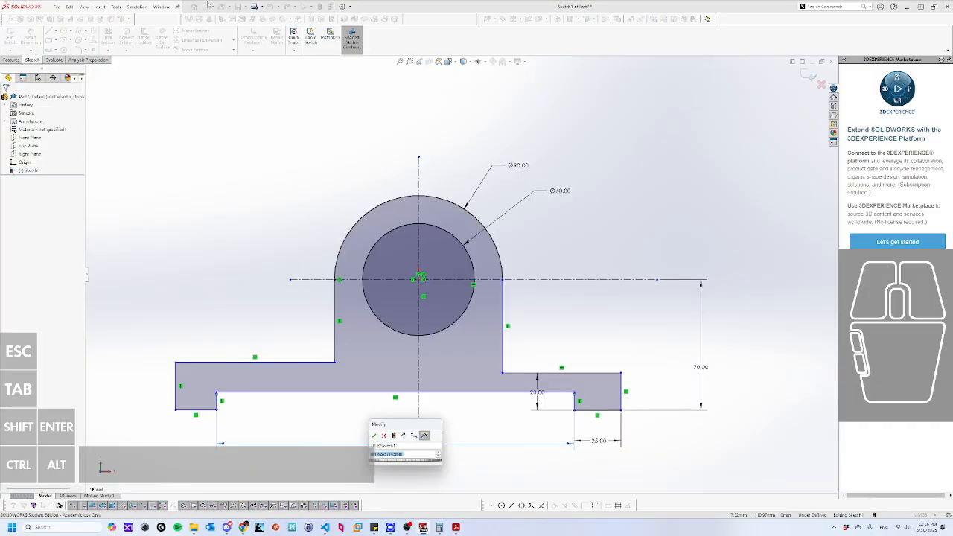
{"action": "type", "text": "200"}
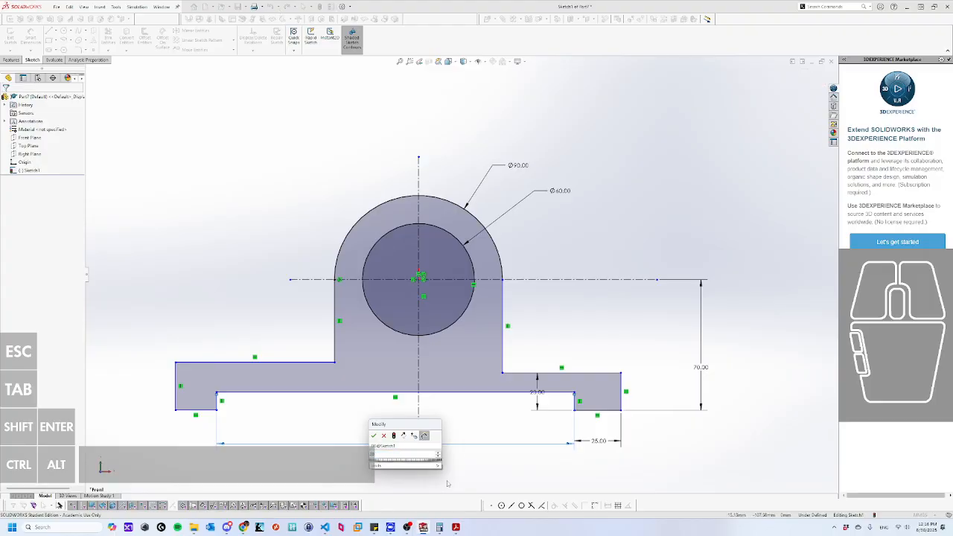
{"action": "key", "text": "Return"}
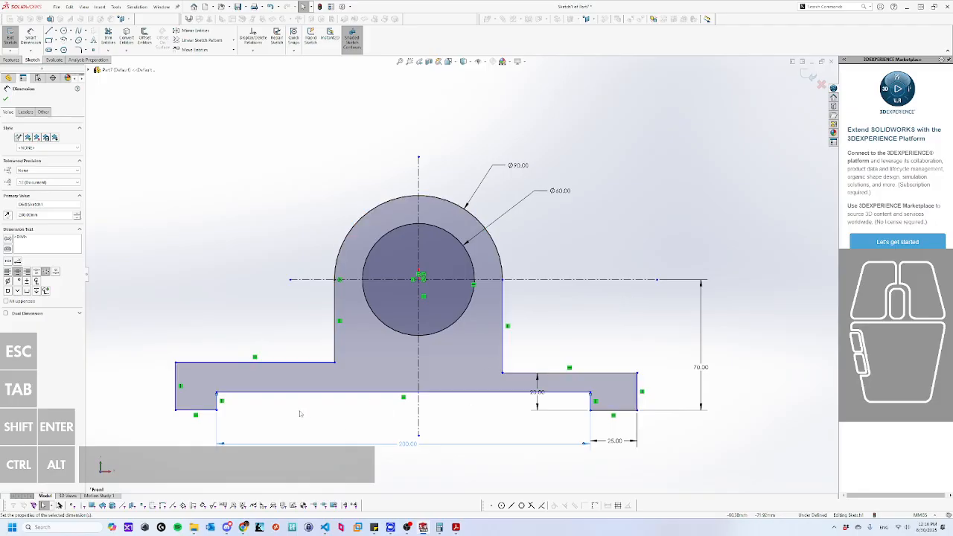
{"action": "left_click", "coordinate": [183, 310]}
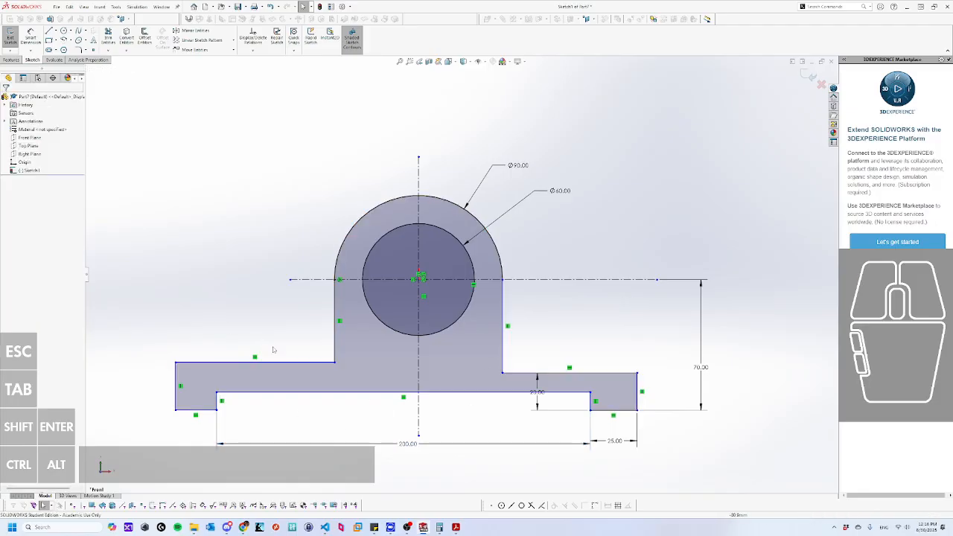
Dimension the recess depth from the left foot's underside to the recessed bottom edge and set it to 3 mm.
{"action": "right_click_drag", "start_coordinate": [283, 436], "coordinate": [286, 426]}
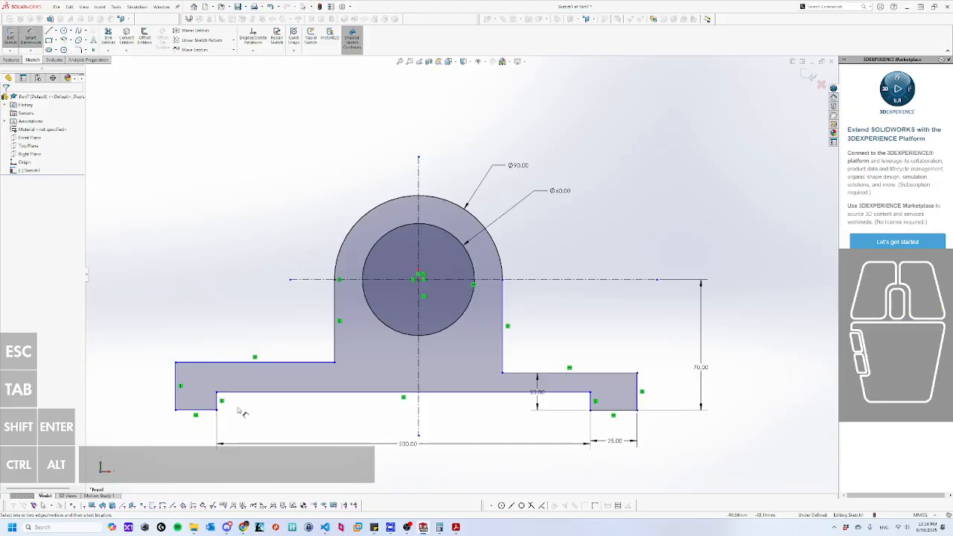
{"action": "left_click", "coordinate": [210, 410]}
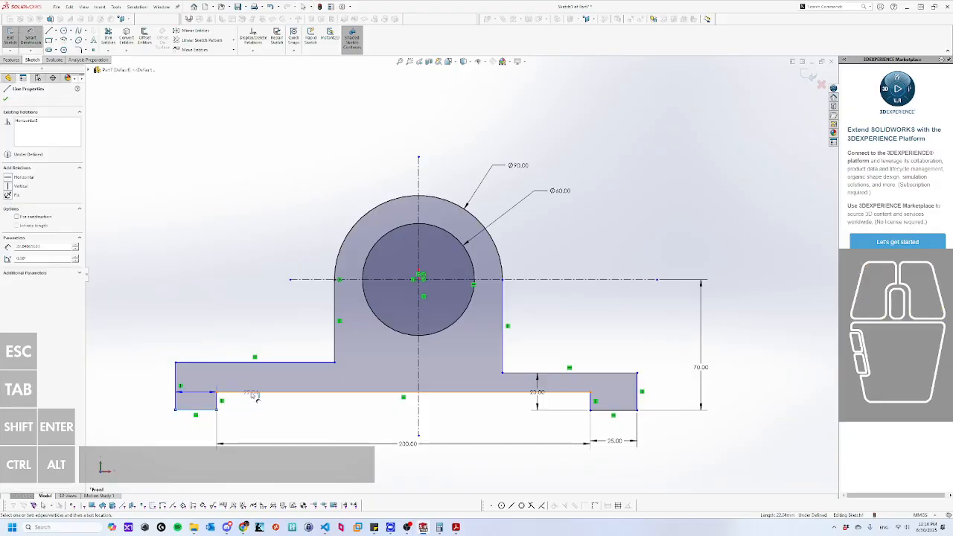
{"action": "left_click", "coordinate": [252, 393]}
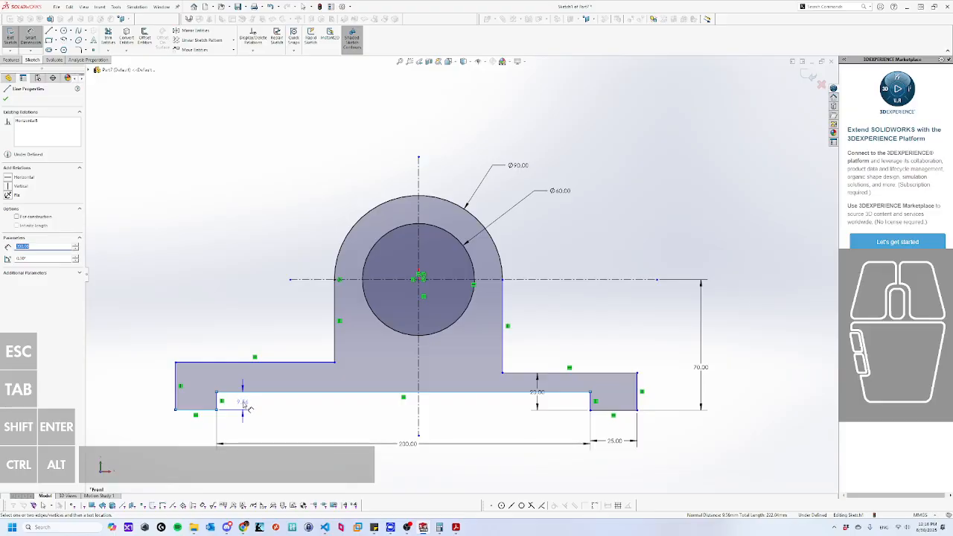
{"action": "left_click", "coordinate": [253, 341]}
{"action": "key", "text": "Return"}
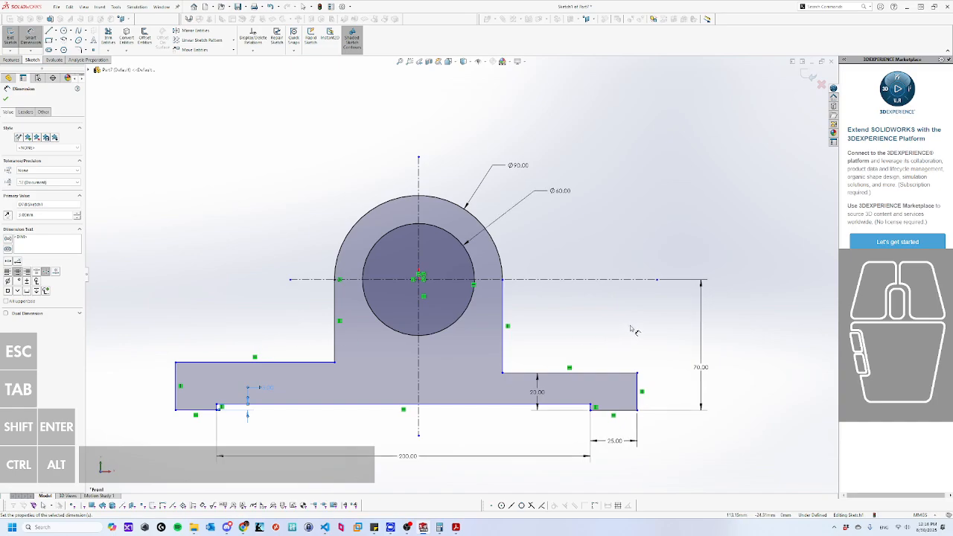
{"action": "left_click", "coordinate": [447, 445]}
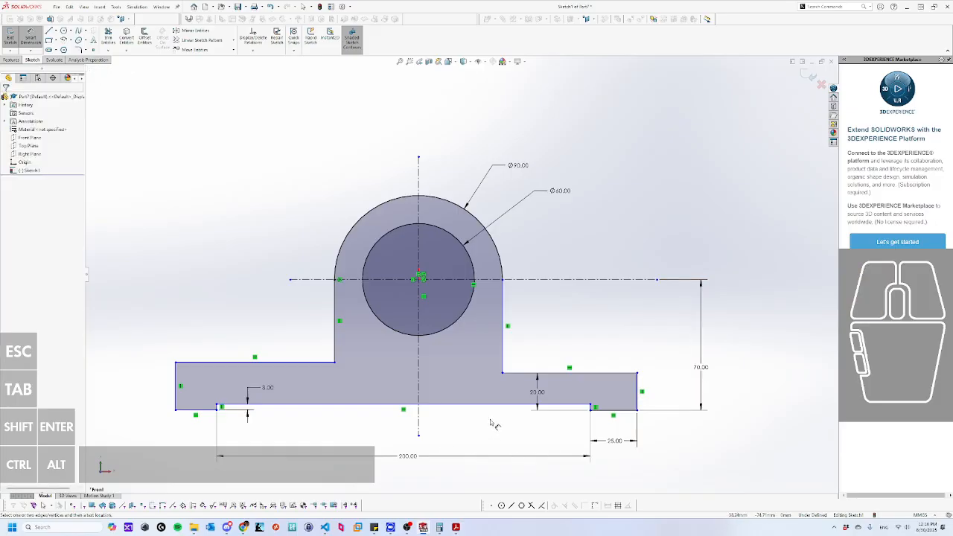
{"action": "key", "text": "Escape"}
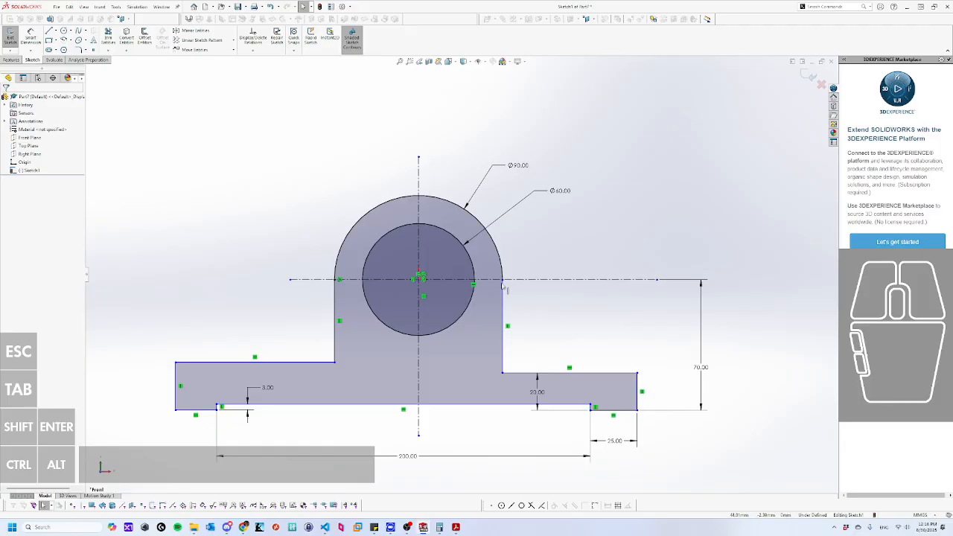
Lower the outer arc's right endpoint, try making it coincident with the horizontal centerline, and undo that relation.
{"action": "mouse_move", "coordinate": [504, 281]}
{"action": "left_mouse_down"}
{"action": "mouse_move", "coordinate": [512, 332]}
{"action": "mouse_move", "coordinate": [534, 339]}
{"action": "mouse_move", "coordinate": [535, 369]}
{"action": "mouse_move", "coordinate": [542, 361]}
{"action": "left_mouse_up"}
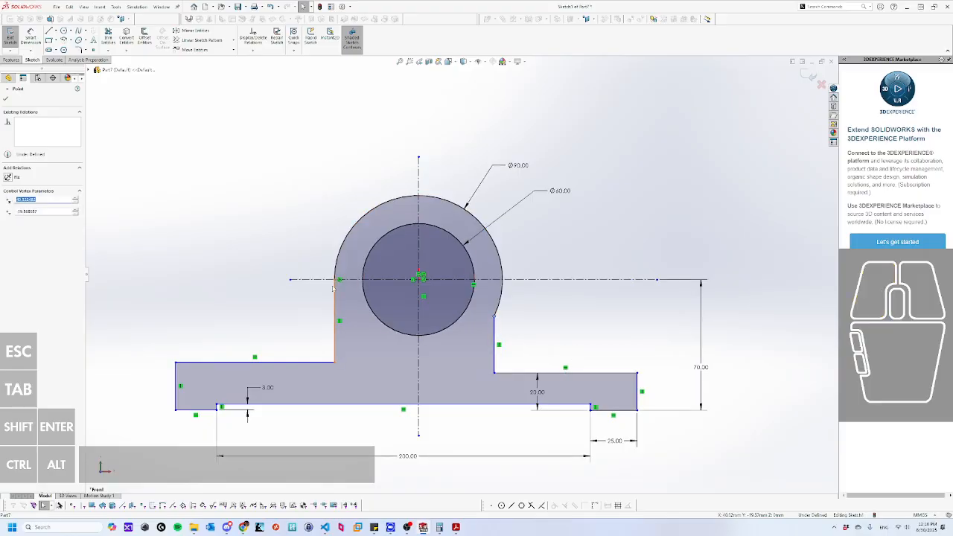
{"action": "left_click", "coordinate": [524, 332]}
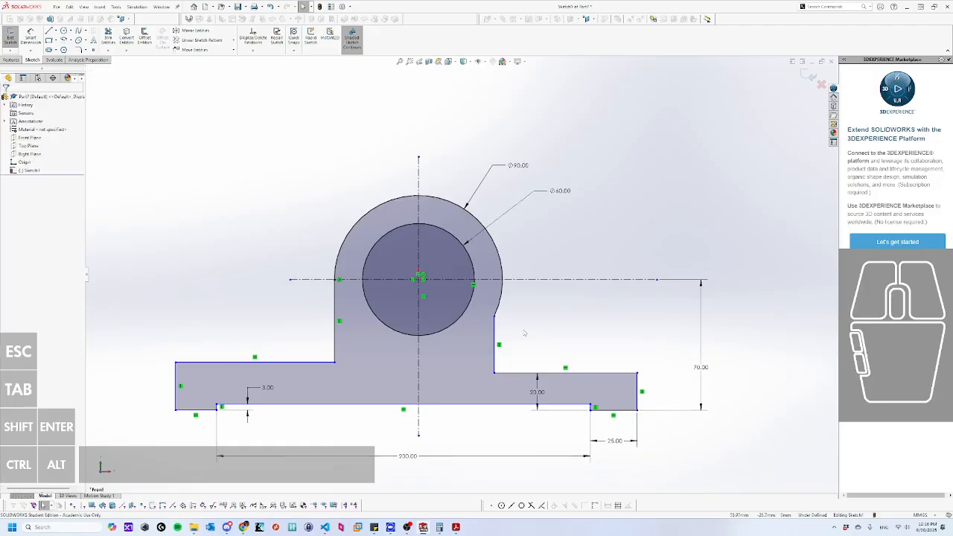
{"action": "left_click", "coordinate": [495, 317]}
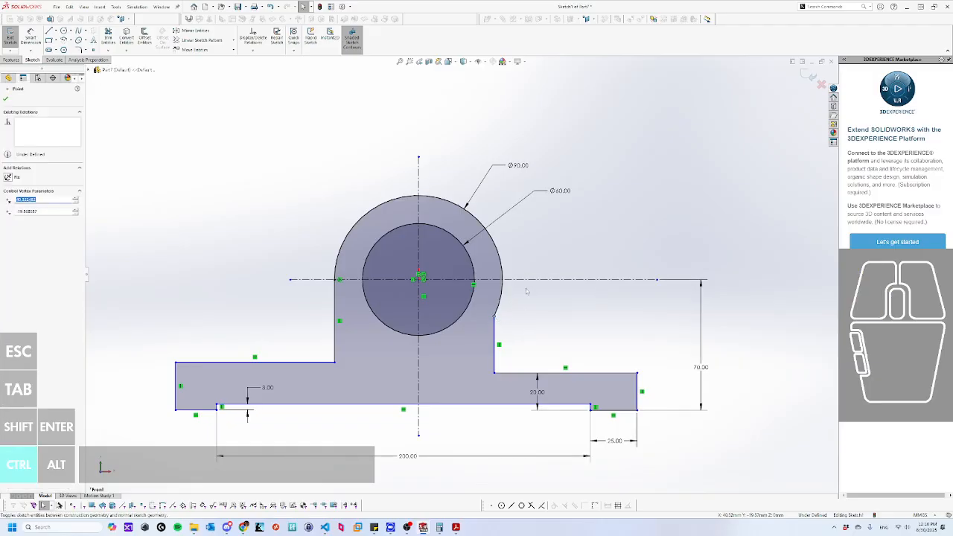
{"action": "left_click", "coordinate": [519, 280], "text": "ctrl"}
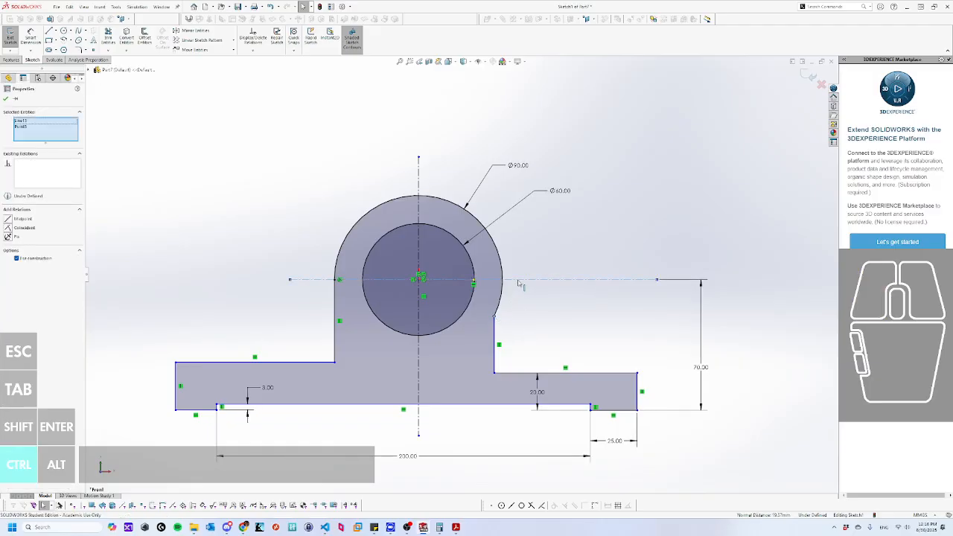
{"action": "left_click", "coordinate": [23, 227]}
{"action": "left_click", "coordinate": [565, 311]}
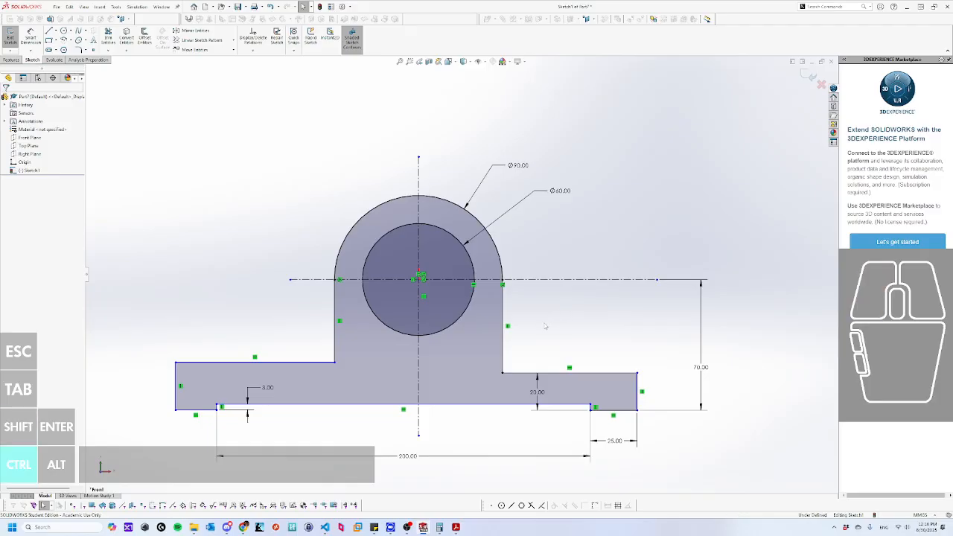
{"action": "key", "text": "ctrl+z"}
Add a Horizontal relation between the outer arc's right endpoint and the circle's center point.
{"action": "left_click", "coordinate": [543, 333]}
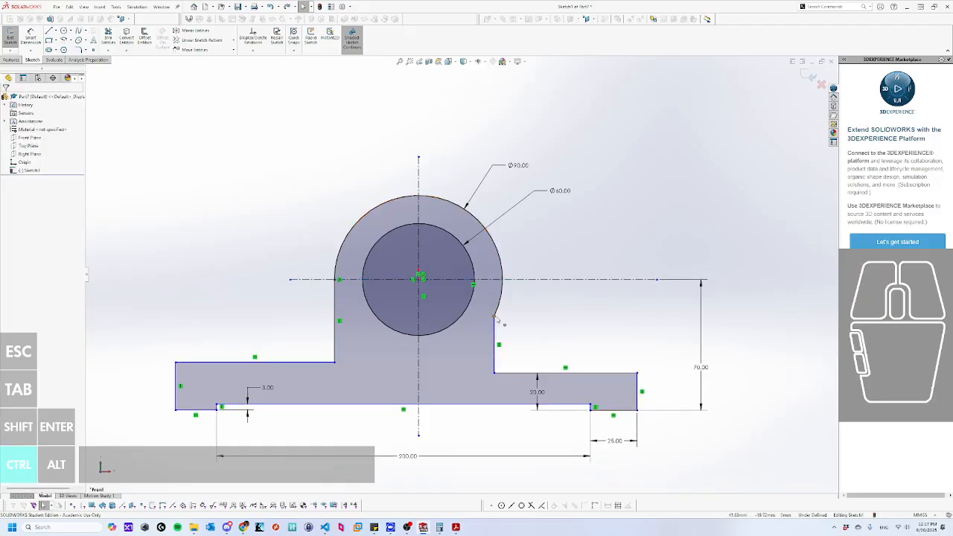
{"action": "left_click", "coordinate": [420, 278], "text": "ctrl"}
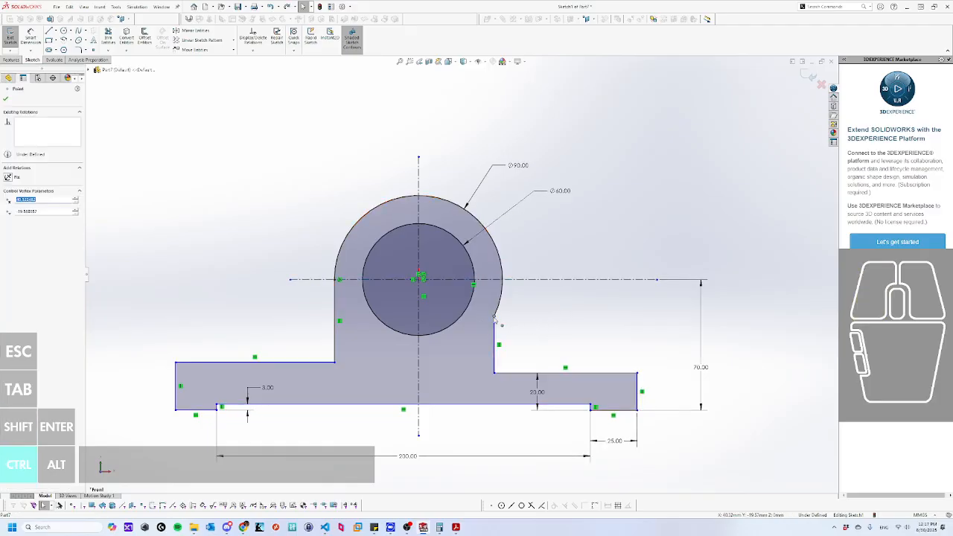
{"action": "left_click", "coordinate": [420, 278], "text": "ctrl"}
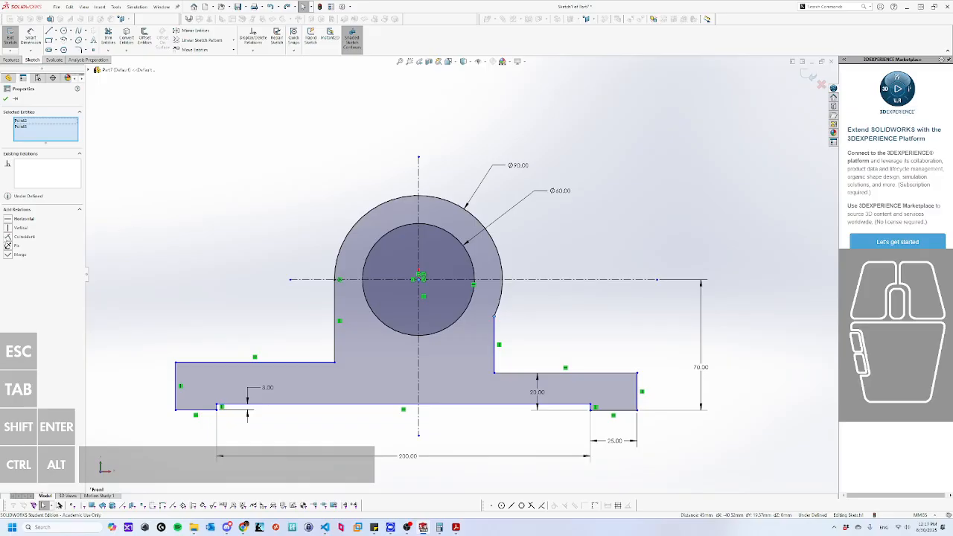
{"action": "left_click", "coordinate": [22, 219]}
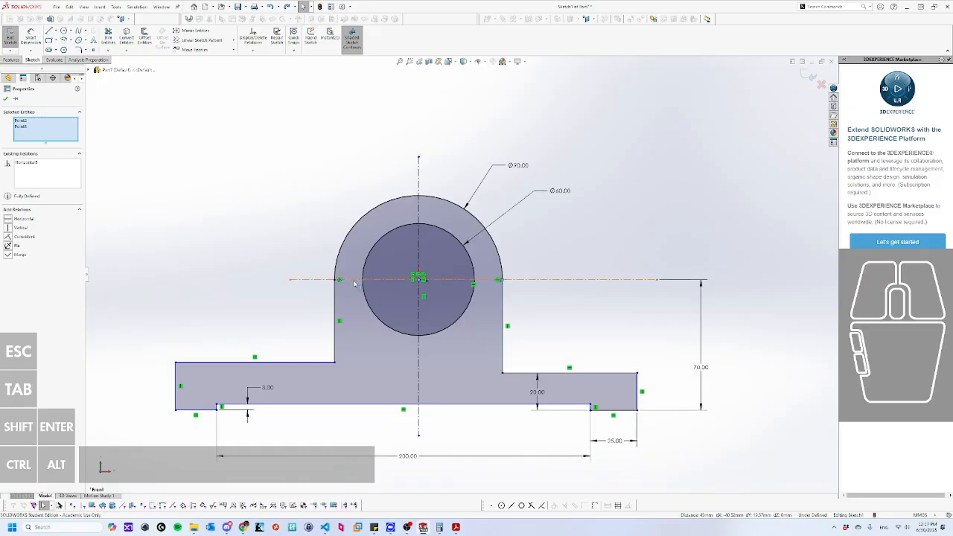
{"action": "left_click", "coordinate": [601, 317]}
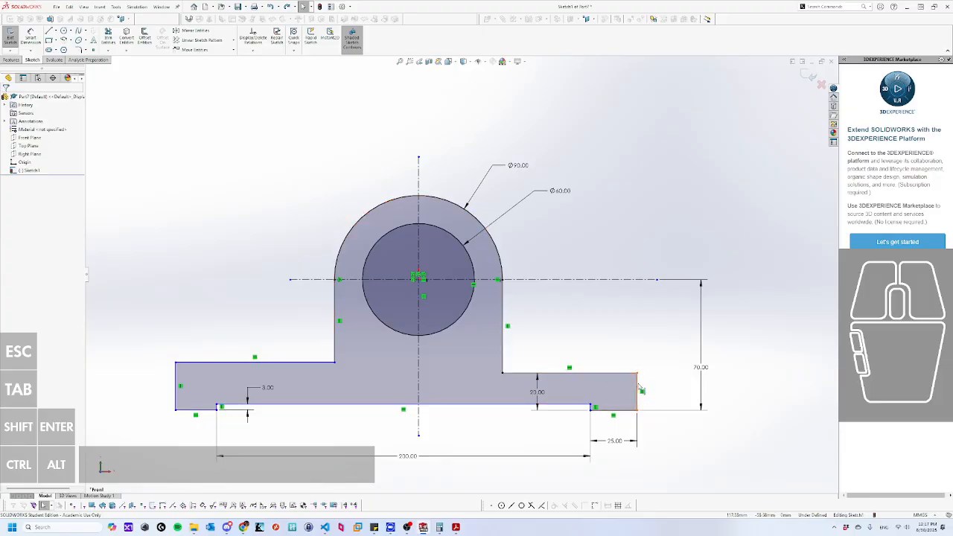
Make the outer vertical edges of the two feet symmetric about the vertical centerline.
{"action": "left_click_drag", "start_coordinate": [639, 387], "coordinate": [647, 481]}
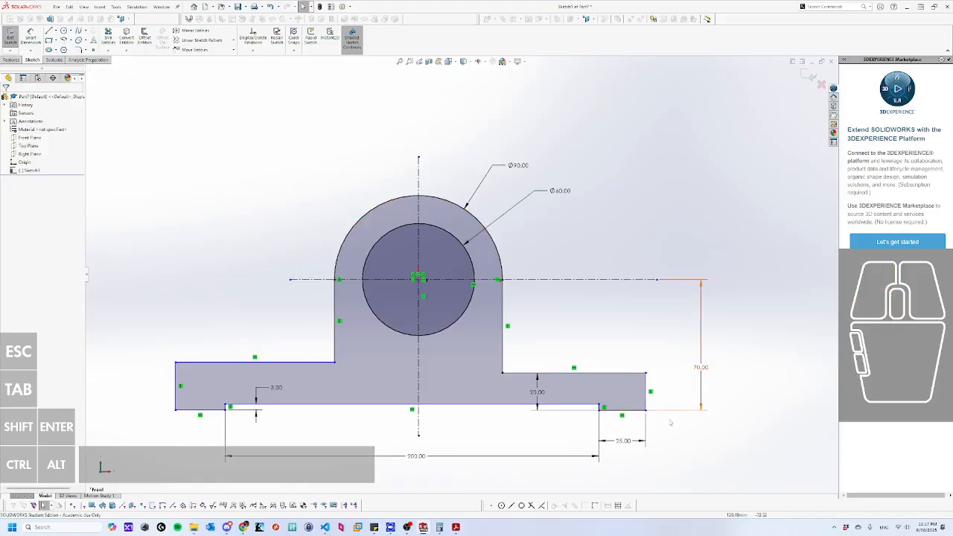
{"action": "left_click", "coordinate": [646, 402]}
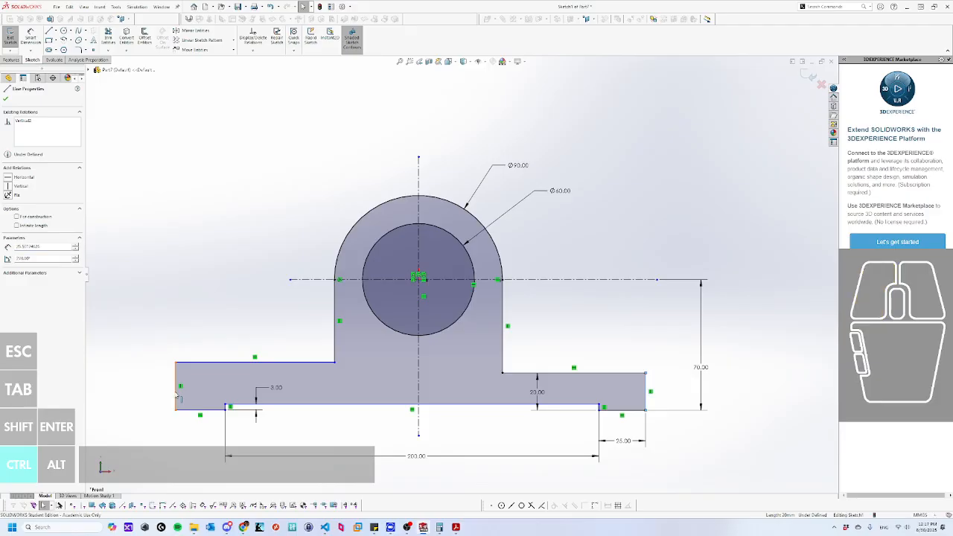
{"action": "left_click", "coordinate": [177, 398], "text": "ctrl"}
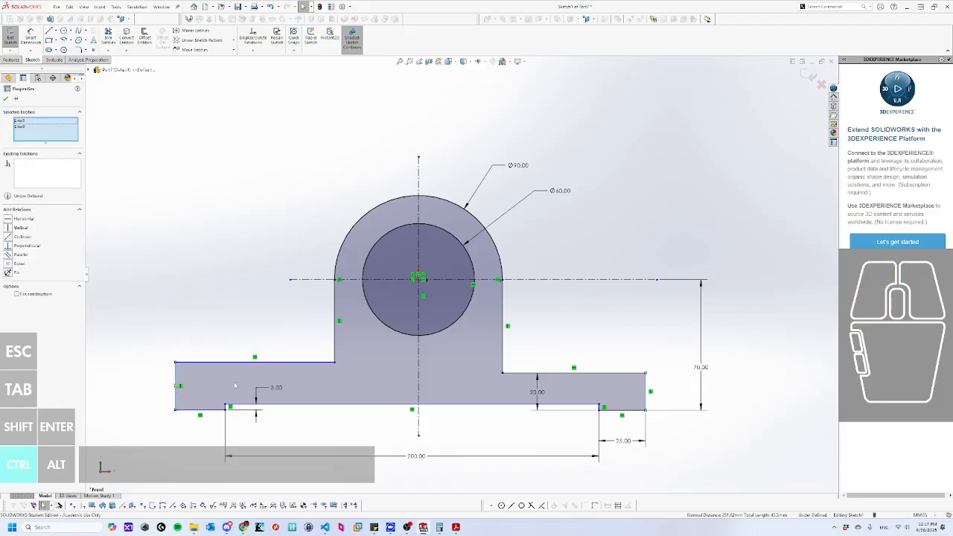
{"action": "left_click", "coordinate": [418, 388], "text": "ctrl"}
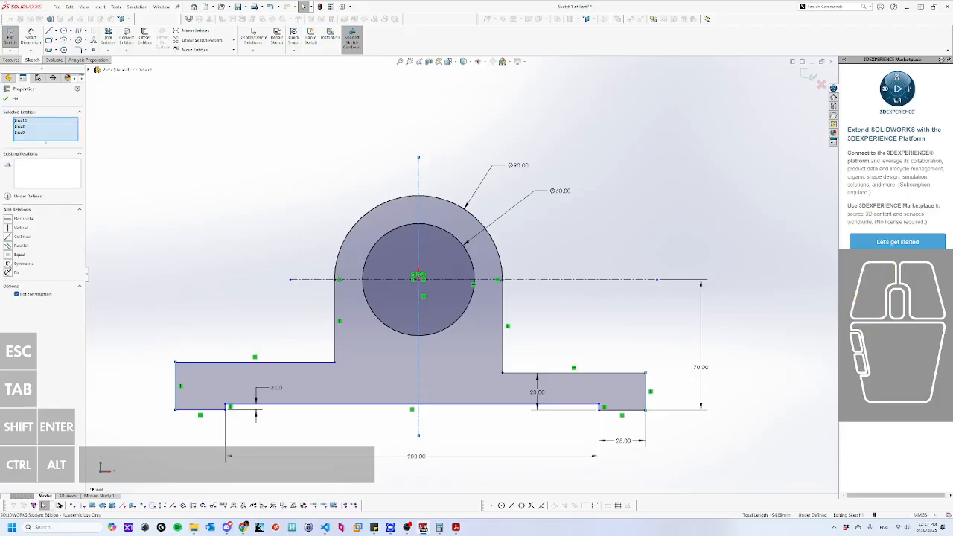
{"action": "left_click", "coordinate": [8, 264]}
{"action": "left_click", "coordinate": [232, 296]}
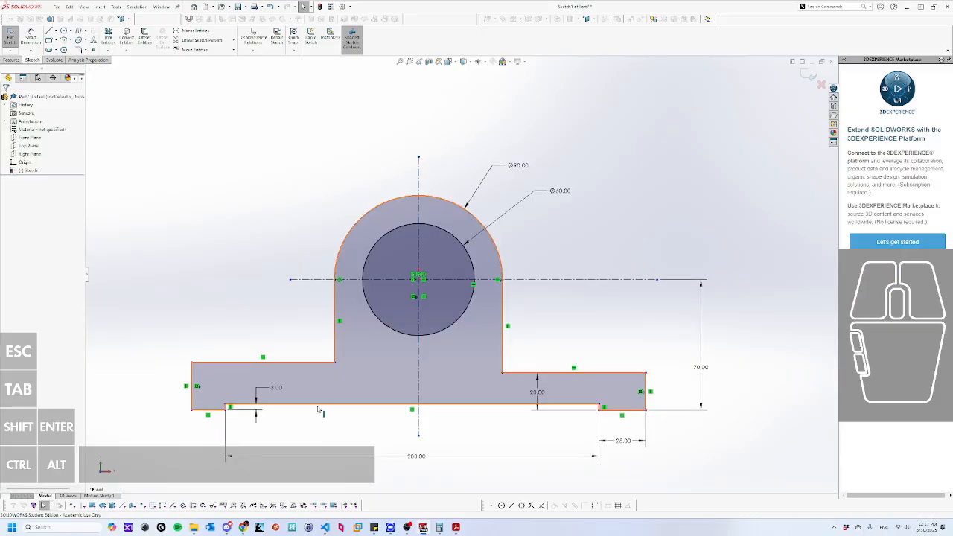
Make the two short vertical edges of the bottom recess symmetric about the vertical centerline.
{"action": "mouse_move", "coordinate": [647, 402]}
{"action": "left_mouse_down"}
{"action": "mouse_move", "coordinate": [731, 406]}
{"action": "mouse_move", "coordinate": [643, 406]}
{"action": "mouse_move", "coordinate": [727, 409]}
{"action": "mouse_move", "coordinate": [650, 406]}
{"action": "mouse_move", "coordinate": [705, 407]}
{"action": "mouse_move", "coordinate": [661, 408]}
{"action": "left_mouse_up"}
{"action": "left_click", "coordinate": [557, 320]}
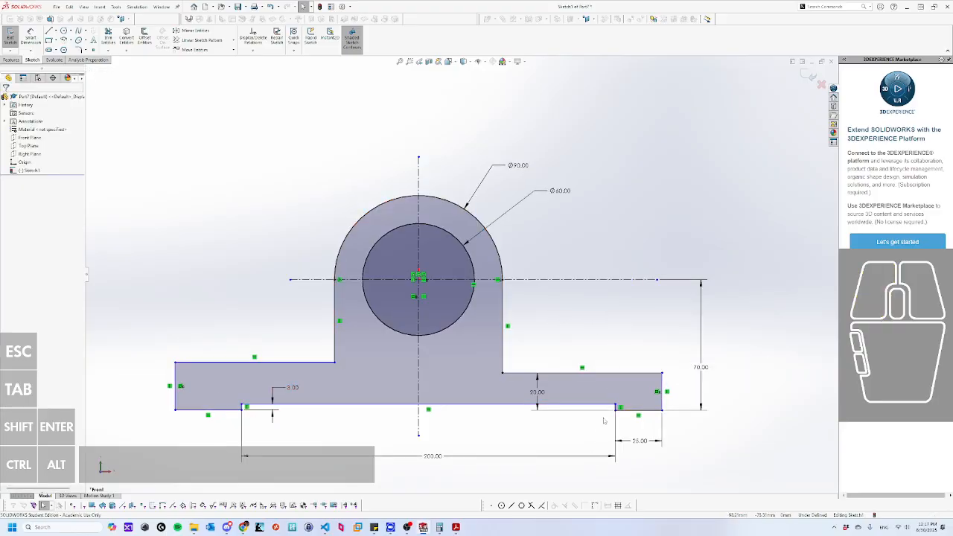
{"action": "mouse_move", "coordinate": [615, 411]}
{"action": "left_mouse_down"}
{"action": "mouse_move", "coordinate": [609, 419]}
{"action": "mouse_move", "coordinate": [627, 419]}
{"action": "left_mouse_up"}
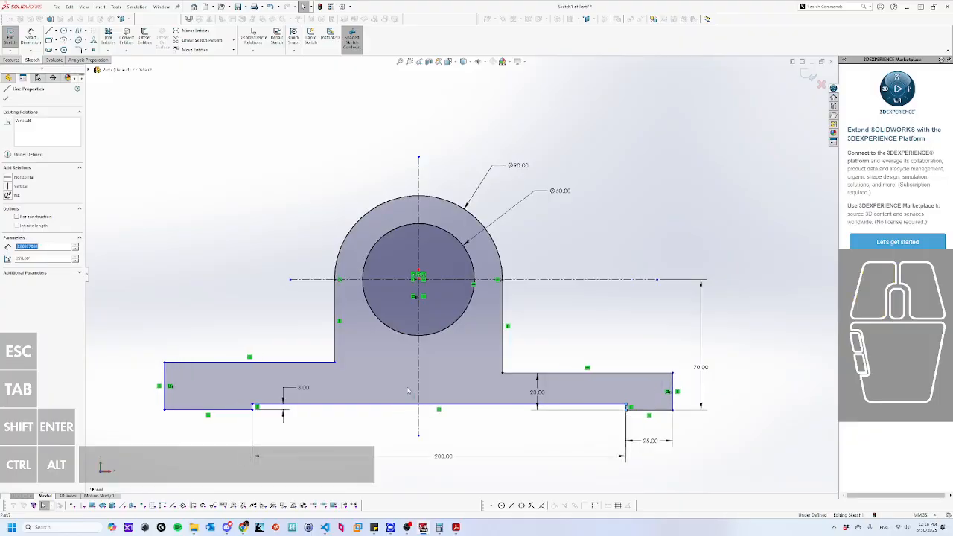
{"action": "left_click", "coordinate": [418, 428], "text": "ctrl"}
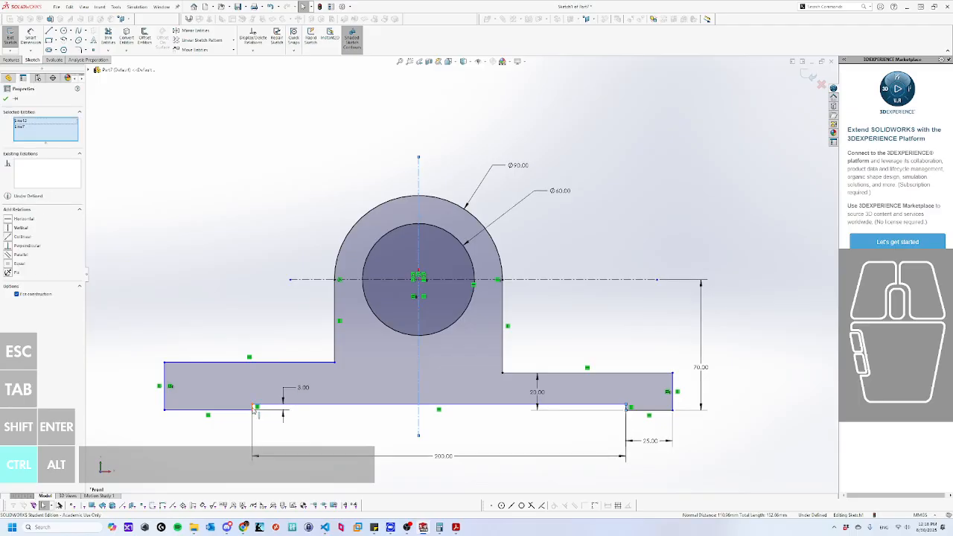
{"action": "left_click", "coordinate": [255, 408], "text": "ctrl"}
{"action": "left_click", "coordinate": [14, 265]}
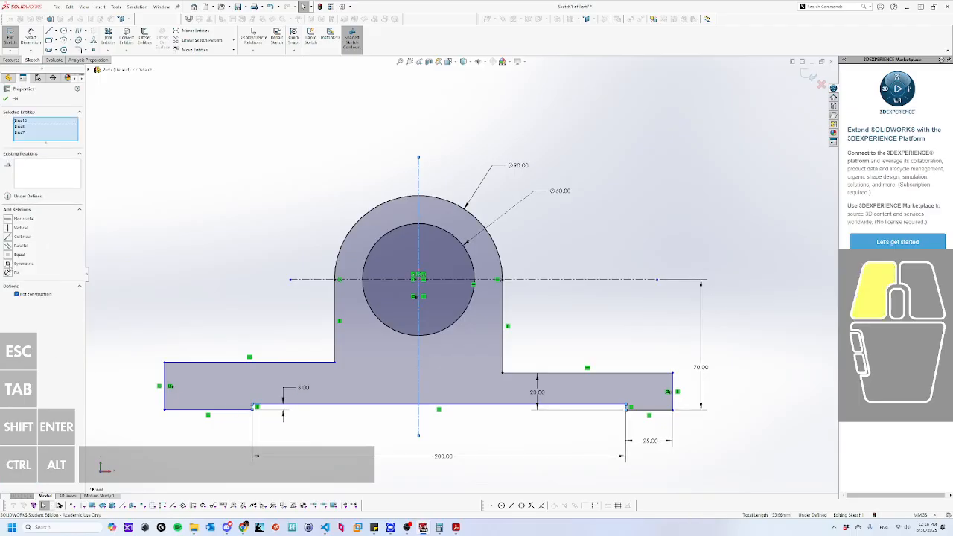
{"action": "left_click", "coordinate": [370, 422]}
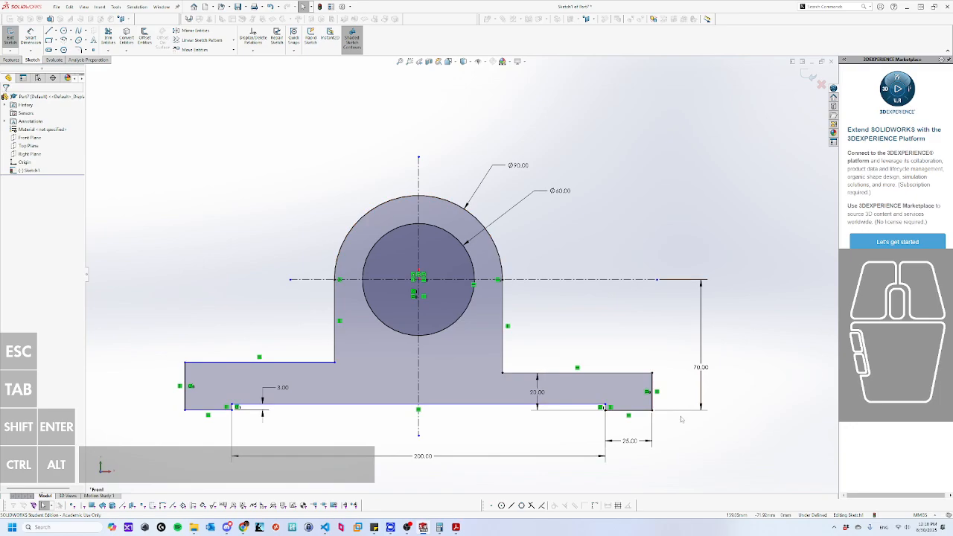
Add a Collinear relation between the undersides of the left and right feet.
{"action": "left_click", "coordinate": [652, 395]}
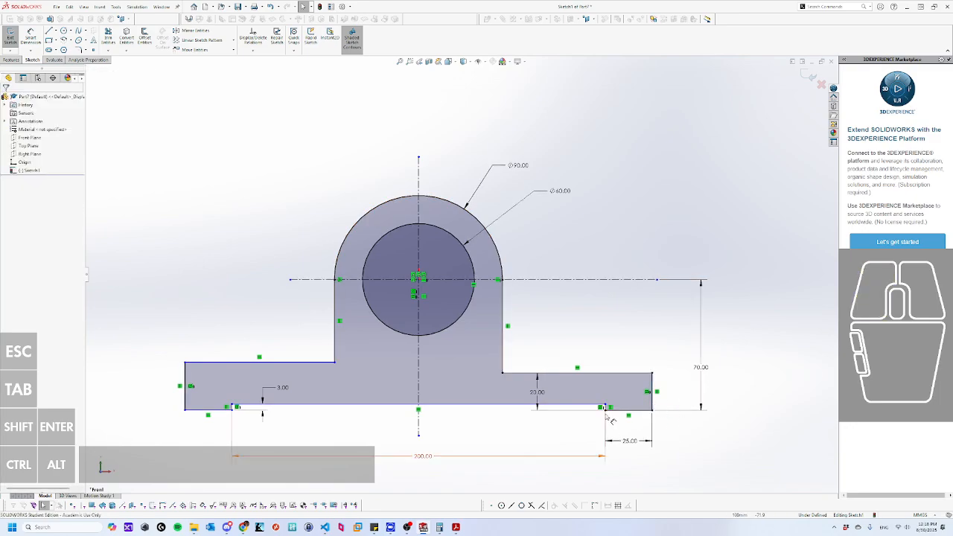
{"action": "left_click_drag", "start_coordinate": [594, 407], "coordinate": [239, 396]}
{"action": "left_click", "coordinate": [251, 425]}
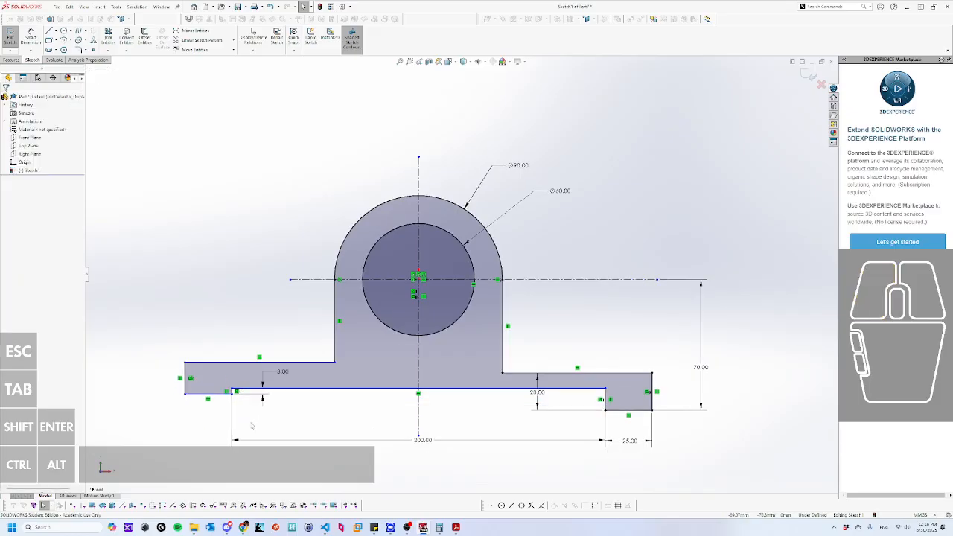
{"action": "left_click", "coordinate": [212, 395]}
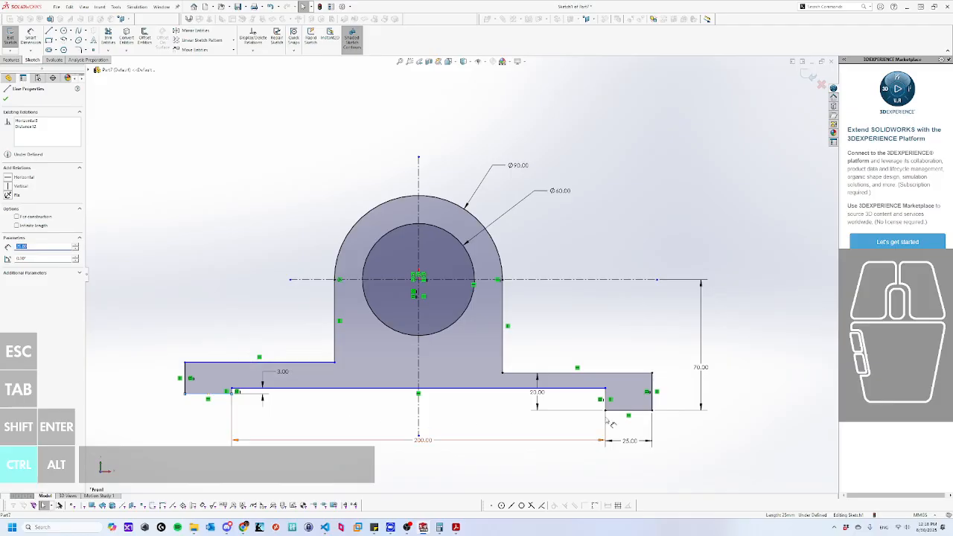
{"action": "left_click", "coordinate": [613, 412], "text": "ctrl"}
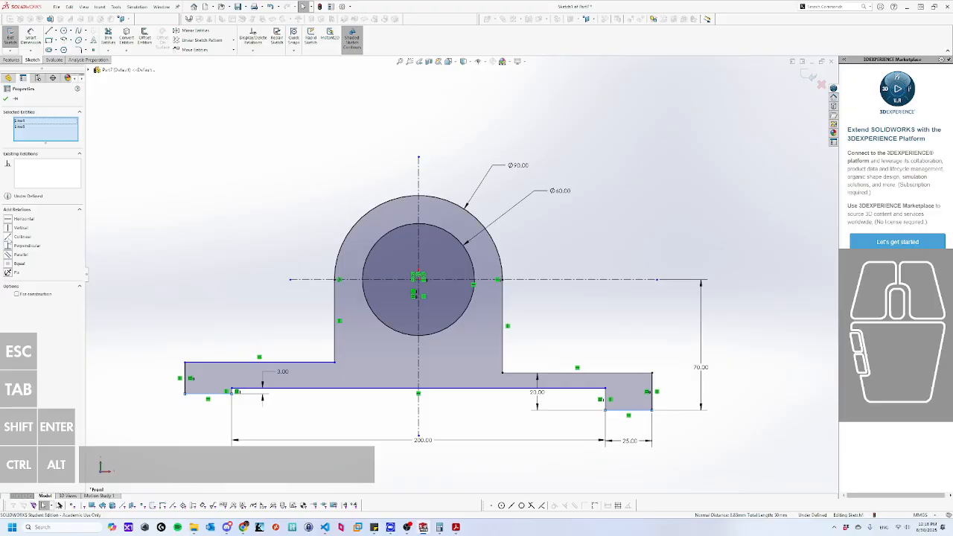
{"action": "left_click", "coordinate": [8, 239]}
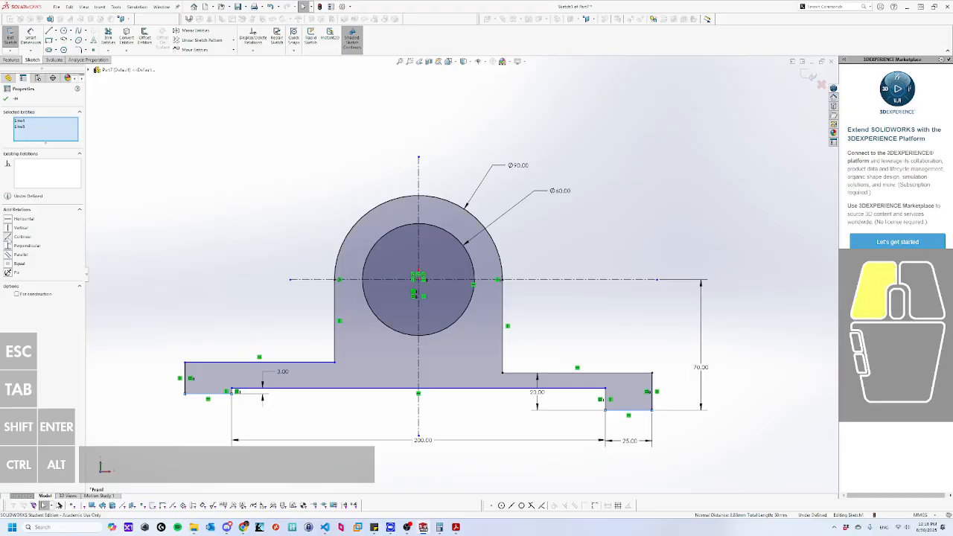
{"action": "left_click", "coordinate": [411, 441]}
{"action": "left_click_drag", "start_coordinate": [304, 406], "coordinate": [291, 429]}
Lower the left flange's top edge and make it collinear with the right flange's top edge.
{"action": "left_click_drag", "start_coordinate": [219, 364], "coordinate": [275, 382]}
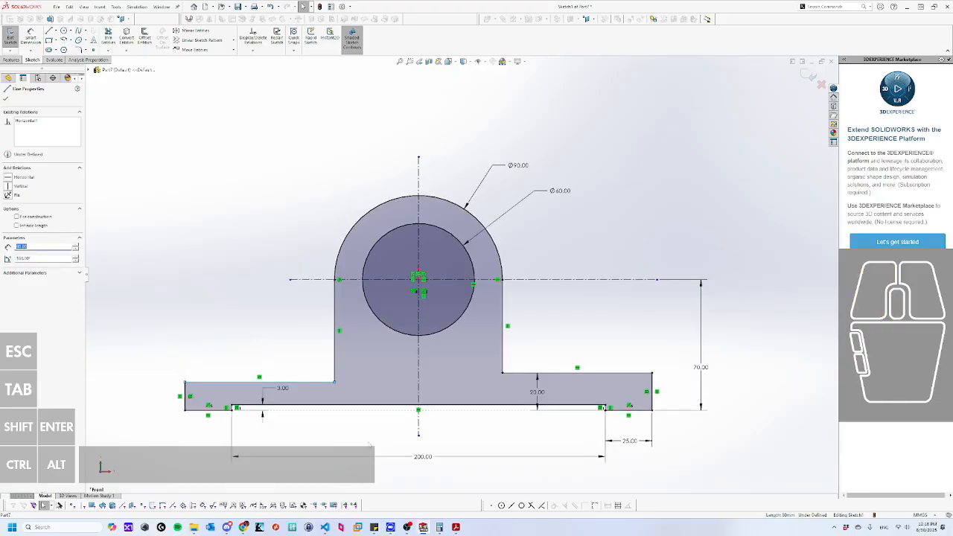
{"action": "left_click", "coordinate": [298, 383]}
{"action": "left_click", "coordinate": [527, 375], "text": "ctrl"}
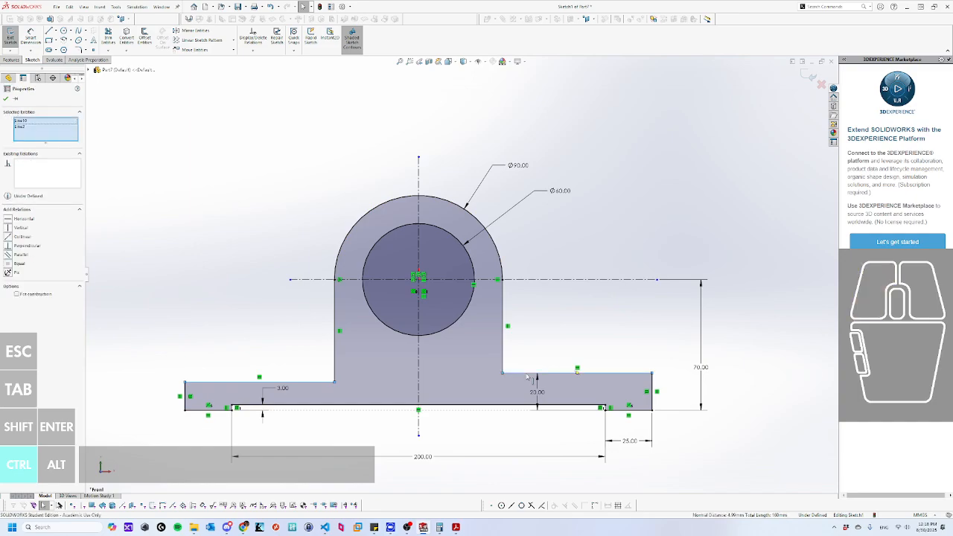
{"action": "left_click", "coordinate": [8, 238]}
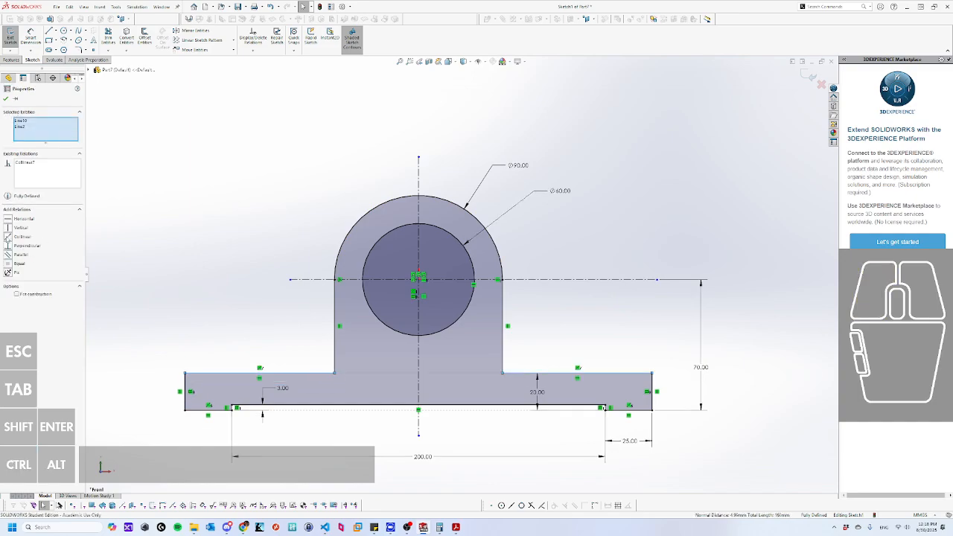
{"action": "left_click", "coordinate": [419, 468]}
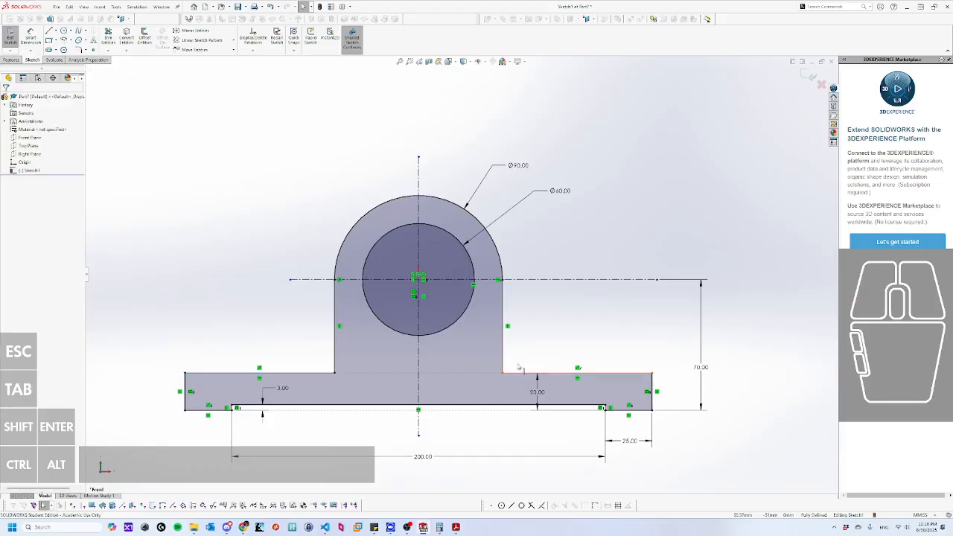
{"action": "left_click", "coordinate": [643, 192]}
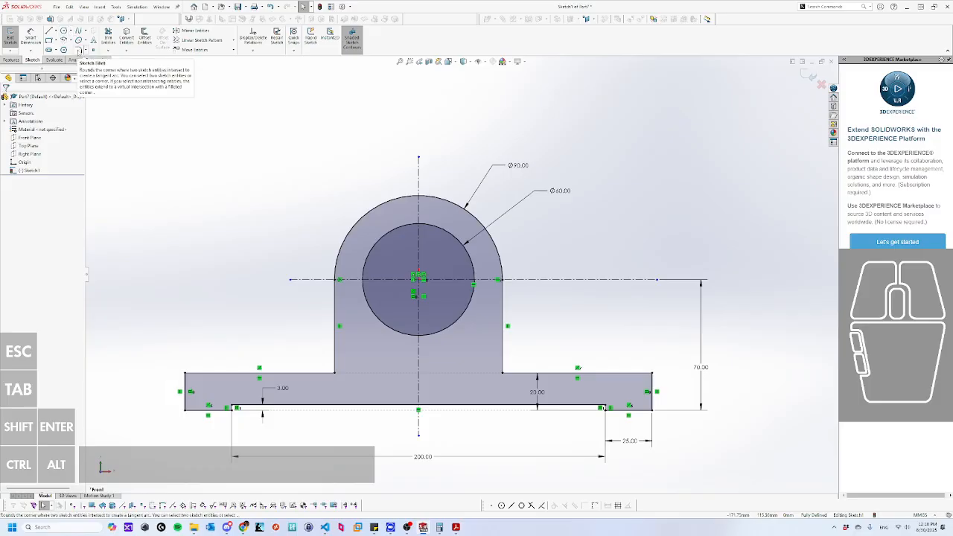
Apply 4 mm sketch fillets to the flanges' outer top corners and the two inner corners where the upright meets the base.
{"action": "left_click", "coordinate": [78, 49]}
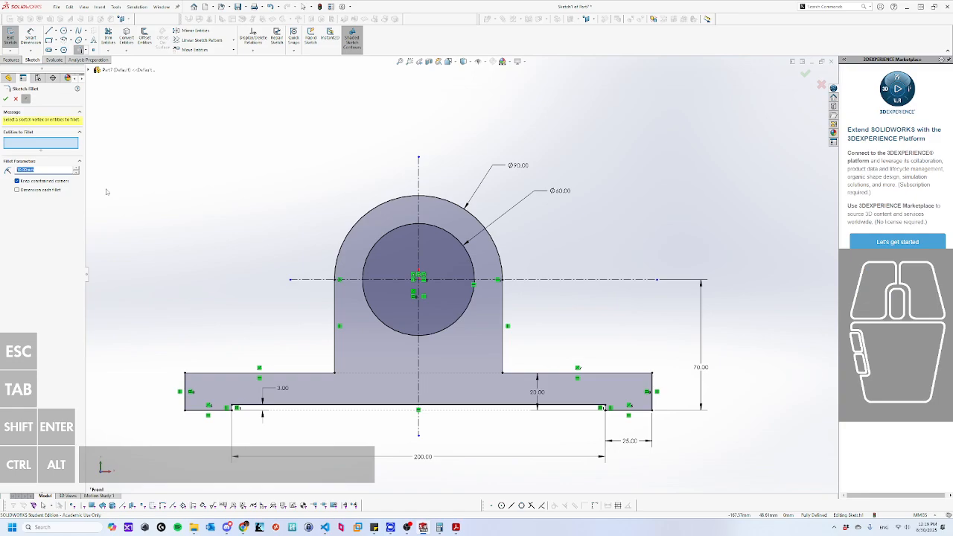
{"action": "type", "text": "4"}
{"action": "left_click", "coordinate": [71, 252]}
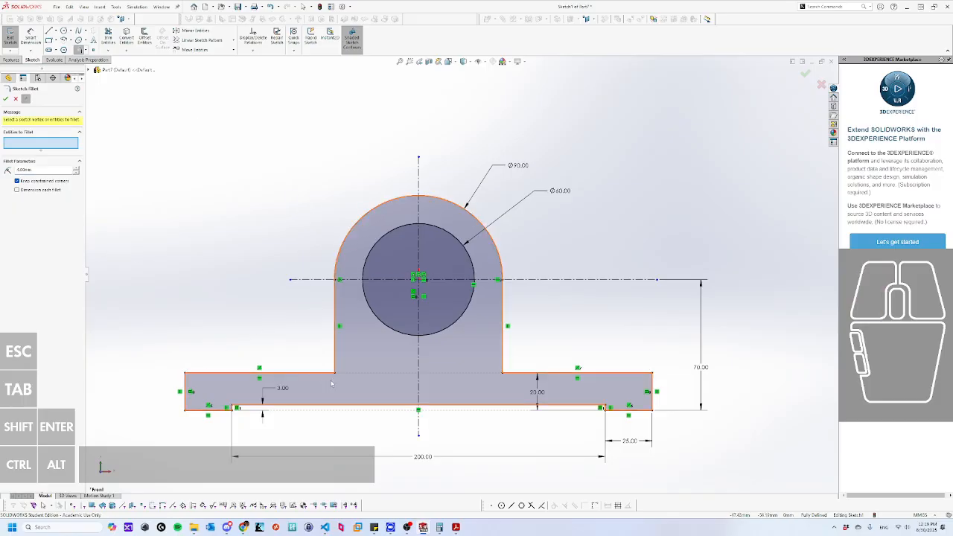
{"action": "left_click", "coordinate": [186, 374]}
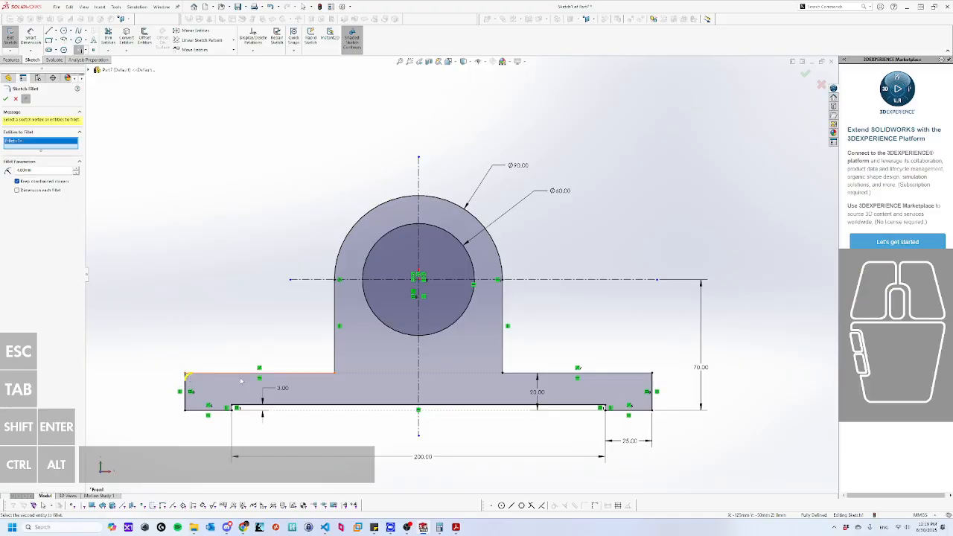
{"action": "left_click", "coordinate": [333, 373]}
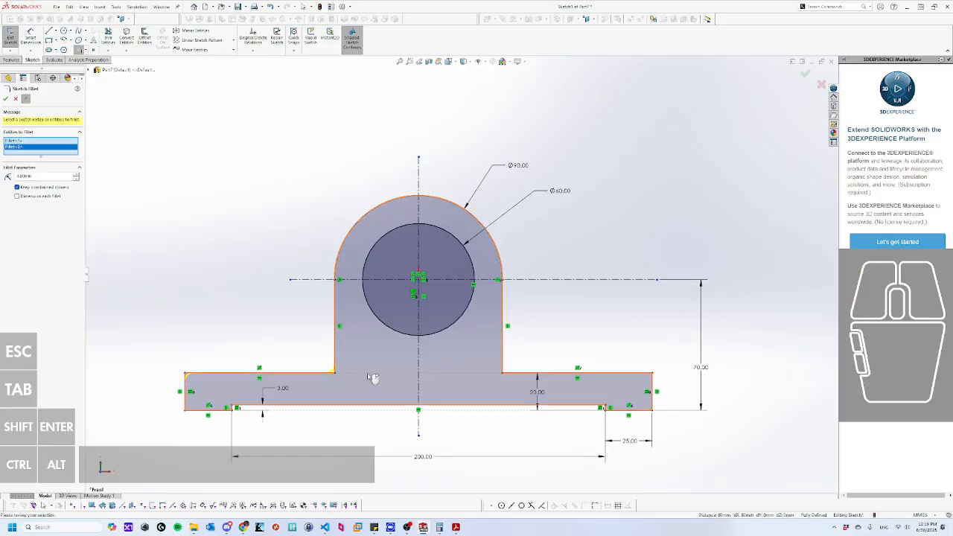
{"action": "left_click", "coordinate": [505, 374]}
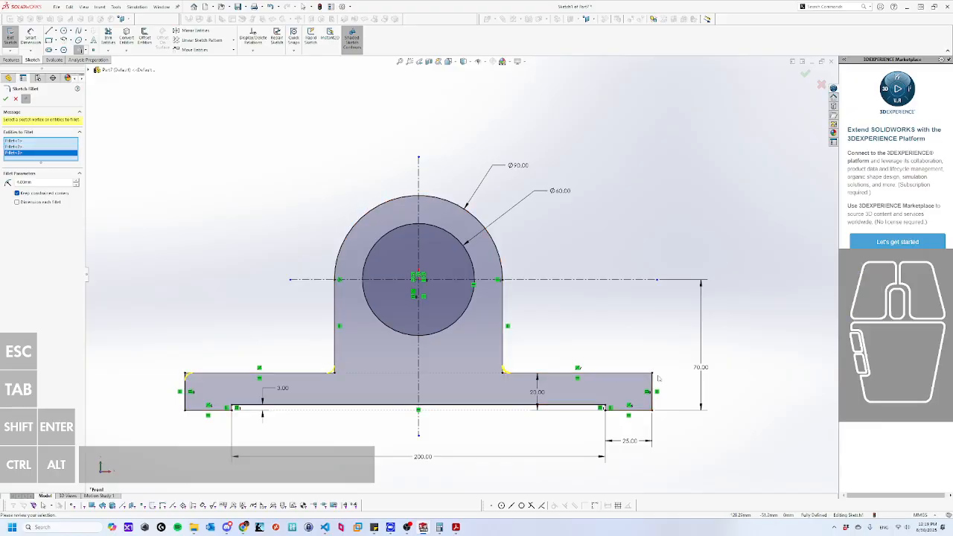
{"action": "left_click", "coordinate": [653, 378]}
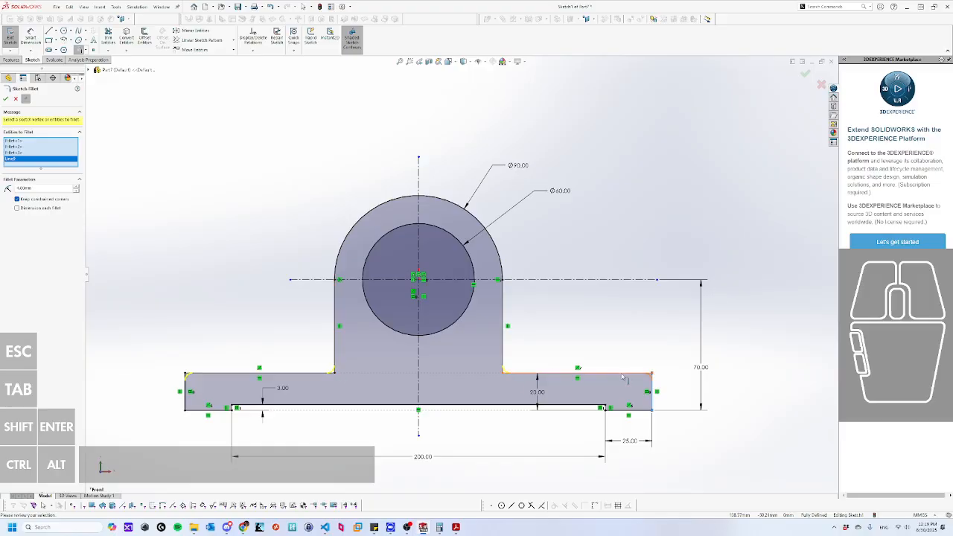
{"action": "left_click", "coordinate": [637, 375]}
{"action": "left_click", "coordinate": [6, 99]}
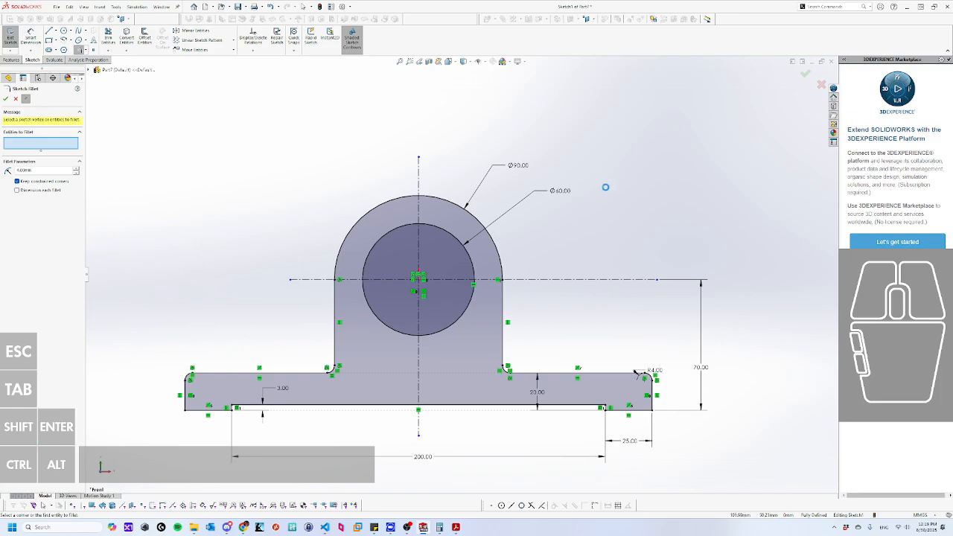
Save the part as Sketch 4.SLDPRT in the Week 1 folder.
{"action": "key", "text": "ctrl+s"}
{"action": "left_click", "coordinate": [462, 246]}
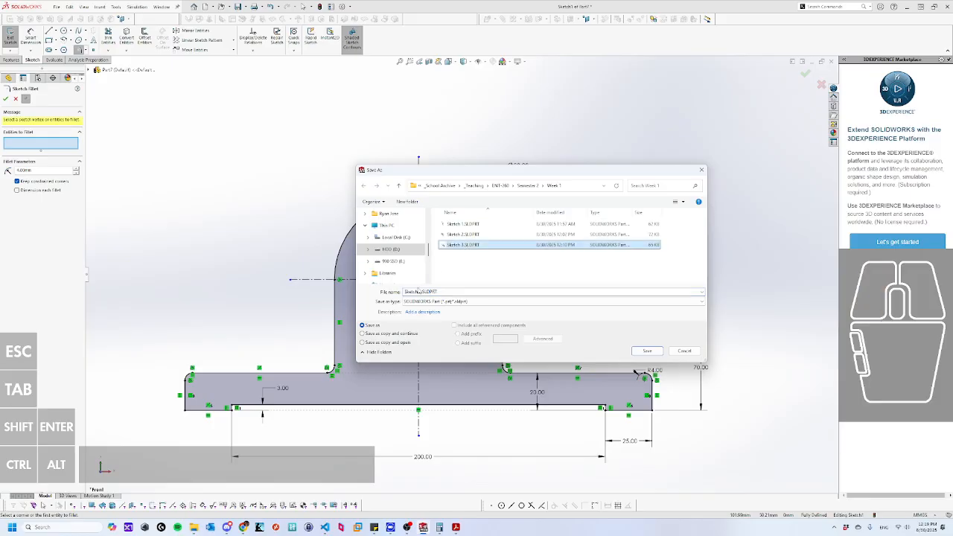
{"action": "left_click", "coordinate": [455, 291]}
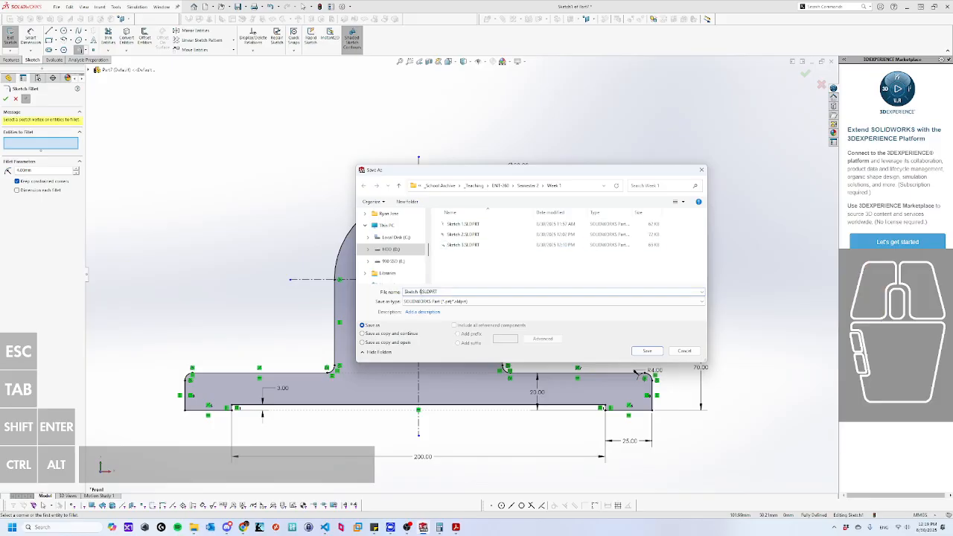
{"action": "left_click", "coordinate": [647, 351]}
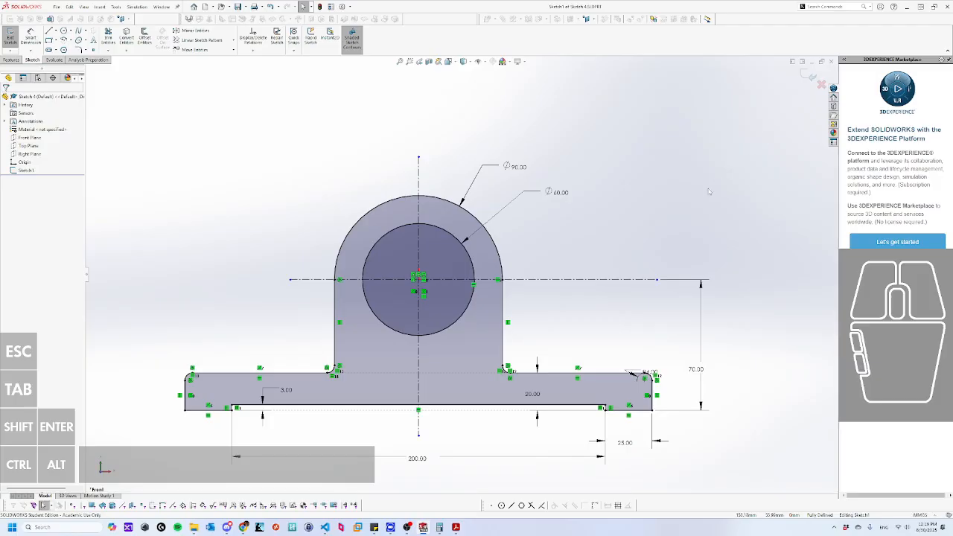
Reposition the fillet radius, base thickness and recess depth dimensions outside the profile so they are readable.
{"action": "left_click_drag", "start_coordinate": [648, 372], "coordinate": [671, 350]}
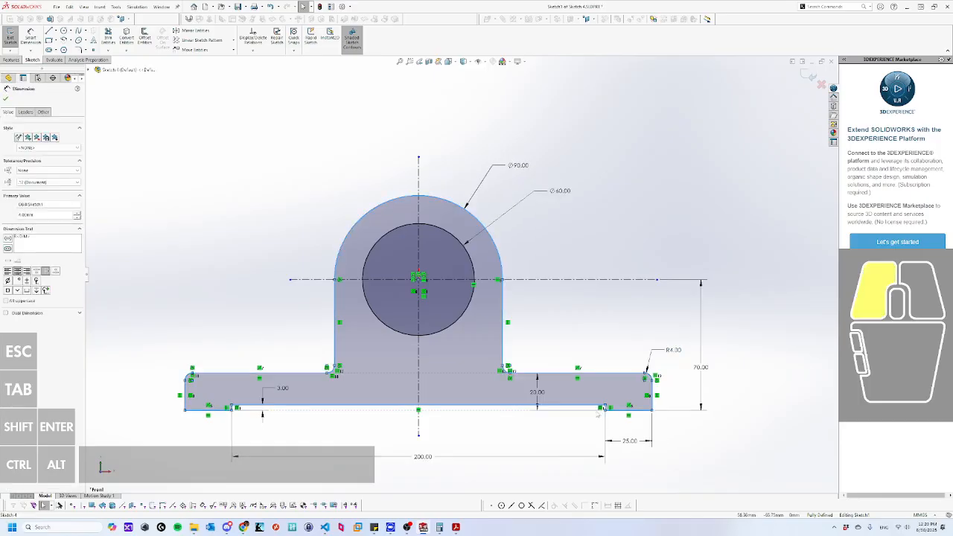
{"action": "left_click_drag", "start_coordinate": [597, 415], "coordinate": [650, 416]}
{"action": "left_click_drag", "start_coordinate": [538, 392], "coordinate": [675, 396]}
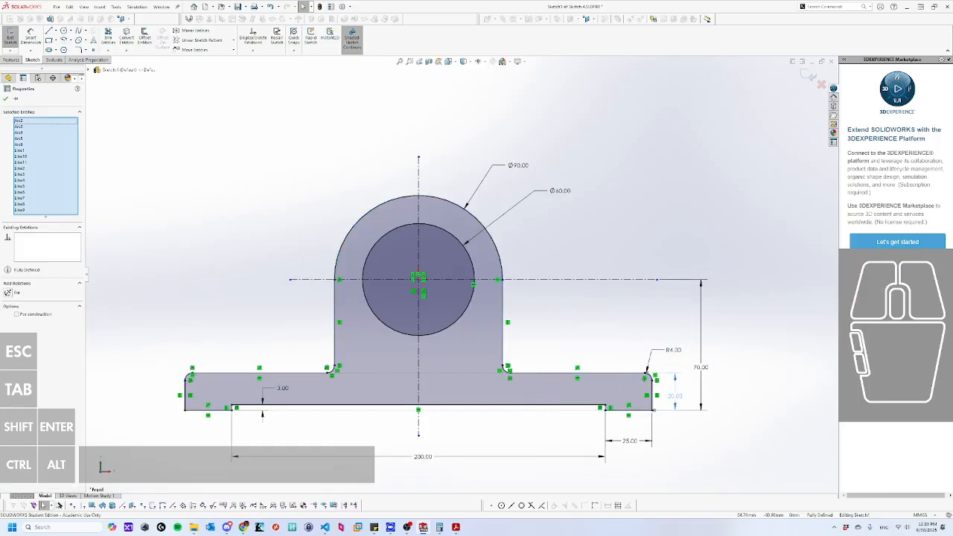
{"action": "left_click", "coordinate": [712, 434]}
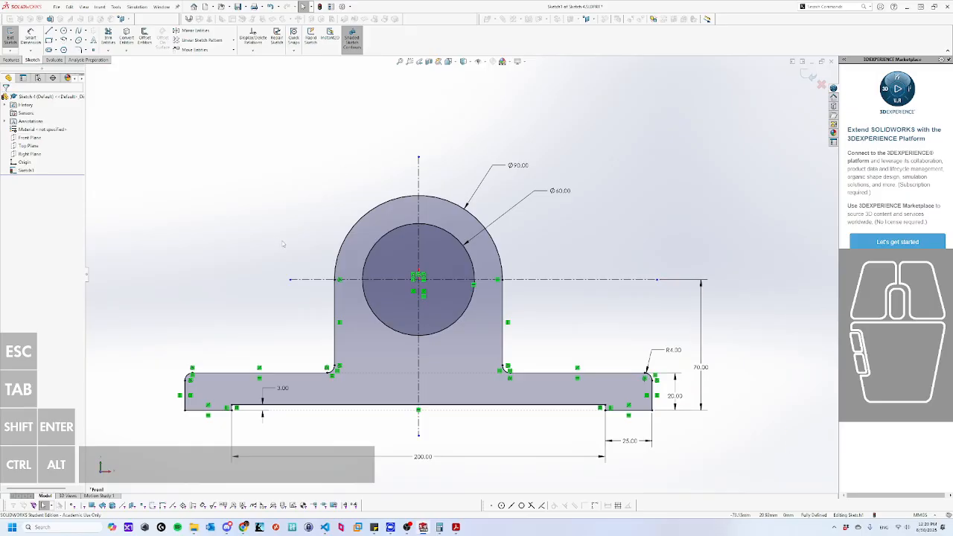
{"action": "left_click_drag", "start_coordinate": [284, 391], "coordinate": [275, 350]}
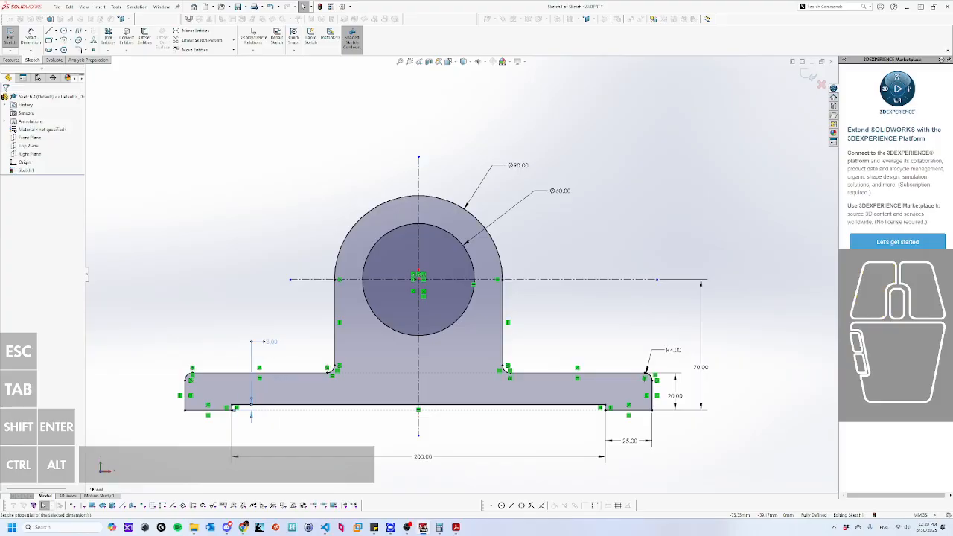
{"action": "left_click", "coordinate": [264, 303]}
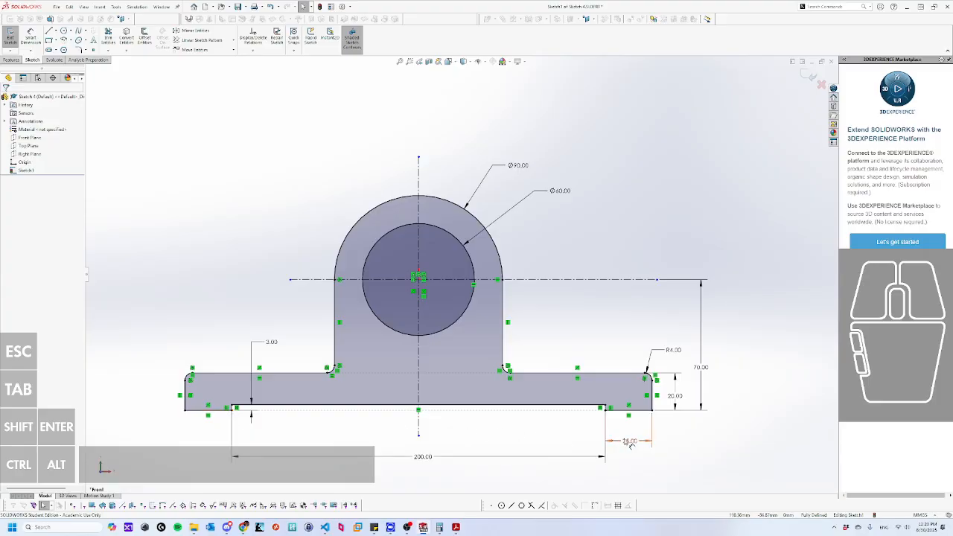
Align the 25 mm dimension with the 200 mm dimension below the base and save the part.
{"action": "left_click_drag", "start_coordinate": [629, 446], "coordinate": [631, 458]}
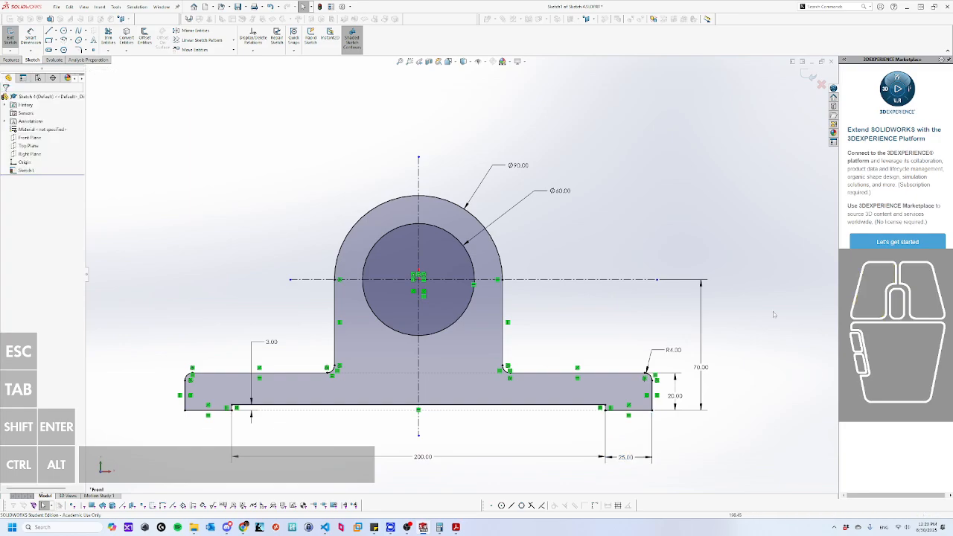
{"action": "left_click", "coordinate": [695, 158]}
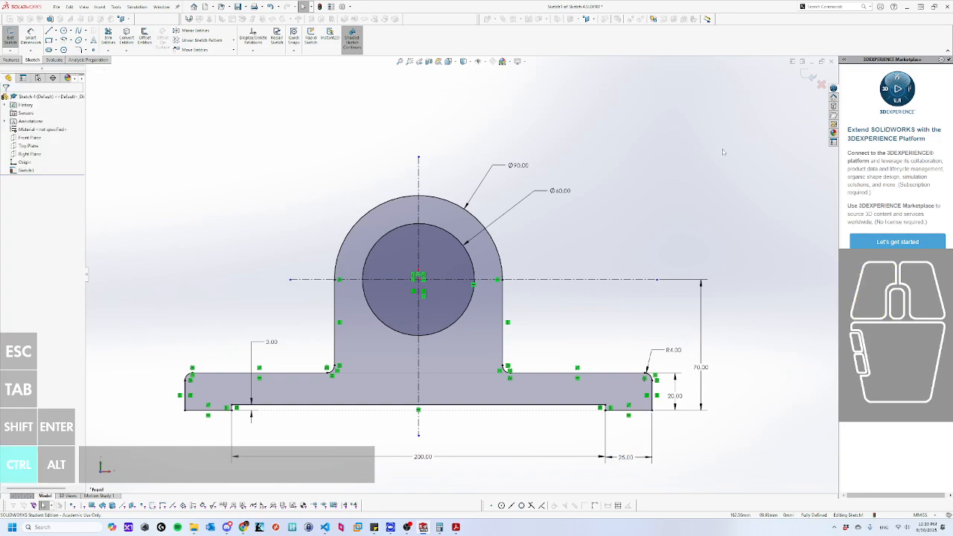
{"action": "key", "text": "ctrl+s"}
Close the finished SKETCH 4 part and create a new part document.
{"action": "left_click", "coordinate": [831, 61]}
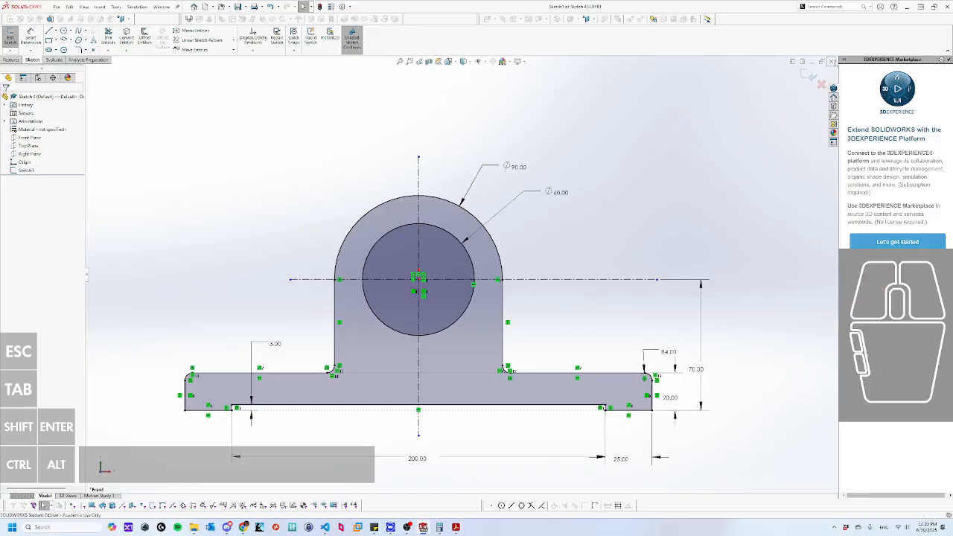
{"action": "left_click", "coordinate": [127, 8]}
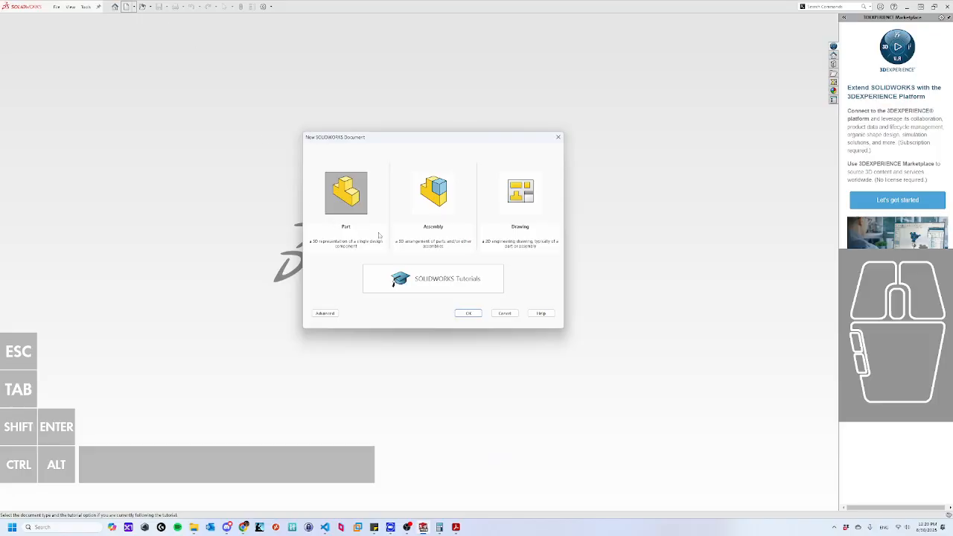
{"action": "left_click", "coordinate": [353, 193]}
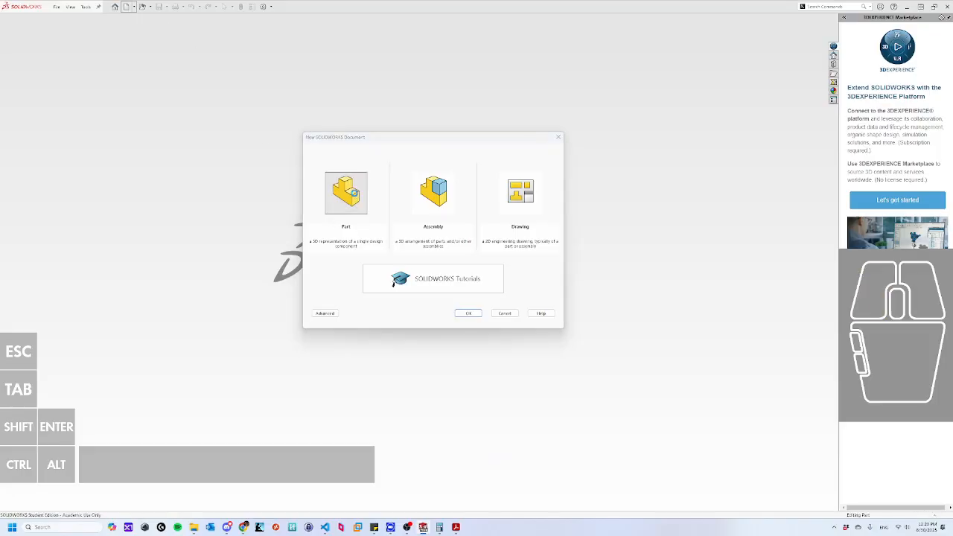
{"action": "double_click", "coordinate": [350, 194]}
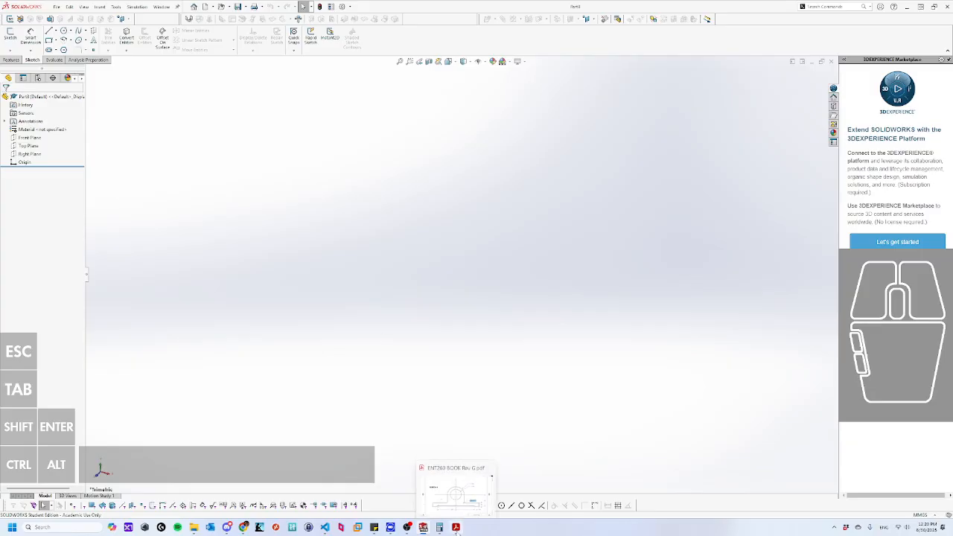
Switch to the lesson book PDF and bring up the SKETCH 5 reference drawing to examine its shape and dimensions.
{"action": "left_click", "coordinate": [457, 528]}
{"action": "scroll", "coordinate": [469, 228], "scroll_direction": "down", "scroll_amount": 10}
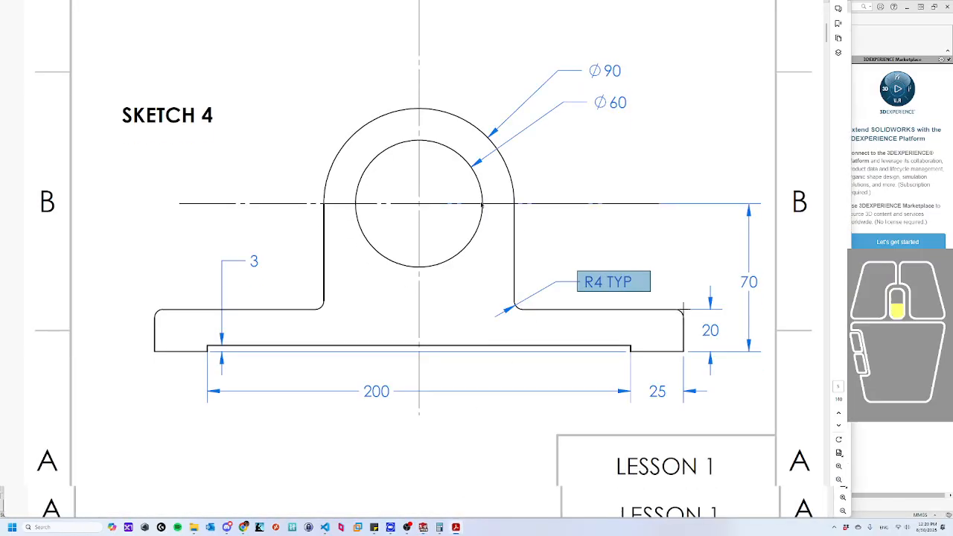
{"action": "scroll", "coordinate": [460, 215], "scroll_direction": "down", "scroll_amount": 3}
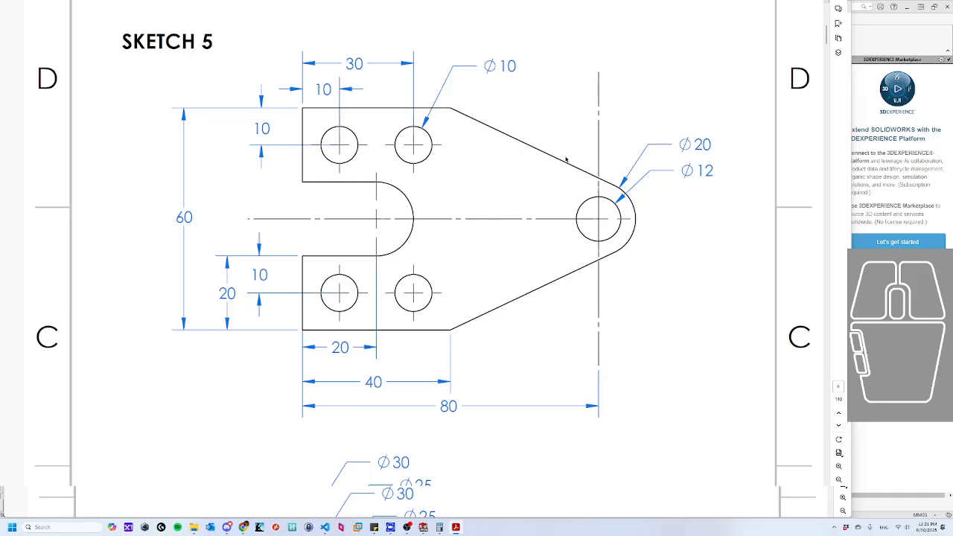
{"action": "scroll", "coordinate": [608, 184], "scroll_direction": "up", "scroll_amount": 2}
{"action": "scroll", "coordinate": [611, 184], "scroll_direction": "down", "scroll_amount": 2}
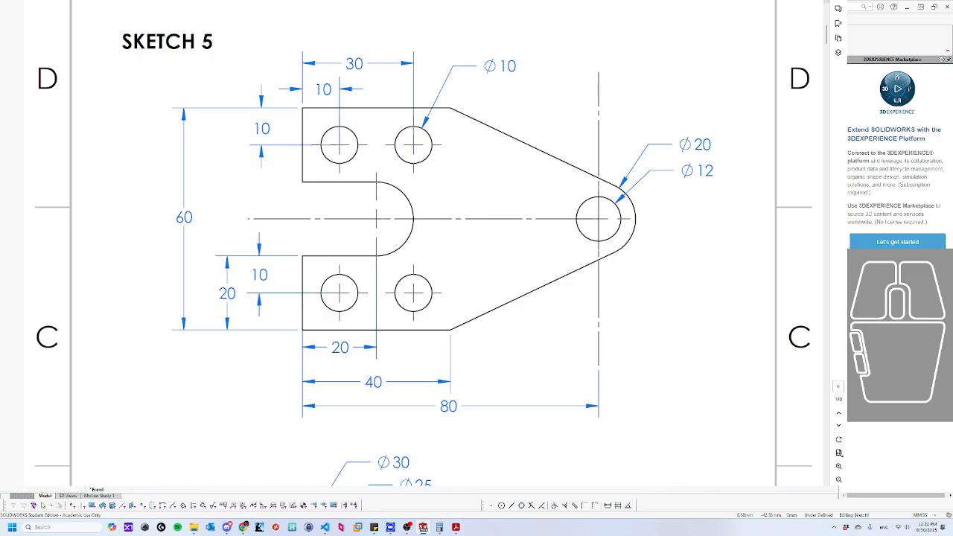
Sketch a centreline about 132 mm long and the rounded nose geometry for the SKETCH 5 plate.
{"action": "left_click", "coordinate": [468, 277]}
{"action": "key", "text": "Escape"}
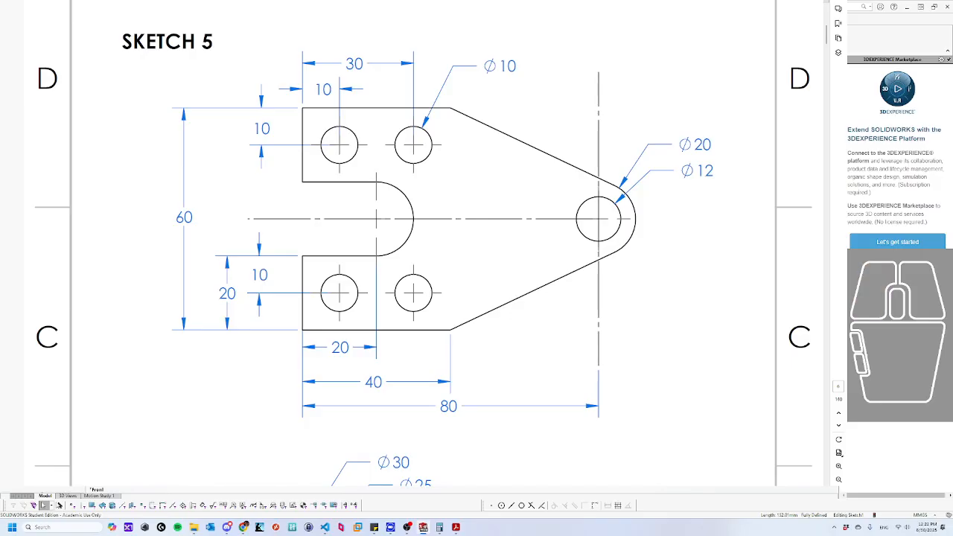
{"action": "left_click", "coordinate": [633, 358]}
{"action": "left_click", "coordinate": [465, 278]}
{"action": "left_click", "coordinate": [510, 277]}
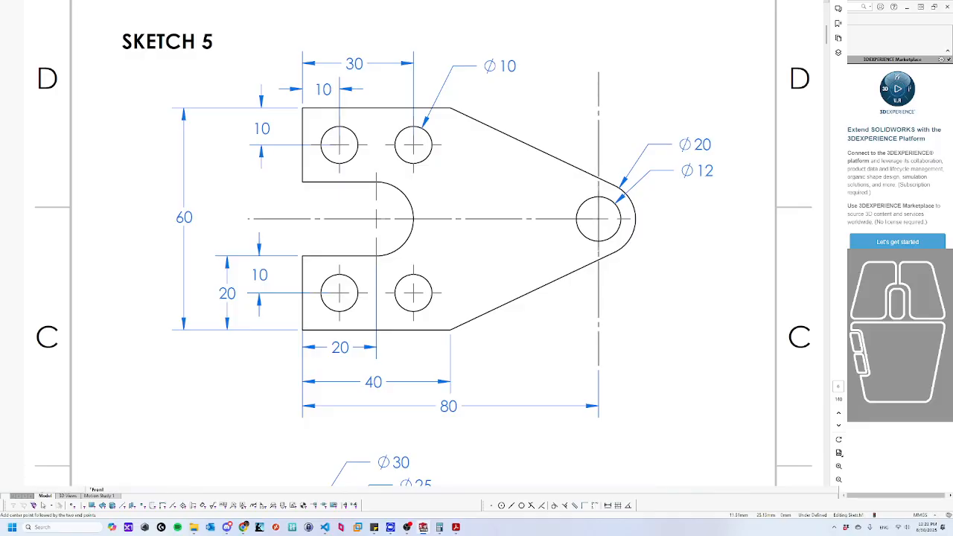
{"action": "left_click", "coordinate": [476, 268]}
{"action": "left_click", "coordinate": [476, 268]}
{"action": "key", "text": "Escape"}
Sketch straight edges of the SKETCH 5 plate outline.
{"action": "scroll", "coordinate": [477, 268], "scroll_direction": "down", "scroll_amount": 2}
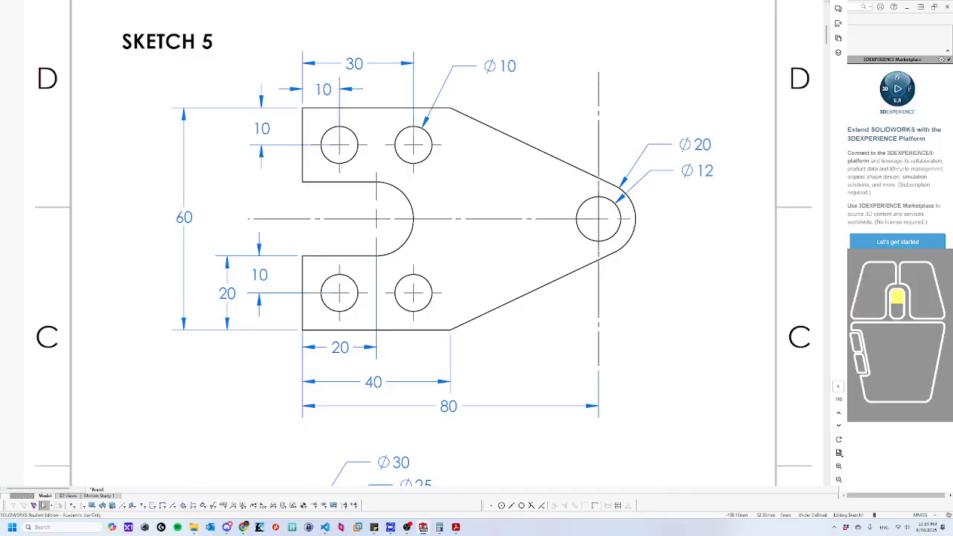
{"action": "scroll", "coordinate": [477, 268], "scroll_direction": "up", "scroll_amount": 2}
{"action": "scroll", "coordinate": [476, 268], "scroll_direction": "up", "scroll_amount": 2}
{"action": "scroll", "coordinate": [477, 269], "scroll_direction": "down", "scroll_amount": 3}
{"action": "scroll", "coordinate": [476, 268], "scroll_direction": "down", "scroll_amount": 1}
{"action": "scroll", "coordinate": [477, 268], "scroll_direction": "down", "scroll_amount": 1}
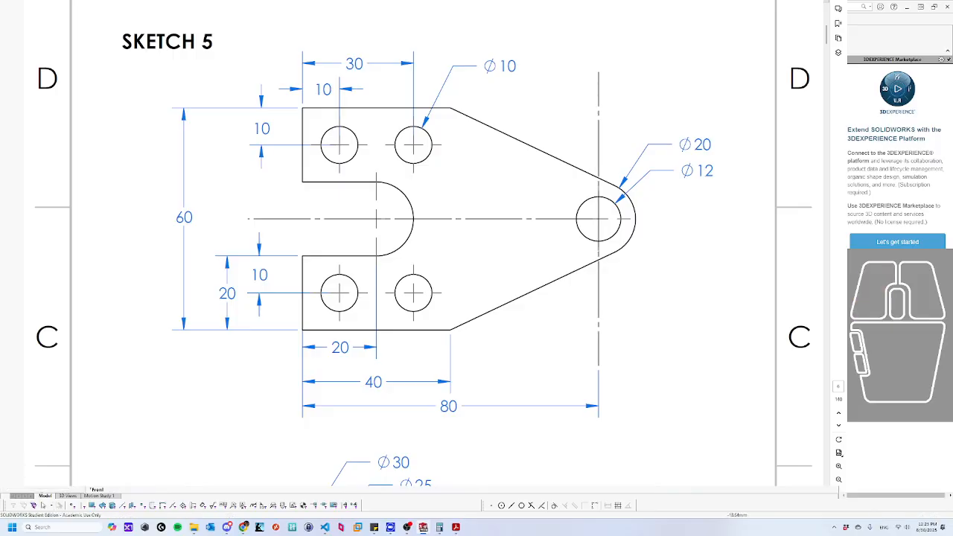
{"action": "left_click", "coordinate": [437, 298]}
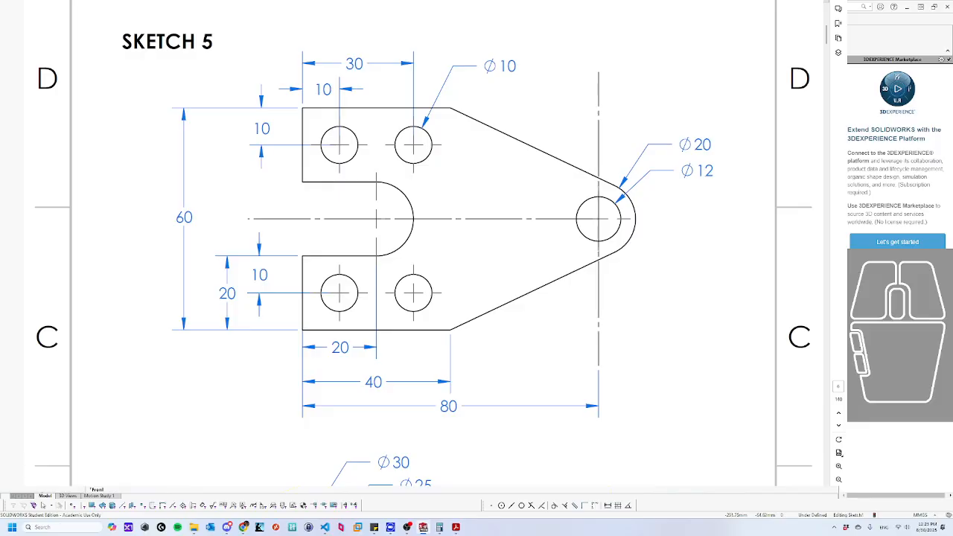
{"action": "left_click", "coordinate": [407, 490]}
{"action": "left_click", "coordinate": [450, 260]}
{"action": "key", "text": "Escape"}
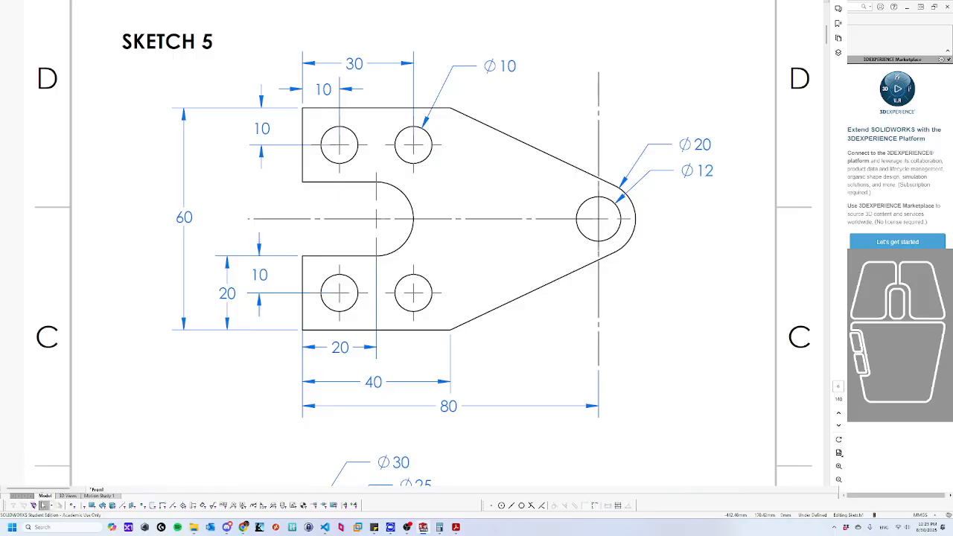
Sketch circles for the small mounting holes in the plate's forked end.
{"action": "left_click", "coordinate": [63, 41]}
{"action": "key", "text": "a"}
{"action": "left_click", "coordinate": [44, 505]}
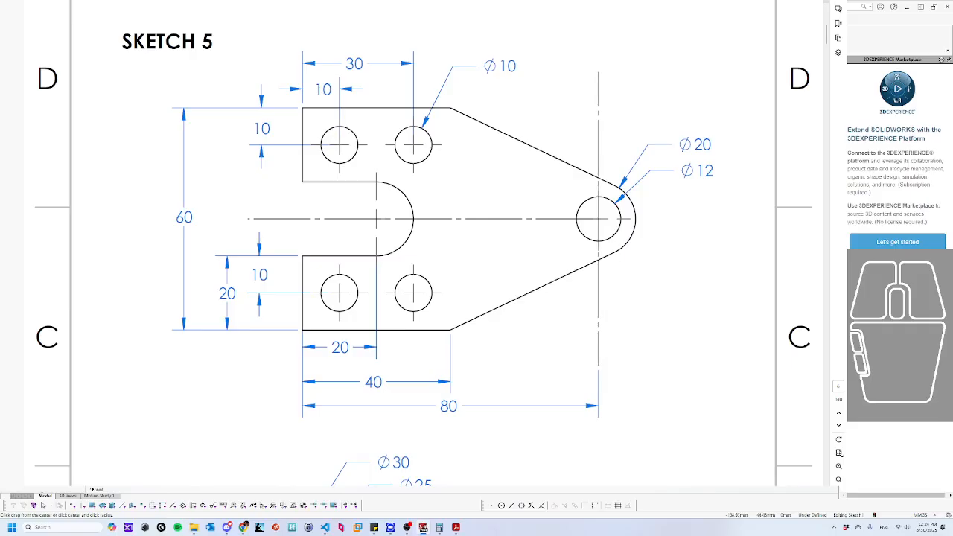
{"action": "left_click", "coordinate": [350, 254]}
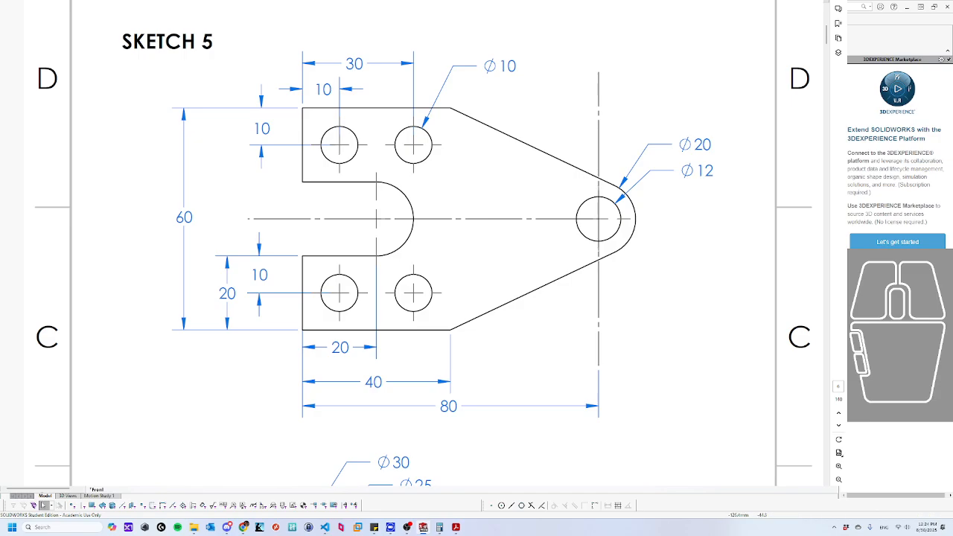
Add linear dimensions between parallel lines of the plate outline.
{"action": "left_click", "coordinate": [45, 505]}
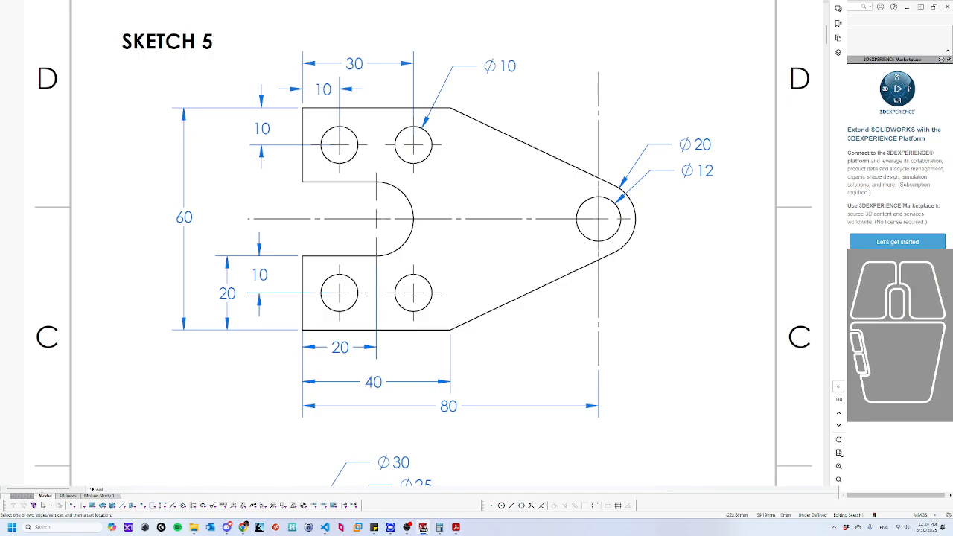
{"action": "left_click", "coordinate": [335, 297]}
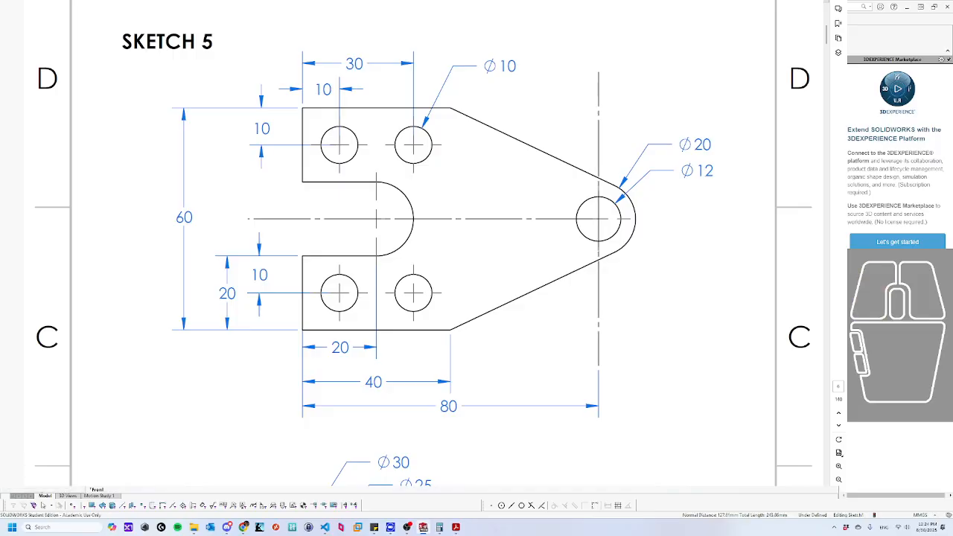
{"action": "left_click", "coordinate": [335, 297]}
{"action": "key", "text": "Return"}
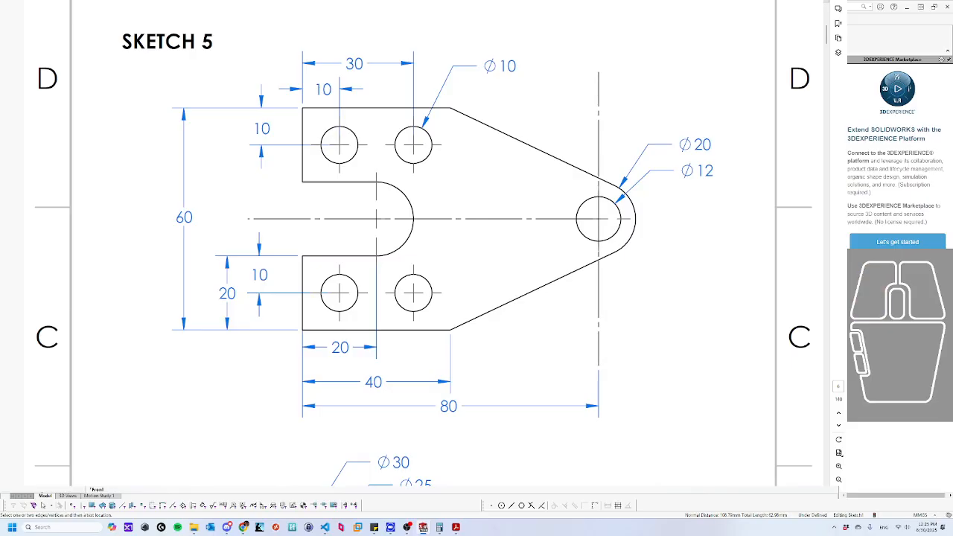
{"action": "left_click", "coordinate": [561, 463]}
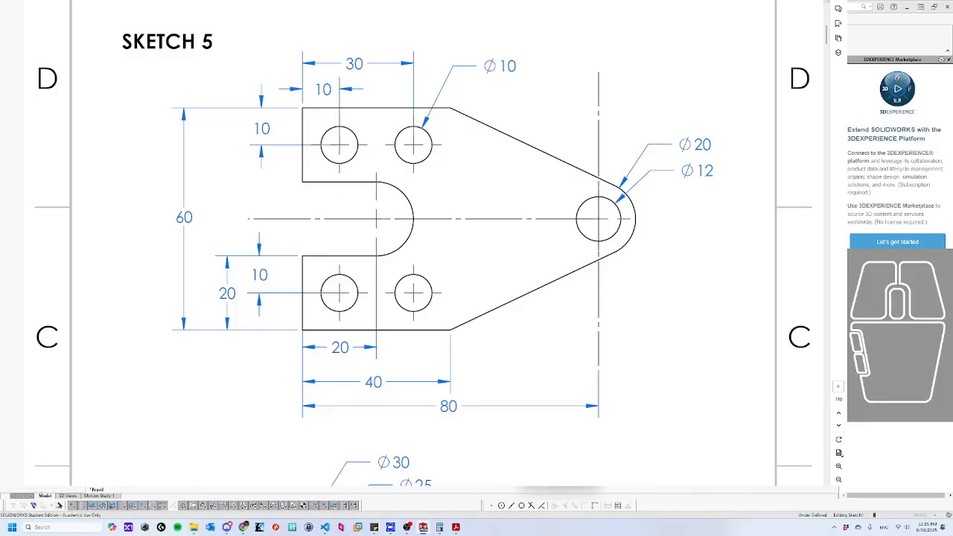
{"action": "key", "text": "Return"}
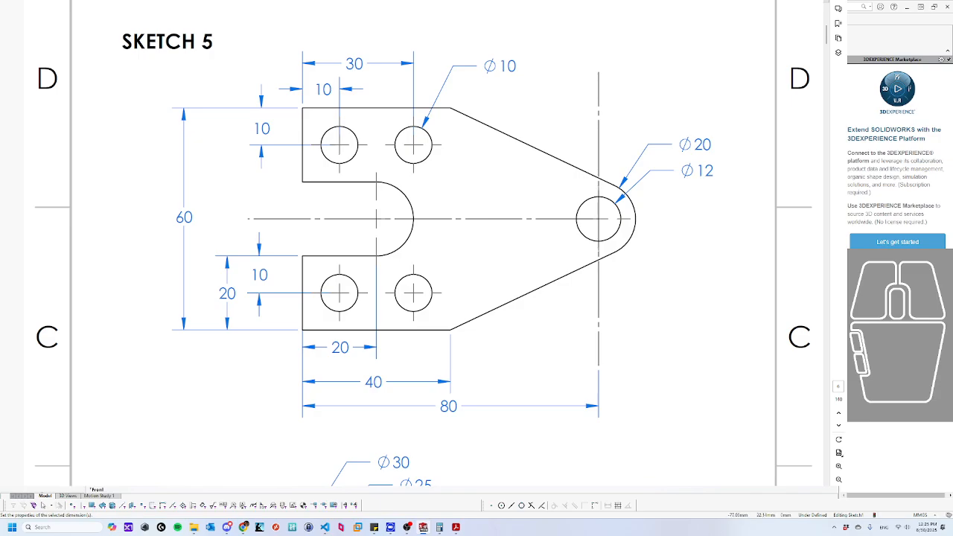
{"action": "key", "text": "Escape"}
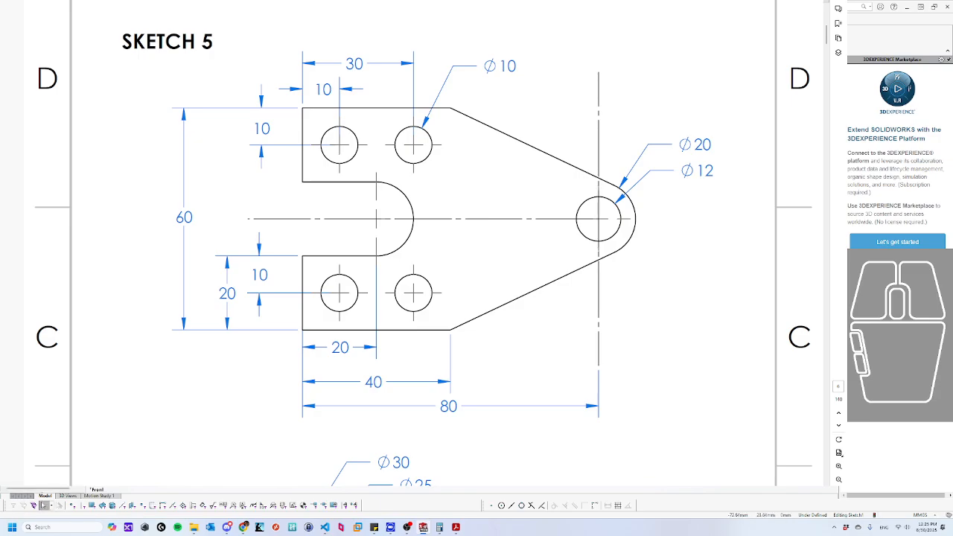
Select the small mounting-hole circles in the plate's forked end.
{"action": "left_click_drag", "start_coordinate": [231, 164], "coordinate": [141, 170]}
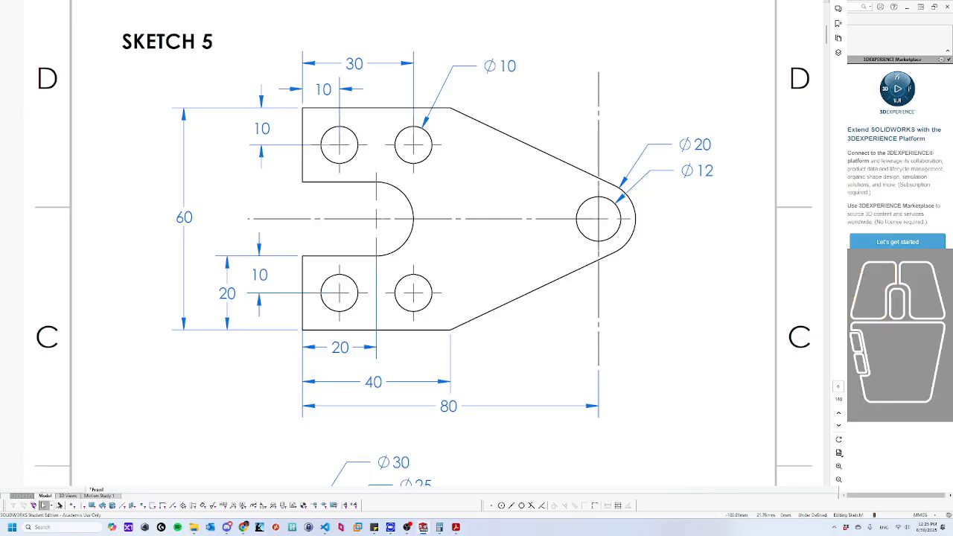
{"action": "left_click", "coordinate": [146, 166]}
{"action": "left_click", "coordinate": [309, 310]}
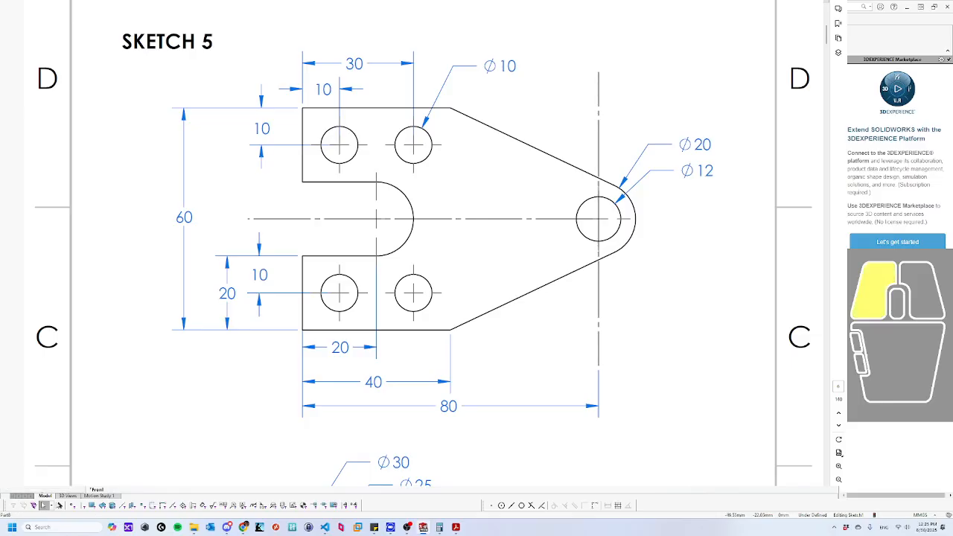
{"action": "left_click", "coordinate": [226, 309]}
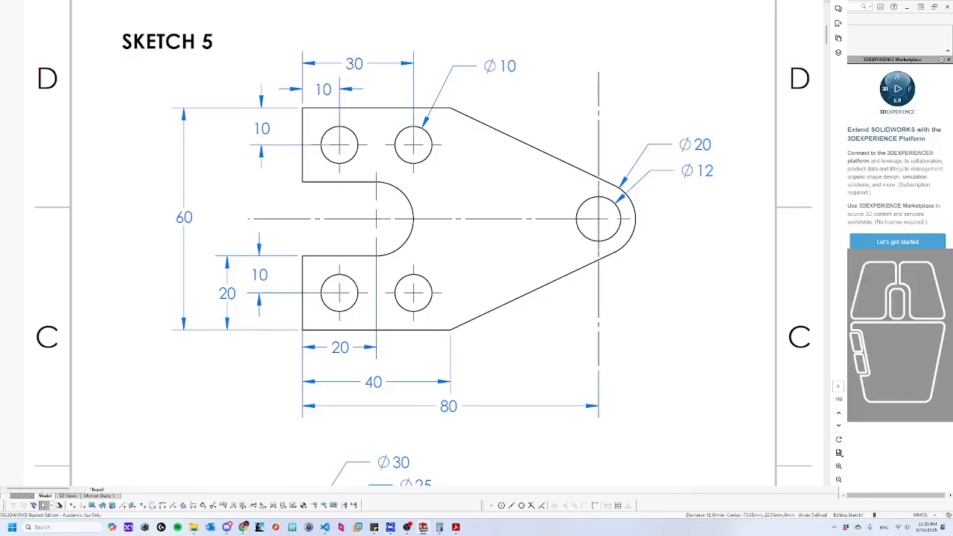
{"action": "left_click", "coordinate": [224, 305]}
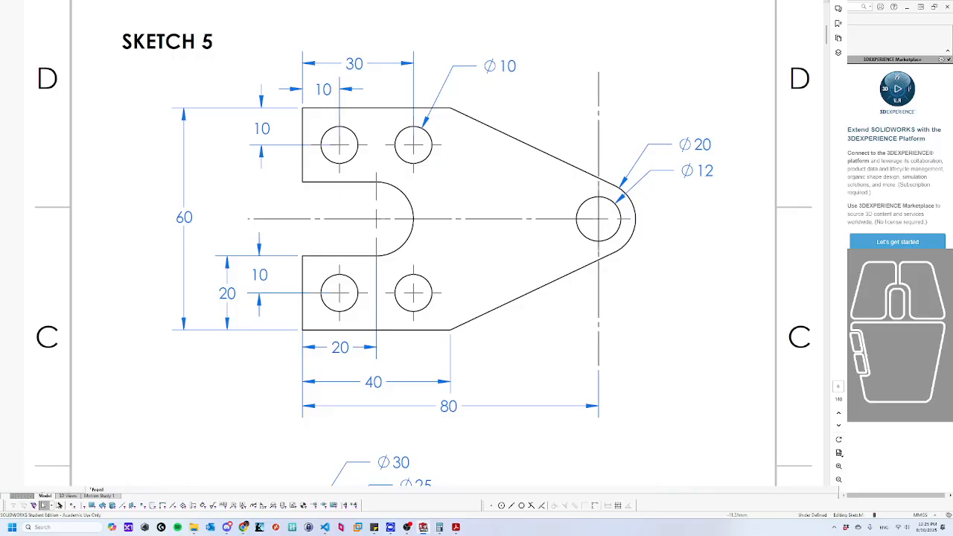
Add a dimension to the circular nose geometry around the origin.
{"action": "right_click", "coordinate": [520, 271]}
{"action": "right_click", "coordinate": [514, 253]}
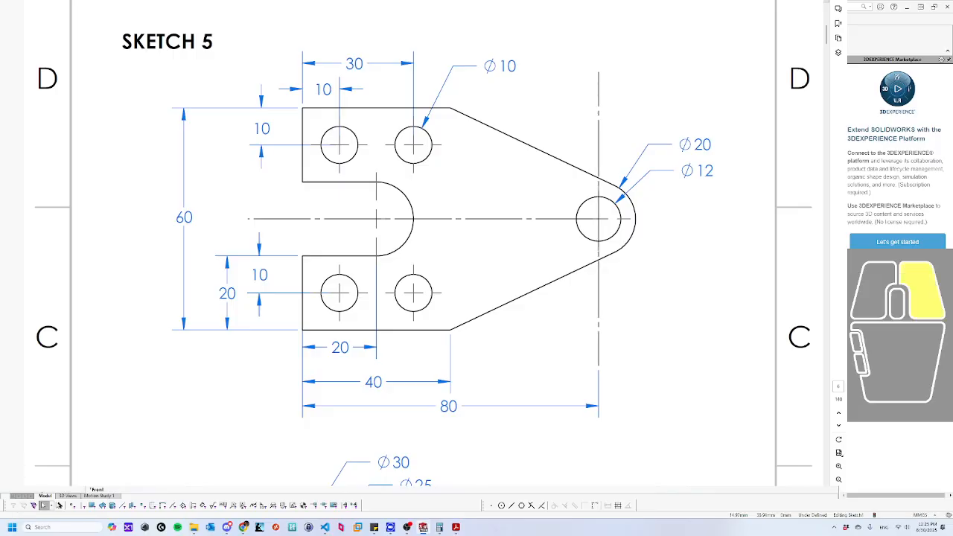
{"action": "right_click", "coordinate": [513, 237]}
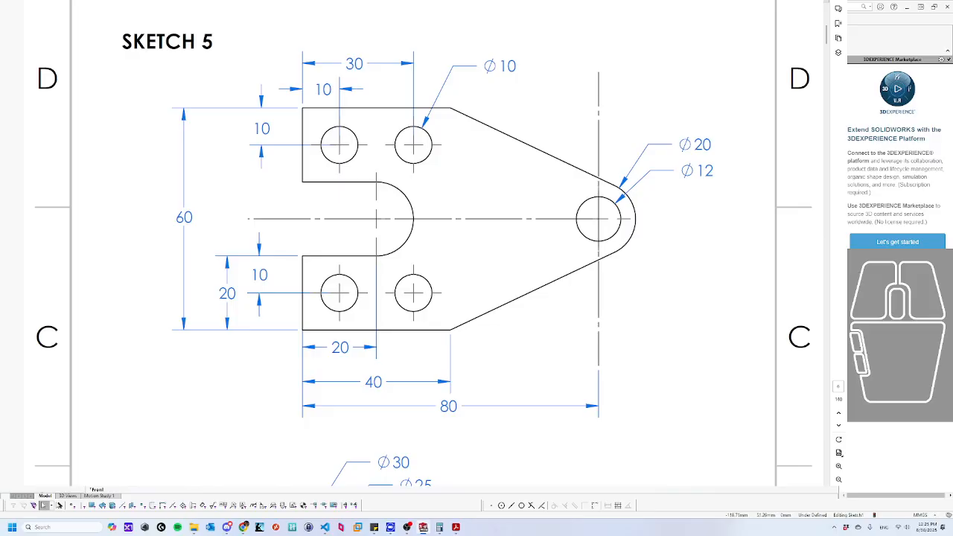
{"action": "right_click_drag", "start_coordinate": [497, 242], "coordinate": [496, 221]}
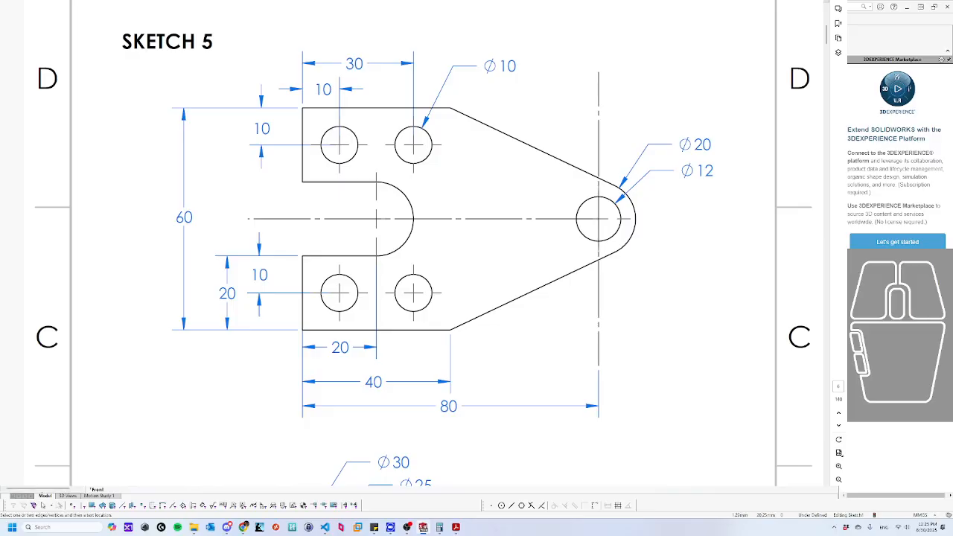
{"action": "left_click", "coordinate": [497, 237]}
{"action": "left_click", "coordinate": [519, 216]}
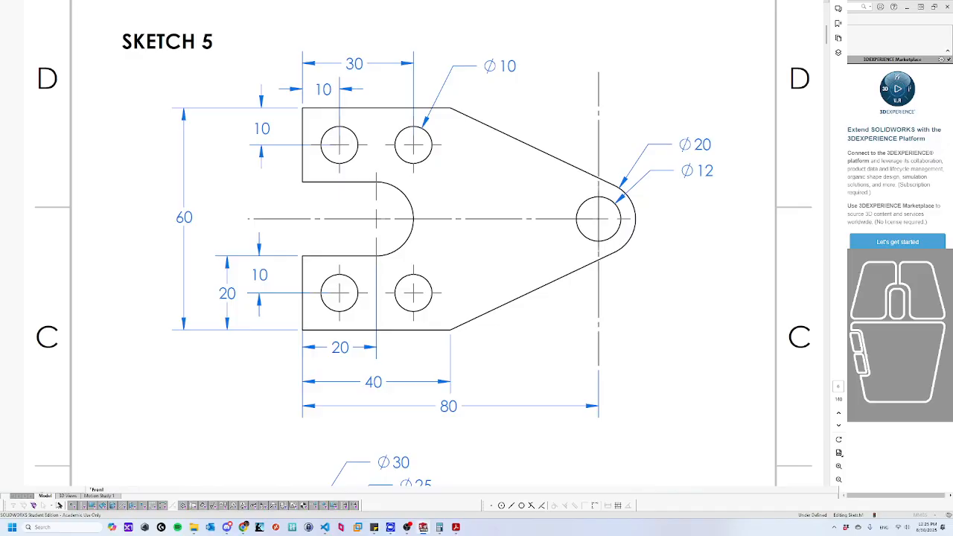
{"action": "key", "text": "Return"}
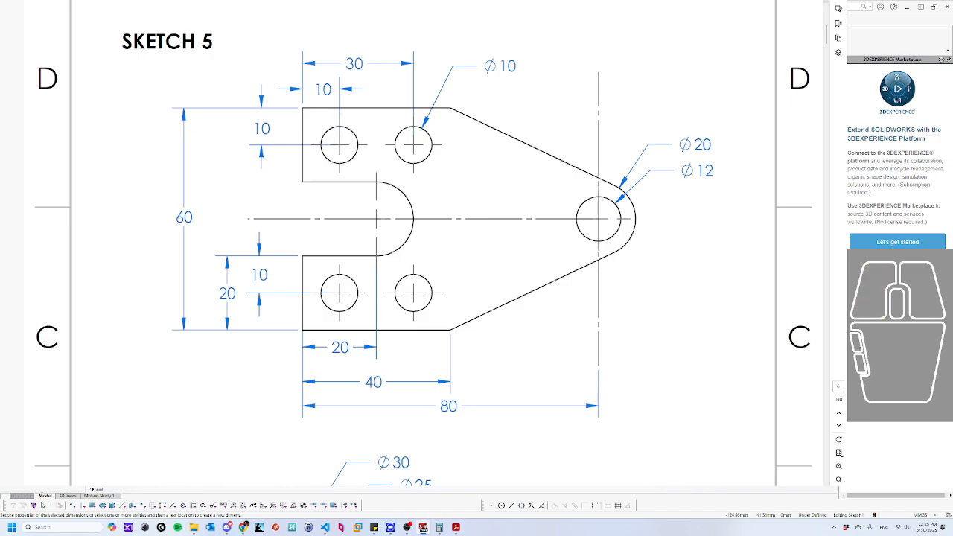
Add further linear distance dimensions to the forked plate's sketch geometry, following the SKETCH 5 reference drawing.
{"action": "key", "text": "Escape"}
{"action": "key", "text": "d"}
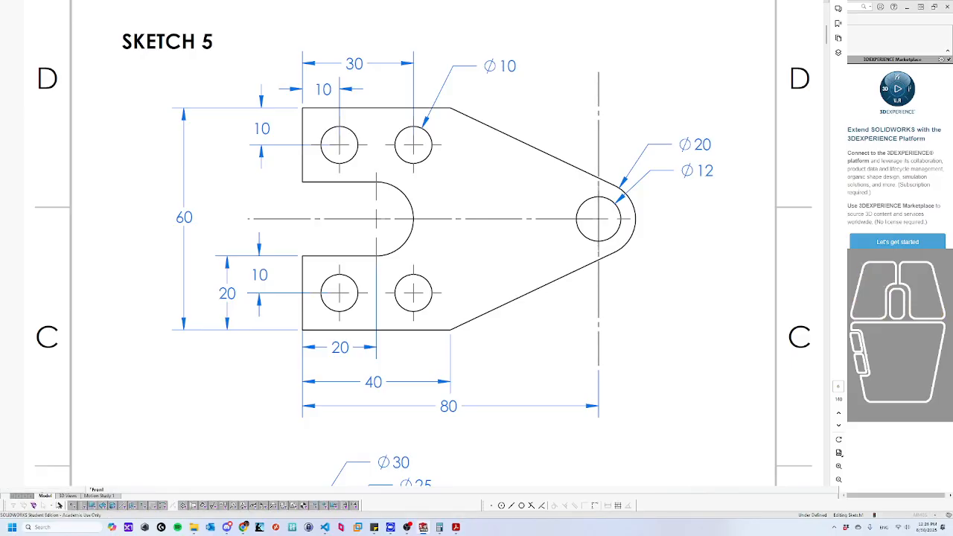
{"action": "key", "text": "Return"}
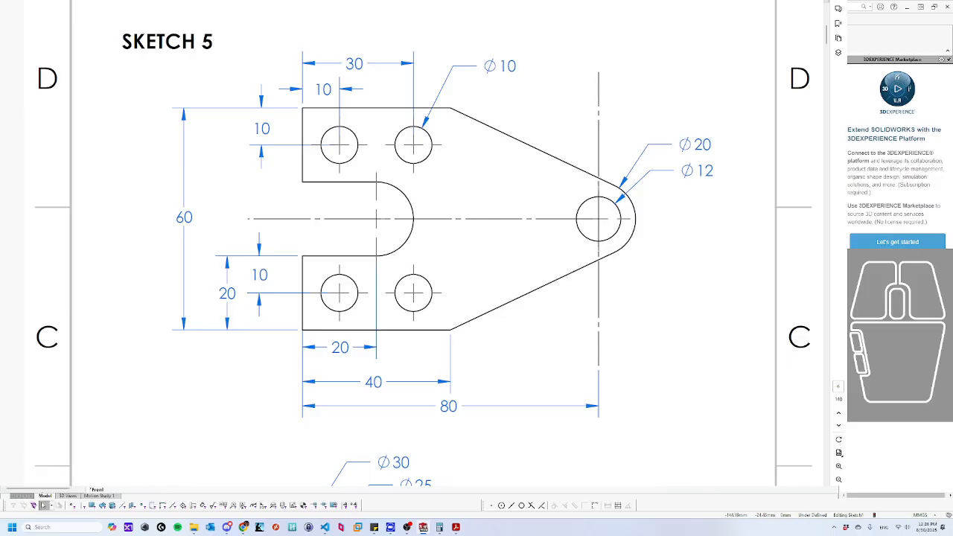
{"action": "right_click_drag", "start_coordinate": [417, 298], "coordinate": [417, 245]}
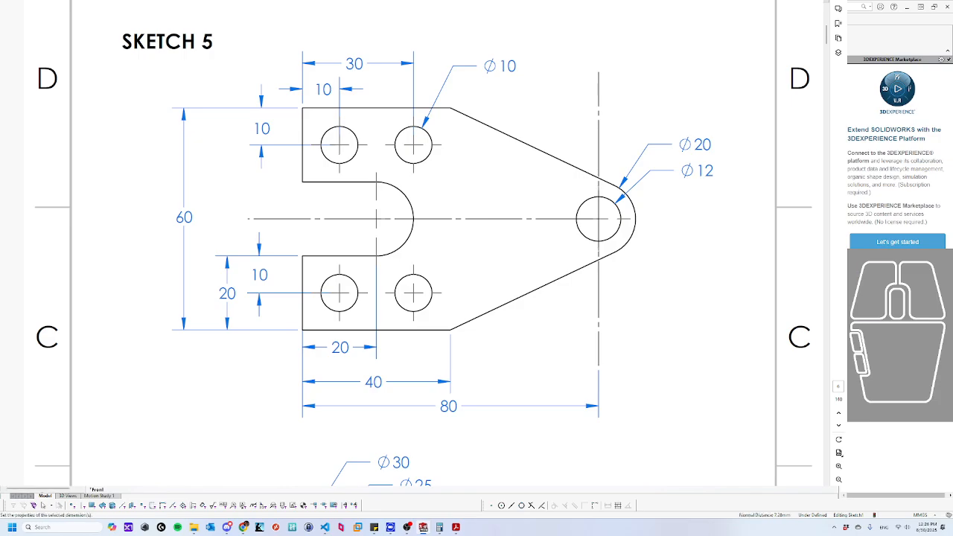
{"action": "key", "text": "Return"}
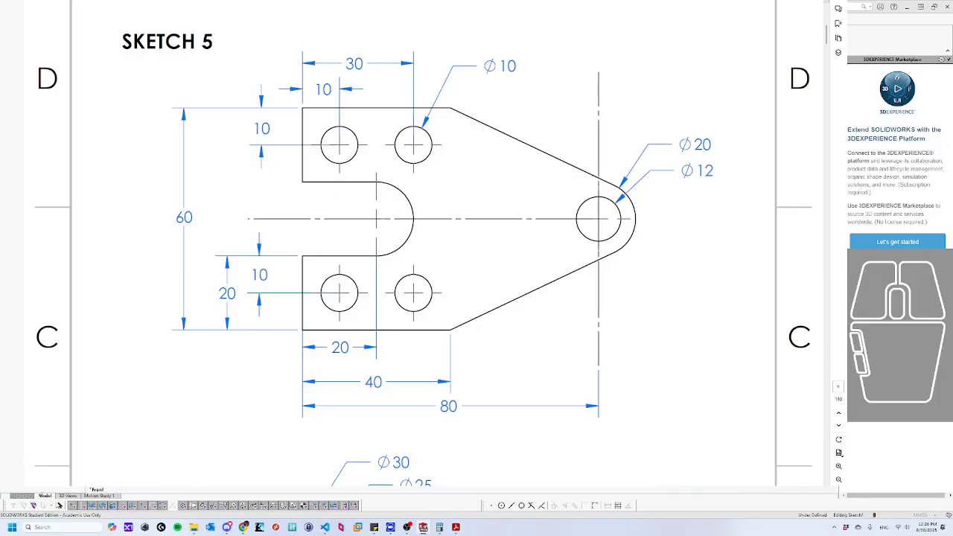
{"action": "key", "text": "Return"}
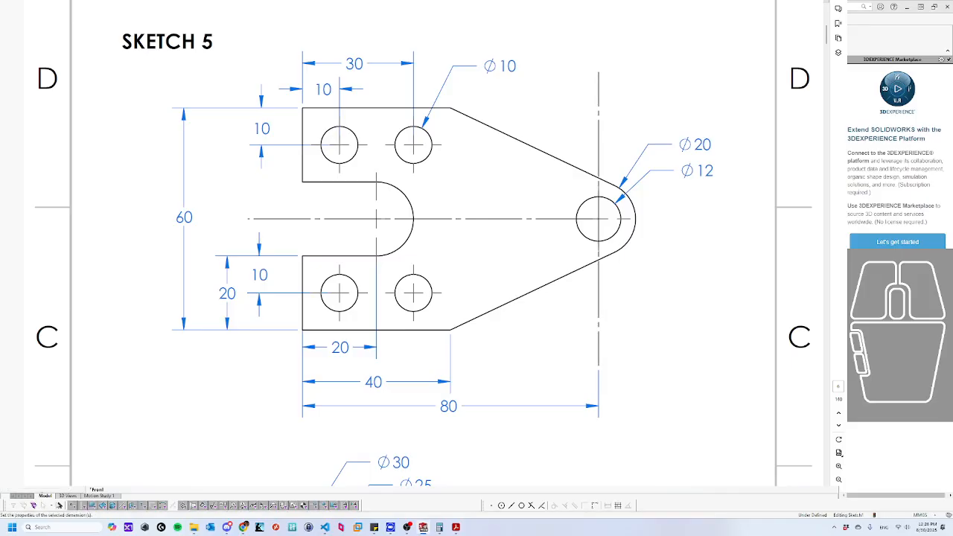
{"action": "key", "text": "Return"}
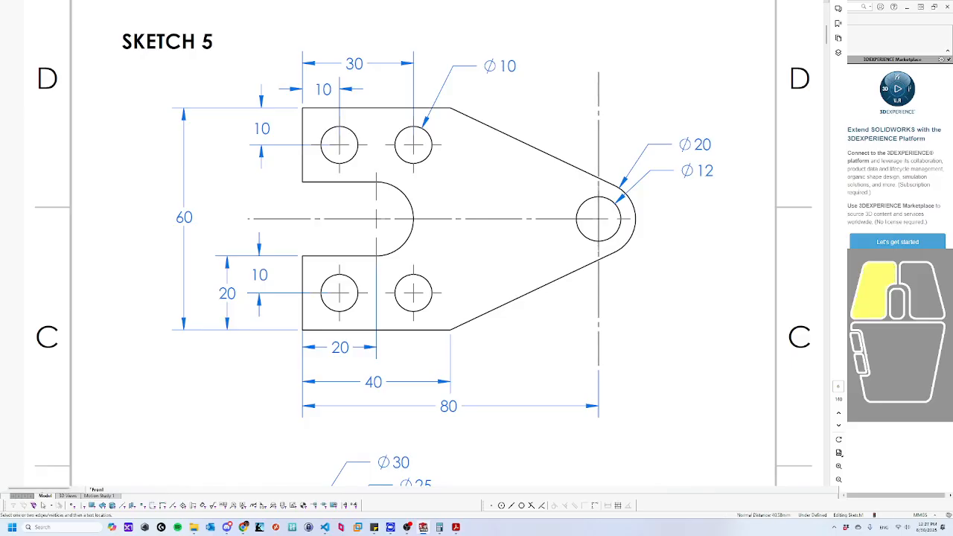
{"action": "key", "text": "Return"}
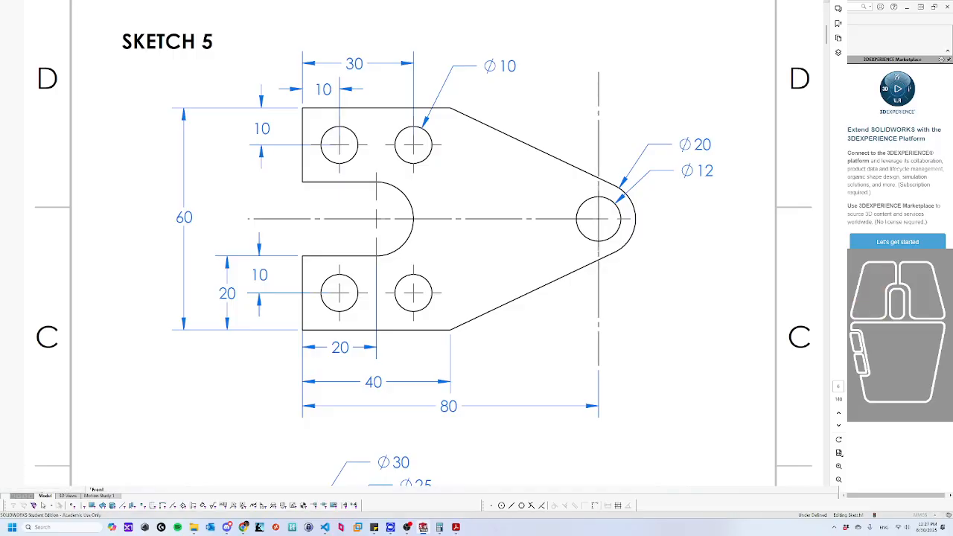
{"action": "key", "text": "Return"}
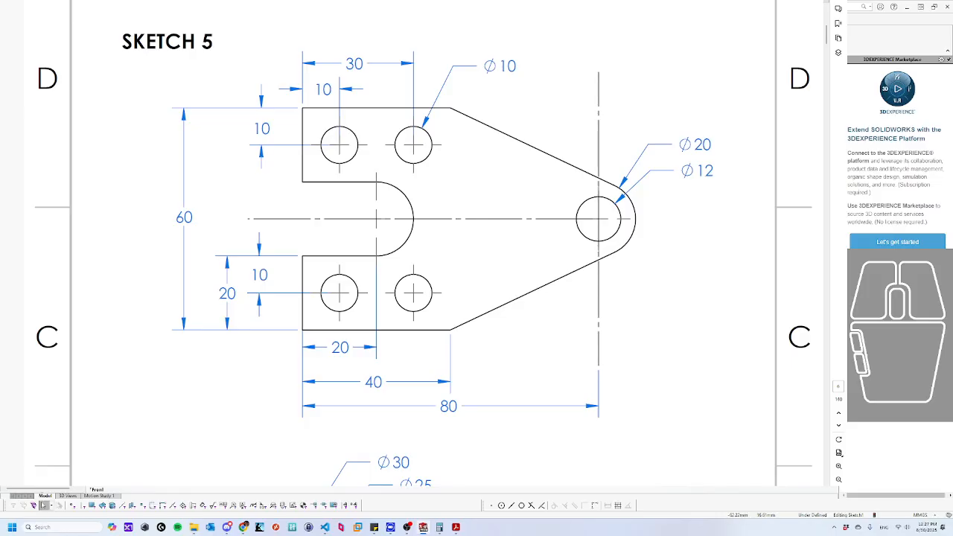
Select an under-defined line of the plate outline and move it to test its remaining freedom.
{"action": "left_click", "coordinate": [44, 505]}
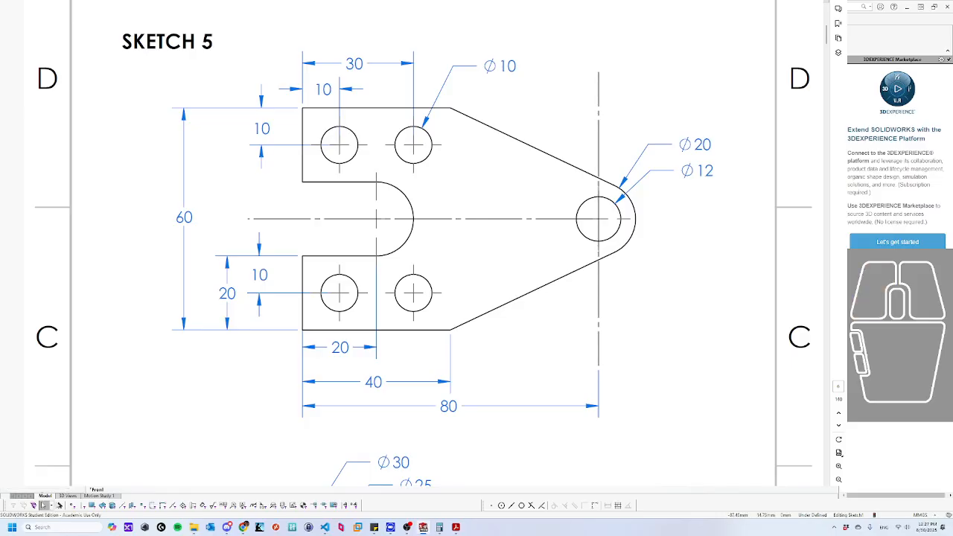
{"action": "left_click", "coordinate": [44, 253]}
{"action": "left_click", "coordinate": [44, 253]}
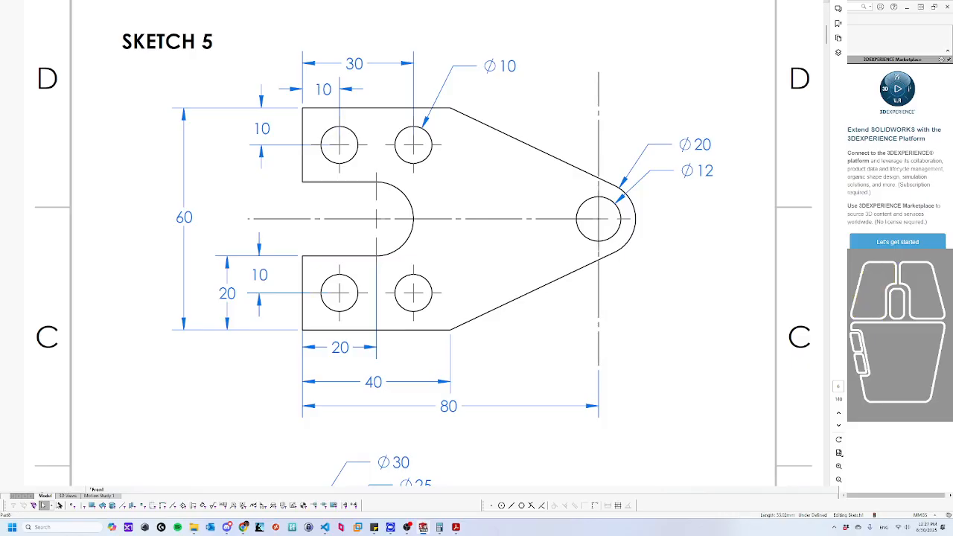
{"action": "left_click_drag", "start_coordinate": [425, 253], "coordinate": [458, 253]}
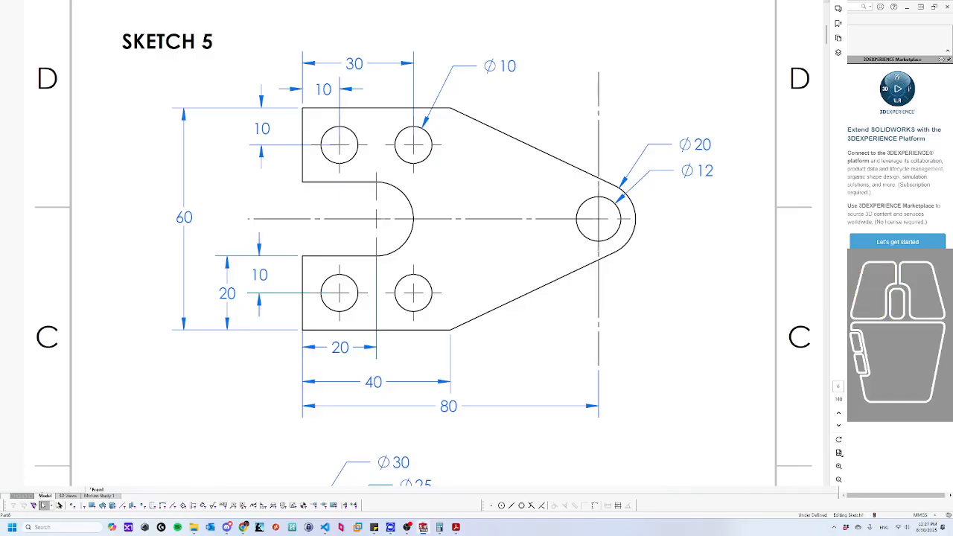
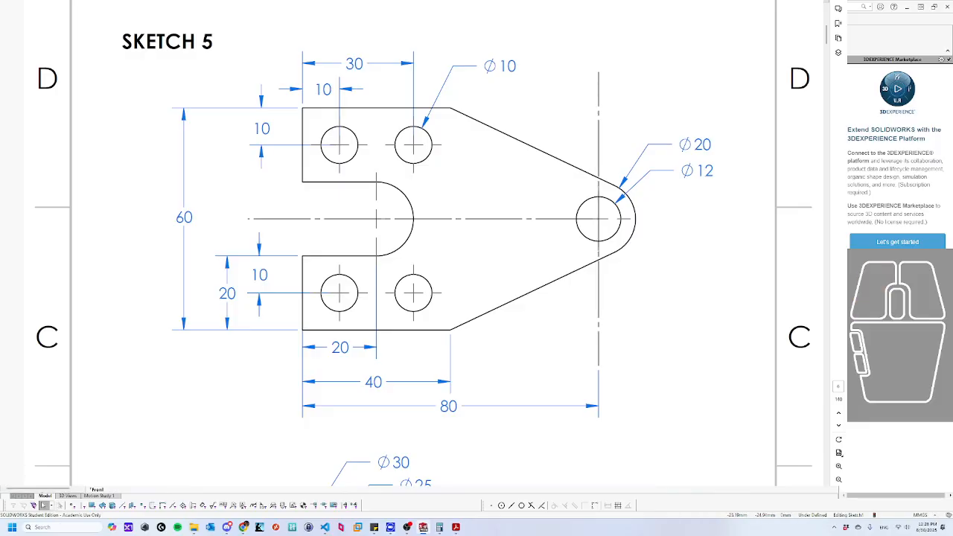
Select plate outline geometry for a collinear relation in the forked plate sketch.
{"action": "left_click", "coordinate": [417, 223]}
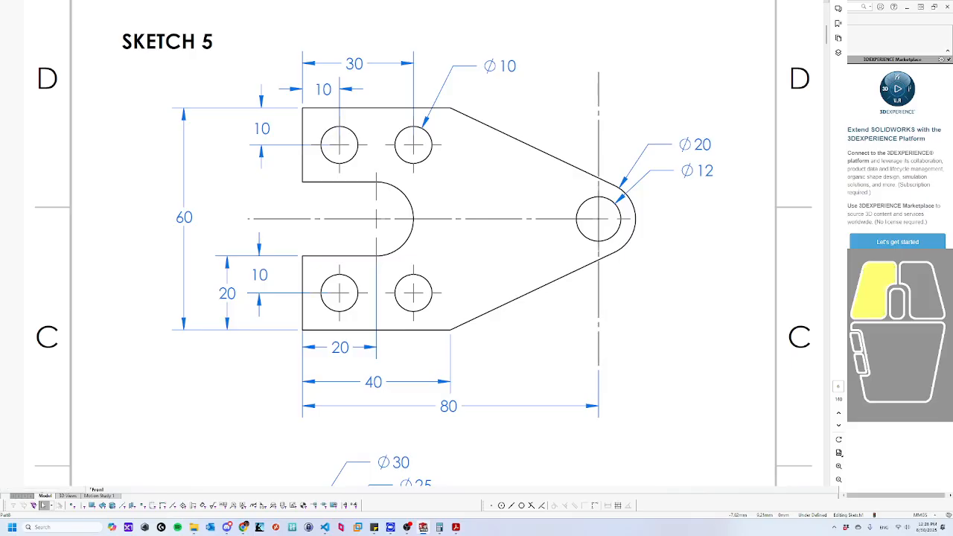
{"action": "left_click", "coordinate": [417, 223]}
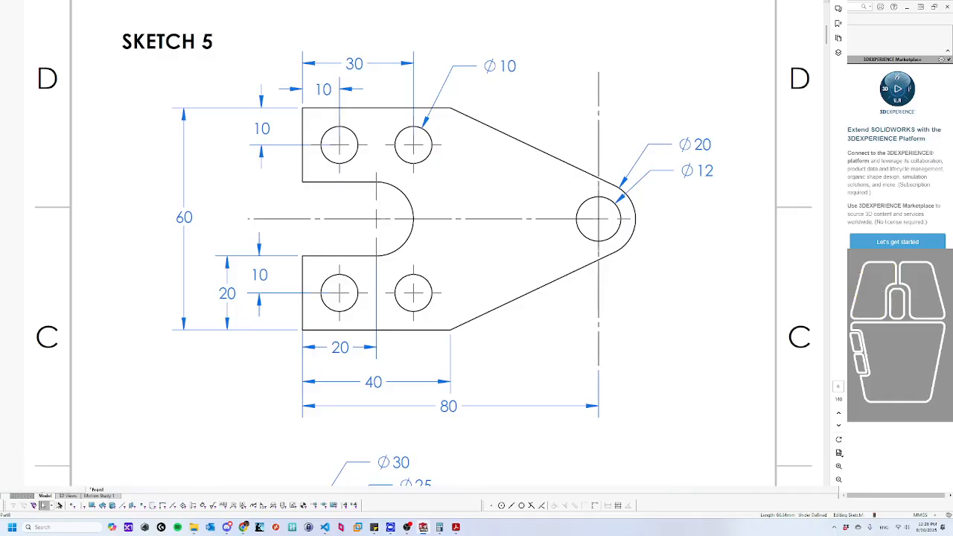
{"action": "key", "text": "Escape"}
{"action": "left_click", "coordinate": [417, 224], "text": "ctrl"}
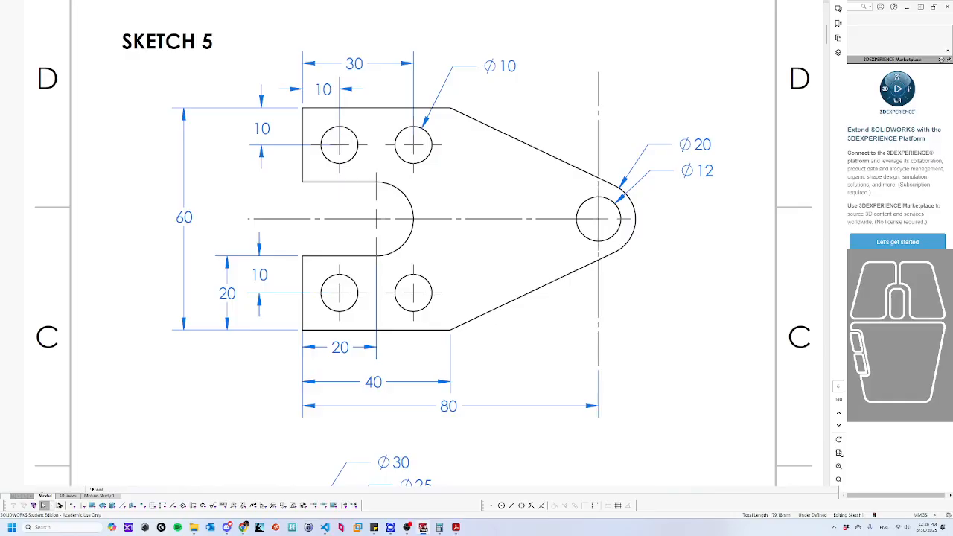
{"action": "key", "text": "Escape"}
{"action": "left_click", "coordinate": [328, 373]}
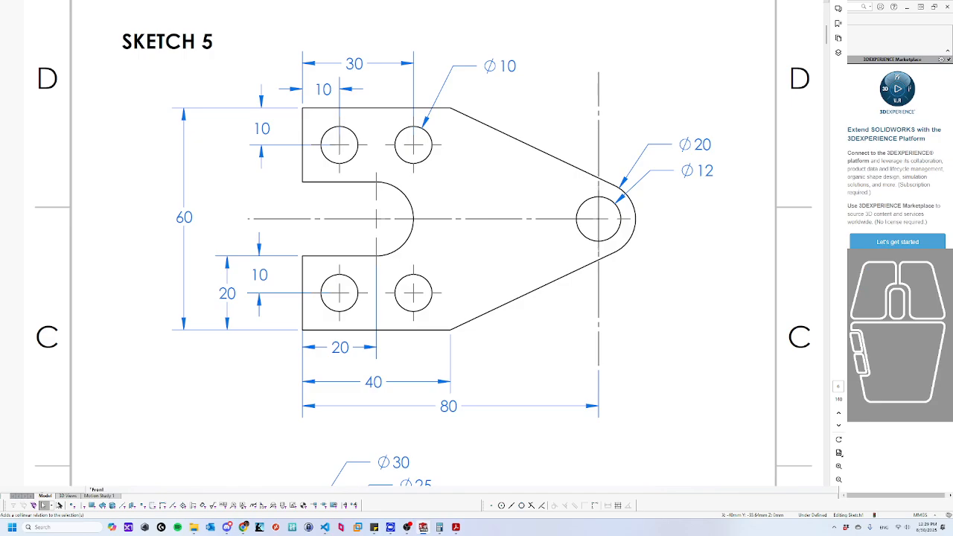
Add relations between the outline edges of Sketch 5 and the 20 mm diameter rounded end.
{"action": "left_click", "coordinate": [376, 149], "text": "ctrl"}
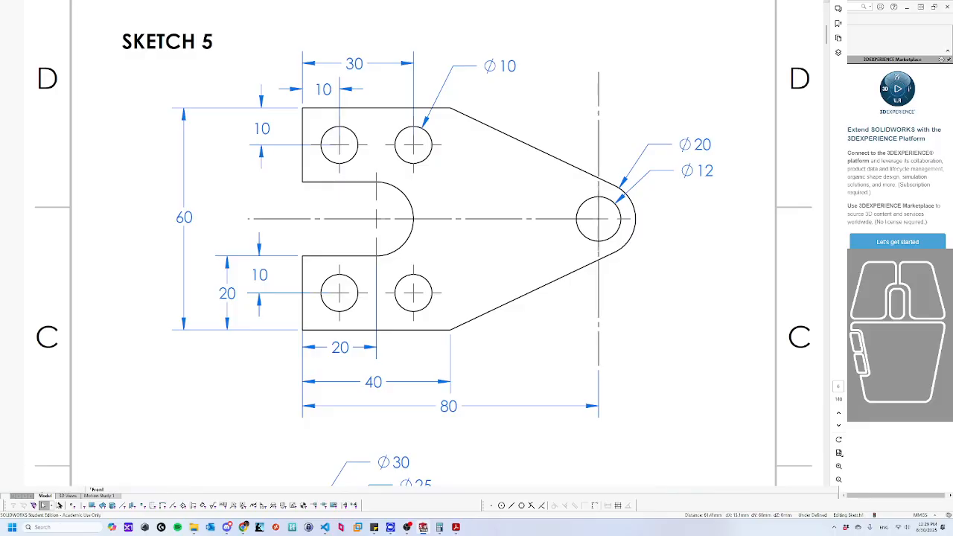
{"action": "left_click", "coordinate": [30, 260]}
{"action": "left_click", "coordinate": [223, 224]}
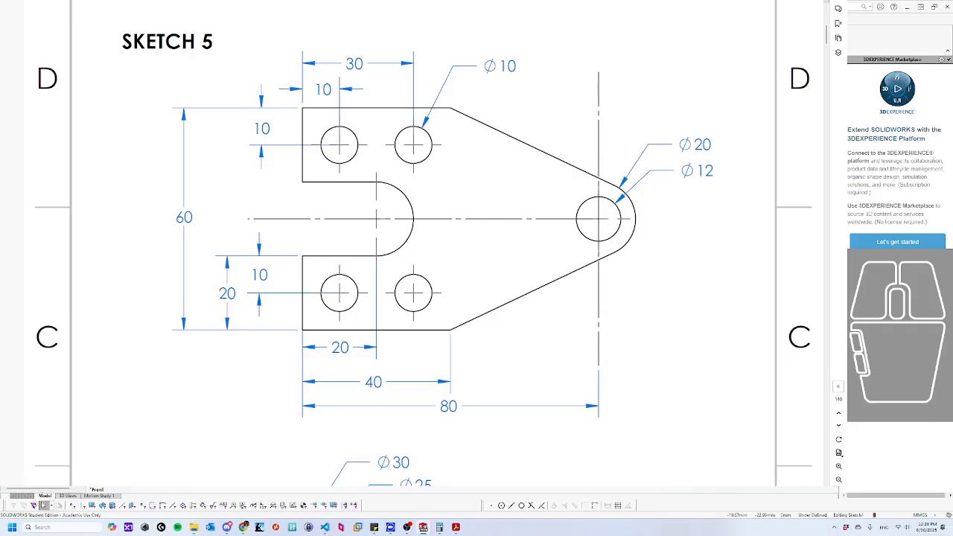
{"action": "left_click", "coordinate": [223, 260]}
{"action": "left_click", "coordinate": [447, 36]}
{"action": "left_click", "coordinate": [477, 268]}
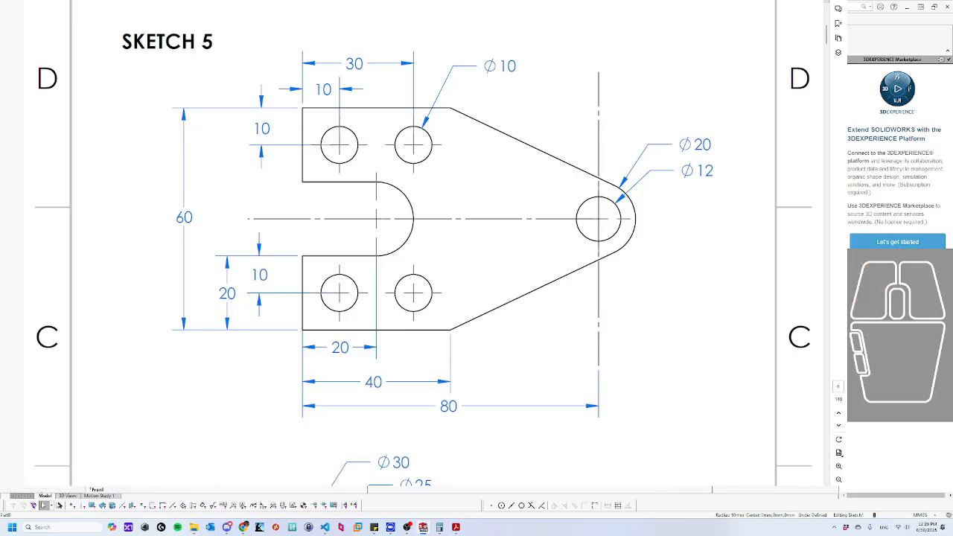
{"action": "left_click", "coordinate": [476, 268]}
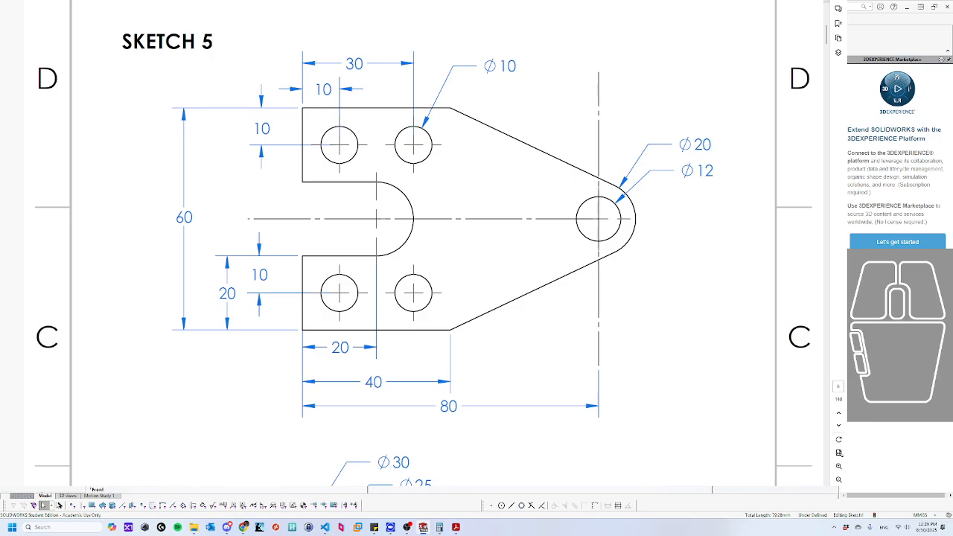
{"action": "left_click", "coordinate": [477, 268]}
{"action": "left_click", "coordinate": [6, 77]}
{"action": "left_click_drag", "start_coordinate": [358, 246], "coordinate": [402, 246]}
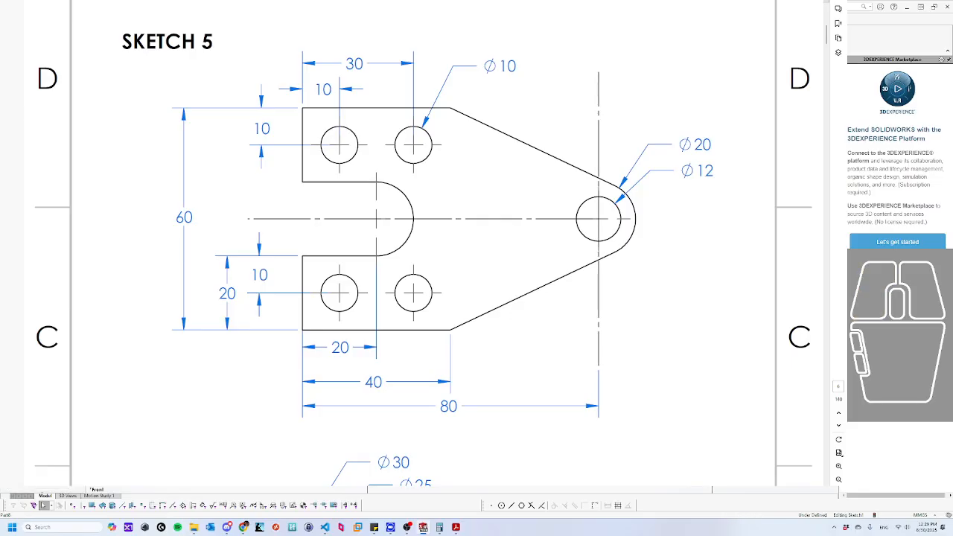
Constrain the rounded slot and the remaining geometry of Sketch 5 to fully define the sketch.
{"action": "left_click", "coordinate": [313, 238]}
{"action": "left_click", "coordinate": [302, 182]}
{"action": "left_click", "coordinate": [413, 219]}
{"action": "left_click", "coordinate": [376, 256]}
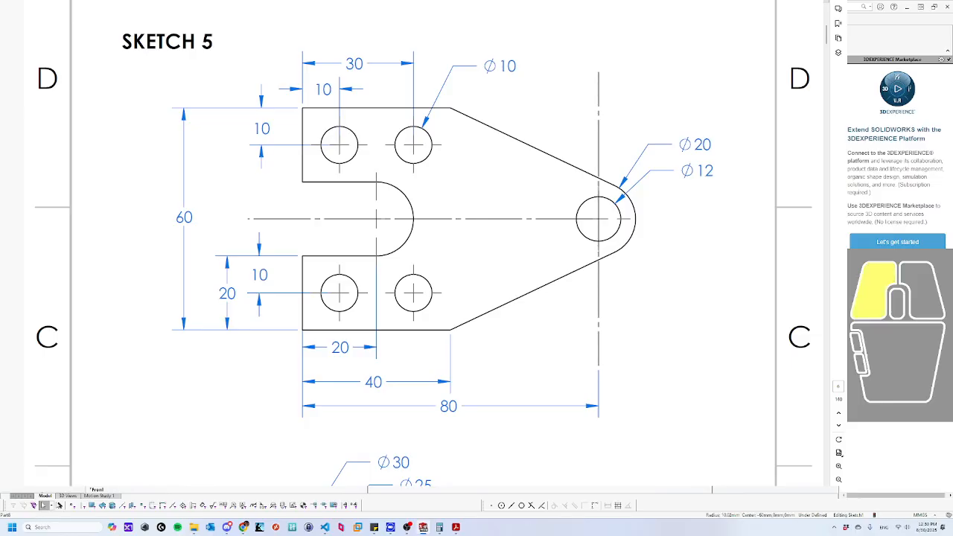
{"action": "left_click", "coordinate": [302, 256]}
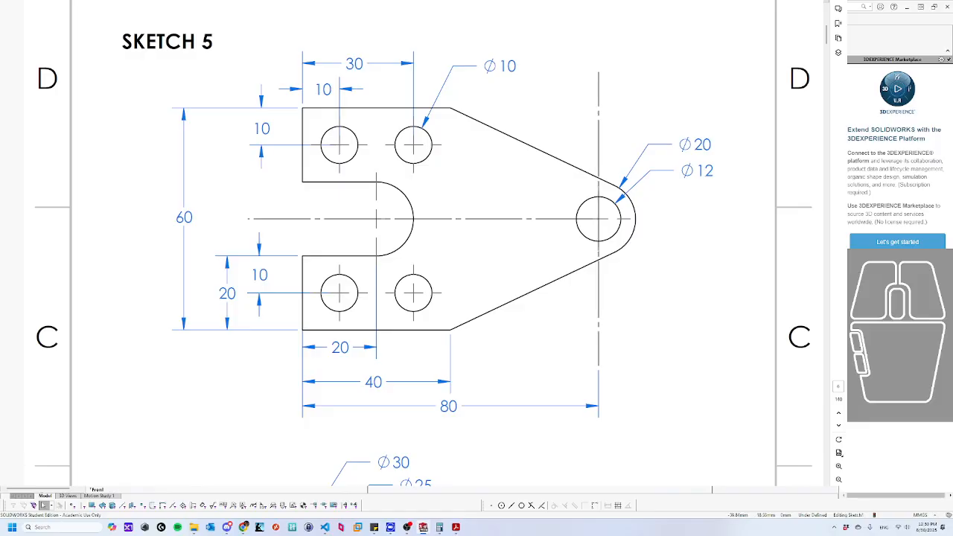
{"action": "left_click", "coordinate": [413, 253]}
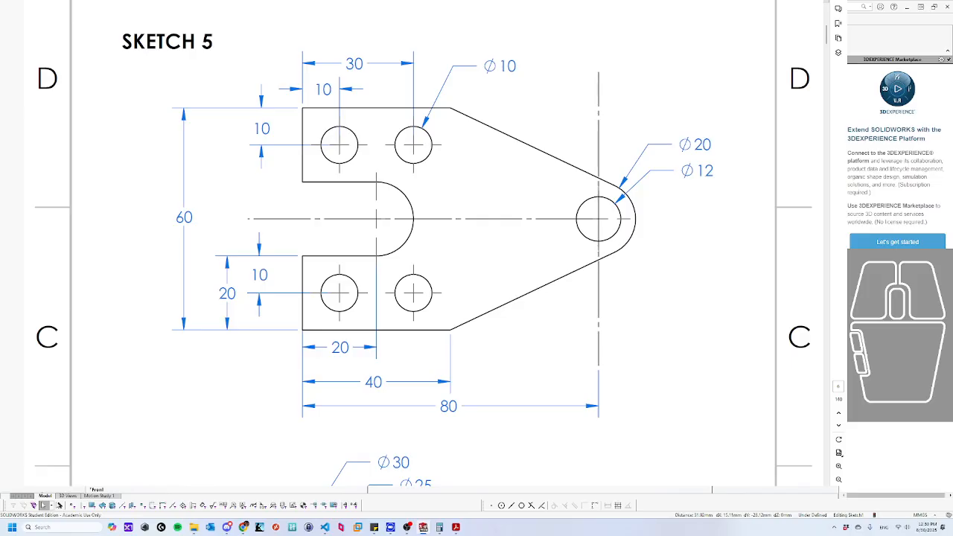
{"action": "left_click", "coordinate": [432, 238]}
{"action": "left_click", "coordinate": [476, 275]}
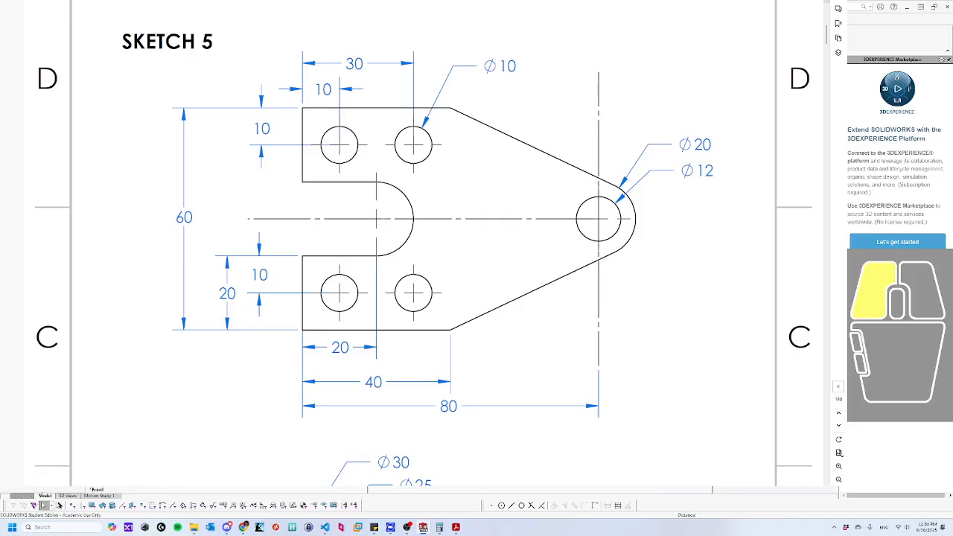
{"action": "scroll", "coordinate": [496, 290], "scroll_direction": "up", "scroll_amount": 1}
{"action": "scroll", "coordinate": [492, 287], "scroll_direction": "down", "scroll_amount": 1}
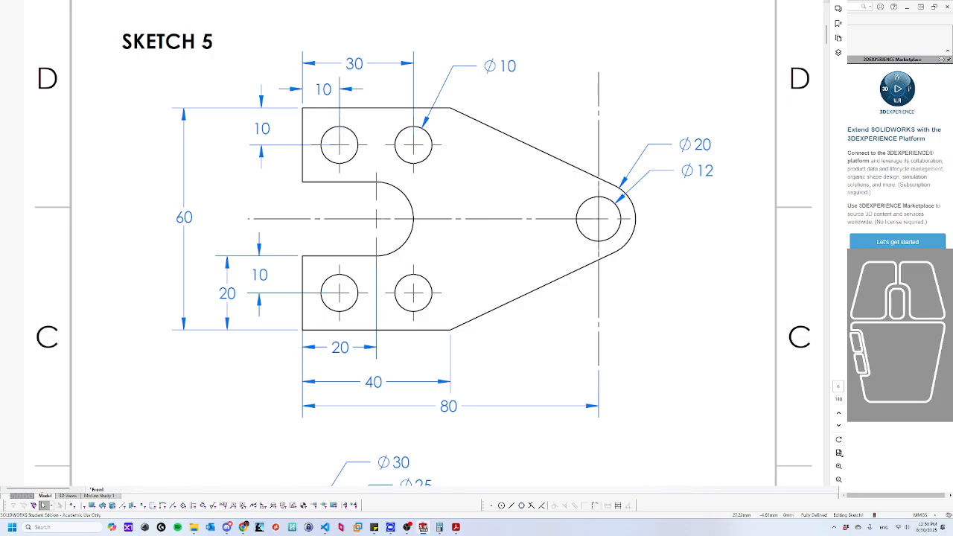
{"action": "left_click", "coordinate": [477, 275]}
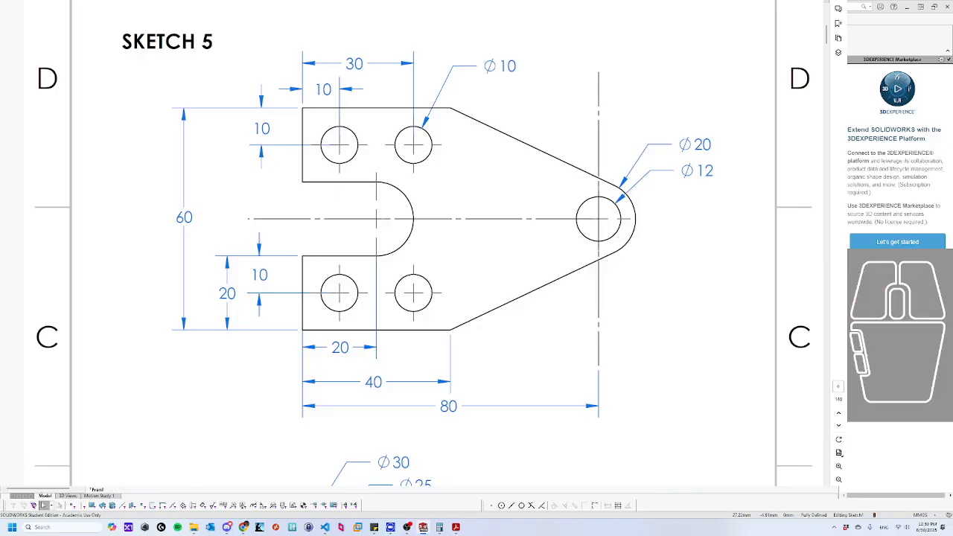
{"action": "left_click", "coordinate": [477, 276]}
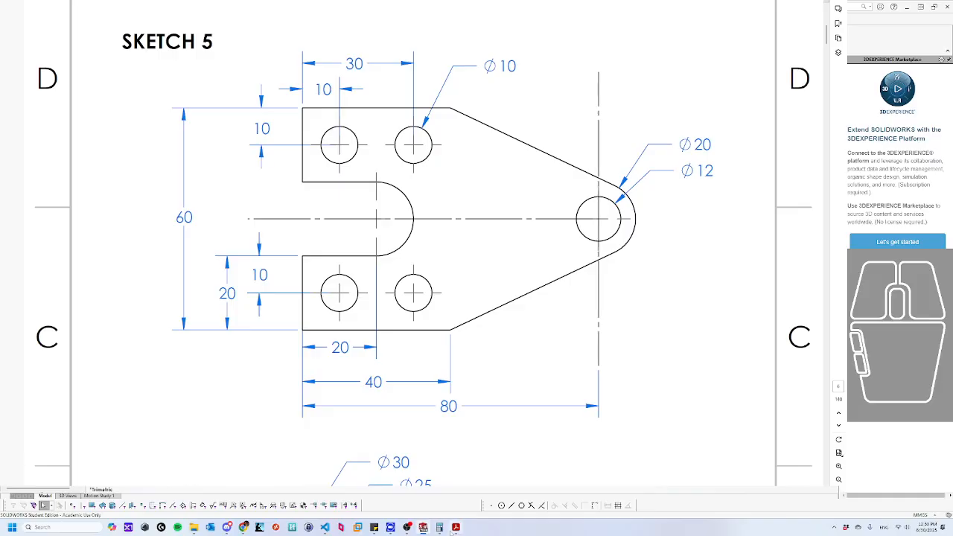
Examine the shape and dimensions of Sketch 6 in the lesson PDF and return to SOLIDWORKS.
{"action": "scroll", "coordinate": [520, 314], "scroll_direction": "down", "scroll_amount": 3}
{"action": "scroll", "coordinate": [520, 314], "scroll_direction": "down", "scroll_amount": 3}
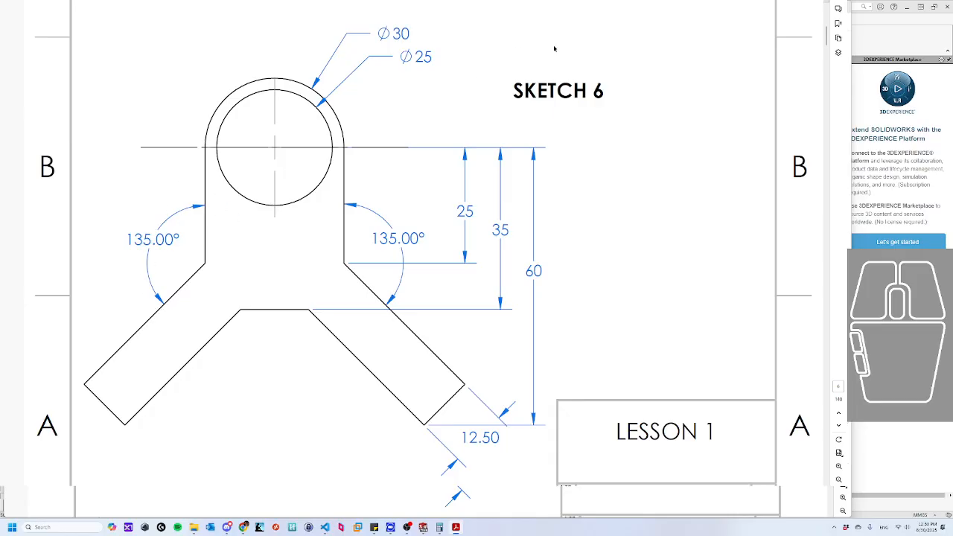
{"action": "left_click", "coordinate": [455, 527]}
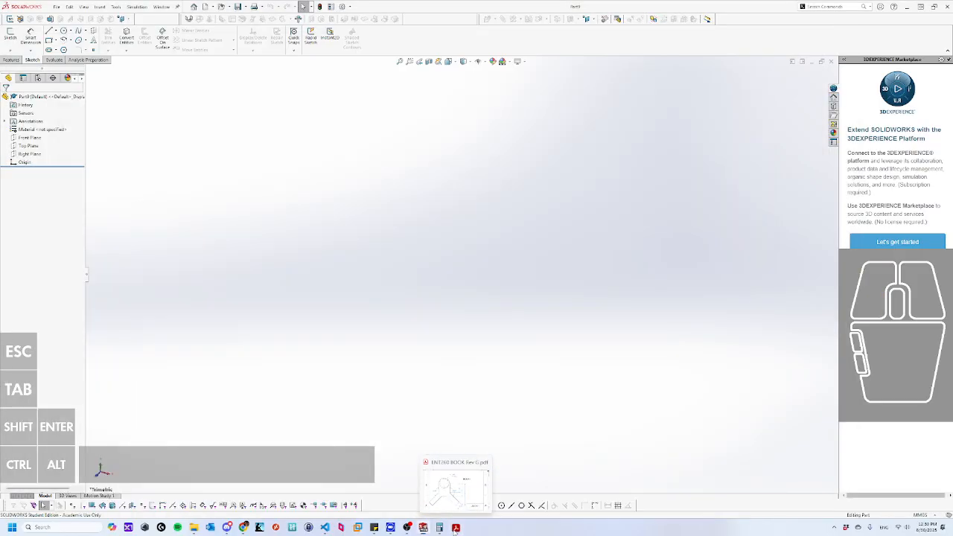
{"action": "left_click", "coordinate": [456, 527]}
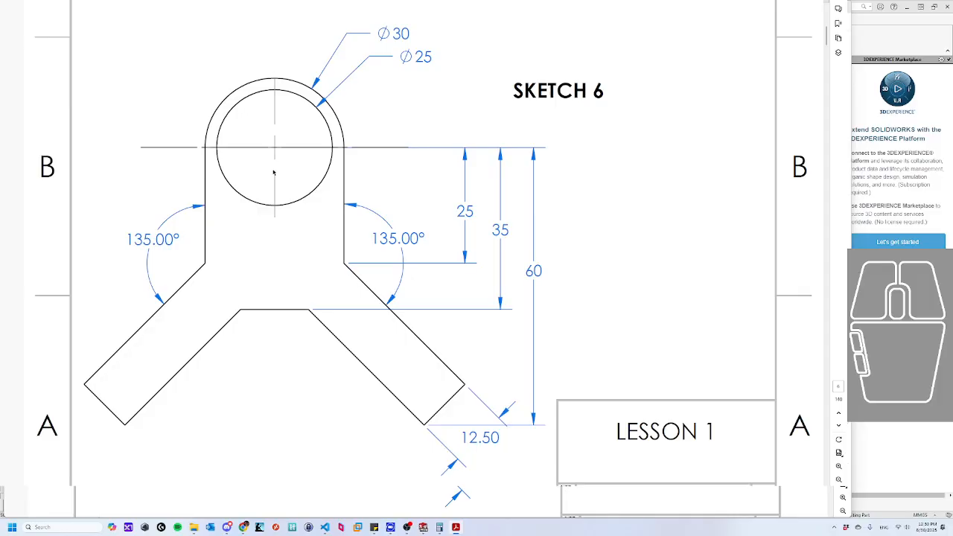
{"action": "left_click", "coordinate": [455, 527]}
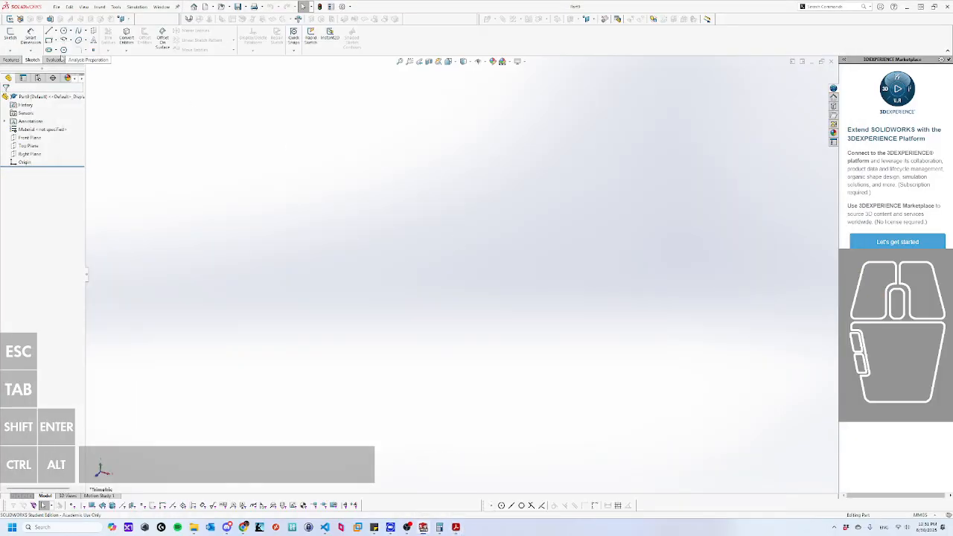
Start a sketch on the Front Plane and draw a circle of about 24 mm radius centred on the origin.
{"action": "left_click", "coordinate": [10, 35]}
{"action": "left_click", "coordinate": [340, 149]}
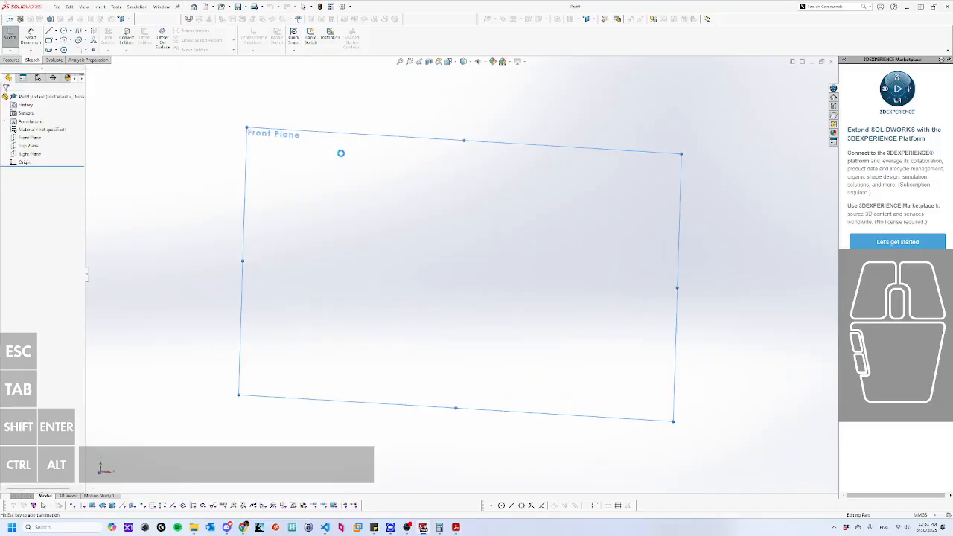
{"action": "left_click", "coordinate": [64, 30]}
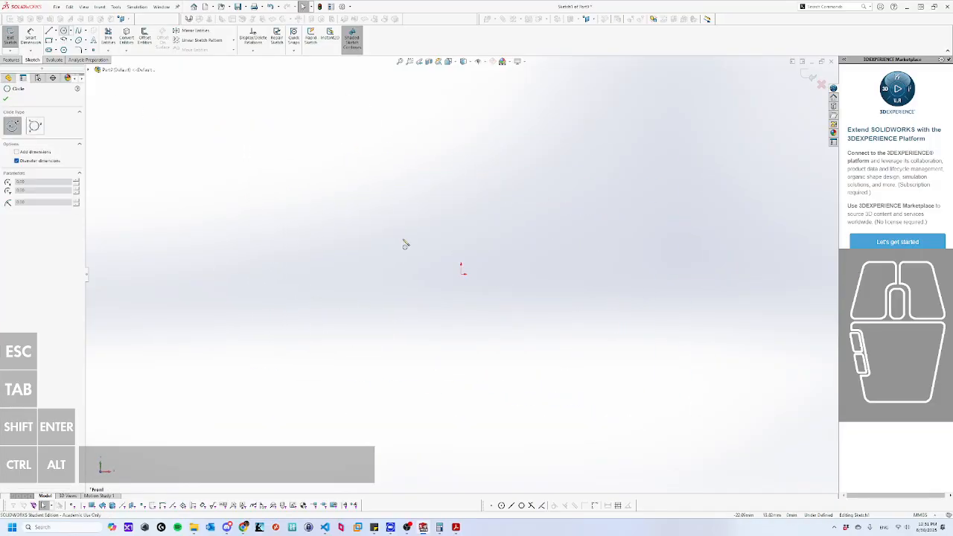
{"action": "left_click", "coordinate": [462, 276]}
{"action": "left_click", "coordinate": [496, 218]}
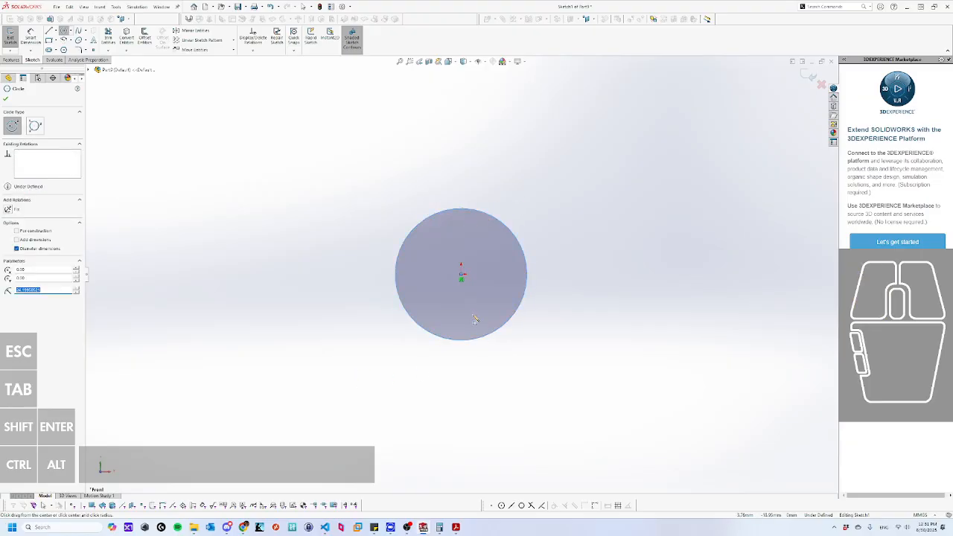
Check the PDF drawing, then sketch a larger concentric centerpoint arc as a semicircle over the upper half of the circle.
{"action": "left_click", "coordinate": [455, 527]}
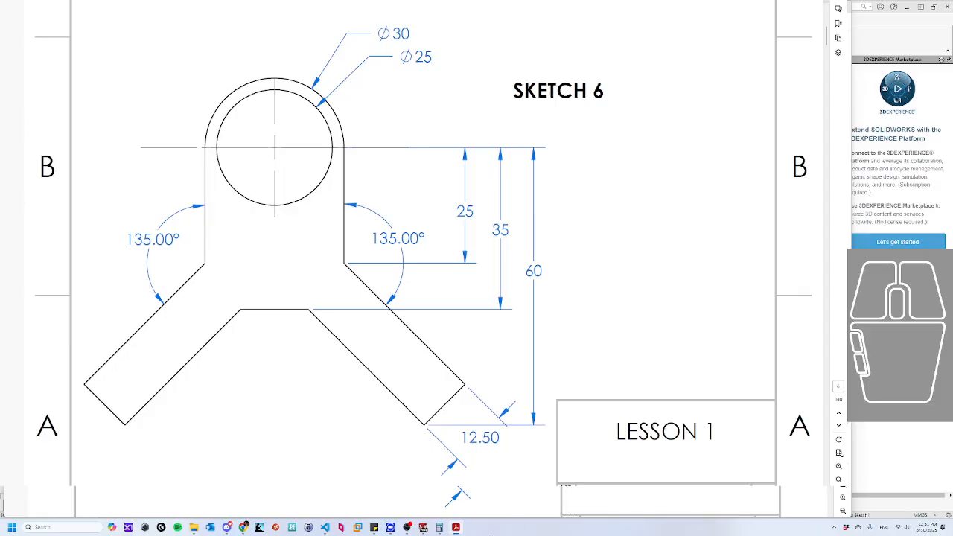
{"action": "left_click", "coordinate": [456, 527]}
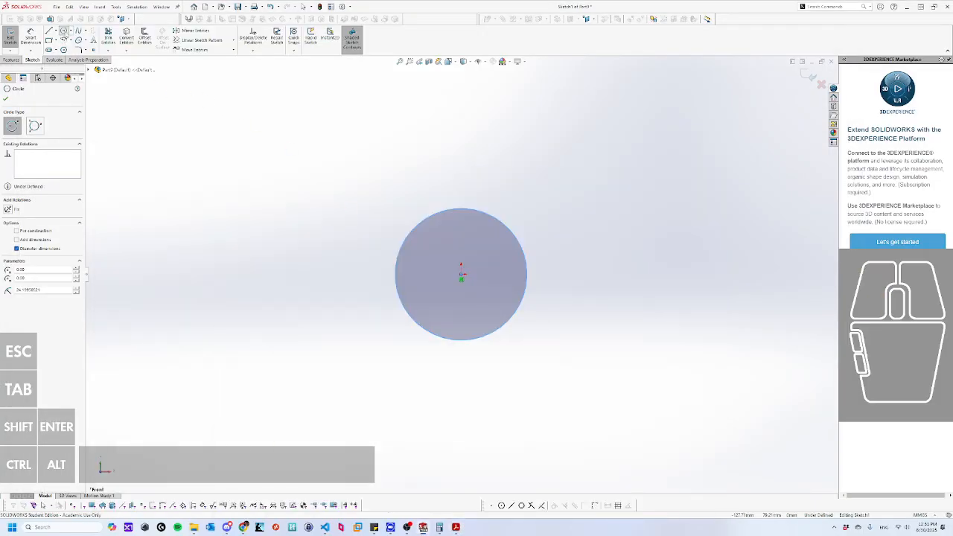
{"action": "left_click", "coordinate": [64, 40]}
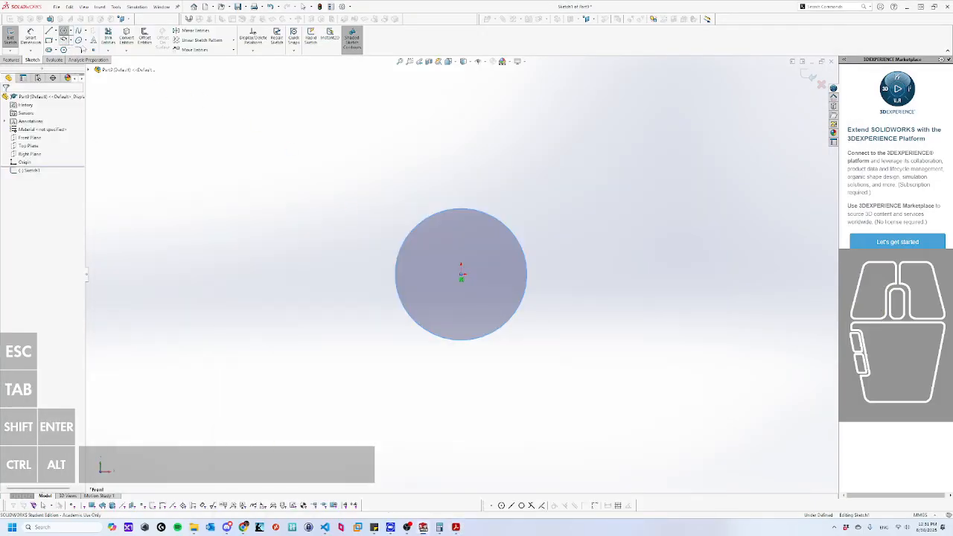
{"action": "left_click", "coordinate": [462, 274]}
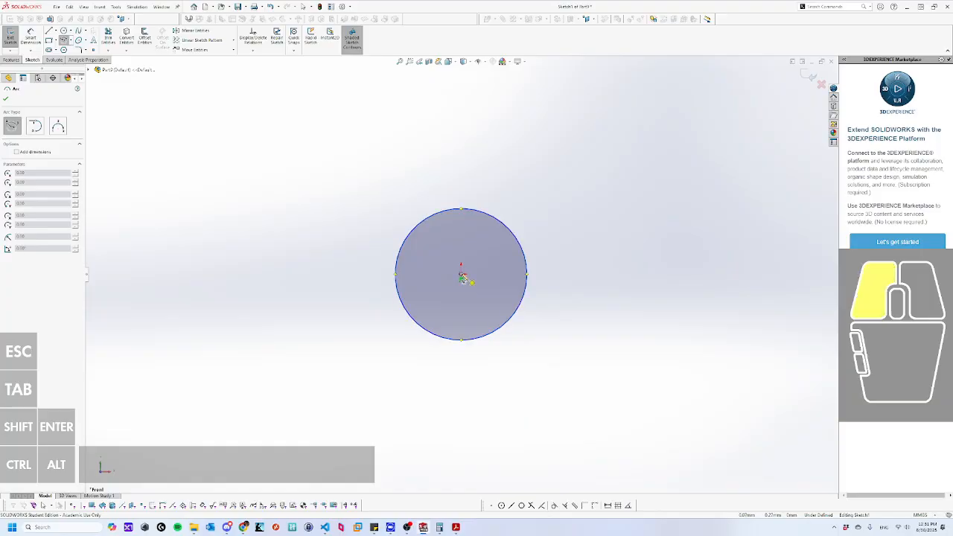
{"action": "left_click", "coordinate": [355, 274]}
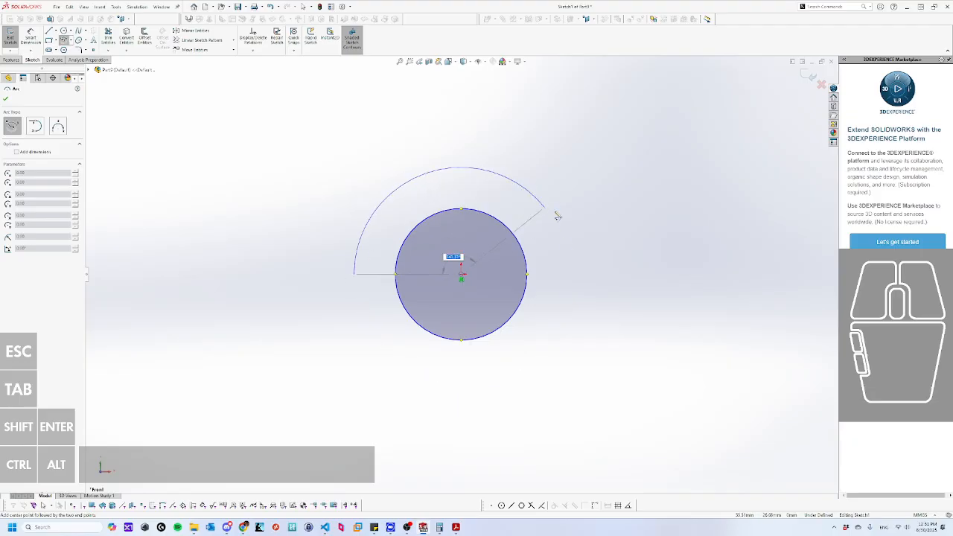
{"action": "left_click", "coordinate": [568, 275]}
{"action": "key", "text": "Escape"}
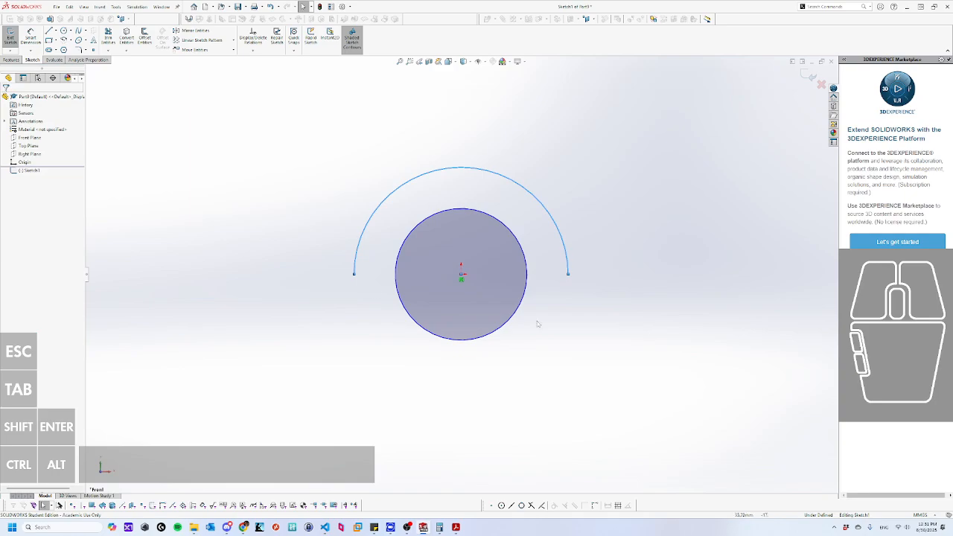
Sketch a vertical line about 57 mm down from the arc's left end, then outline the left leg with angled lines and a perpendicular end edge.
{"action": "scroll", "coordinate": [386, 312], "scroll_direction": "up", "scroll_amount": 7}
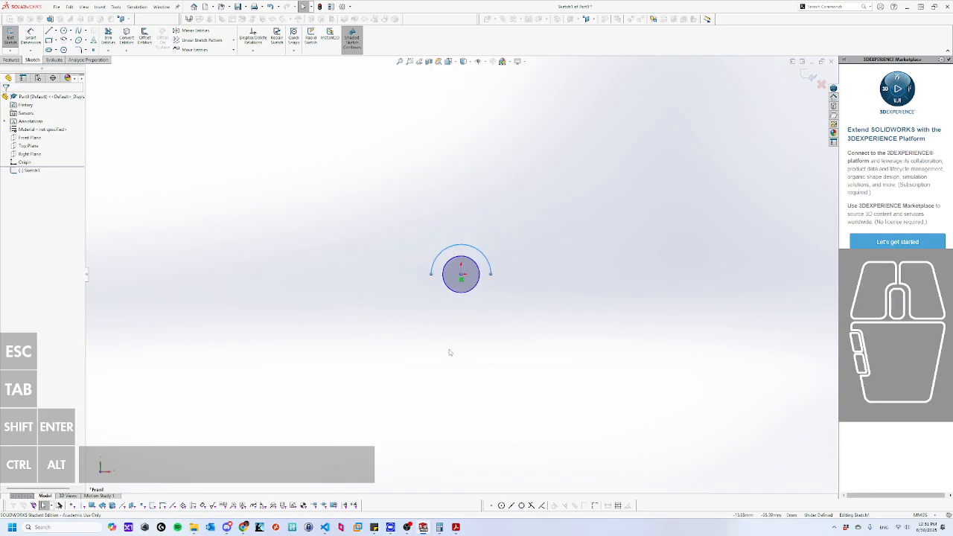
{"action": "scroll", "coordinate": [457, 383], "scroll_direction": "down", "scroll_amount": 4}
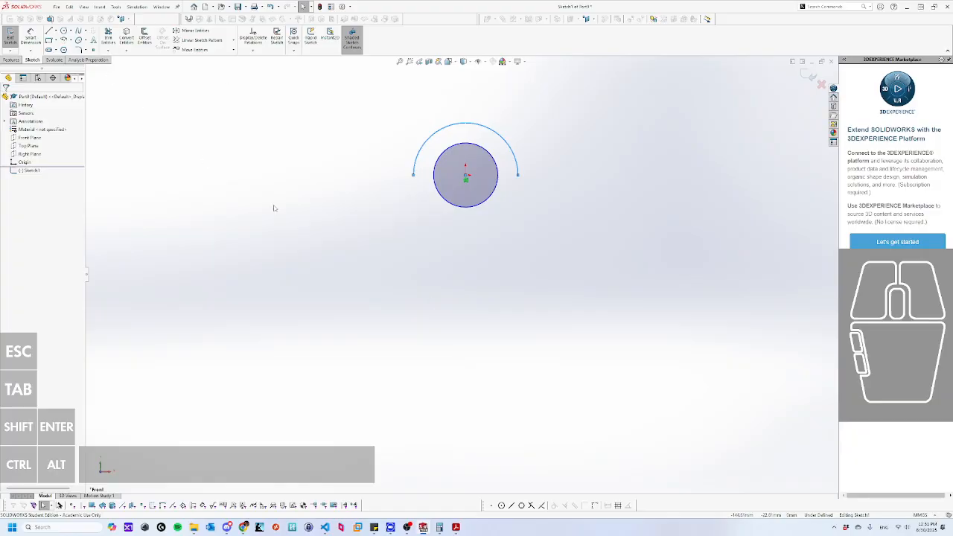
{"action": "right_click_drag", "start_coordinate": [326, 206], "coordinate": [300, 208]}
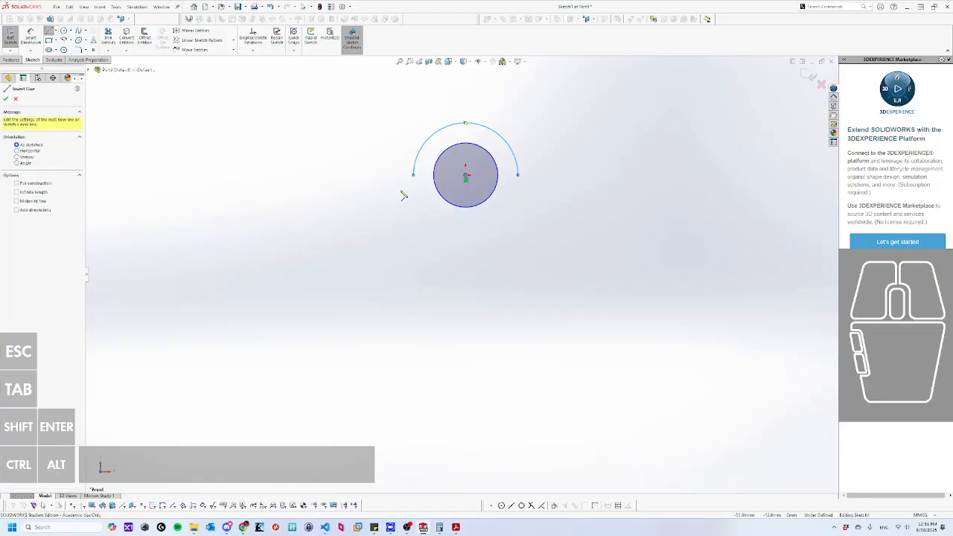
{"action": "left_click", "coordinate": [414, 176]}
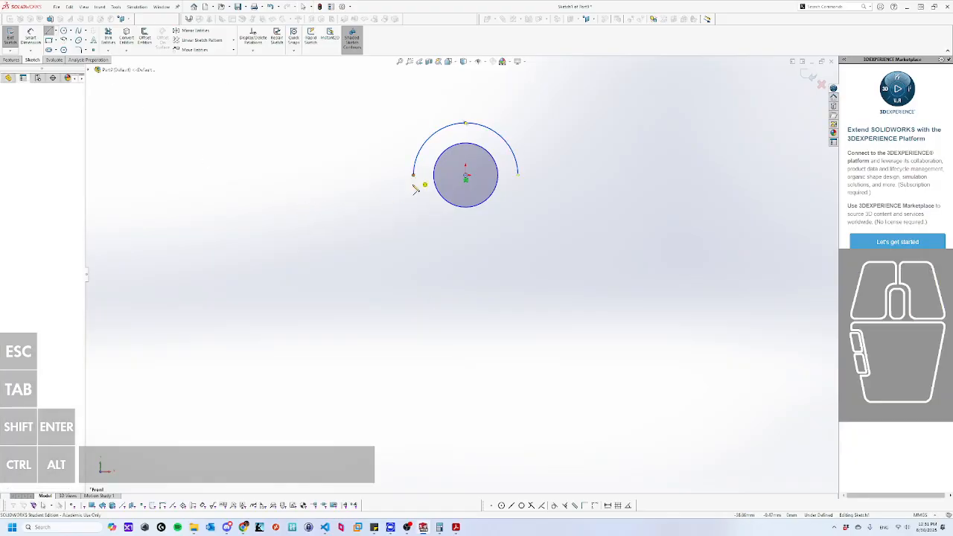
{"action": "left_click", "coordinate": [414, 252]}
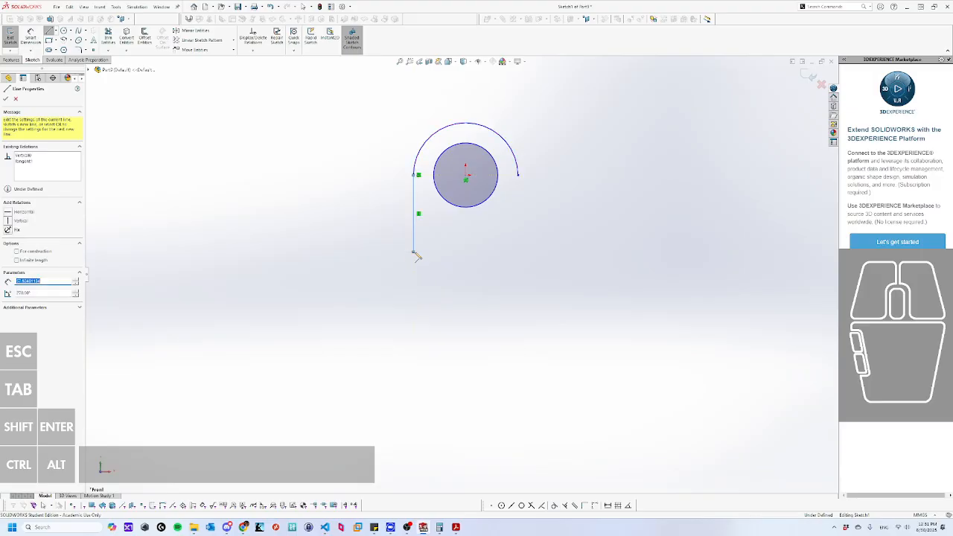
{"action": "left_click", "coordinate": [319, 315]}
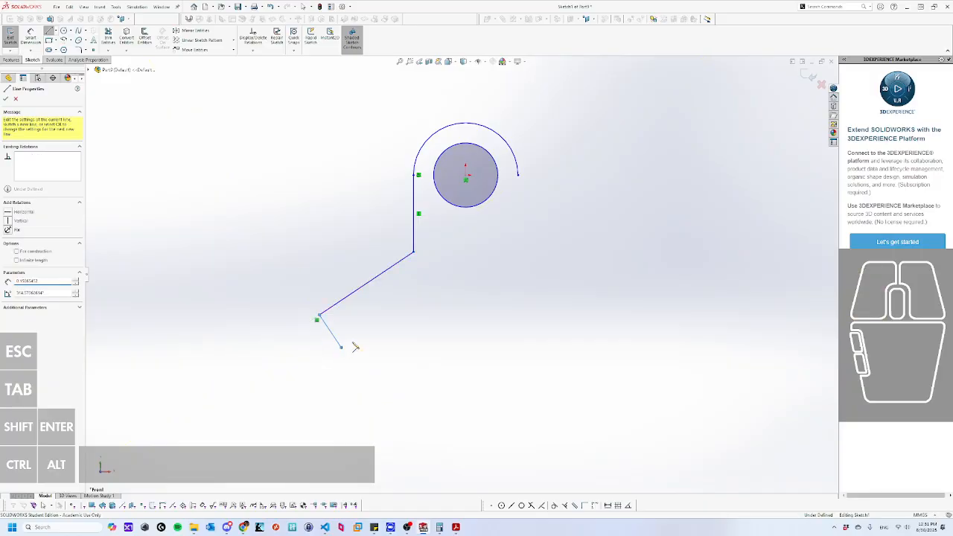
{"action": "left_click", "coordinate": [340, 347]}
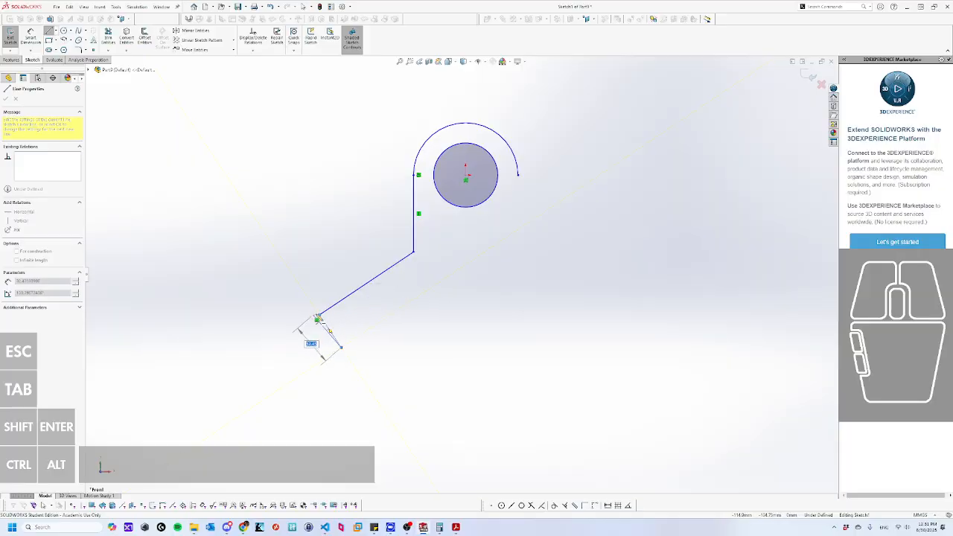
{"action": "left_click", "coordinate": [341, 347]}
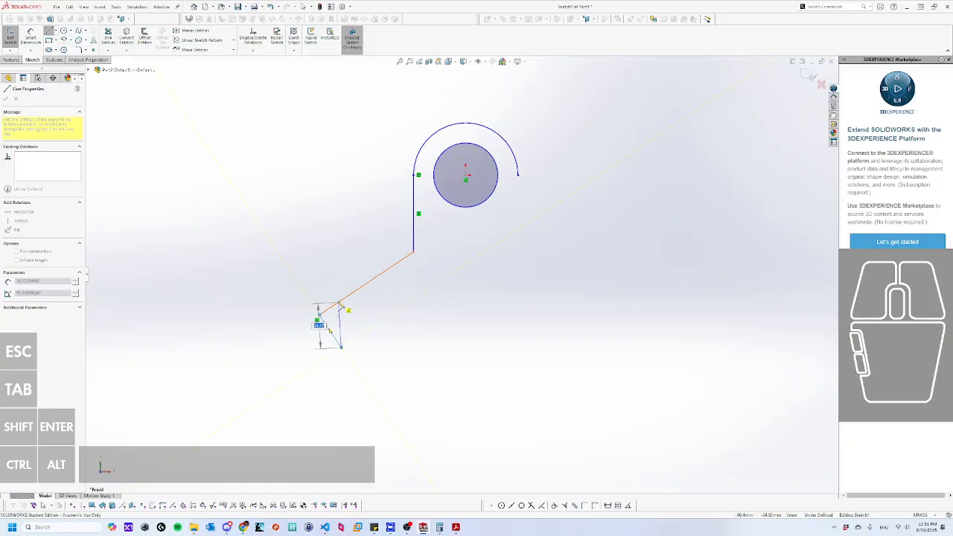
{"action": "left_click", "coordinate": [459, 282]}
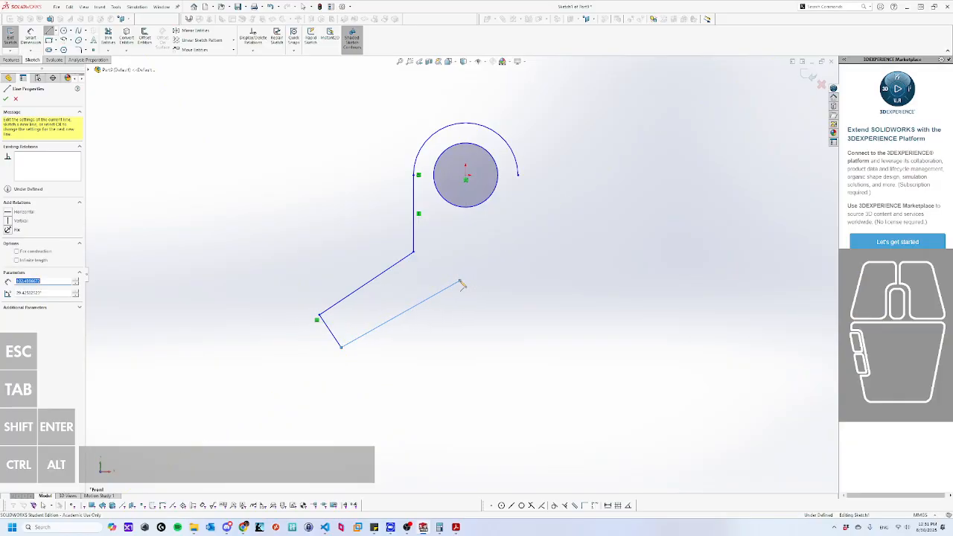
Continue the line chain with a short horizontal bottom edge and an angled right leg, closing the profile at the arc's right end.
{"action": "left_click", "coordinate": [498, 281]}
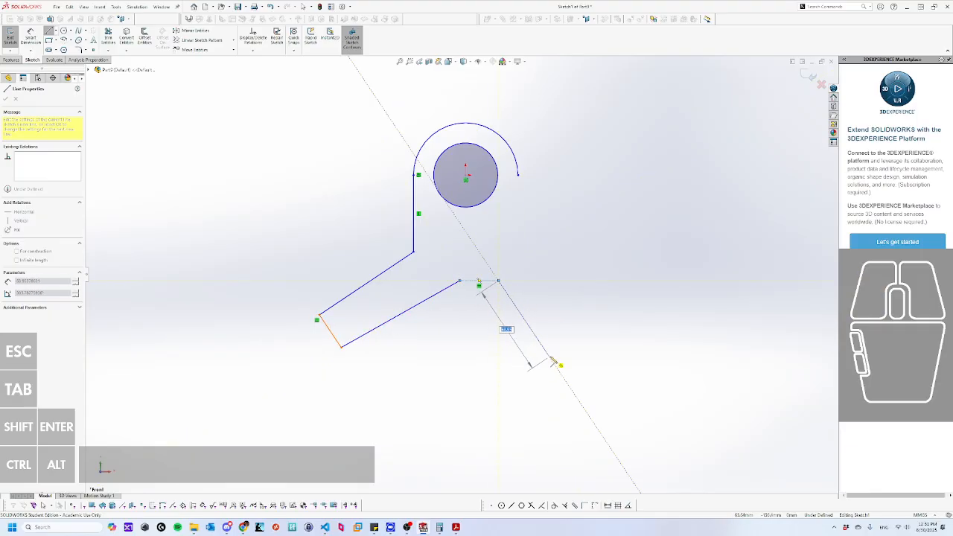
{"action": "left_click", "coordinate": [549, 355]}
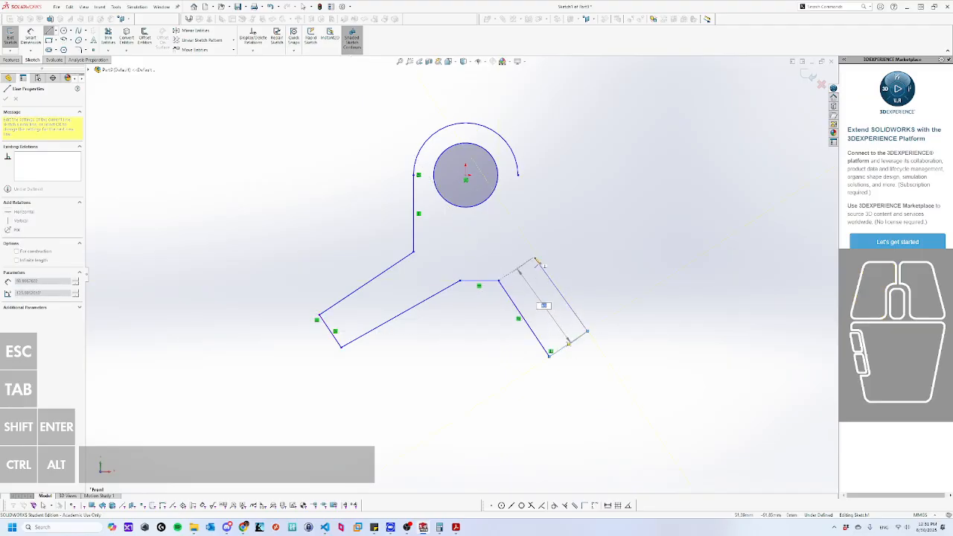
{"action": "left_click", "coordinate": [516, 239]}
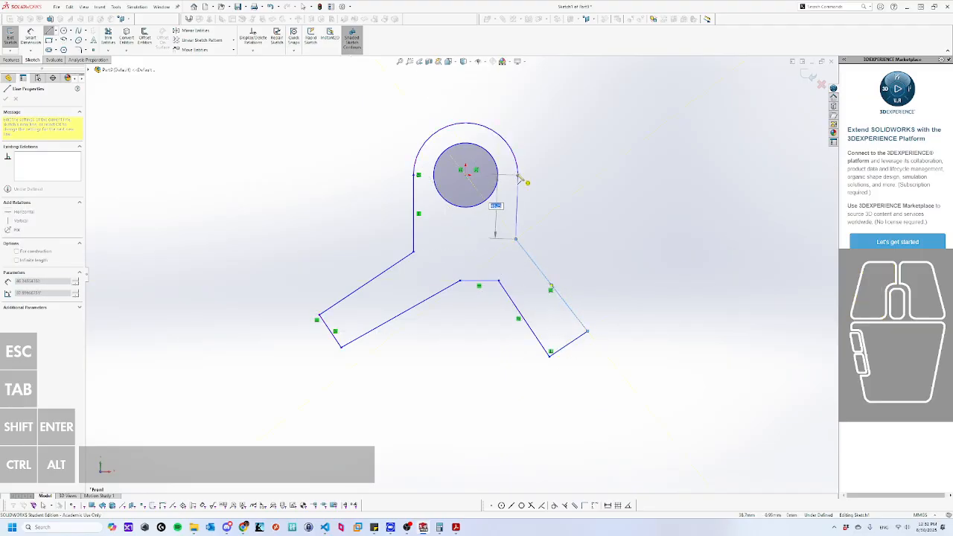
{"action": "left_click", "coordinate": [518, 176]}
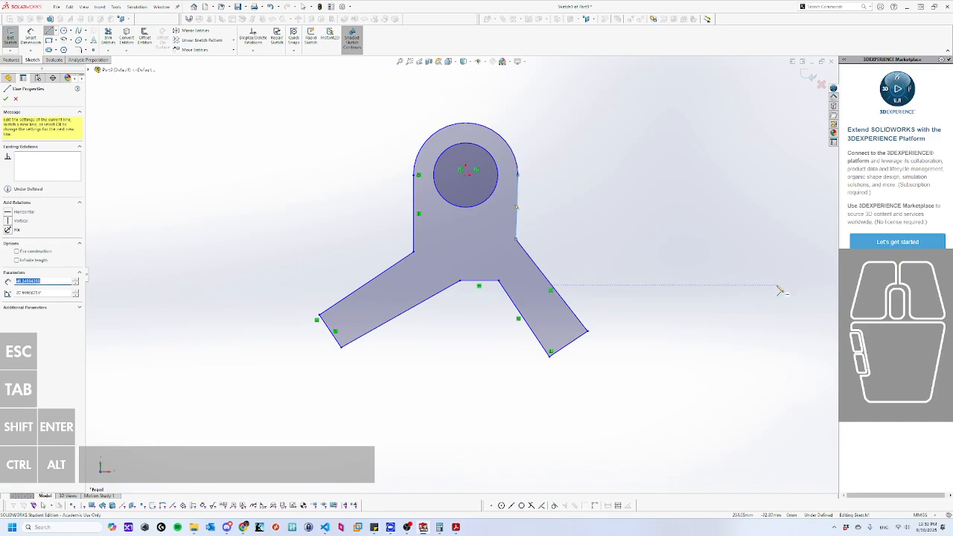
{"action": "key", "text": "Escape"}
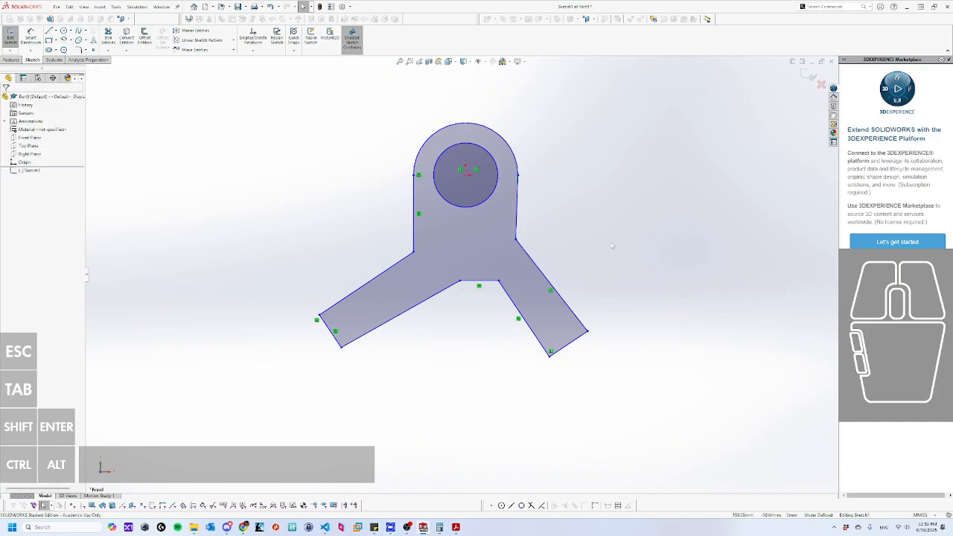
Apply a Vertical relation to the profile's straight right side below the arc.
{"action": "left_click", "coordinate": [519, 223]}
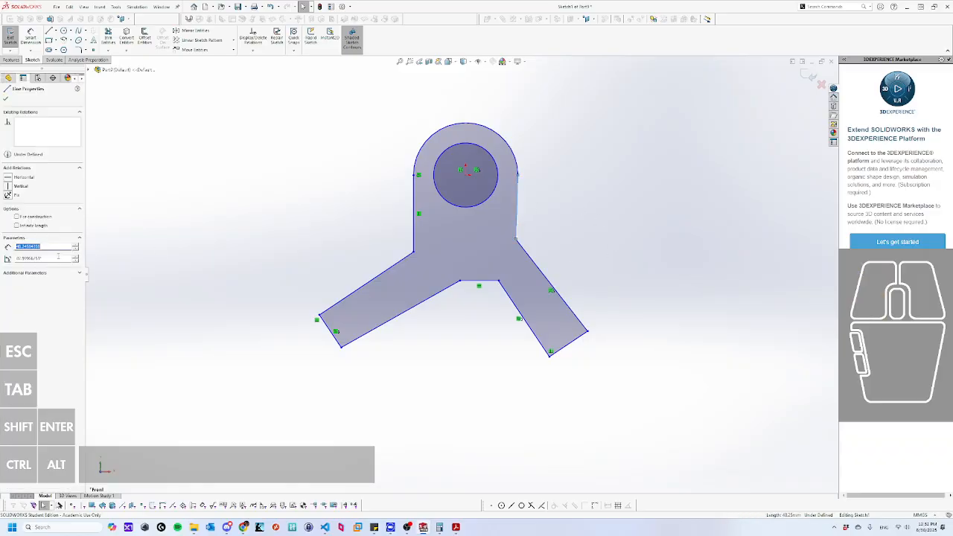
{"action": "left_click", "coordinate": [8, 185]}
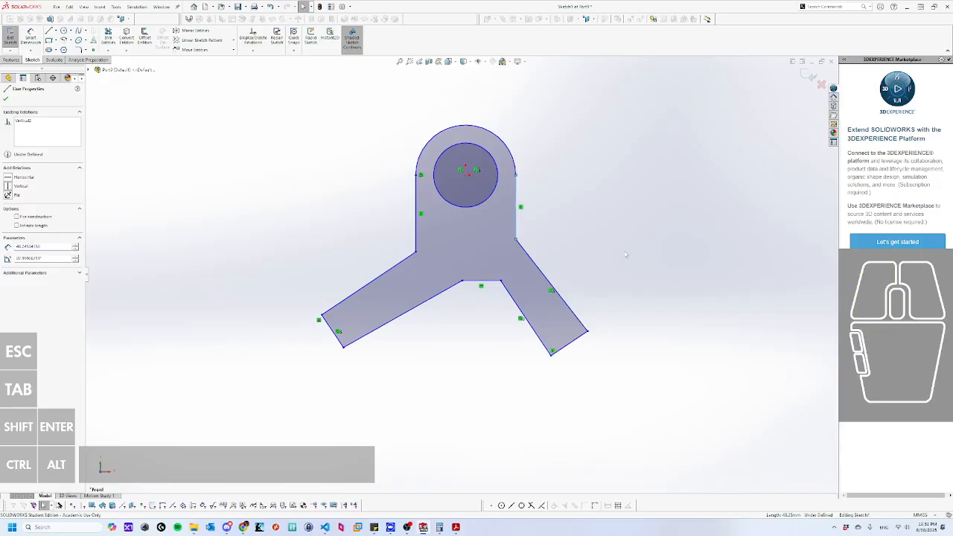
{"action": "left_click", "coordinate": [568, 185]}
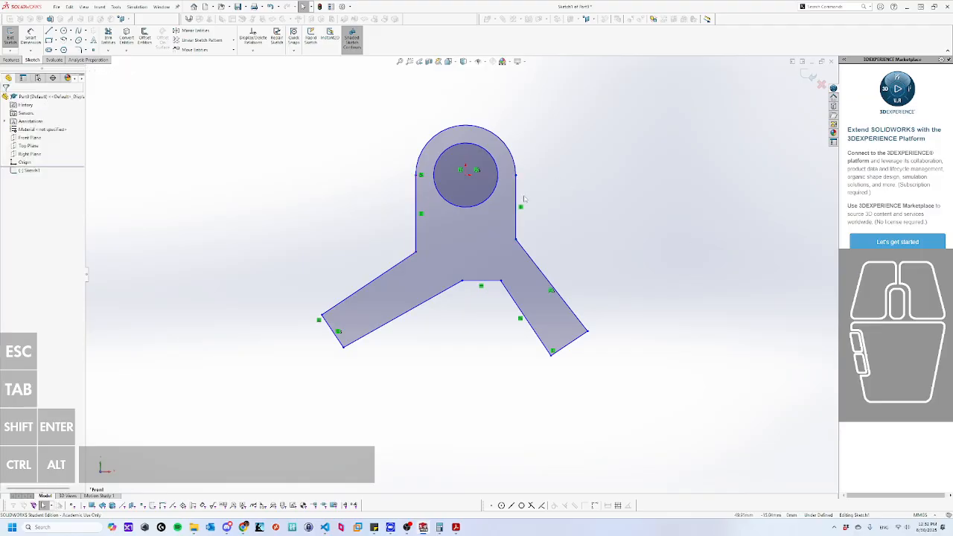
Draw a vertical centerline through the origin, extending from above the arc to below the profile's legs.
{"action": "left_click", "coordinate": [56, 32]}
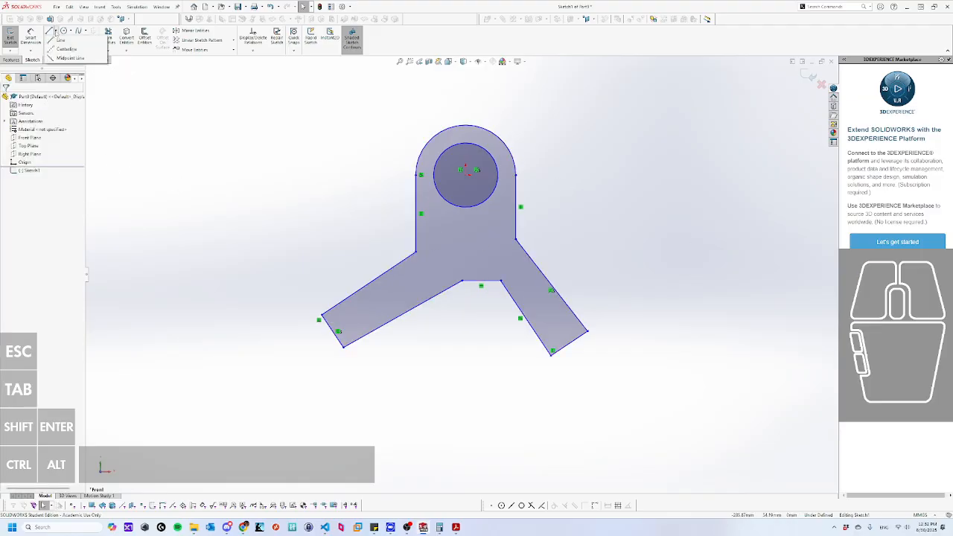
{"action": "left_click", "coordinate": [71, 48]}
{"action": "left_click", "coordinate": [466, 100]}
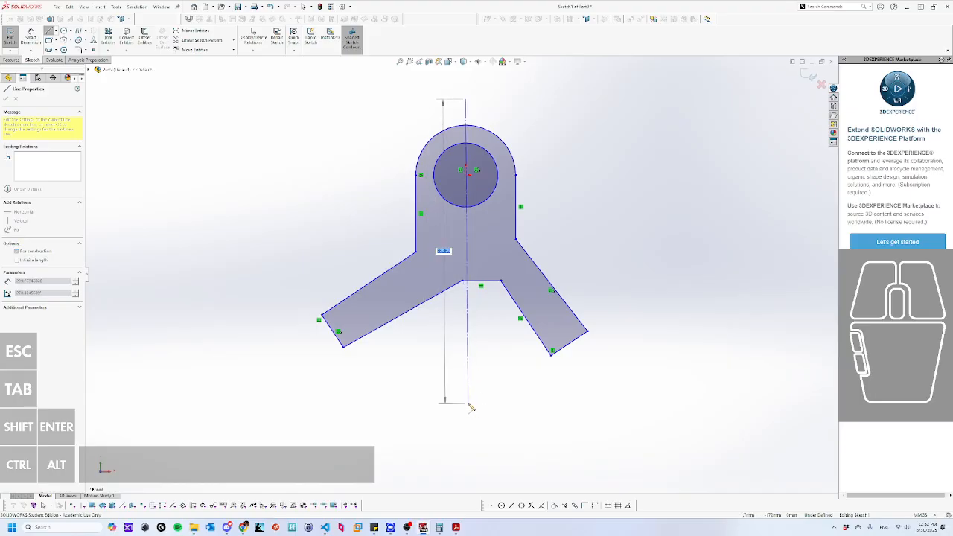
{"action": "left_click", "coordinate": [465, 367]}
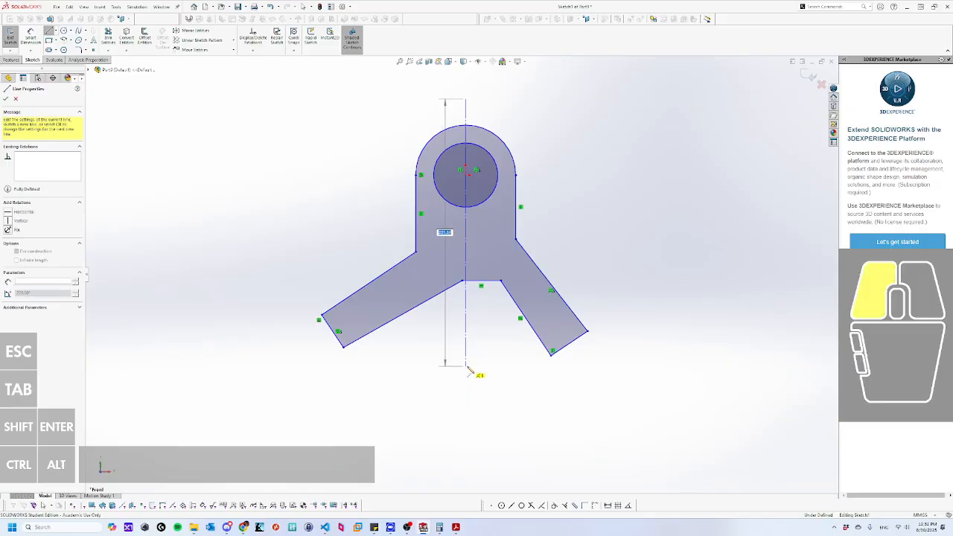
{"action": "key", "text": "Escape"}
Nudge the left corner of the short bottom edge, then make the inner edges of both legs symmetric about the centerline.
{"action": "scroll", "coordinate": [466, 98], "scroll_direction": "down", "scroll_amount": 2}
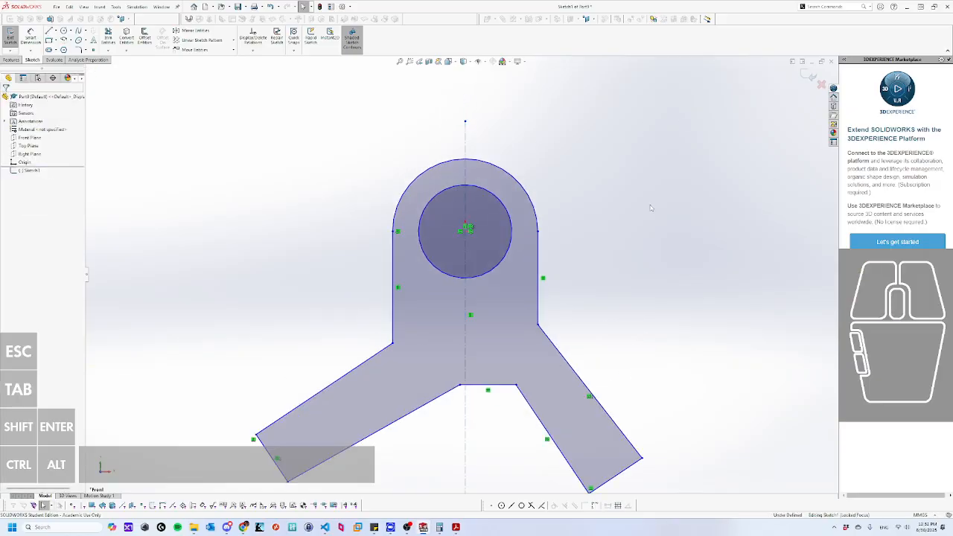
{"action": "scroll", "coordinate": [626, 266], "scroll_direction": "down", "scroll_amount": 2}
{"action": "scroll", "coordinate": [625, 266], "scroll_direction": "up", "scroll_amount": 5}
{"action": "scroll", "coordinate": [364, 335], "scroll_direction": "down", "scroll_amount": 2}
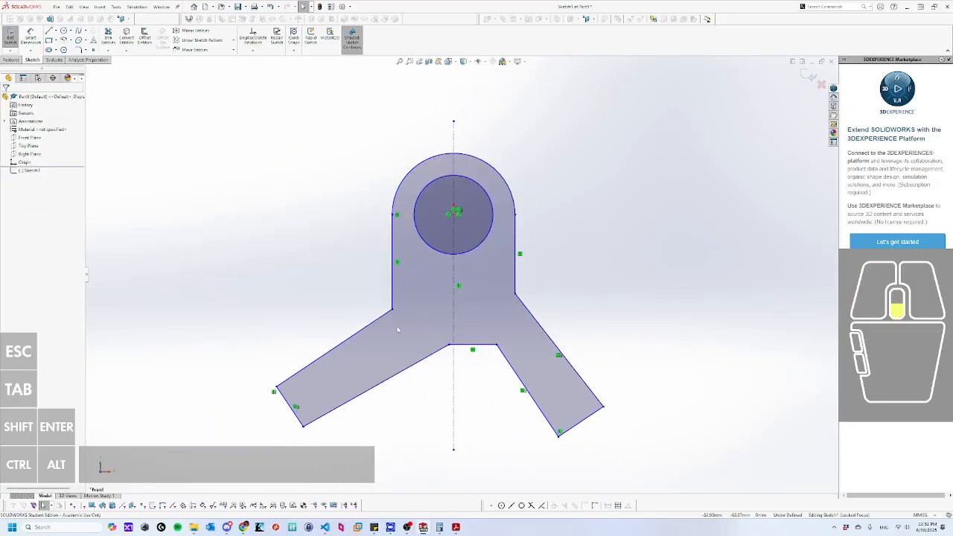
{"action": "left_click", "coordinate": [450, 347]}
{"action": "left_click_drag", "start_coordinate": [450, 348], "coordinate": [429, 345]}
{"action": "left_click", "coordinate": [624, 289]}
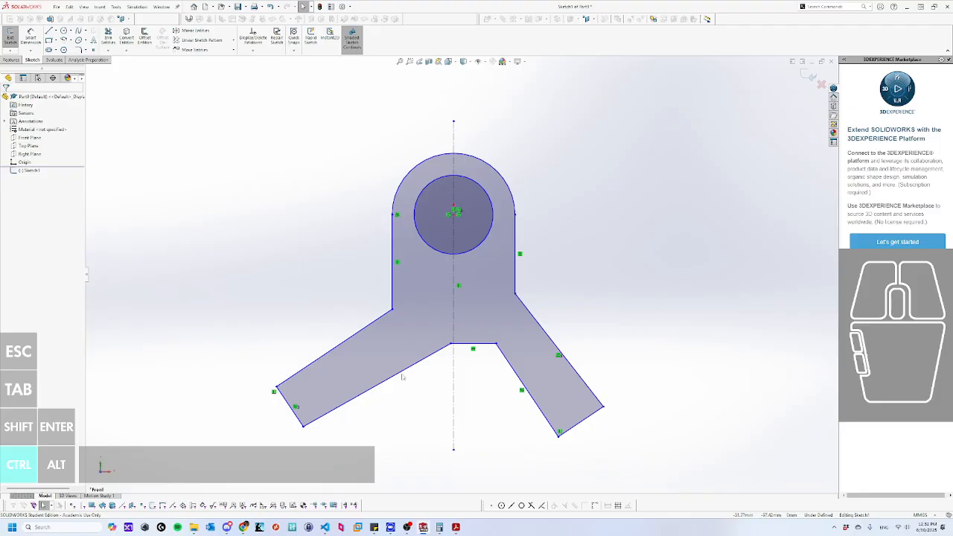
{"action": "left_click", "coordinate": [454, 386], "text": "ctrl"}
{"action": "left_click", "coordinate": [522, 377], "text": "ctrl"}
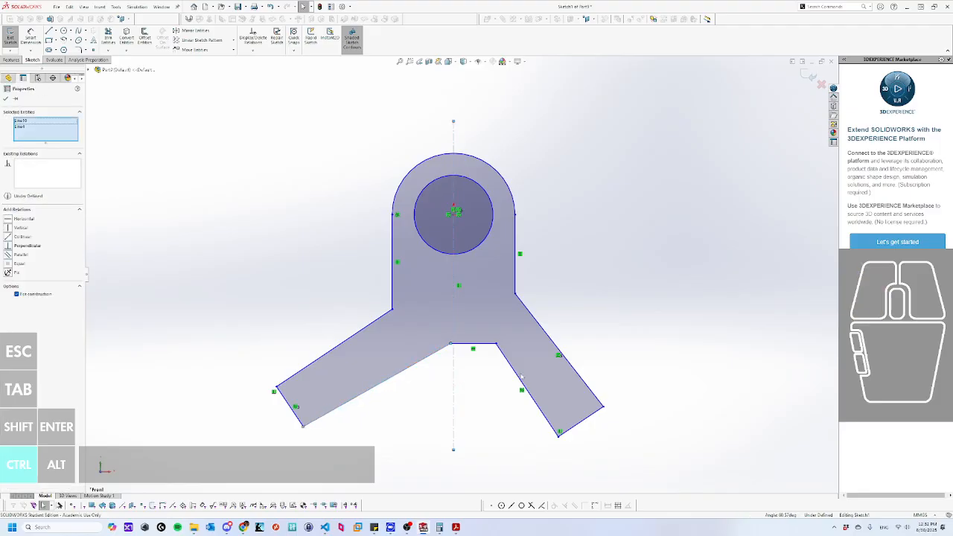
{"action": "left_click", "coordinate": [519, 378], "text": "ctrl"}
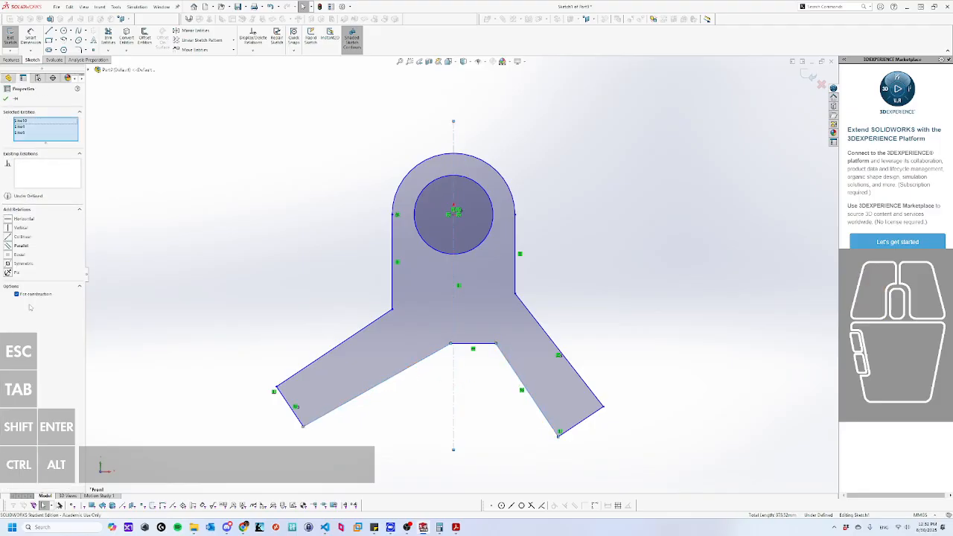
{"action": "left_click", "coordinate": [17, 264]}
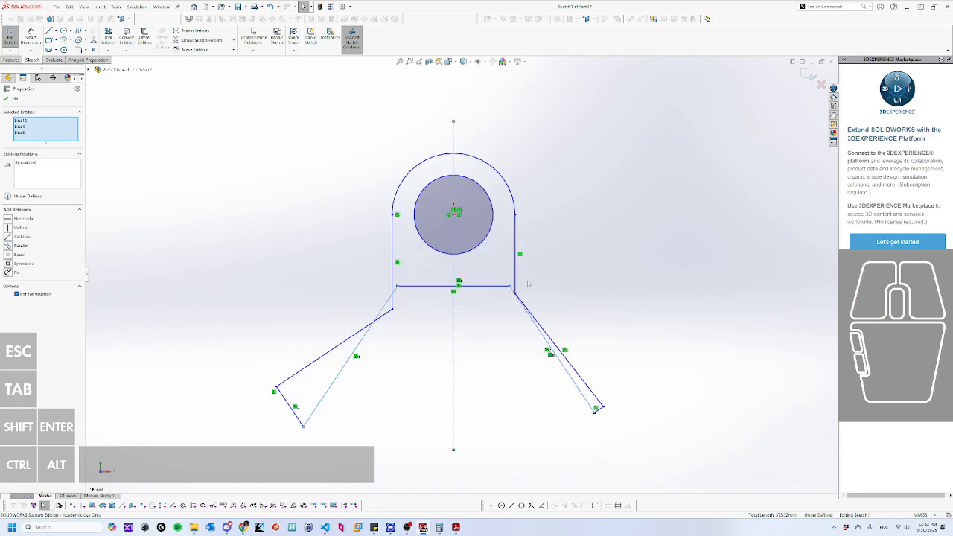
Reposition the horizontal bottom edge lower and move the right leg's inner edge inward to widen both legs.
{"action": "key", "text": "Escape"}
{"action": "left_click_drag", "start_coordinate": [463, 289], "coordinate": [459, 372]}
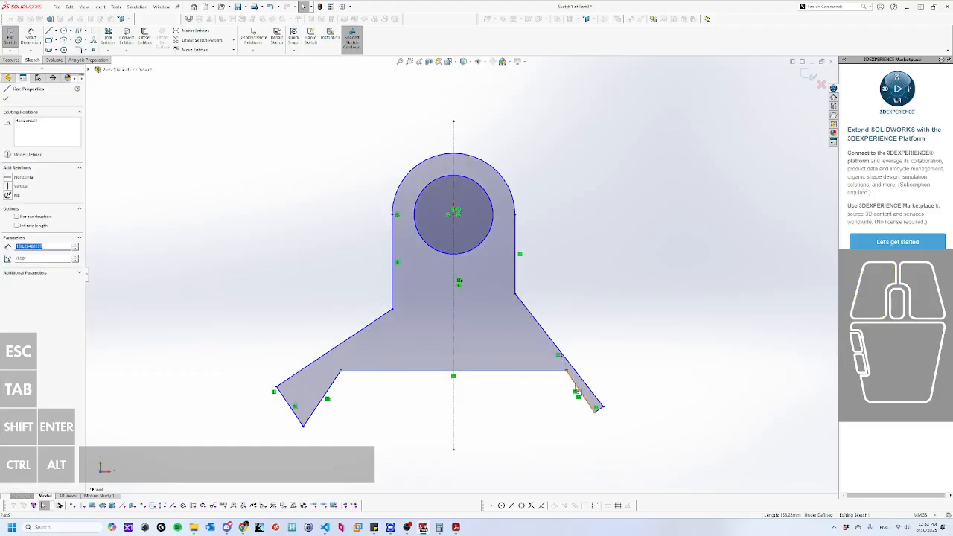
{"action": "left_click_drag", "start_coordinate": [577, 390], "coordinate": [503, 411]}
{"action": "scroll", "coordinate": [354, 428], "scroll_direction": "down", "scroll_amount": 2}
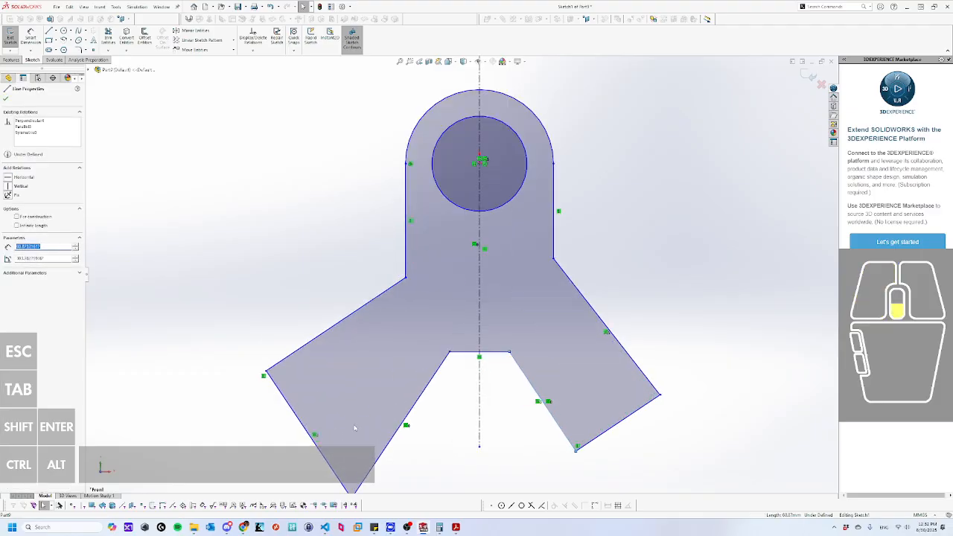
{"action": "scroll", "coordinate": [402, 417], "scroll_direction": "up", "scroll_amount": 2}
Make the left leg's inner edge perpendicular to its end edge and reposition the inner edge so the legs no longer cross.
{"action": "left_click", "coordinate": [425, 415]}
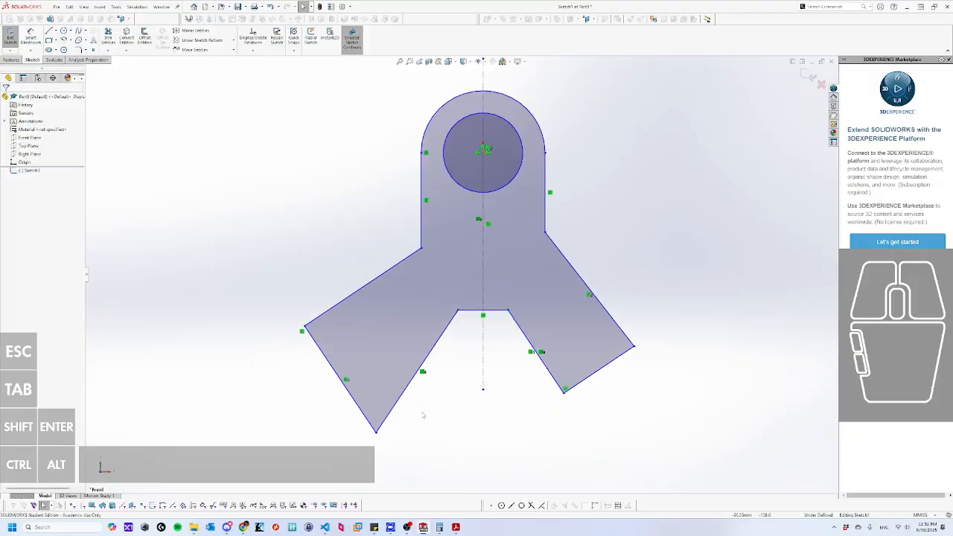
{"action": "left_click", "coordinate": [398, 405]}
{"action": "left_click", "coordinate": [349, 396], "text": "ctrl"}
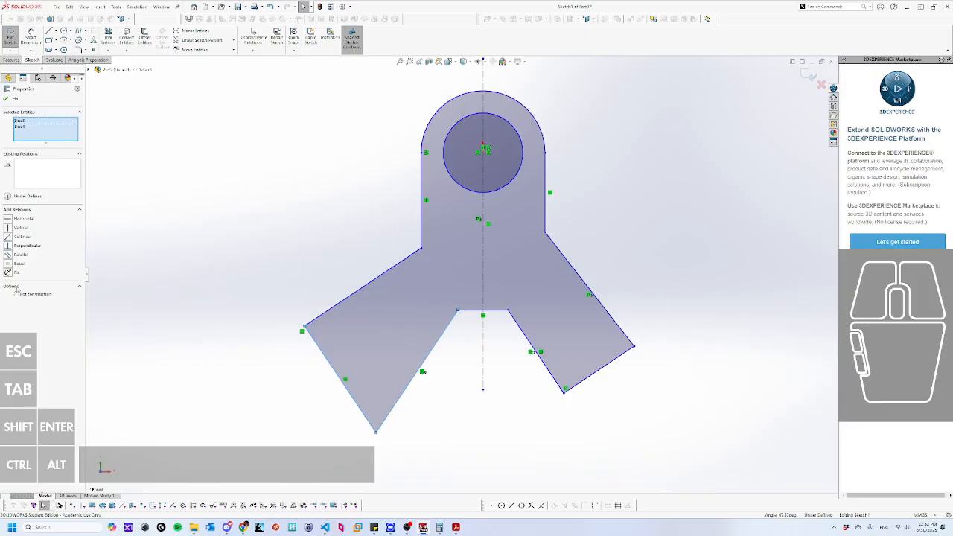
{"action": "left_click", "coordinate": [27, 246]}
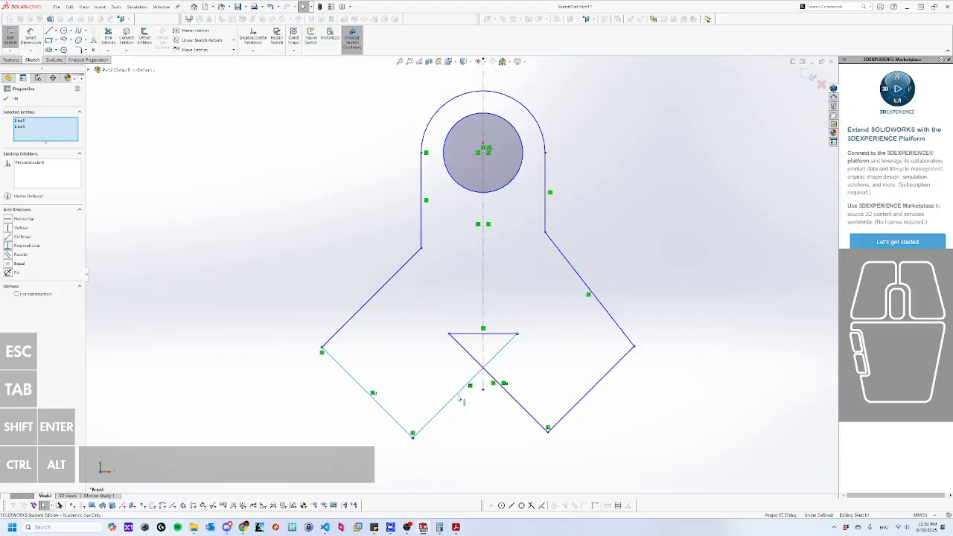
{"action": "left_click_drag", "start_coordinate": [461, 391], "coordinate": [426, 350]}
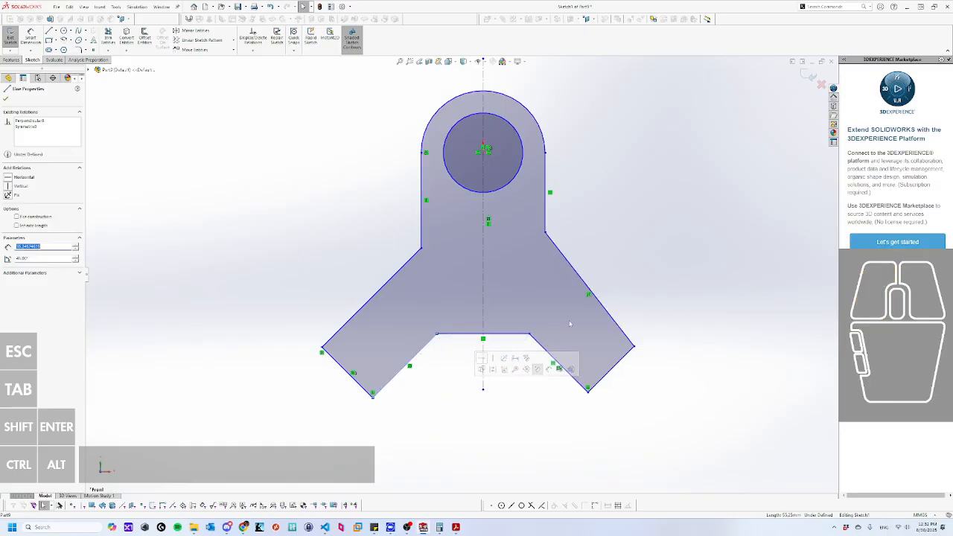
Make the right leg's outer edge perpendicular to its end edge, and shorten the left leg by moving its end edge inward.
{"action": "left_click", "coordinate": [552, 251]}
{"action": "left_click", "coordinate": [649, 276]}
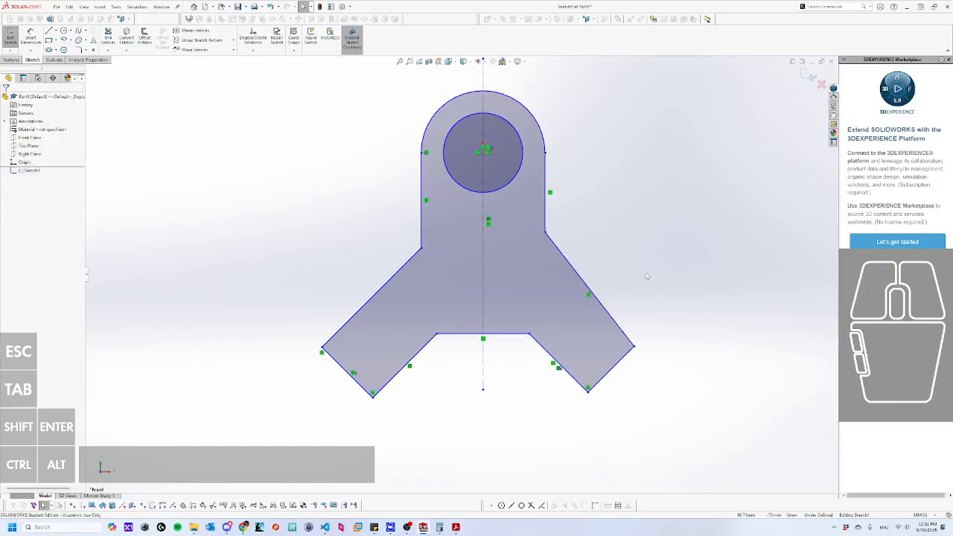
{"action": "left_click", "coordinate": [607, 319], "text": "ctrl"}
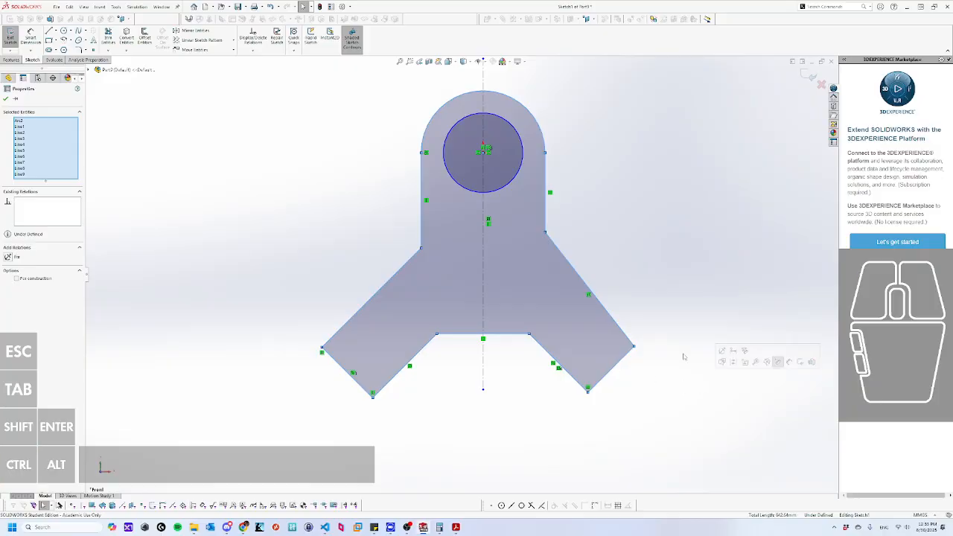
{"action": "left_click", "coordinate": [621, 295]}
{"action": "left_click", "coordinate": [609, 313]}
{"action": "left_click", "coordinate": [611, 366], "text": "ctrl"}
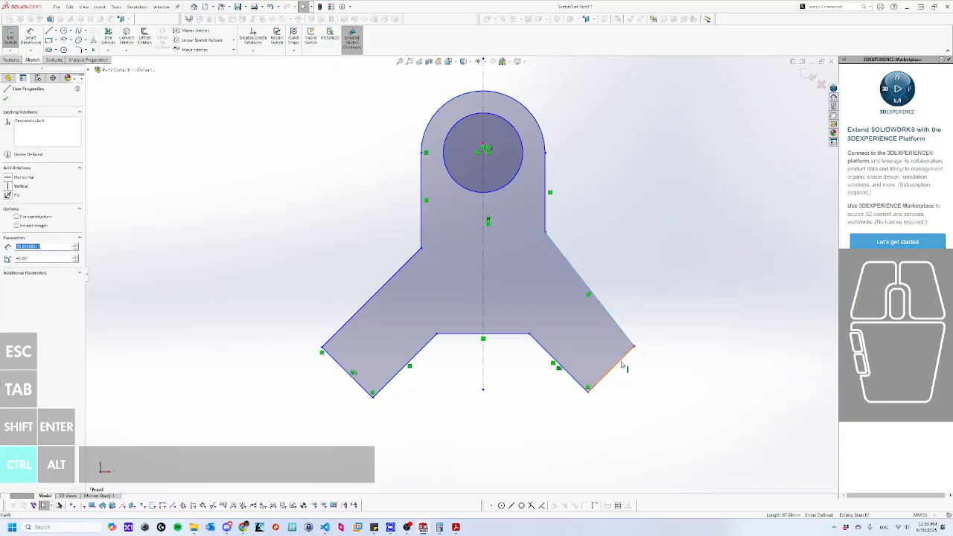
{"action": "left_click", "coordinate": [22, 245]}
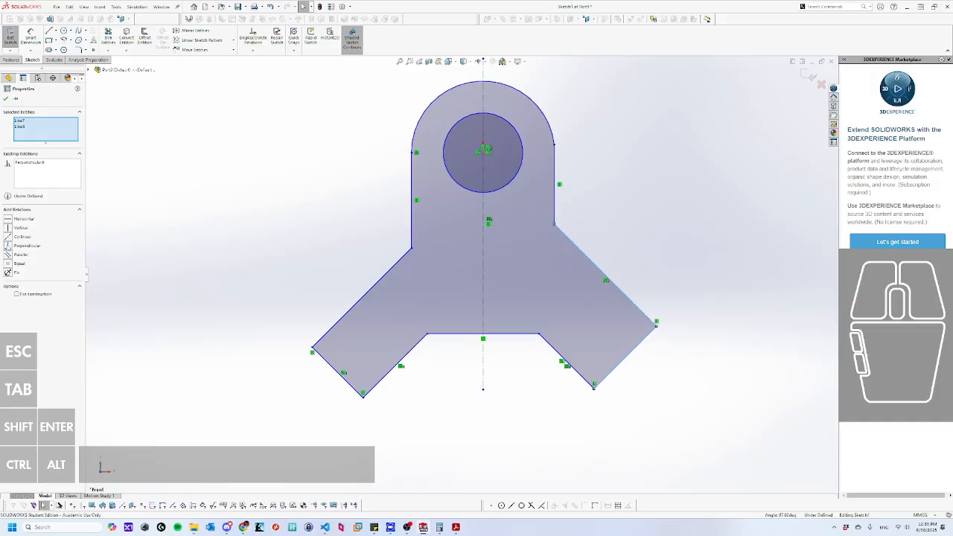
{"action": "left_click", "coordinate": [630, 211]}
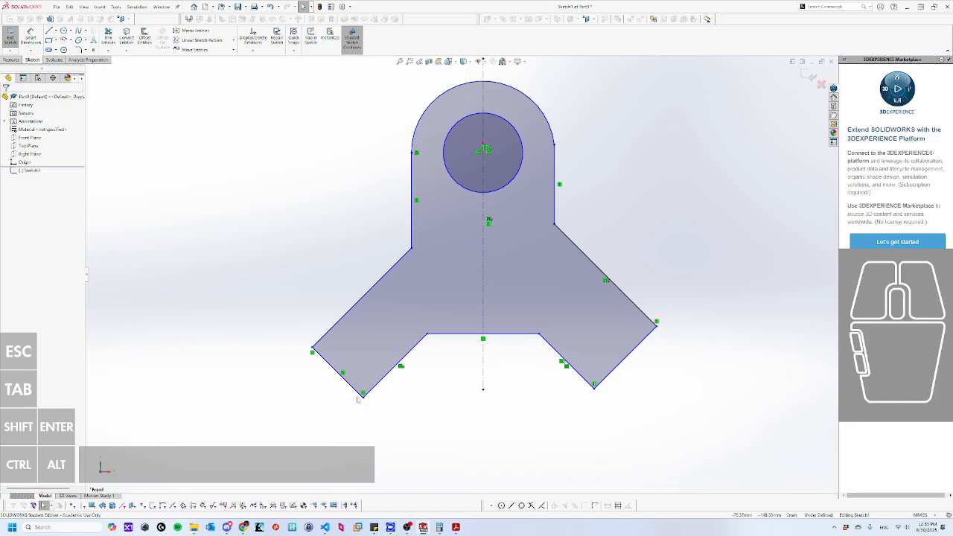
{"action": "left_click_drag", "start_coordinate": [352, 393], "coordinate": [406, 380]}
{"action": "left_click_drag", "start_coordinate": [615, 376], "coordinate": [583, 319]}
{"action": "left_click", "coordinate": [621, 371]}
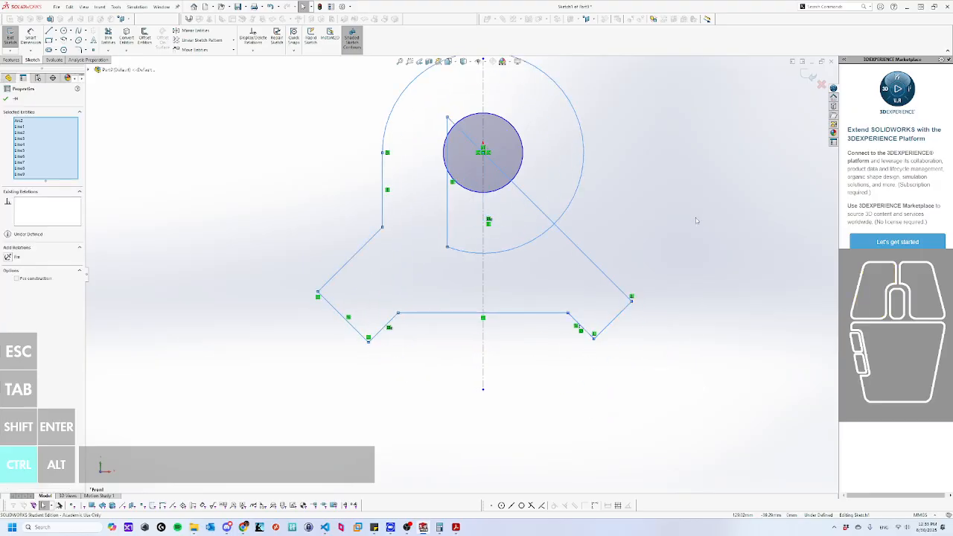
{"action": "key", "text": "ctrl+z"}
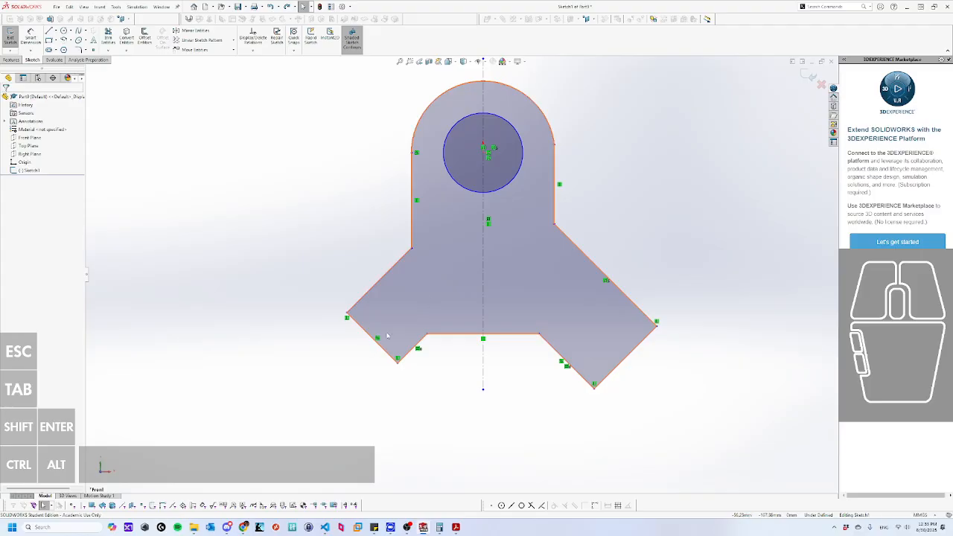
Make the end edges of the left and right legs symmetric about the vertical centerline.
{"action": "left_click", "coordinate": [385, 351]}
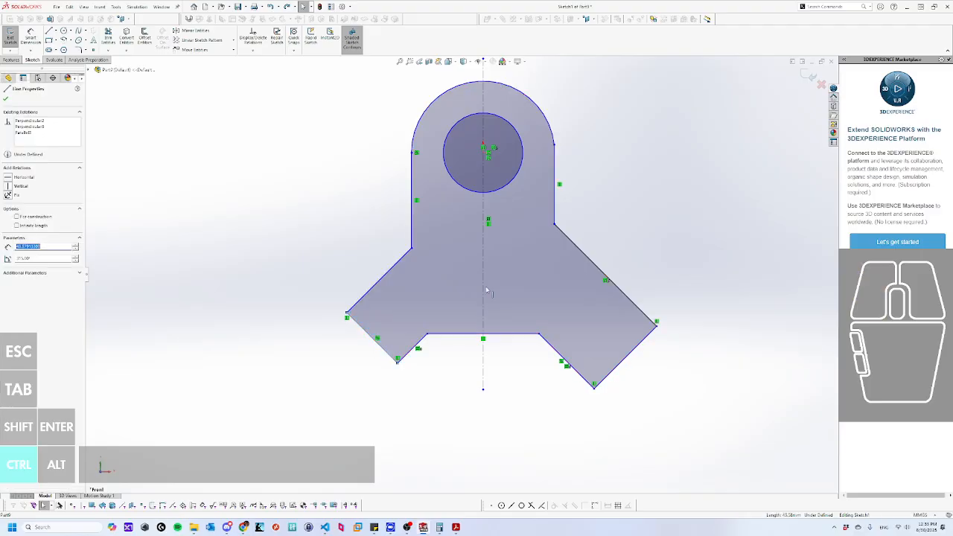
{"action": "left_click", "coordinate": [483, 286], "text": "ctrl"}
{"action": "left_click", "coordinate": [619, 372], "text": "ctrl"}
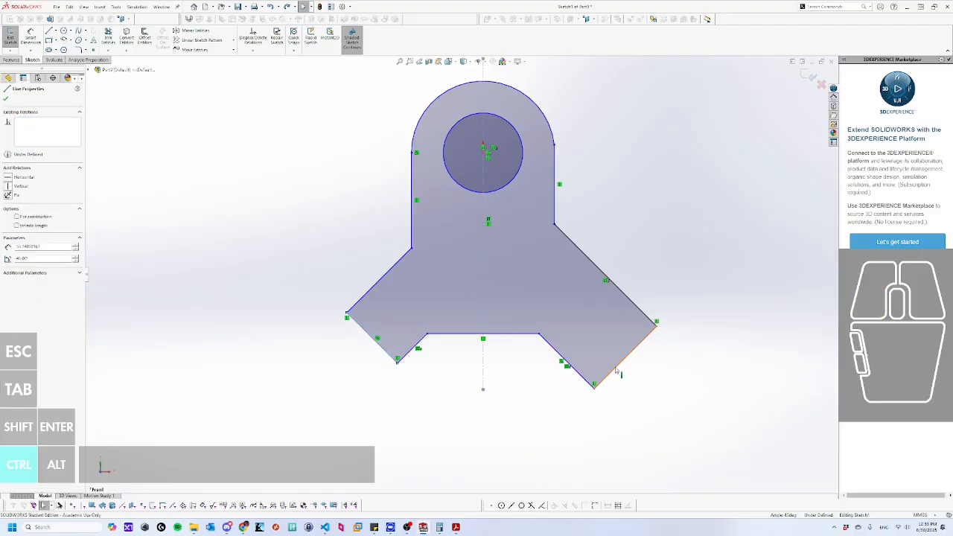
{"action": "left_click", "coordinate": [10, 264]}
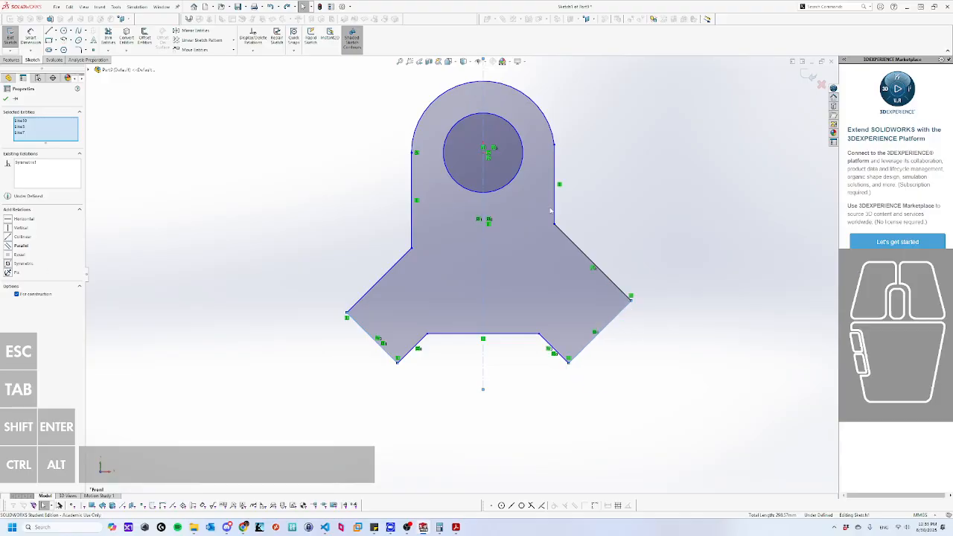
{"action": "left_click", "coordinate": [598, 204]}
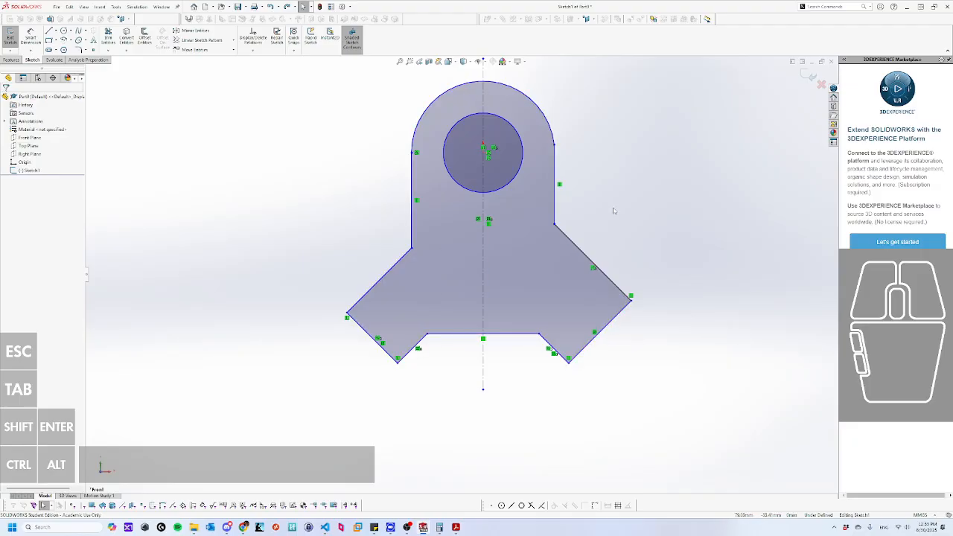
Move the right shoulder corner slightly outward and align it horizontally with the left shoulder corner.
{"action": "mouse_move", "coordinate": [557, 227]}
{"action": "left_mouse_down"}
{"action": "mouse_move", "coordinate": [562, 254]}
{"action": "mouse_move", "coordinate": [555, 241]}
{"action": "mouse_move", "coordinate": [564, 233]}
{"action": "left_mouse_up"}
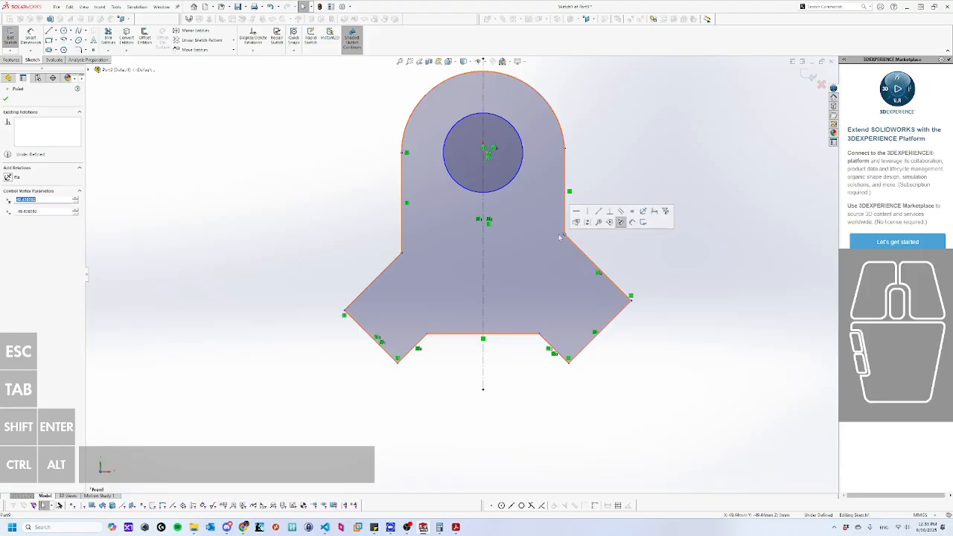
{"action": "left_click", "coordinate": [402, 255], "text": "ctrl"}
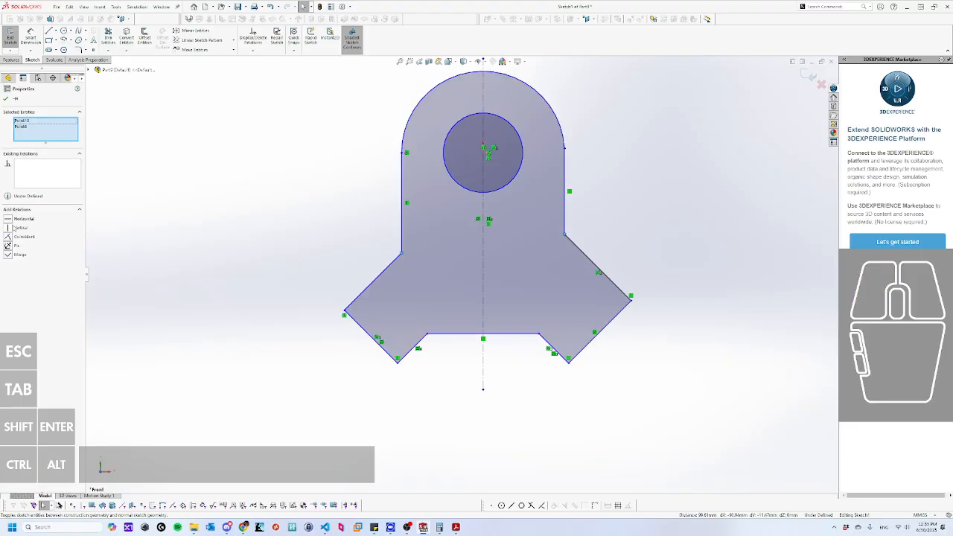
{"action": "left_click", "coordinate": [7, 220]}
{"action": "left_click", "coordinate": [627, 188]}
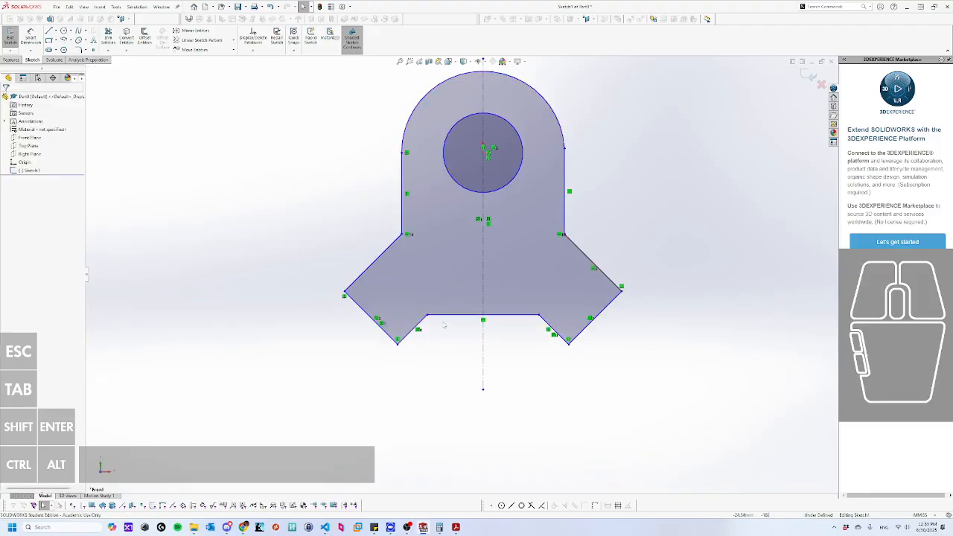
Raise the horizontal edge between the legs, shift the left leg's outer edge slightly, and move its inner edge outward to narrow both legs.
{"action": "left_click_drag", "start_coordinate": [448, 317], "coordinate": [450, 278]}
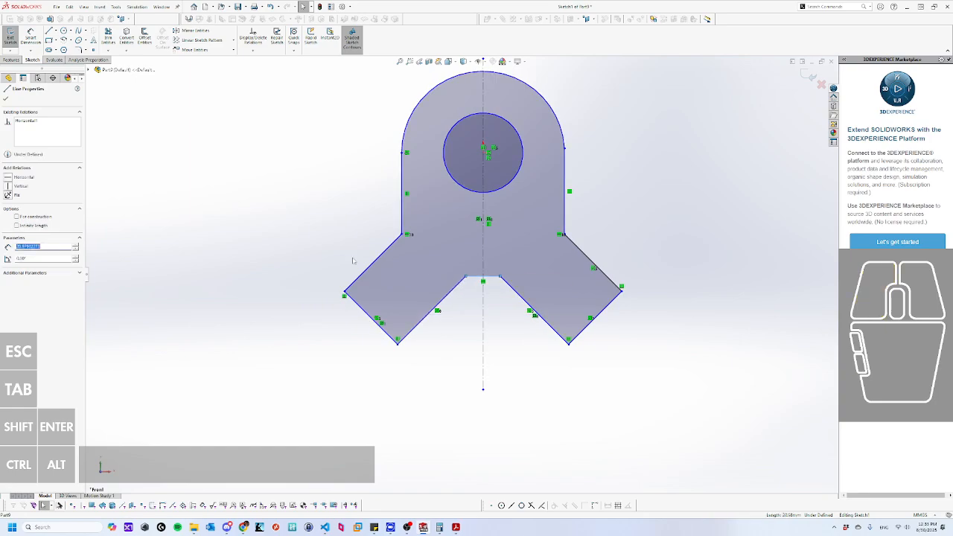
{"action": "mouse_move", "coordinate": [369, 269]}
{"action": "left_mouse_down"}
{"action": "mouse_move", "coordinate": [396, 286]}
{"action": "mouse_move", "coordinate": [376, 268]}
{"action": "left_mouse_up"}
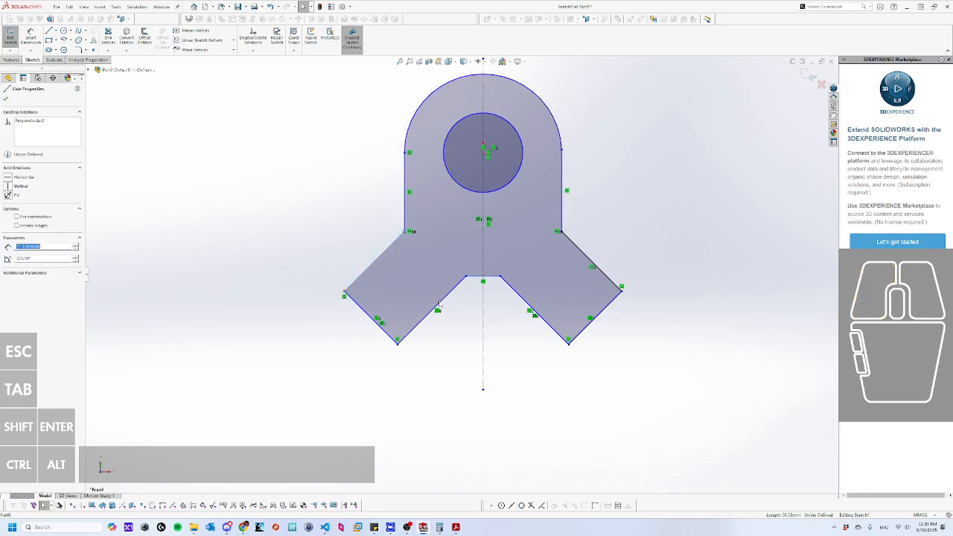
{"action": "left_click_drag", "start_coordinate": [434, 306], "coordinate": [403, 274]}
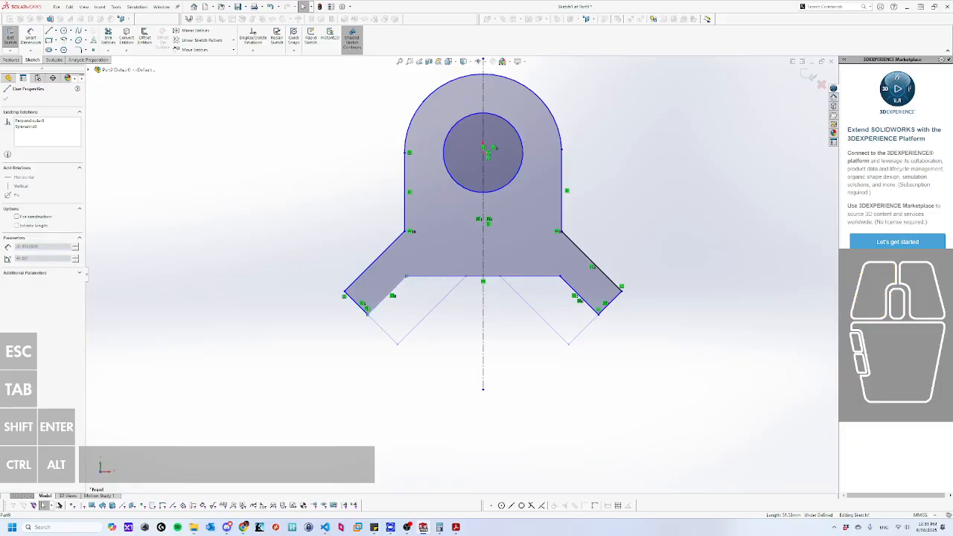
{"action": "left_click", "coordinate": [624, 144]}
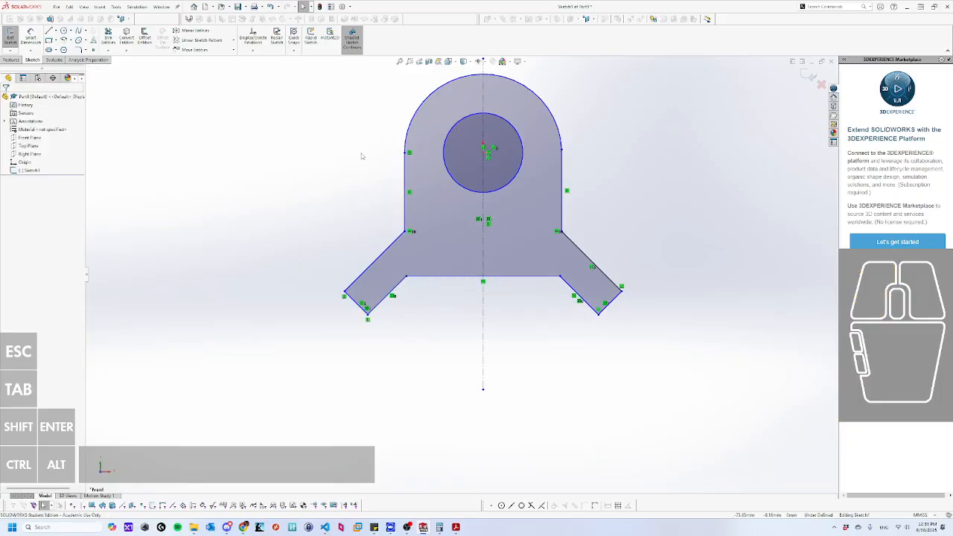
Dimension the large top arc with a radius of 15 mm.
{"action": "scroll", "coordinate": [371, 213], "scroll_direction": "up", "scroll_amount": 3}
{"action": "scroll", "coordinate": [532, 149], "scroll_direction": "down", "scroll_amount": 3}
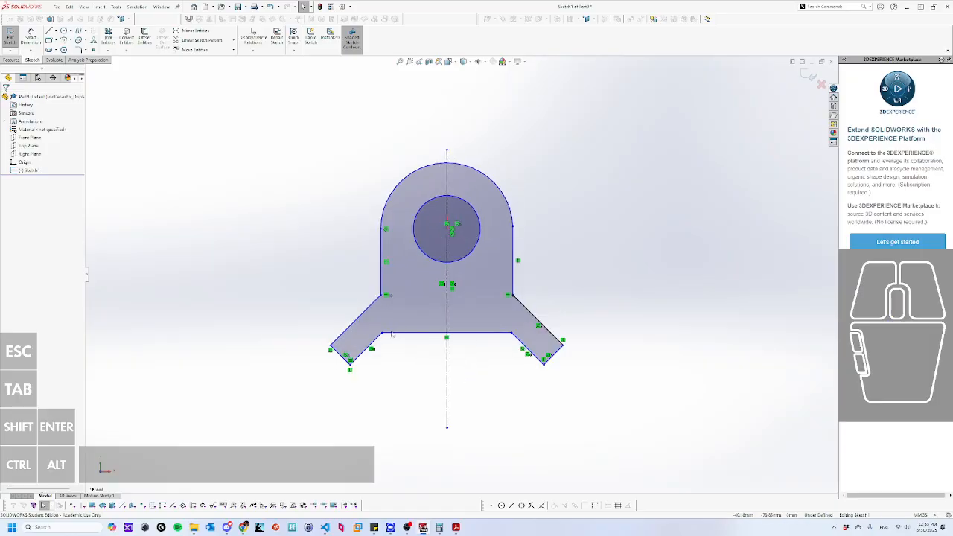
{"action": "scroll", "coordinate": [676, 242], "scroll_direction": "down", "scroll_amount": 1}
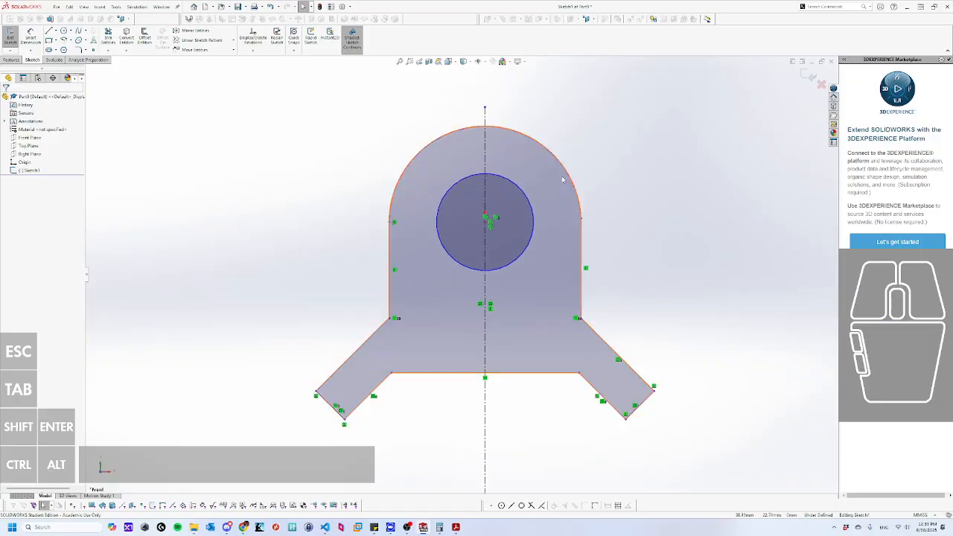
{"action": "scroll", "coordinate": [621, 200], "scroll_direction": "up", "scroll_amount": 2}
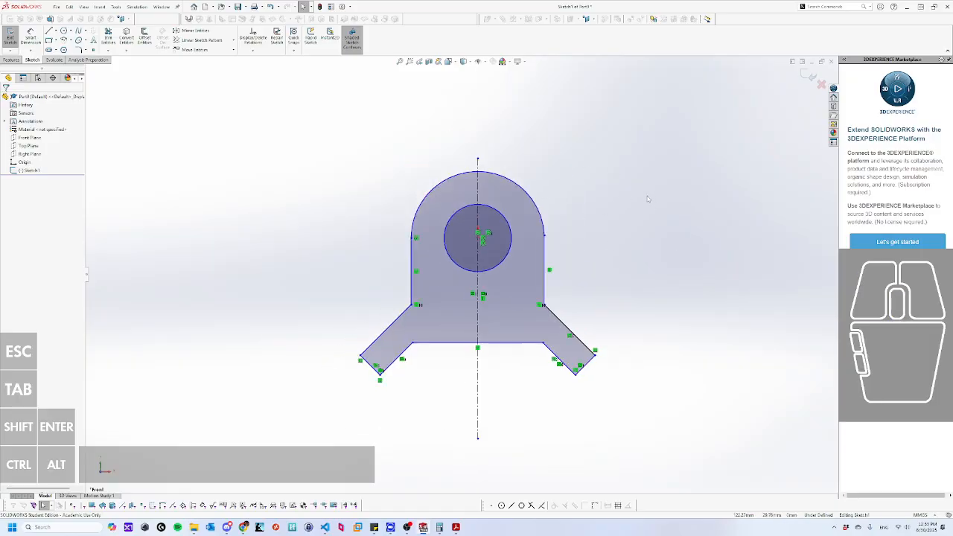
{"action": "left_click", "coordinate": [527, 192]}
{"action": "left_click", "coordinate": [561, 131]}
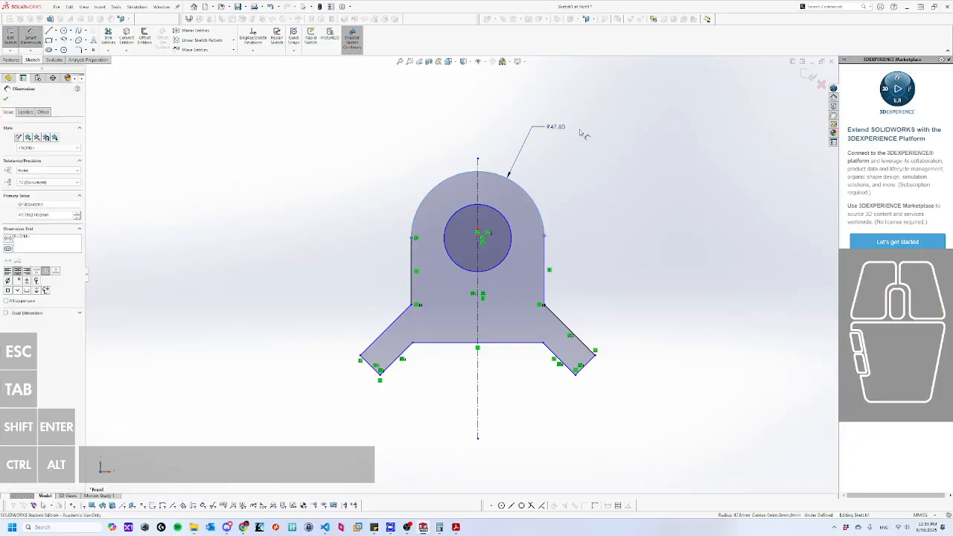
{"action": "type", "text": "15"}
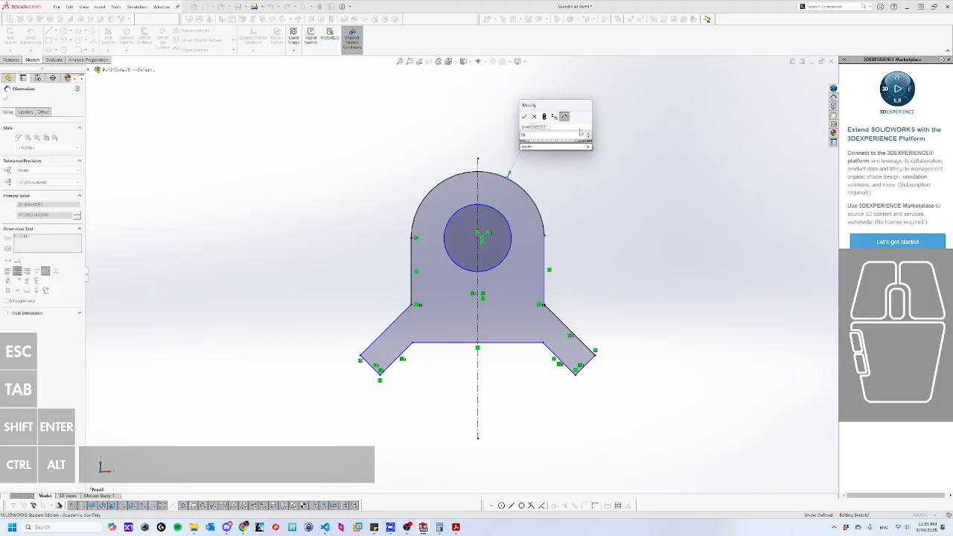
{"action": "key", "text": "Return"}
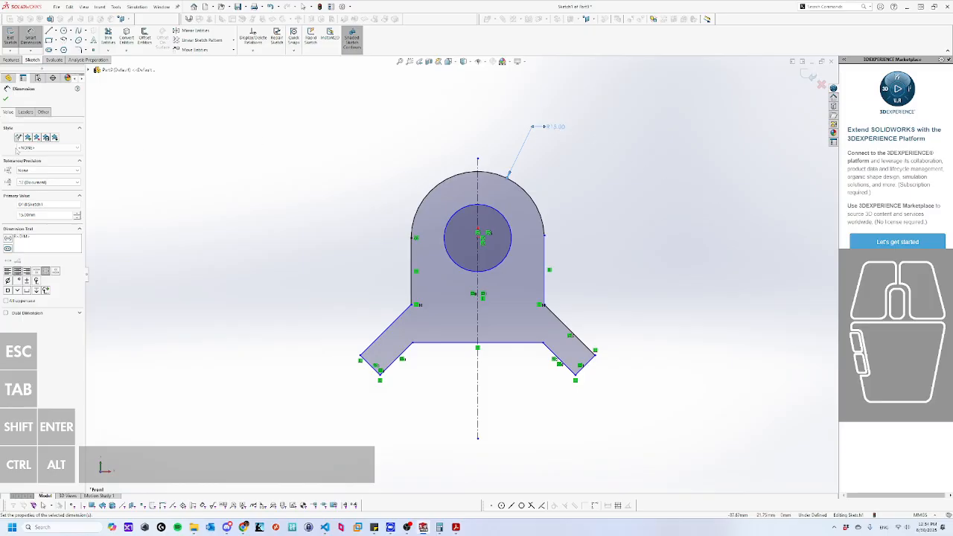
Change the top arc's radius dimension to display as a diameter.
{"action": "left_click", "coordinate": [26, 111]}
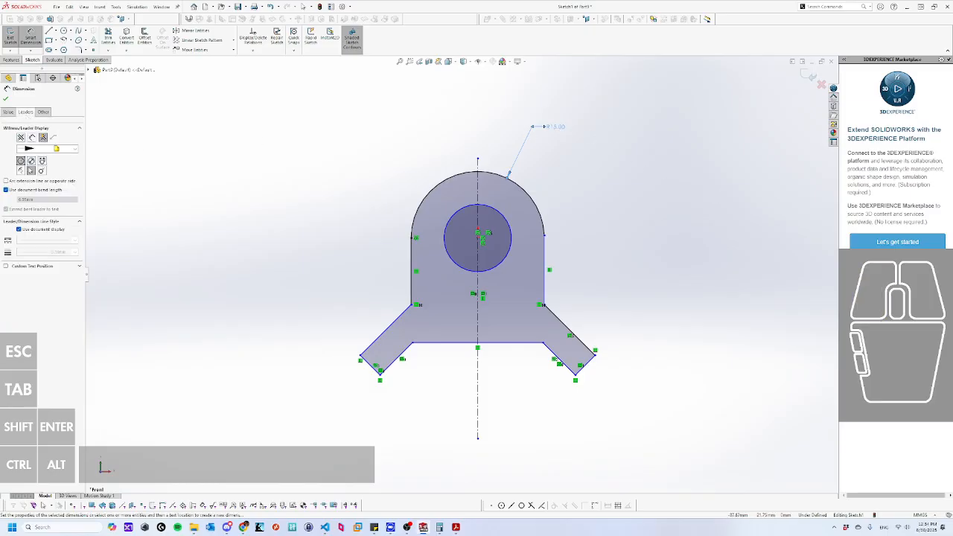
{"action": "left_click", "coordinate": [32, 161]}
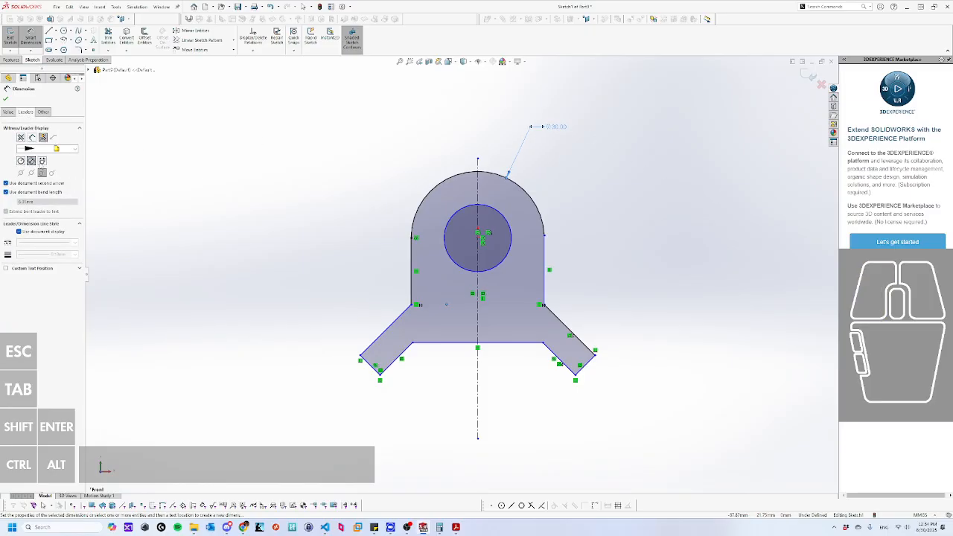
{"action": "left_click", "coordinate": [635, 193]}
Dimension the inner circle with a diameter of 25 mm.
{"action": "right_click_drag", "start_coordinate": [605, 251], "coordinate": [559, 195]}
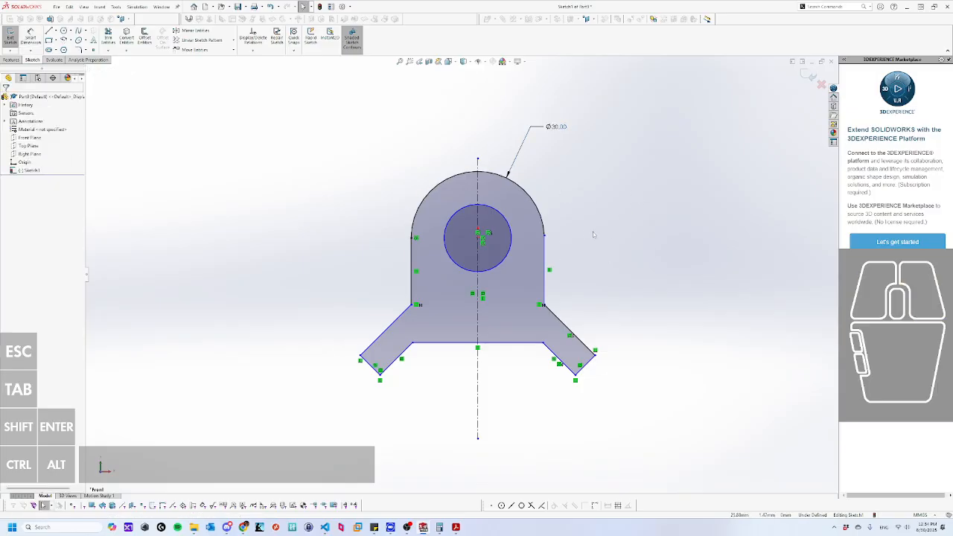
{"action": "left_click", "coordinate": [507, 217]}
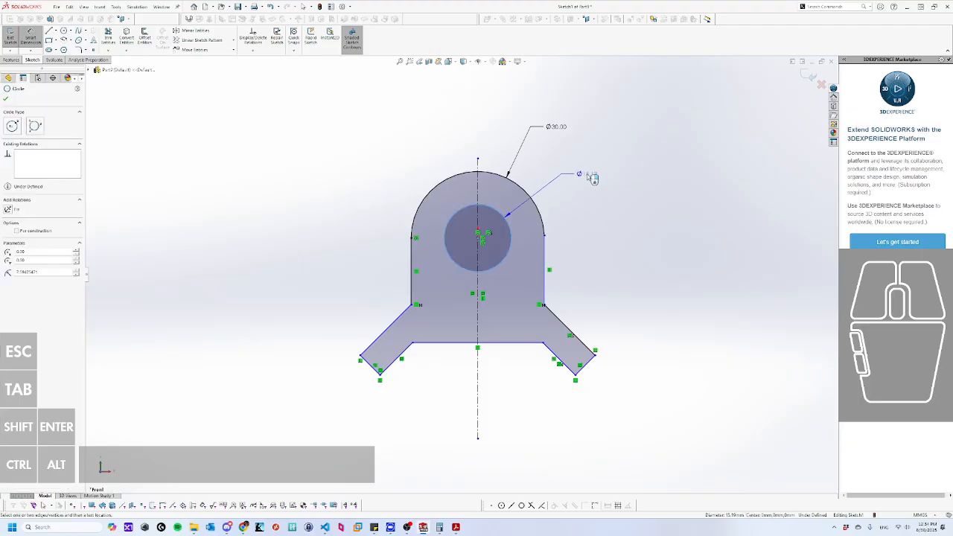
{"action": "left_click", "coordinate": [592, 177]}
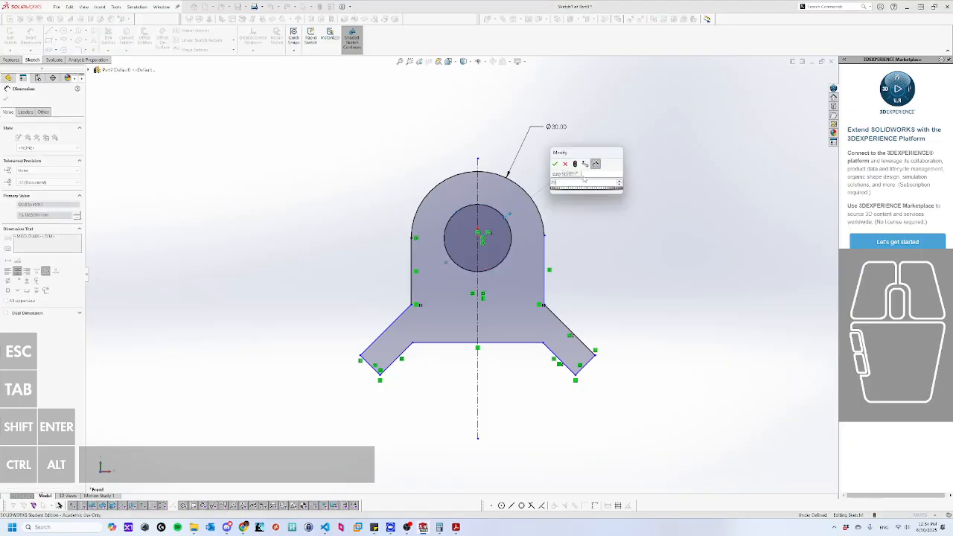
{"action": "type", "text": "25"}
{"action": "key", "text": "Return"}
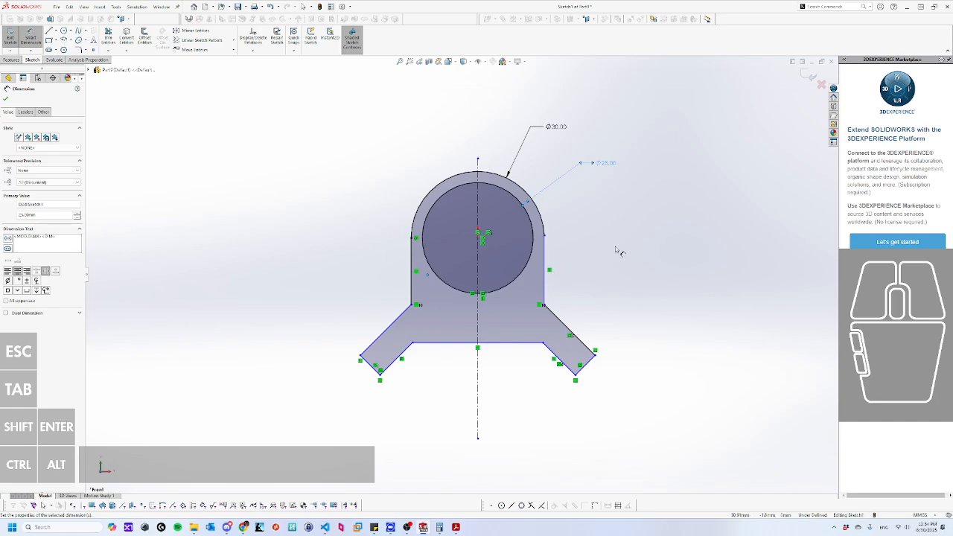
Dimension the angle between the right vertical side and the right leg's outer edge, leaving the dimension driving.
{"action": "left_click", "coordinate": [548, 287]}
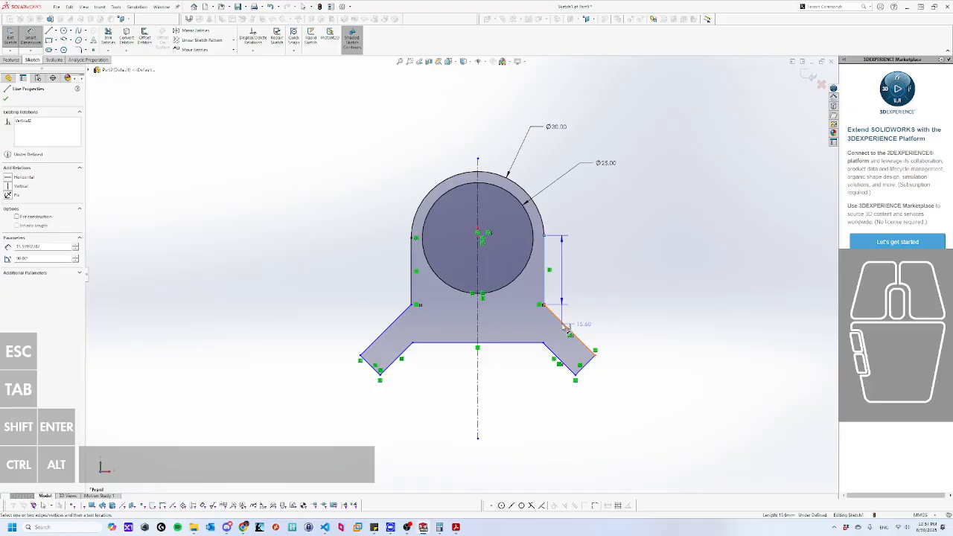
{"action": "left_click", "coordinate": [567, 328]}
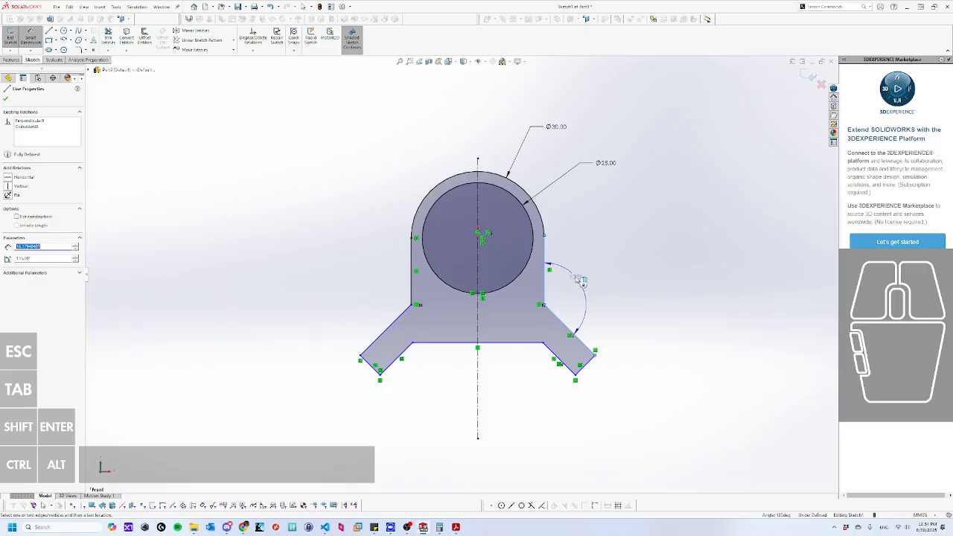
{"action": "left_click", "coordinate": [580, 295]}
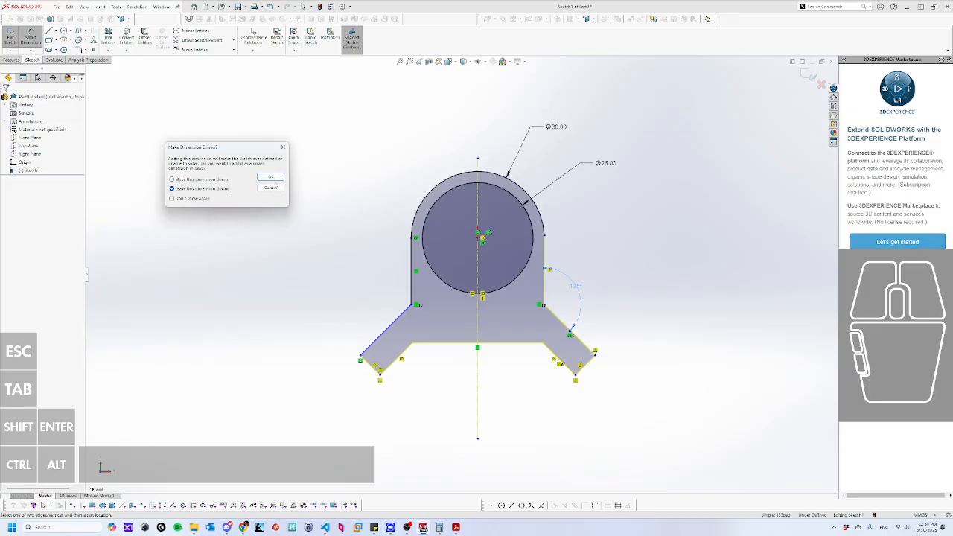
{"action": "left_click", "coordinate": [271, 176]}
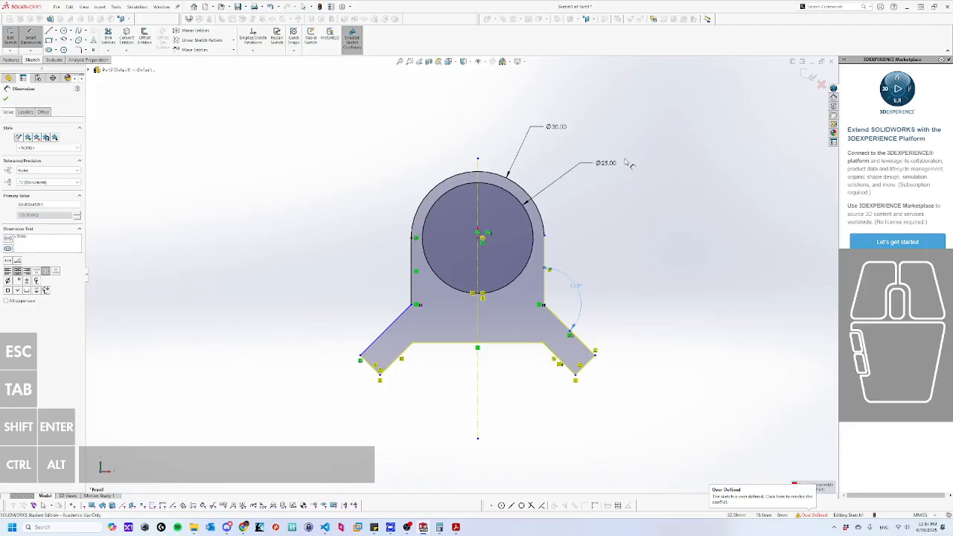
{"action": "key", "text": "Escape"}
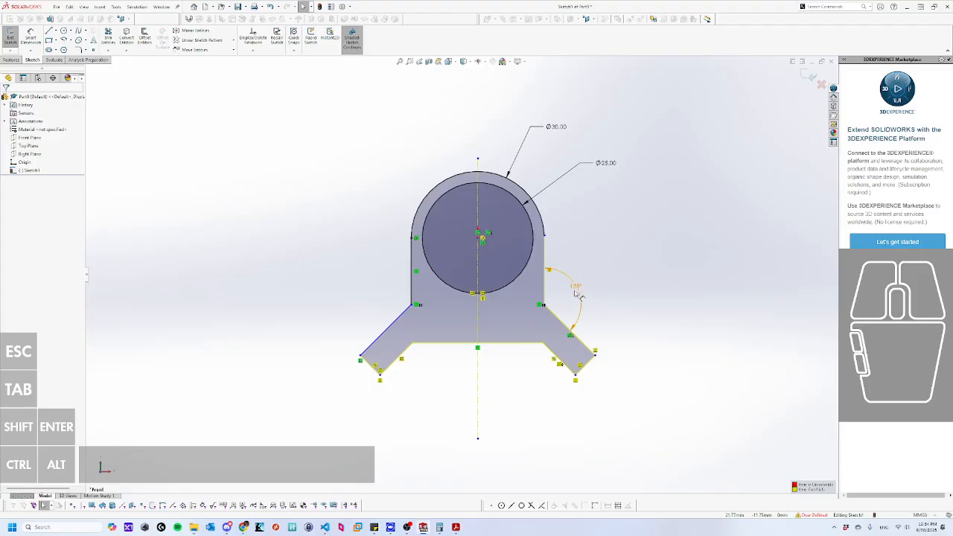
Move the 135° angle dimension closer to the corner and delete the conflicting relation at the right leg's outer end corner.
{"action": "left_click_drag", "start_coordinate": [574, 293], "coordinate": [568, 302]}
{"action": "left_click", "coordinate": [673, 313]}
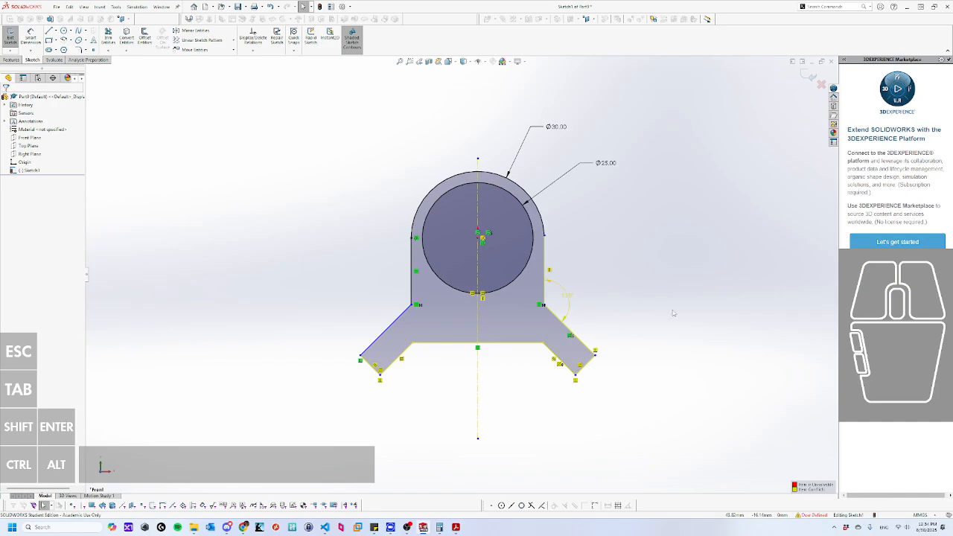
{"action": "left_click", "coordinate": [596, 351]}
{"action": "key", "text": "Delete"}
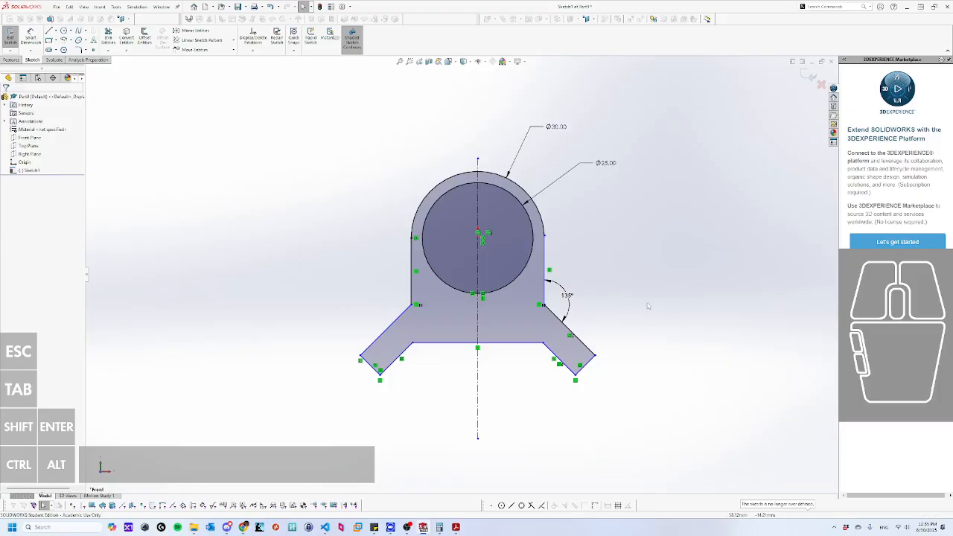
Try to dimension the right vertical side's length at 25 mm.
{"action": "right_click_drag", "start_coordinate": [638, 278], "coordinate": [632, 256]}
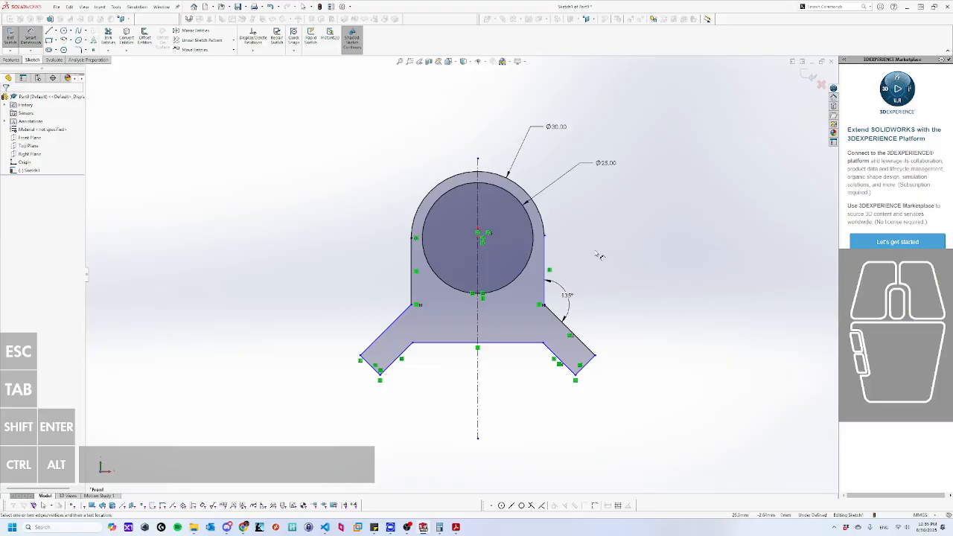
{"action": "left_click", "coordinate": [546, 265]}
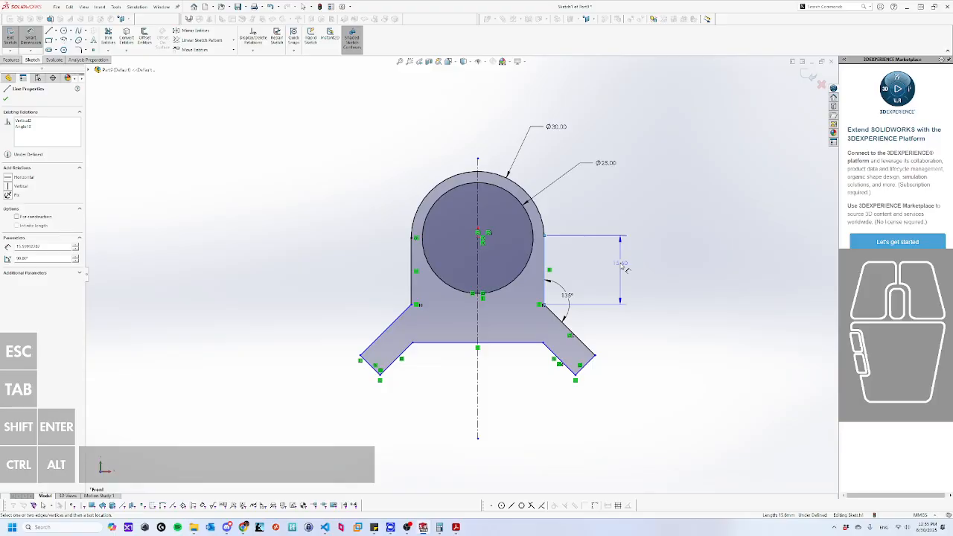
{"action": "left_click", "coordinate": [631, 275]}
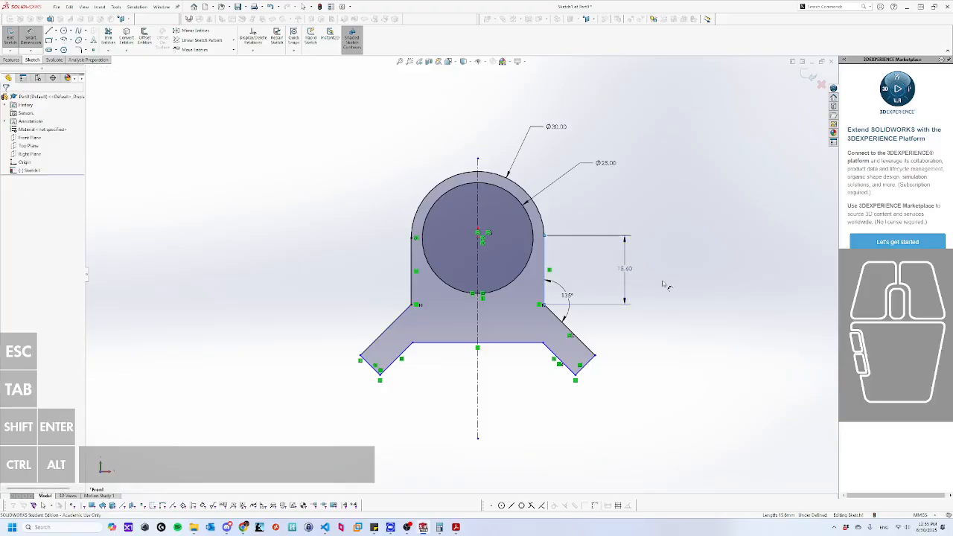
{"action": "type", "text": "25"}
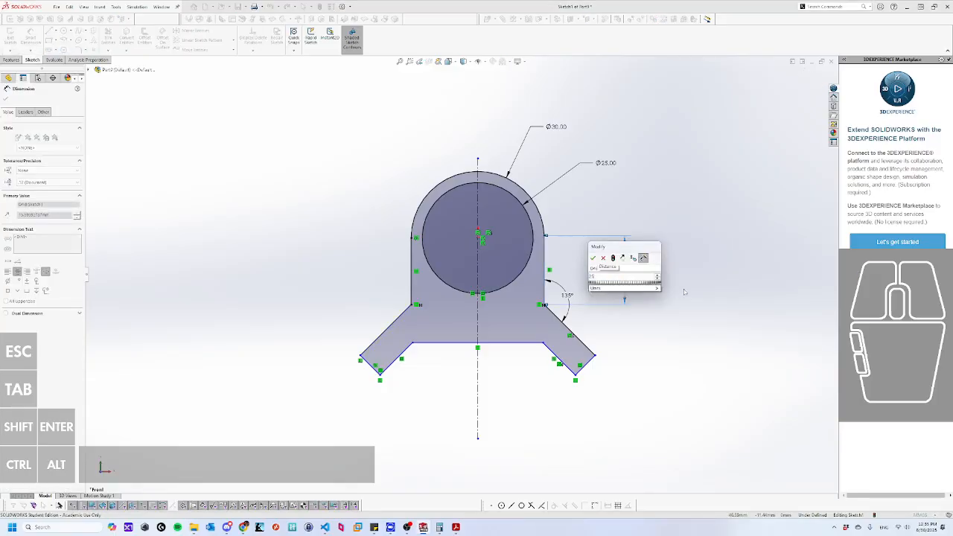
{"action": "key", "text": "Return"}
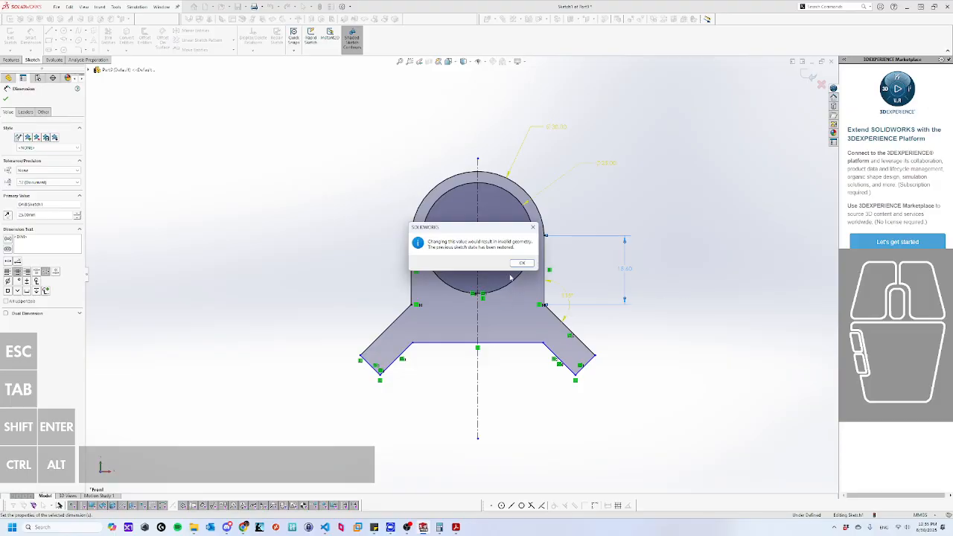
{"action": "left_click", "coordinate": [519, 263]}
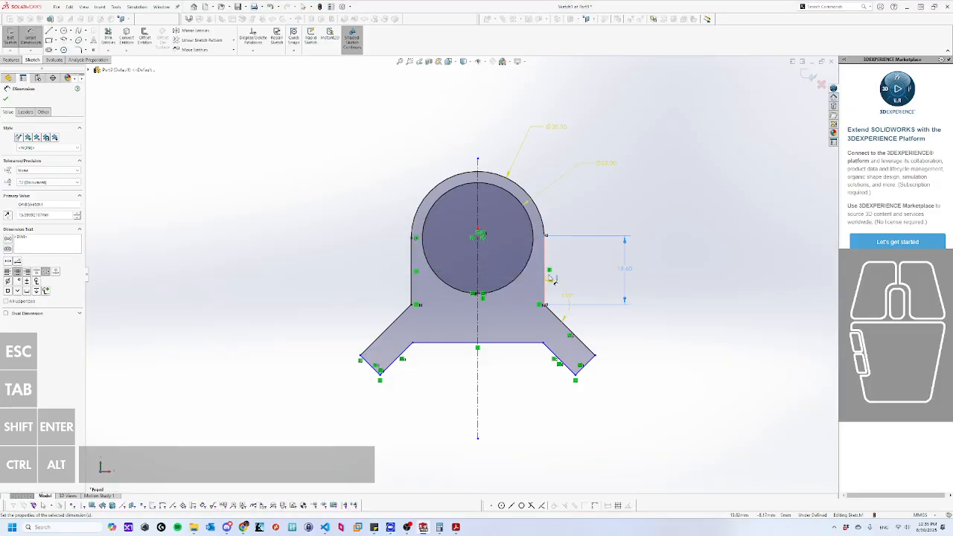
Undo the length dimension on the right vertical side.
{"action": "left_click", "coordinate": [700, 282]}
{"action": "key", "text": "Escape"}
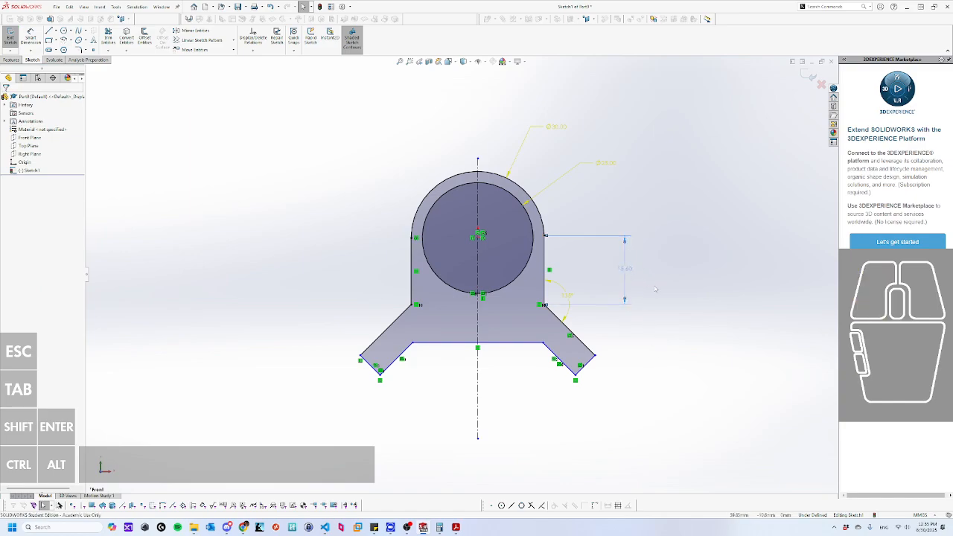
{"action": "left_click", "coordinate": [629, 269]}
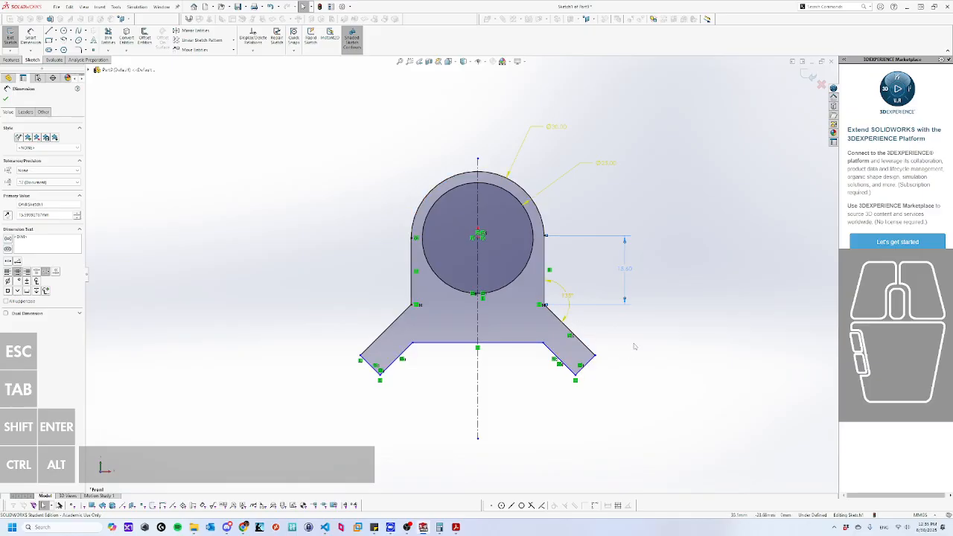
{"action": "key", "text": "ctrl+z"}
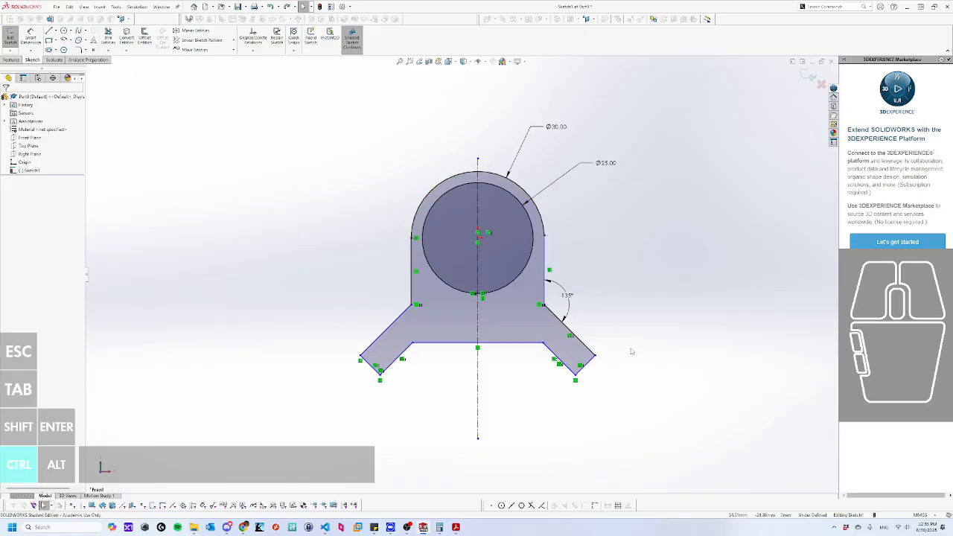
Dimension the vertical distance from the right vertical side's upper endpoint to the right leg's lowest corner as 60 mm.
{"action": "left_click", "coordinate": [549, 239]}
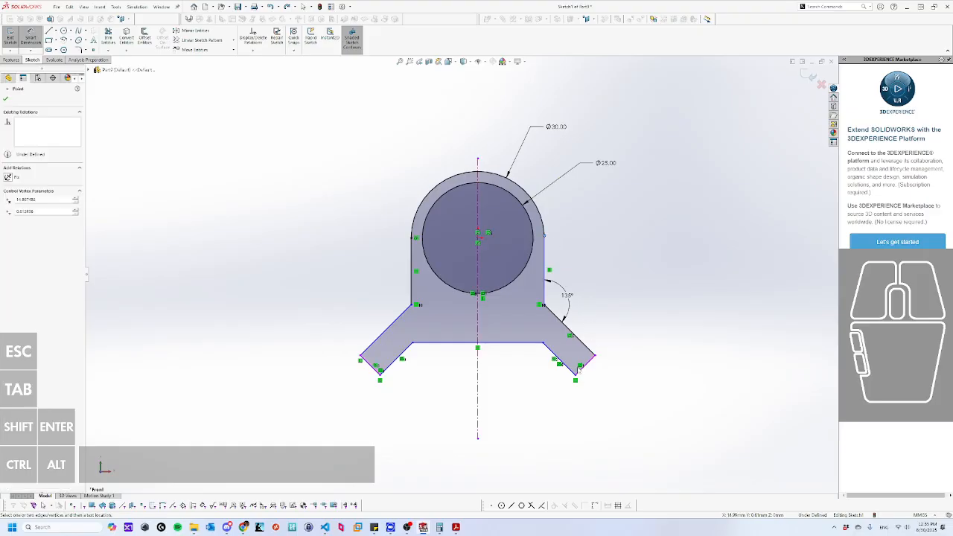
{"action": "left_click", "coordinate": [577, 380]}
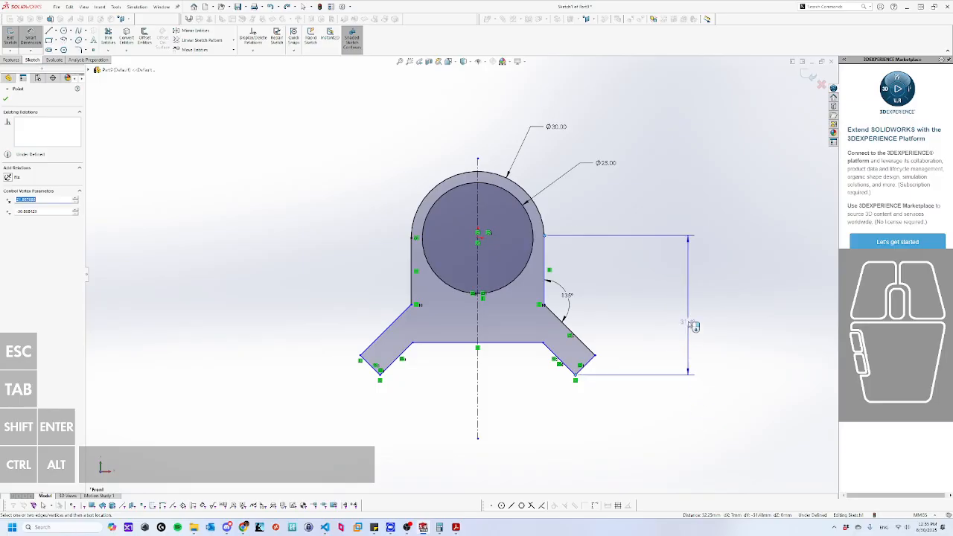
{"action": "left_click", "coordinate": [694, 325]}
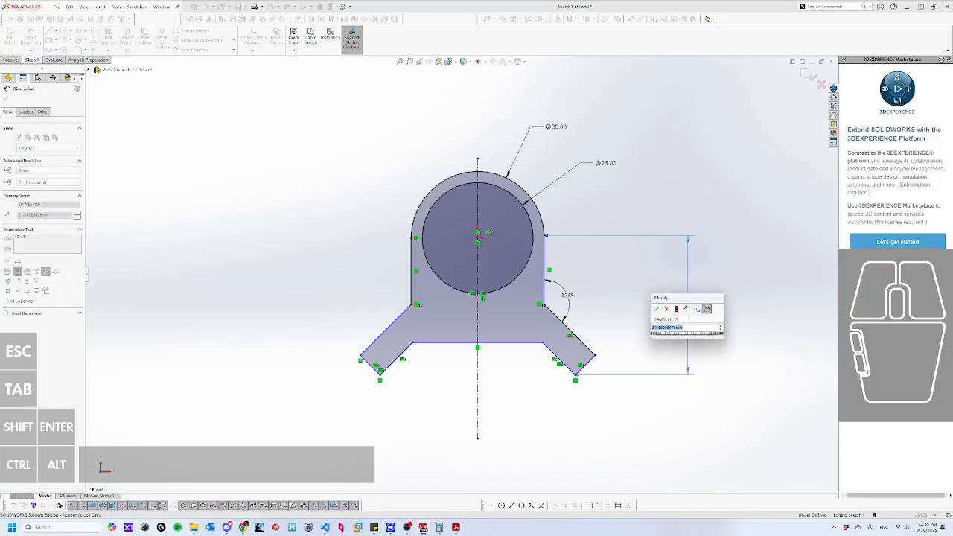
{"action": "key", "text": "Return"}
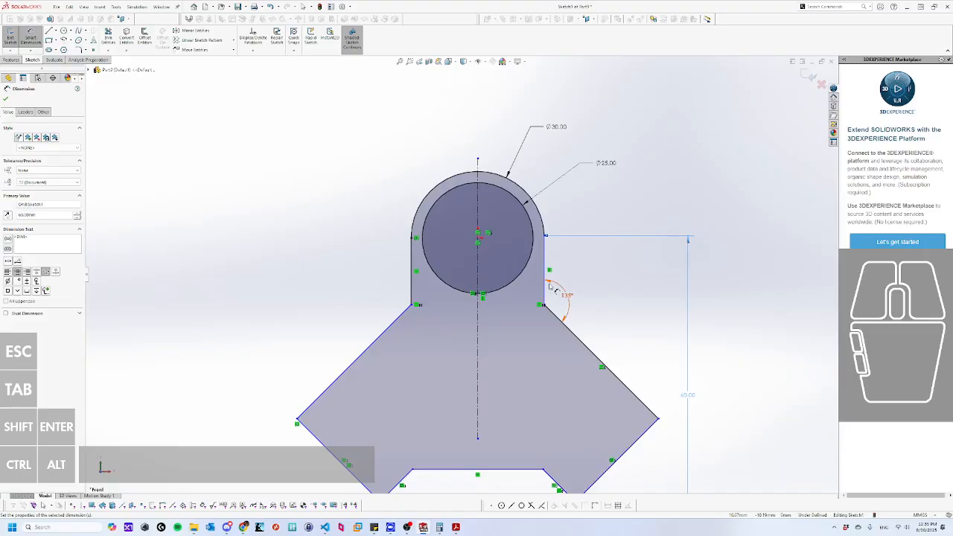
Dimension the vertical distance between the circle's center and the horizontal edge between the legs as 35 mm.
{"action": "left_click", "coordinate": [507, 472]}
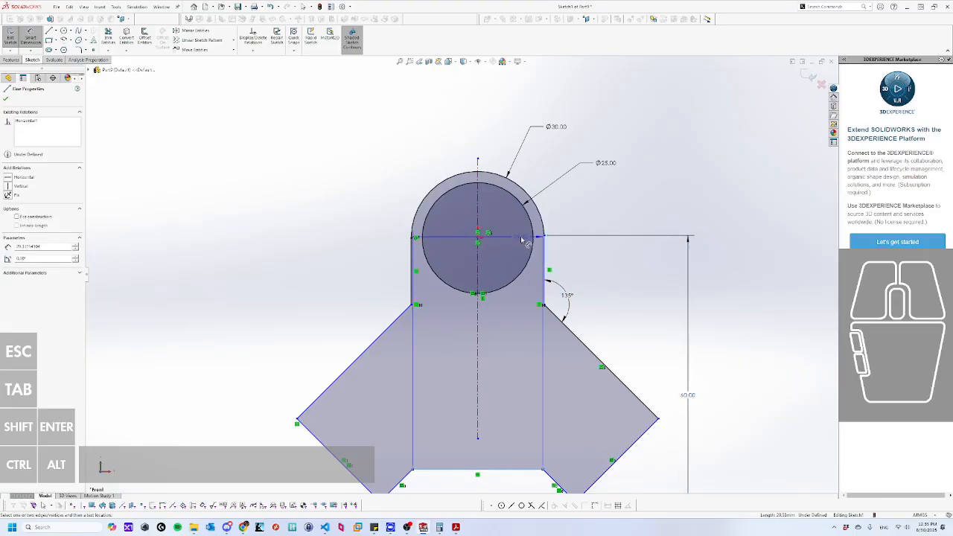
{"action": "left_click", "coordinate": [478, 238]}
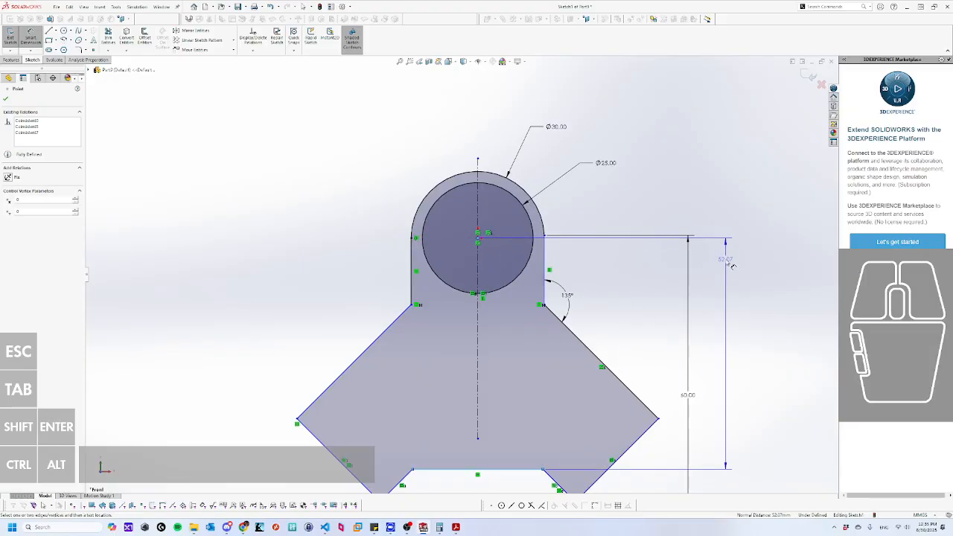
{"action": "left_click", "coordinate": [730, 265]}
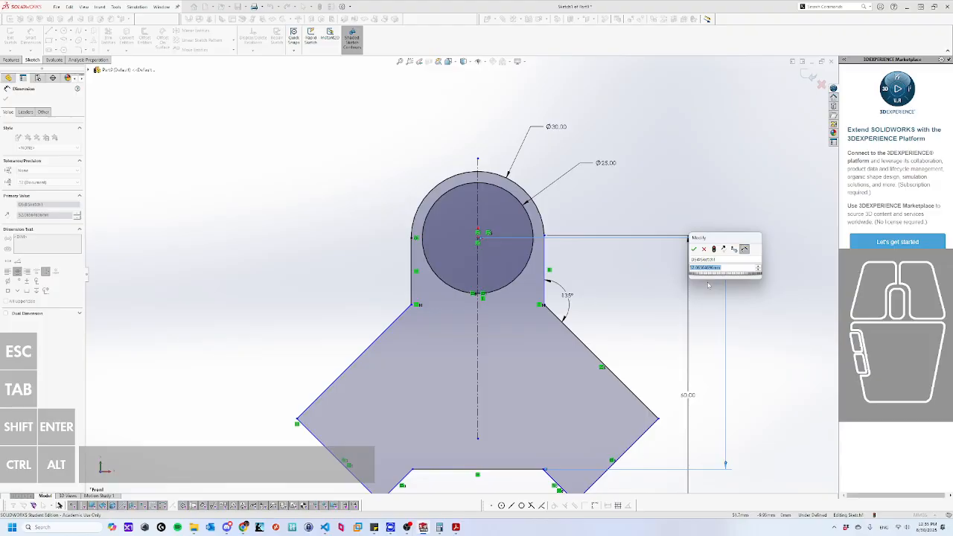
{"action": "type", "text": "35"}
{"action": "key", "text": "Return"}
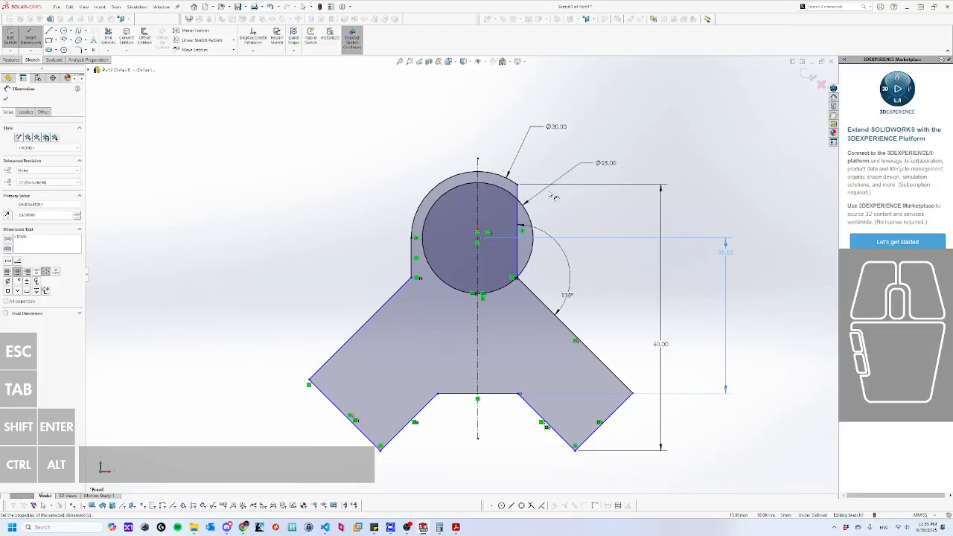
{"action": "key", "text": "Escape"}
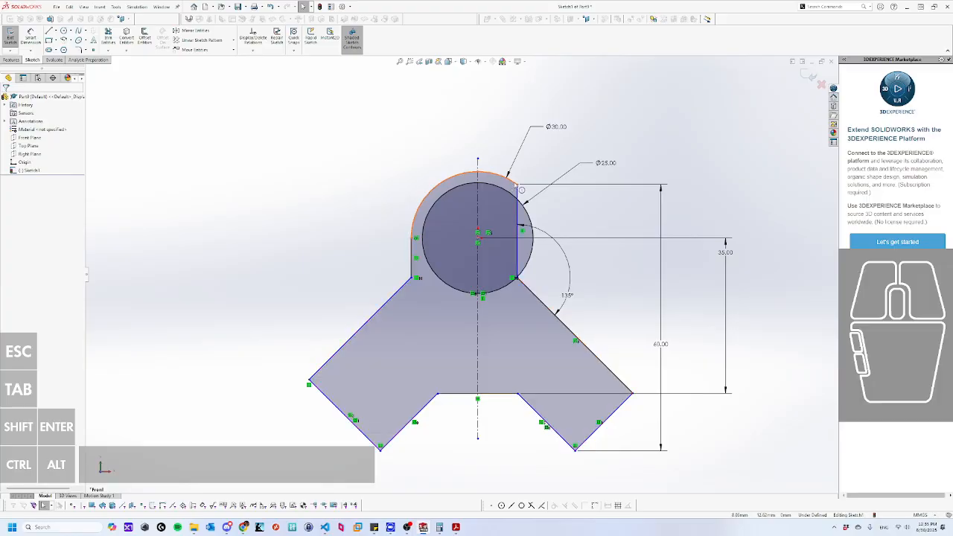
Pull the right vertical side's upper endpoint outward and back up near the level of the circle's center.
{"action": "mouse_move", "coordinate": [519, 201]}
{"action": "left_mouse_down"}
{"action": "mouse_move", "coordinate": [587, 231]}
{"action": "mouse_move", "coordinate": [587, 253]}
{"action": "left_mouse_up"}
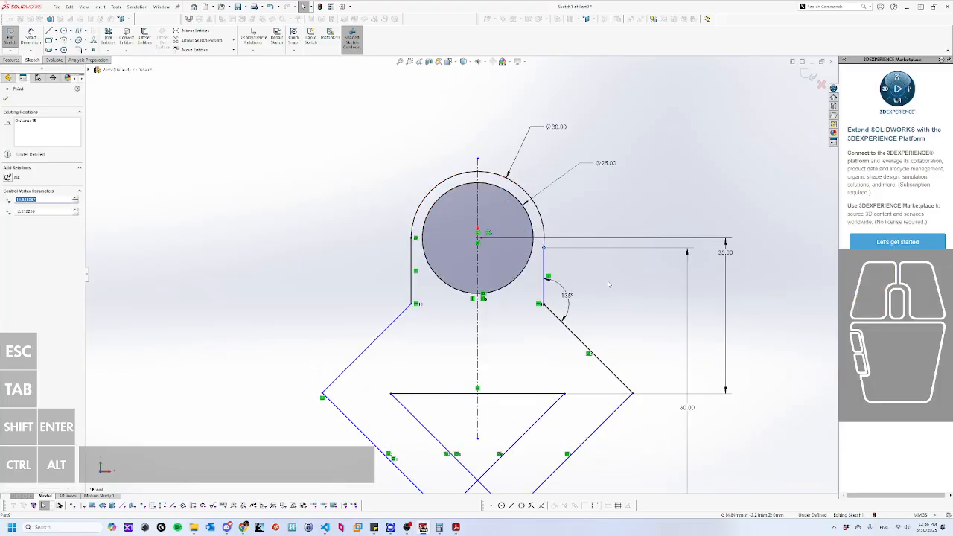
{"action": "left_click", "coordinate": [632, 308]}
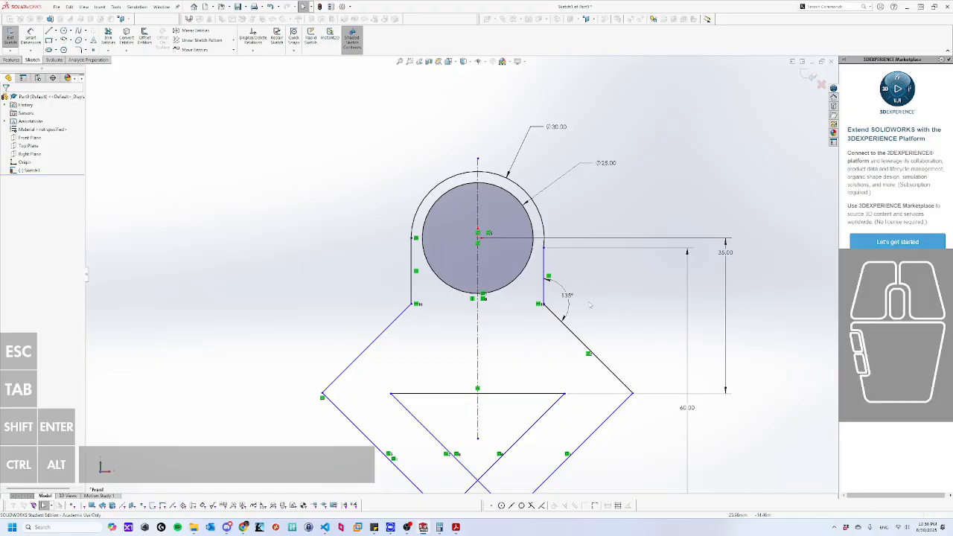
{"action": "left_click_drag", "start_coordinate": [545, 248], "coordinate": [556, 231]}
{"action": "left_click", "coordinate": [579, 226]}
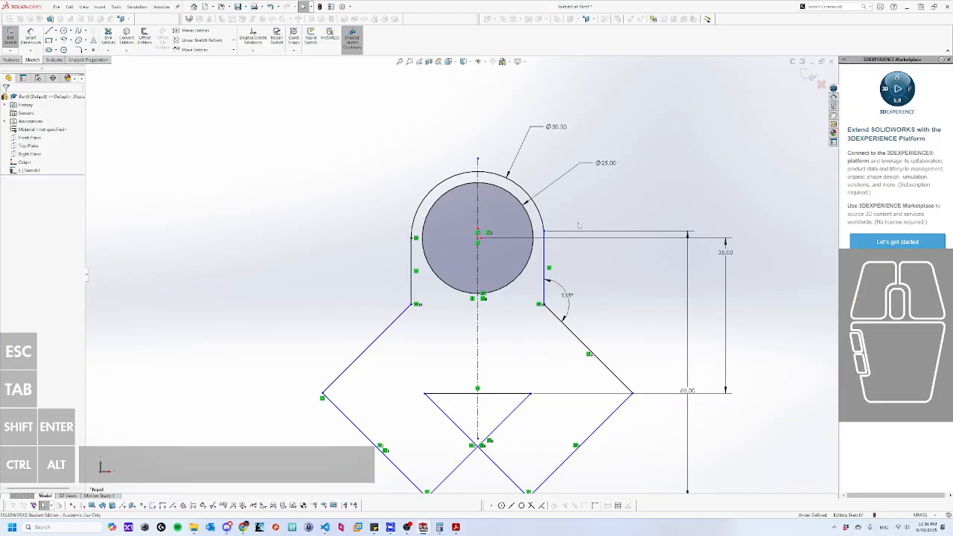
Add a horizontal relation between the circle's center and the right vertical side's upper endpoint.
{"action": "left_click", "coordinate": [544, 232]}
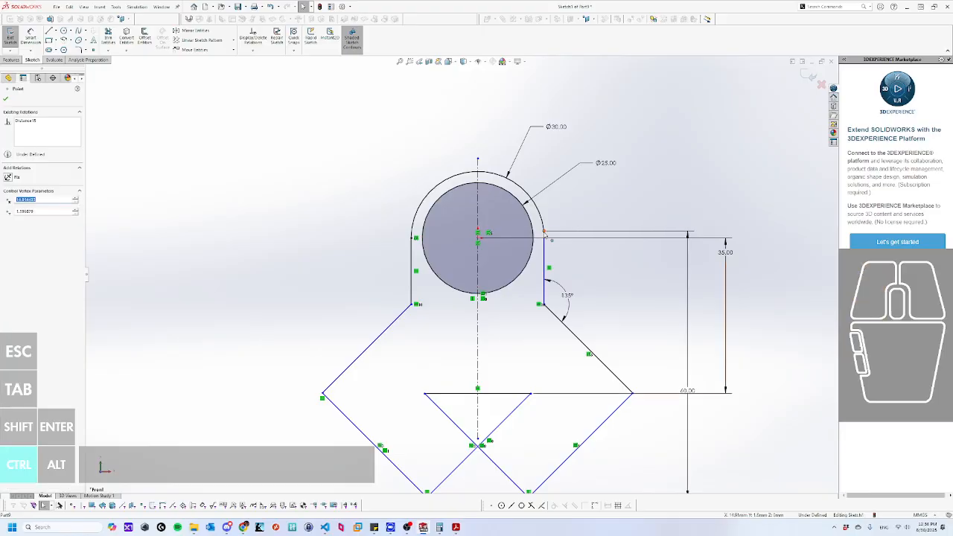
{"action": "left_click", "coordinate": [478, 240], "text": "ctrl"}
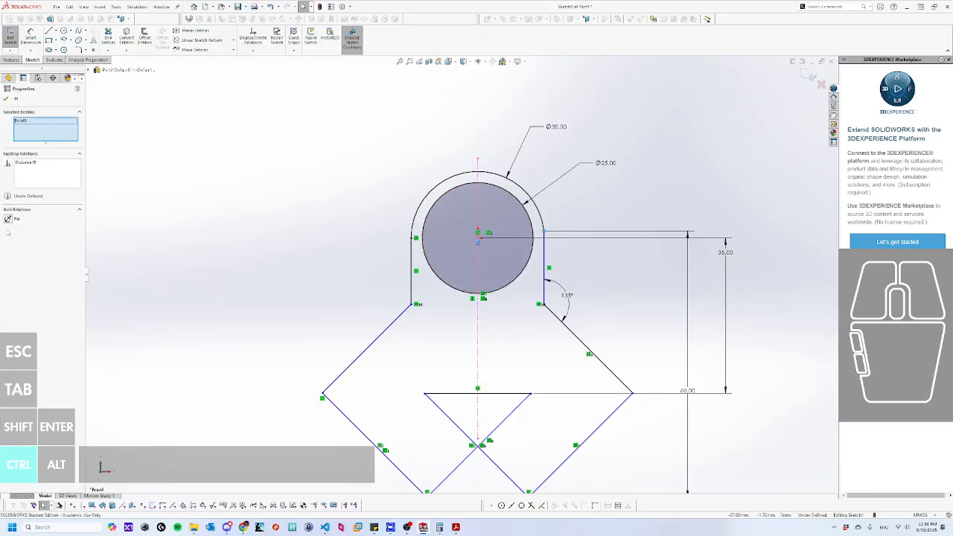
{"action": "left_click", "coordinate": [635, 214]}
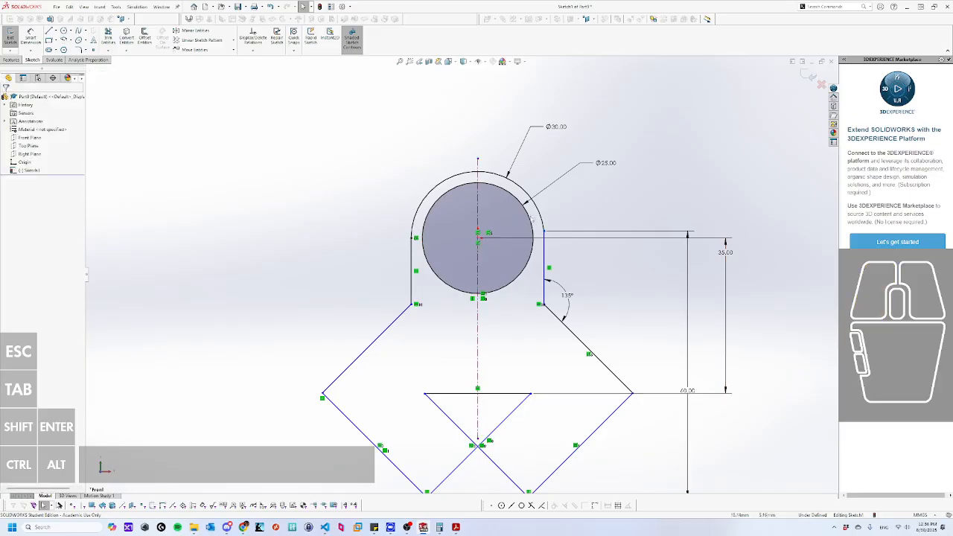
{"action": "left_click", "coordinate": [478, 239], "text": "ctrl"}
{"action": "left_click", "coordinate": [546, 233], "text": "ctrl"}
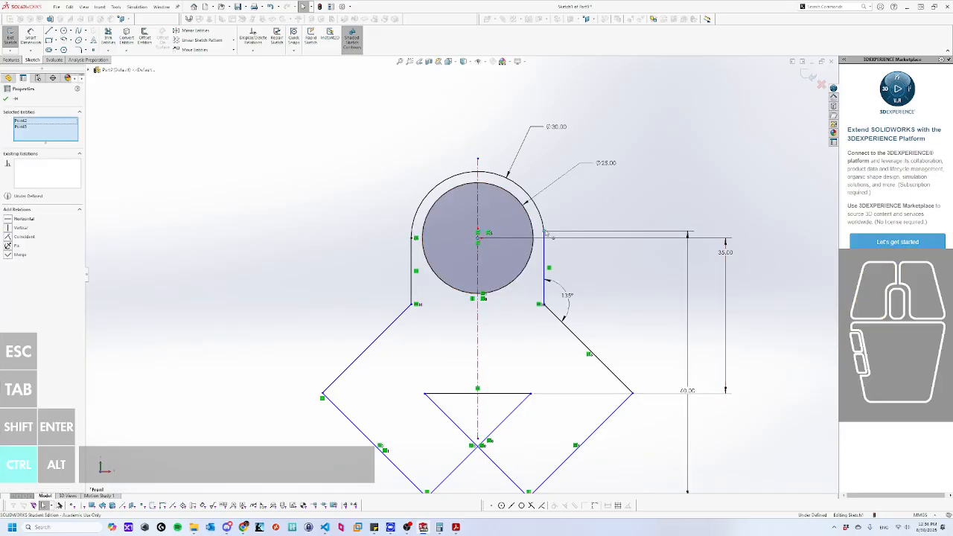
{"action": "left_click", "coordinate": [7, 220]}
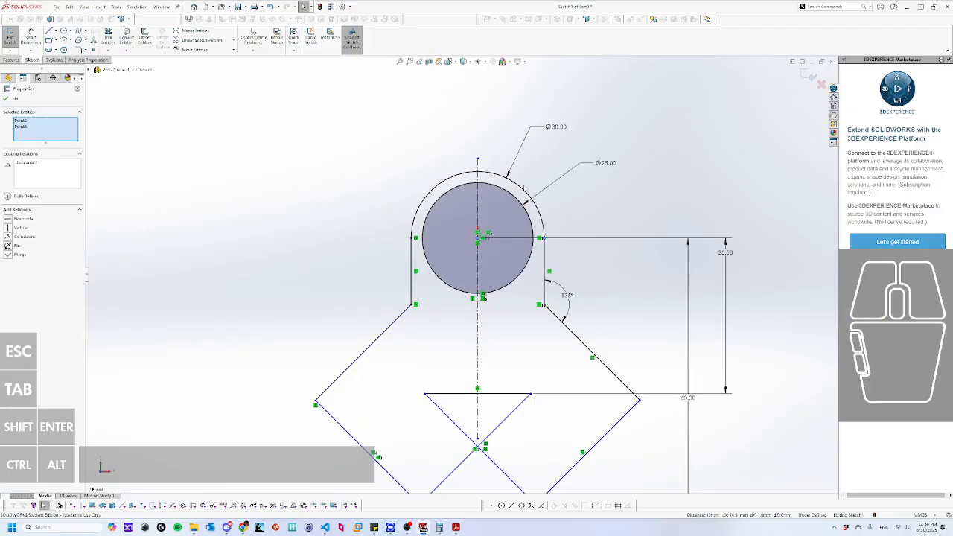
Pull the crossed inner leg lines apart into two separate legs and reposition the 35 mm dimension.
{"action": "left_click", "coordinate": [610, 187]}
{"action": "mouse_move", "coordinate": [466, 435]}
{"action": "left_mouse_down"}
{"action": "mouse_move", "coordinate": [556, 404]}
{"action": "mouse_move", "coordinate": [525, 412]}
{"action": "left_mouse_up"}
{"action": "left_click", "coordinate": [615, 317]}
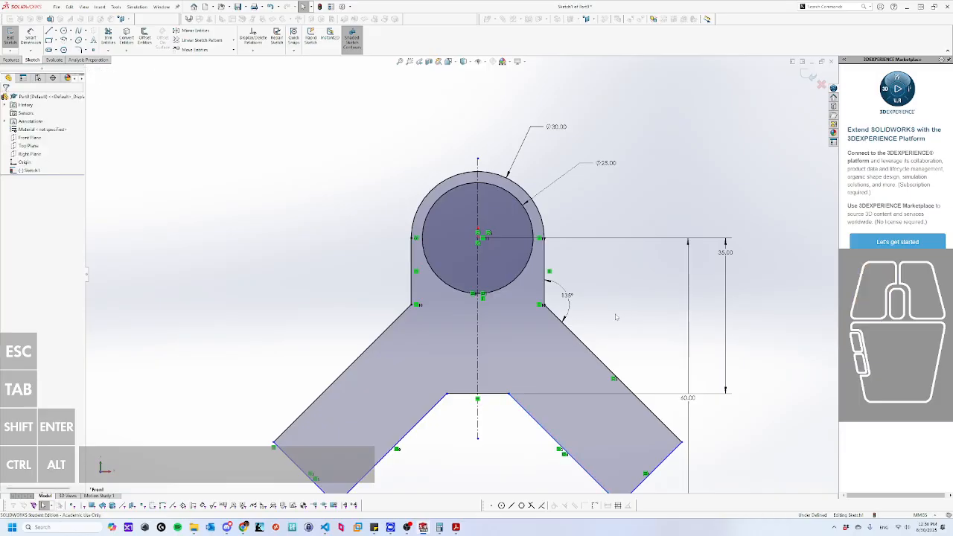
{"action": "scroll", "coordinate": [581, 319], "scroll_direction": "up", "scroll_amount": 3}
{"action": "scroll", "coordinate": [603, 283], "scroll_direction": "down", "scroll_amount": 1}
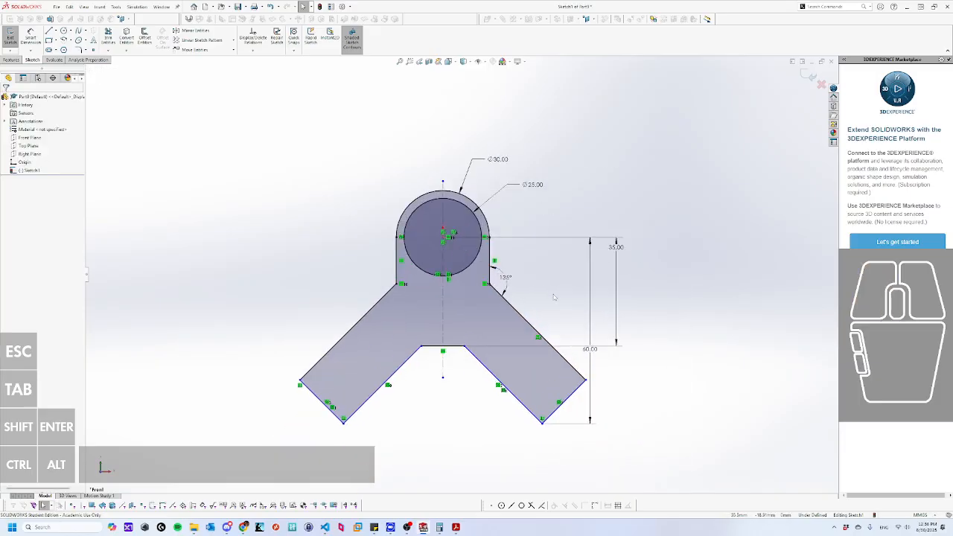
{"action": "left_click_drag", "start_coordinate": [618, 249], "coordinate": [611, 283]}
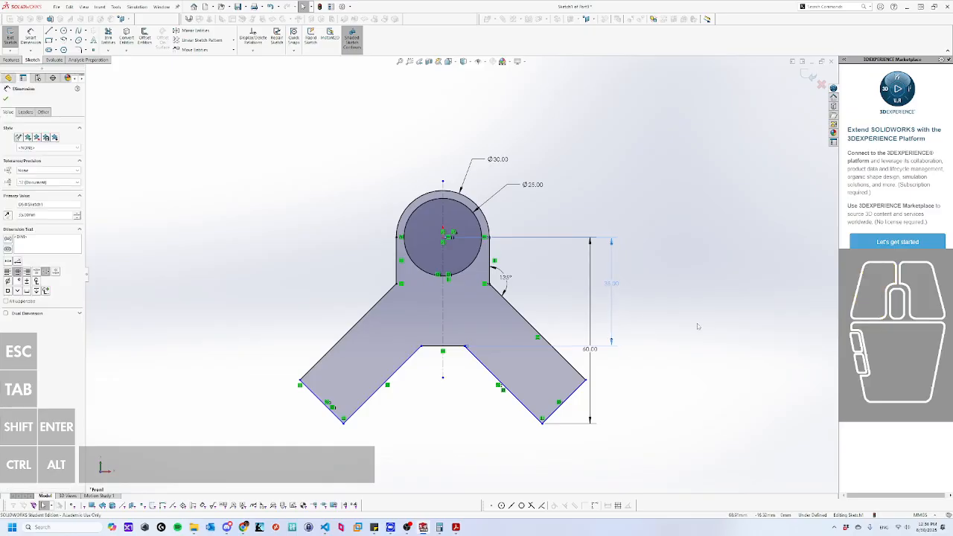
Delete the horizontal relation between the lower endpoints of the two vertical sides.
{"action": "scroll", "coordinate": [499, 279], "scroll_direction": "down", "scroll_amount": 3}
{"action": "scroll", "coordinate": [451, 277], "scroll_direction": "up", "scroll_amount": 1}
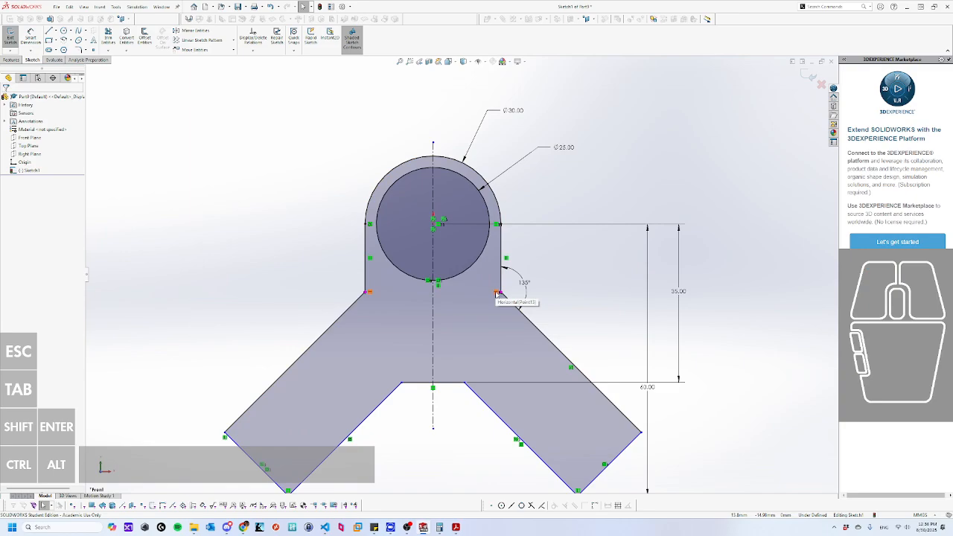
{"action": "left_click", "coordinate": [498, 294]}
{"action": "left_click", "coordinate": [570, 278]}
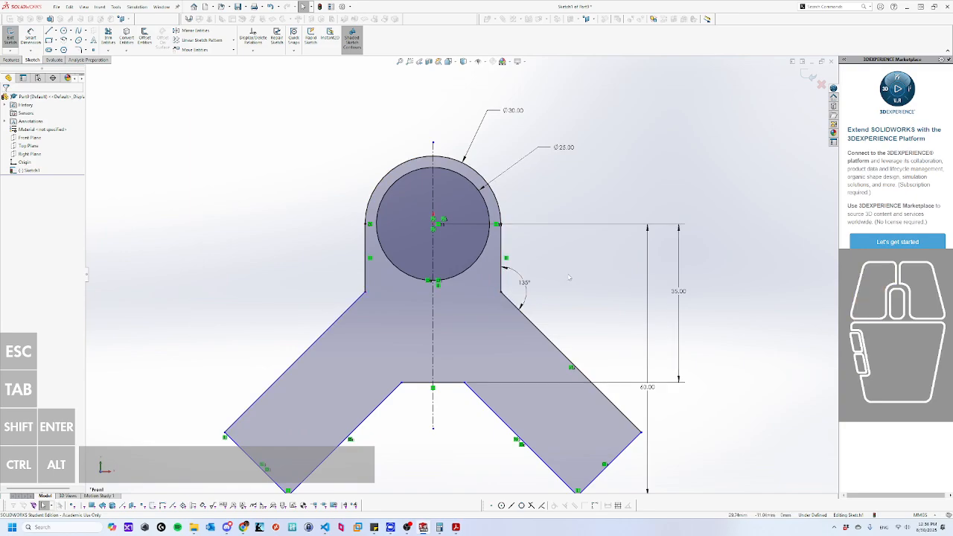
Shift the left vertical side's lower corner slightly downward and try to move the matching corner on the right side.
{"action": "mouse_move", "coordinate": [375, 297]}
{"action": "left_mouse_down"}
{"action": "mouse_move", "coordinate": [378, 322]}
{"action": "mouse_move", "coordinate": [379, 302]}
{"action": "left_mouse_up"}
{"action": "left_click", "coordinate": [501, 295]}
{"action": "left_click_drag", "start_coordinate": [502, 295], "coordinate": [530, 321]}
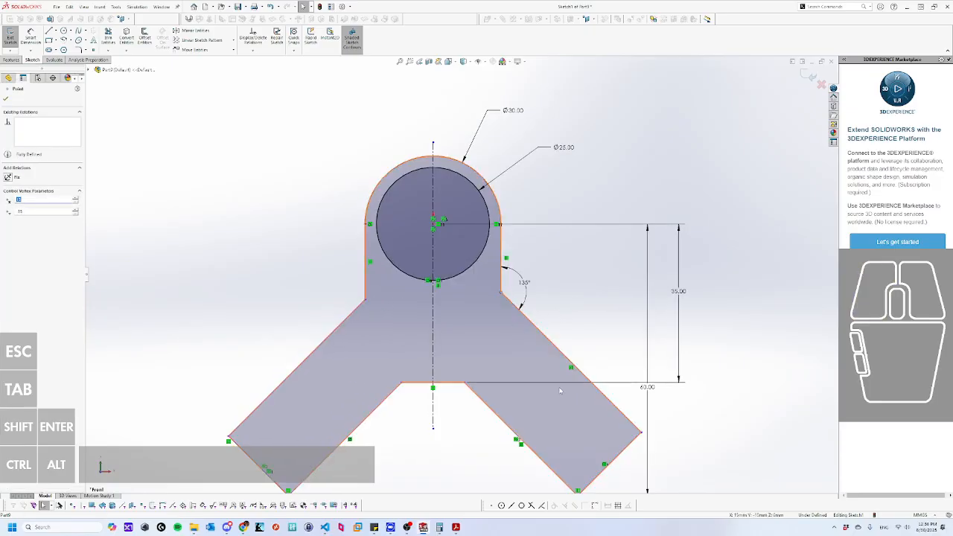
{"action": "scroll", "coordinate": [574, 430], "scroll_direction": "down", "scroll_amount": 1}
{"action": "scroll", "coordinate": [574, 463], "scroll_direction": "up", "scroll_amount": 1}
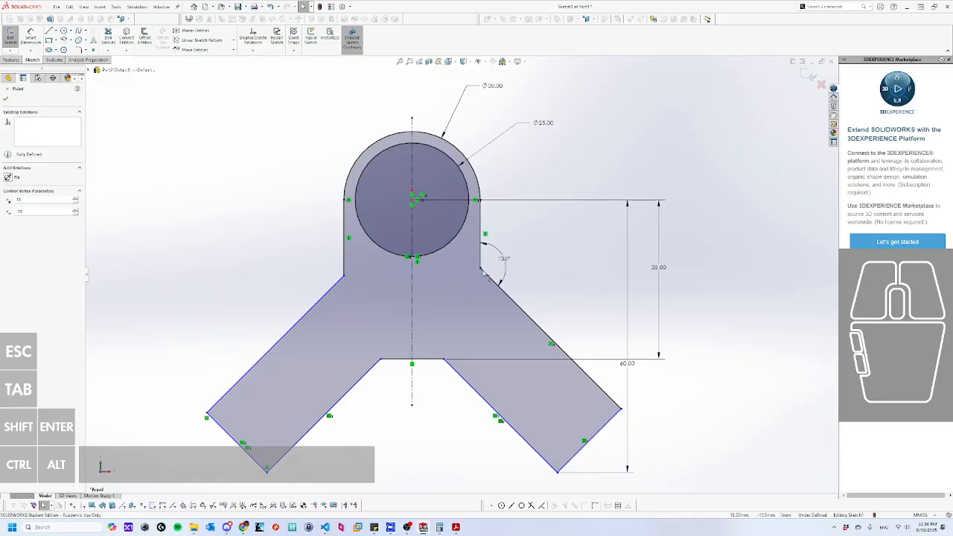
Try to move the right vertical side's lower corner and check the existing relations on that side's upper endpoint.
{"action": "left_click_drag", "start_coordinate": [481, 269], "coordinate": [504, 292]}
{"action": "left_click", "coordinate": [615, 334]}
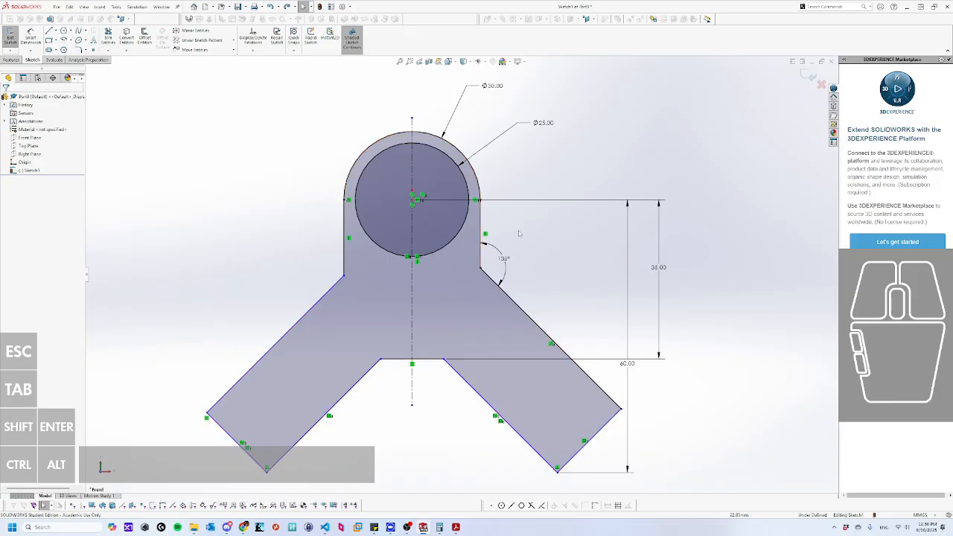
{"action": "right_click_drag", "start_coordinate": [564, 252], "coordinate": [581, 238]}
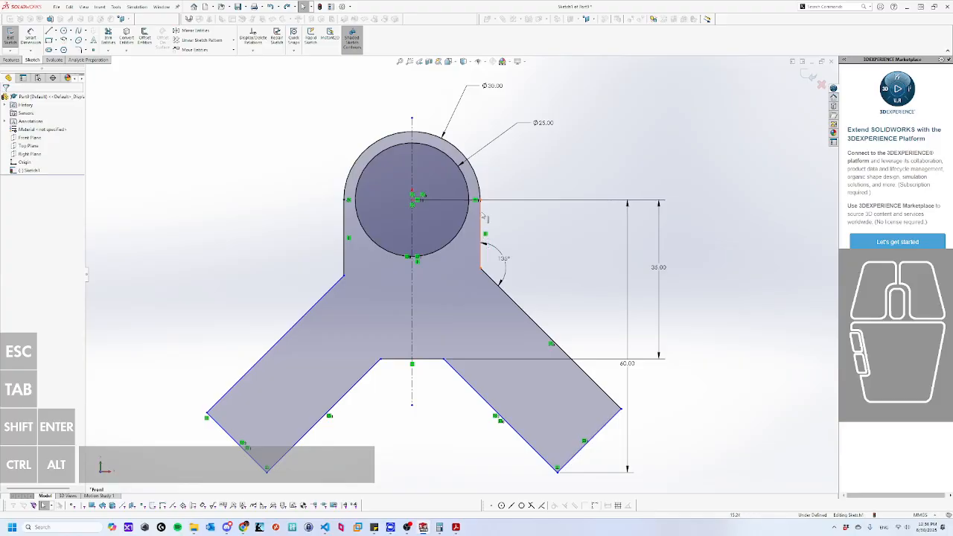
{"action": "left_click", "coordinate": [478, 200]}
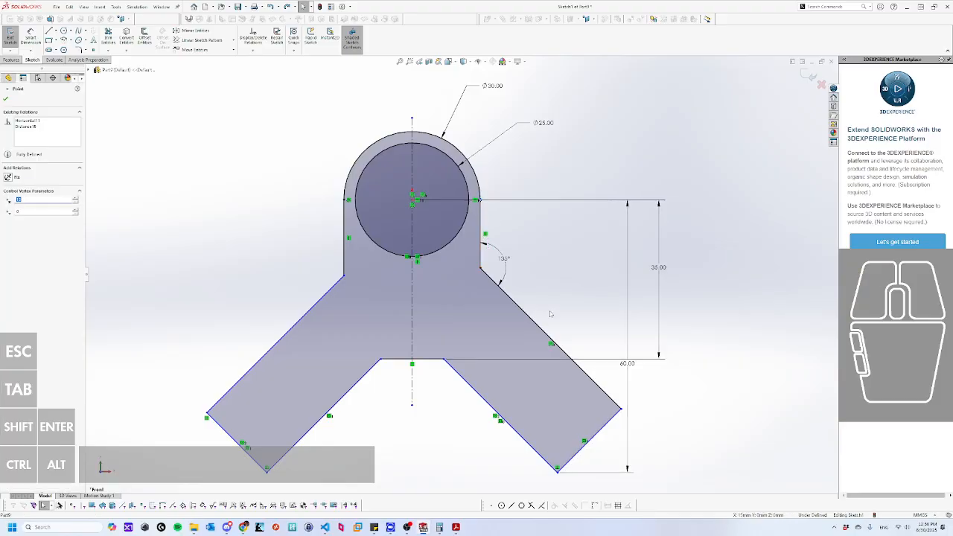
{"action": "right_click", "coordinate": [646, 259]}
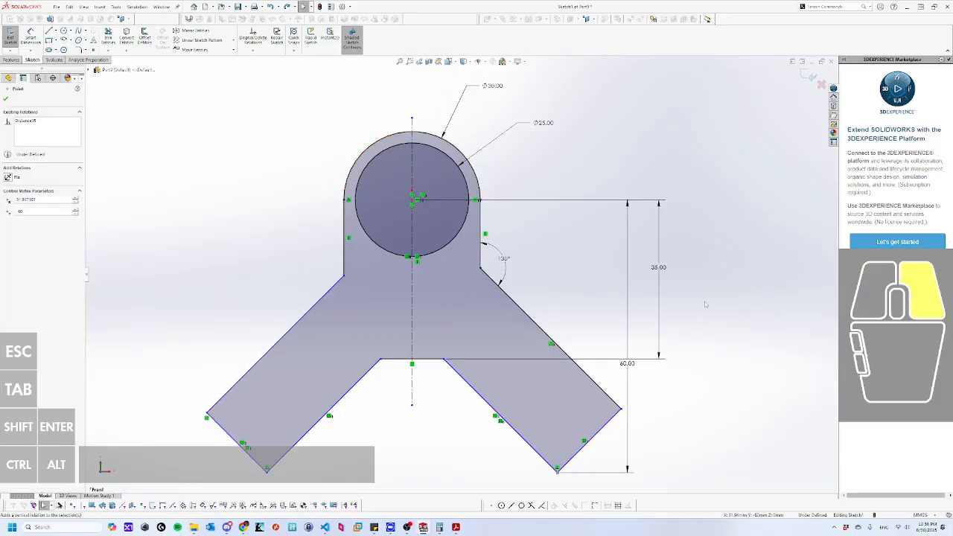
Add a second vertical dimension between the right vertical side's upper endpoint and the right leg's lowest corner.
{"action": "left_click", "coordinate": [478, 200]}
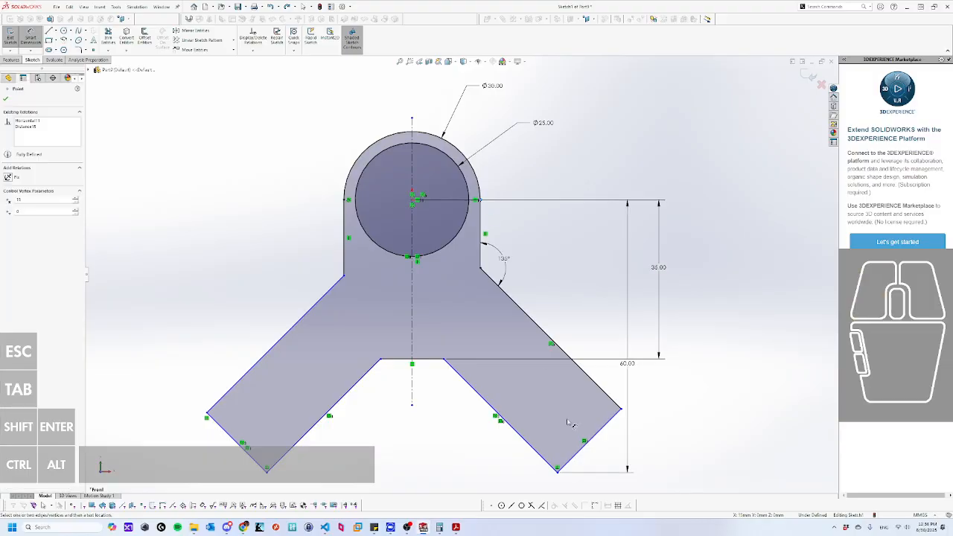
{"action": "left_click", "coordinate": [558, 471]}
{"action": "left_click", "coordinate": [700, 325]}
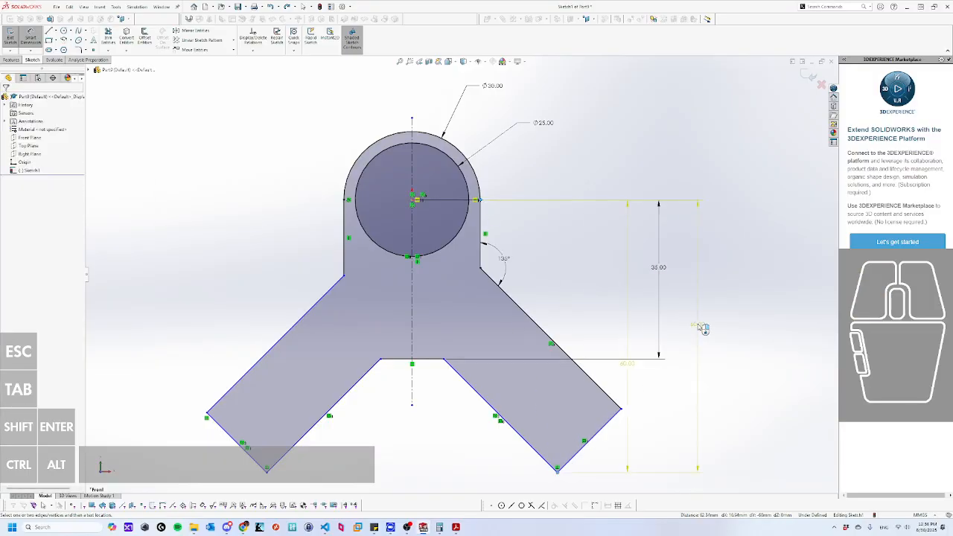
{"action": "left_click", "coordinate": [217, 190]}
{"action": "left_click", "coordinate": [270, 177]}
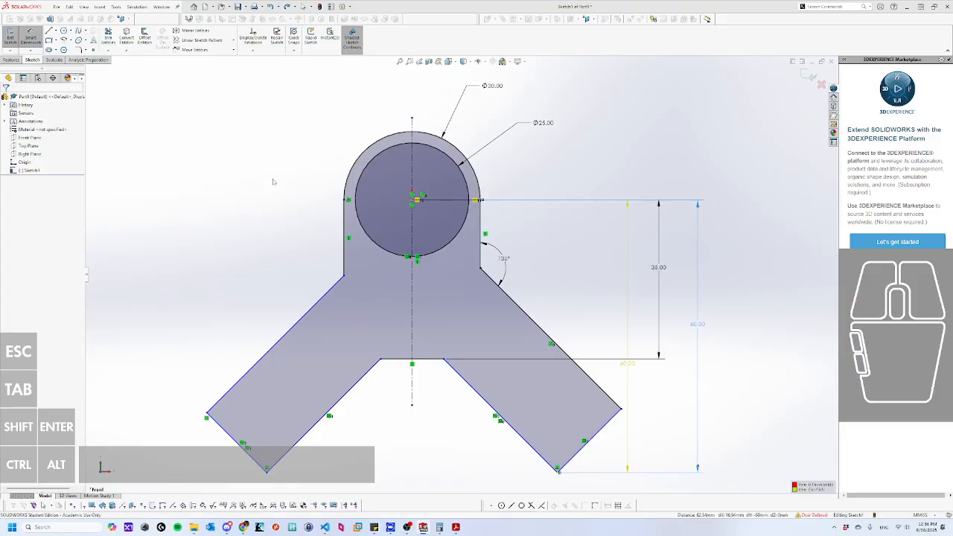
{"action": "key", "text": "Escape"}
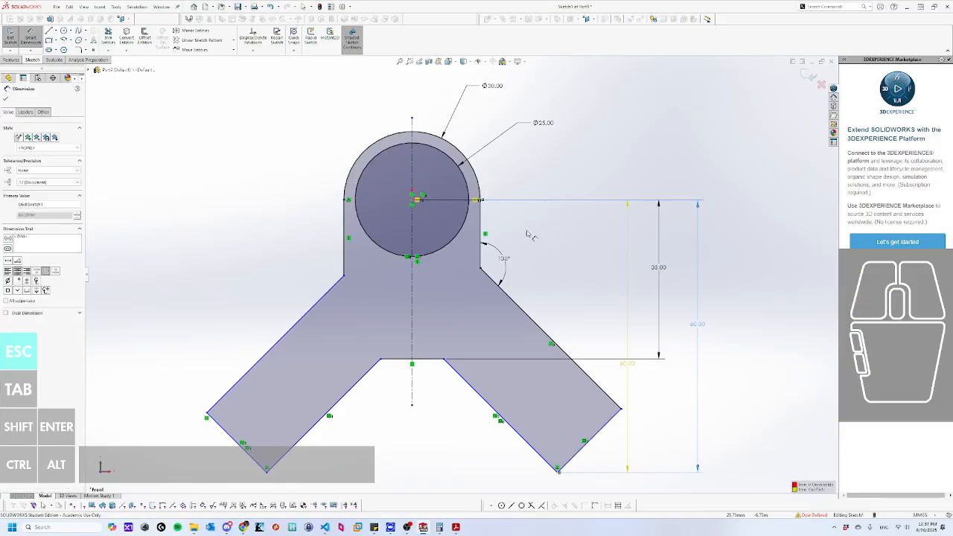
Delete the horizontal relation between the circle's center and the right vertical side's upper endpoint.
{"action": "left_click", "coordinate": [477, 201]}
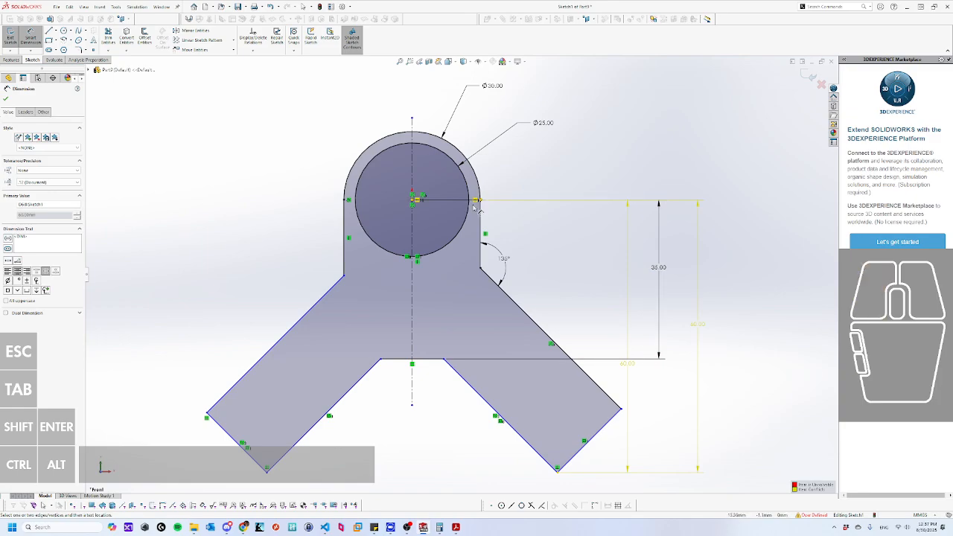
{"action": "left_click", "coordinate": [476, 201]}
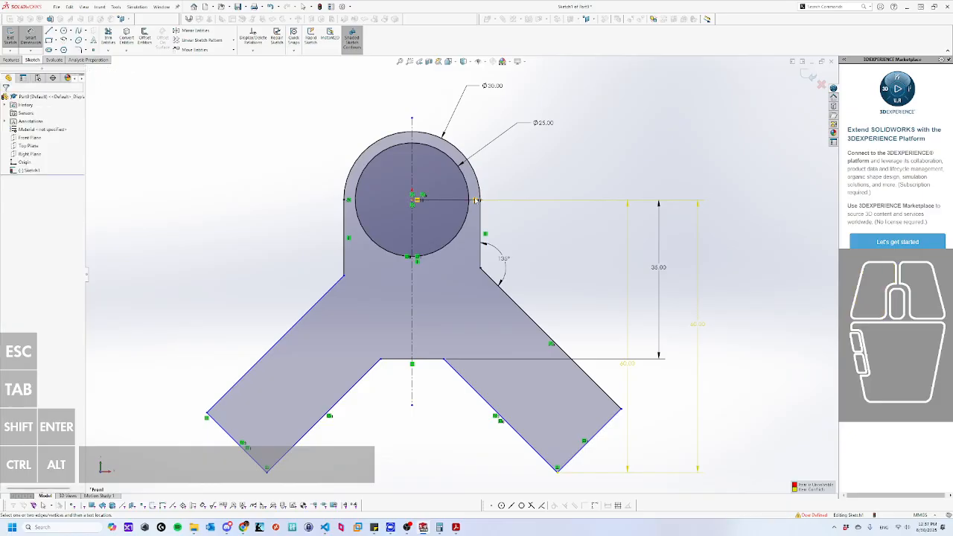
{"action": "left_click", "coordinate": [477, 201]}
{"action": "key", "text": "Escape"}
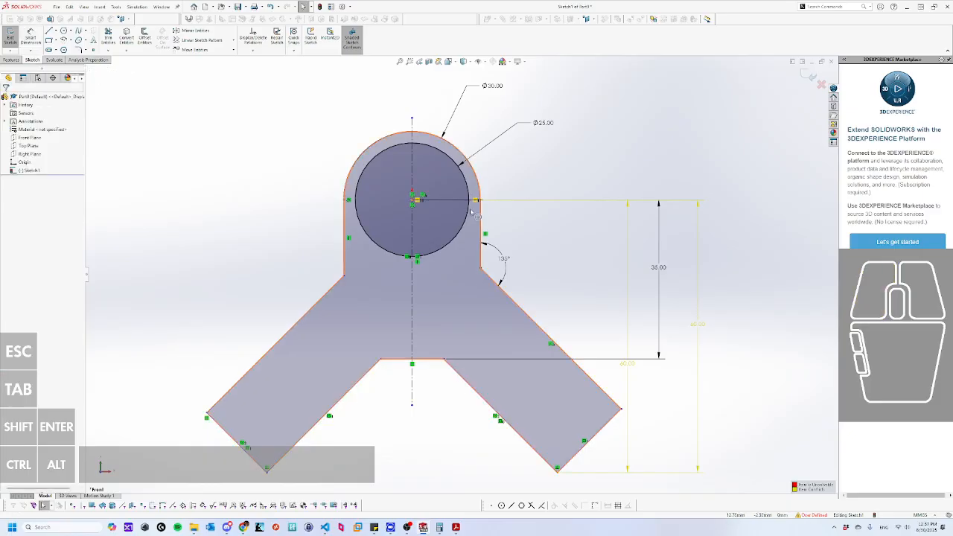
{"action": "left_click", "coordinate": [485, 200]}
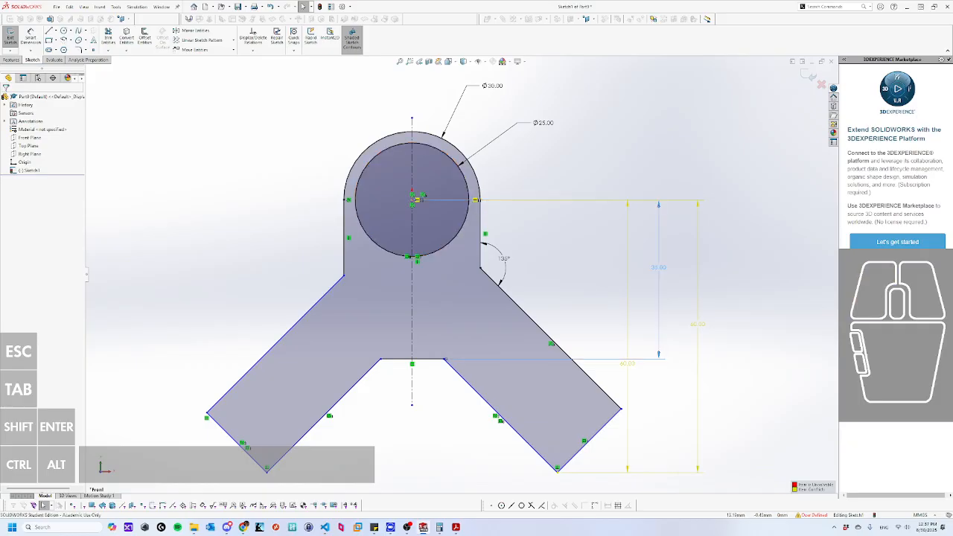
{"action": "left_click", "coordinate": [493, 193]}
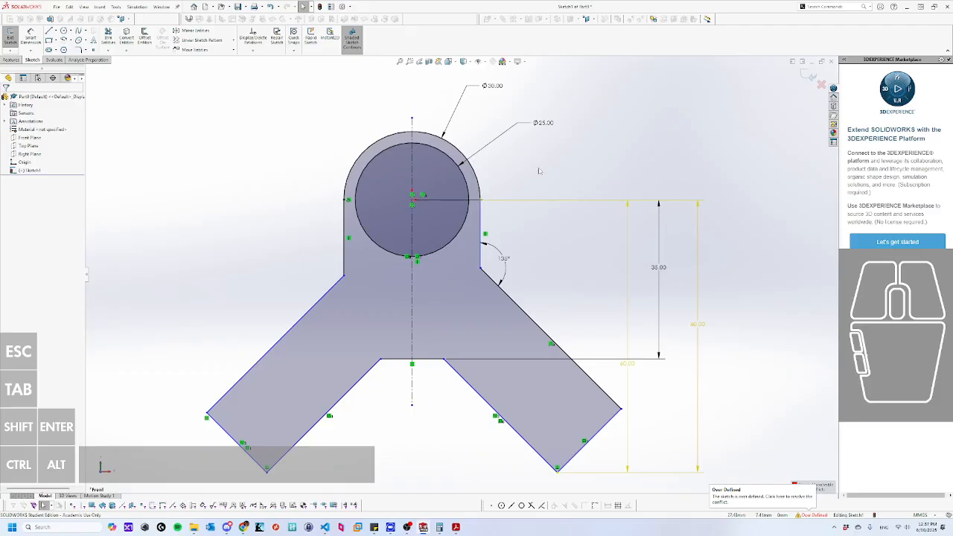
Delete the duplicate outer 60 mm vertical dimension.
{"action": "scroll", "coordinate": [646, 350], "scroll_direction": "up", "scroll_amount": 1}
{"action": "left_click", "coordinate": [618, 364]}
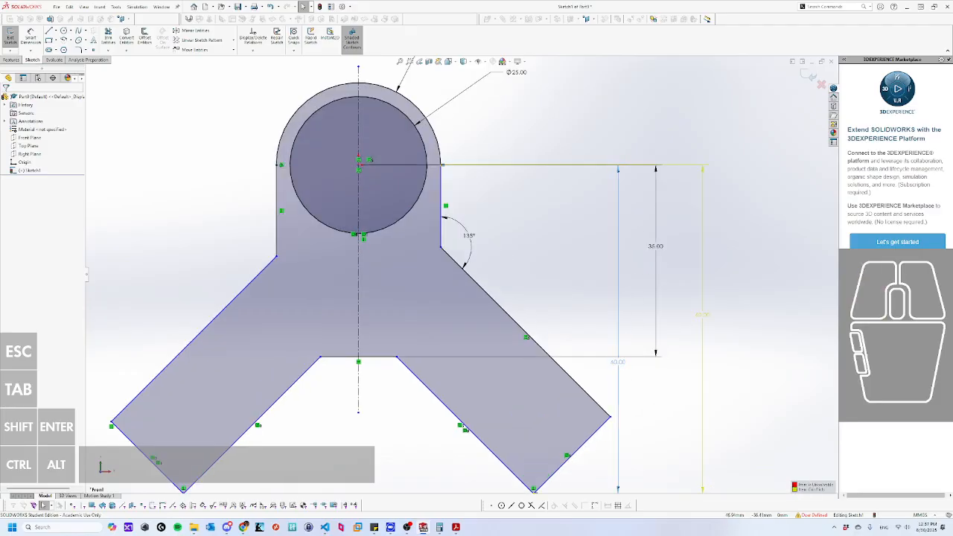
{"action": "scroll", "coordinate": [646, 376], "scroll_direction": "up", "scroll_amount": 2}
{"action": "scroll", "coordinate": [646, 376], "scroll_direction": "down", "scroll_amount": 3}
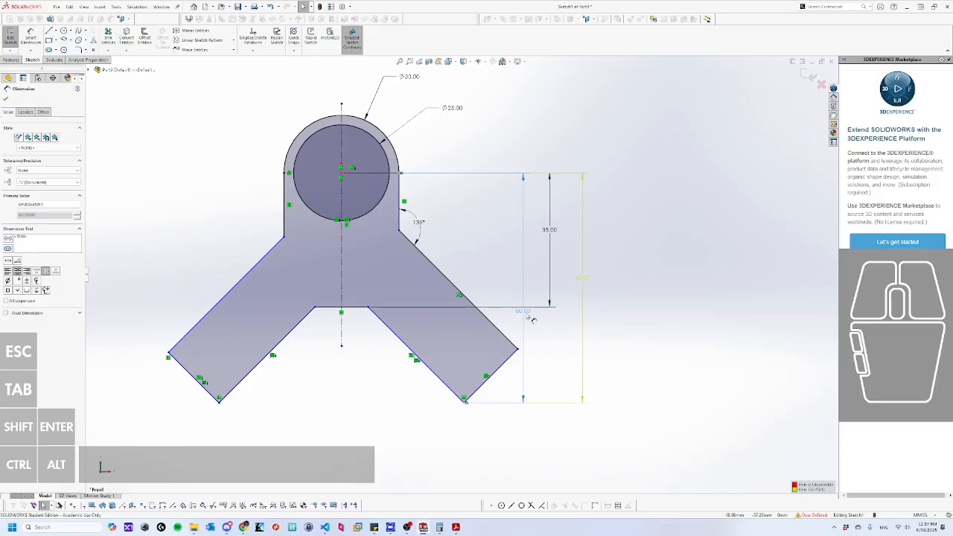
{"action": "left_click", "coordinate": [584, 278]}
{"action": "key", "text": "Delete"}
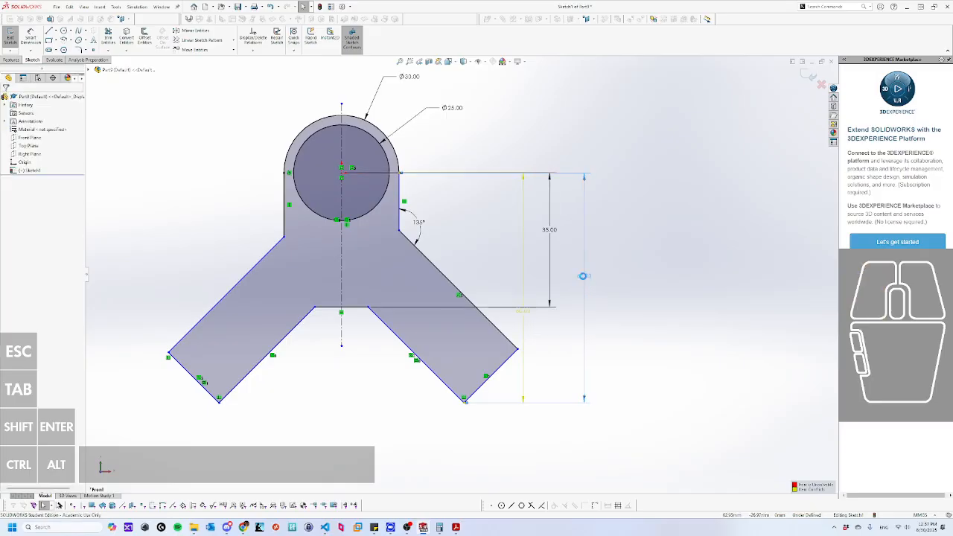
Dimension the right vertical side's length and try to set it to 25 mm.
{"action": "right_click_drag", "start_coordinate": [606, 291], "coordinate": [607, 179]}
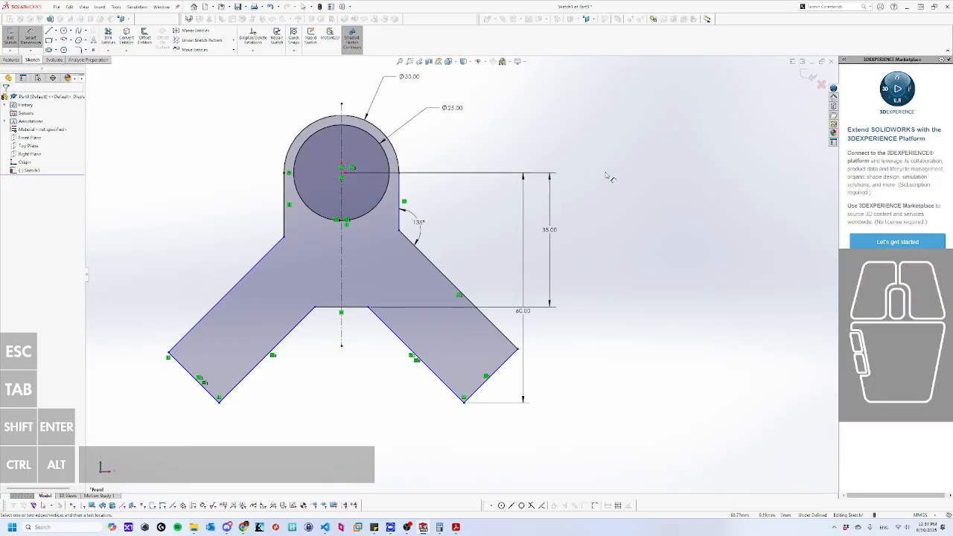
{"action": "left_click", "coordinate": [400, 208]}
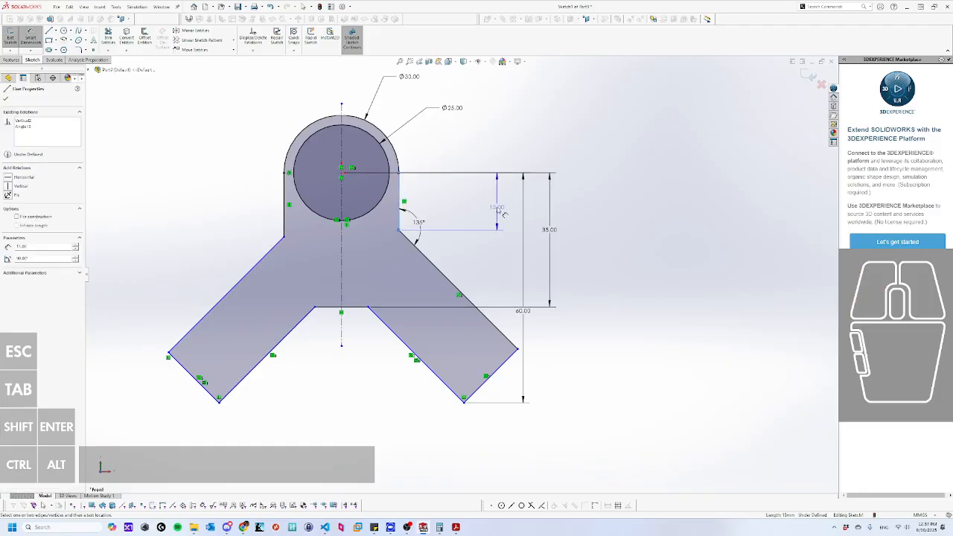
{"action": "left_click", "coordinate": [503, 214]}
{"action": "type", "text": "25"}
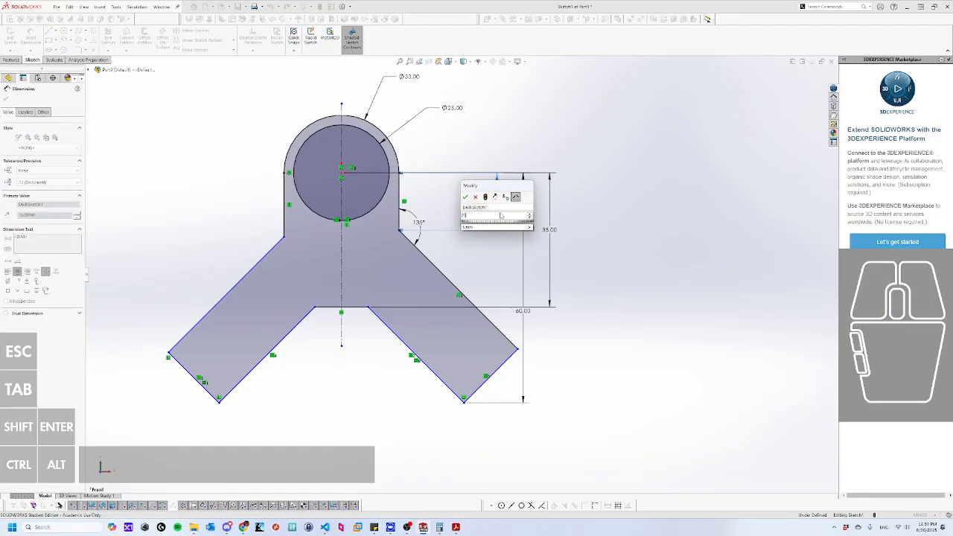
{"action": "key", "text": "Return"}
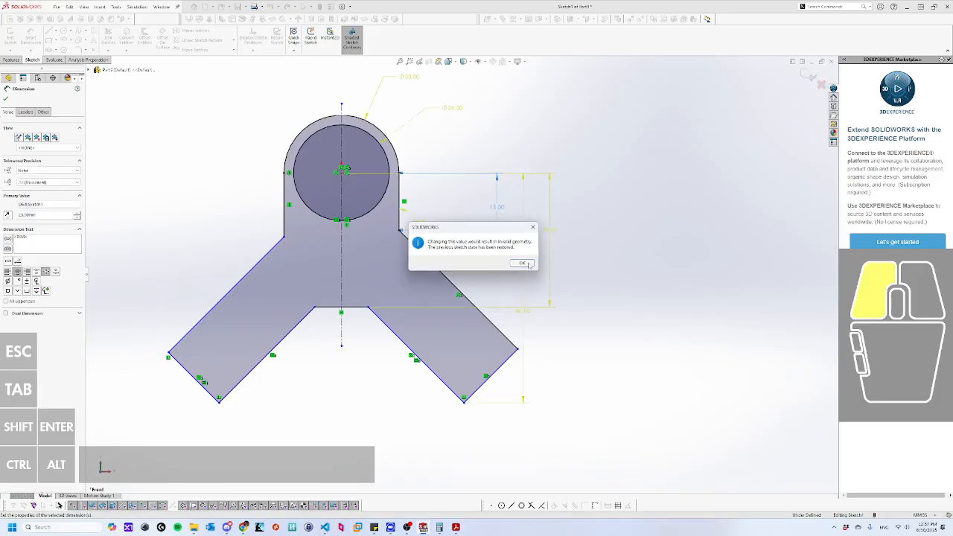
{"action": "left_click", "coordinate": [523, 263]}
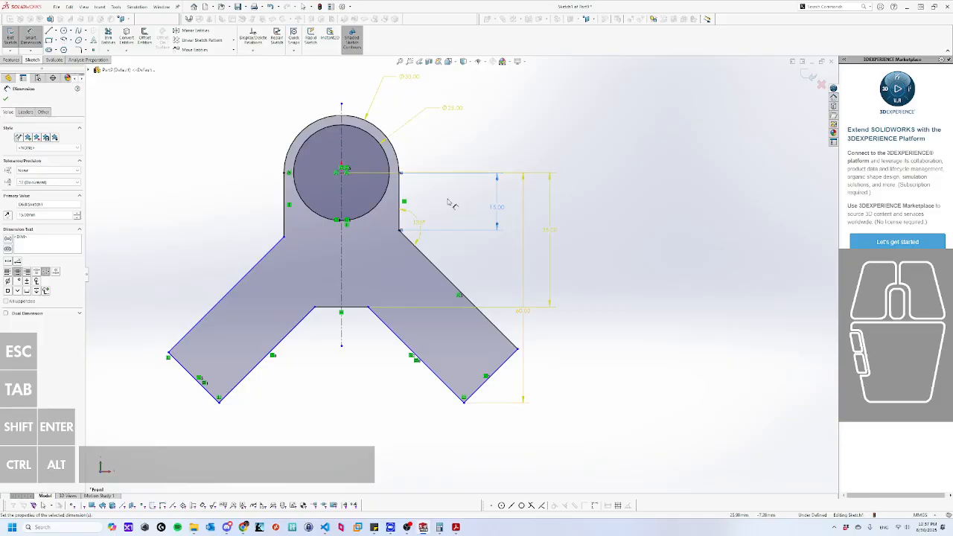
{"action": "key", "text": "Escape"}
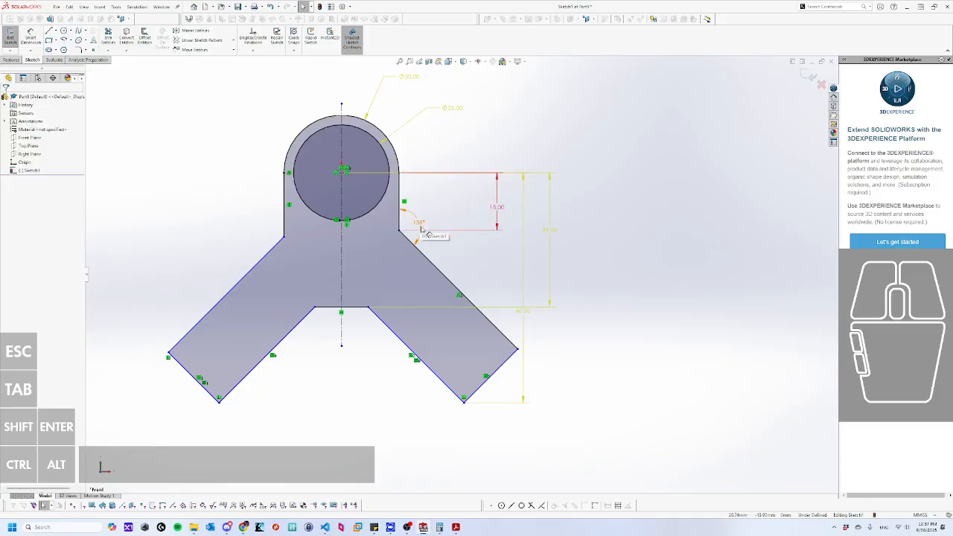
Delete the 135° angle dimension on the right leg and set the right vertical side's length to 25 mm.
{"action": "left_click", "coordinate": [429, 225]}
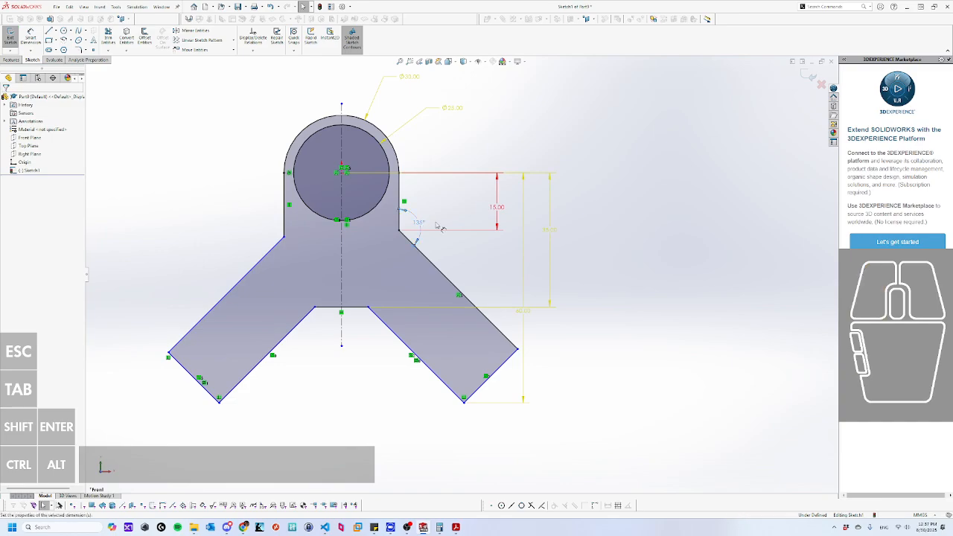
{"action": "double_click", "coordinate": [497, 208]}
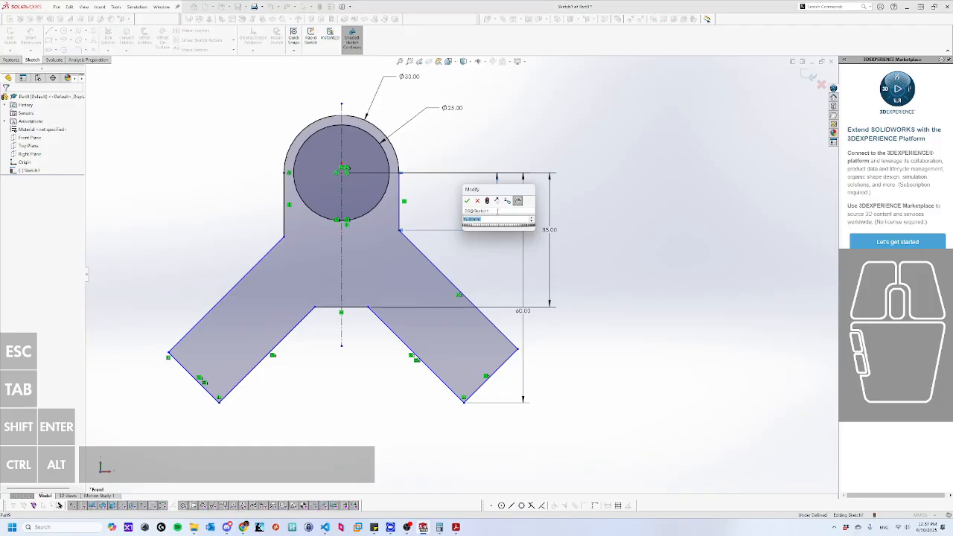
{"action": "type", "text": "25"}
{"action": "key", "text": "Return"}
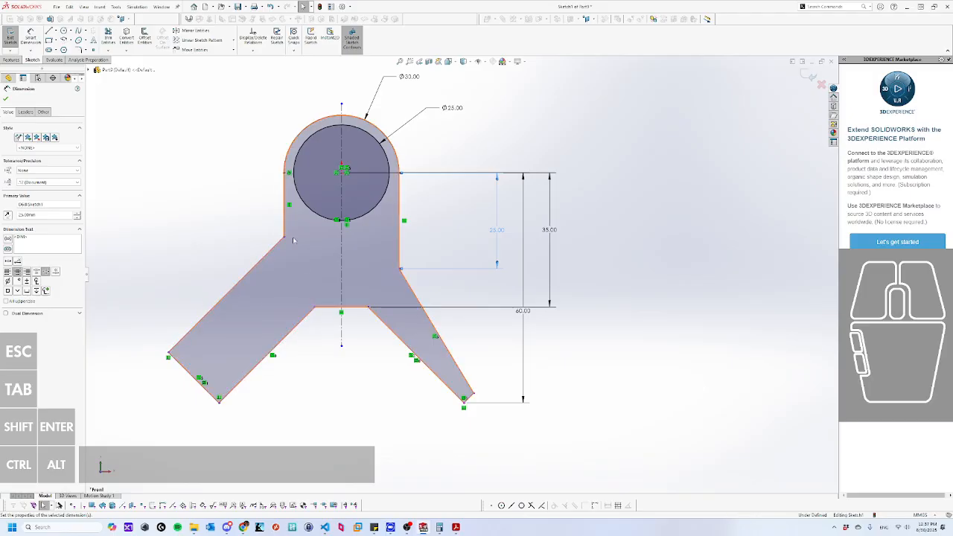
Move the left vertical side's lower corner down to about the right side's level and shift the right leg's outer corner slightly.
{"action": "left_click_drag", "start_coordinate": [285, 237], "coordinate": [295, 274]}
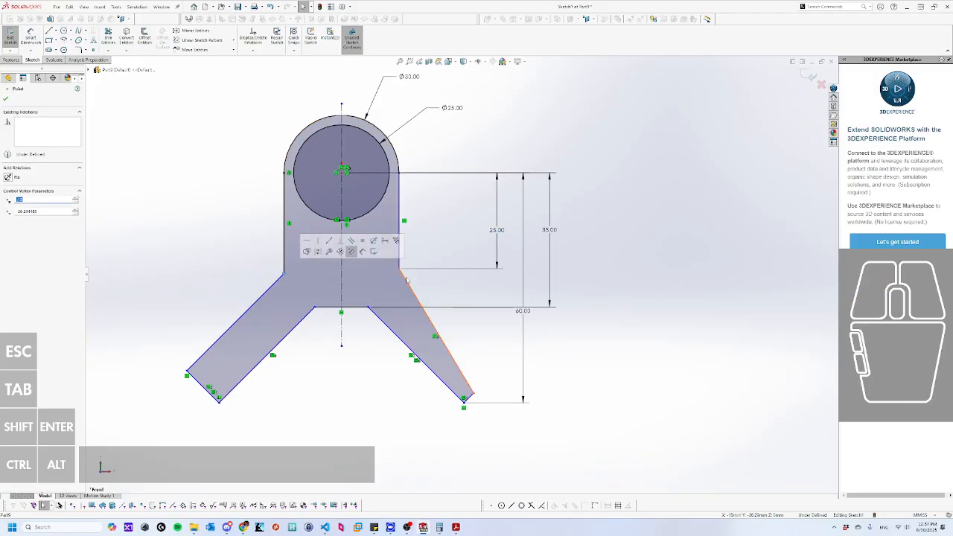
{"action": "left_click", "coordinate": [428, 245]}
{"action": "mouse_move", "coordinate": [469, 395]}
{"action": "left_mouse_down"}
{"action": "mouse_move", "coordinate": [514, 367]}
{"action": "mouse_move", "coordinate": [456, 395]}
{"action": "mouse_move", "coordinate": [468, 388]}
{"action": "left_mouse_up"}
{"action": "left_click", "coordinate": [457, 344]}
Dimension the angle between the right vertical side and the right leg's outer edge, and try to set it to 135°.
{"action": "right_click_drag", "start_coordinate": [474, 371], "coordinate": [468, 328]}
{"action": "left_click", "coordinate": [400, 246]}
{"action": "left_click", "coordinate": [417, 292]}
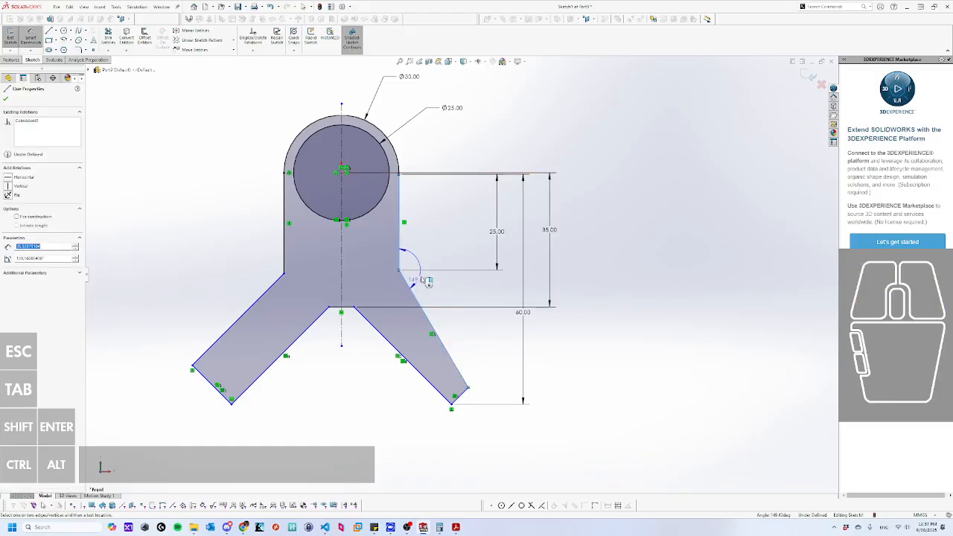
{"action": "left_click", "coordinate": [497, 300]}
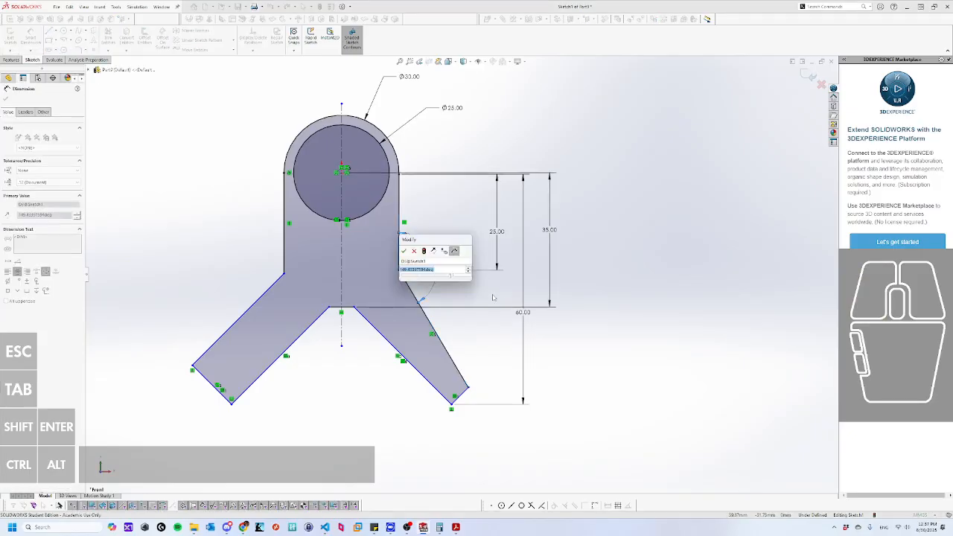
{"action": "key", "text": "Return"}
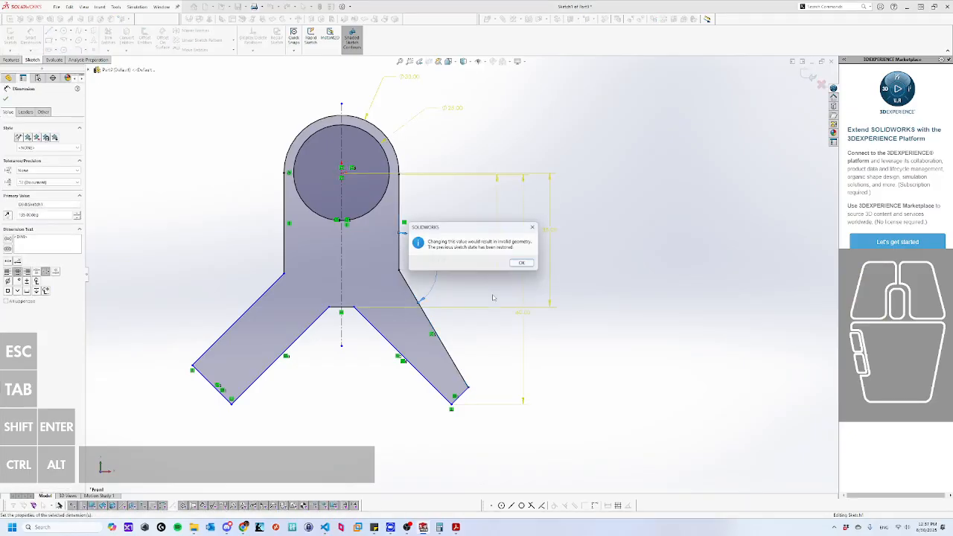
{"action": "key", "text": "Return"}
{"action": "key", "text": "Escape"}
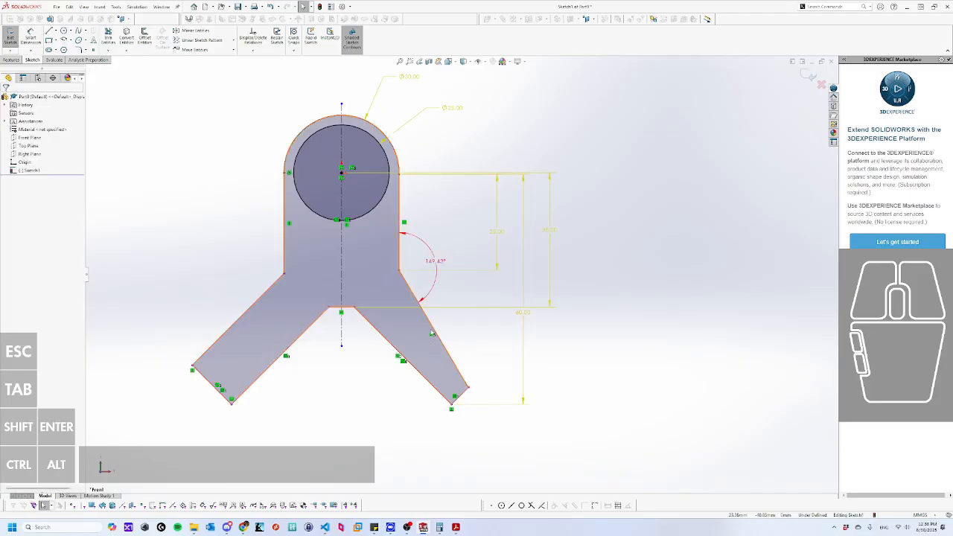
Delete the relation between the right leg's inner and end edges, the leg ends' symmetric relation, and the extra relations on the leg's long edges.
{"action": "left_click", "coordinate": [451, 410]}
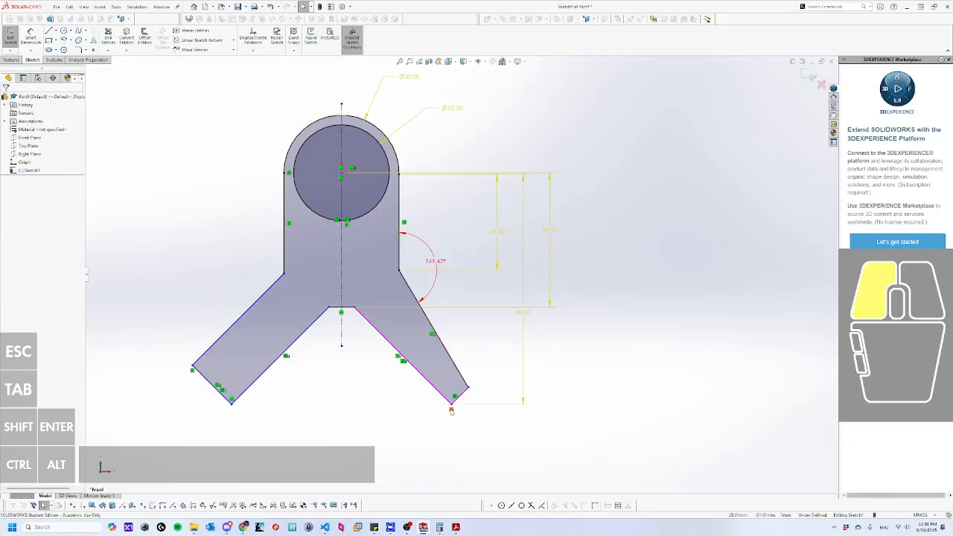
{"action": "key", "text": "Delete"}
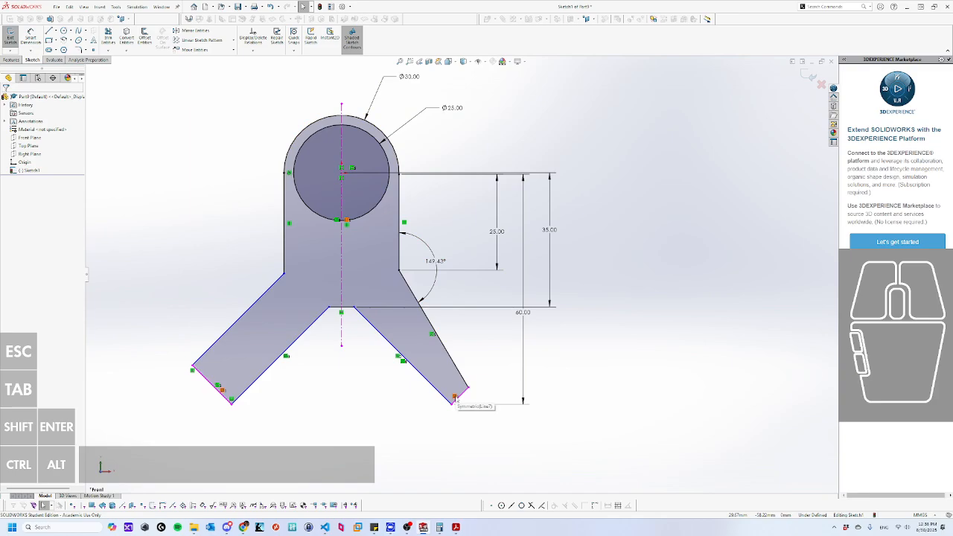
{"action": "double_click", "coordinate": [438, 262]}
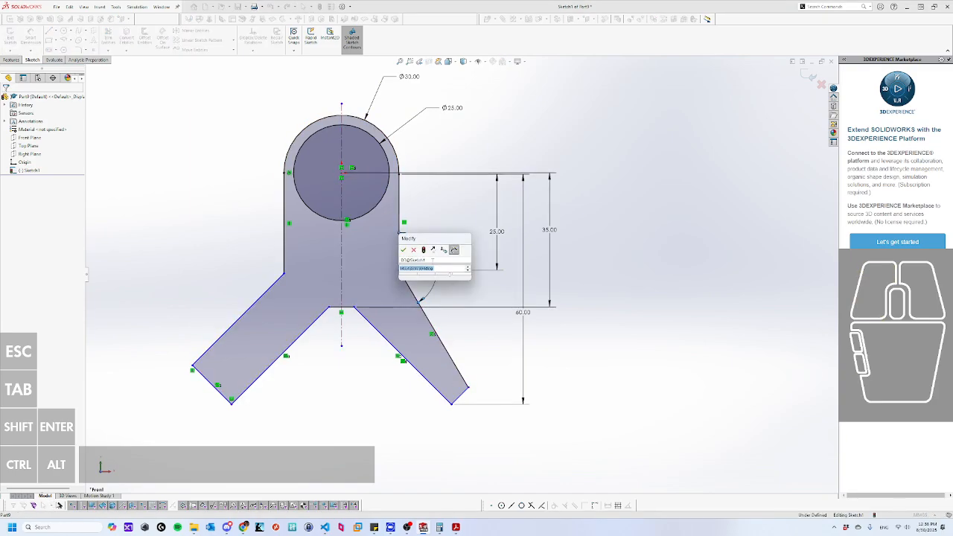
{"action": "left_click", "coordinate": [433, 262]}
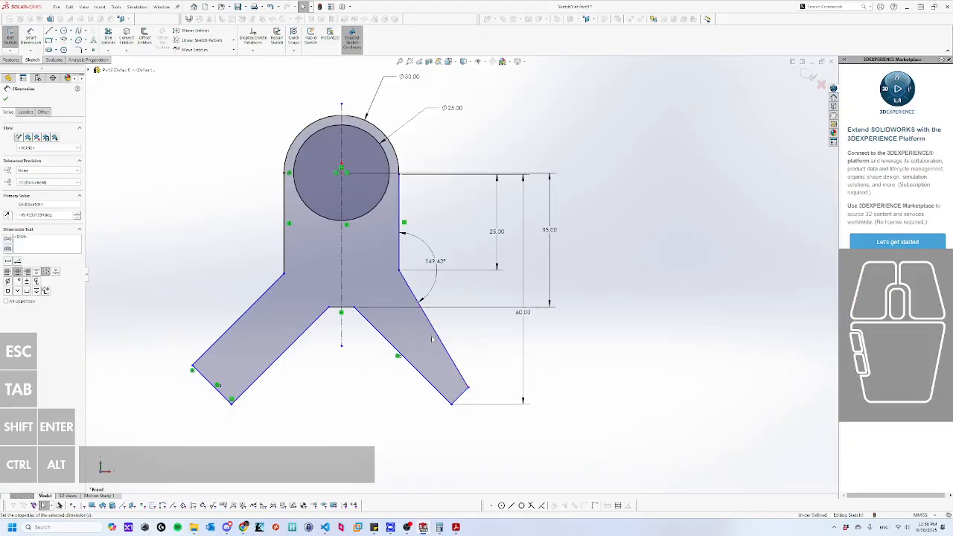
{"action": "left_click", "coordinate": [513, 346]}
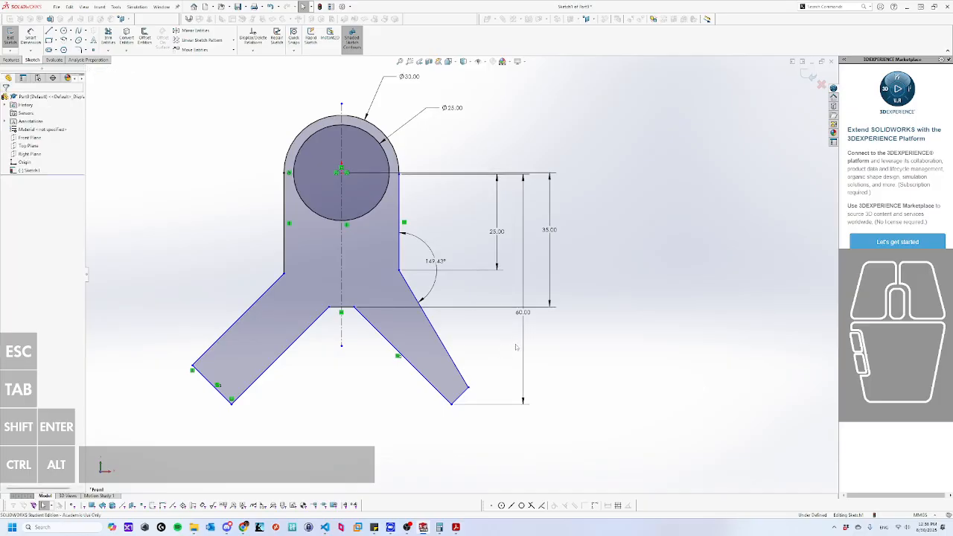
Set the angle between the right vertical side and the right leg's outer edge to 135°.
{"action": "double_click", "coordinate": [435, 261]}
{"action": "type", "text": "135"}
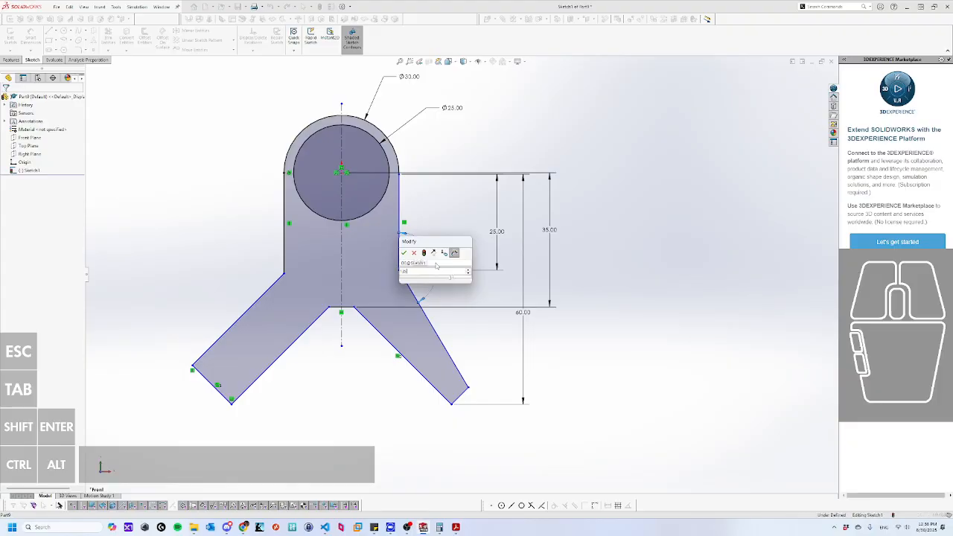
{"action": "key", "text": "Return"}
{"action": "left_click", "coordinate": [760, 338]}
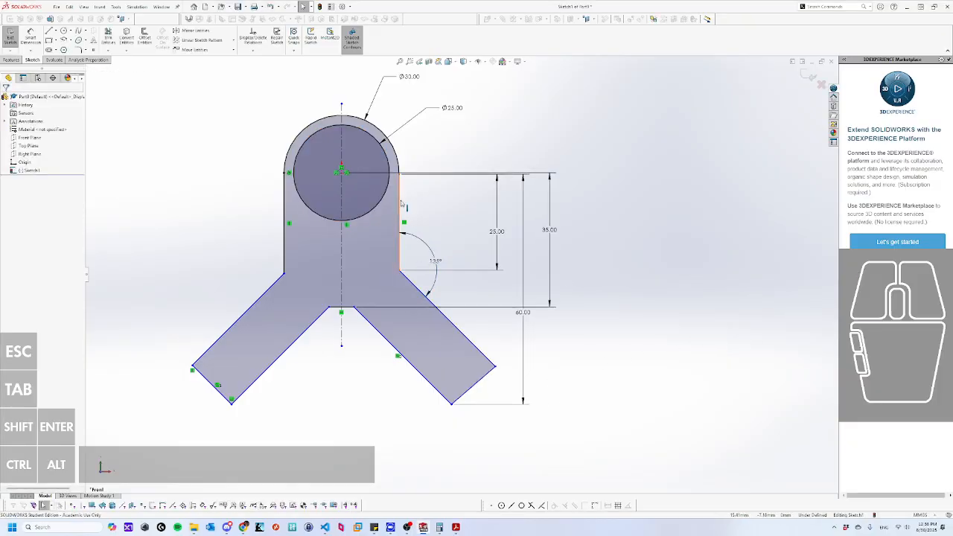
Add a horizontal relation between the right vertical side's upper endpoint and the circle's centre.
{"action": "left_click", "coordinate": [401, 175]}
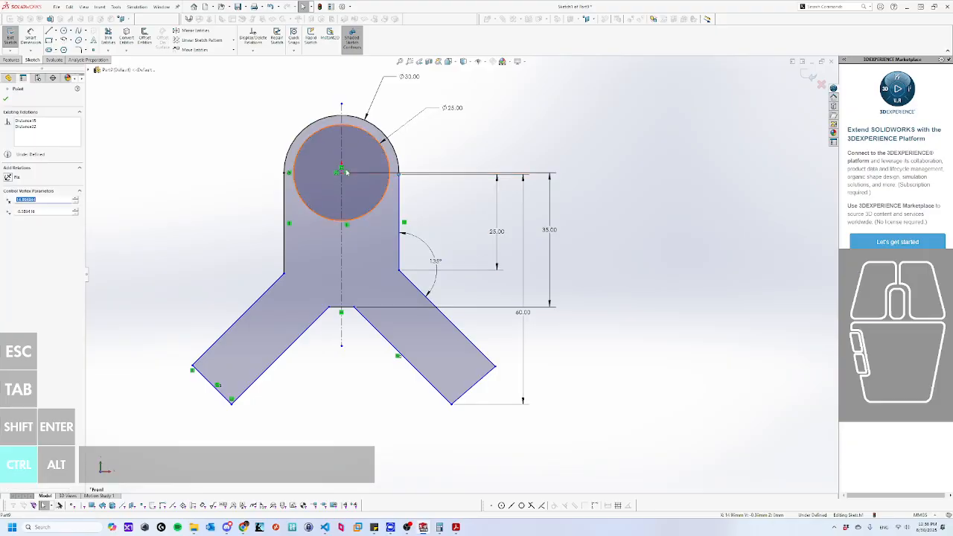
{"action": "left_click", "coordinate": [342, 172], "text": "ctrl"}
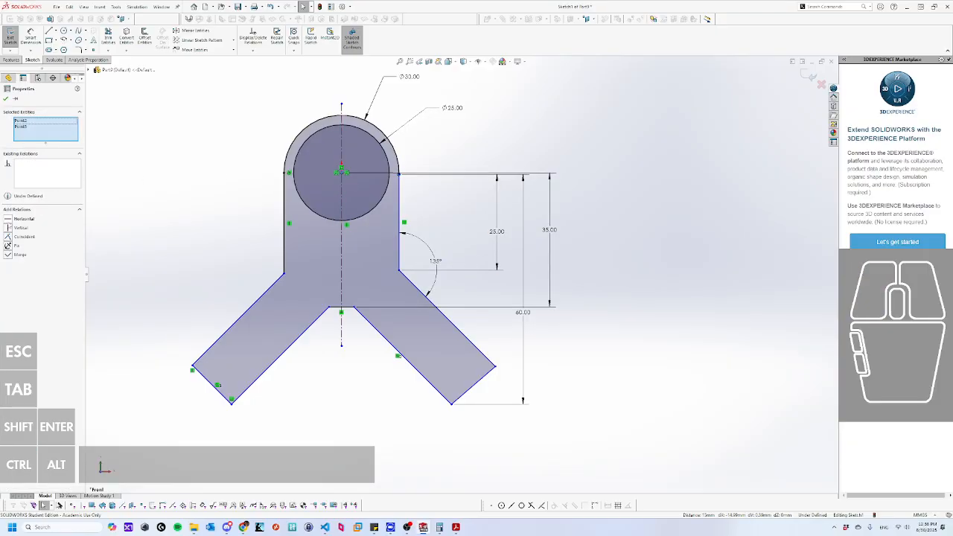
{"action": "left_click", "coordinate": [209, 228]}
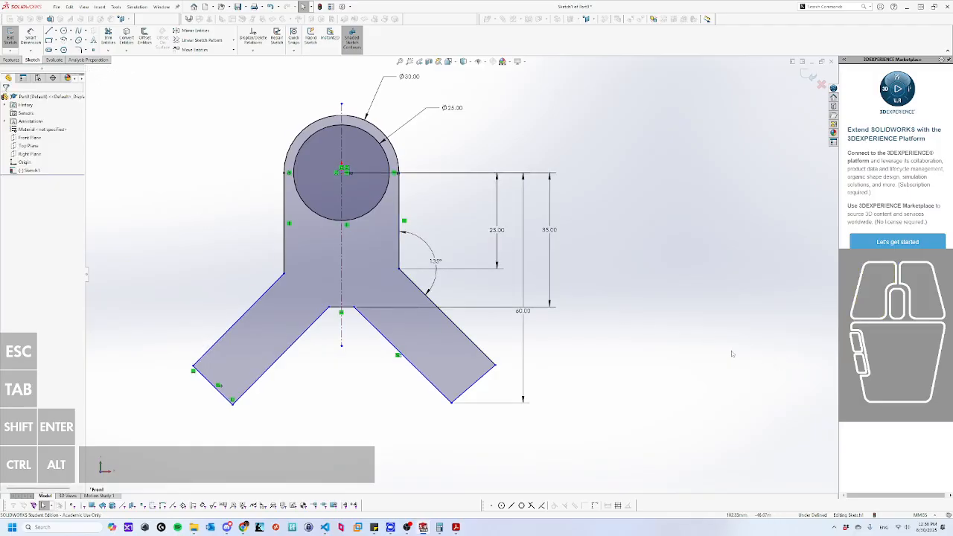
{"action": "right_click_drag", "start_coordinate": [732, 354], "coordinate": [568, 336]}
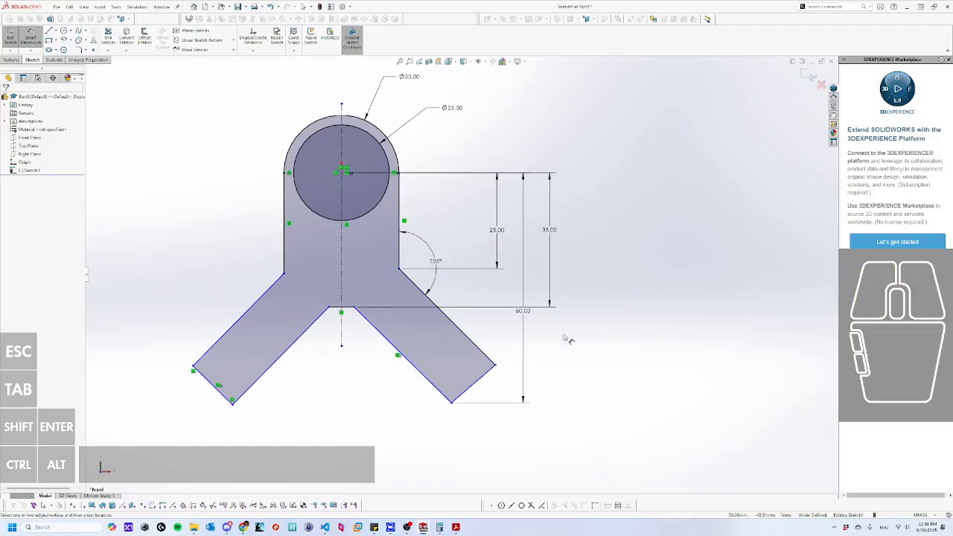
{"action": "left_click", "coordinate": [486, 355]}
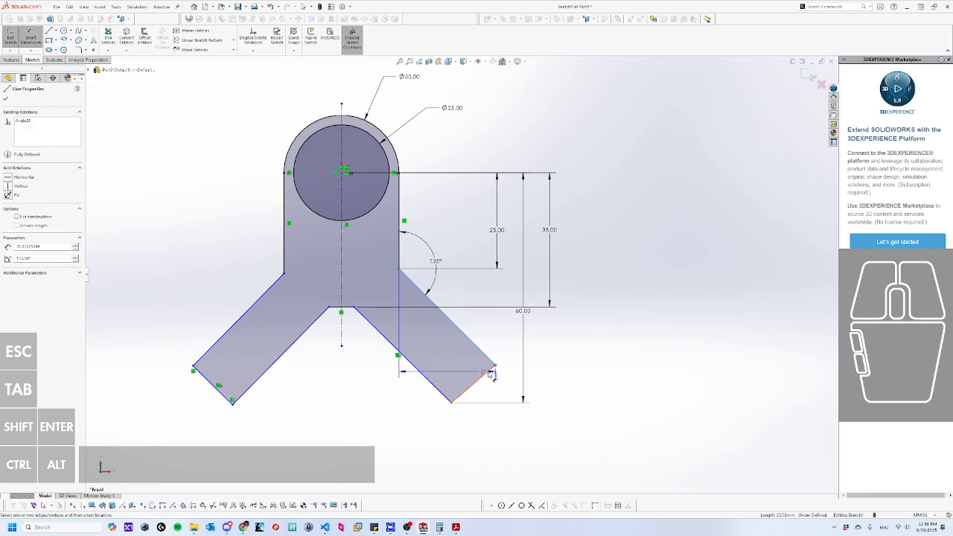
{"action": "key", "text": "Escape"}
Make the right leg's end edge perpendicular to both its outer and inner long edges.
{"action": "left_click", "coordinate": [489, 370]}
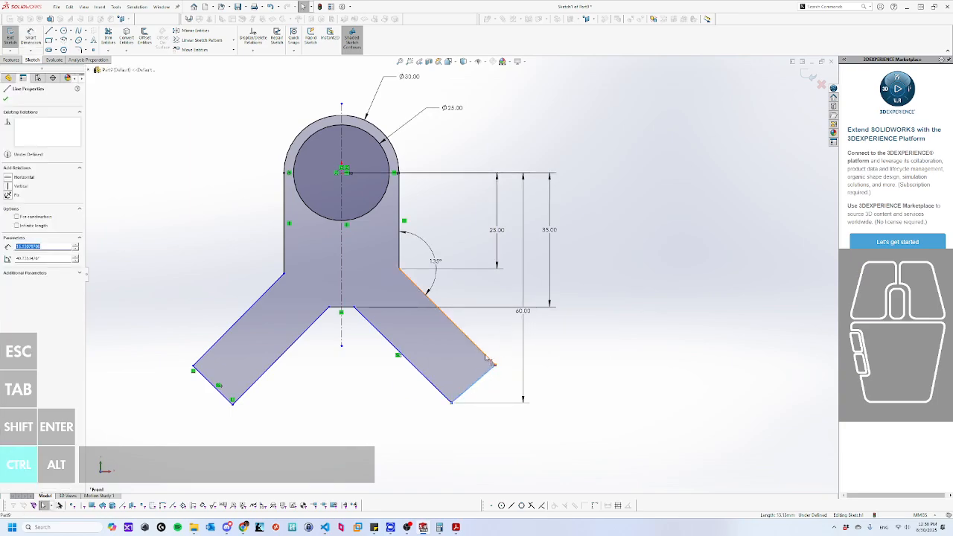
{"action": "left_click", "coordinate": [489, 359], "text": "ctrl"}
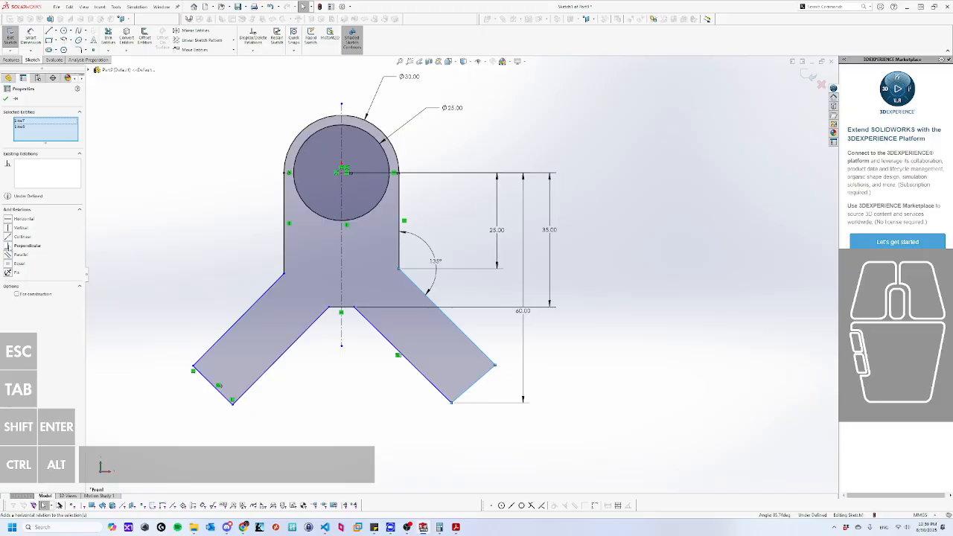
{"action": "left_click", "coordinate": [573, 386]}
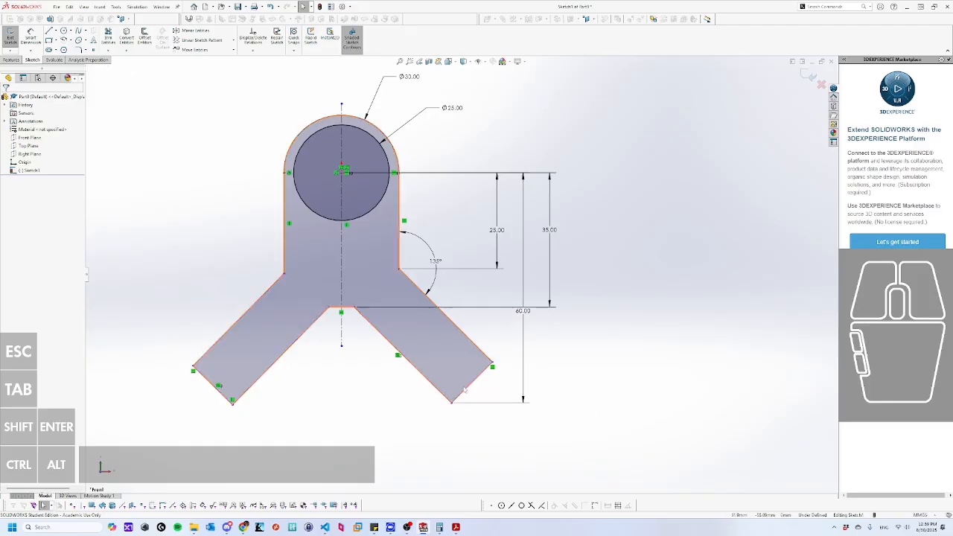
{"action": "right_click_drag", "start_coordinate": [397, 432], "coordinate": [394, 391]}
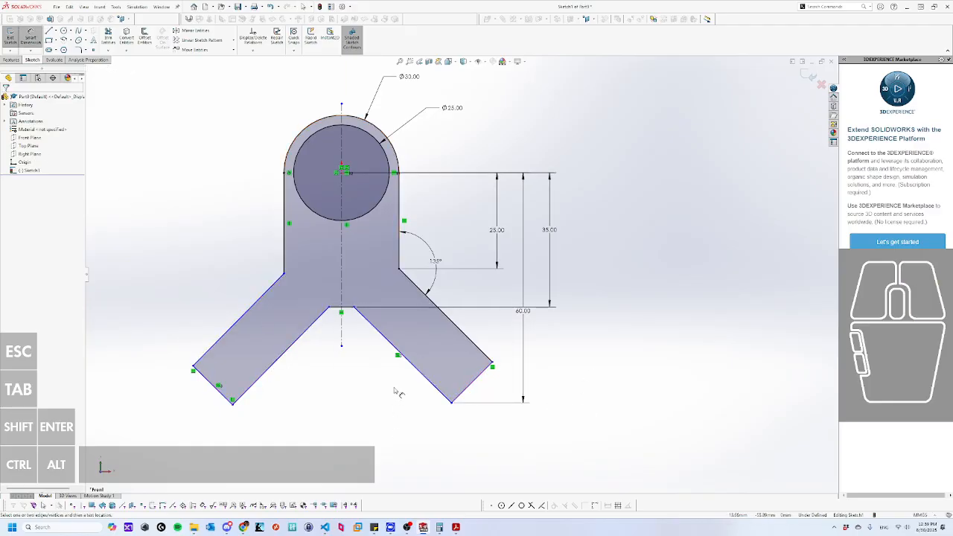
{"action": "key", "text": "Escape"}
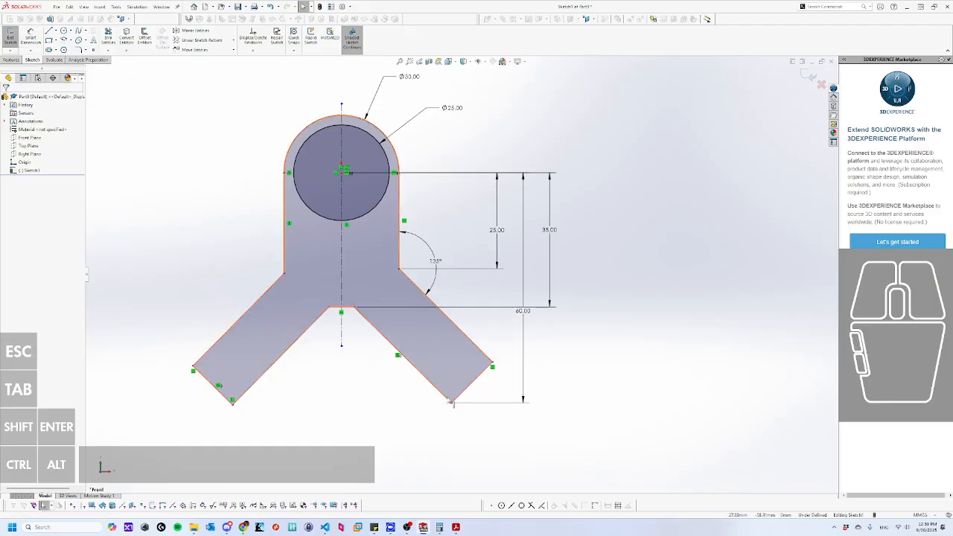
{"action": "left_click", "coordinate": [447, 399]}
{"action": "left_click", "coordinate": [457, 397], "text": "ctrl"}
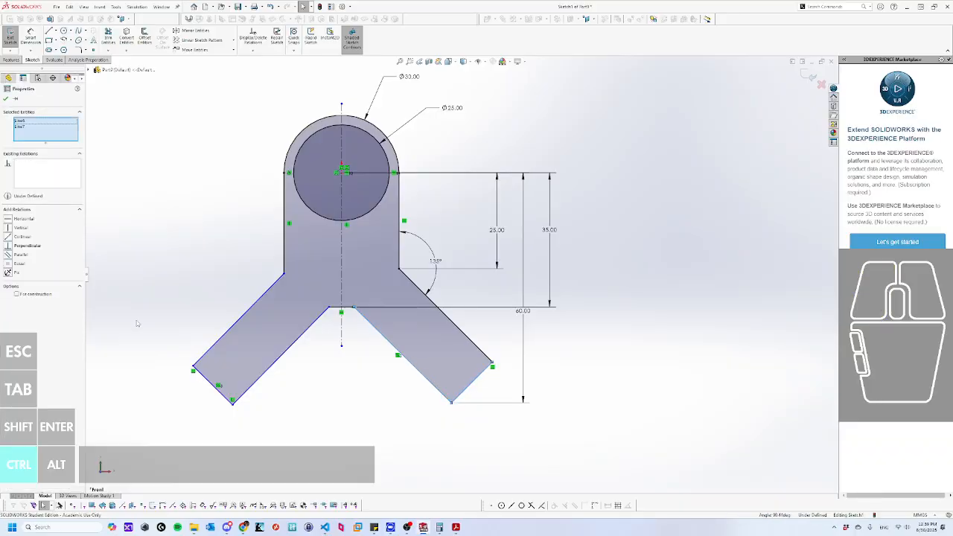
{"action": "left_click", "coordinate": [381, 408]}
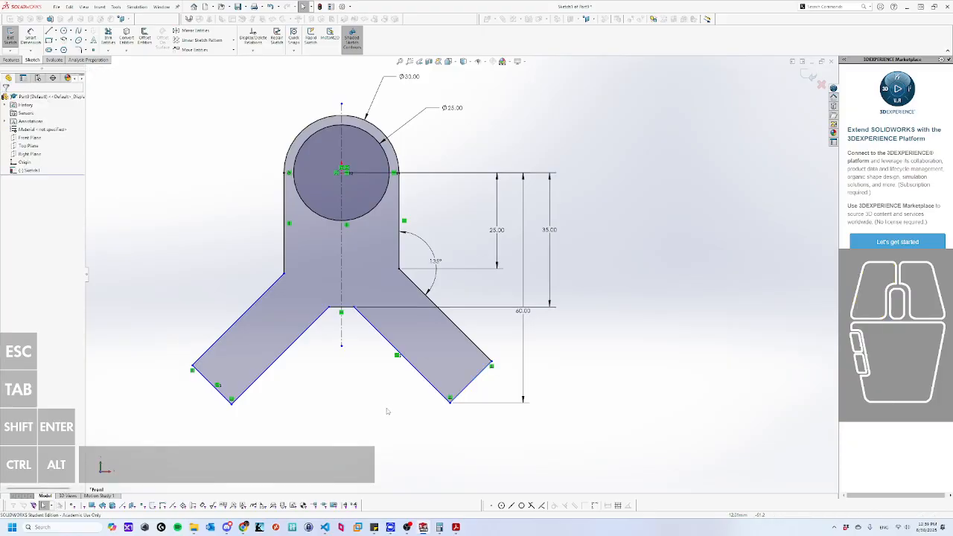
Try to make the inner edges of the two legs symmetric about the vertical centreline, and undo the relation.
{"action": "left_click", "coordinate": [414, 364]}
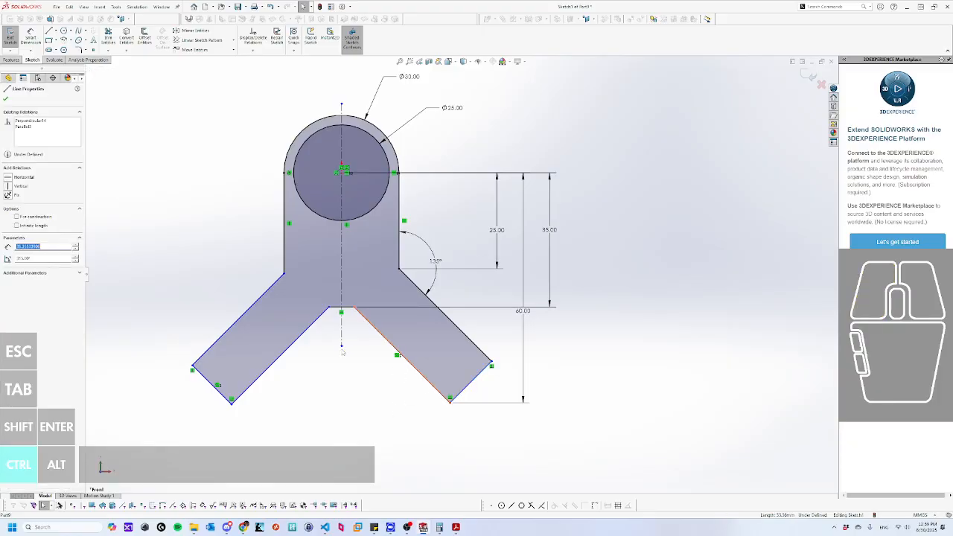
{"action": "left_click", "coordinate": [341, 339], "text": "ctrl"}
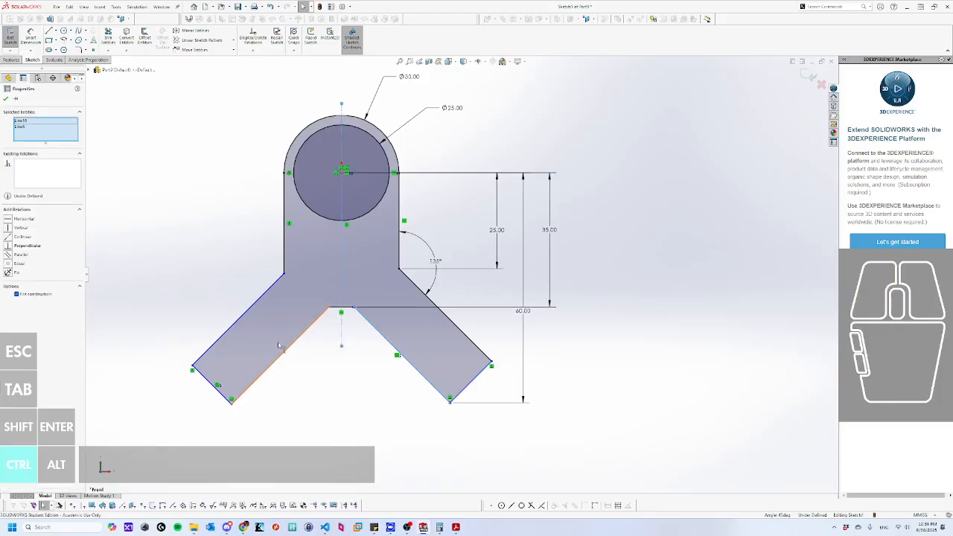
{"action": "left_click", "coordinate": [23, 264]}
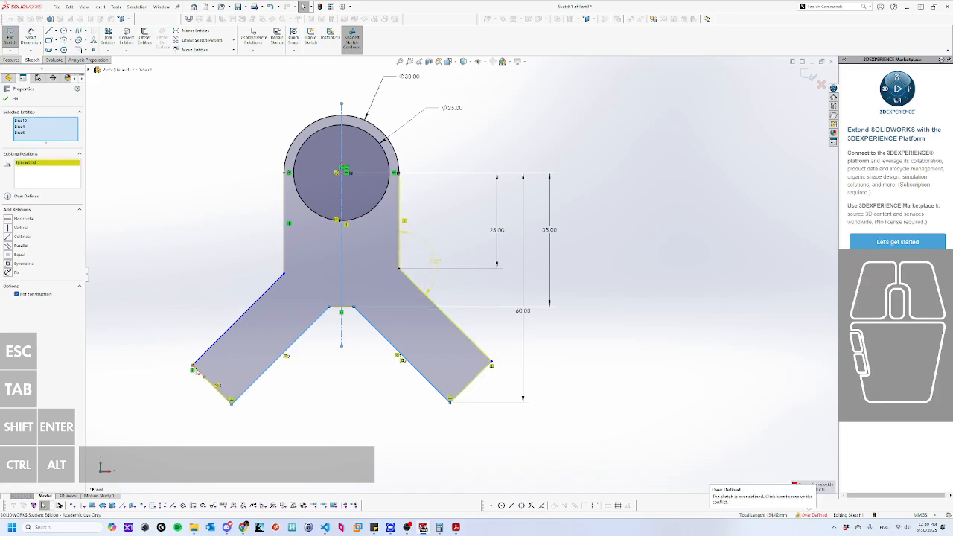
{"action": "left_click", "coordinate": [239, 441]}
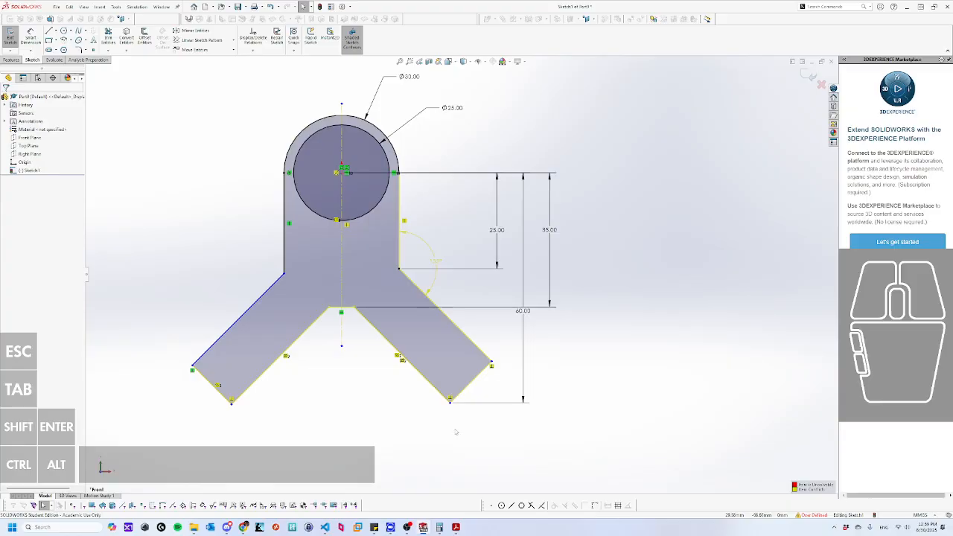
{"action": "key", "text": "ctrl+z"}
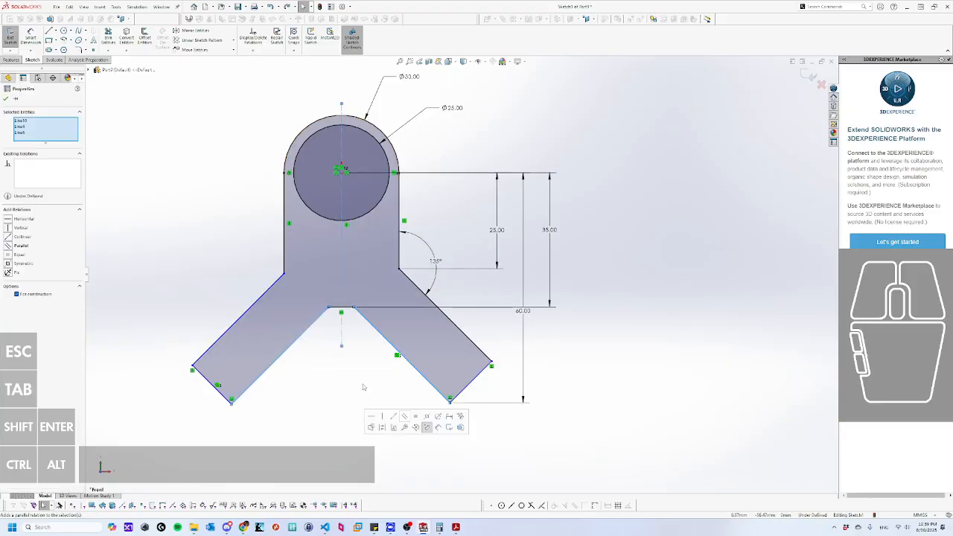
{"action": "left_click", "coordinate": [350, 394]}
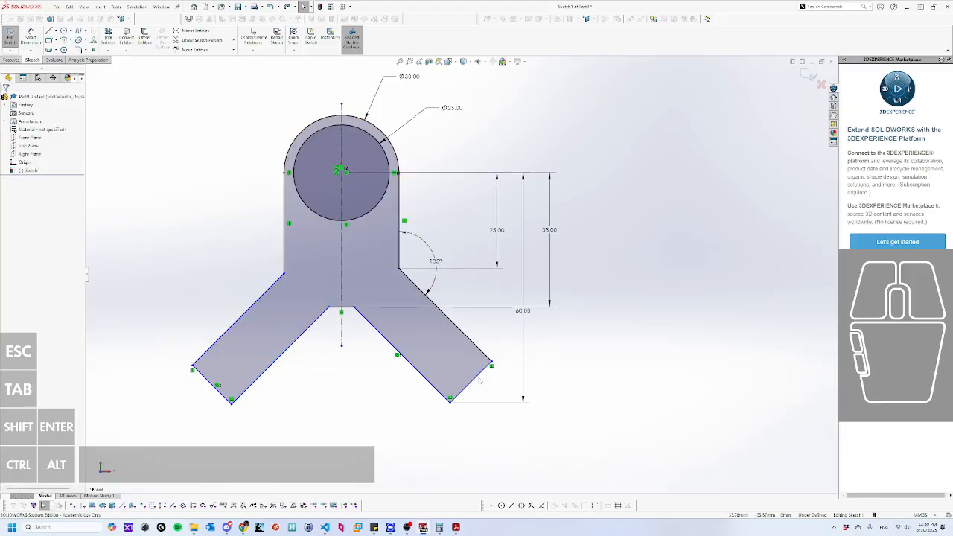
Make both ends of the short horizontal line between the legs symmetric about the vertical centreline.
{"action": "left_click_drag", "start_coordinate": [480, 381], "coordinate": [470, 401]}
{"action": "left_click", "coordinate": [347, 385]}
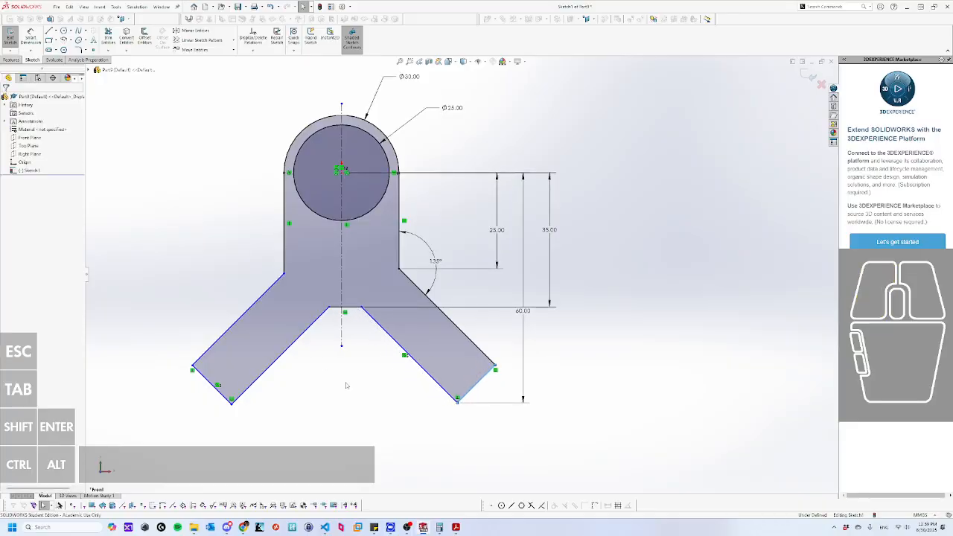
{"action": "left_click", "coordinate": [362, 308]}
{"action": "left_click", "coordinate": [330, 309], "text": "ctrl"}
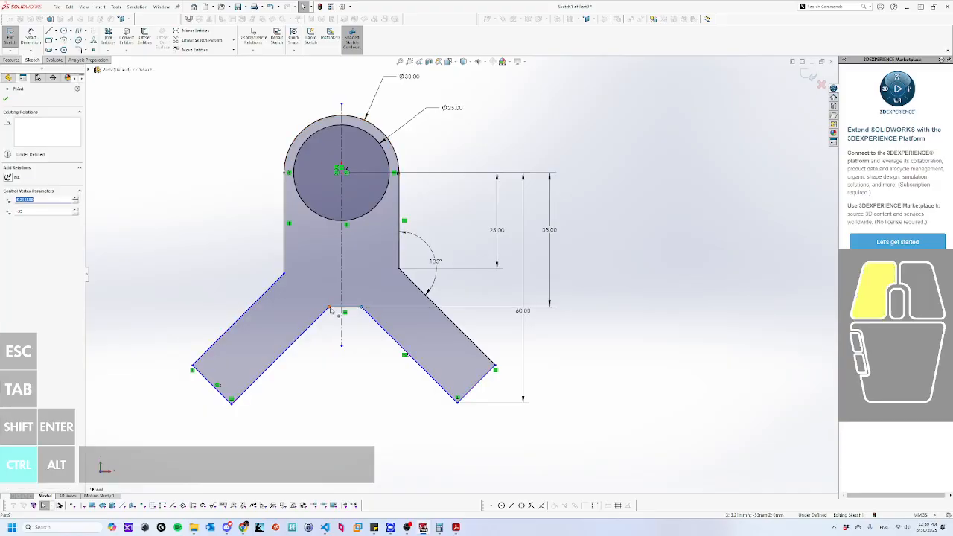
{"action": "left_click", "coordinate": [341, 331], "text": "ctrl"}
{"action": "left_click", "coordinate": [8, 219]}
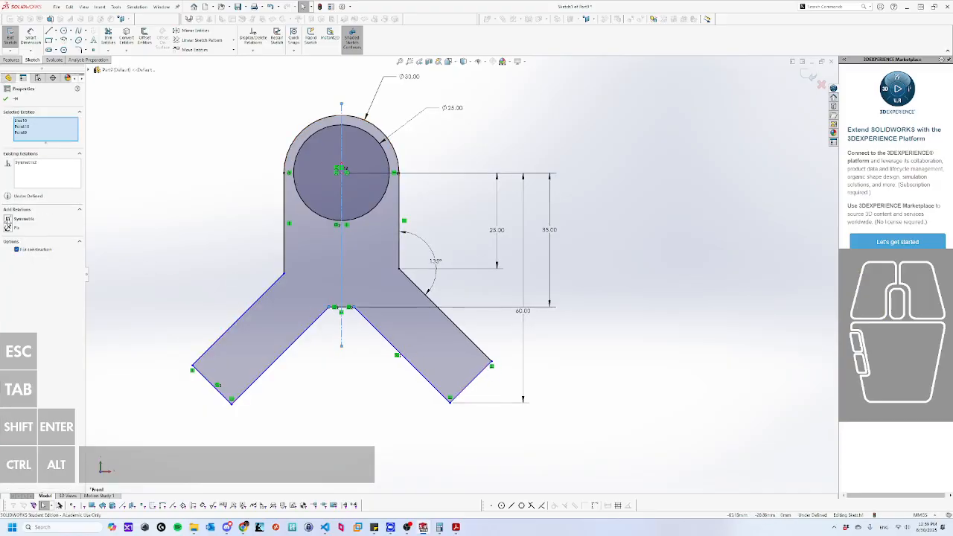
{"action": "left_click", "coordinate": [434, 454]}
Dimension the right leg's end edge and set its length to 12.5 mm.
{"action": "left_click_drag", "start_coordinate": [460, 393], "coordinate": [453, 415]}
{"action": "left_click", "coordinate": [515, 439]}
{"action": "right_click_drag", "start_coordinate": [514, 447], "coordinate": [511, 406]}
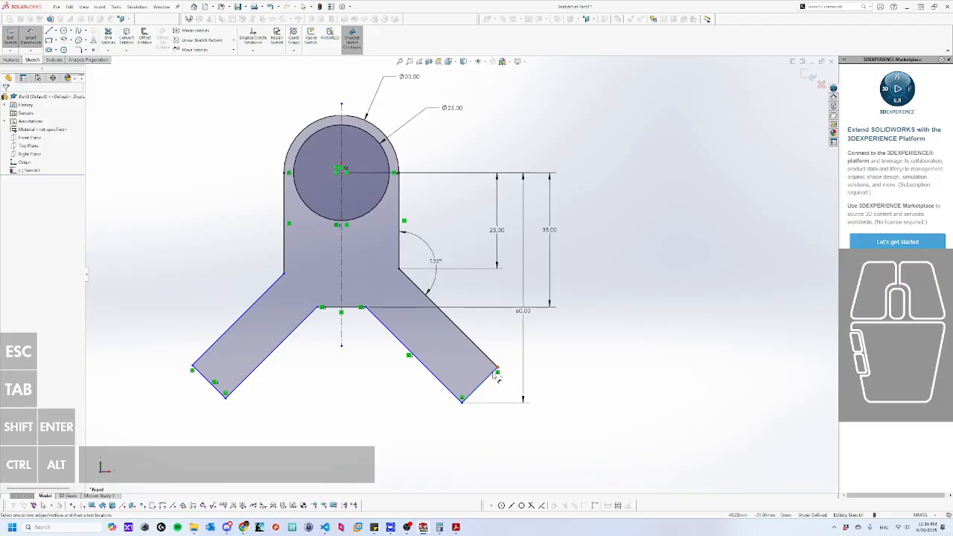
{"action": "left_click", "coordinate": [491, 376]}
{"action": "left_click", "coordinate": [530, 423]}
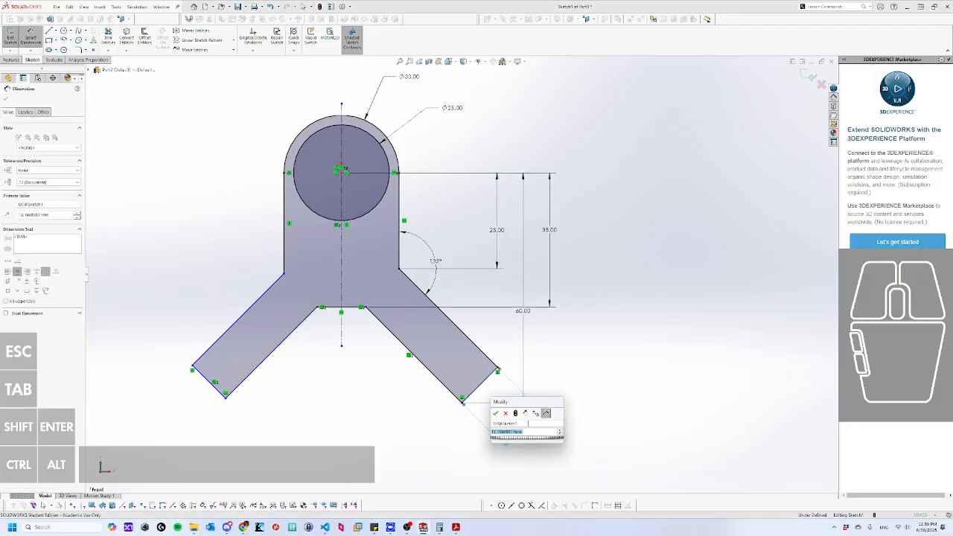
{"action": "type", "text": "12.5"}
{"action": "key", "text": "Return"}
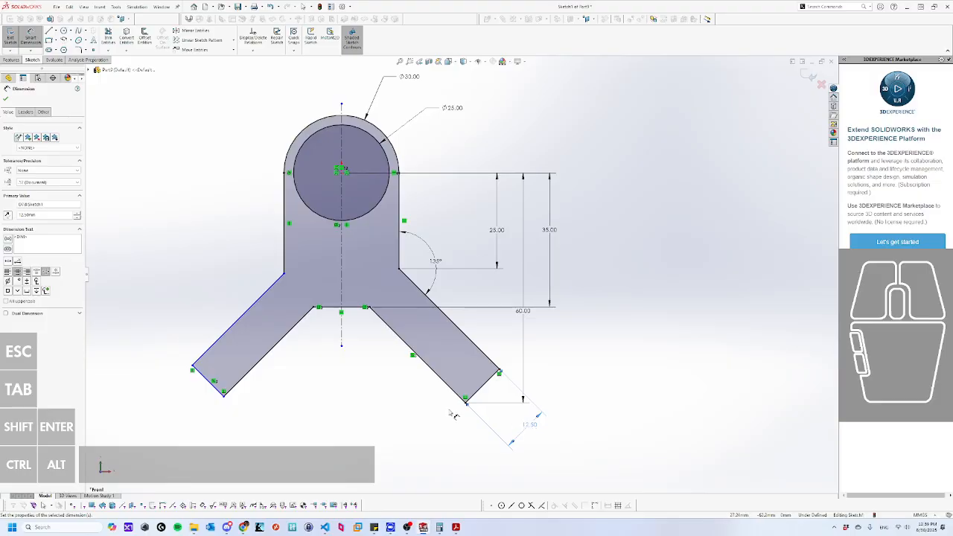
{"action": "key", "text": "Escape"}
Move the left leg's lower end corner slightly down and outward.
{"action": "left_click", "coordinate": [456, 389]}
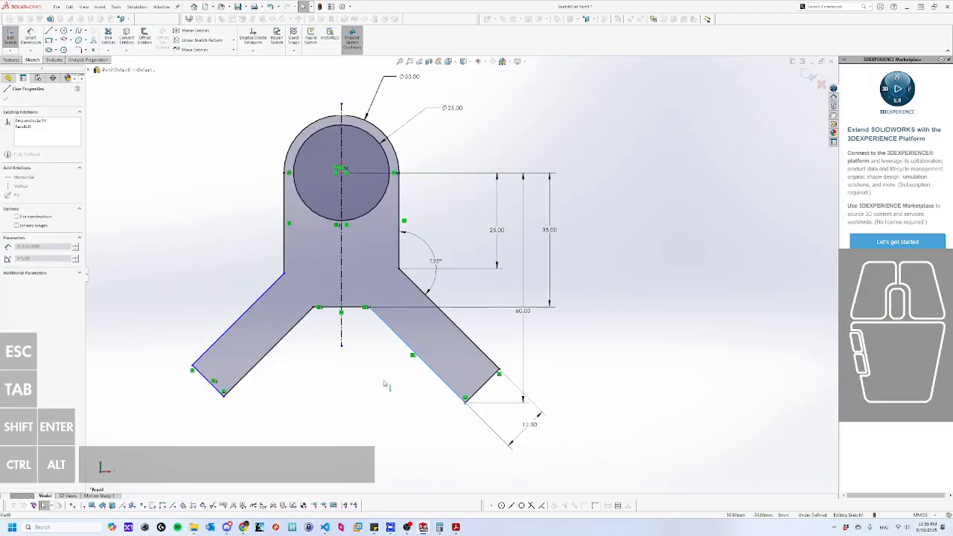
{"action": "left_click", "coordinate": [210, 400]}
{"action": "left_click_drag", "start_coordinate": [223, 395], "coordinate": [221, 399]}
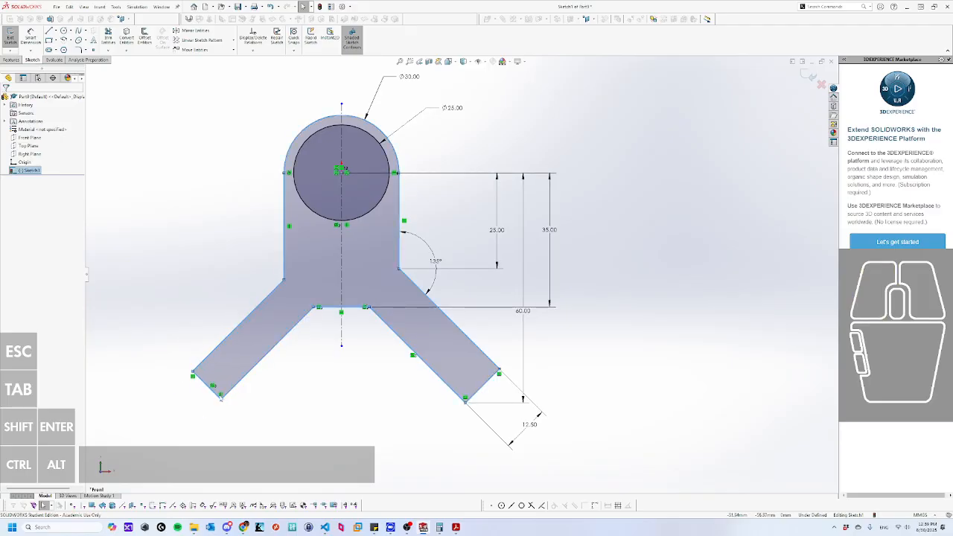
{"action": "key", "text": "ctrl"}
{"action": "left_click", "coordinate": [319, 390]}
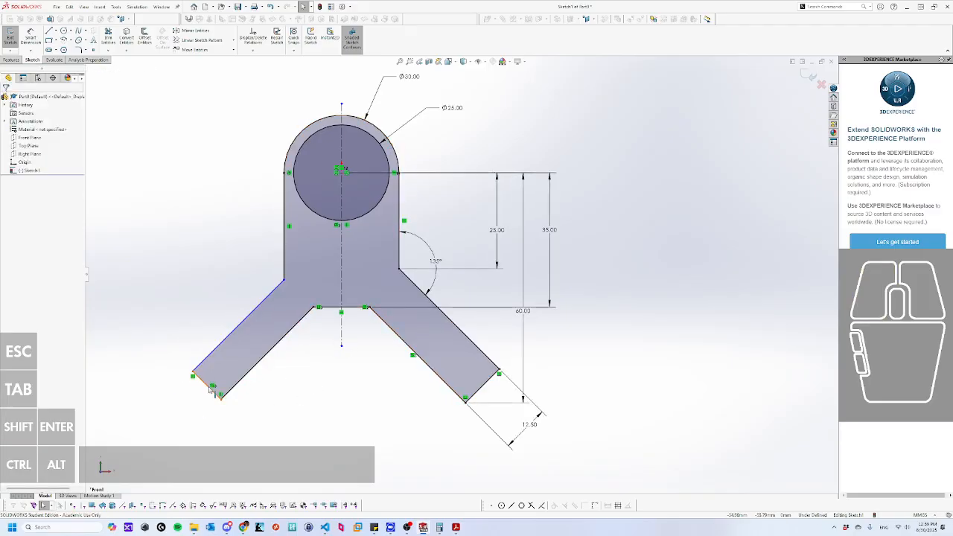
Try to make the end edges of the two legs symmetric about the vertical centreline.
{"action": "left_click", "coordinate": [211, 393]}
{"action": "left_click", "coordinate": [482, 387], "text": "ctrl"}
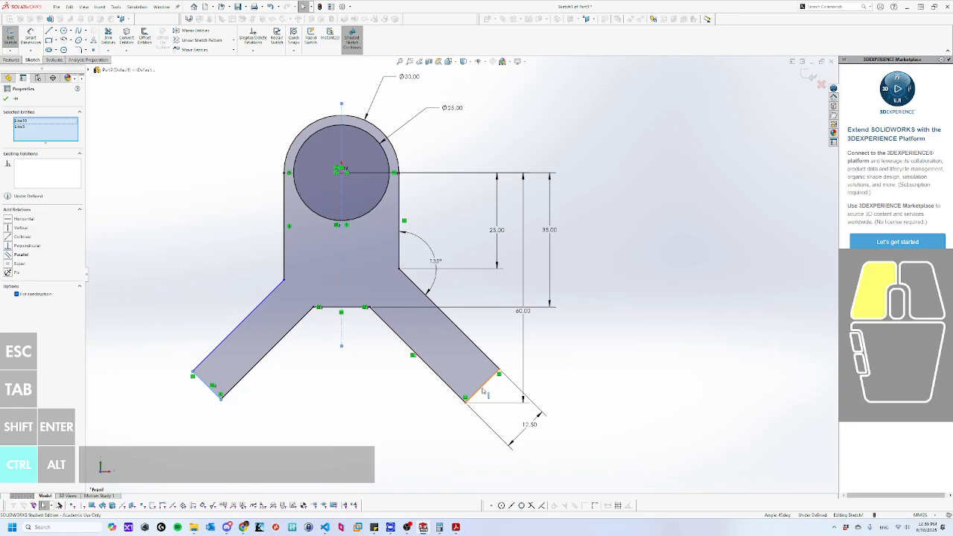
{"action": "left_click", "coordinate": [12, 263]}
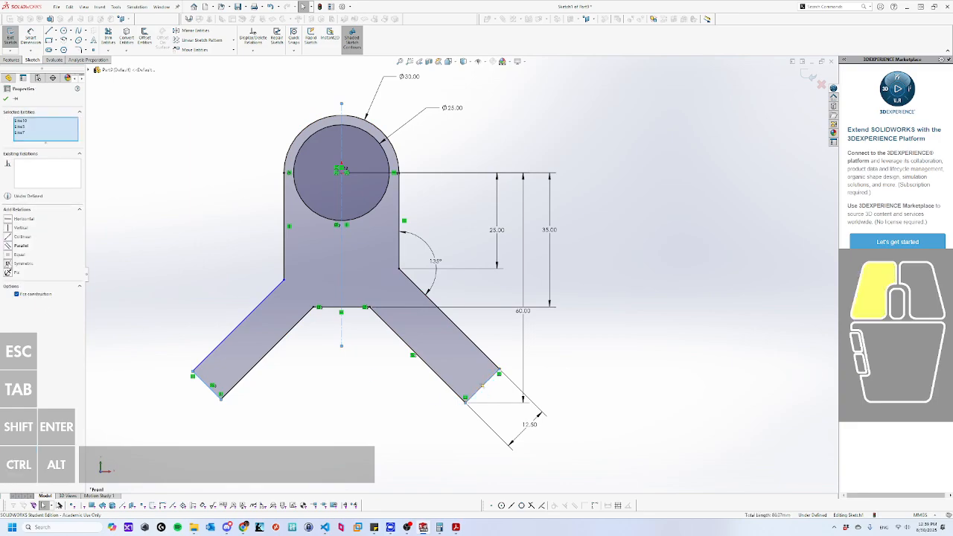
{"action": "left_click", "coordinate": [326, 417]}
Delete the relation at the left leg's lower end corner, and undo both this deletion and the leg ends' symmetric relation.
{"action": "left_click", "coordinate": [222, 396]}
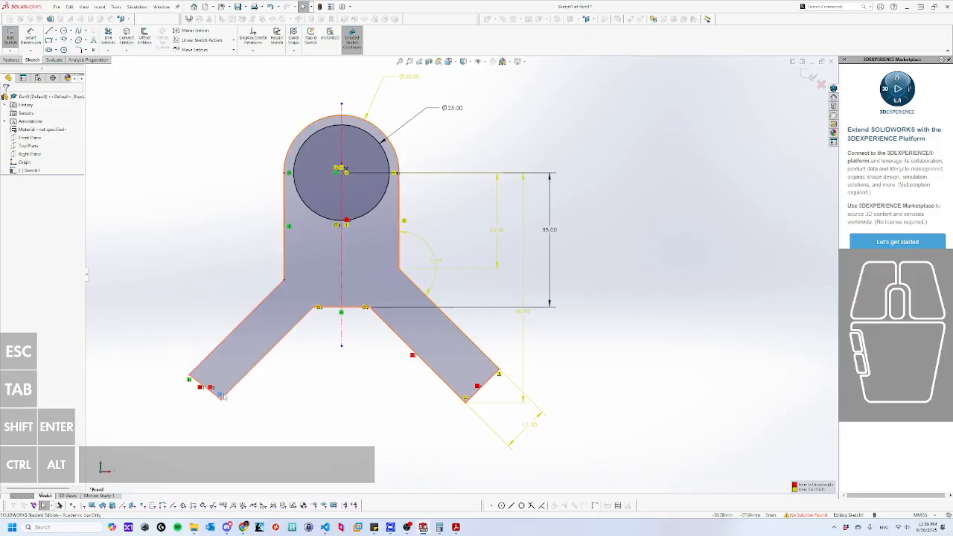
{"action": "key", "text": "Delete"}
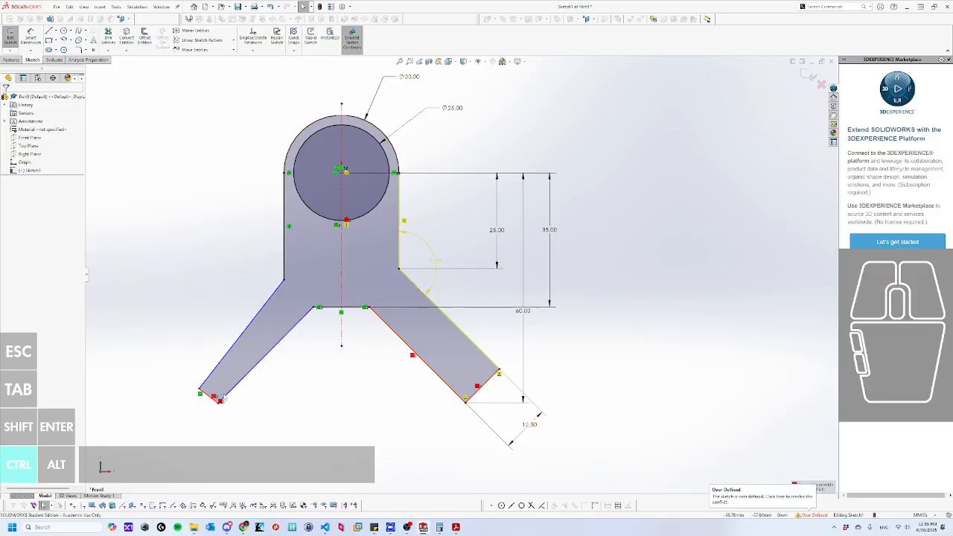
{"action": "key", "text": "ctrl+z"}
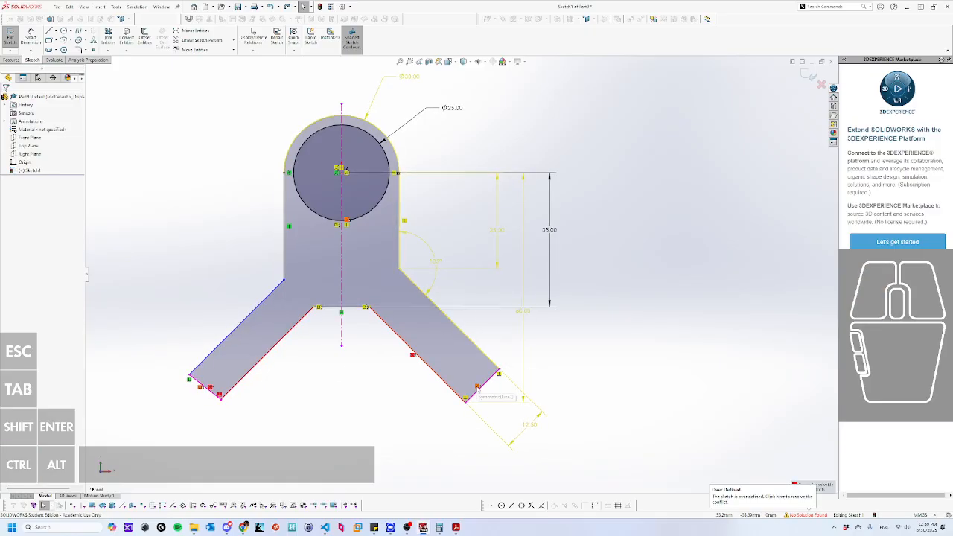
{"action": "key", "text": "ctrl+z"}
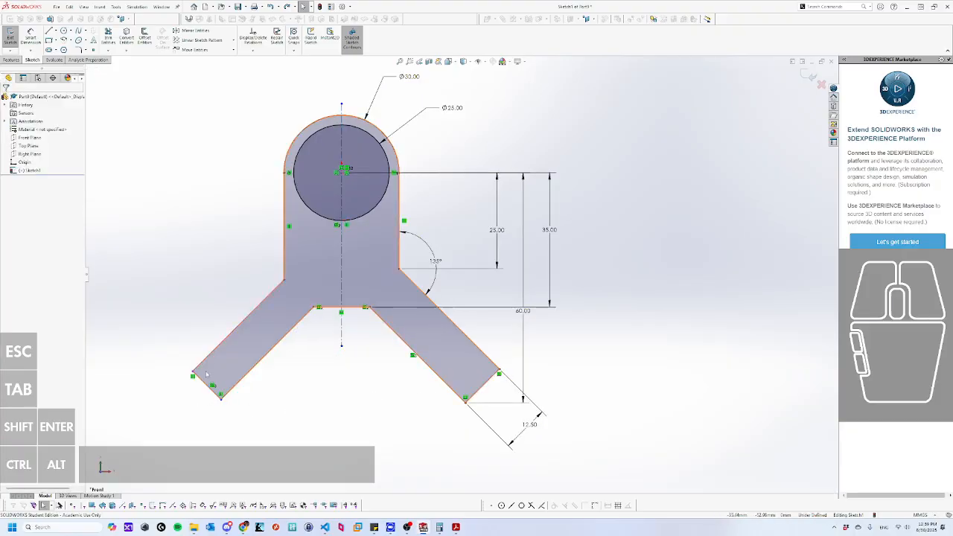
Move the left leg's outer edge slightly outward, and make its upper endpoint horizontal with the right leg's upper outer endpoint.
{"action": "left_click", "coordinate": [209, 362]}
{"action": "left_click", "coordinate": [174, 321]}
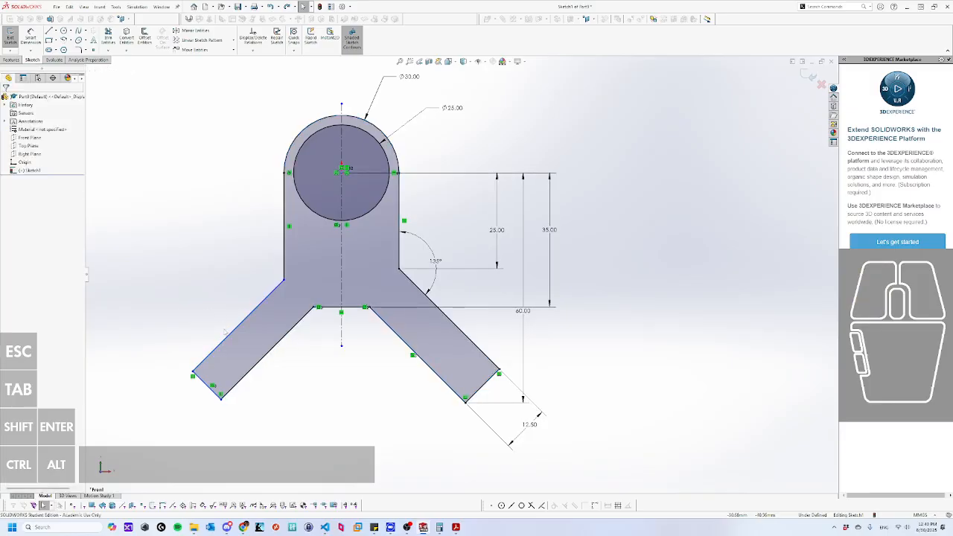
{"action": "mouse_move", "coordinate": [224, 342]}
{"action": "left_mouse_down"}
{"action": "mouse_move", "coordinate": [171, 268]}
{"action": "mouse_move", "coordinate": [218, 334]}
{"action": "left_mouse_up"}
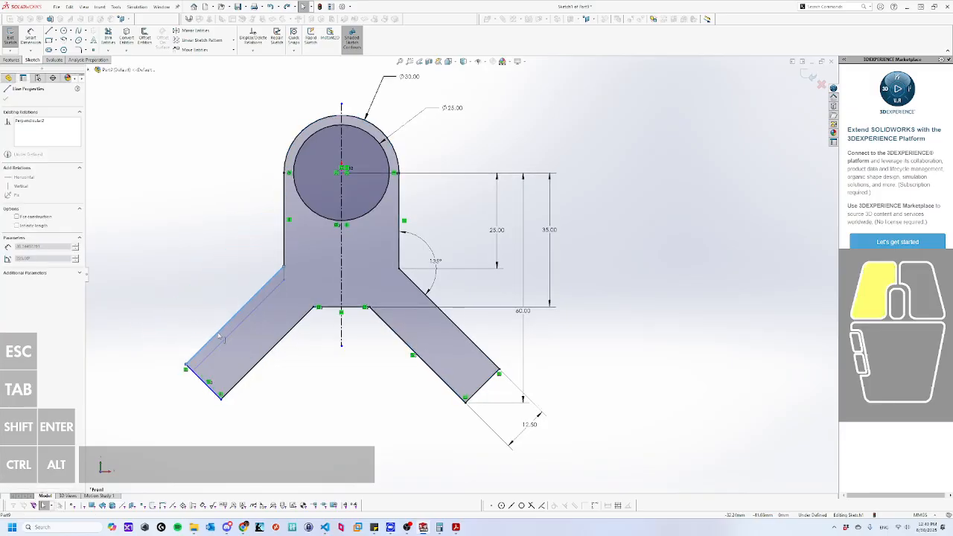
{"action": "key", "text": "Escape"}
{"action": "left_click", "coordinate": [284, 267]}
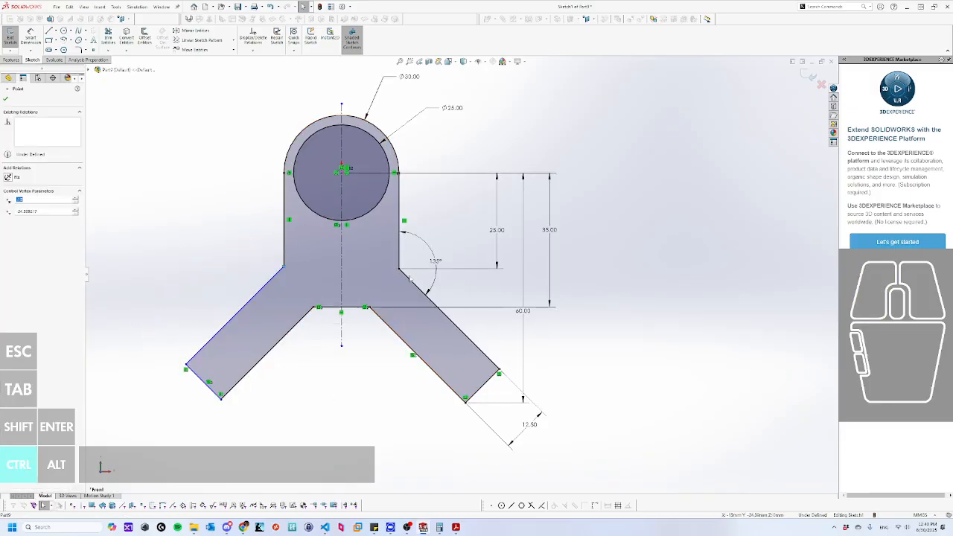
{"action": "left_click", "coordinate": [400, 268], "text": "ctrl"}
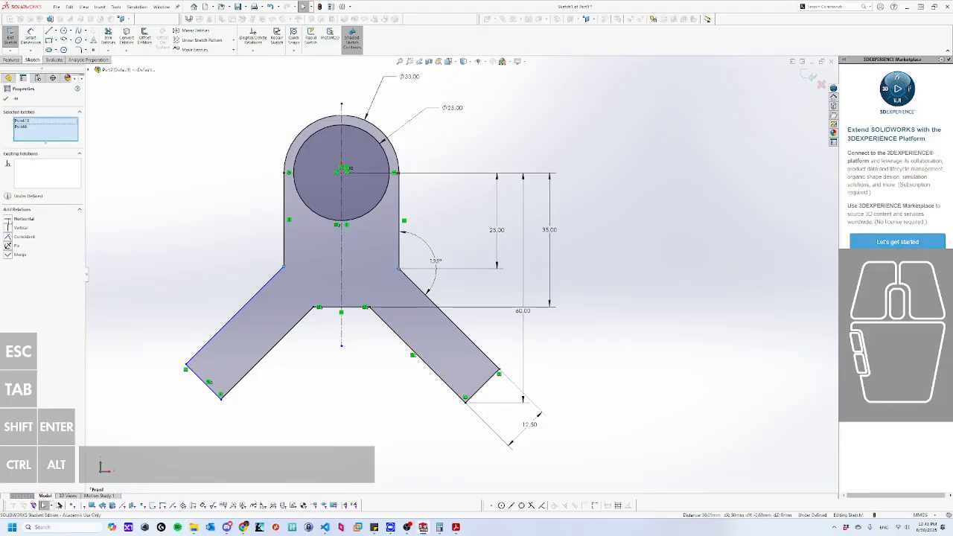
{"action": "left_click", "coordinate": [9, 221]}
{"action": "key", "text": "Escape"}
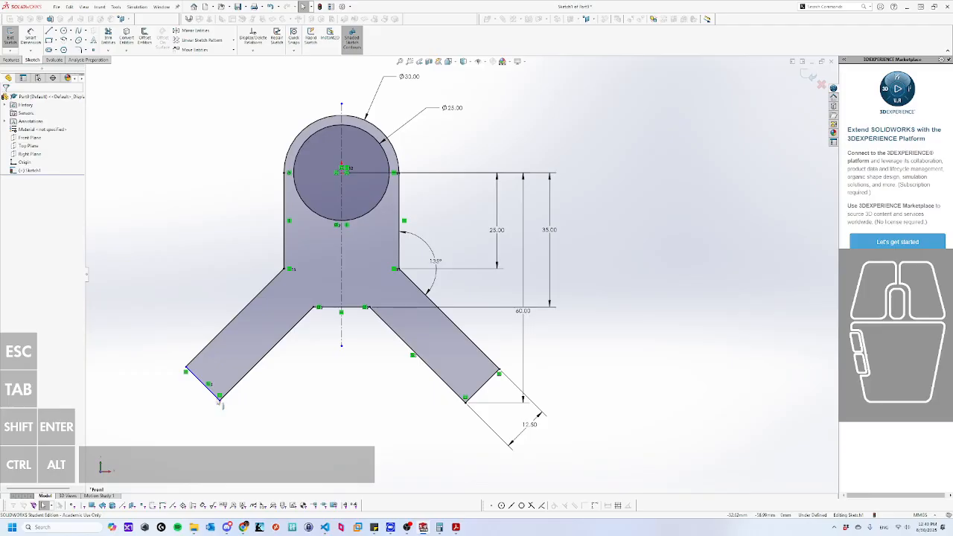
Make the legs' lowest corners symmetric about the vertical centreline, and delete the conflicting relation between the left end edge and the right leg's inner edge.
{"action": "left_click", "coordinate": [210, 390]}
{"action": "left_click", "coordinate": [227, 408]}
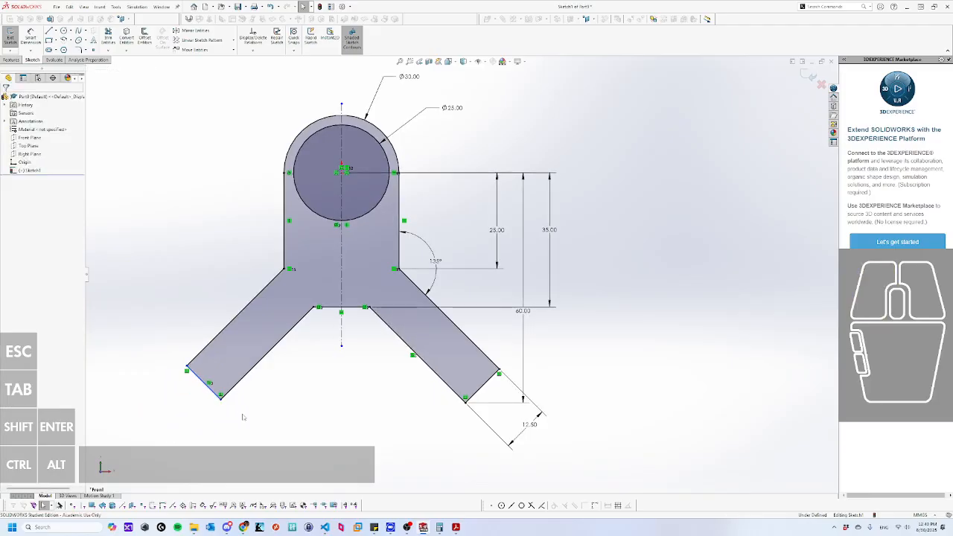
{"action": "left_click", "coordinate": [220, 402]}
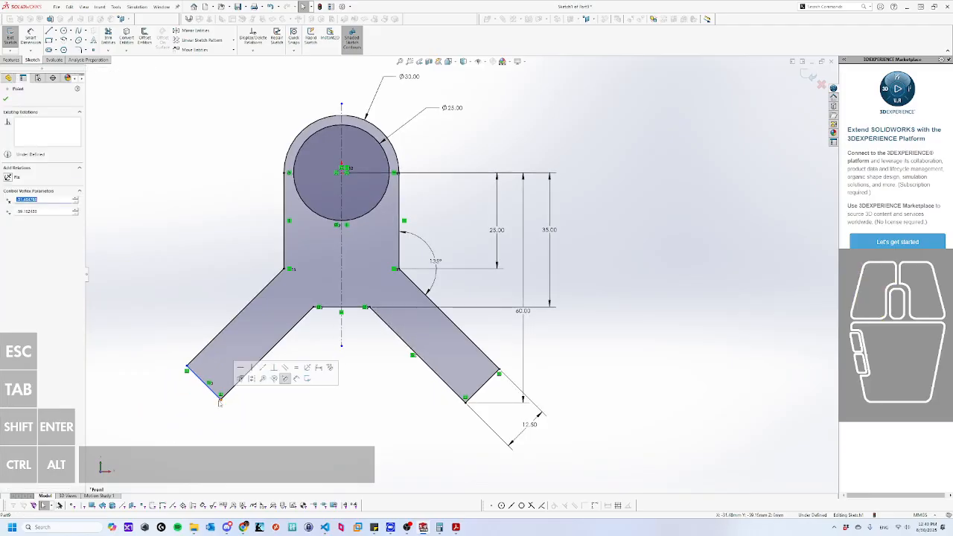
{"action": "left_click", "coordinate": [342, 336], "text": "ctrl"}
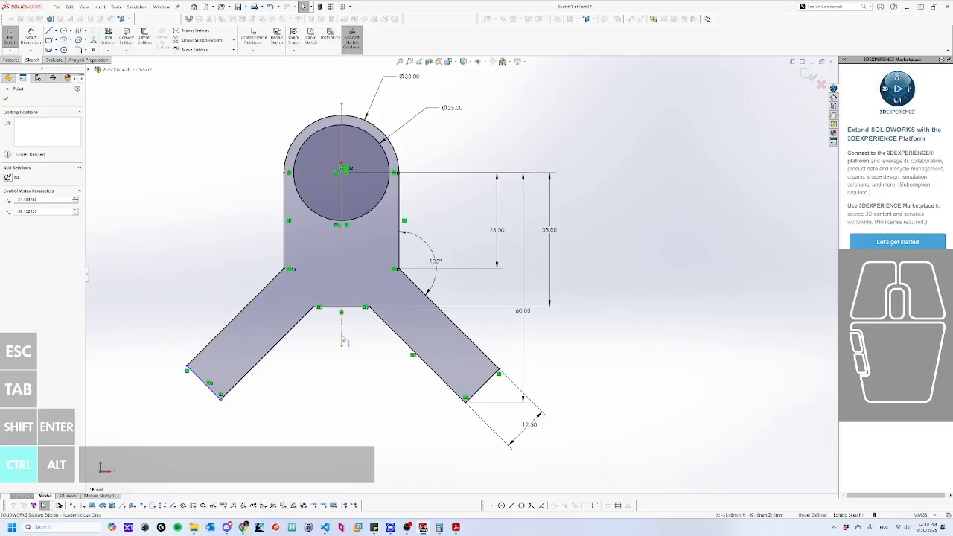
{"action": "left_click", "coordinate": [464, 399], "text": "ctrl"}
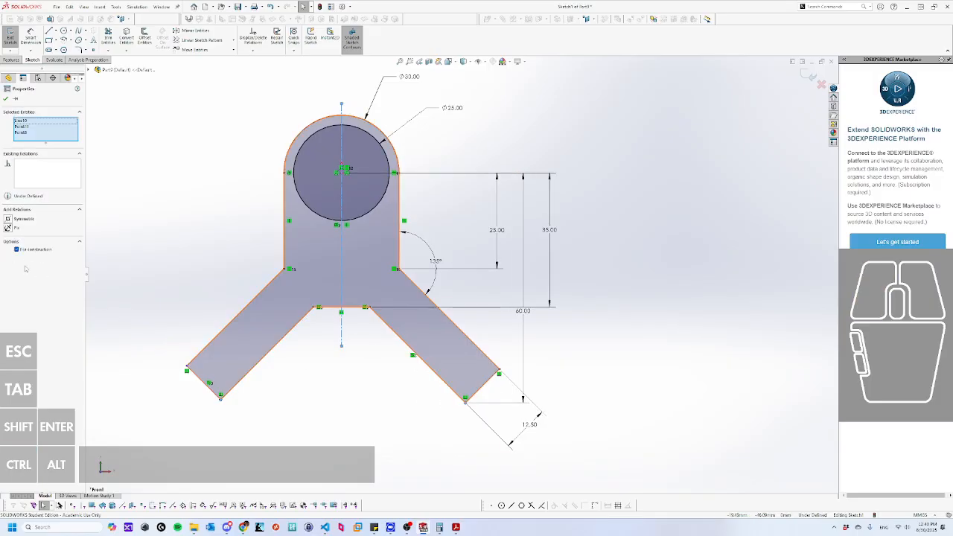
{"action": "left_click", "coordinate": [10, 219]}
{"action": "left_click", "coordinate": [221, 288]}
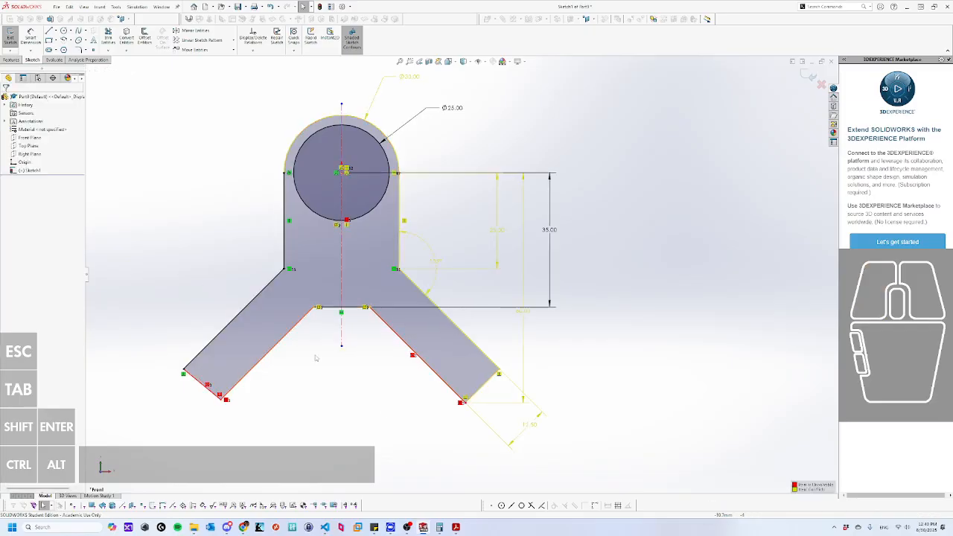
{"action": "left_click", "coordinate": [208, 386]}
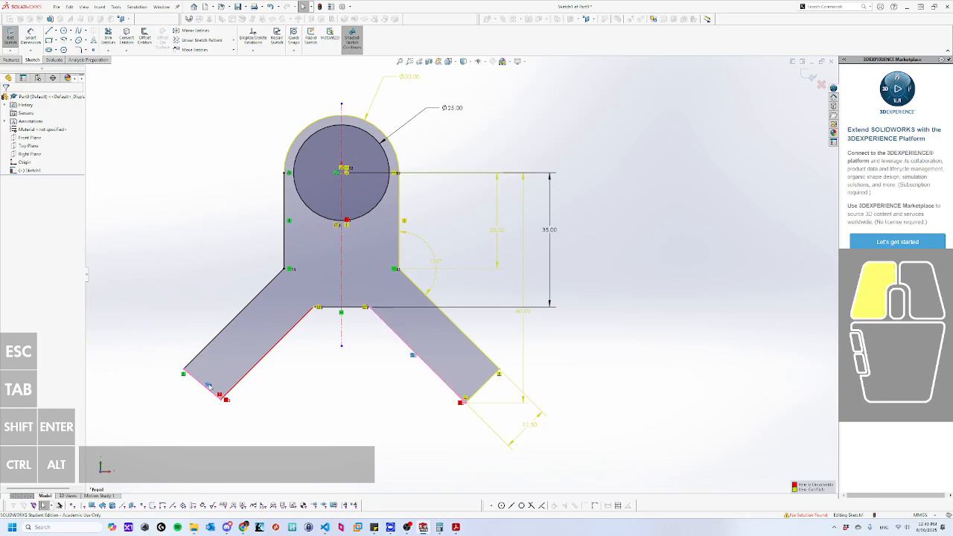
{"action": "key", "text": "Delete"}
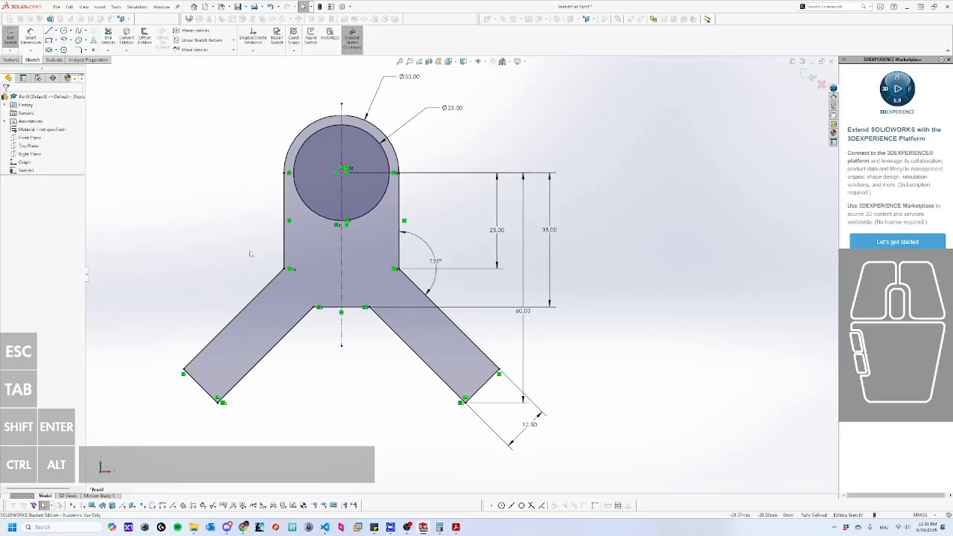
Save the part as Sketch 6.SLDPRT in the Week 1 folder and close it.
{"action": "scroll", "coordinate": [253, 248], "scroll_direction": "up", "scroll_amount": 1}
{"action": "scroll", "coordinate": [326, 206], "scroll_direction": "down", "scroll_amount": 1}
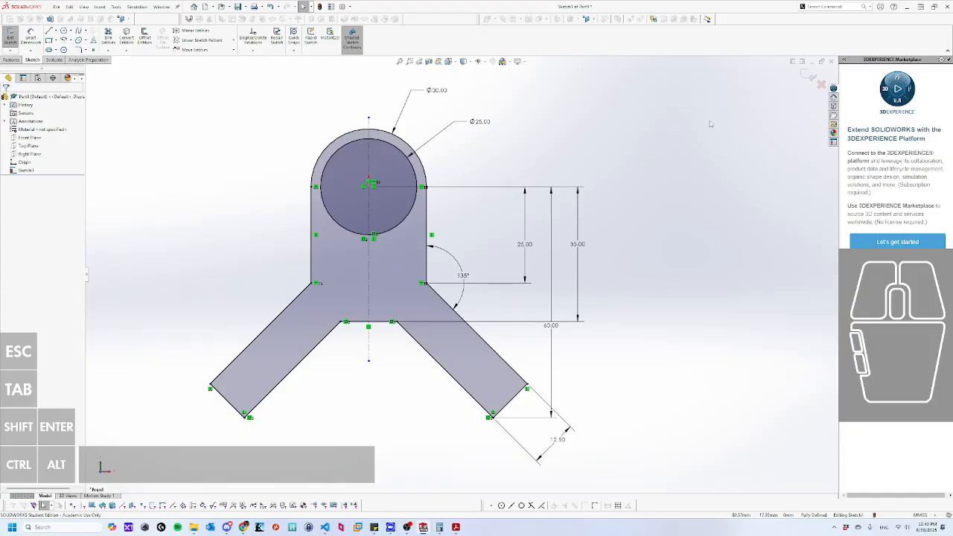
{"action": "key", "text": "ctrl+s"}
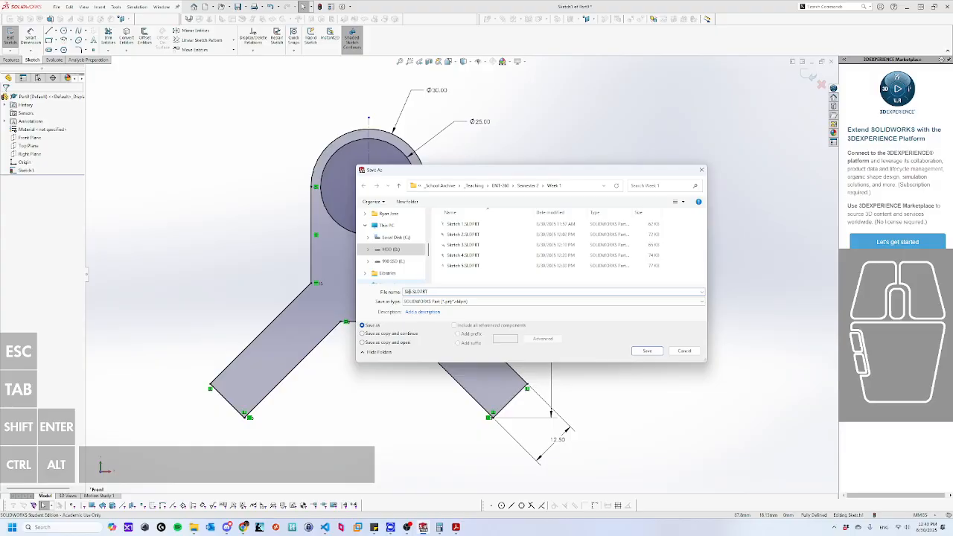
{"action": "key", "text": "Return"}
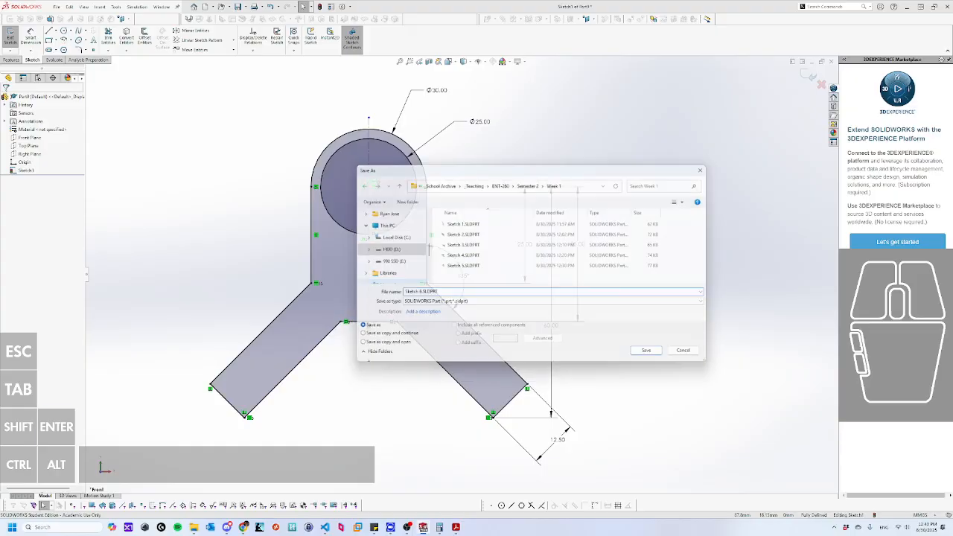
{"action": "left_click", "coordinate": [831, 61]}
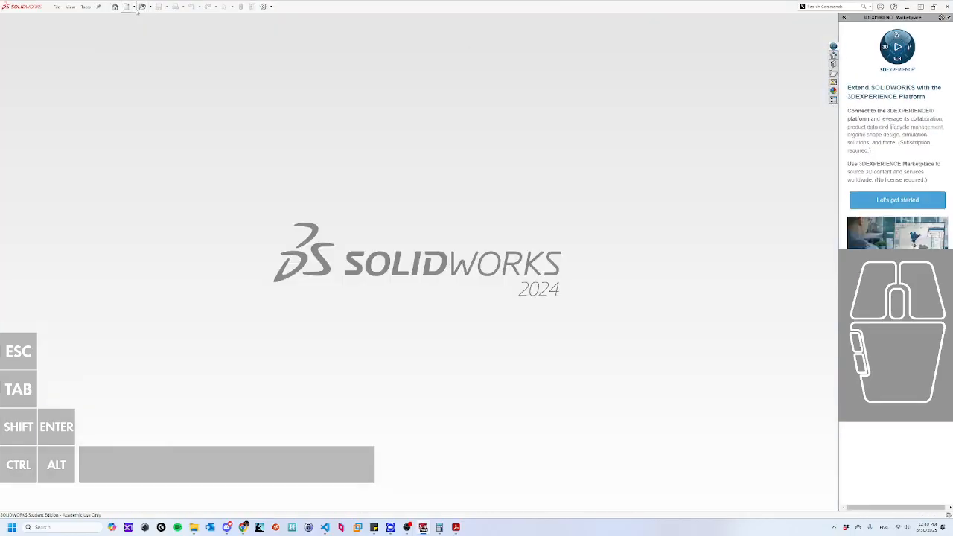
Create a new part document and switch to the PDF viewer to bring up the Sketch 7 drawing.
{"action": "left_click", "coordinate": [127, 6]}
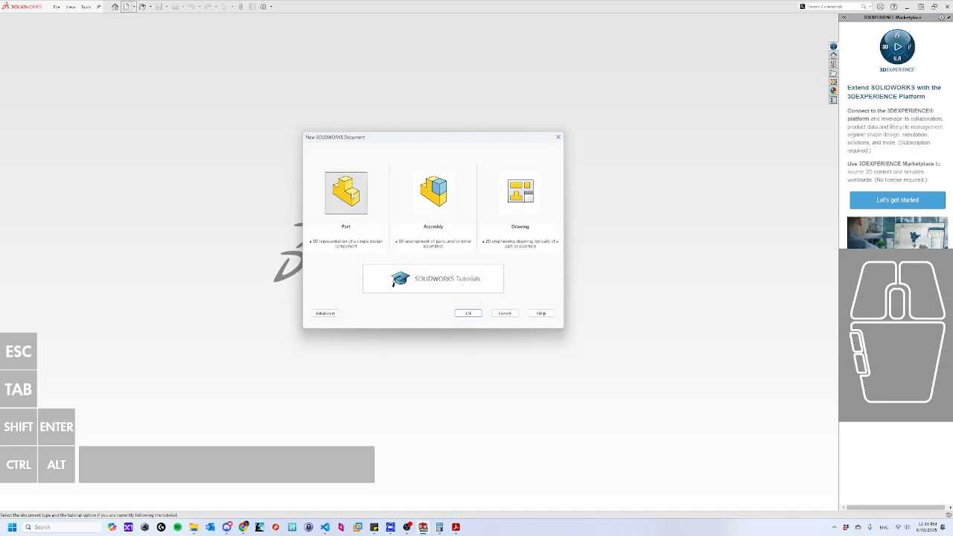
{"action": "double_click", "coordinate": [335, 196]}
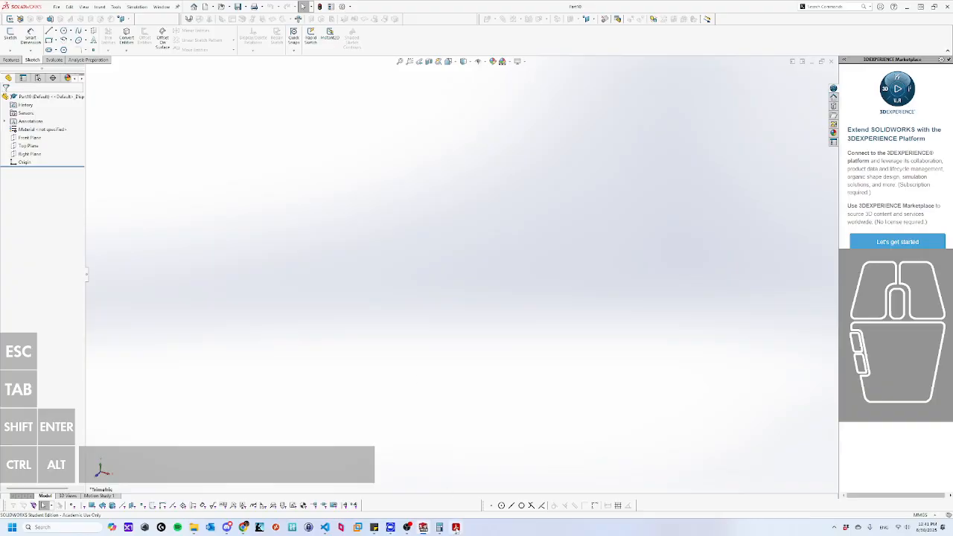
{"action": "left_click", "coordinate": [456, 527]}
{"action": "scroll", "coordinate": [398, 220], "scroll_direction": "down", "scroll_amount": 10}
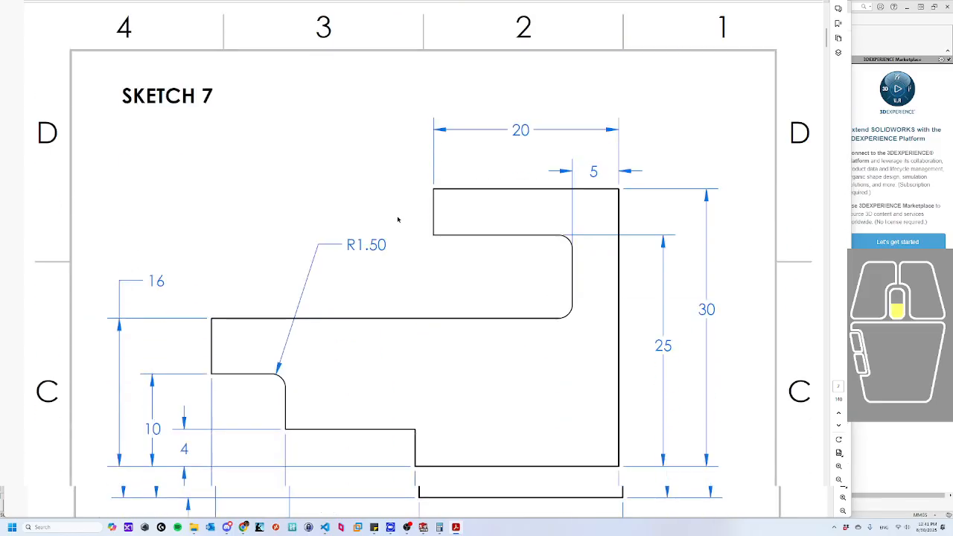
{"action": "scroll", "coordinate": [398, 220], "scroll_direction": "down", "scroll_amount": 3}
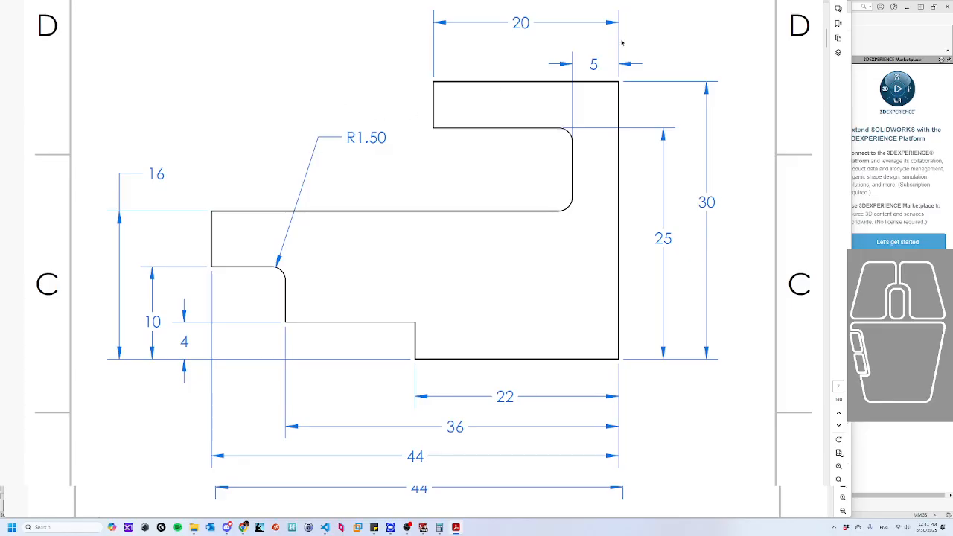
Start a sketch on the new part's Front Plane, check the Sketch 7 drawing again and return to SOLIDWORKS.
{"action": "left_click", "coordinate": [874, 137]}
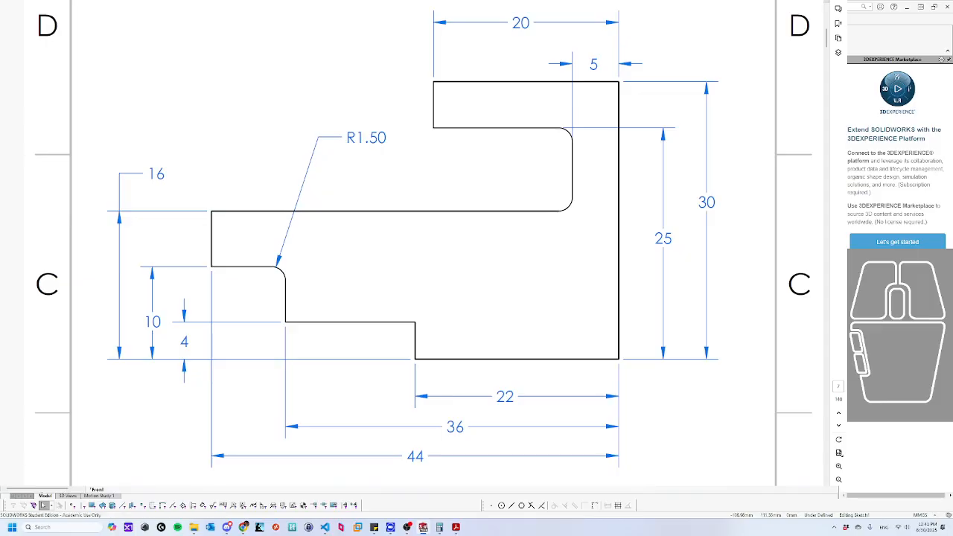
{"action": "left_click", "coordinate": [459, 525]}
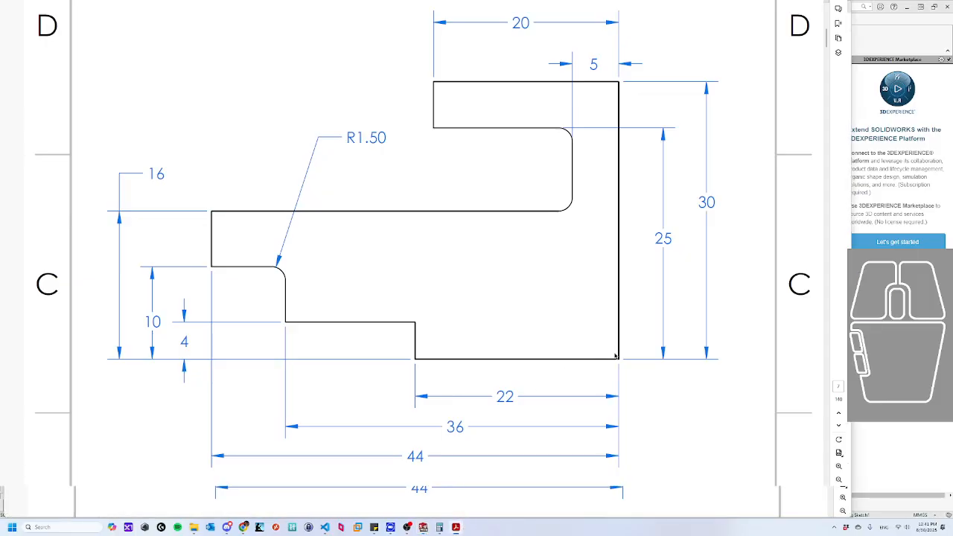
{"action": "left_click", "coordinate": [457, 527]}
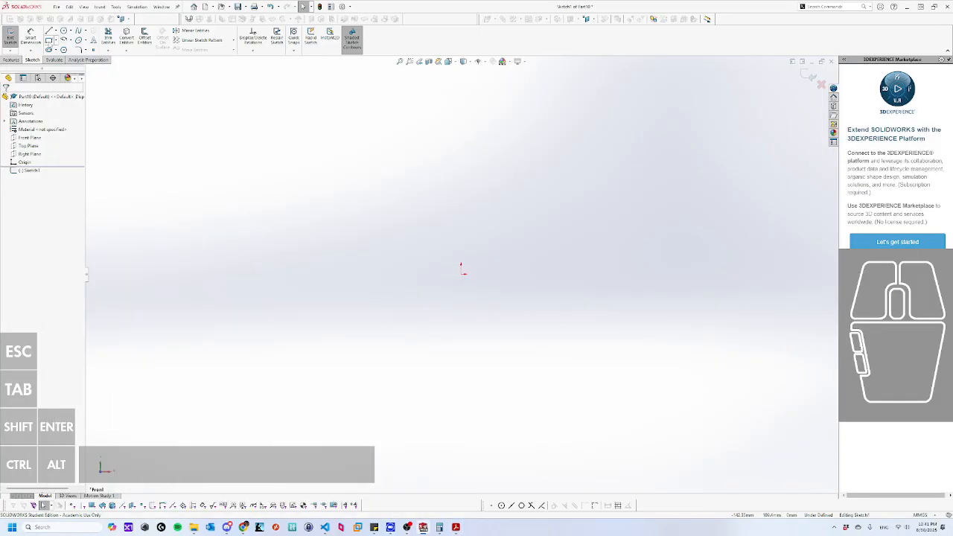
Sketch connected lines up from the origin, left, down, back right and down to form the profile's right edge and upper arm.
{"action": "left_click", "coordinate": [49, 31]}
{"action": "left_click", "coordinate": [461, 274]}
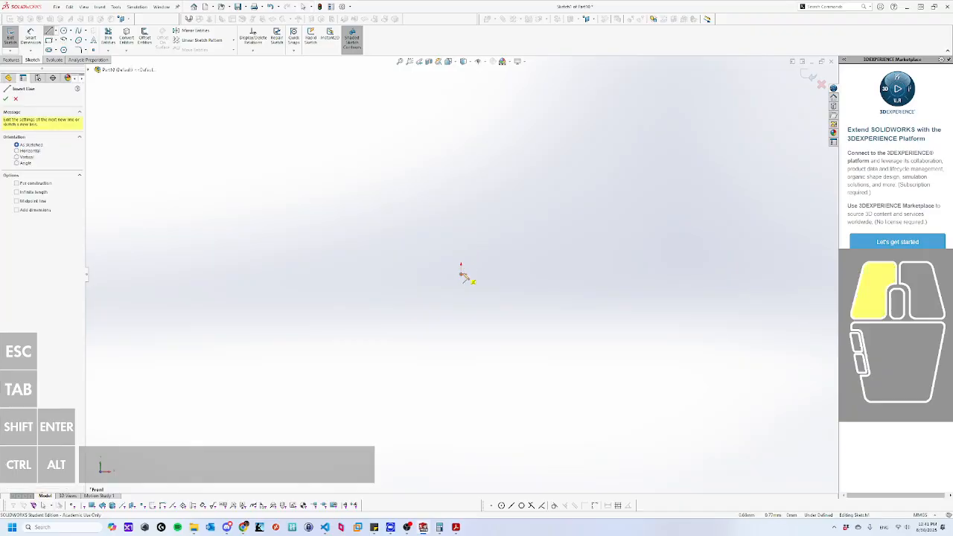
{"action": "left_click", "coordinate": [462, 147]}
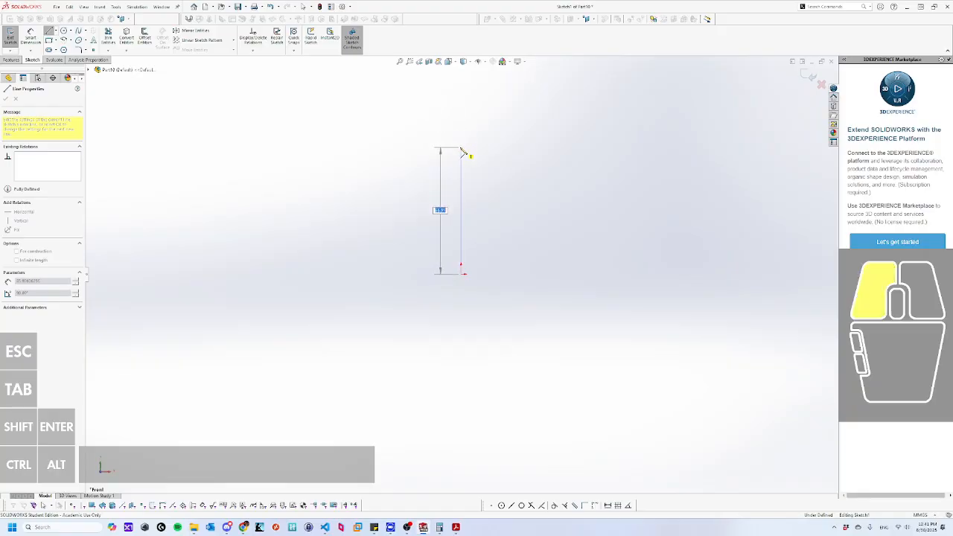
{"action": "left_click", "coordinate": [355, 147]}
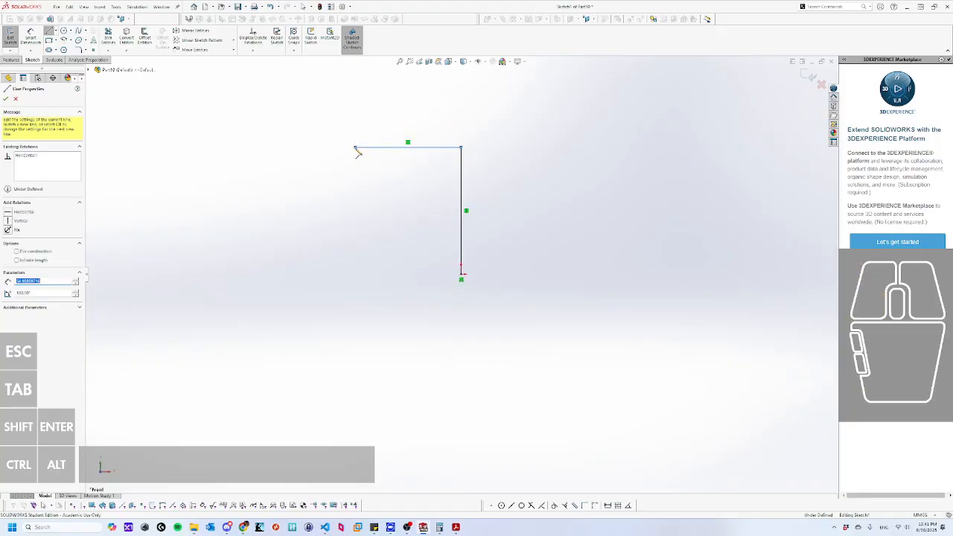
{"action": "left_click", "coordinate": [355, 172]}
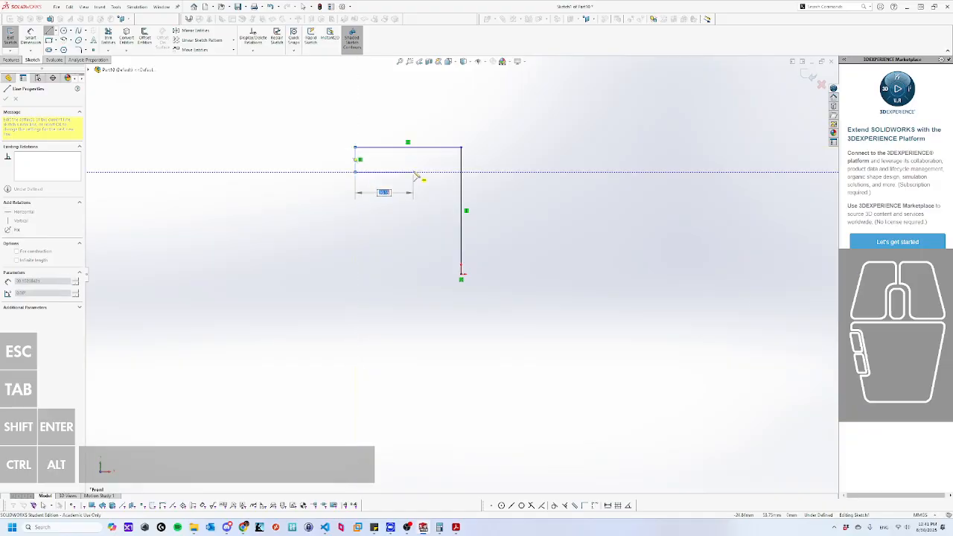
{"action": "left_click", "coordinate": [416, 172]}
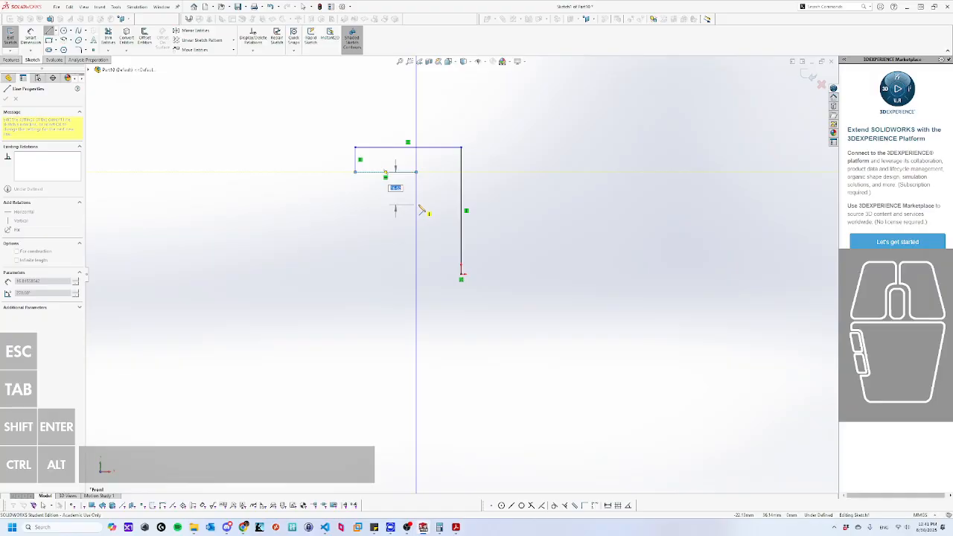
{"action": "left_click", "coordinate": [416, 206]}
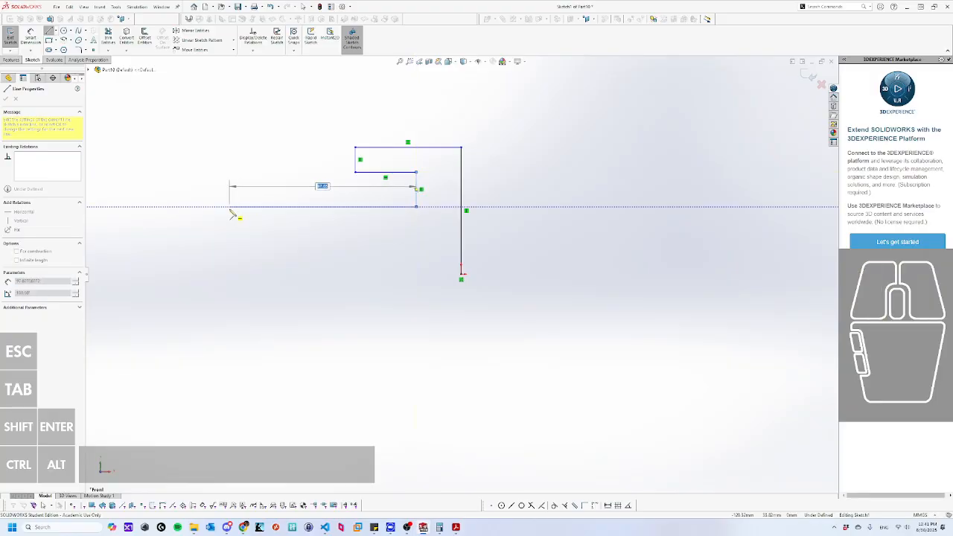
Continue the profile with a long horizontal edge to the left and two downward steps, closing it at the origin with a base line about 78 mm long.
{"action": "left_click", "coordinate": [229, 206]}
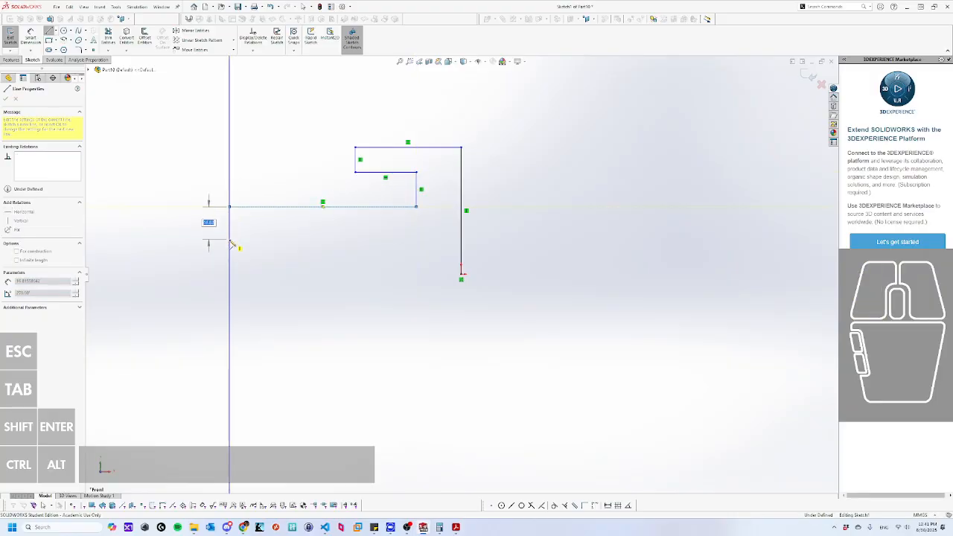
{"action": "left_click", "coordinate": [229, 239]}
{"action": "left_click", "coordinate": [269, 240]}
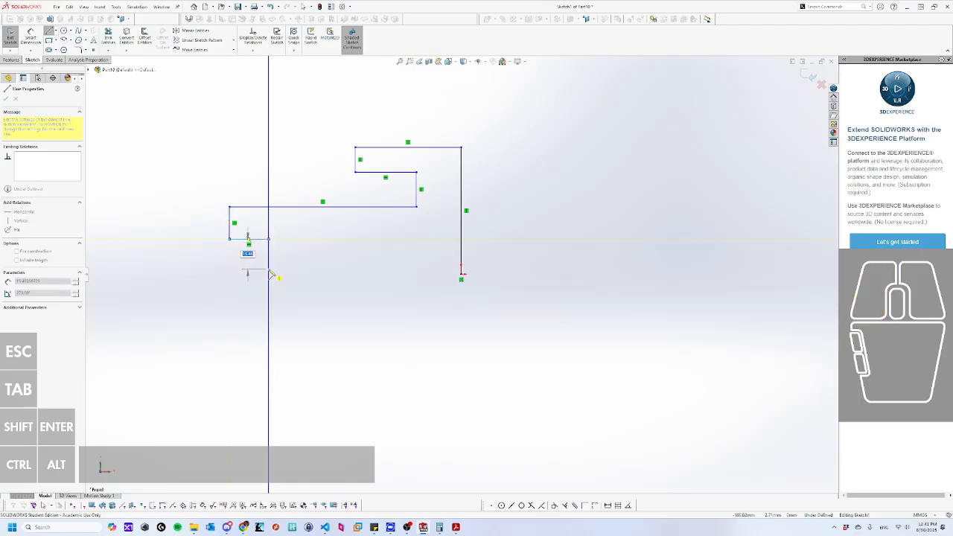
{"action": "left_click", "coordinate": [269, 269]}
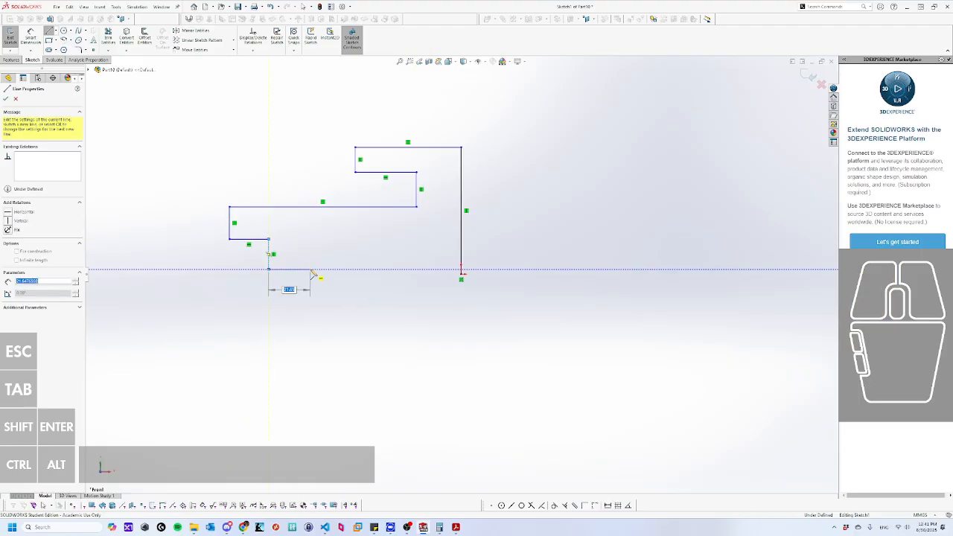
{"action": "left_click", "coordinate": [312, 277]}
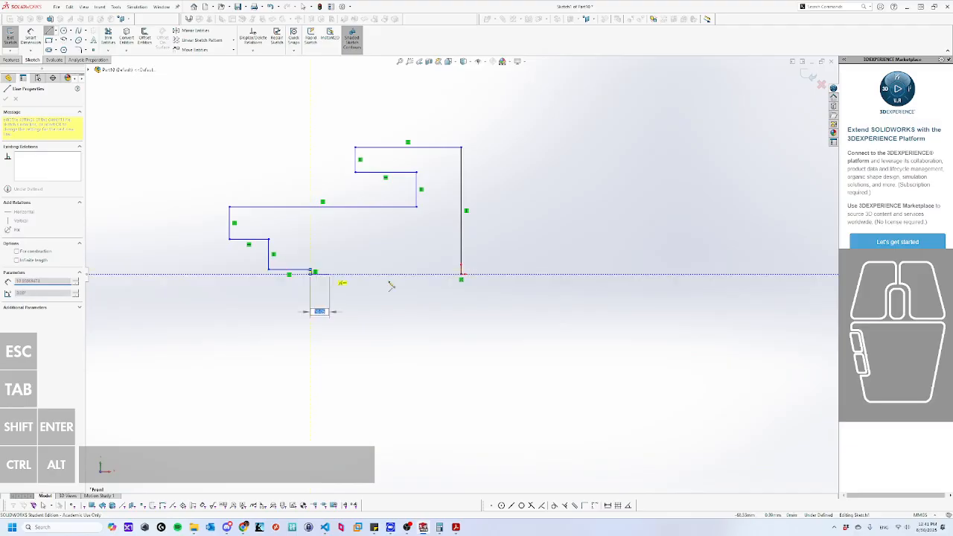
{"action": "left_click", "coordinate": [461, 276]}
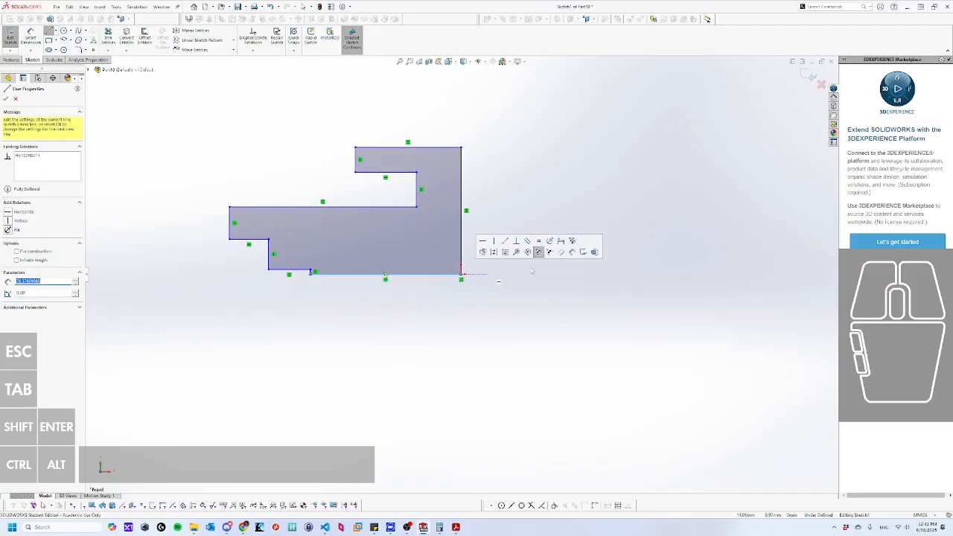
{"action": "key", "text": "Escape"}
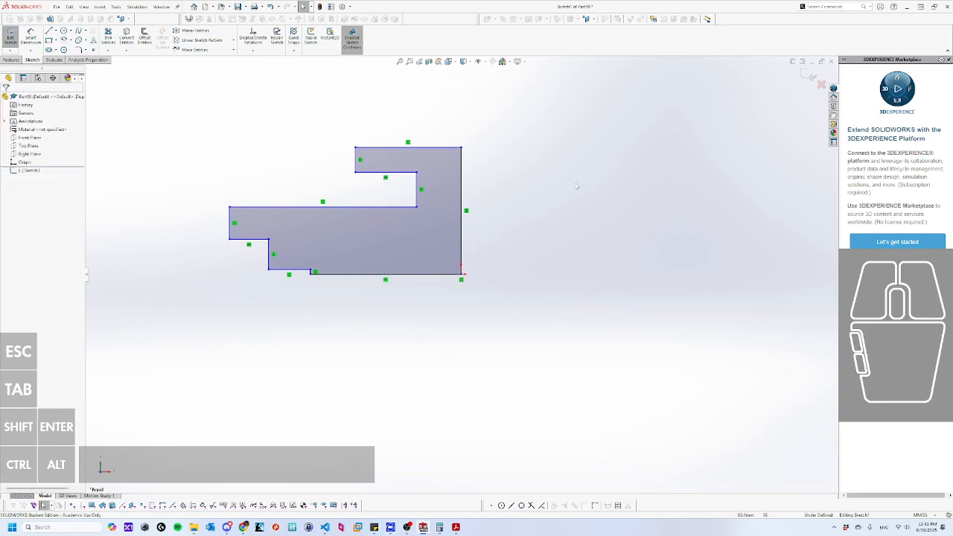
{"action": "right_click_drag", "start_coordinate": [561, 262], "coordinate": [570, 156]}
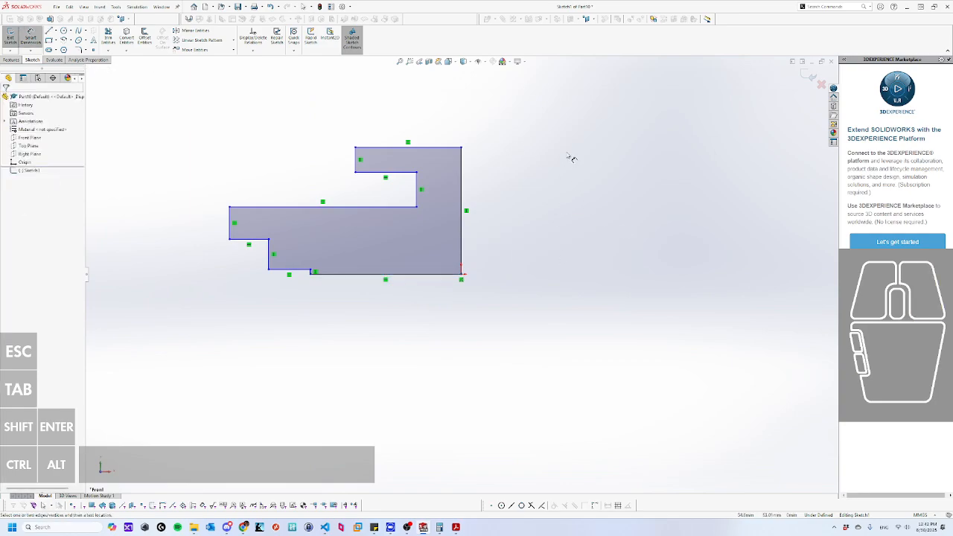
{"action": "left_click", "coordinate": [428, 150]}
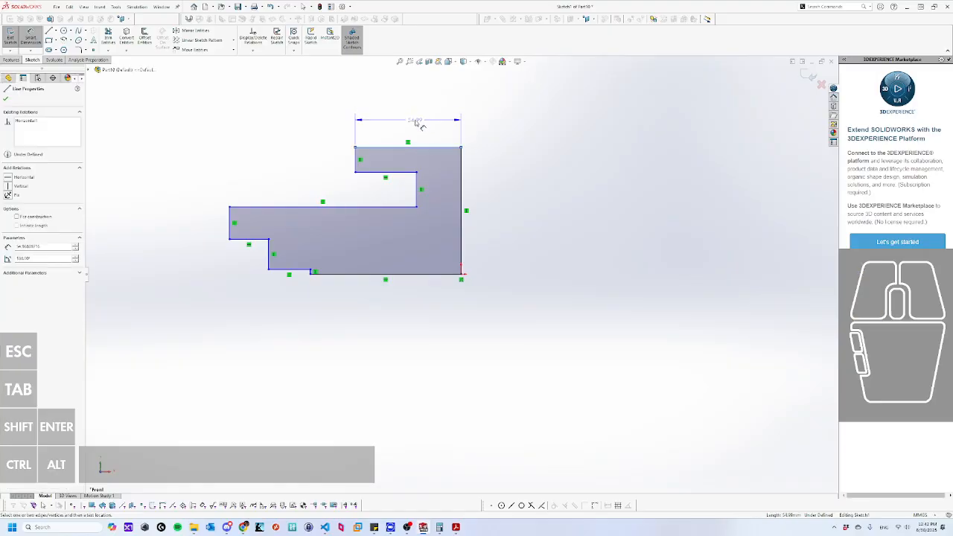
{"action": "key", "text": "Escape"}
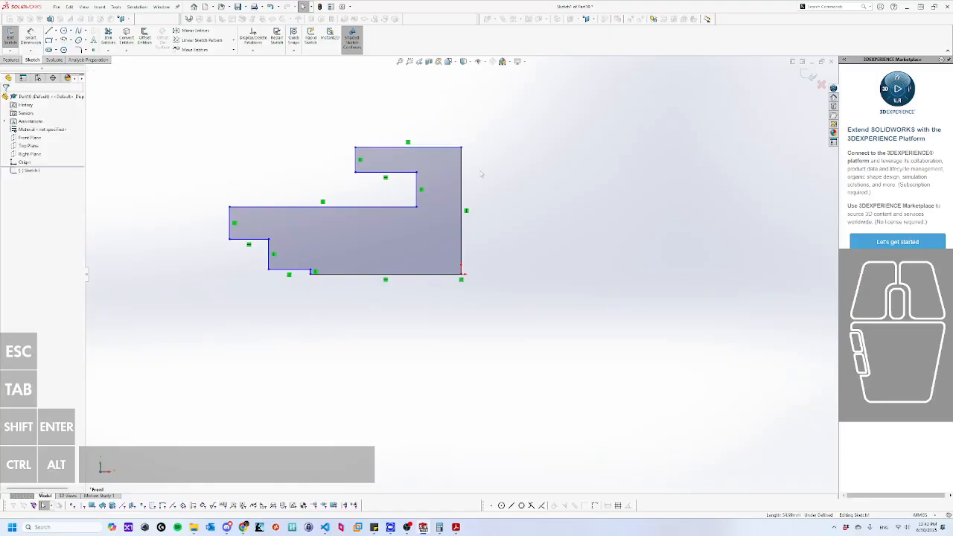
Dimension the profile's overall width between the right edge and the far left edge as 44 mm.
{"action": "right_click_drag", "start_coordinate": [538, 310], "coordinate": [464, 238]}
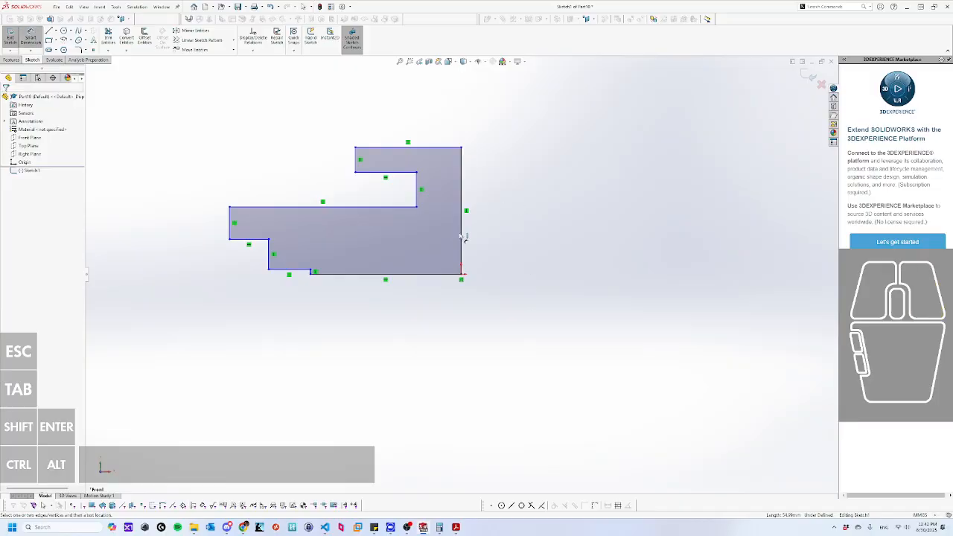
{"action": "left_click", "coordinate": [462, 242]}
{"action": "left_click", "coordinate": [229, 228]}
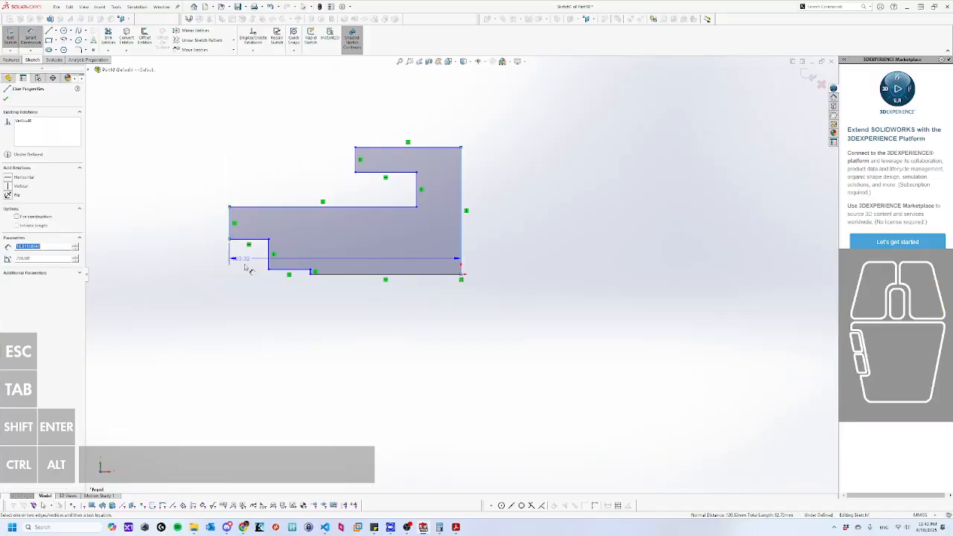
{"action": "left_click", "coordinate": [322, 334]}
{"action": "type", "text": "44"}
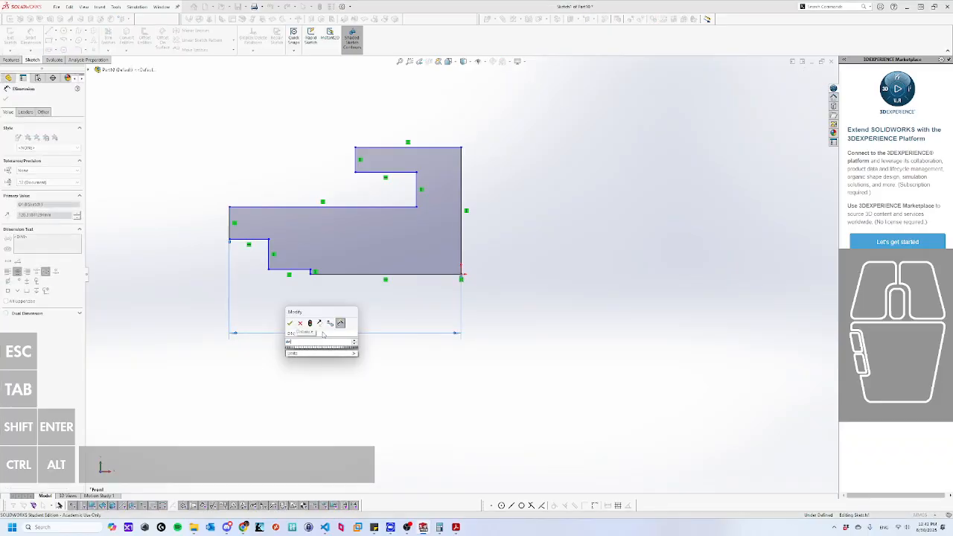
{"action": "key", "text": "Return"}
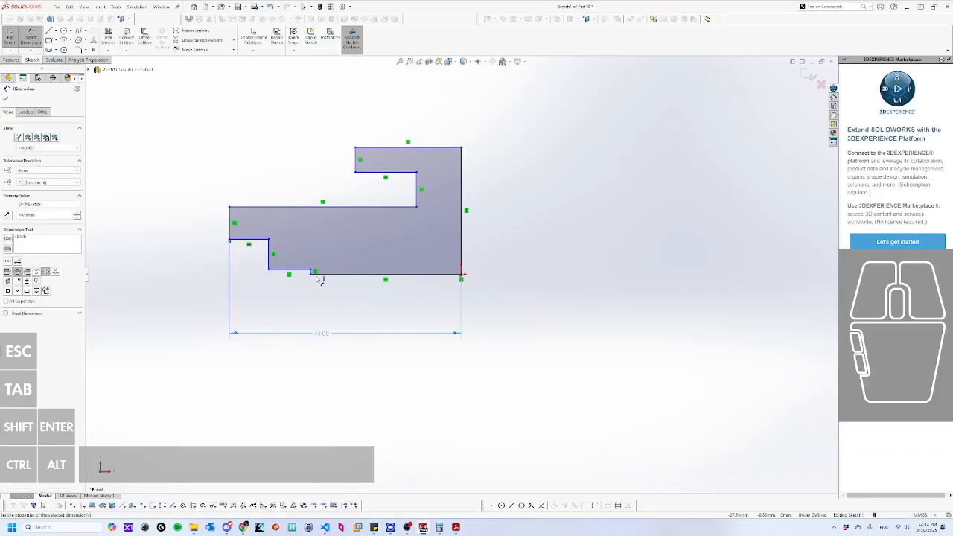
Dimension the base line as 22 mm and the second step's vertical edge 36 mm from the profile's right edge.
{"action": "left_click", "coordinate": [321, 275]}
{"action": "left_click", "coordinate": [354, 314]}
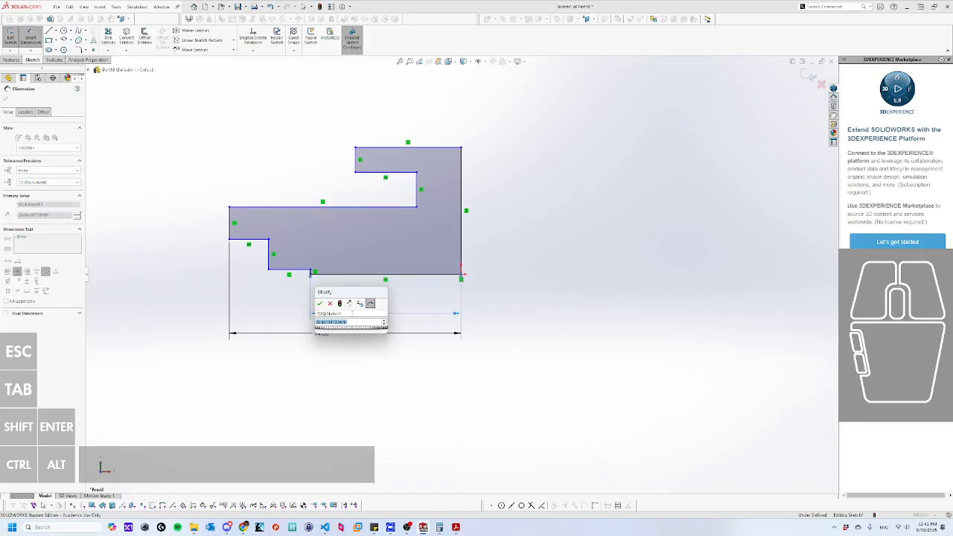
{"action": "type", "text": "22"}
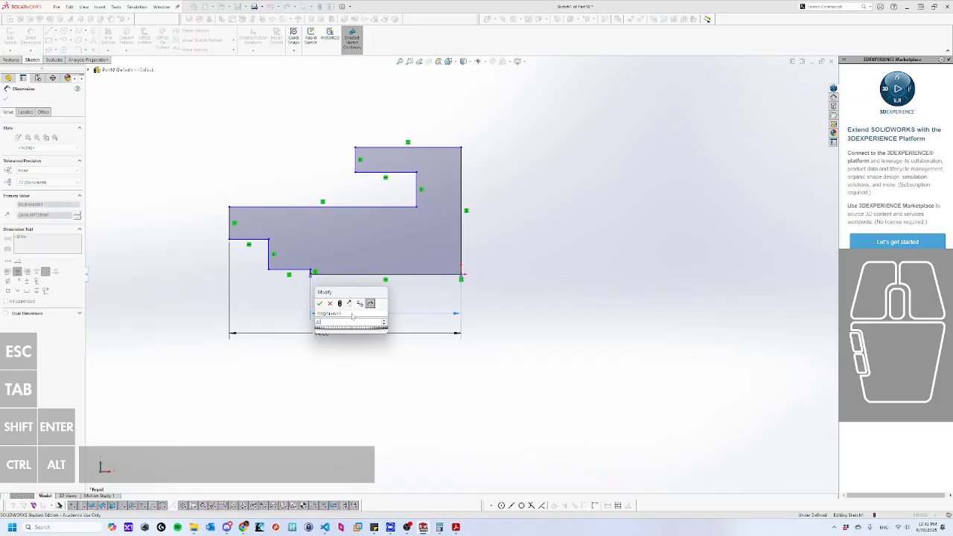
{"action": "key", "text": "Return"}
{"action": "left_click", "coordinate": [271, 258]}
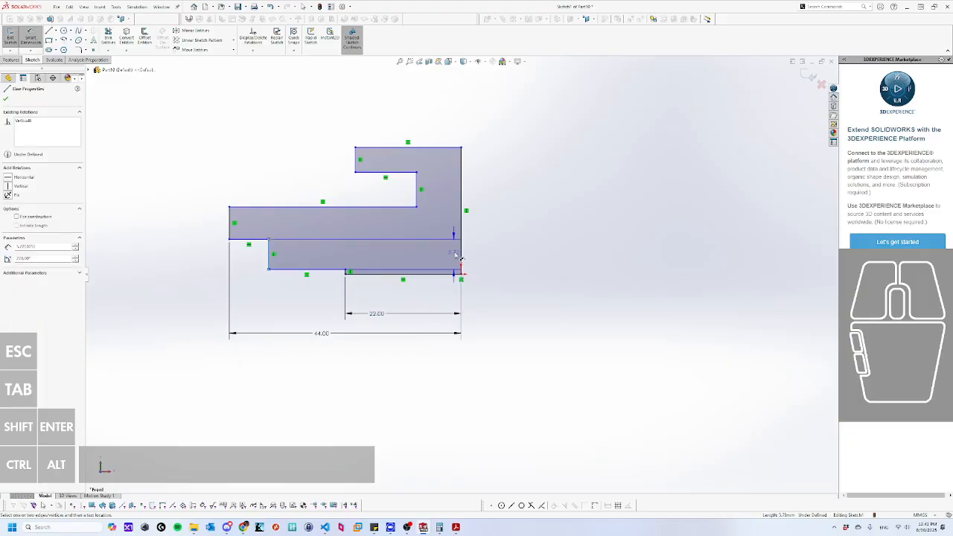
{"action": "left_click", "coordinate": [462, 264]}
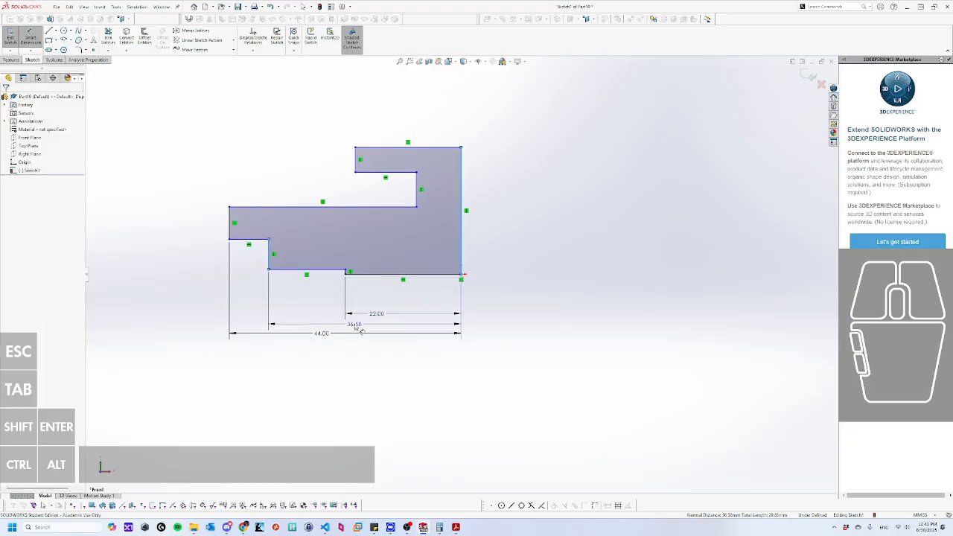
{"action": "left_click", "coordinate": [356, 325]}
{"action": "key", "text": "Return"}
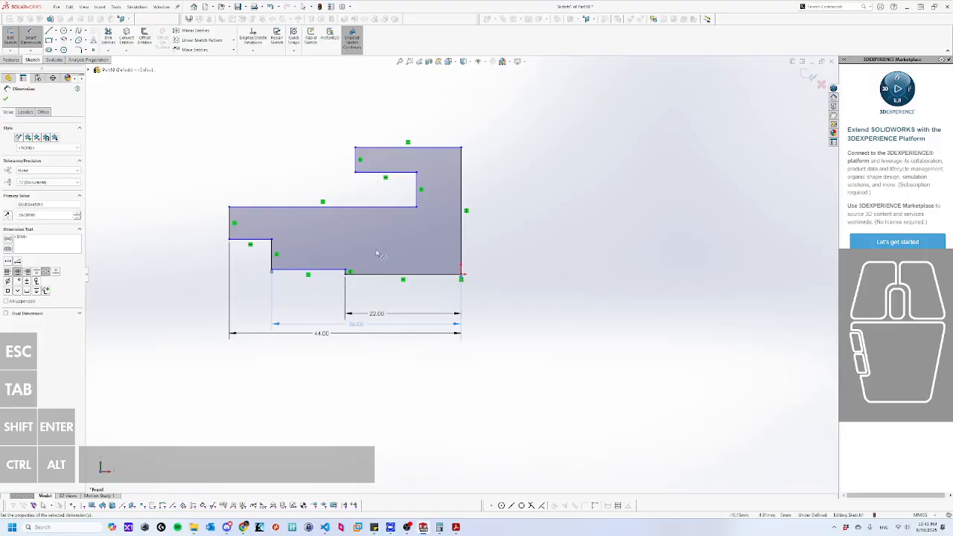
Dimension the lower step's height above the base line as 4 mm, placing the dimension beside the profile's left end.
{"action": "scroll", "coordinate": [344, 270], "scroll_direction": "down", "scroll_amount": 2}
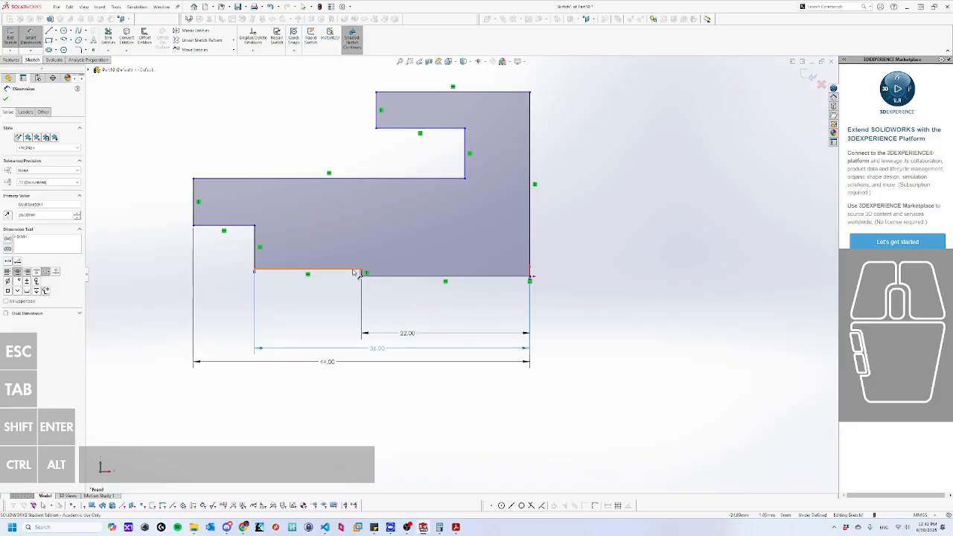
{"action": "left_click", "coordinate": [361, 271]}
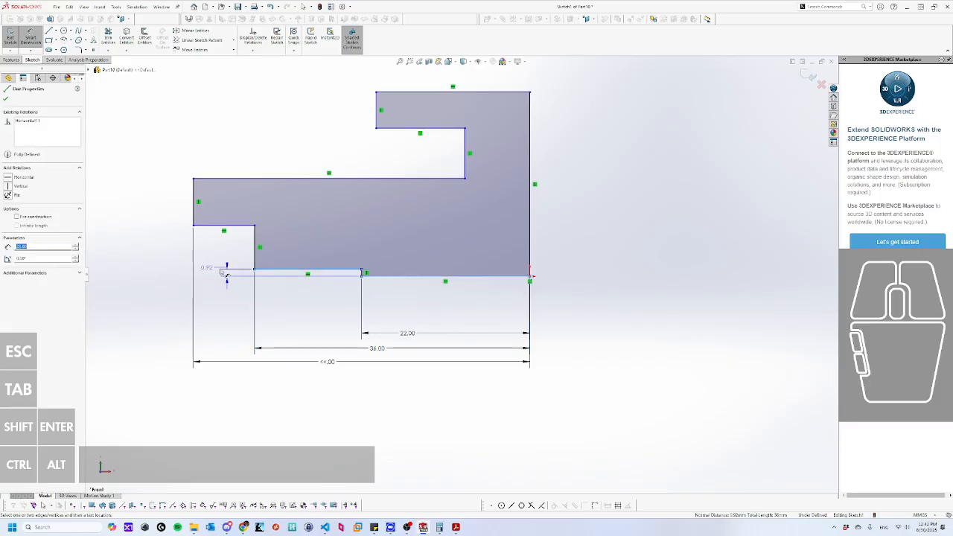
{"action": "left_click", "coordinate": [174, 271]}
{"action": "type", "text": "4"}
{"action": "key", "text": "Return"}
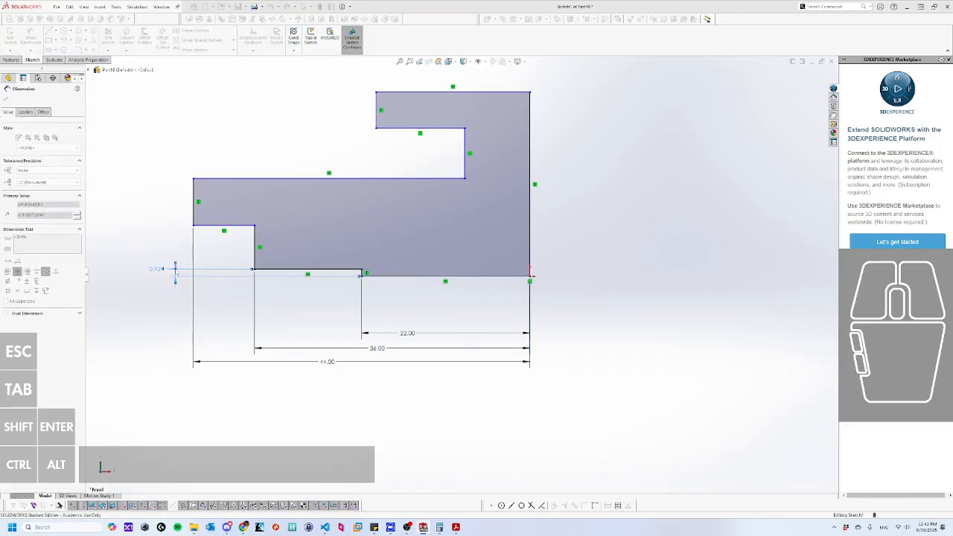
{"action": "left_click_drag", "start_coordinate": [159, 246], "coordinate": [160, 260]}
{"action": "left_click", "coordinate": [257, 238]}
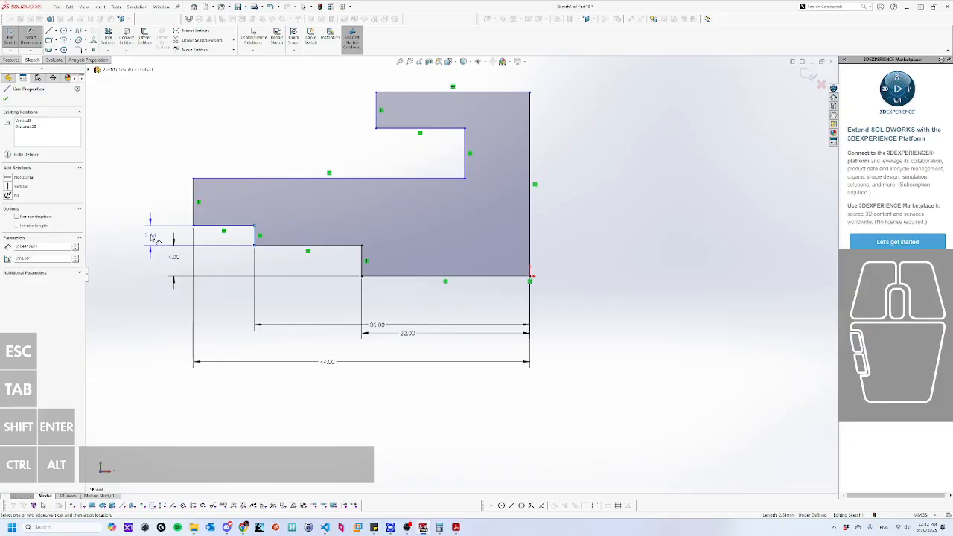
{"action": "key", "text": "Escape"}
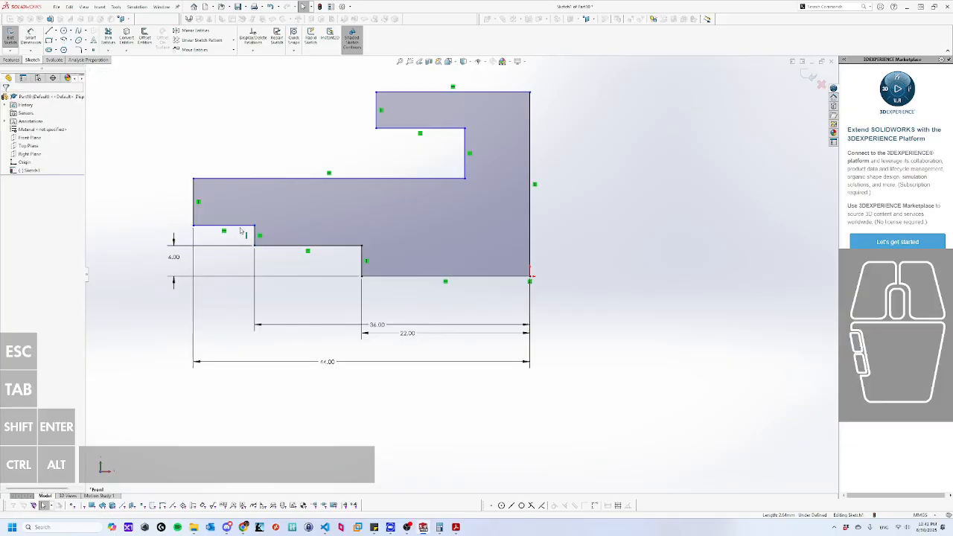
{"action": "left_click", "coordinate": [241, 226]}
Dimension the underside of the leftmost section 10 mm above the base line.
{"action": "right_click_drag", "start_coordinate": [401, 303], "coordinate": [399, 286]}
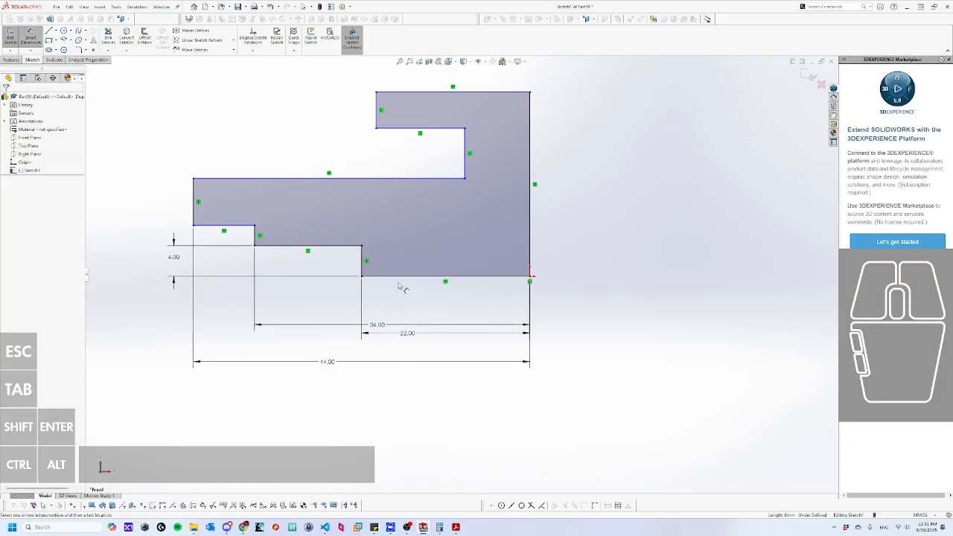
{"action": "left_click", "coordinate": [402, 277]}
{"action": "left_click", "coordinate": [235, 225]}
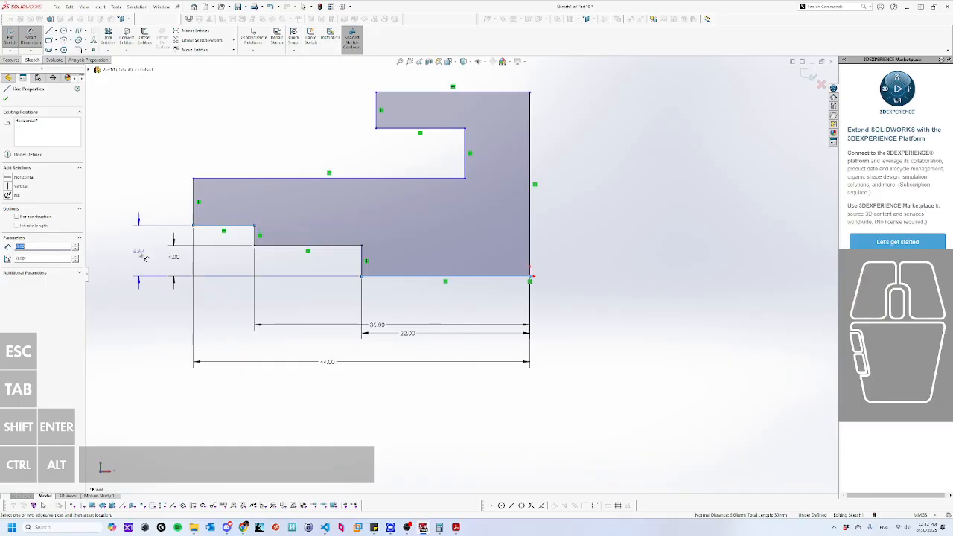
{"action": "left_click", "coordinate": [146, 256]}
{"action": "key", "text": "Return"}
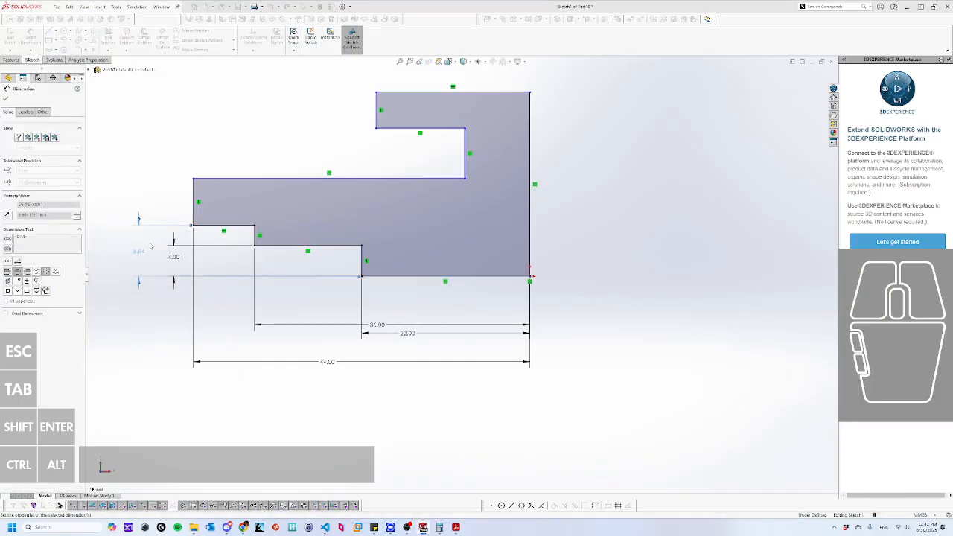
Dimension the long horizontal edge 16 mm above the base line, placing the dimension outside the 10 mm one.
{"action": "left_click", "coordinate": [301, 179]}
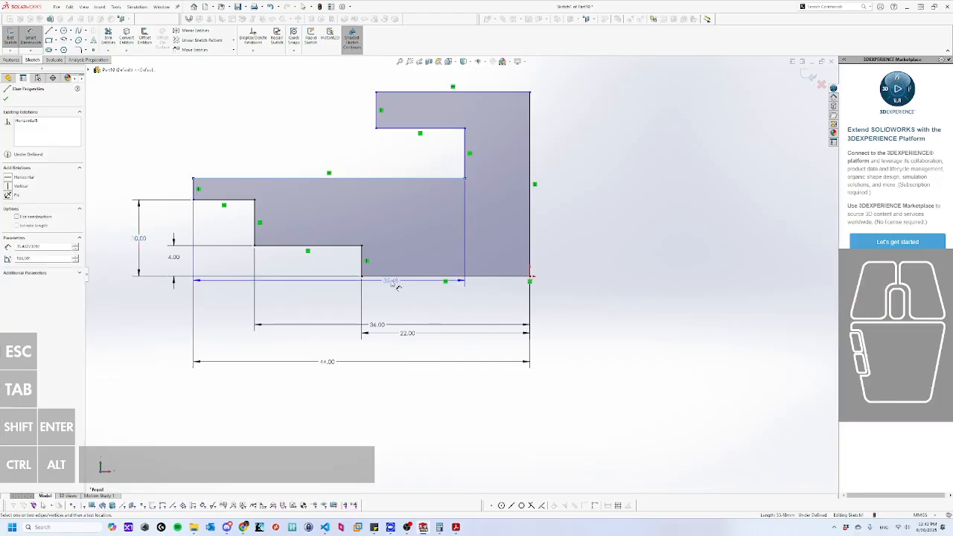
{"action": "left_click", "coordinate": [394, 277]}
{"action": "left_click", "coordinate": [117, 218]}
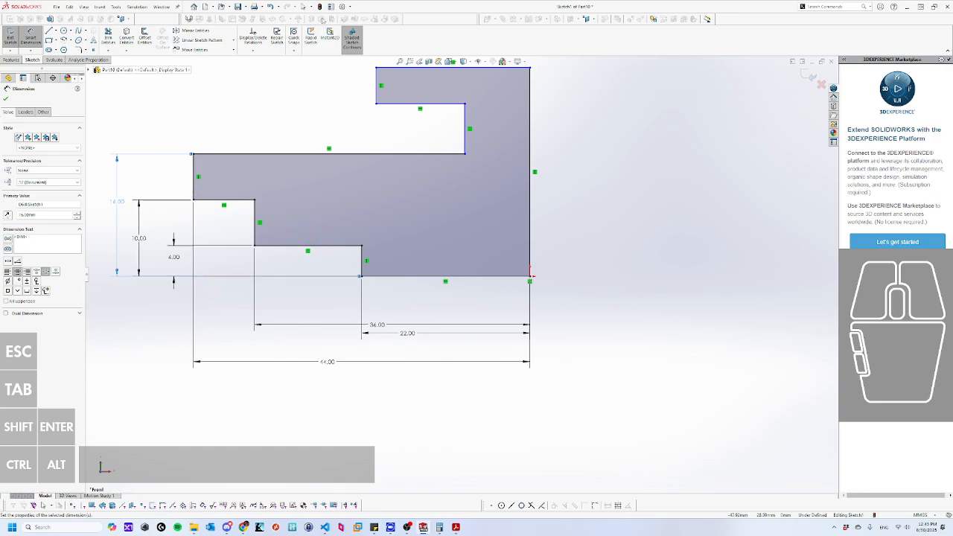
Dimension the underside of the upper arm 25 mm above the base line, placing the dimension right of the profile.
{"action": "left_click", "coordinate": [451, 105]}
{"action": "left_click", "coordinate": [459, 276]}
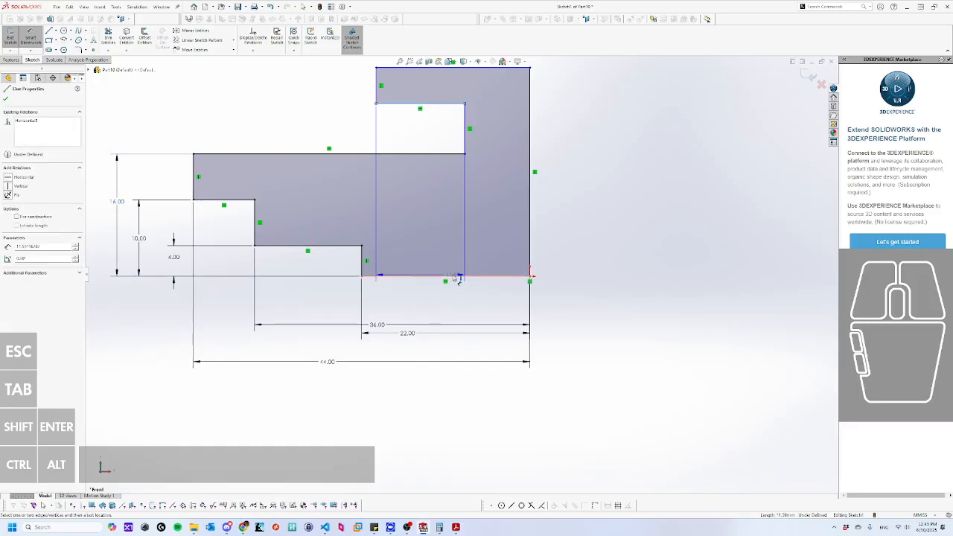
{"action": "left_click", "coordinate": [596, 188]}
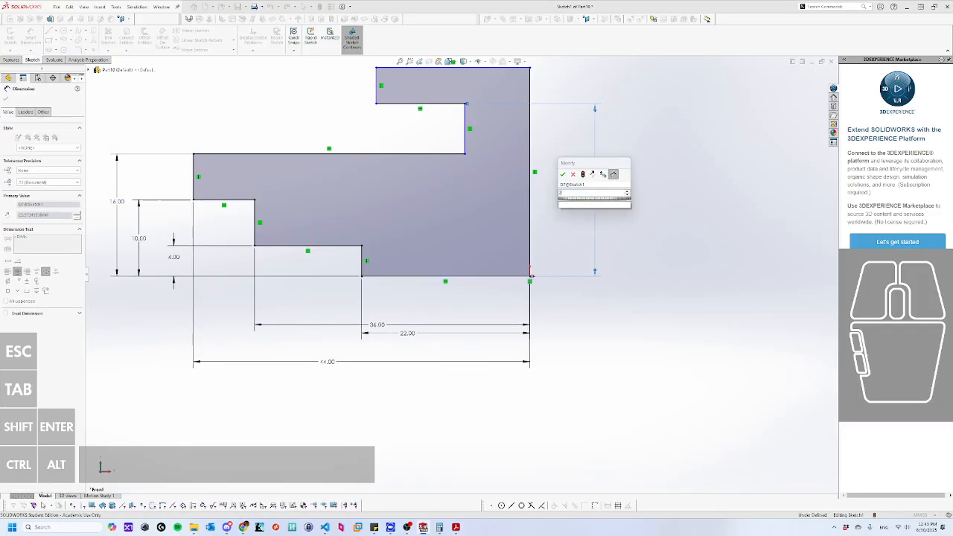
{"action": "type", "text": "25"}
{"action": "key", "text": "Return"}
Dimension the profile's overall height from the base line to the top edge as 30 mm.
{"action": "scroll", "coordinate": [564, 186], "scroll_direction": "up", "scroll_amount": 1}
{"action": "scroll", "coordinate": [563, 186], "scroll_direction": "down", "scroll_amount": 1}
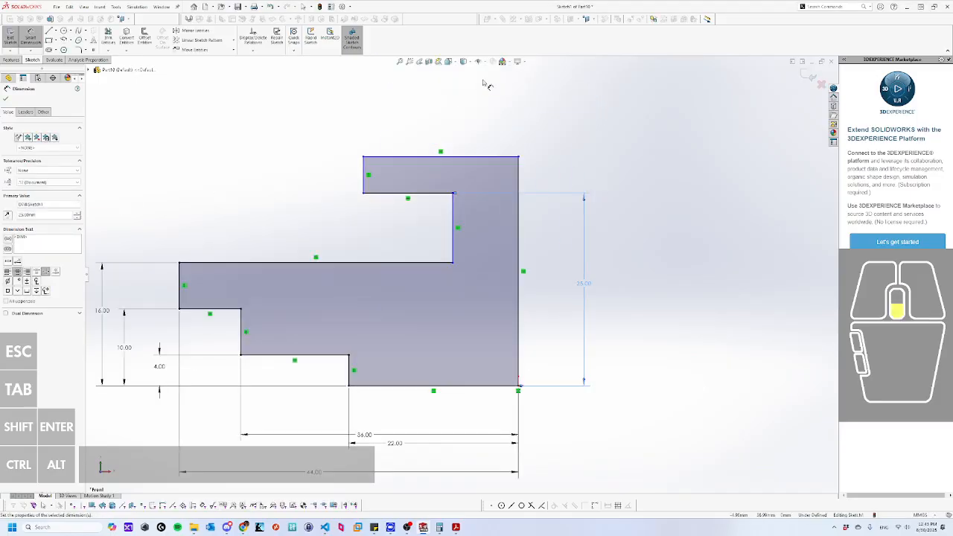
{"action": "left_click", "coordinate": [490, 157]}
{"action": "left_click", "coordinate": [459, 386]}
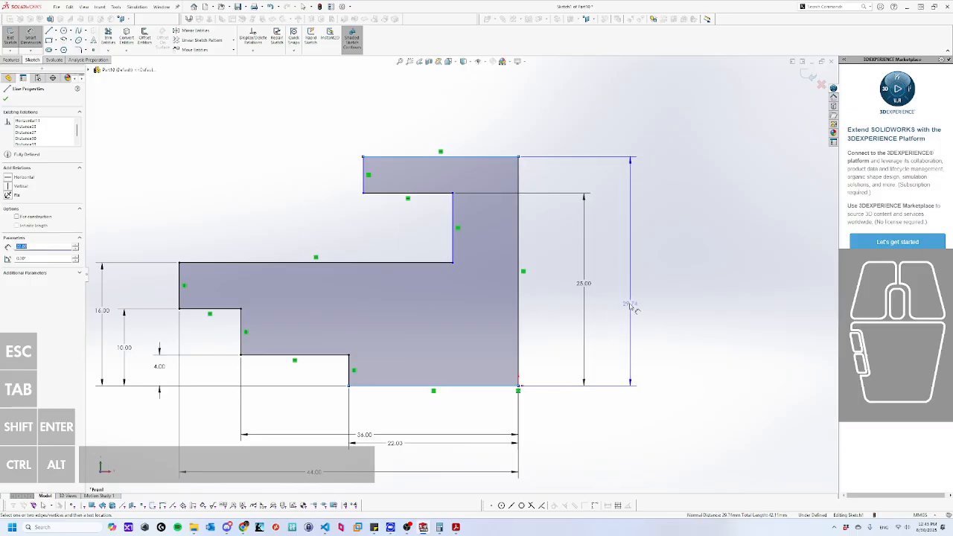
{"action": "left_click", "coordinate": [627, 301]}
{"action": "type", "text": "30"}
{"action": "key", "text": "Return"}
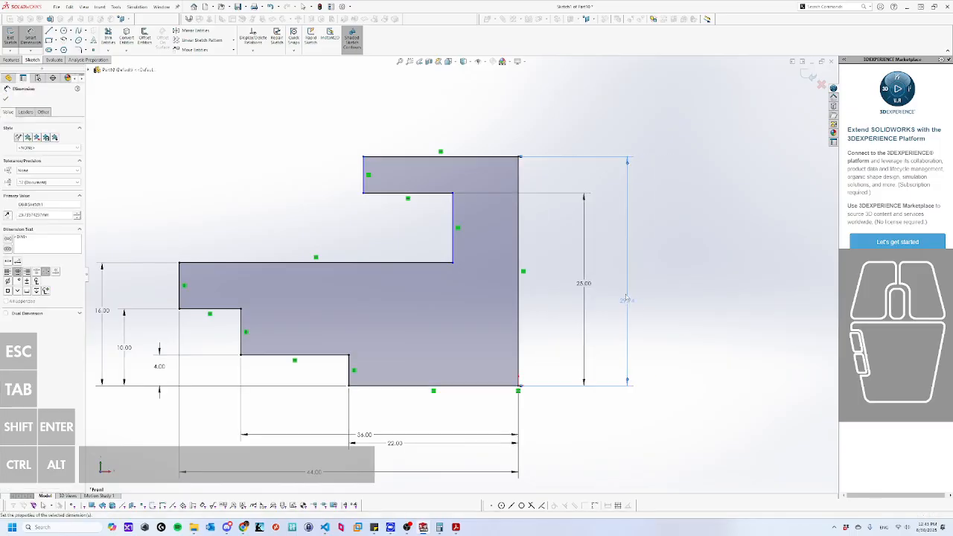
Dimension the width between the notch's vertical edge and the profile's right edge as 5 mm.
{"action": "left_click", "coordinate": [453, 220]}
{"action": "left_click", "coordinate": [519, 218]}
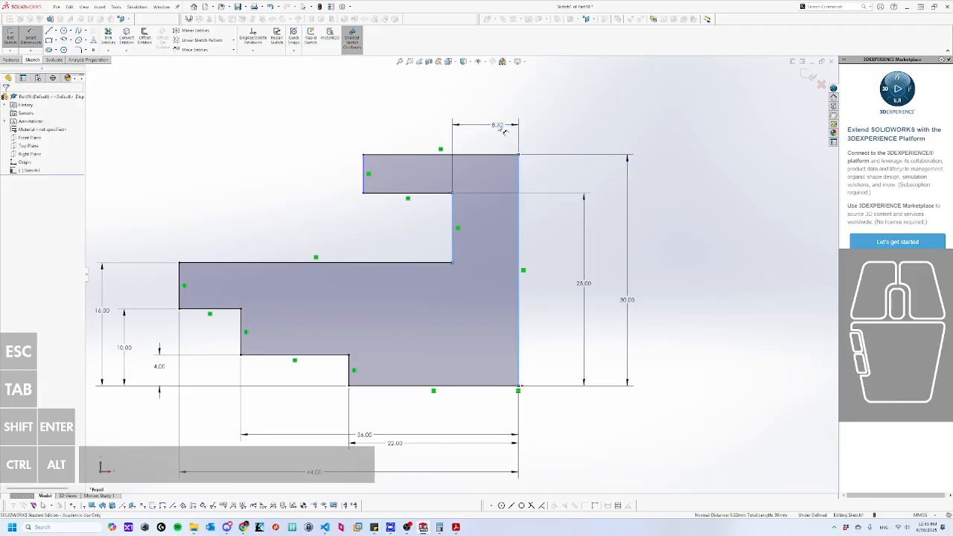
{"action": "left_click", "coordinate": [503, 128]}
{"action": "type", "text": "5.00mm"}
{"action": "key", "text": "Return"}
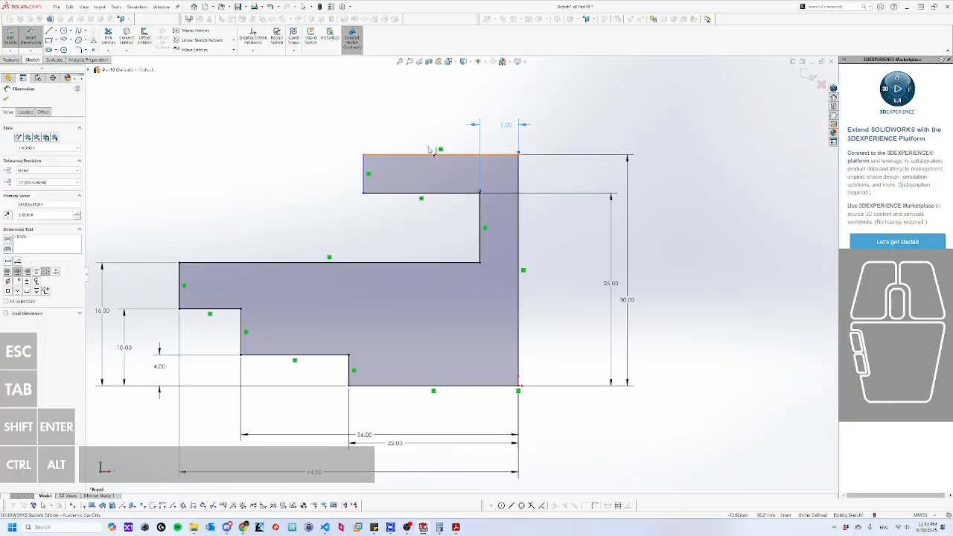
Dimension the upper arm's top edge as 20 mm long.
{"action": "left_click", "coordinate": [433, 155]}
{"action": "left_click", "coordinate": [451, 96]}
{"action": "type", "text": "20"}
{"action": "key", "text": "Return"}
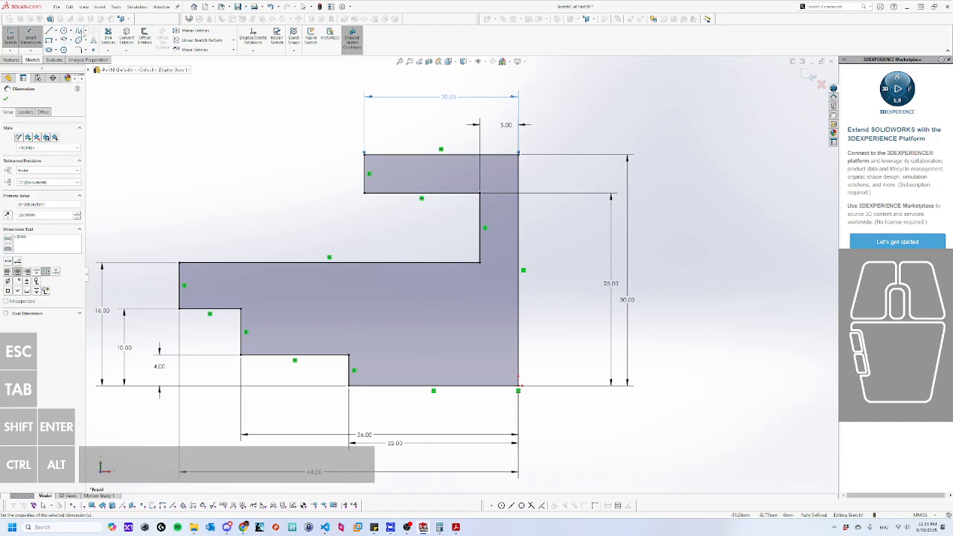
Add 1.5 mm sketch fillets to both inner corners of the notch and the inner corner under the leftmost section.
{"action": "left_click", "coordinate": [78, 49]}
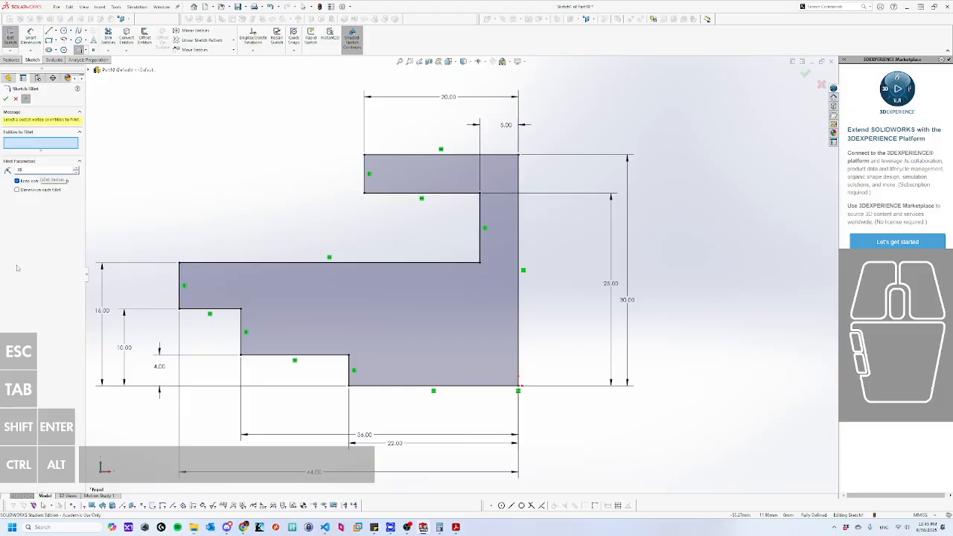
{"action": "left_click", "coordinate": [241, 309]}
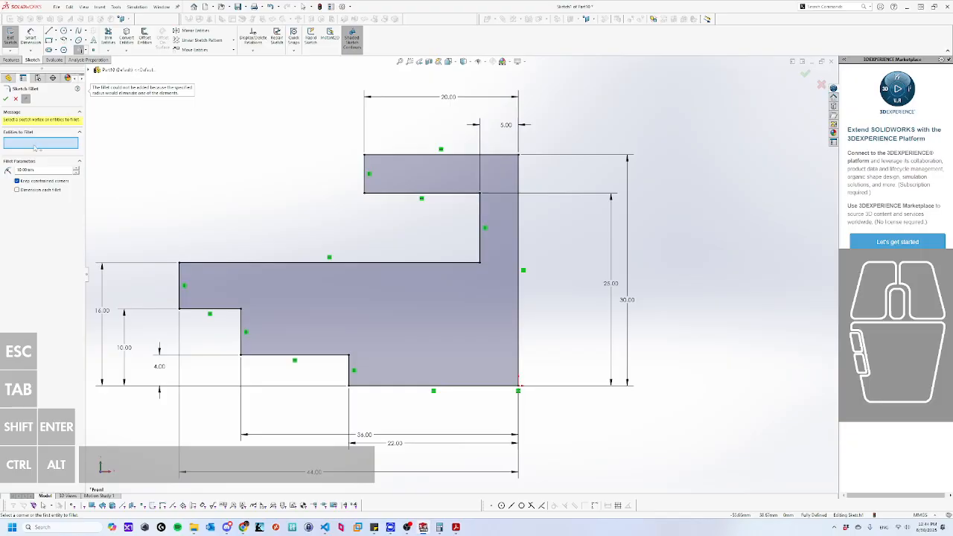
{"action": "left_click", "coordinate": [41, 169]}
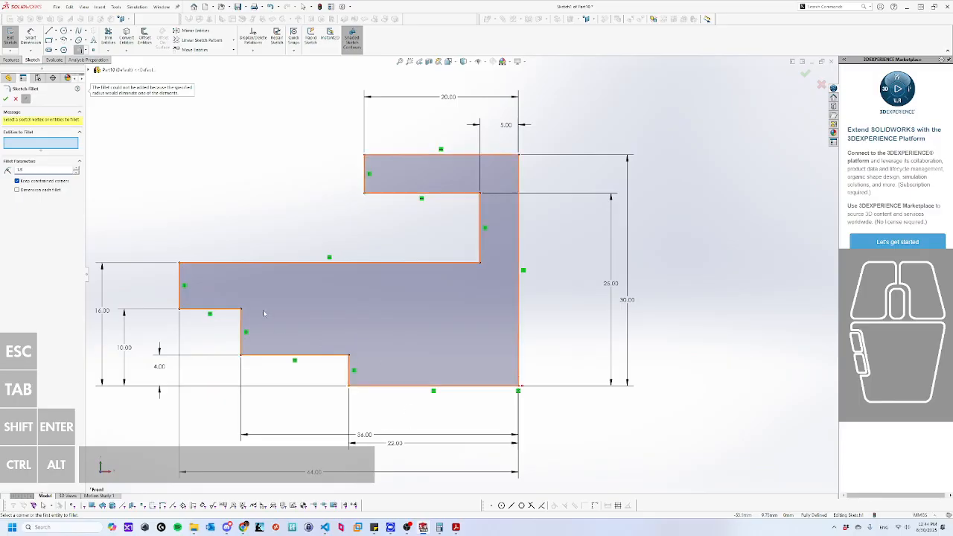
{"action": "left_click", "coordinate": [242, 309]}
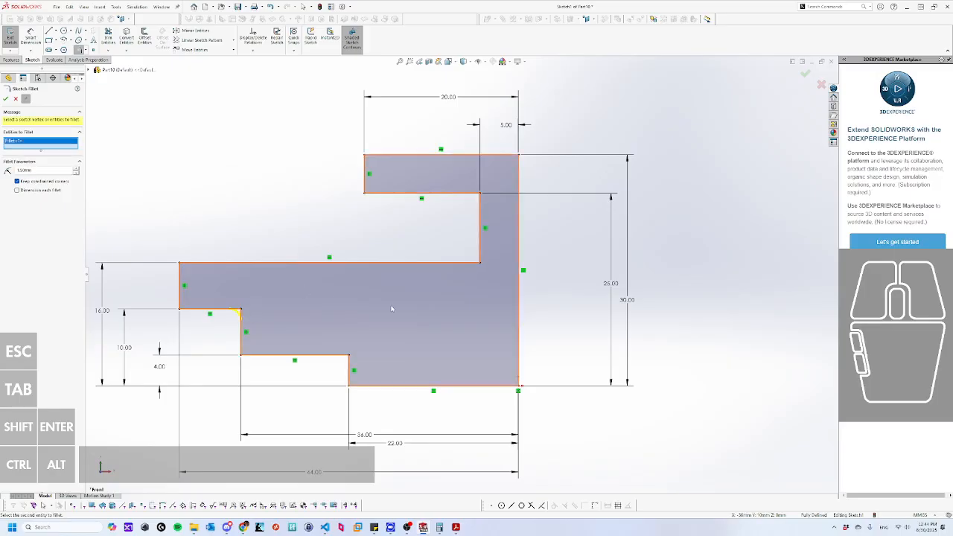
{"action": "left_click", "coordinate": [479, 262]}
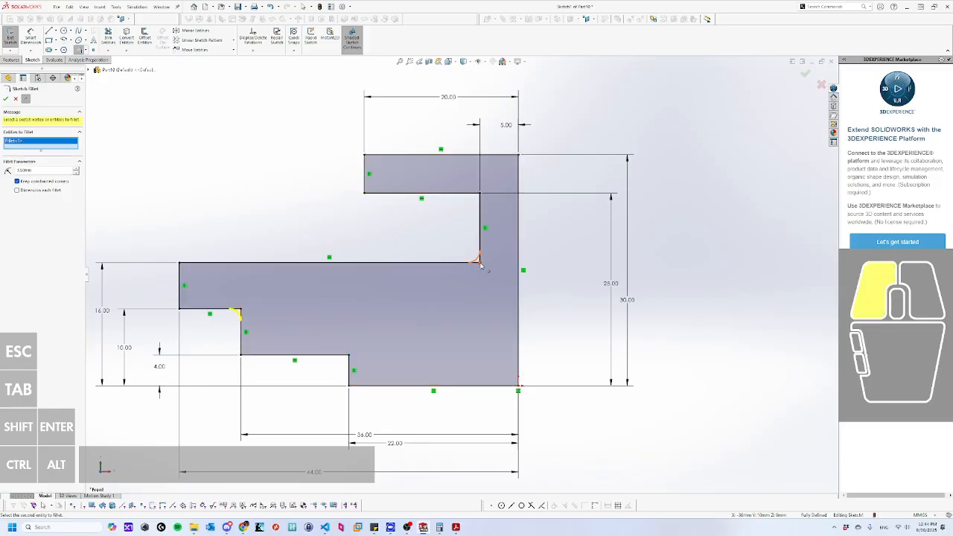
{"action": "left_click", "coordinate": [481, 193]}
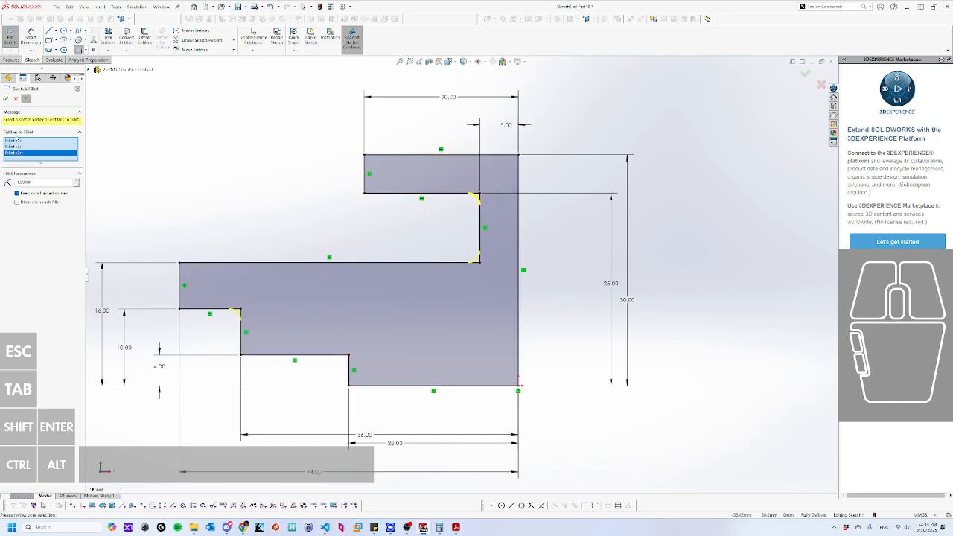
{"action": "left_click", "coordinate": [6, 98]}
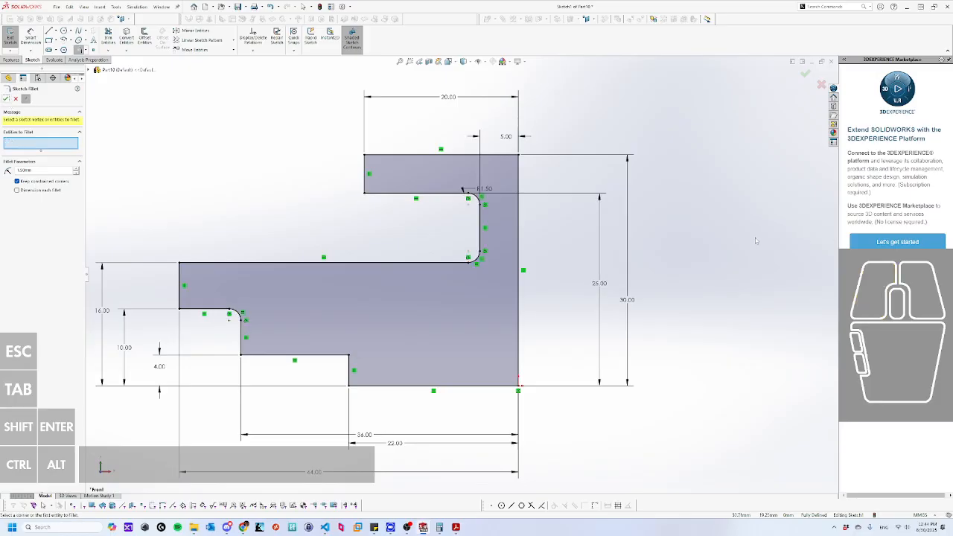
{"action": "scroll", "coordinate": [769, 347], "scroll_direction": "up", "scroll_amount": 2}
{"action": "scroll", "coordinate": [291, 279], "scroll_direction": "down", "scroll_amount": 1}
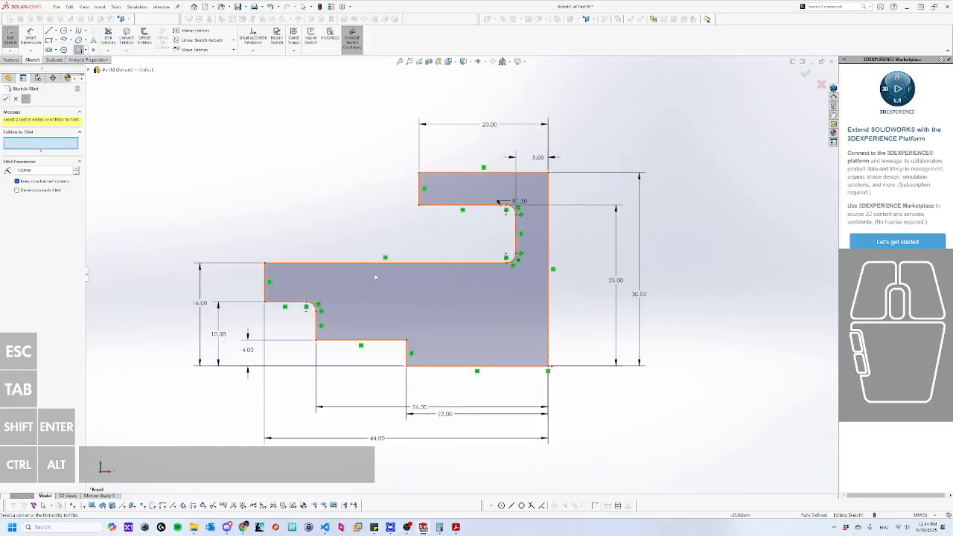
{"action": "key", "text": "Escape"}
Reposition the 36 mm dimension between the 22 and 44 mm ones and move the fillet radius label into the notch.
{"action": "left_click_drag", "start_coordinate": [419, 407], "coordinate": [416, 426]}
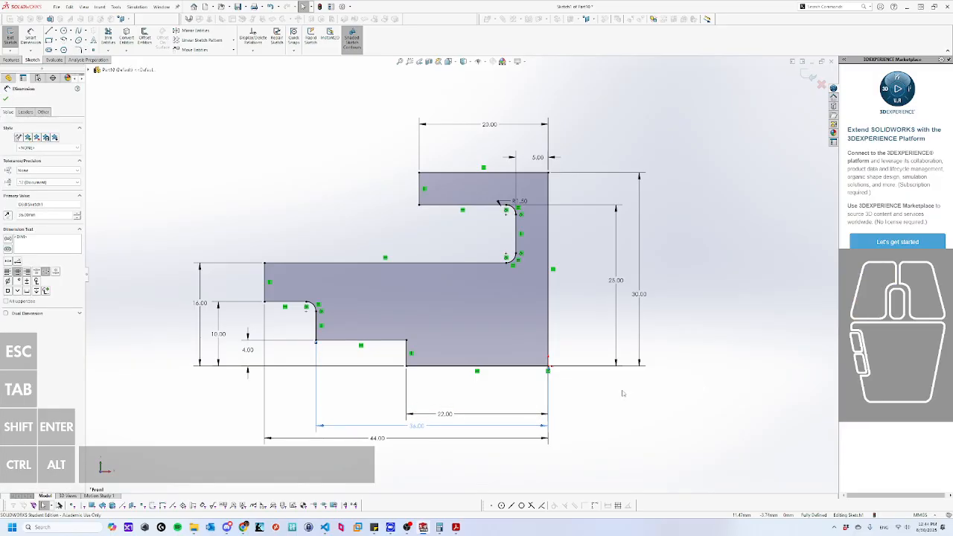
{"action": "left_click_drag", "start_coordinate": [520, 201], "coordinate": [475, 231]}
{"action": "left_click", "coordinate": [719, 271]}
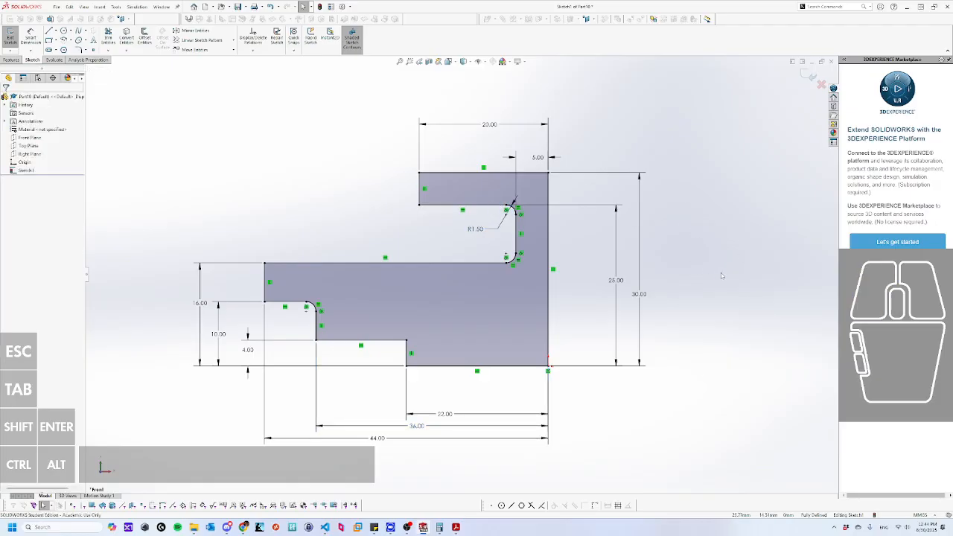